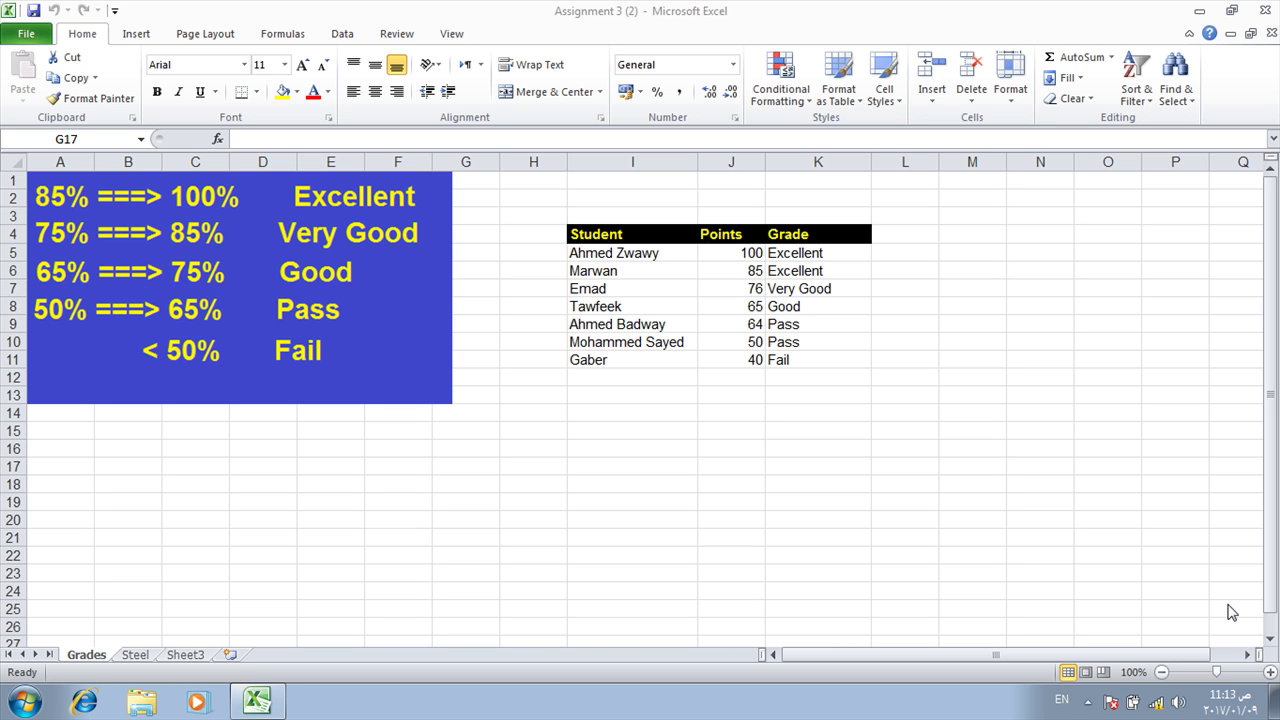
# Open the VBA editor maximized and select the ElseIf Points >= 75 line in GetGrade.
pyautogui.click(853, 33)
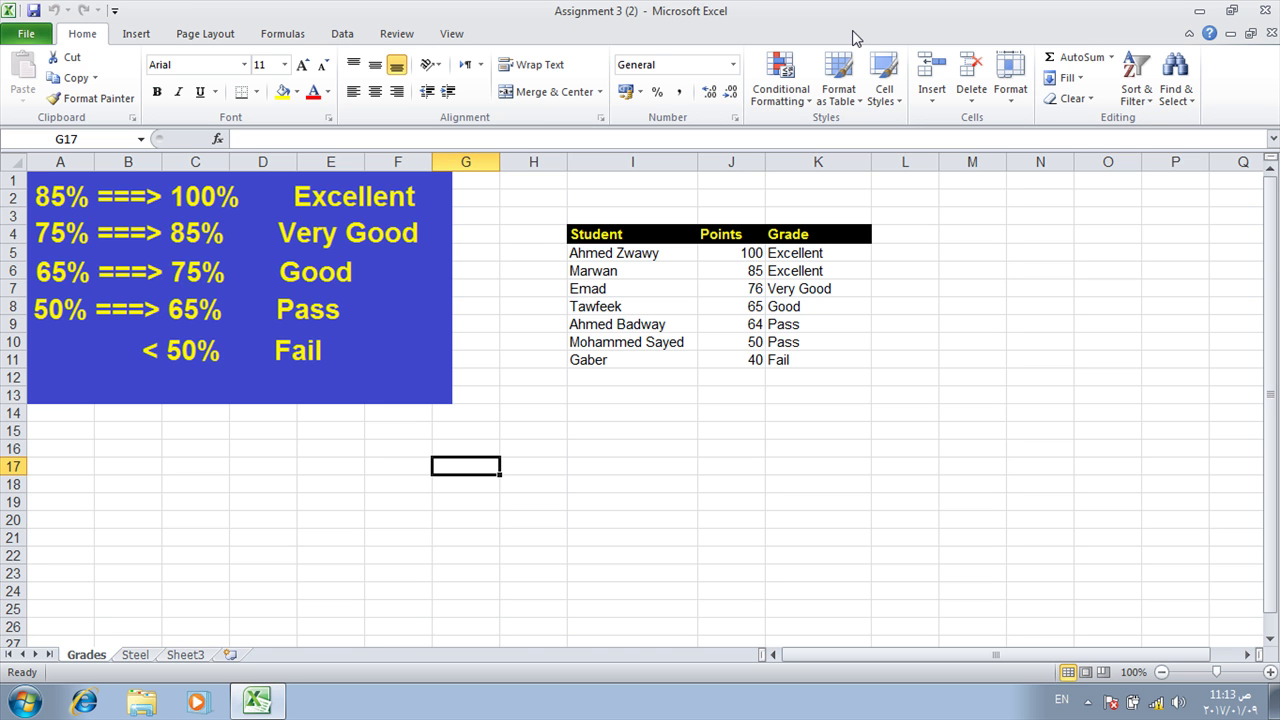
pyautogui.hotkey('alt', 'F11')
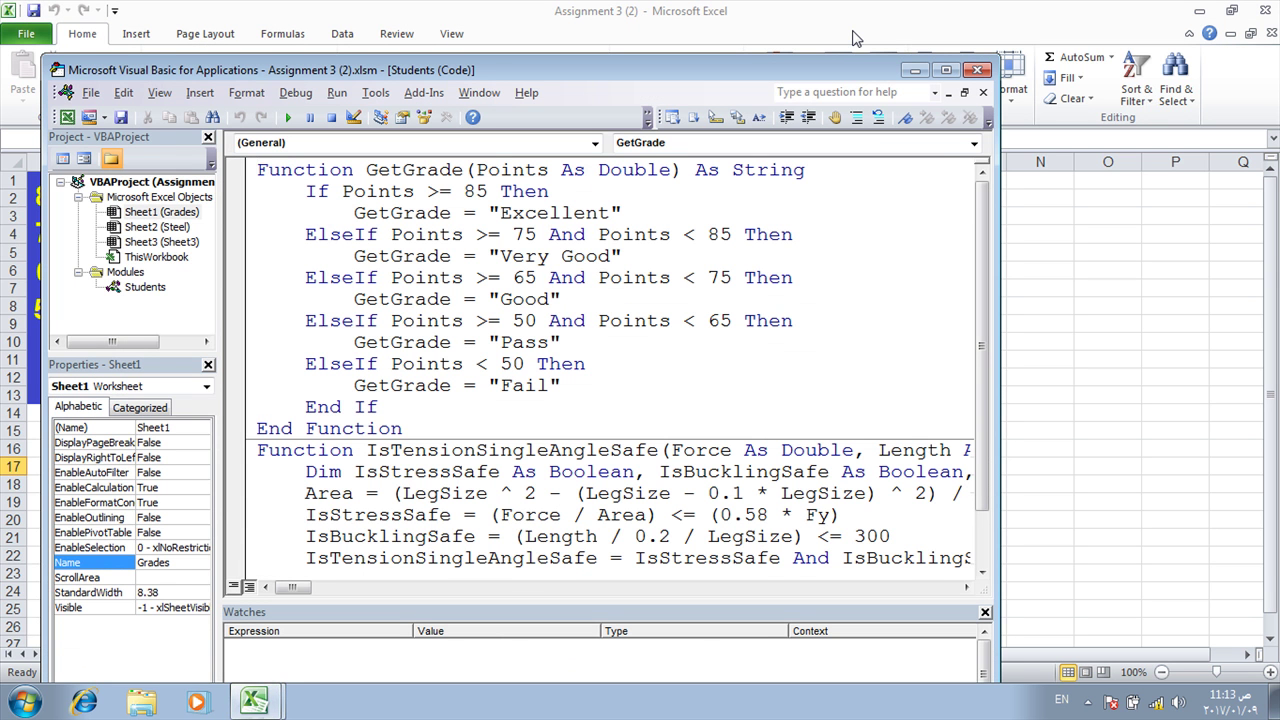
pyautogui.click(947, 71)
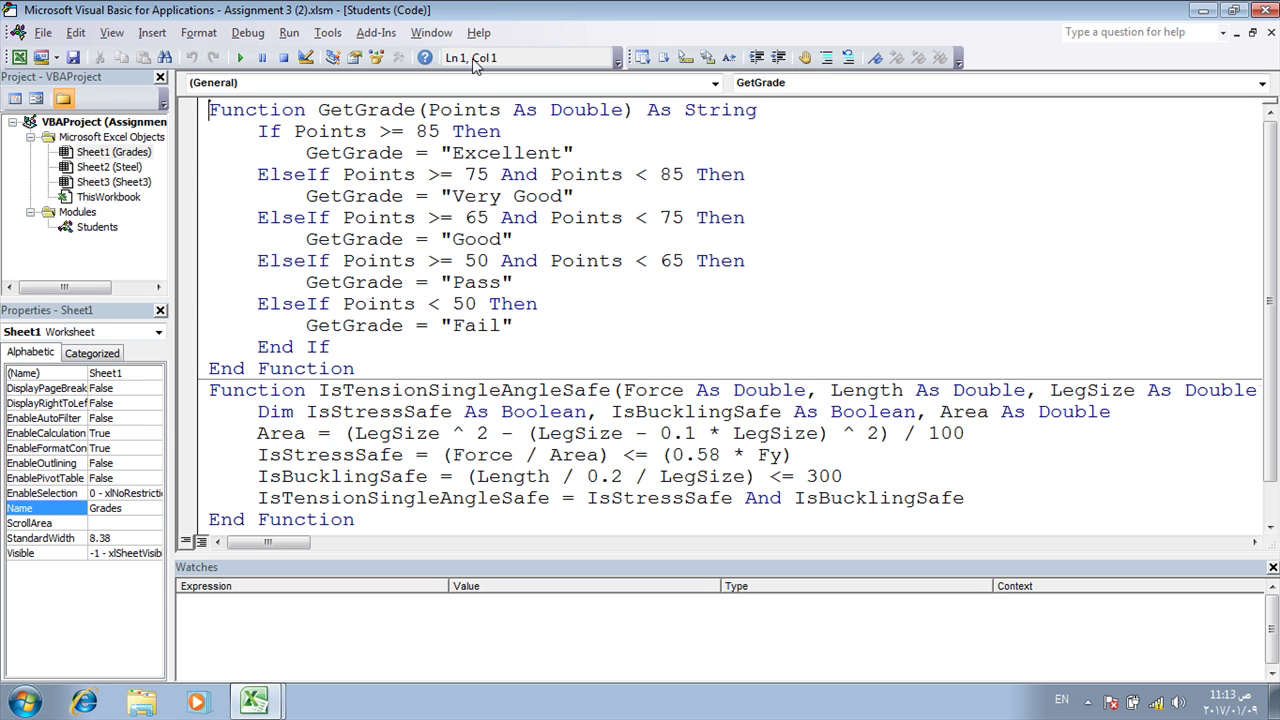
pyautogui.click(197, 178)
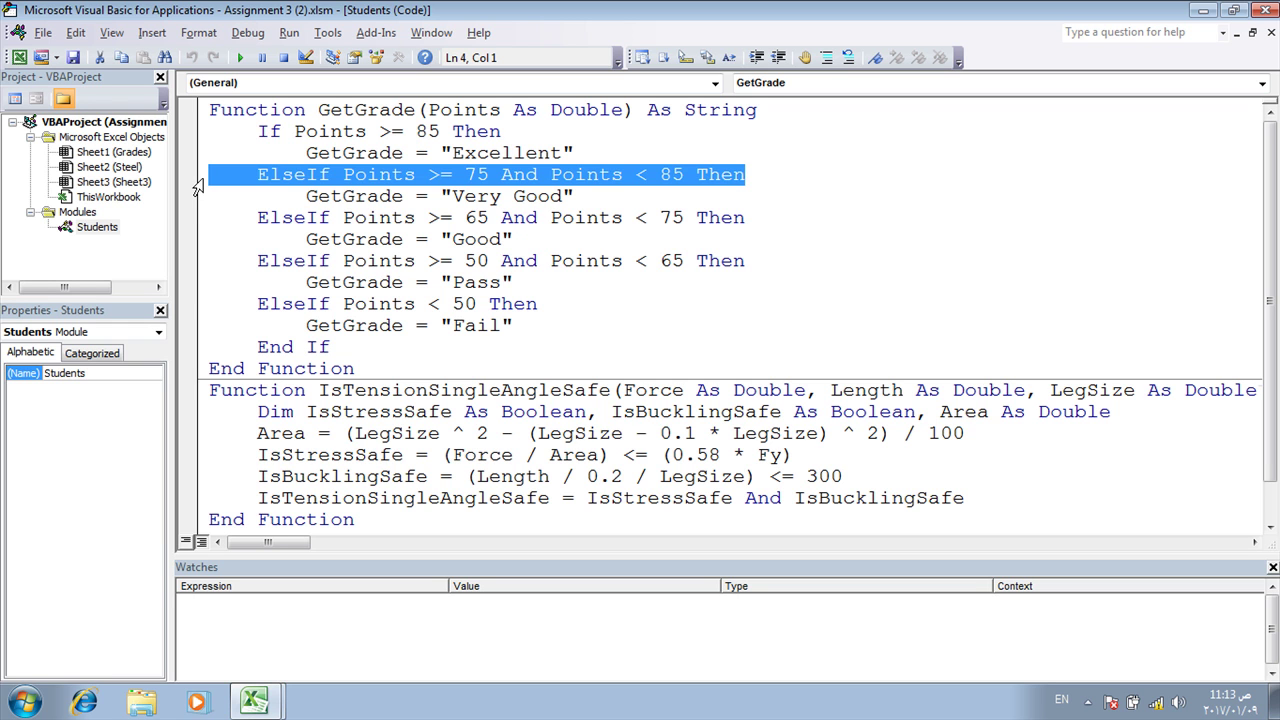
# Highlight the Points >= 85 and Points < 85 conditions, then breakpoint the If Points >= 85 Then line.
pyautogui.click(296, 131)
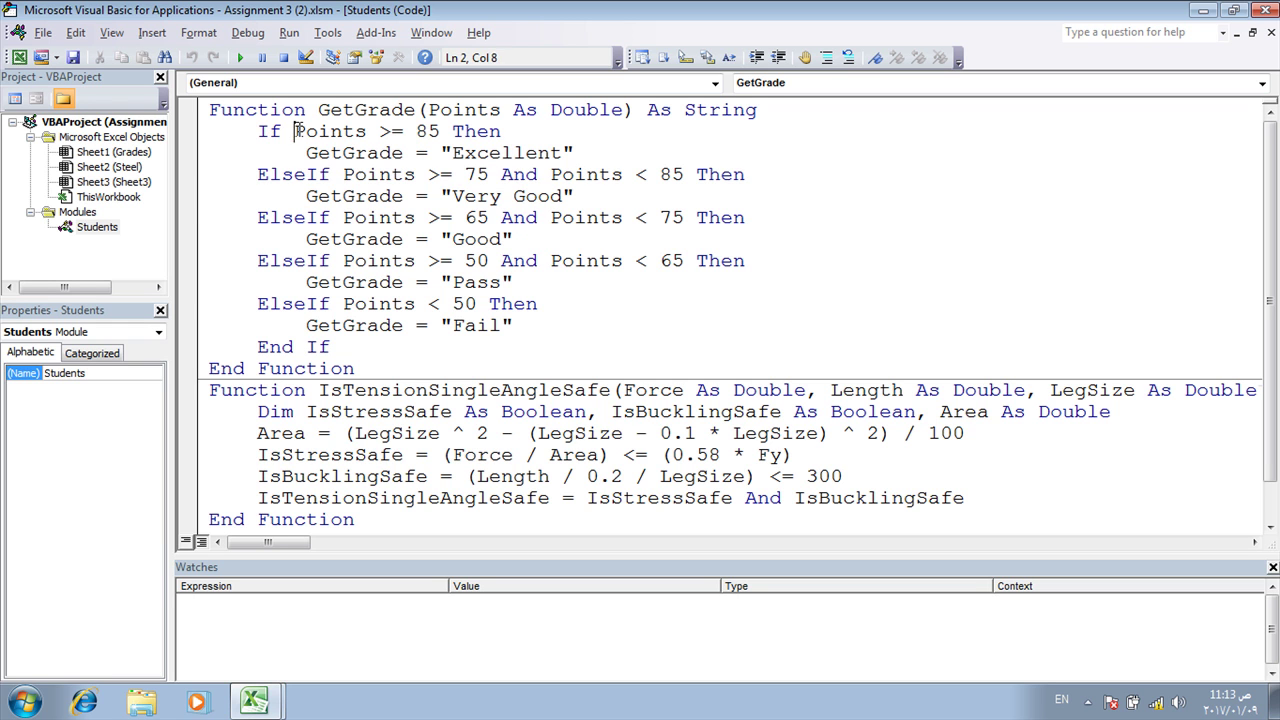
pyautogui.moveTo(296, 131); pyautogui.dragTo(440, 131)
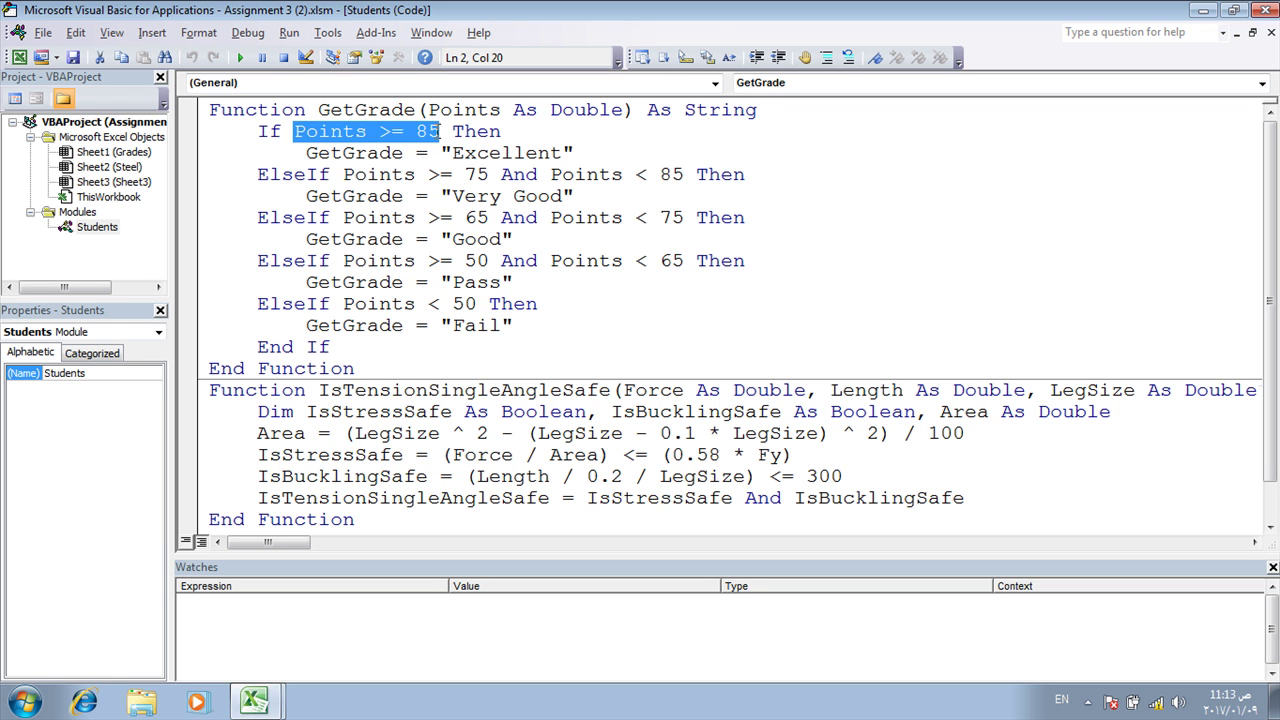
pyautogui.moveTo(501, 176); pyautogui.dragTo(684, 174)
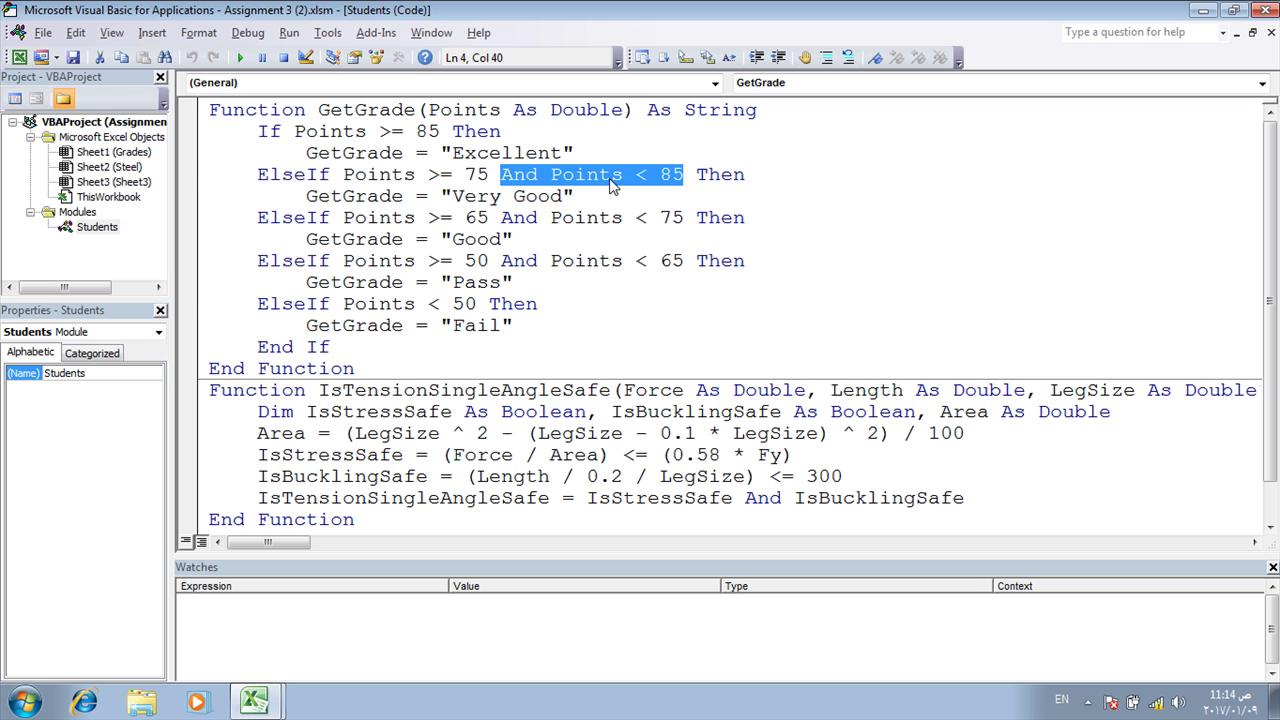
pyautogui.click(196, 184)
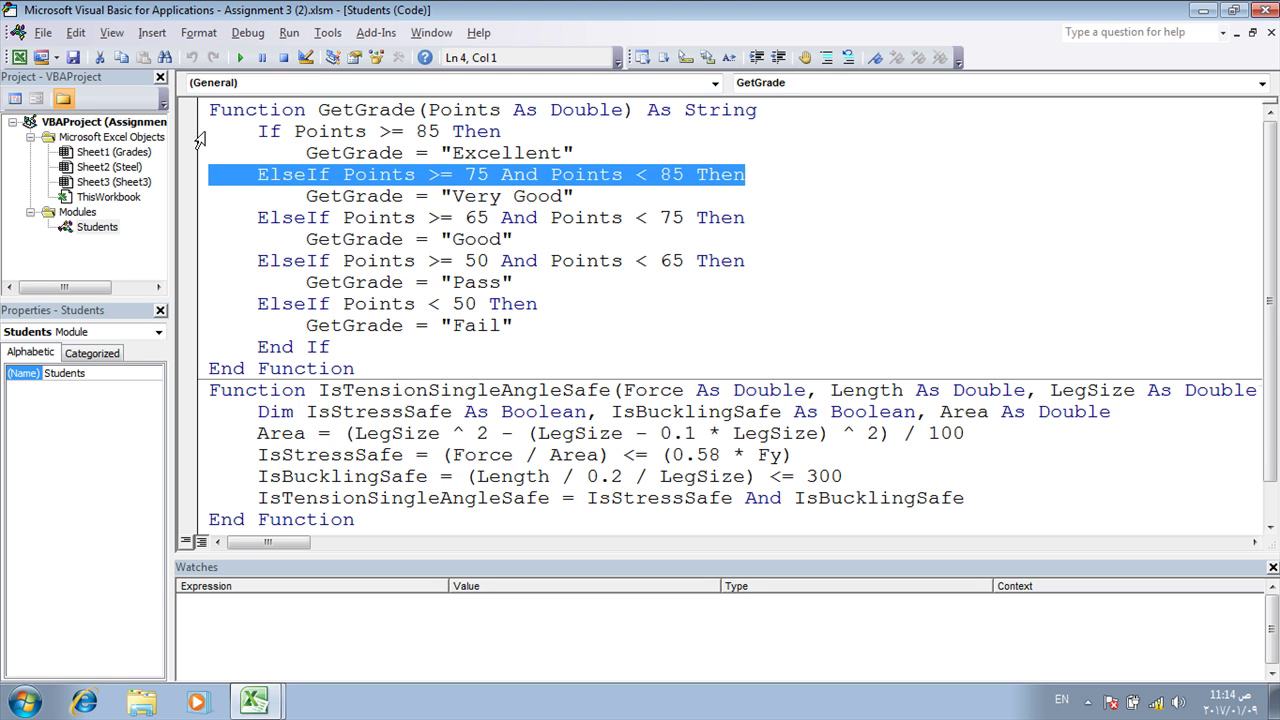
pyautogui.click(196, 134)
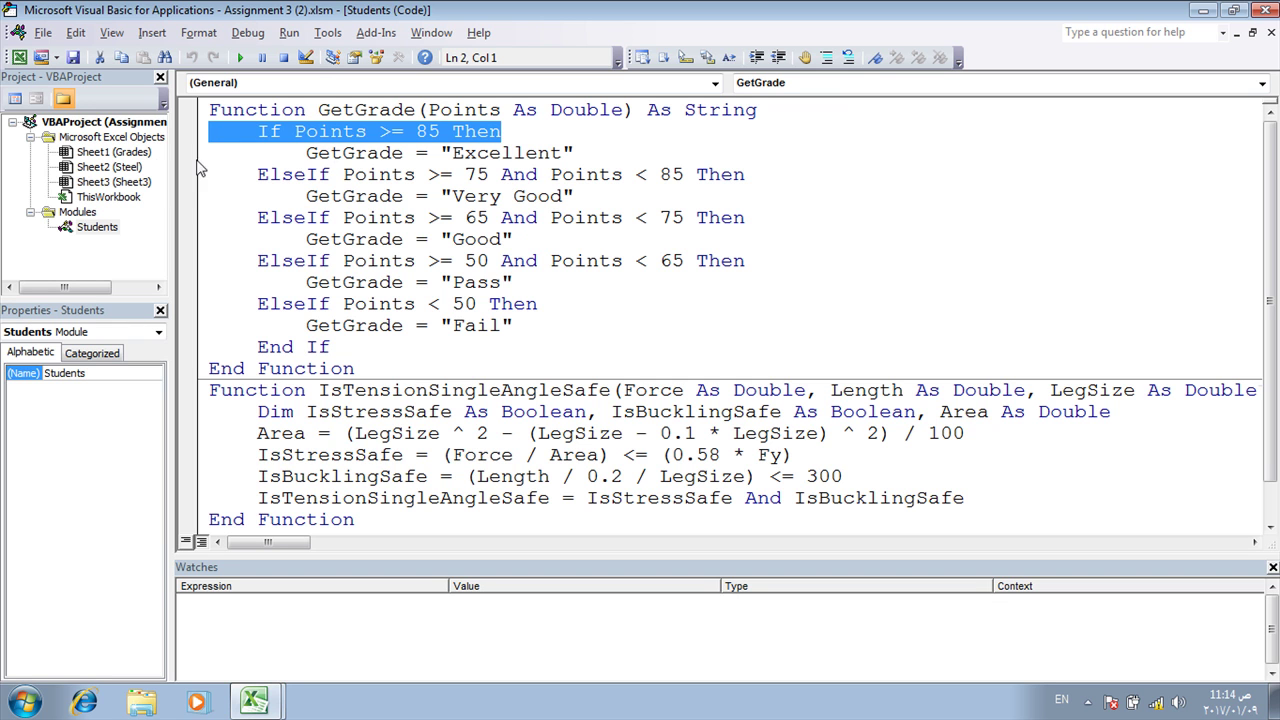
pyautogui.click(195, 176)
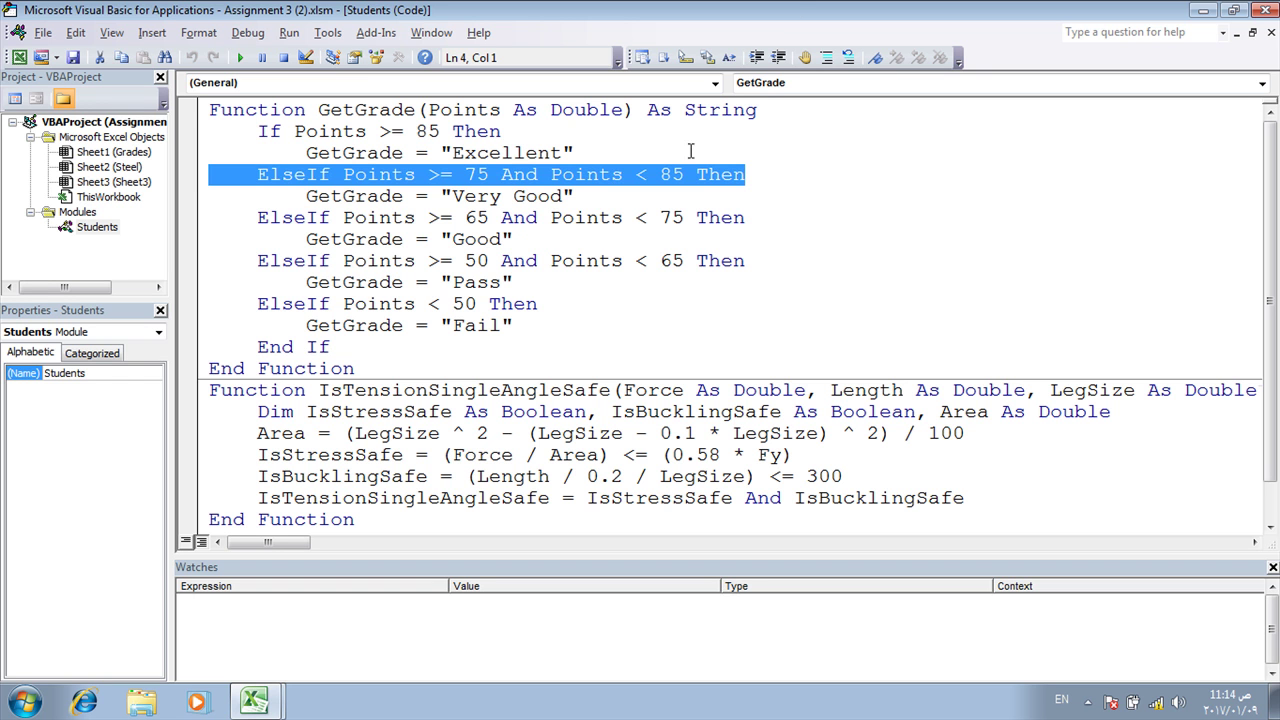
pyautogui.click(188, 135)
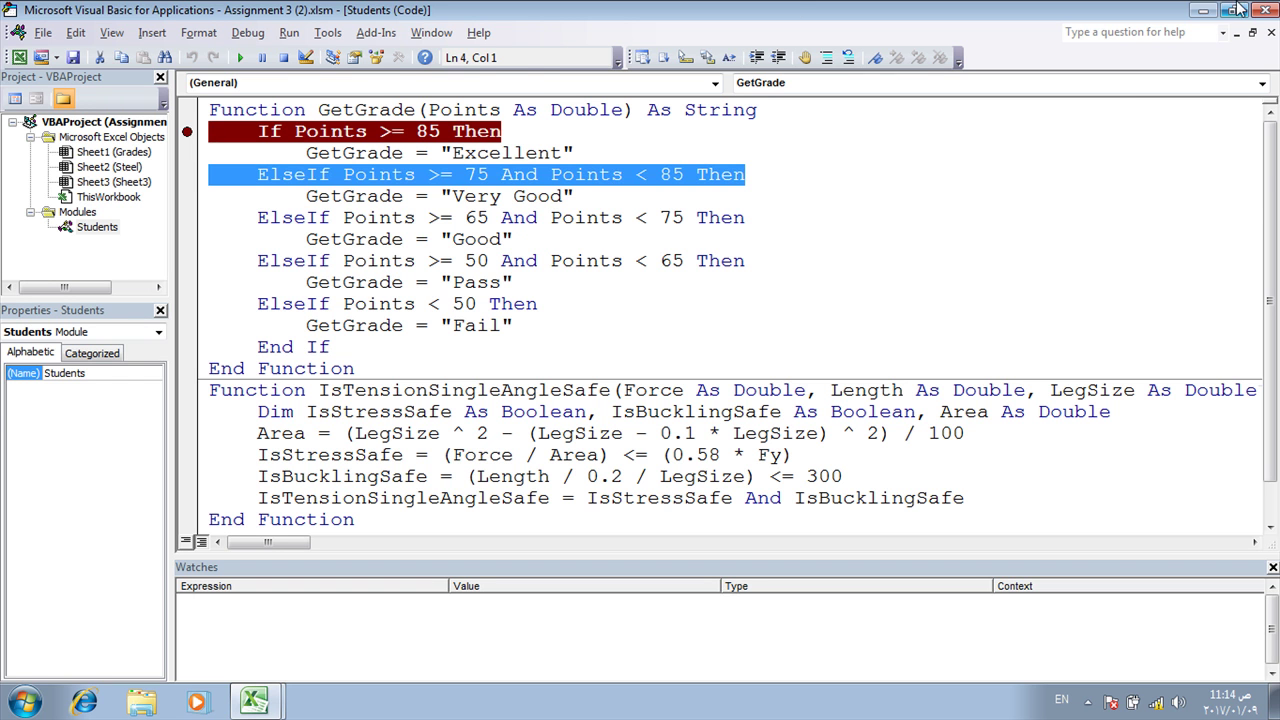
# Re-enter the 100 points in J5 and clear the line selection in the code editor.
pyautogui.click(1203, 10)
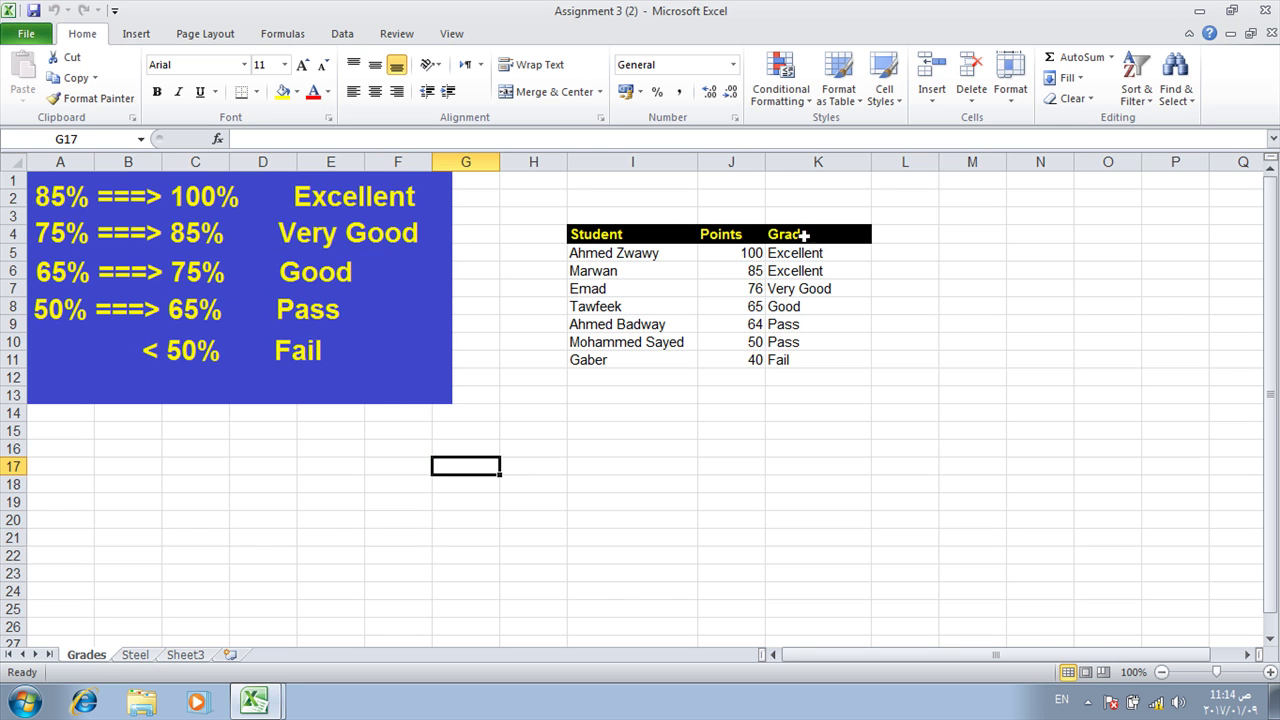
pyautogui.click(748, 253)
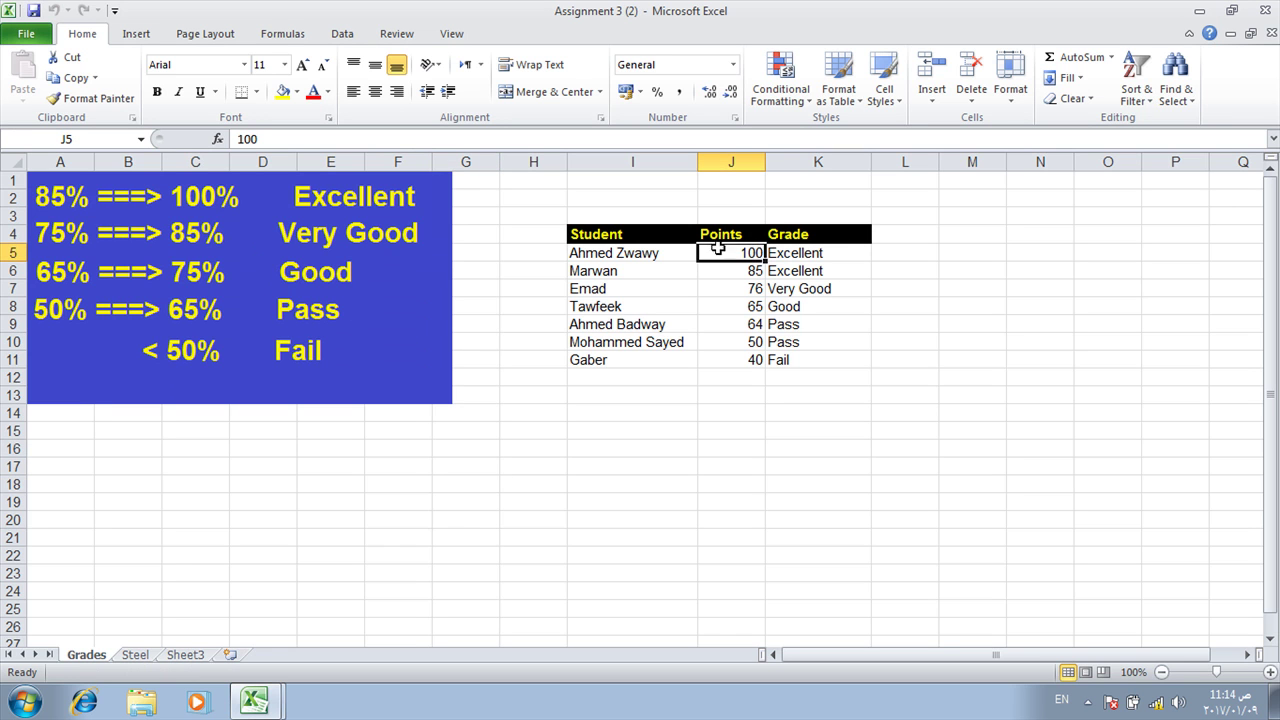
pyautogui.doubleClick(745, 252)
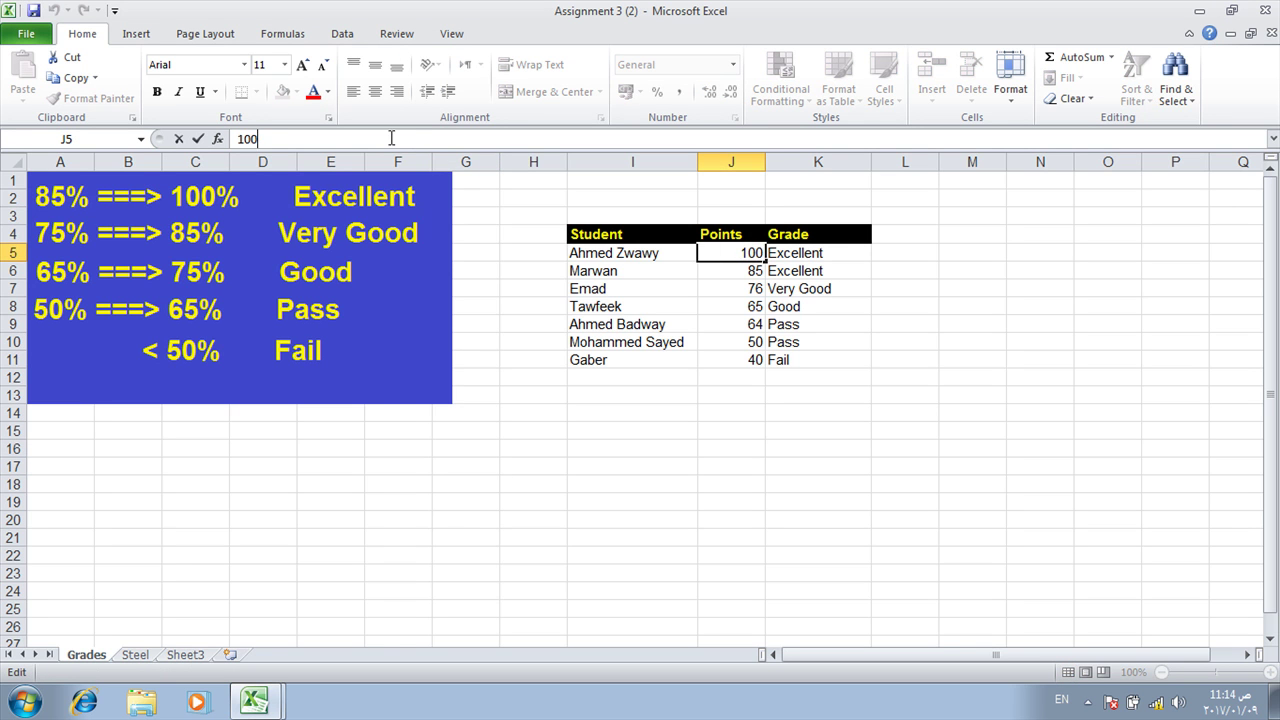
pyautogui.press('Return')
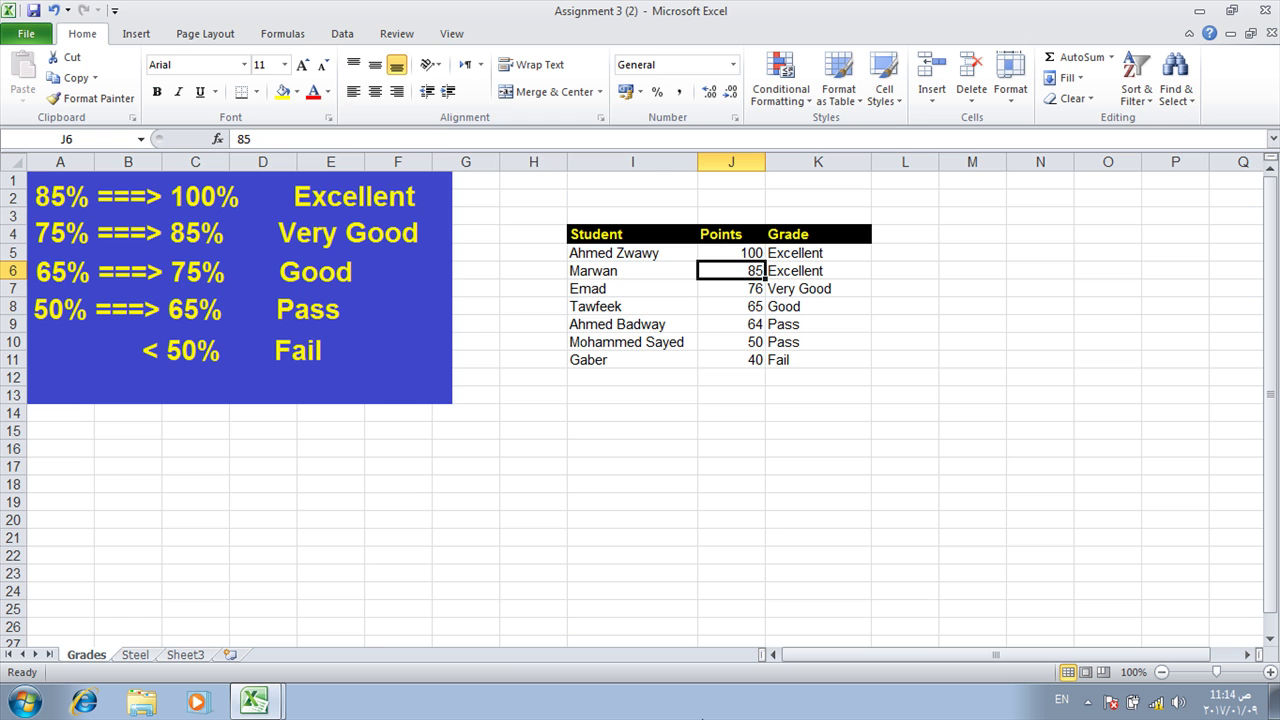
pyautogui.click(256, 700)
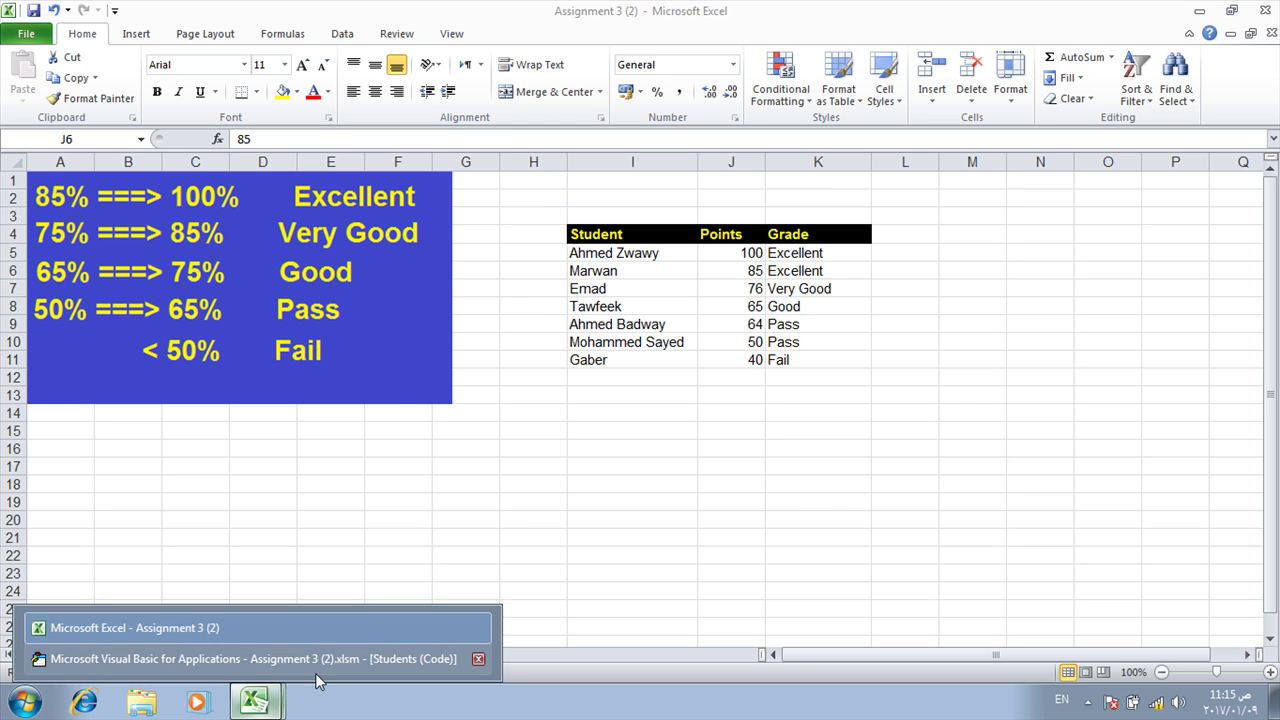
pyautogui.click(350, 662)
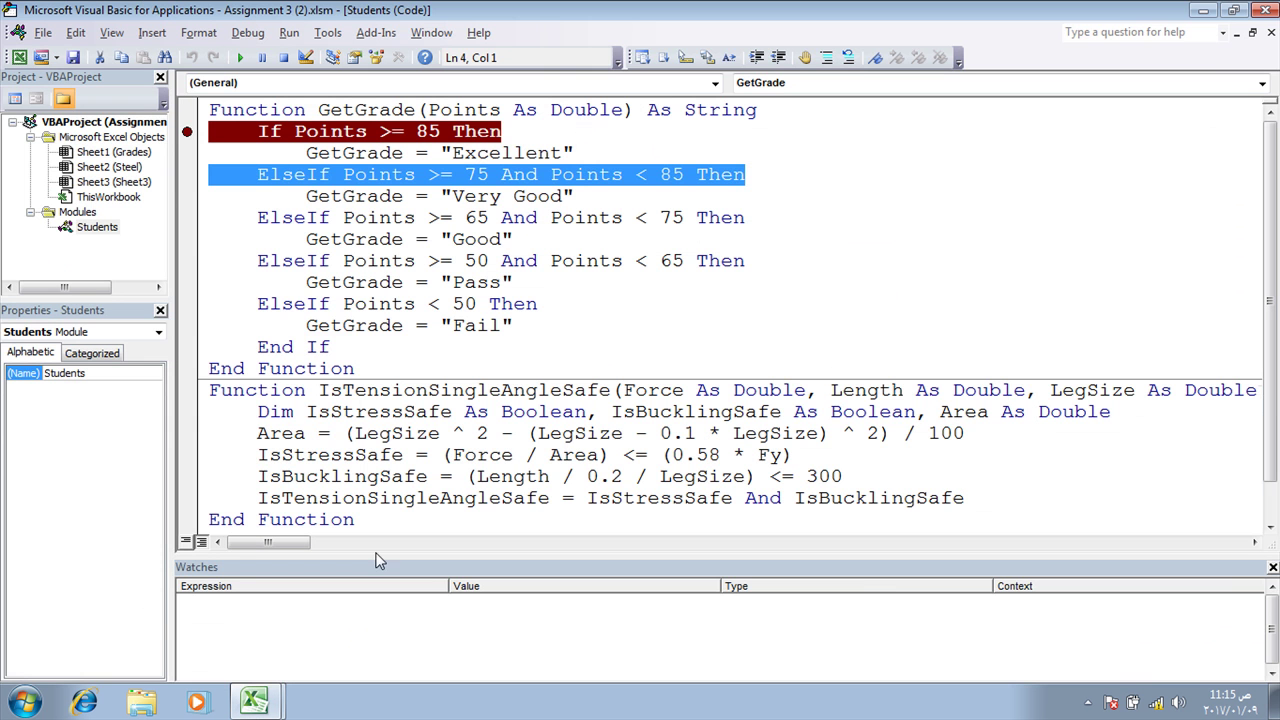
pyautogui.click(283, 131)
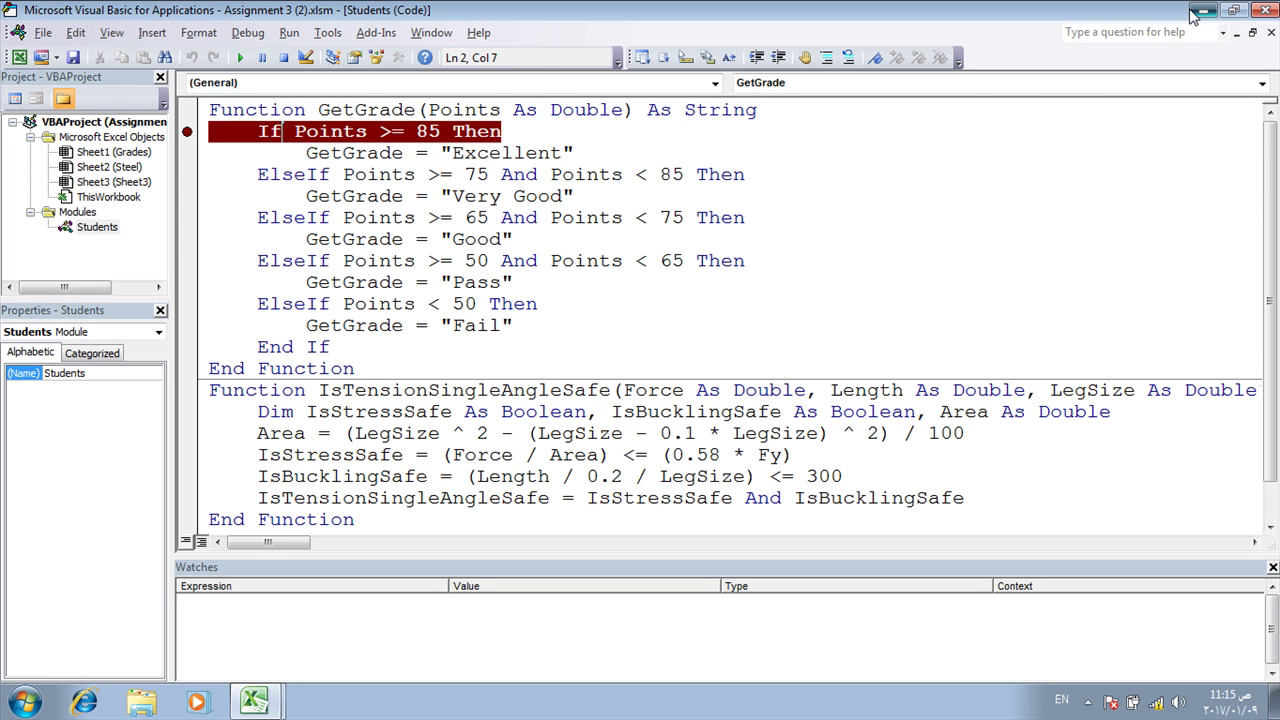
pyautogui.hotkey('alt', 'F11')
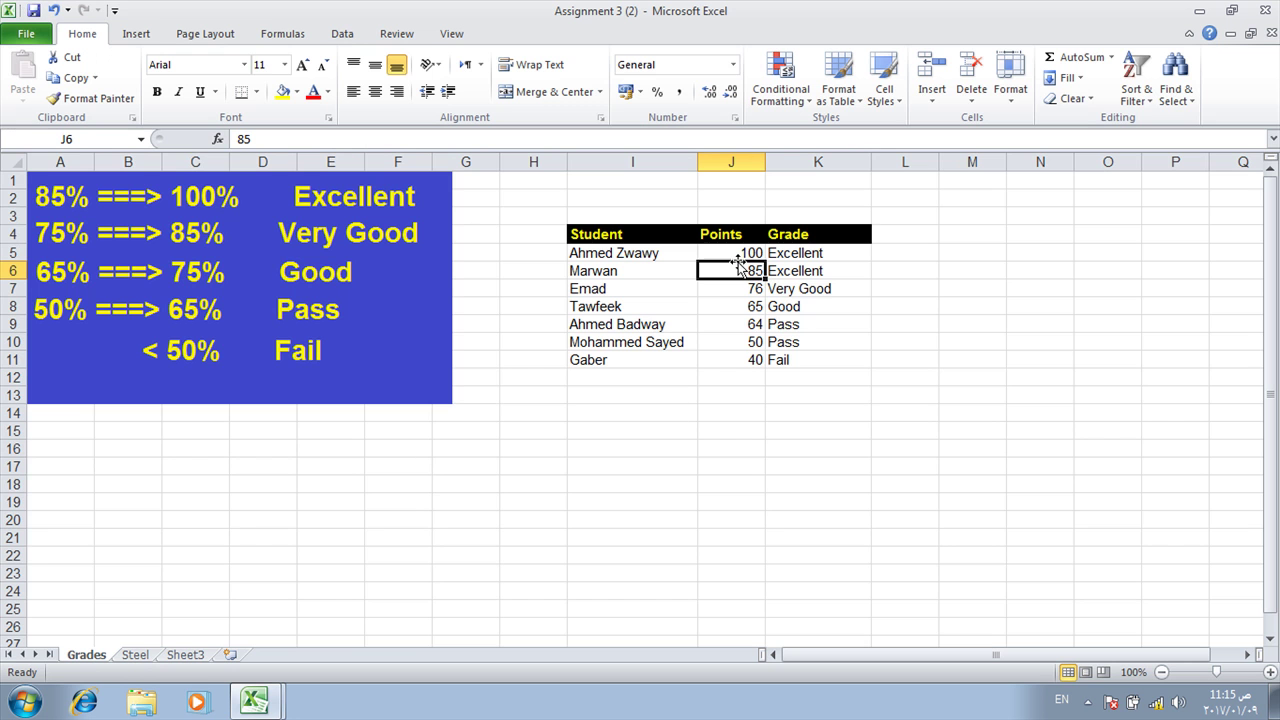
# Re-enter the =GetGrade(J5) formula in K5 so execution stops at the breakpoint.
pyautogui.click(792, 257)
pyautogui.doubleClick(798, 250)
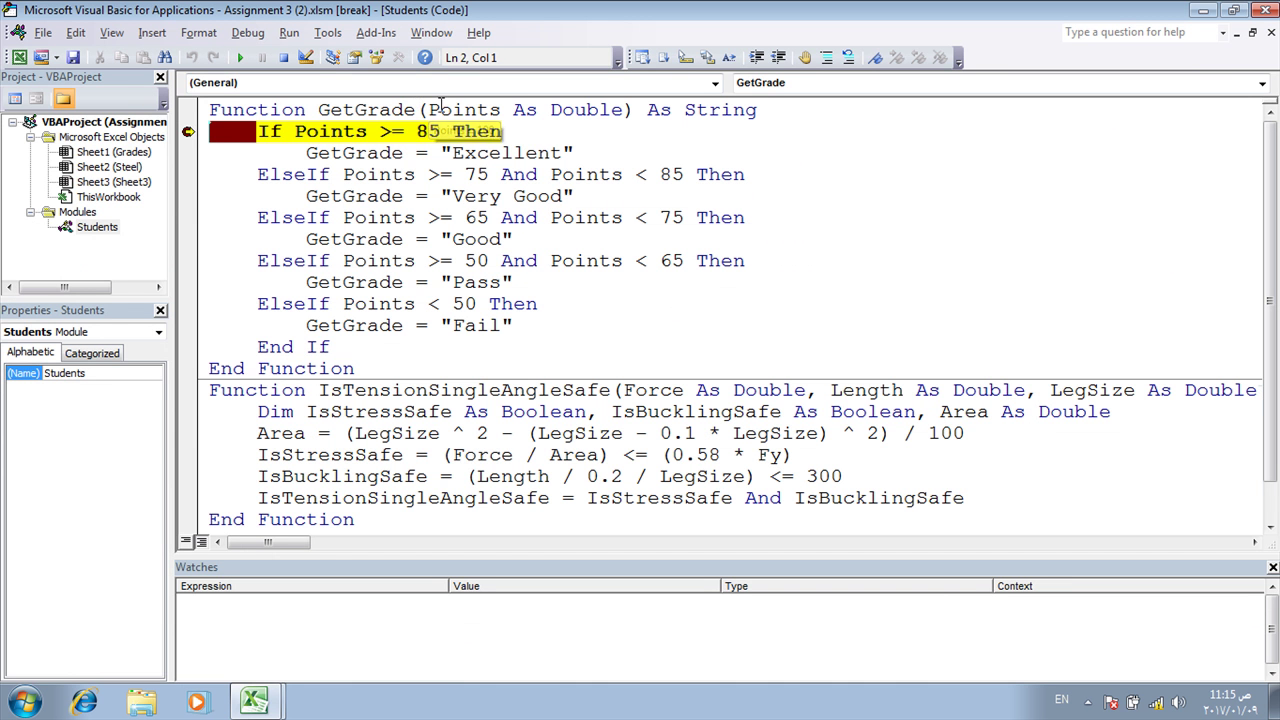
pyautogui.moveTo(484, 112)
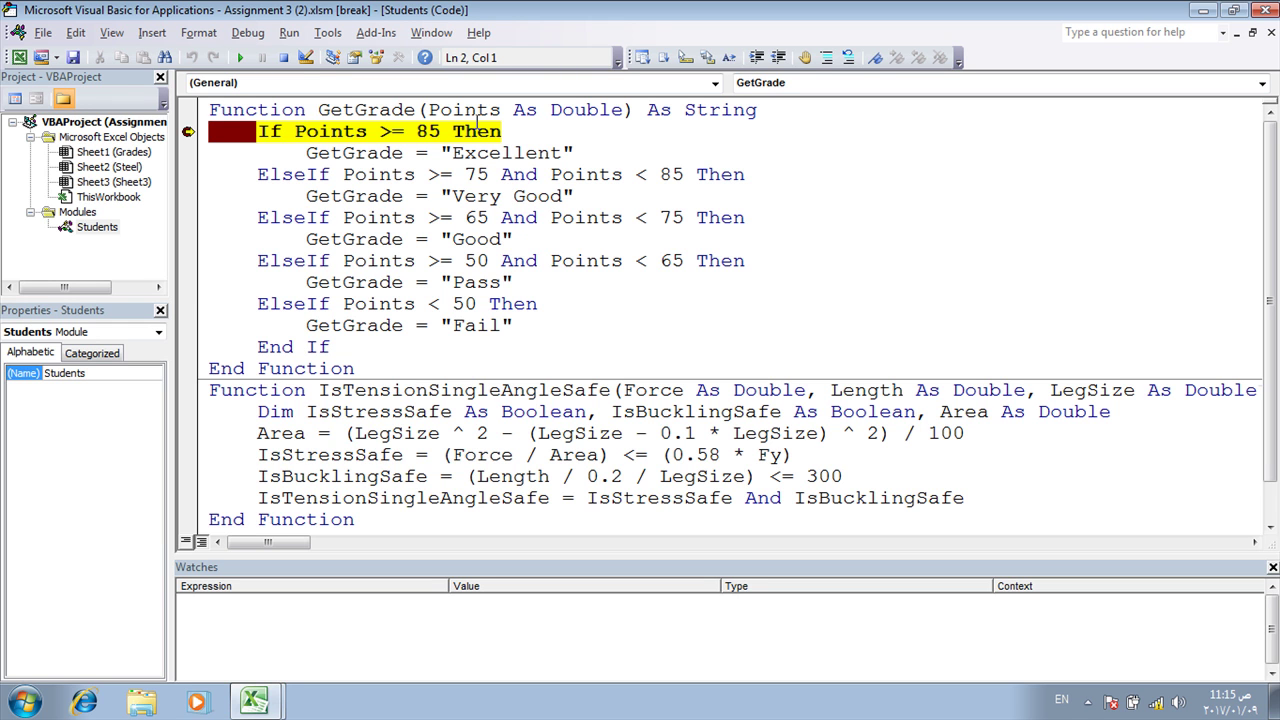
# Step GetGrade line by line with F8 to End Function, then show the grades sheet.
pyautogui.press('F8')
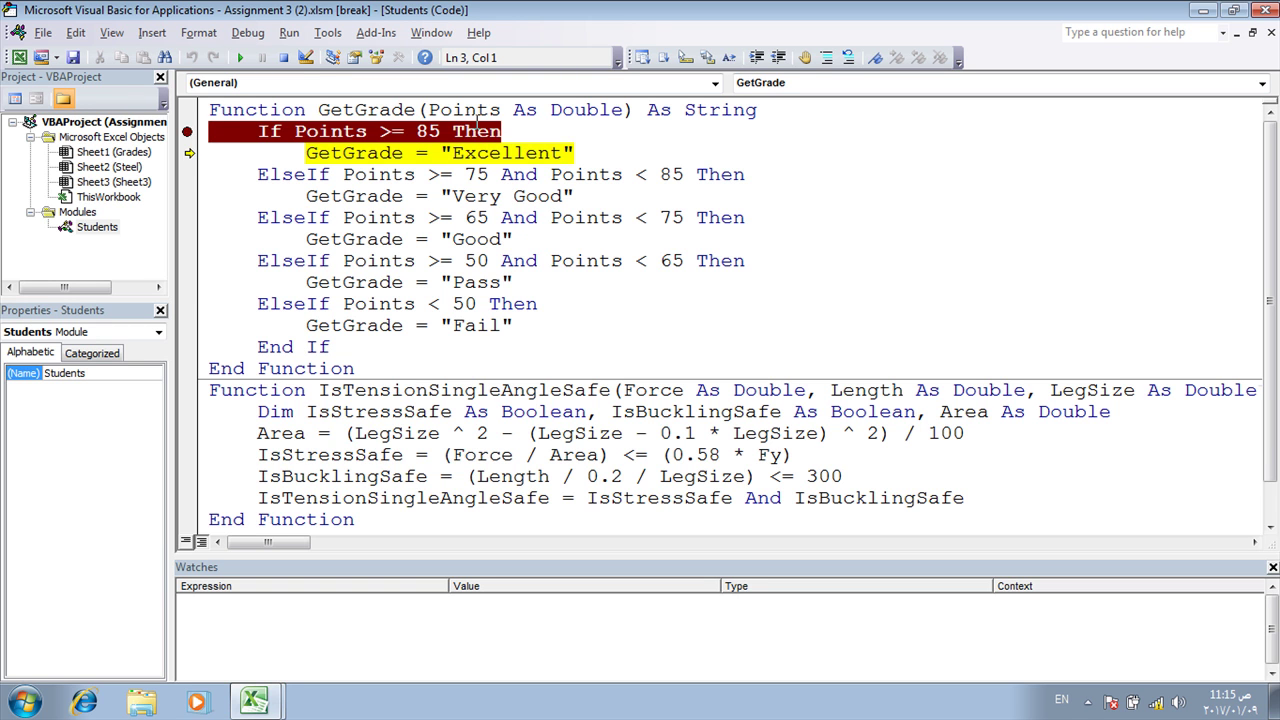
pyautogui.press('F8')
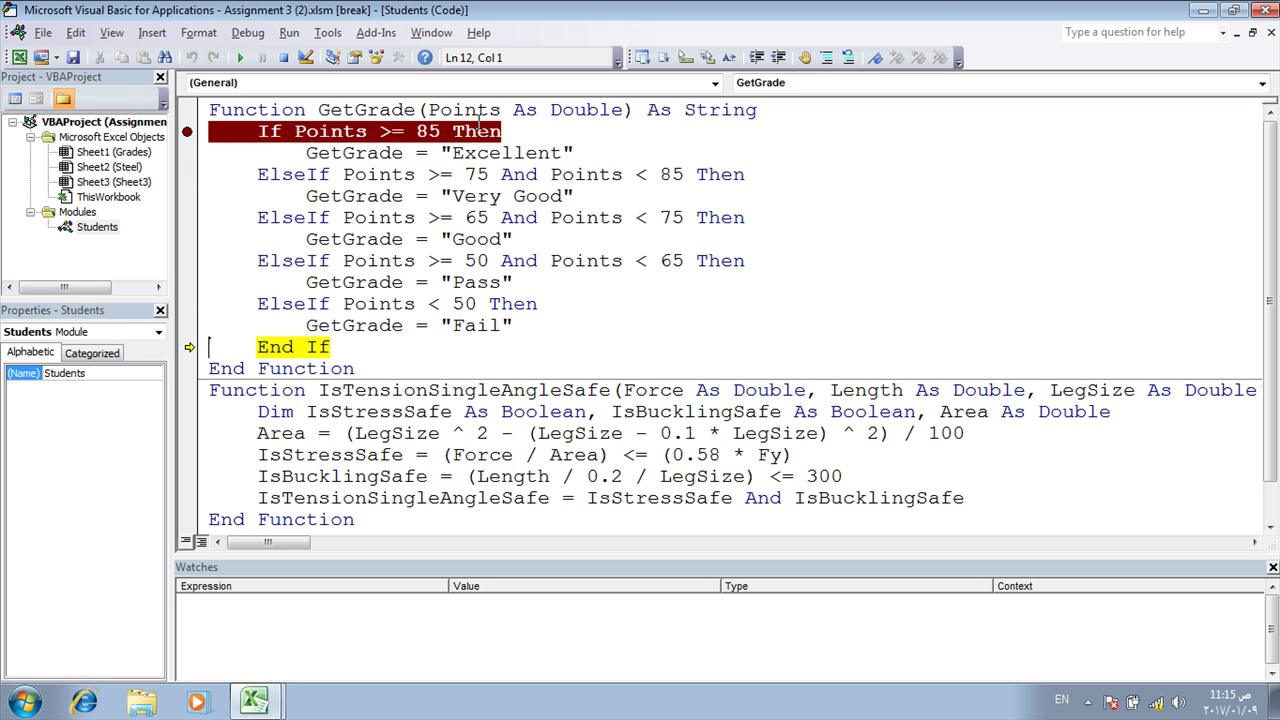
pyautogui.press('F8')
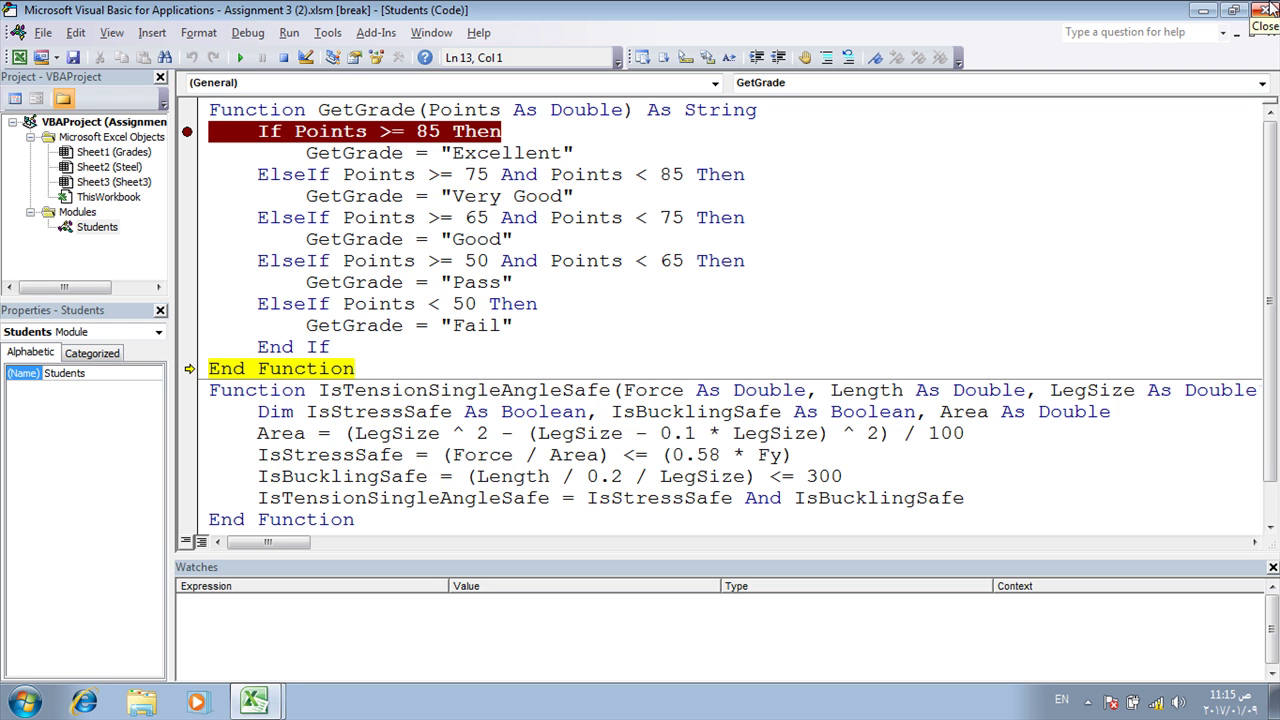
pyautogui.press('F8')
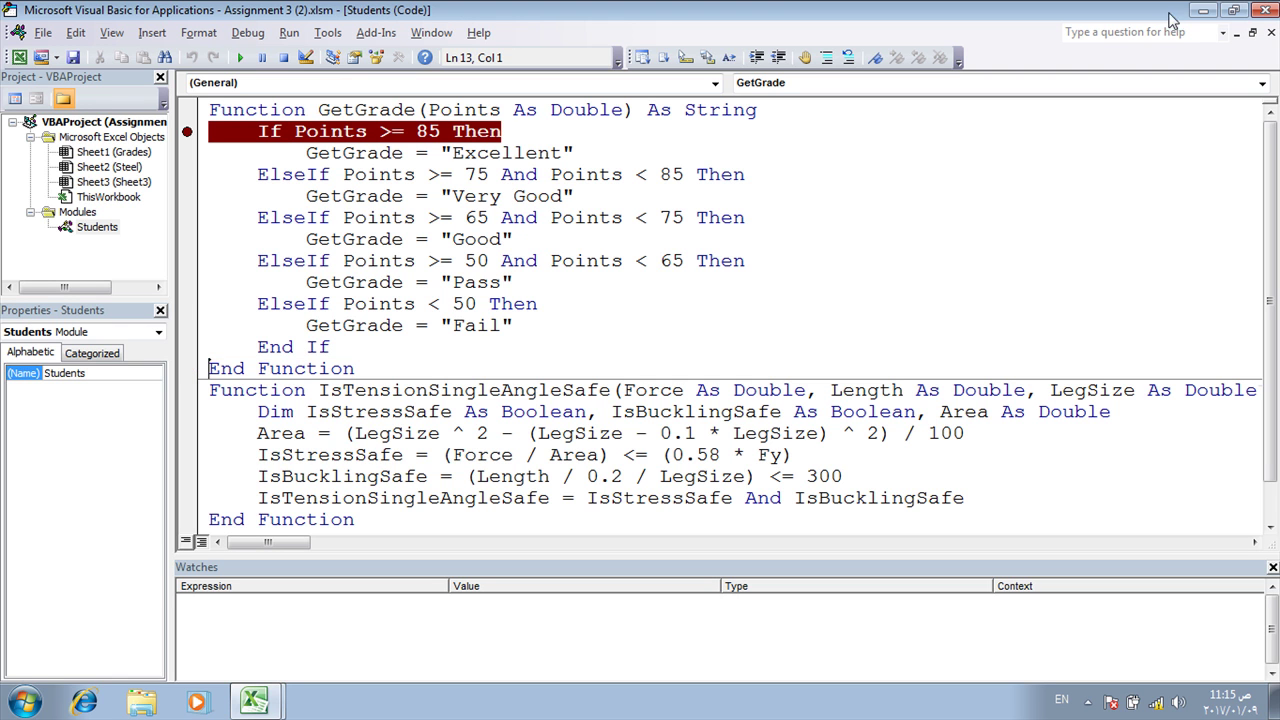
pyautogui.click(1199, 11)
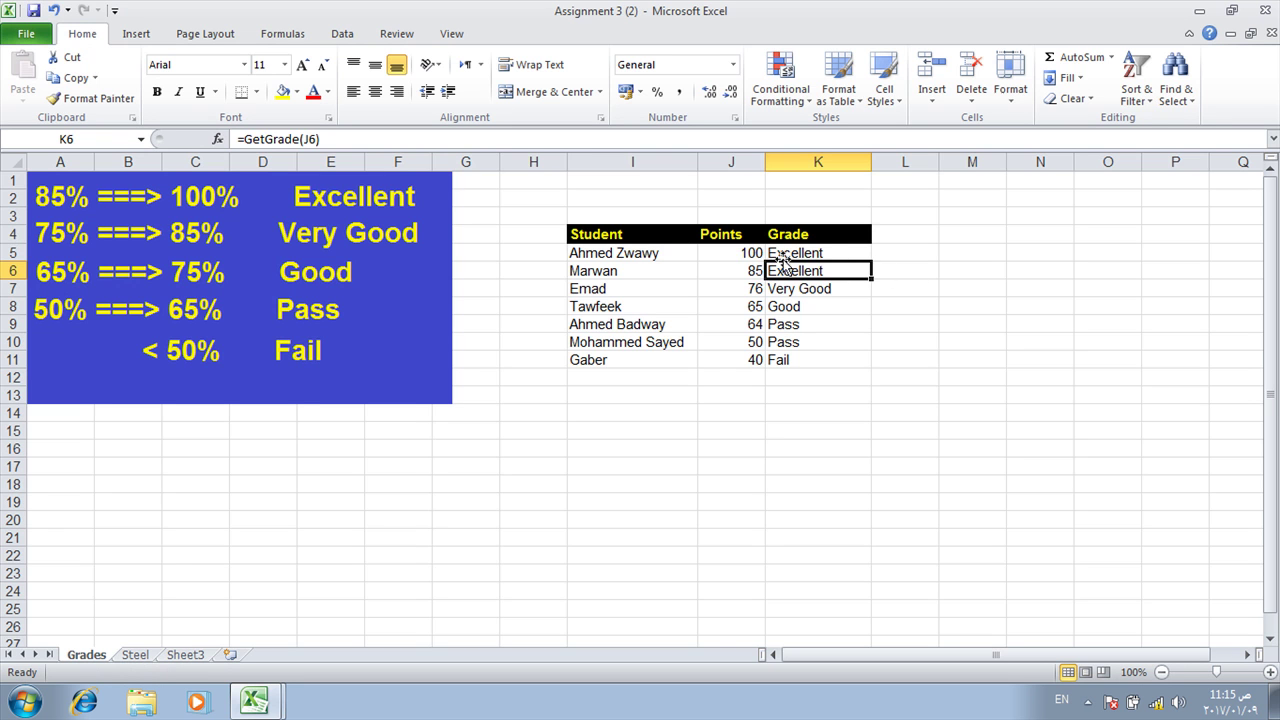
# Change J5 from 100 to 84 points to trigger the GetGrade breakpoint.
pyautogui.click(750, 253)
pyautogui.click(255, 700)
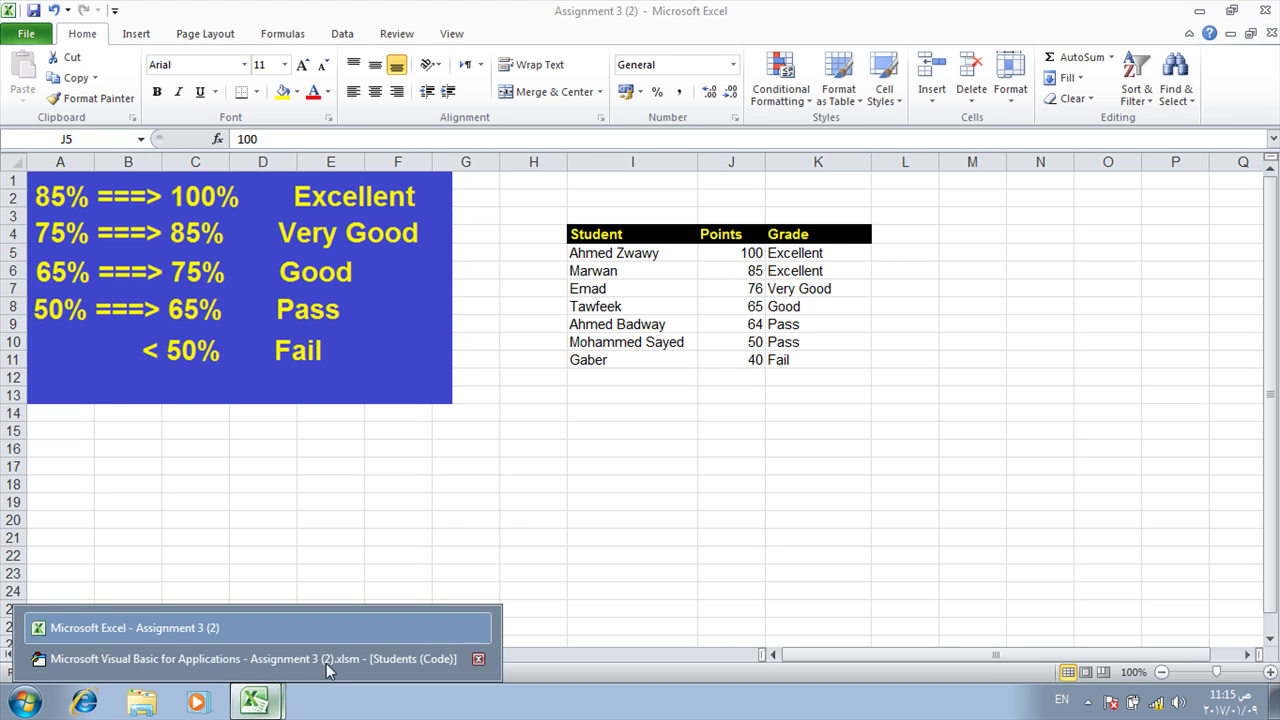
pyautogui.click(737, 252)
pyautogui.doubleClick(745, 253)
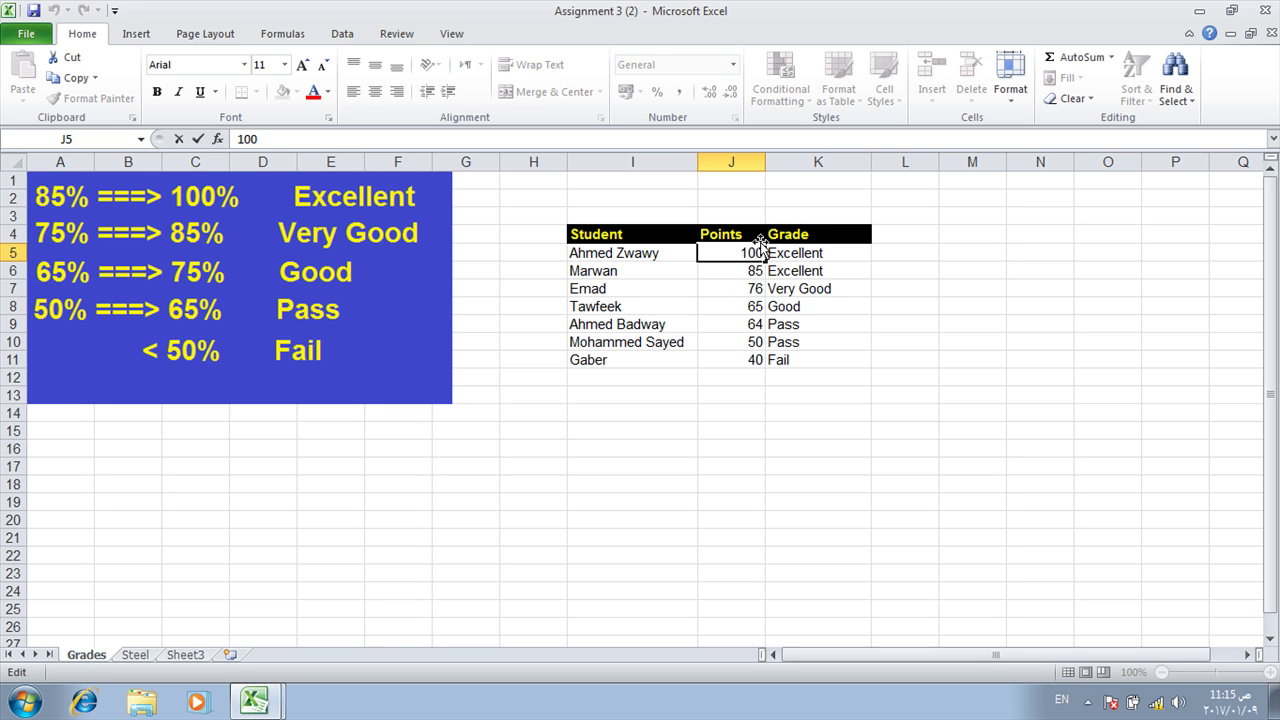
pyautogui.doubleClick(759, 255)
pyautogui.write('84')
pyautogui.press('Return')
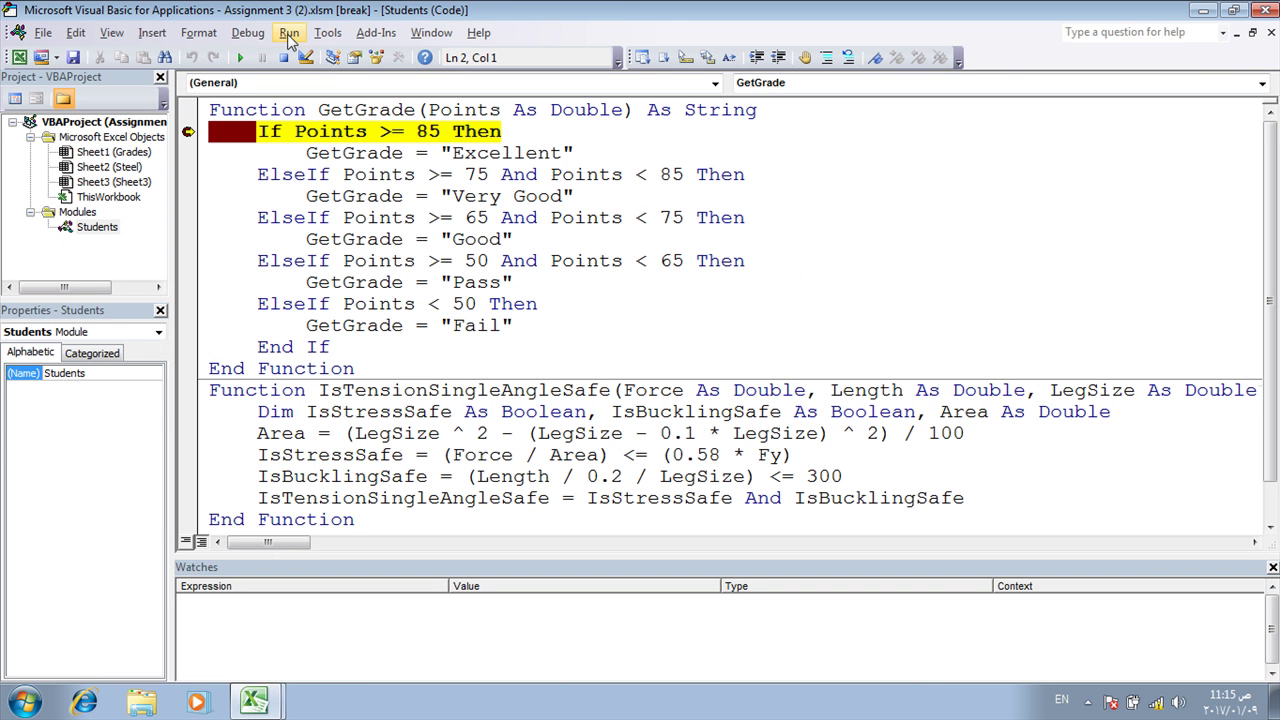
# Inspect the Points >= 85 and Points < 85 values while stepping GetGrade to End Function.
pyautogui.moveTo(349, 137)
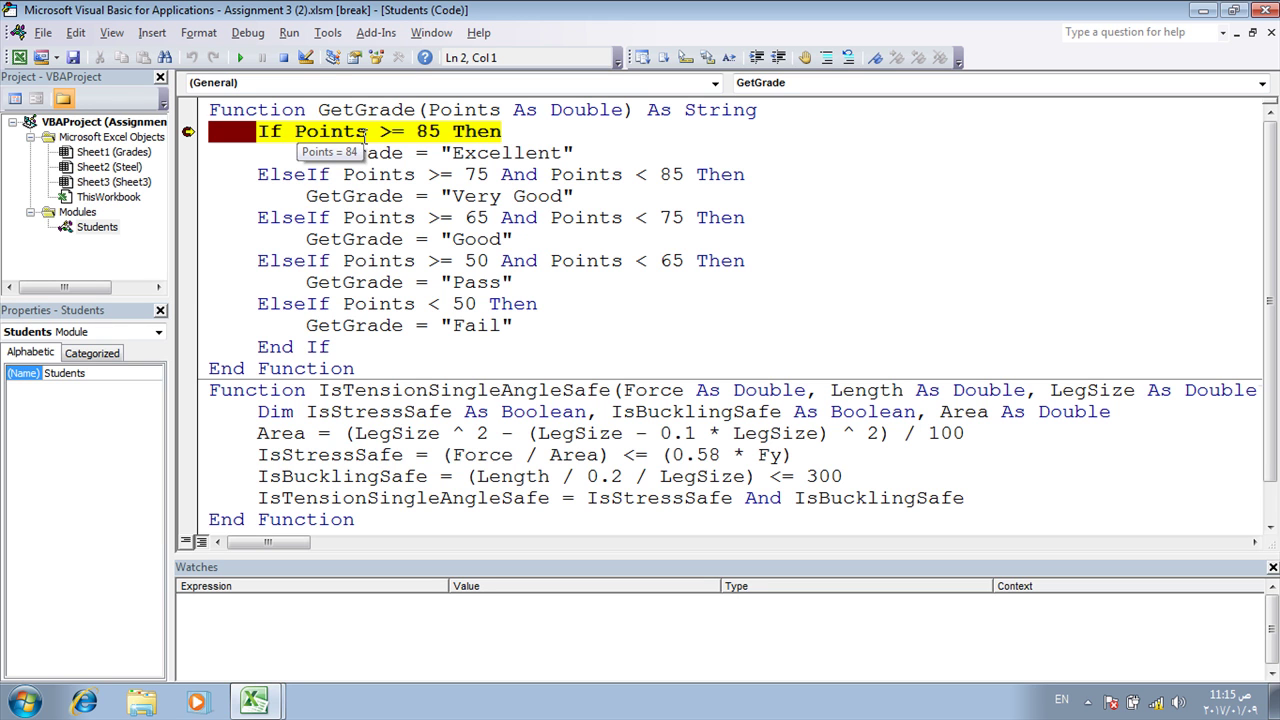
pyautogui.moveTo(304, 137)
pyautogui.moveTo(295, 131); pyautogui.dragTo(440, 131)
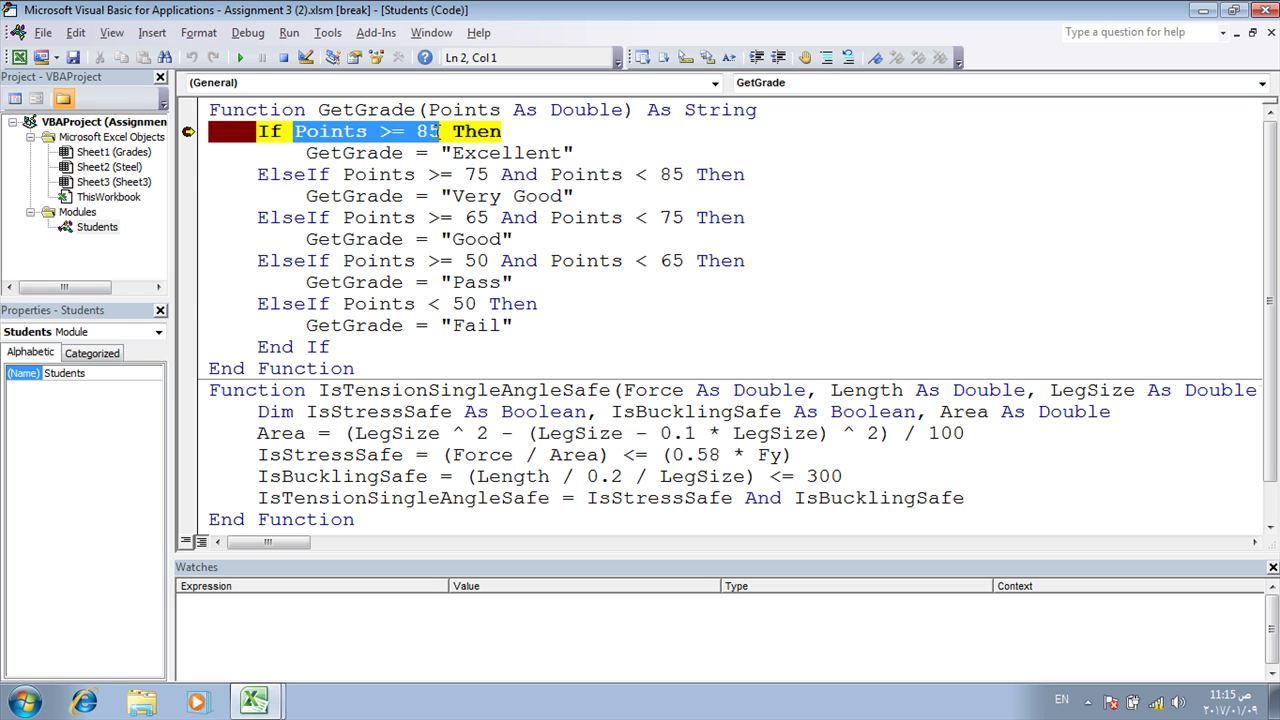
pyautogui.moveTo(440, 131)
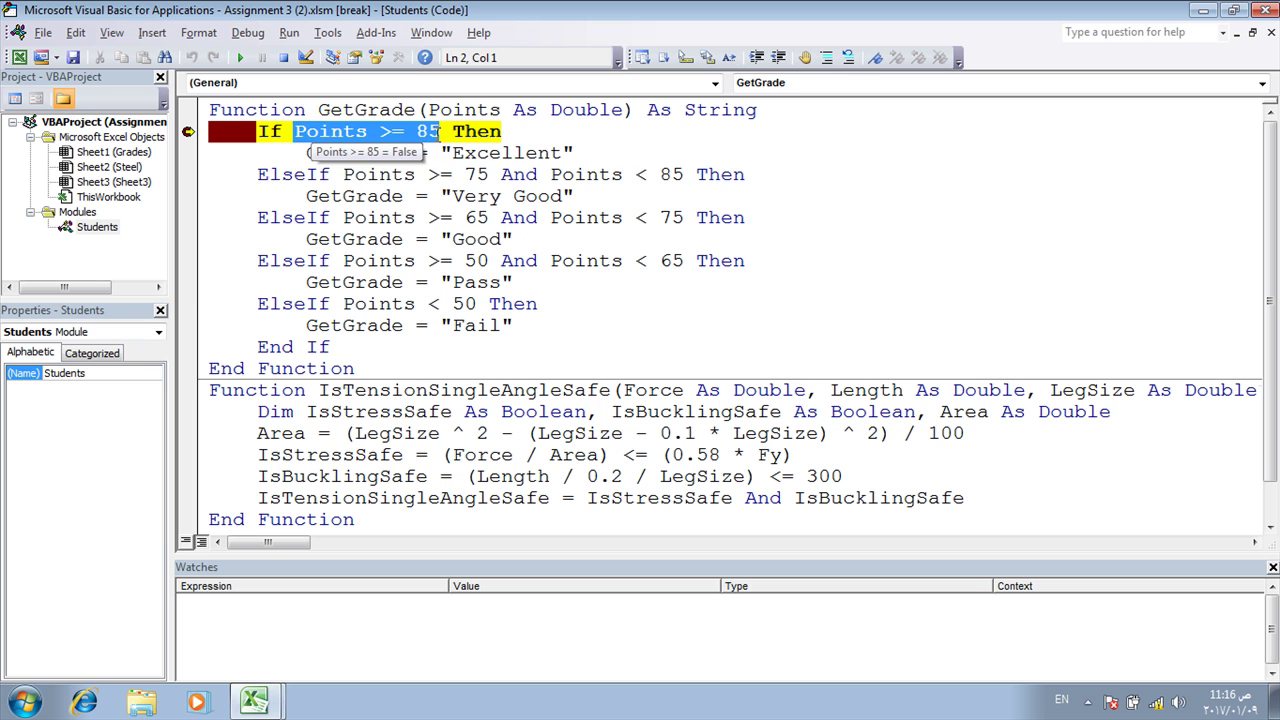
pyautogui.press('F8')
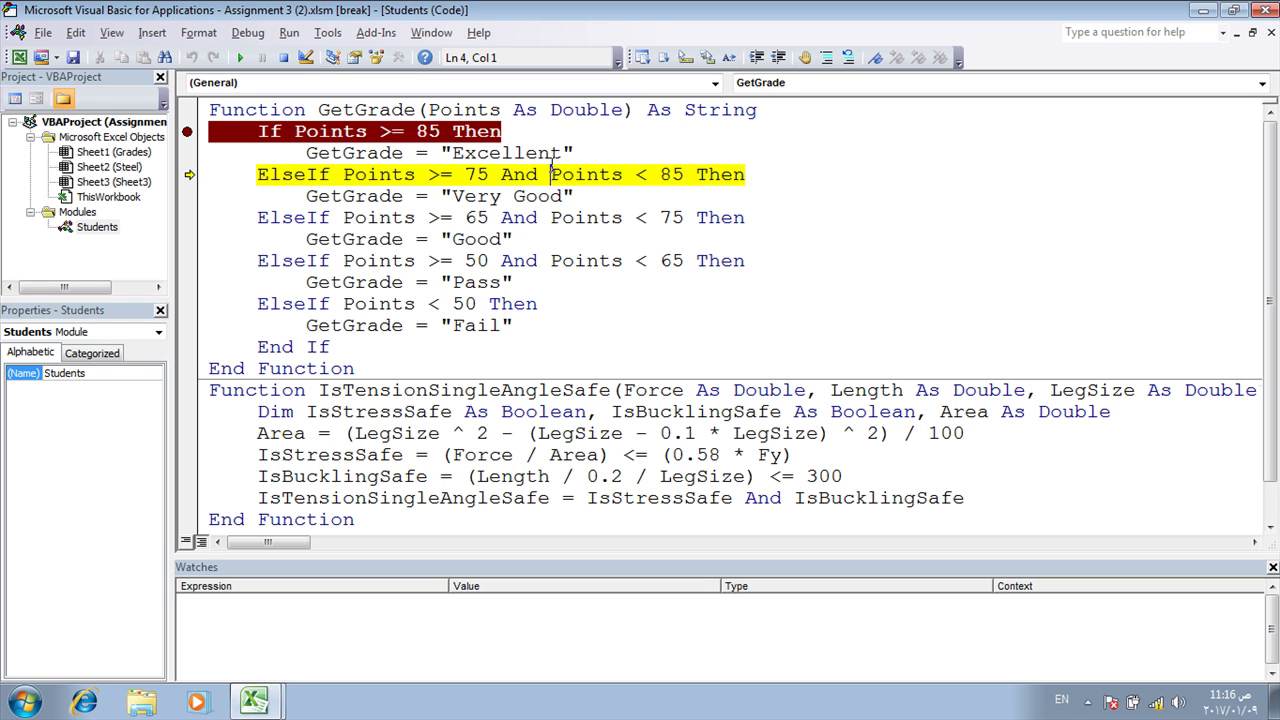
pyautogui.moveTo(551, 174); pyautogui.dragTo(686, 175)
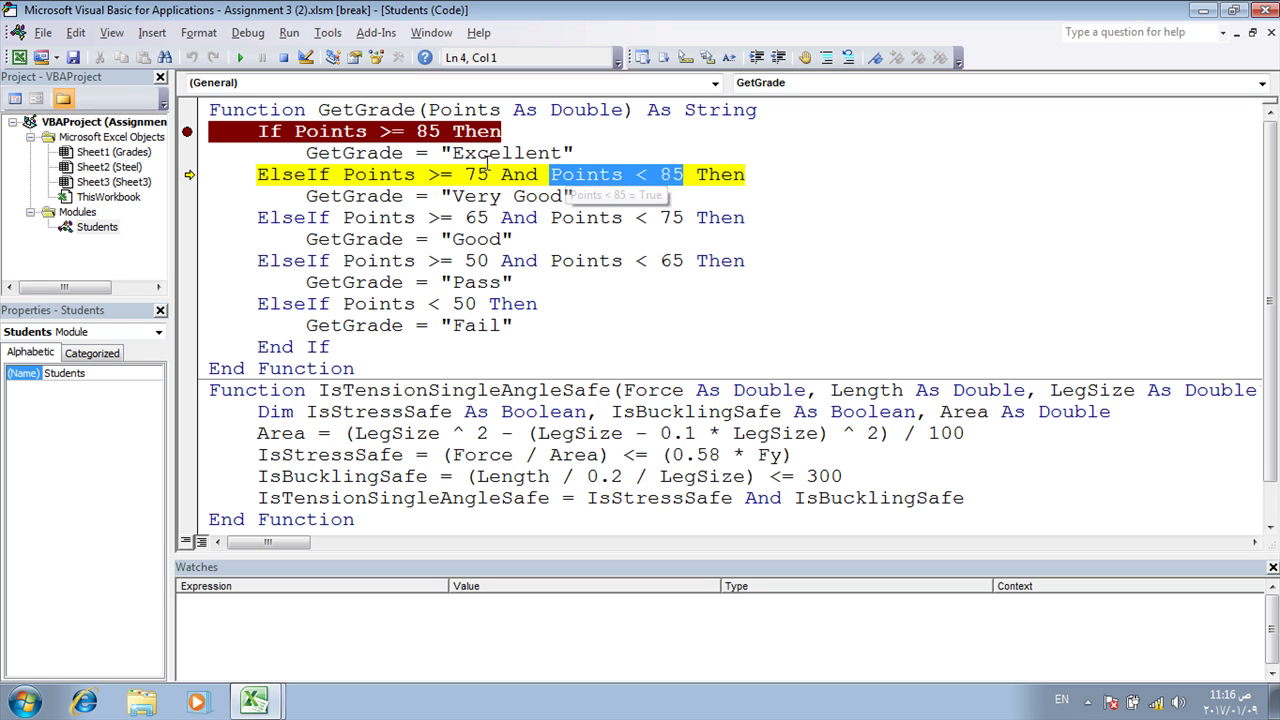
pyautogui.moveTo(298, 126)
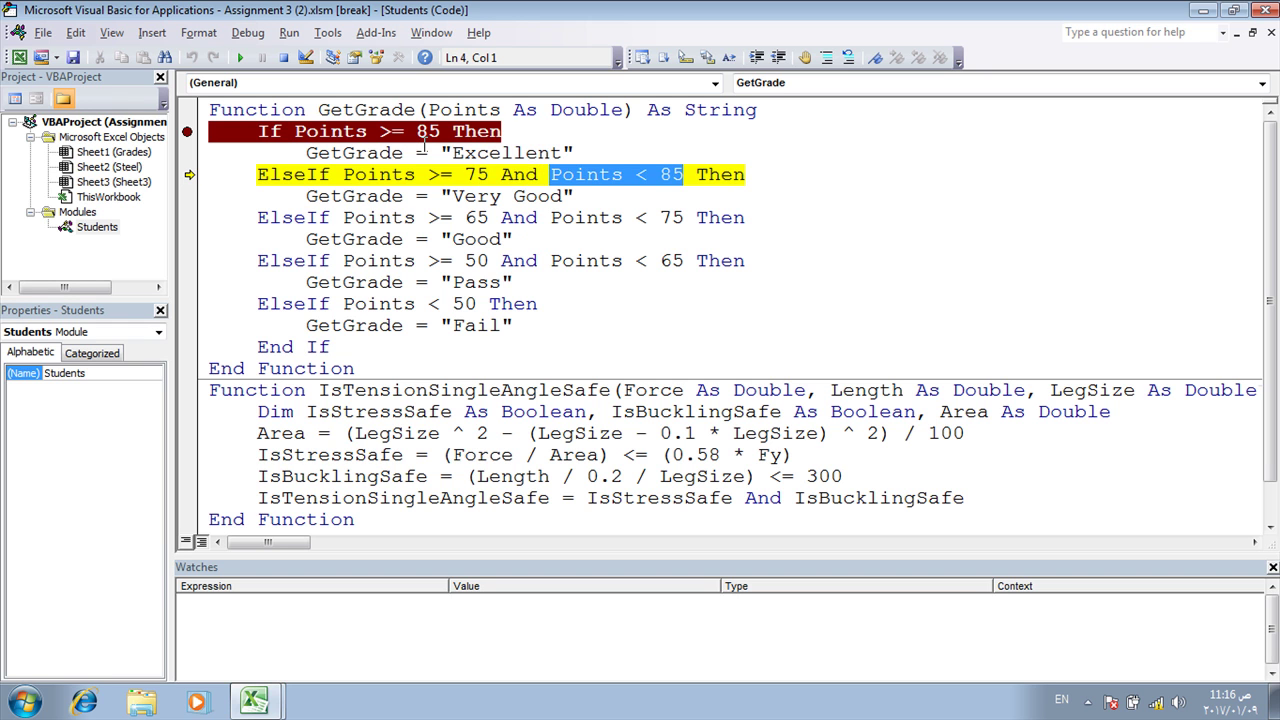
pyautogui.moveTo(580, 177)
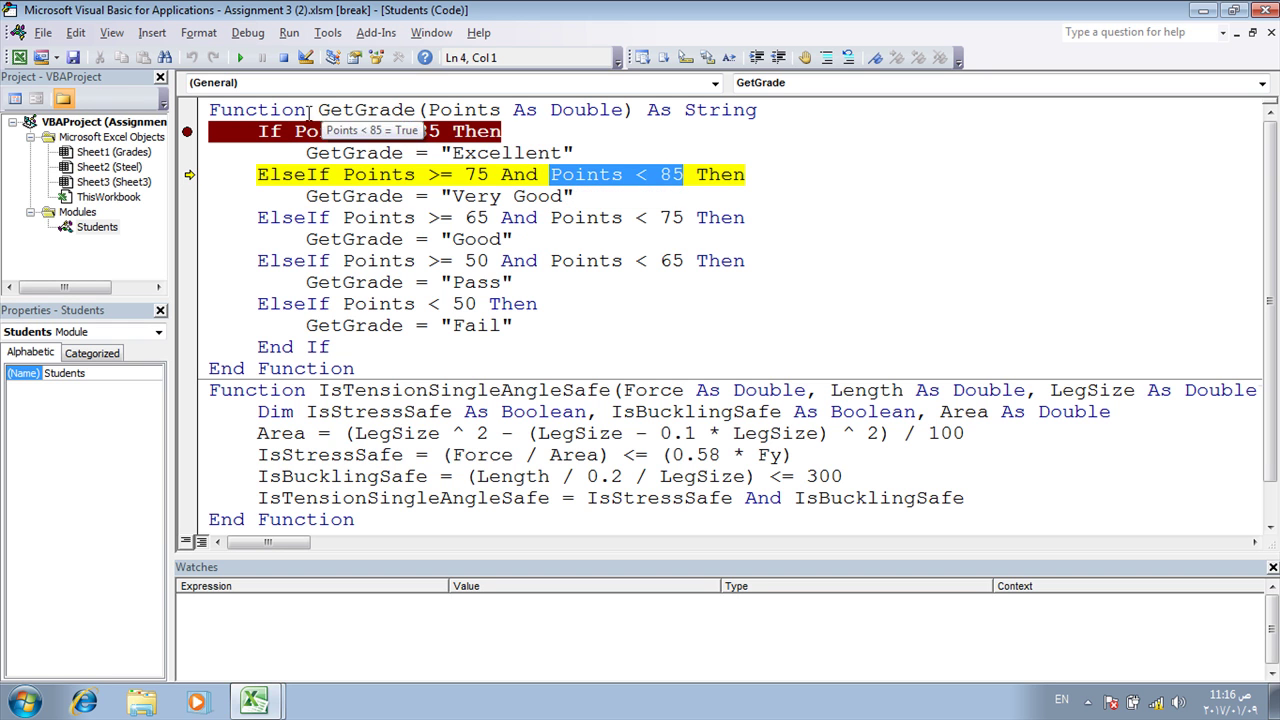
pyautogui.moveTo(428, 131)
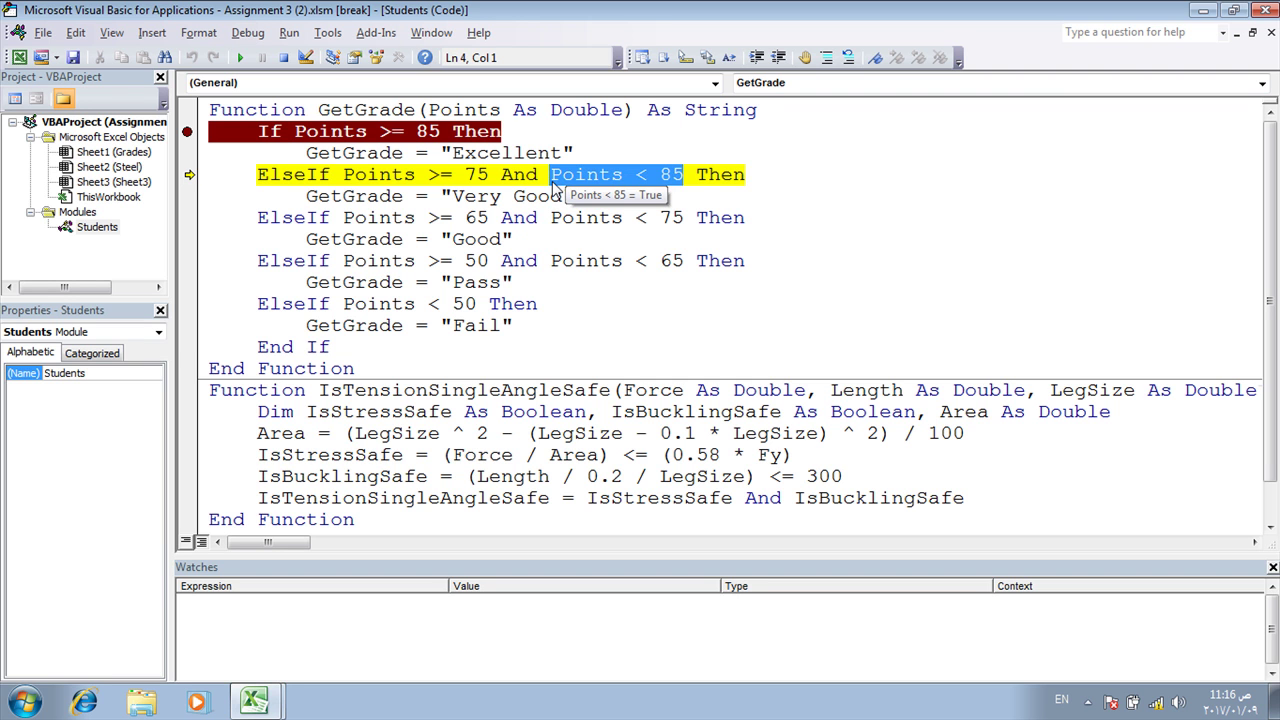
pyautogui.press('F8')
pyautogui.press('F8')
pyautogui.press('F8')
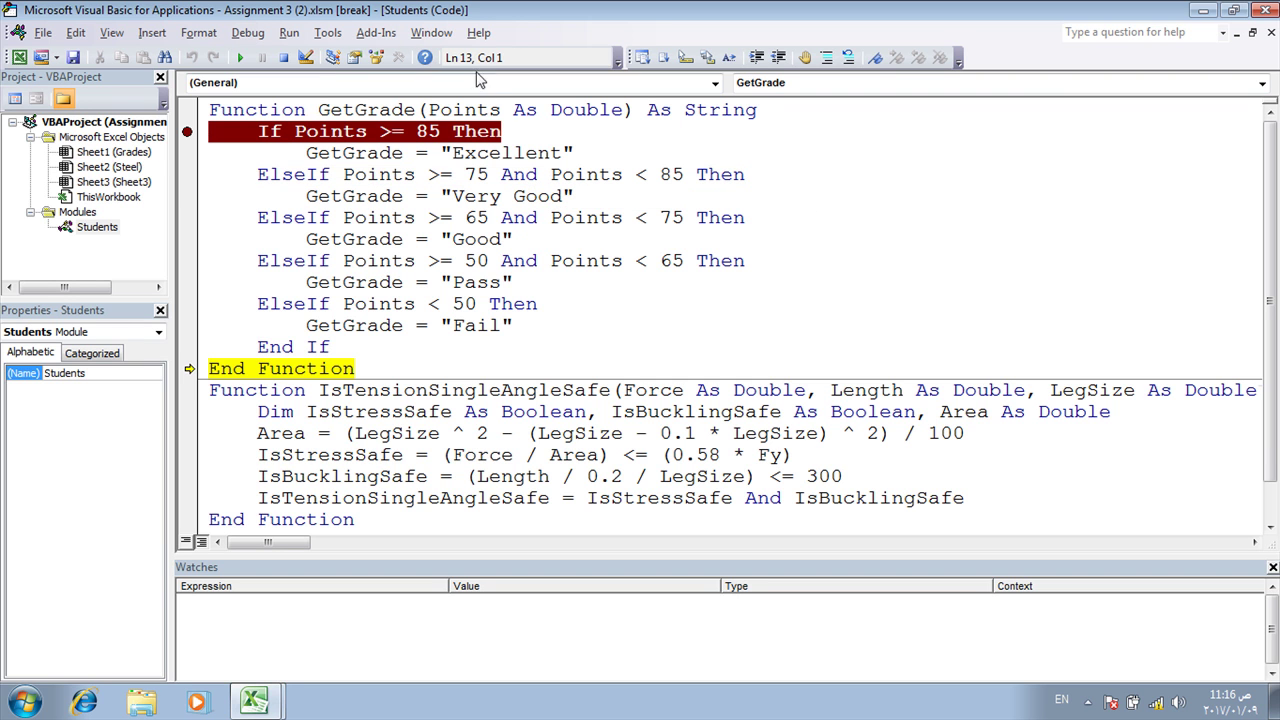
# Reset the debug run and insert "Then '" before And on the Points >= 75 line.
pyautogui.click(245, 56)
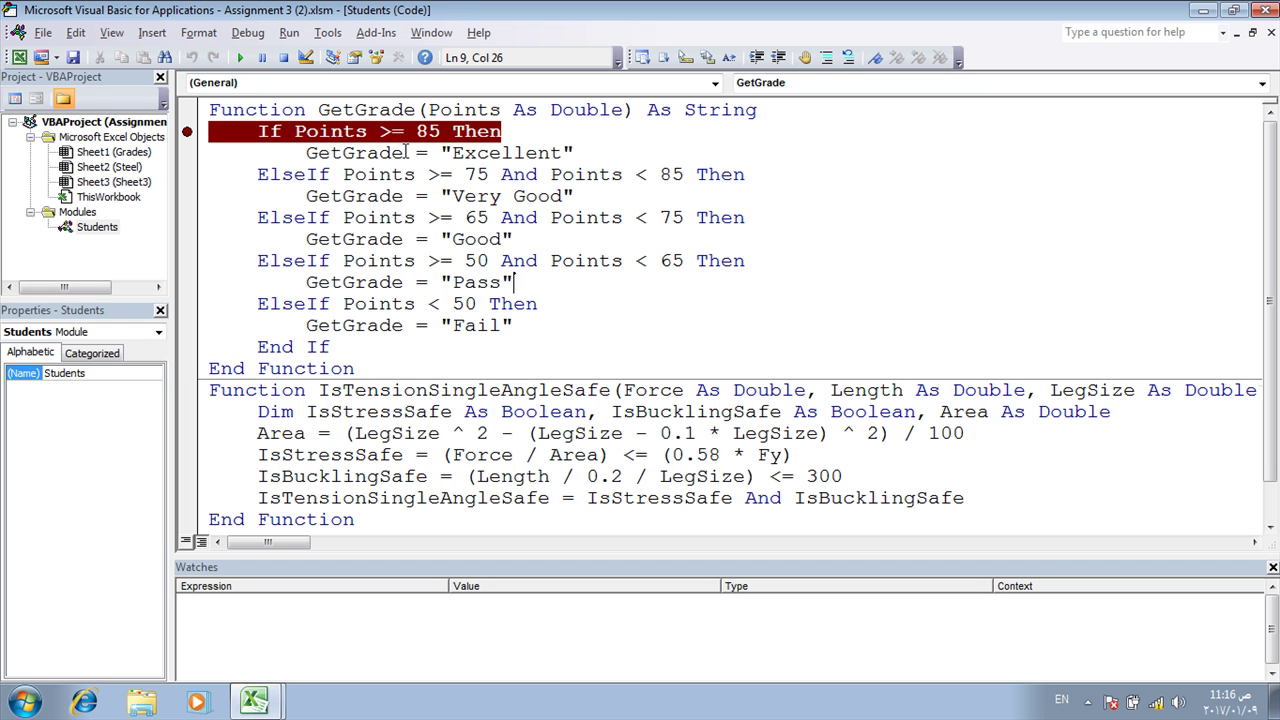
pyautogui.click(503, 174)
pyautogui.write('then ')
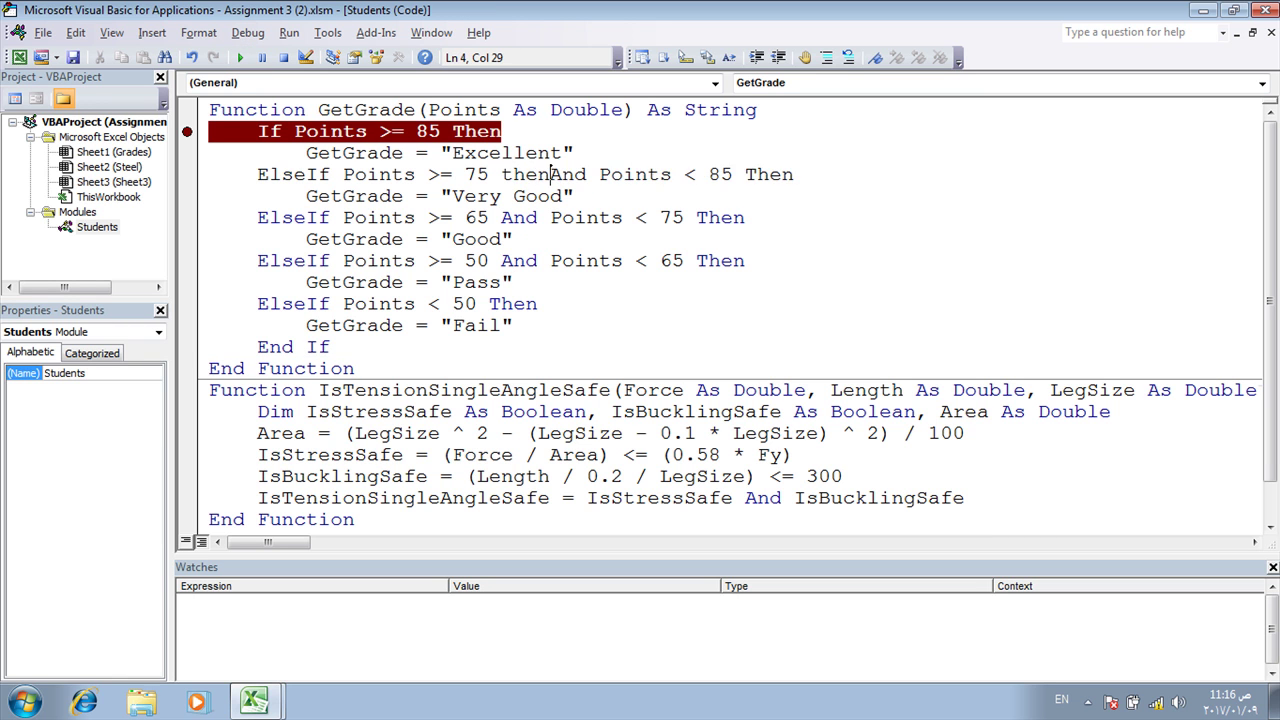
pyautogui.write("'")
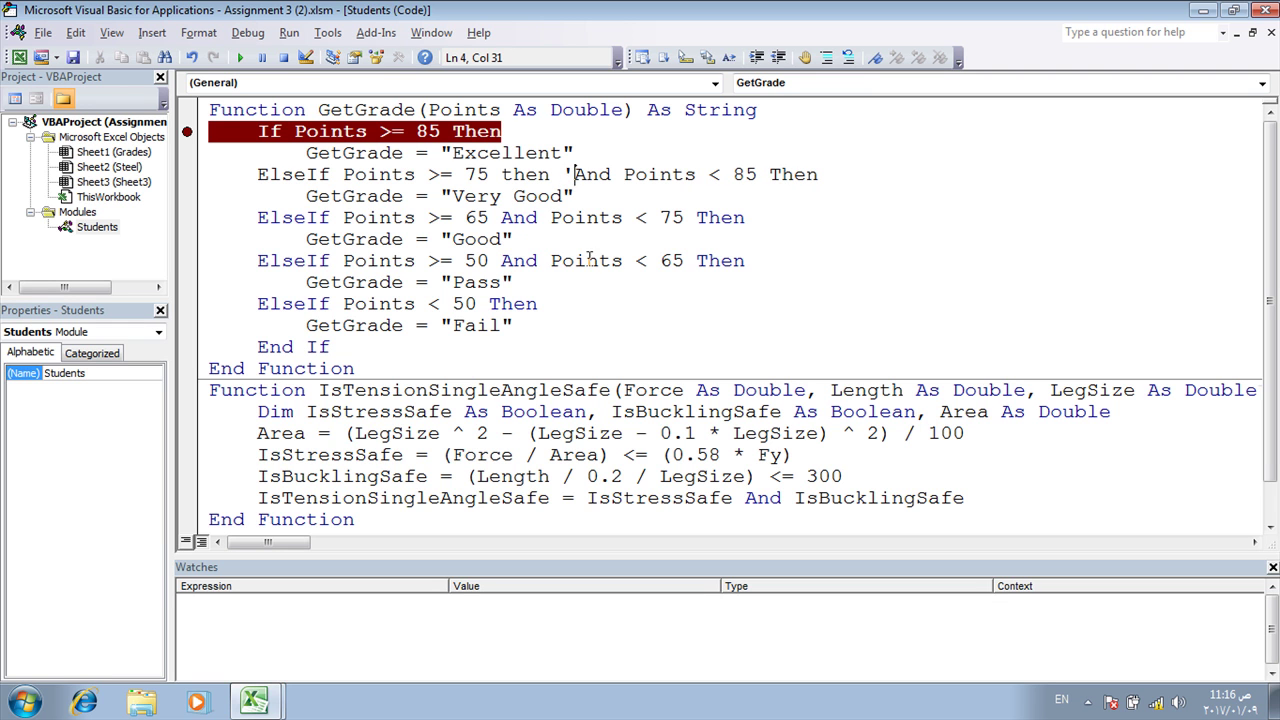
pyautogui.click(520, 283)
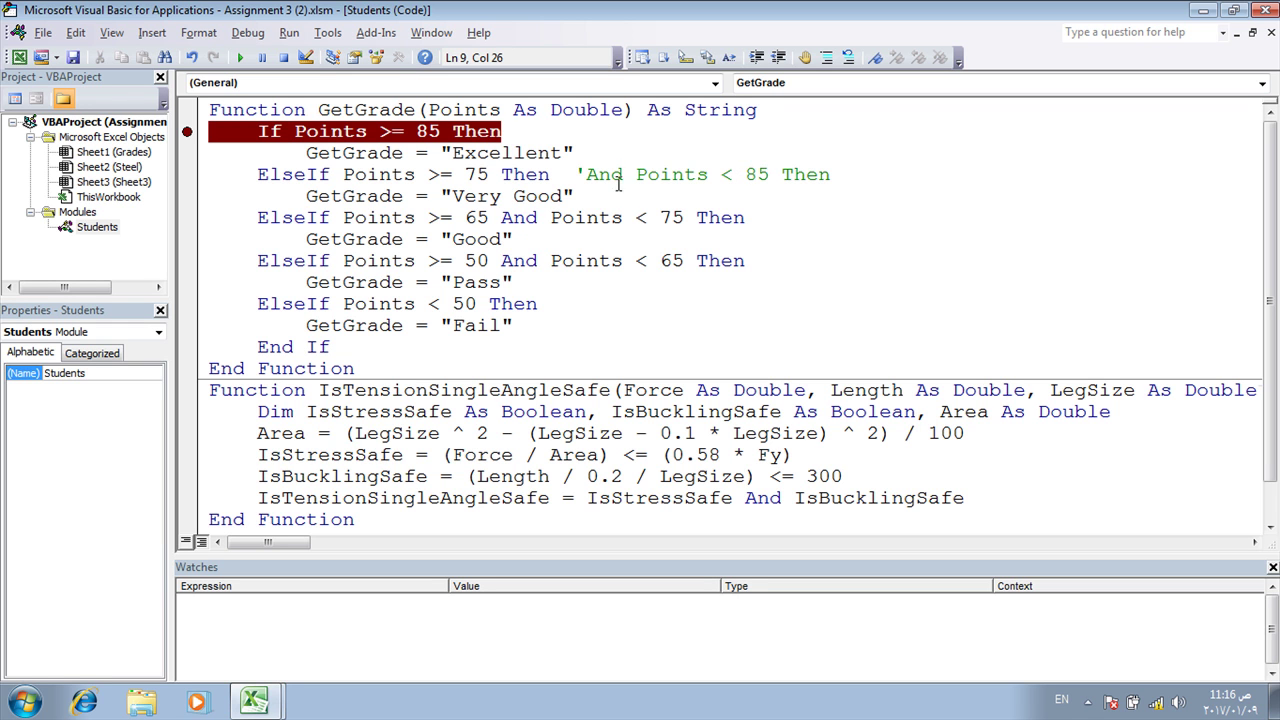
# Copy "Then '" and paste it before And on the >= 65 and >= 50 lines.
pyautogui.moveTo(501, 174); pyautogui.dragTo(586, 174)
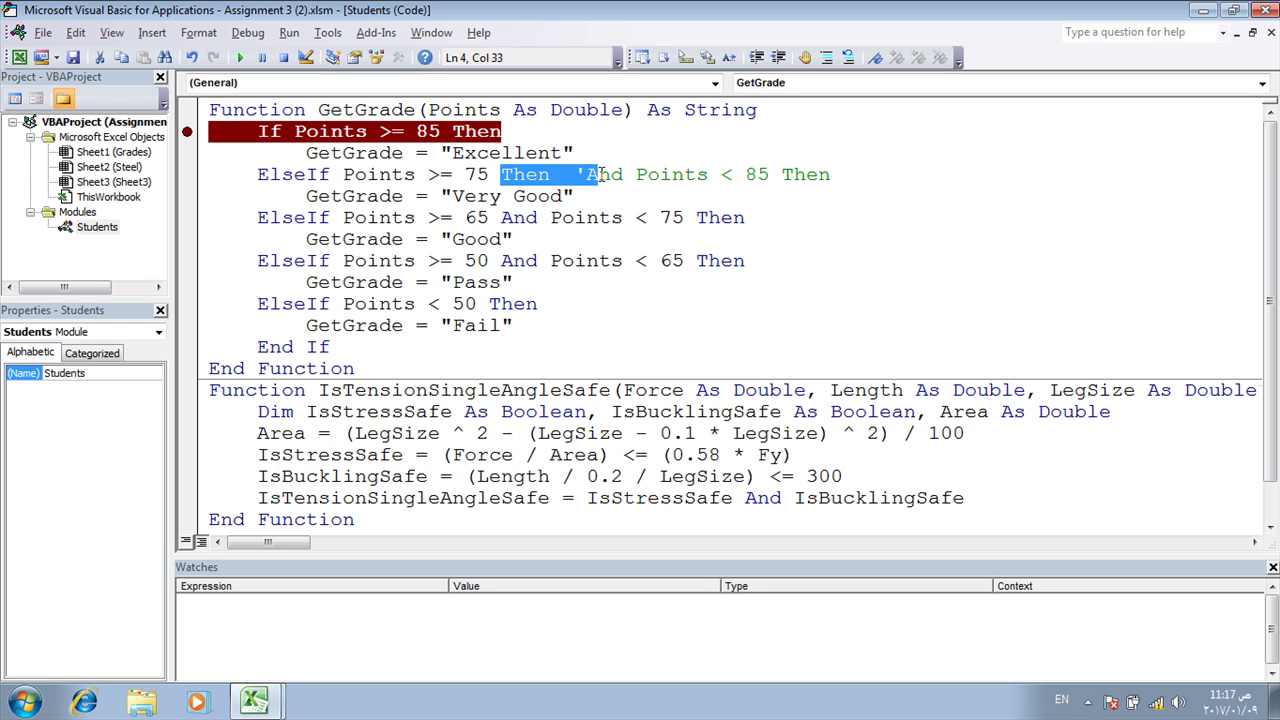
pyautogui.hotkey('ctrl', 'c')
pyautogui.click(505, 217)
pyautogui.hotkey('ctrl', 'v')
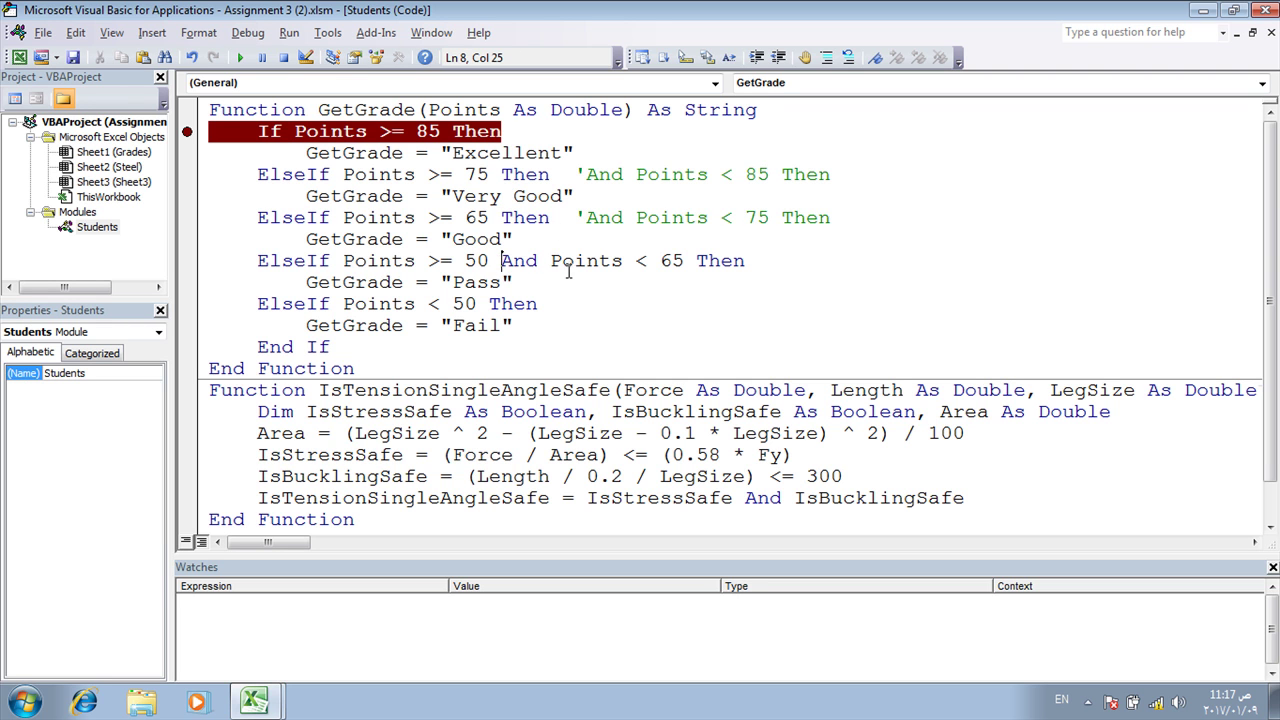
pyautogui.hotkey('ctrl', 'v')
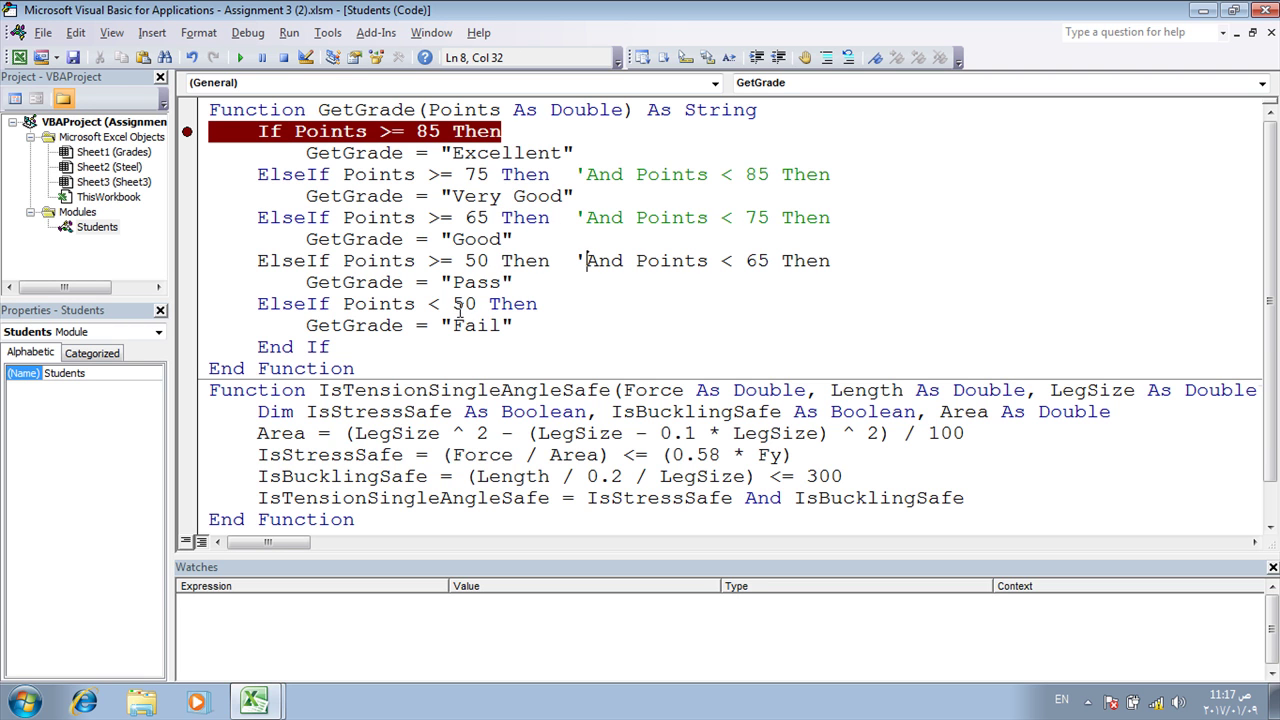
pyautogui.click(690, 286)
pyautogui.click(555, 238)
pyautogui.click(527, 174)
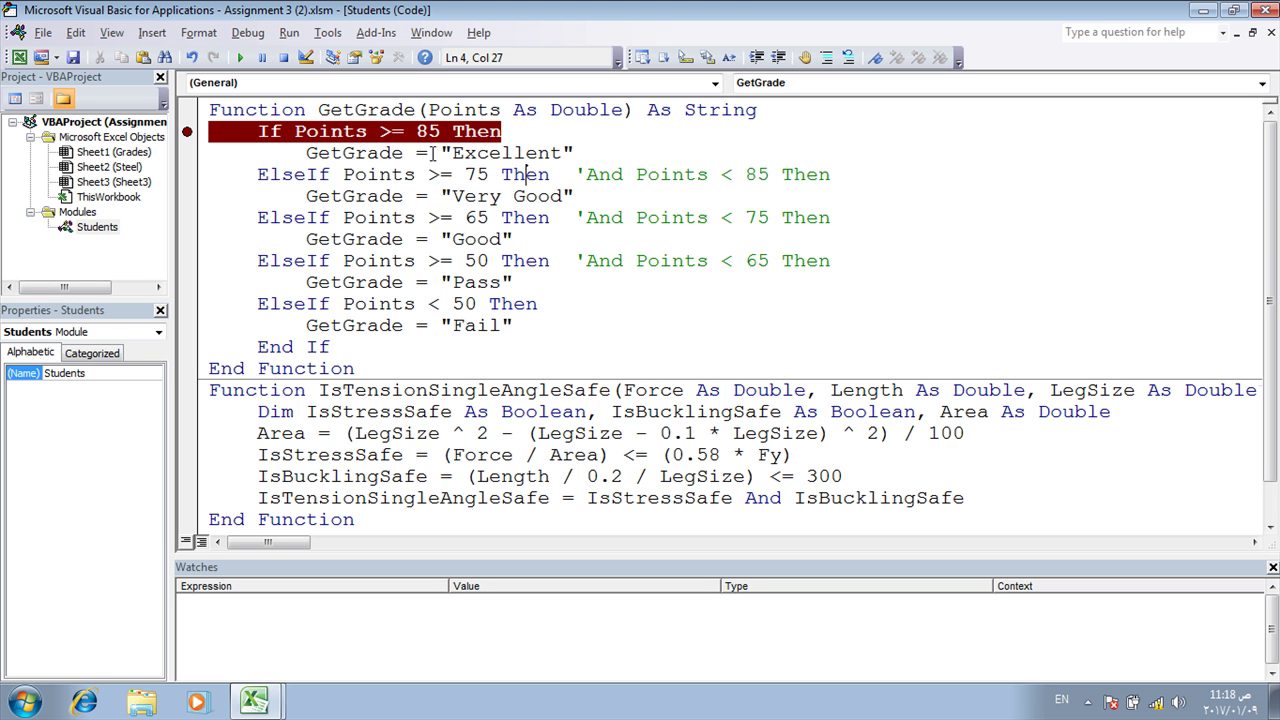
pyautogui.moveTo(576, 175); pyautogui.dragTo(768, 175)
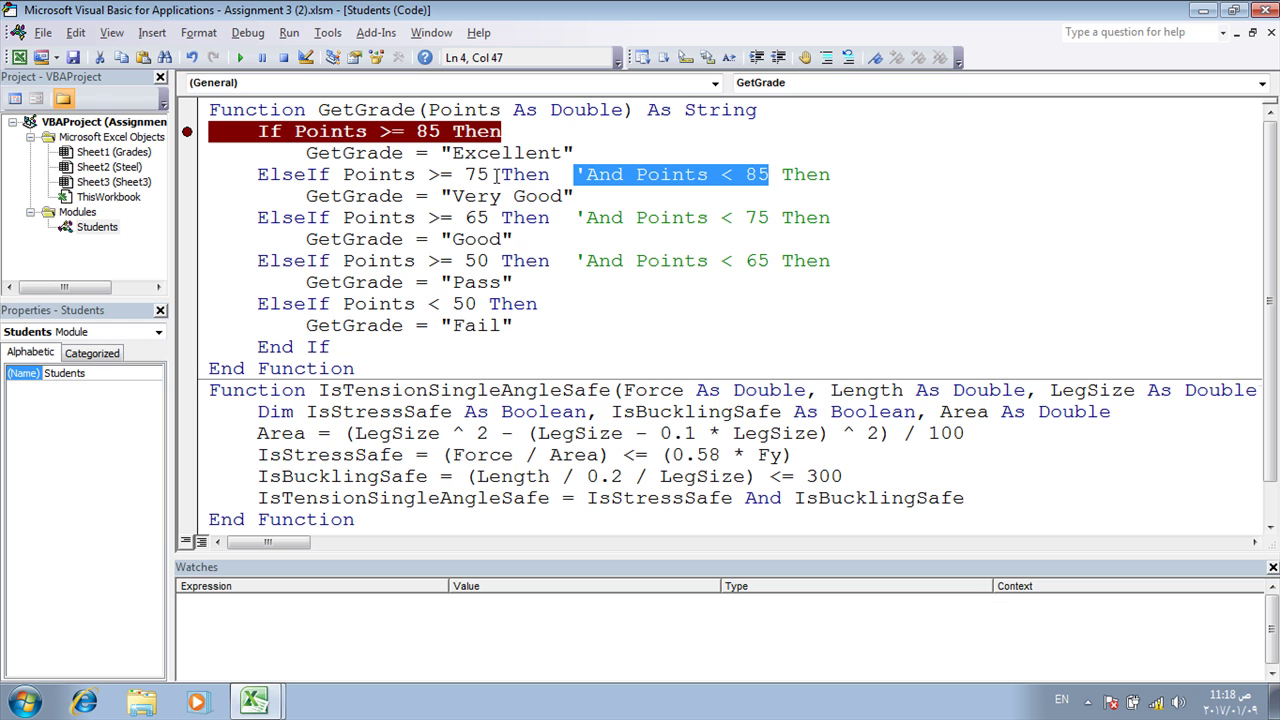
pyautogui.moveTo(575, 217); pyautogui.dragTo(770, 216)
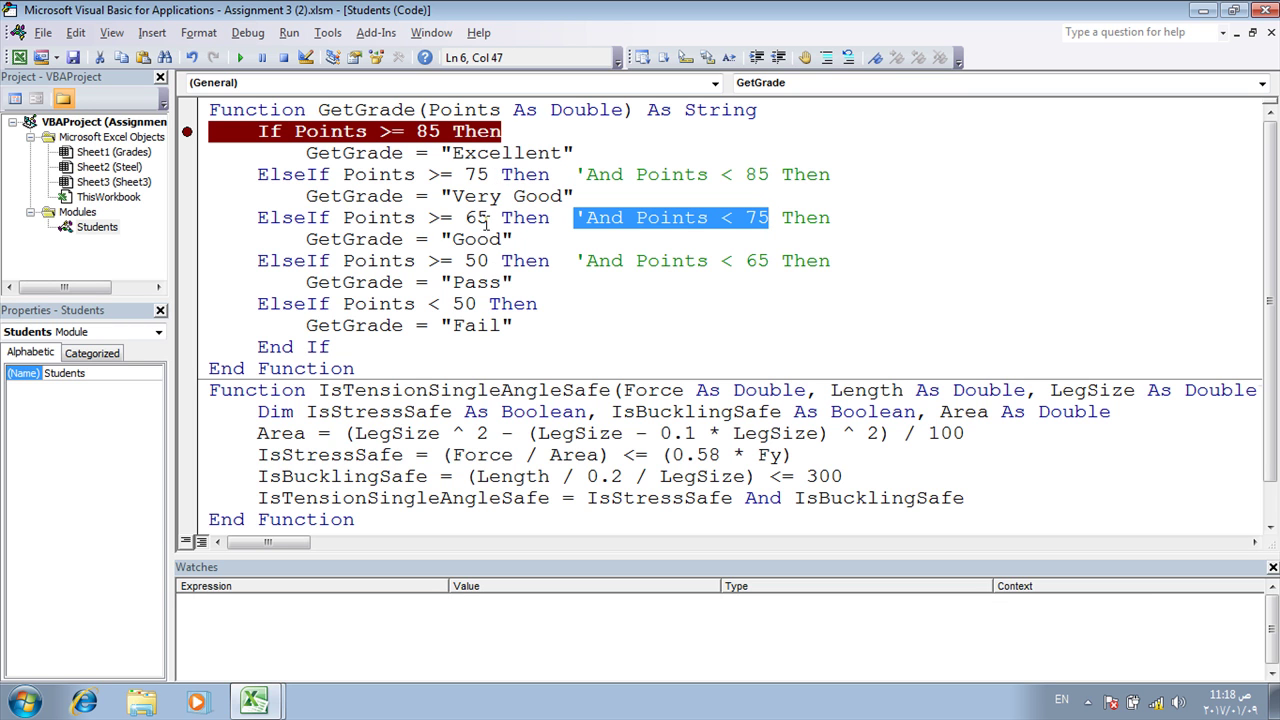
pyautogui.moveTo(566, 260); pyautogui.dragTo(790, 260)
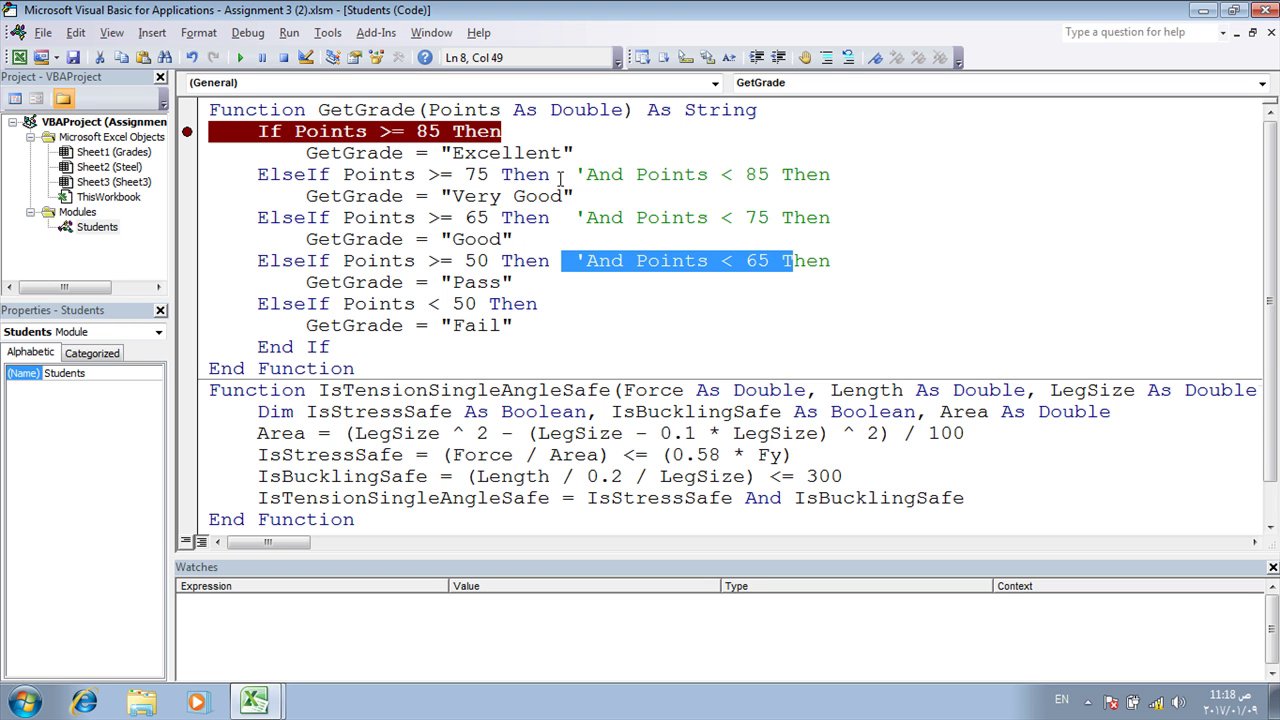
pyautogui.click(771, 217)
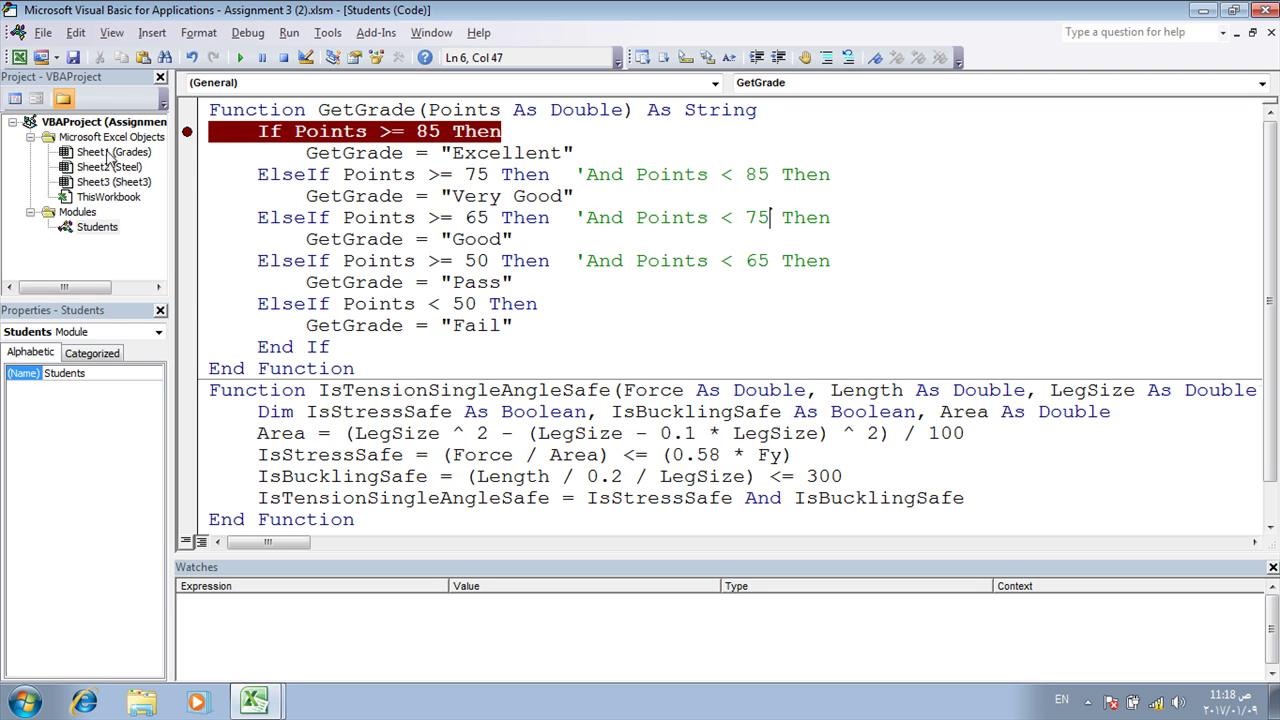
pyautogui.moveTo(195, 137)
pyautogui.mouseDown()
pyautogui.moveTo(215, 330)
pyautogui.moveTo(245, 160)
pyautogui.moveTo(248, 290)
pyautogui.mouseUp()
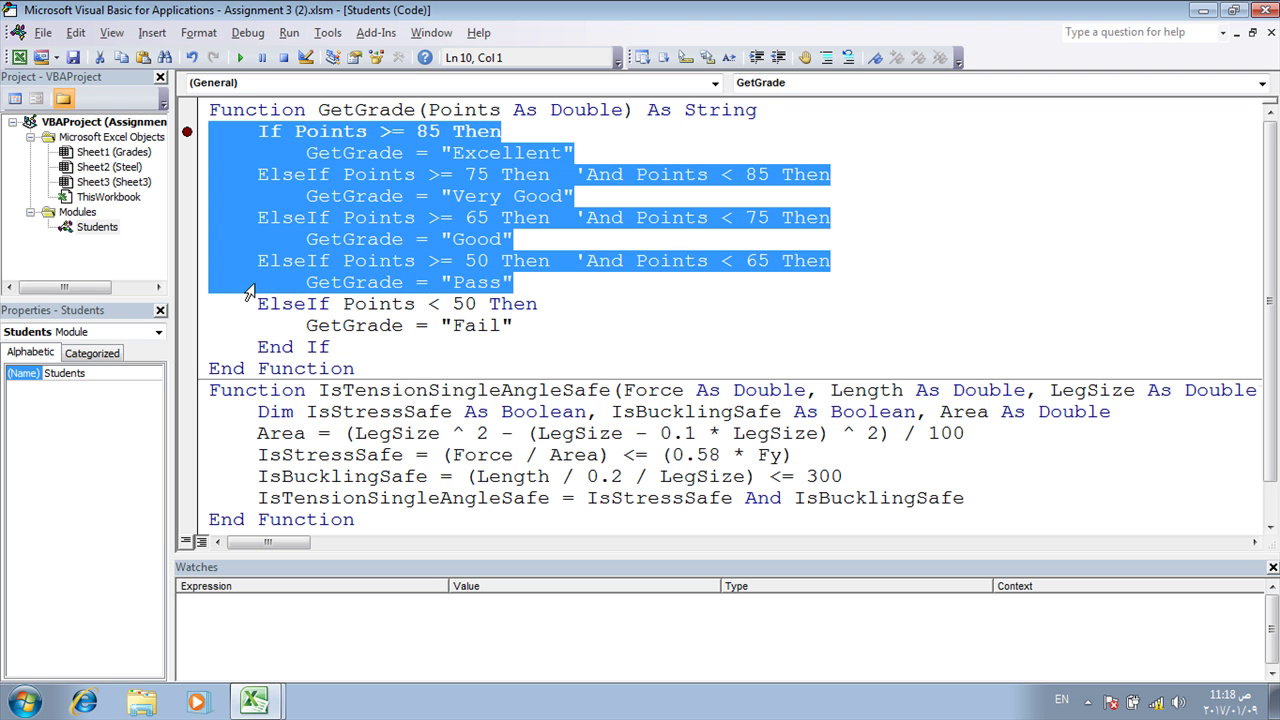
# Add an apostrophe before If Points < 50 Then so the last branch reads plain Else.
pyautogui.click(310, 305)
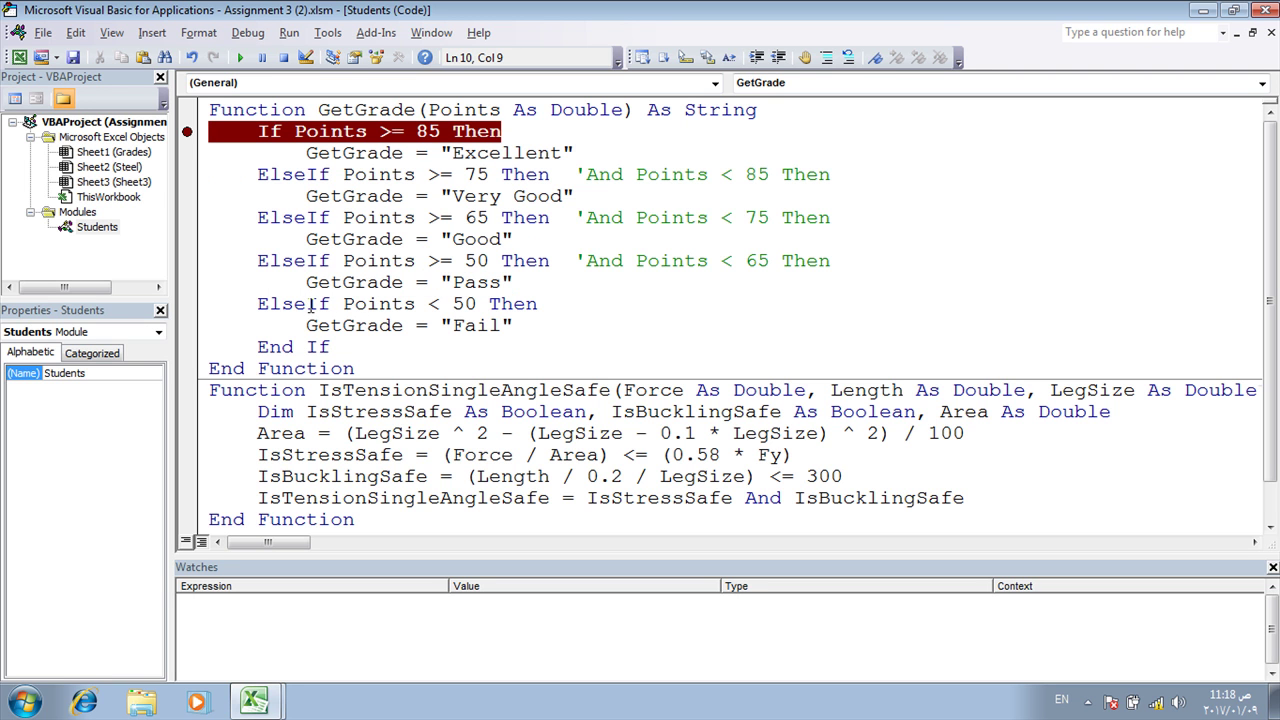
pyautogui.moveTo(310, 305); pyautogui.dragTo(540, 304)
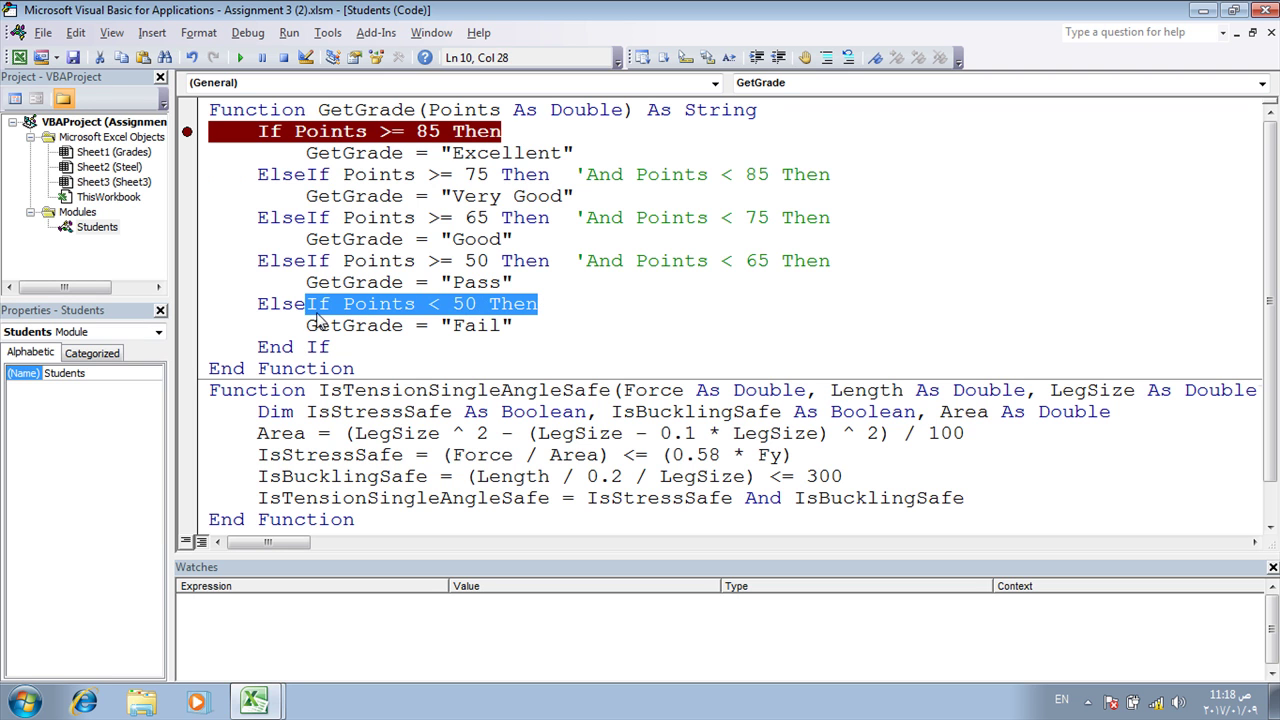
pyautogui.click(307, 304)
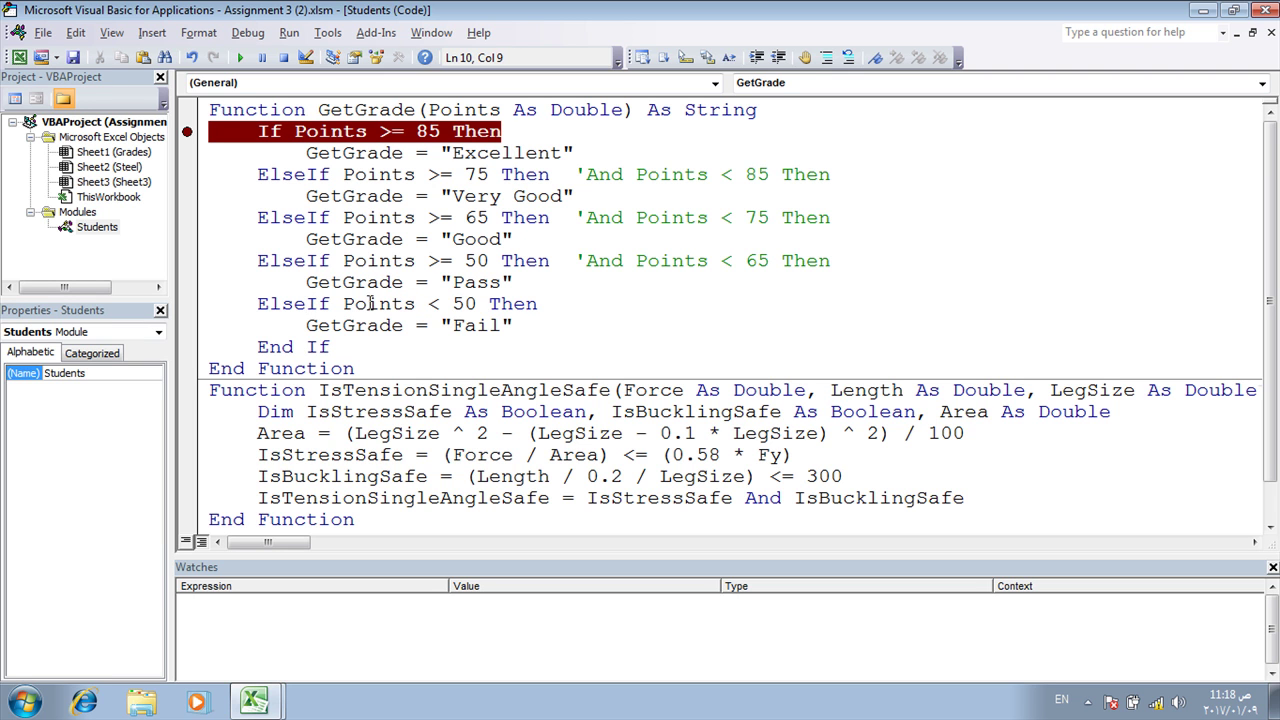
pyautogui.write("'")
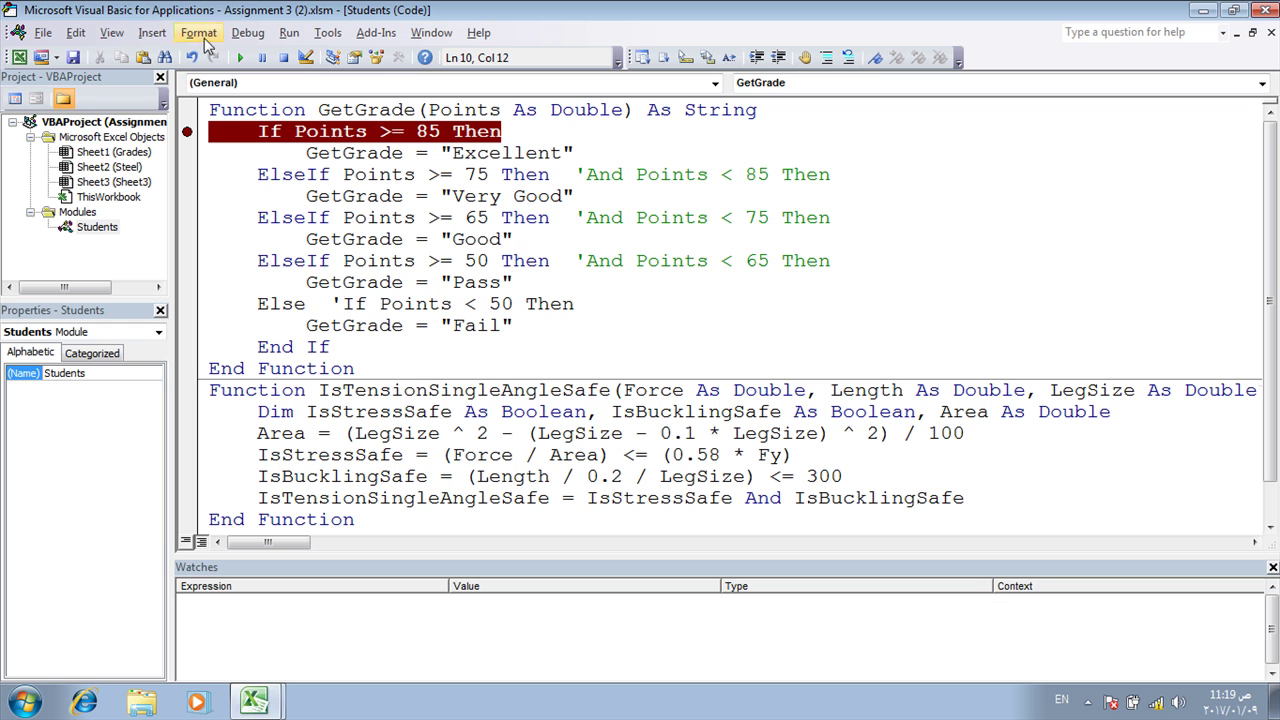
pyautogui.click(370, 348)
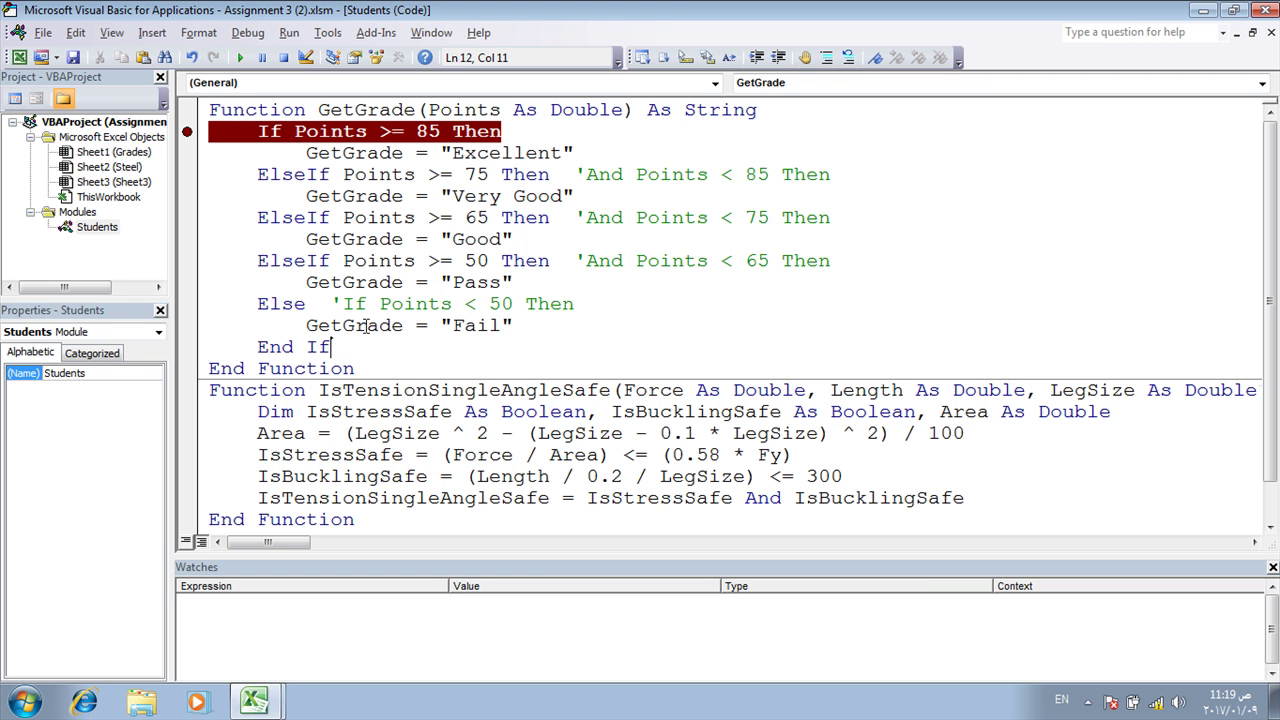
pyautogui.click(492, 323)
pyautogui.click(733, 110)
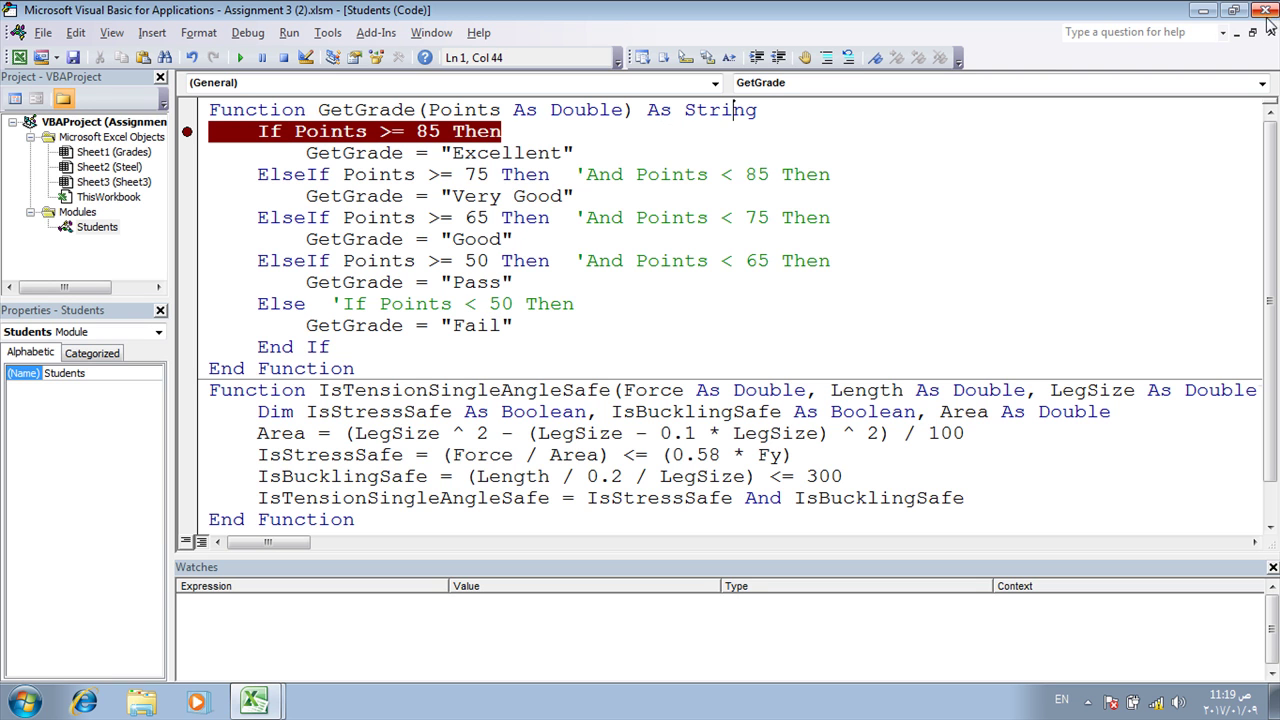
# Insert a blank line above the IsTensionSingleAngleSafe function header.
pyautogui.scroll(-1, 294, 424)
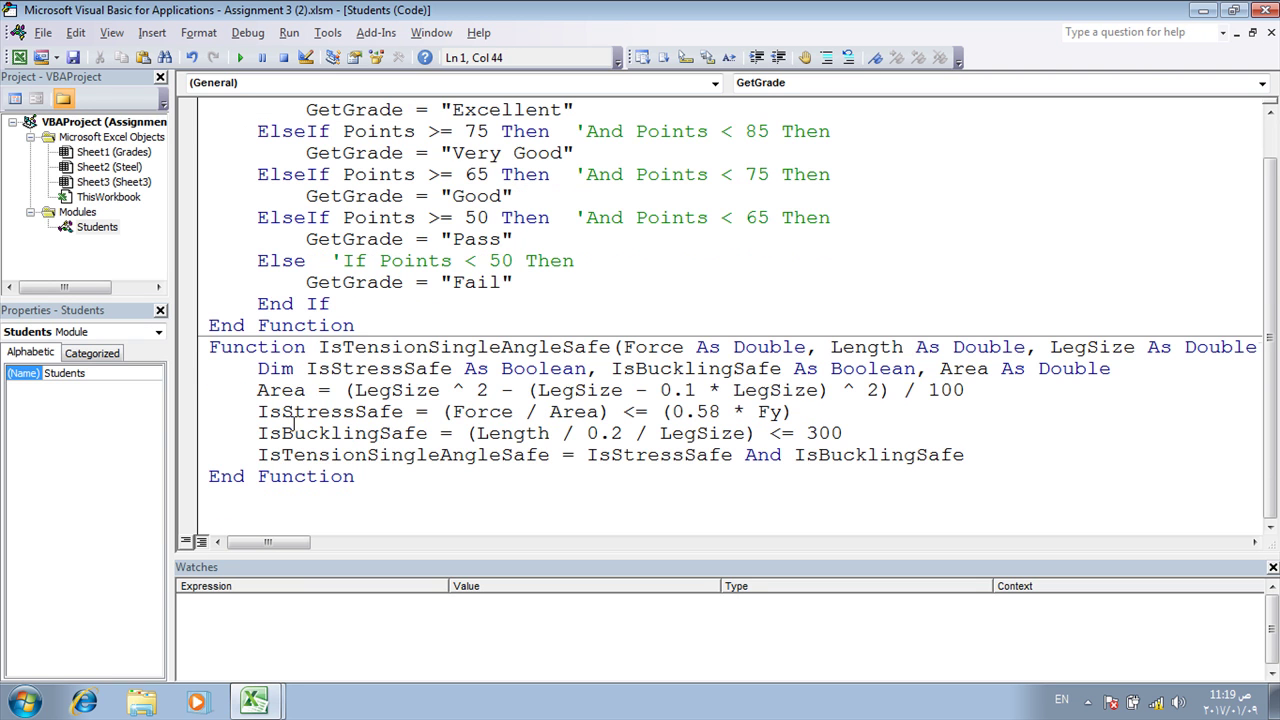
pyautogui.click(201, 350)
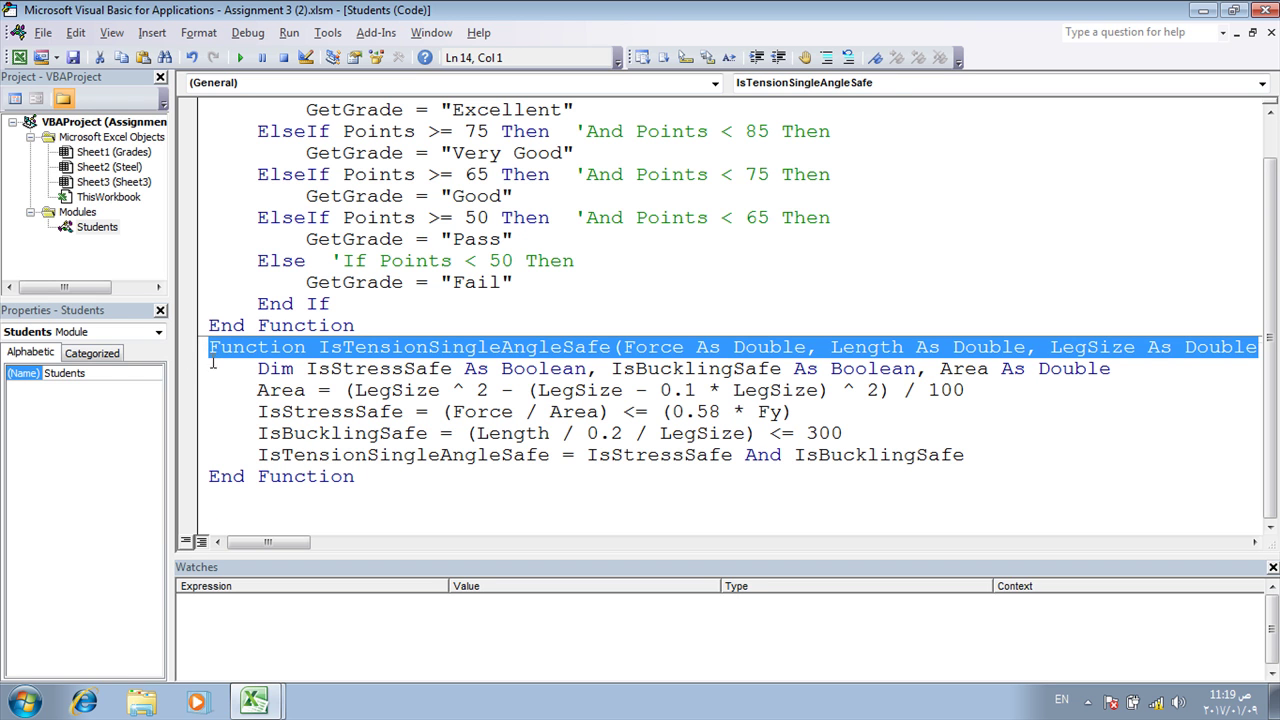
pyautogui.click(214, 366)
pyautogui.click(208, 347)
pyautogui.press('Return')
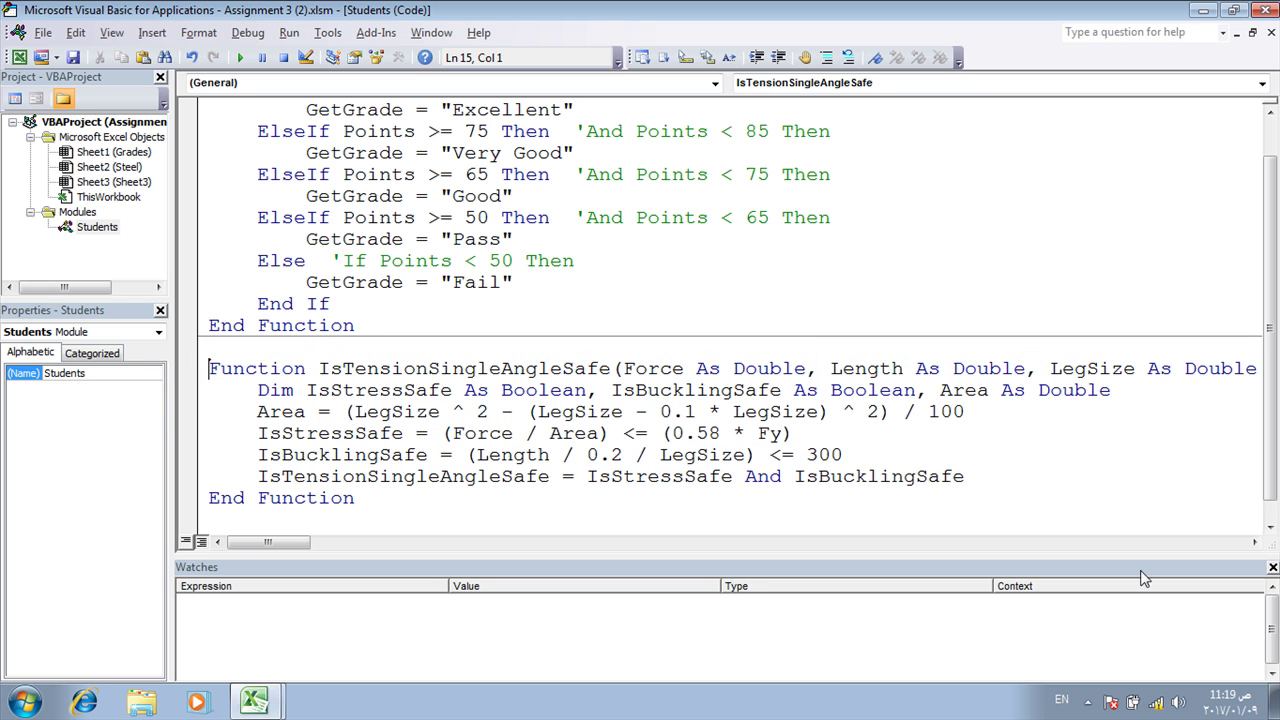
# Rename IsStressSafe to Stress in the function's Dim declaration.
pyautogui.moveTo(306, 390); pyautogui.dragTo(455, 392)
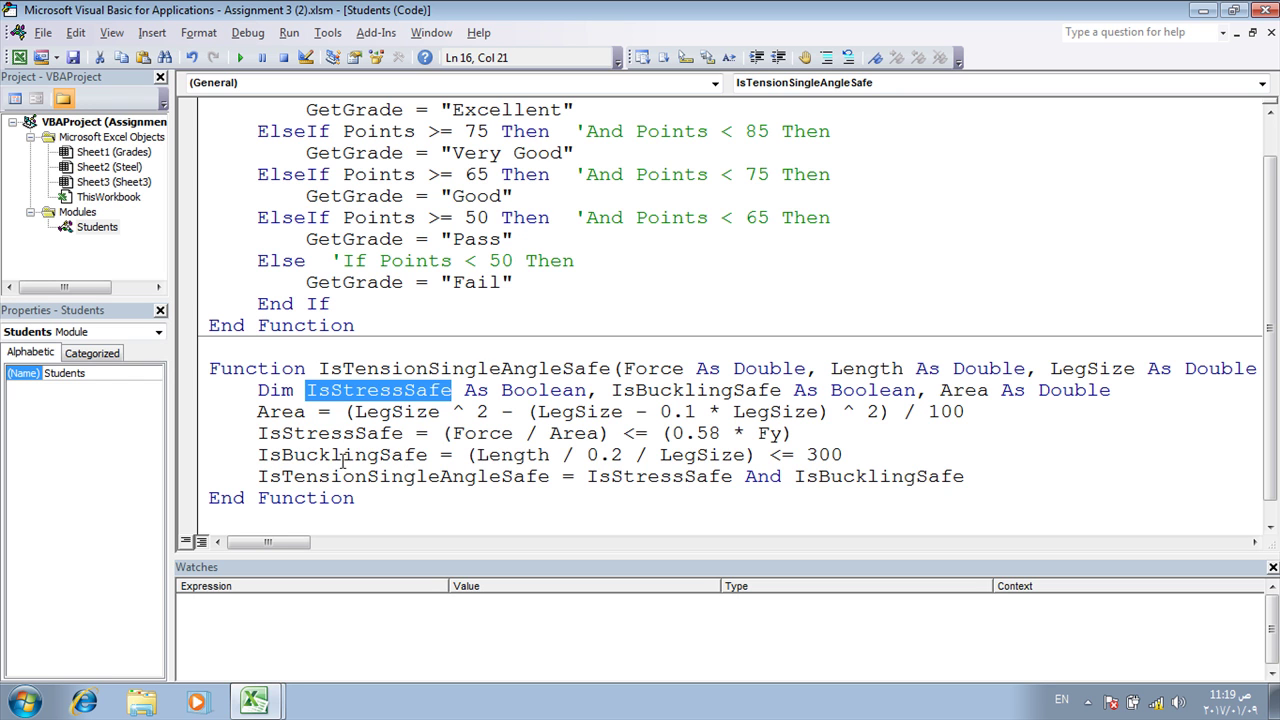
pyautogui.moveTo(441, 433); pyautogui.dragTo(608, 433)
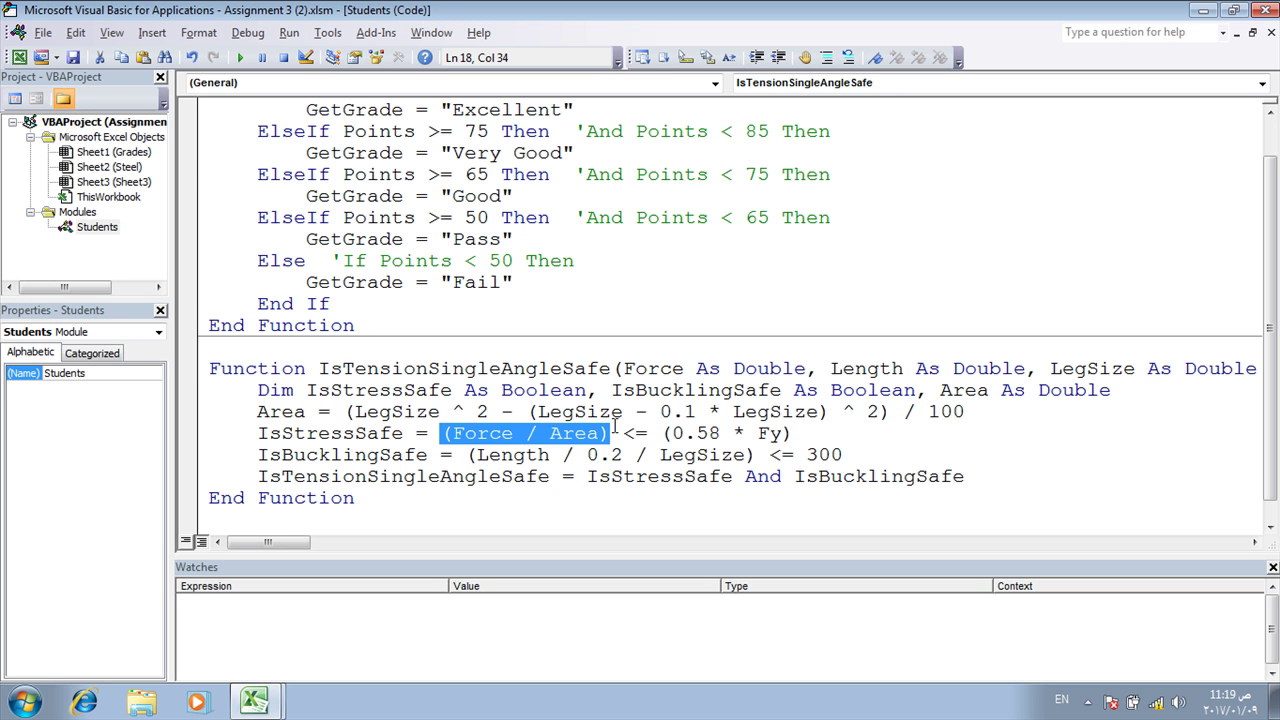
pyautogui.click(331, 391)
pyautogui.press('BackSpace')
pyautogui.press('BackSpace')
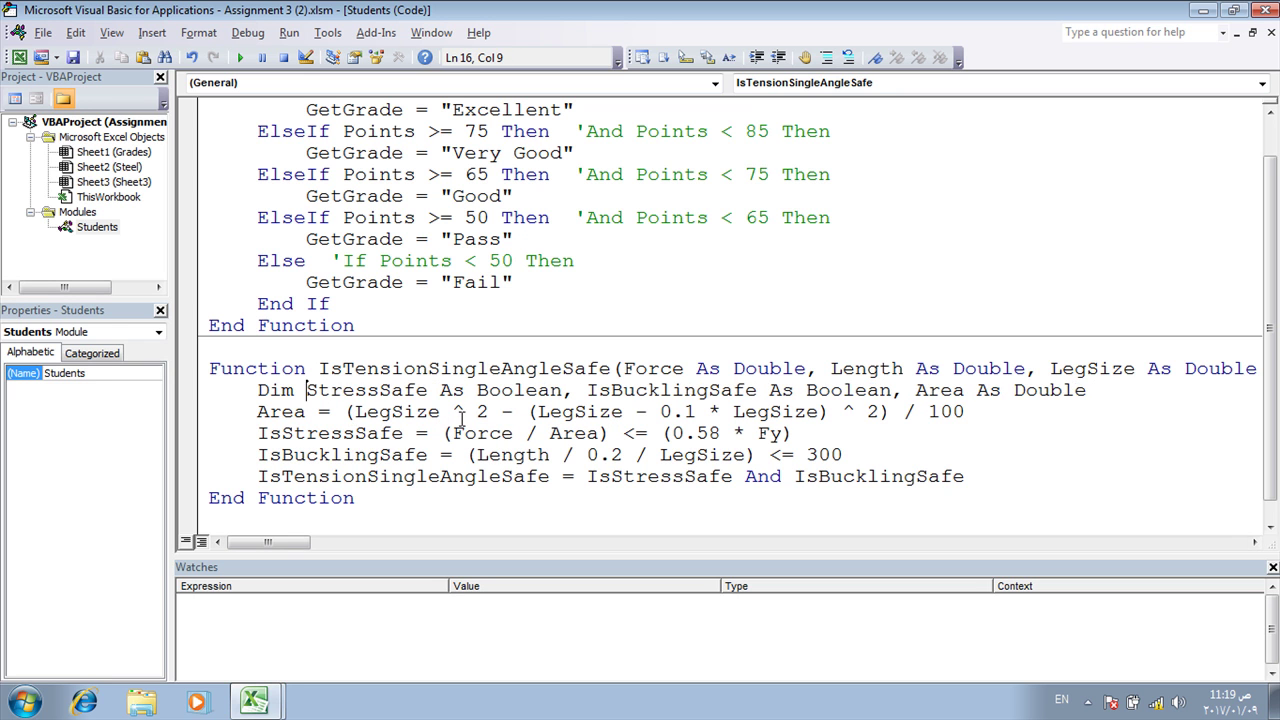
pyautogui.click(428, 392)
pyautogui.press('BackSpace')
pyautogui.press('BackSpace')
pyautogui.press('BackSpace')
pyautogui.press('BackSpace')
pyautogui.click(345, 391)
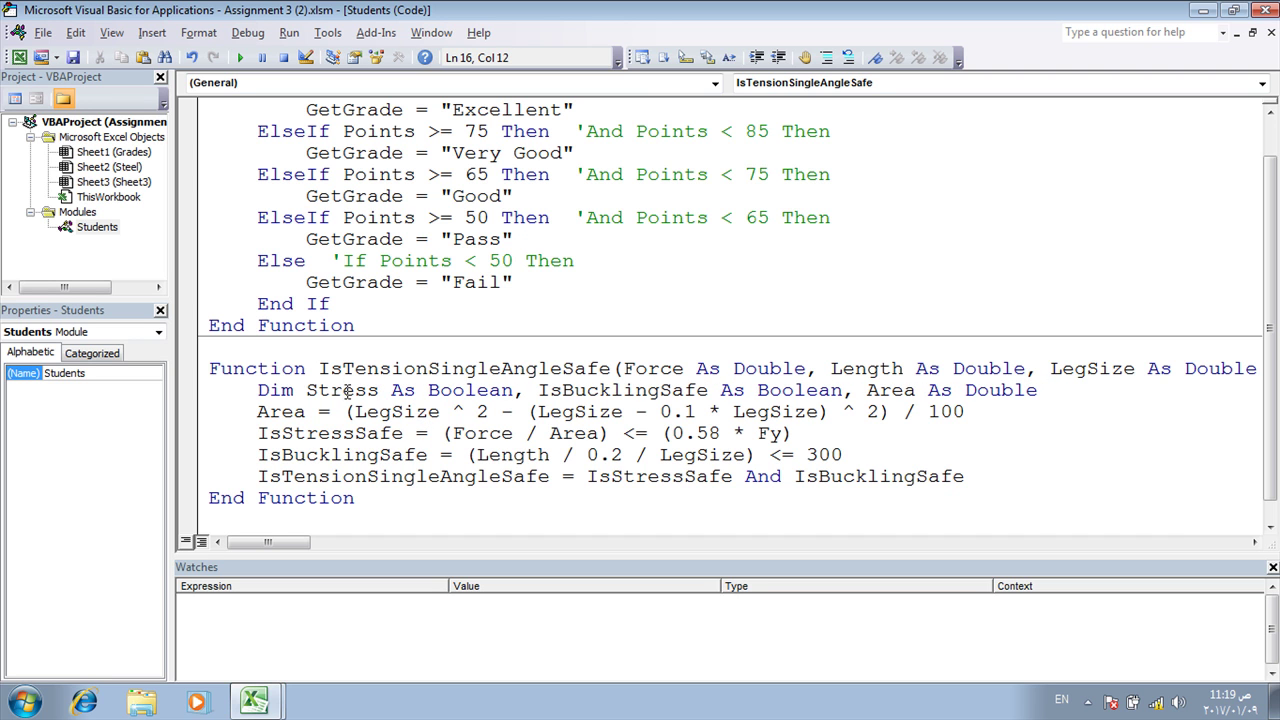
pyautogui.doubleClick(345, 390)
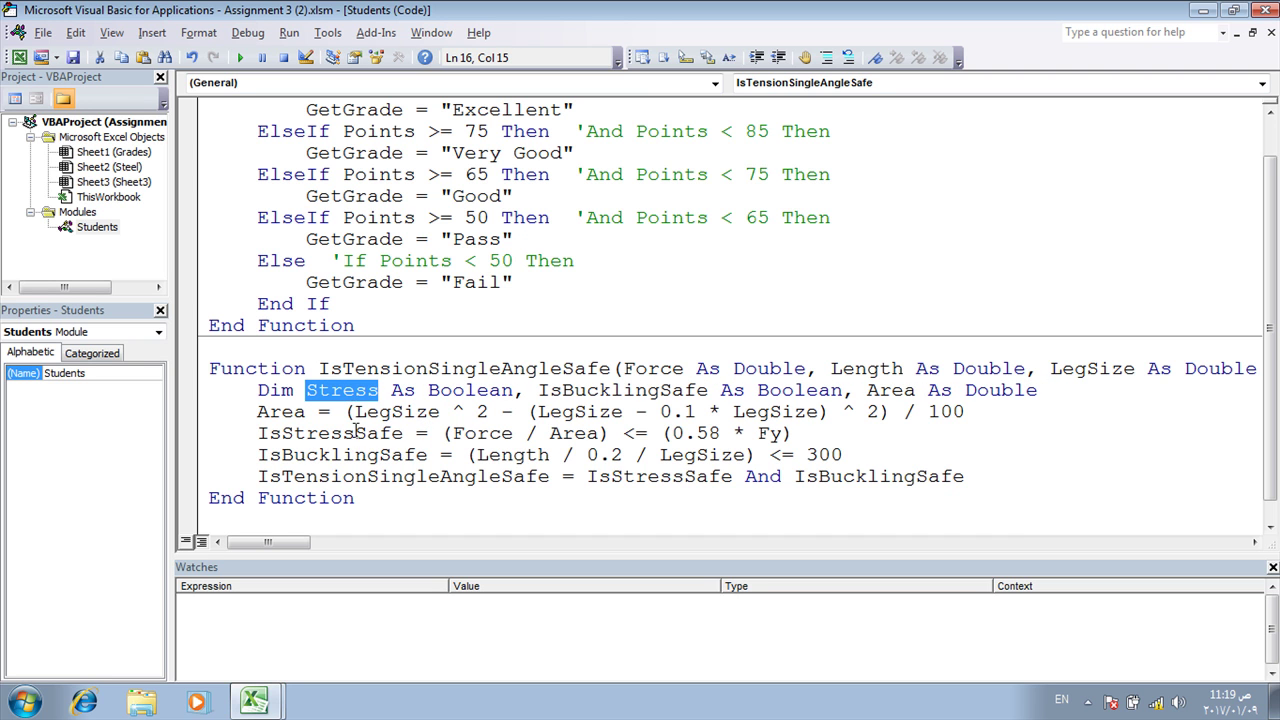
# Replace IsStressSafe with Stress on the (Force / Area) <= (0.58 * Fy) assignment line.
pyautogui.doubleClick(337, 440)
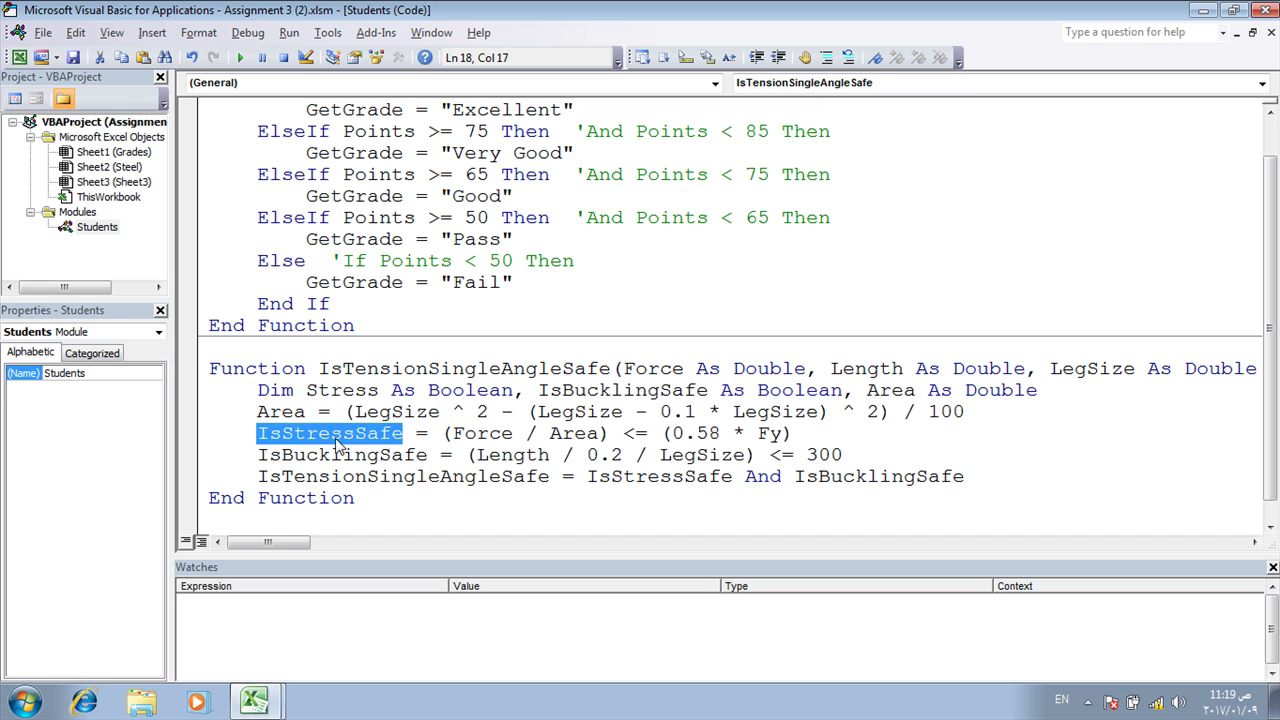
pyautogui.write('Stress')
pyautogui.click(259, 435)
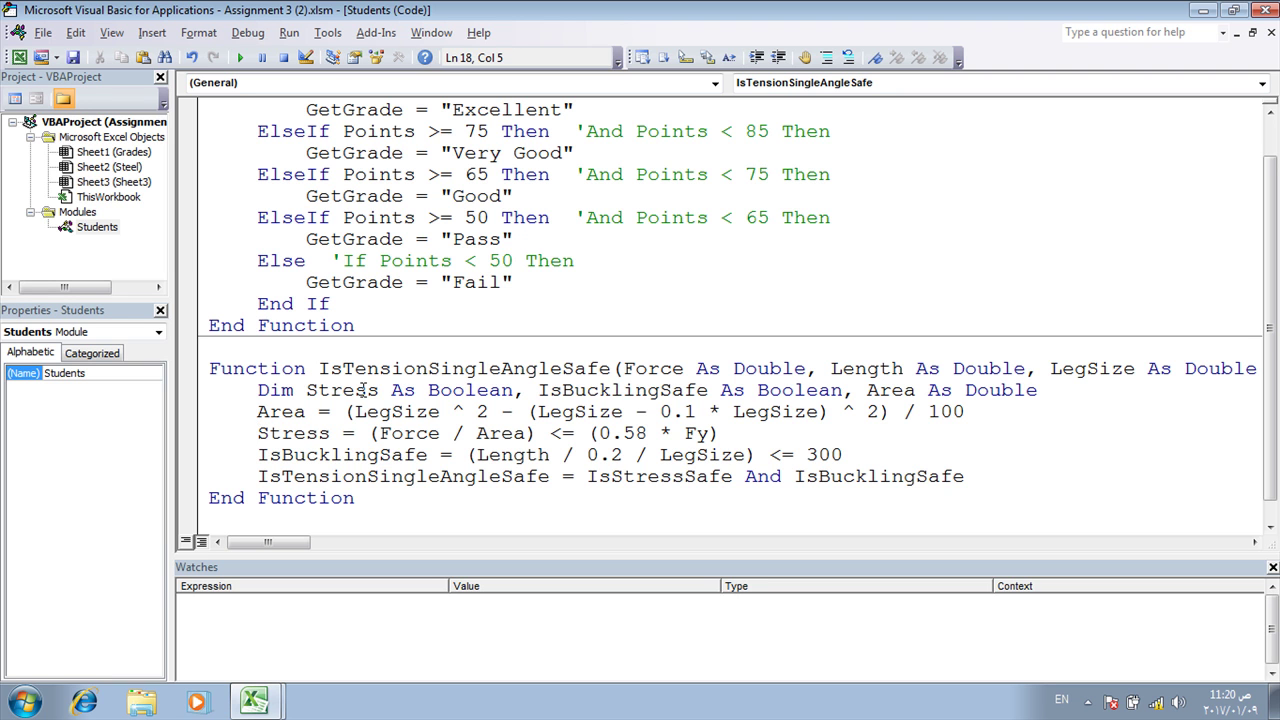
pyautogui.click(436, 437)
pyautogui.scroll(-1, 877, 240)
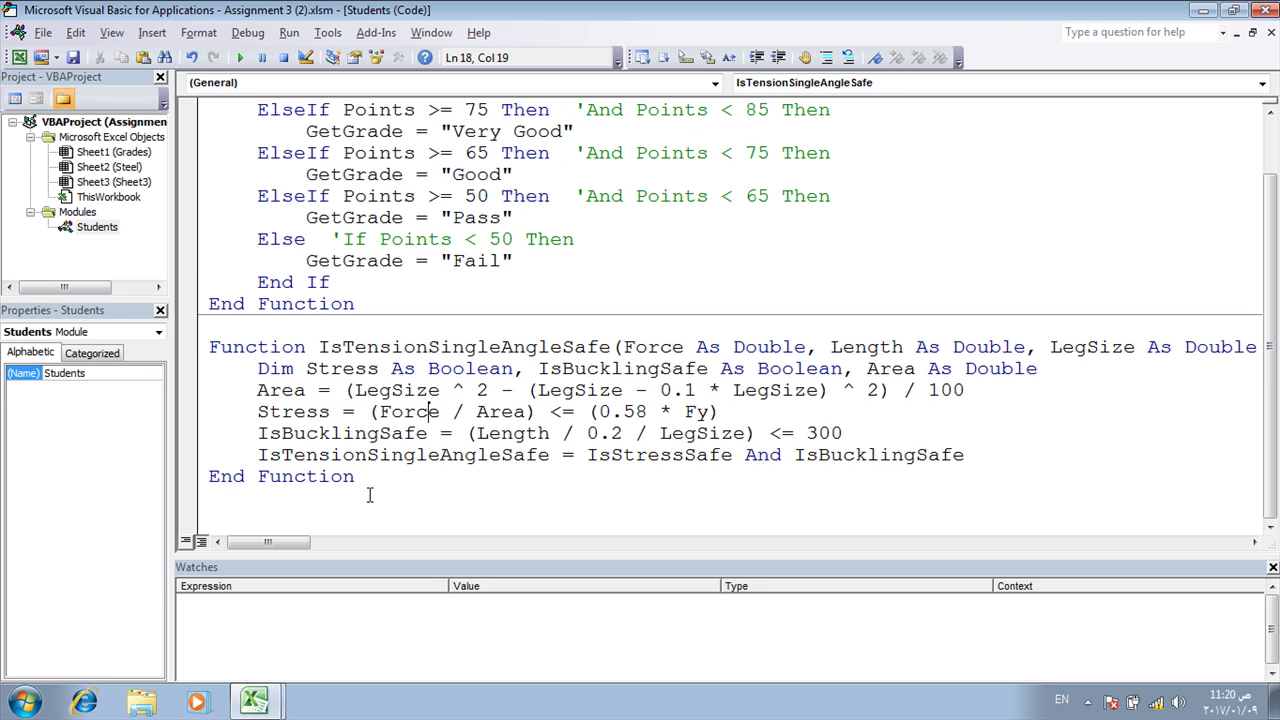
# Close the VBA editor and the assignment workbook without saving changes.
pyautogui.click(1265, 11)
pyautogui.click(1264, 14)
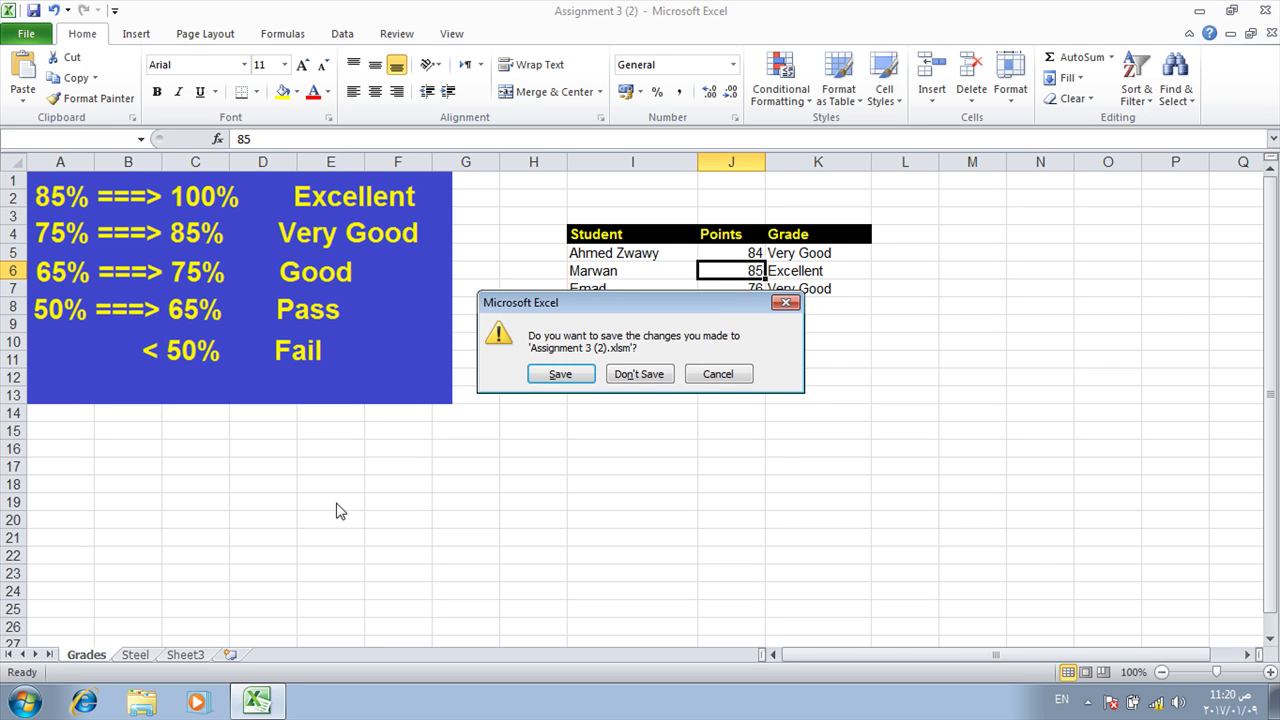
pyautogui.click(640, 374)
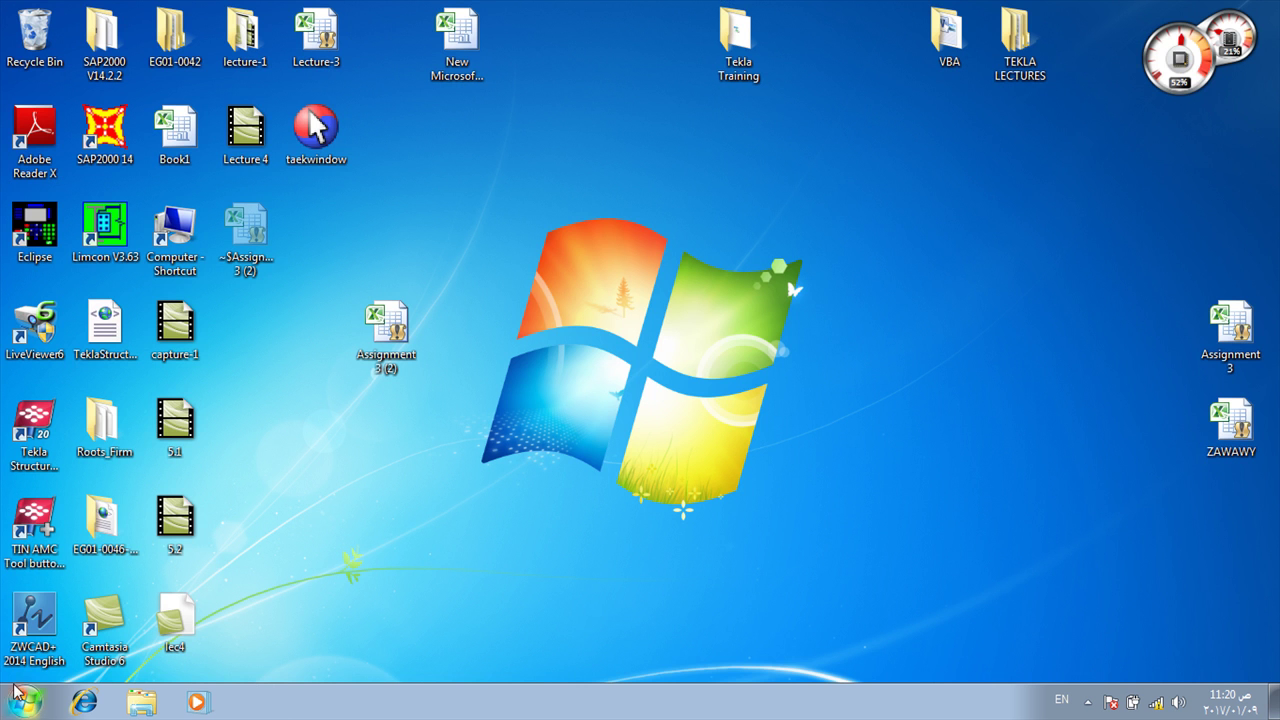
# Launch Excel 2010 with a blank Book1, turn off Sheet Right-to-Left, and open VBA.
pyautogui.press('super')
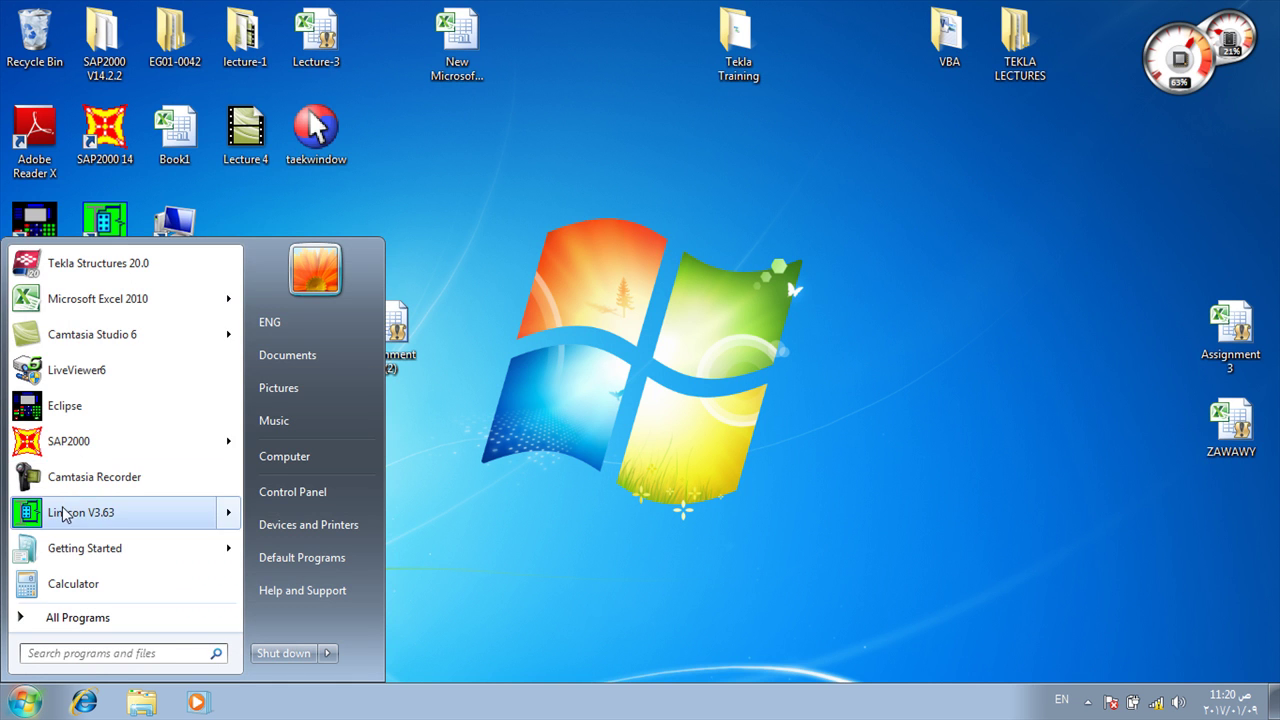
pyautogui.click(118, 305)
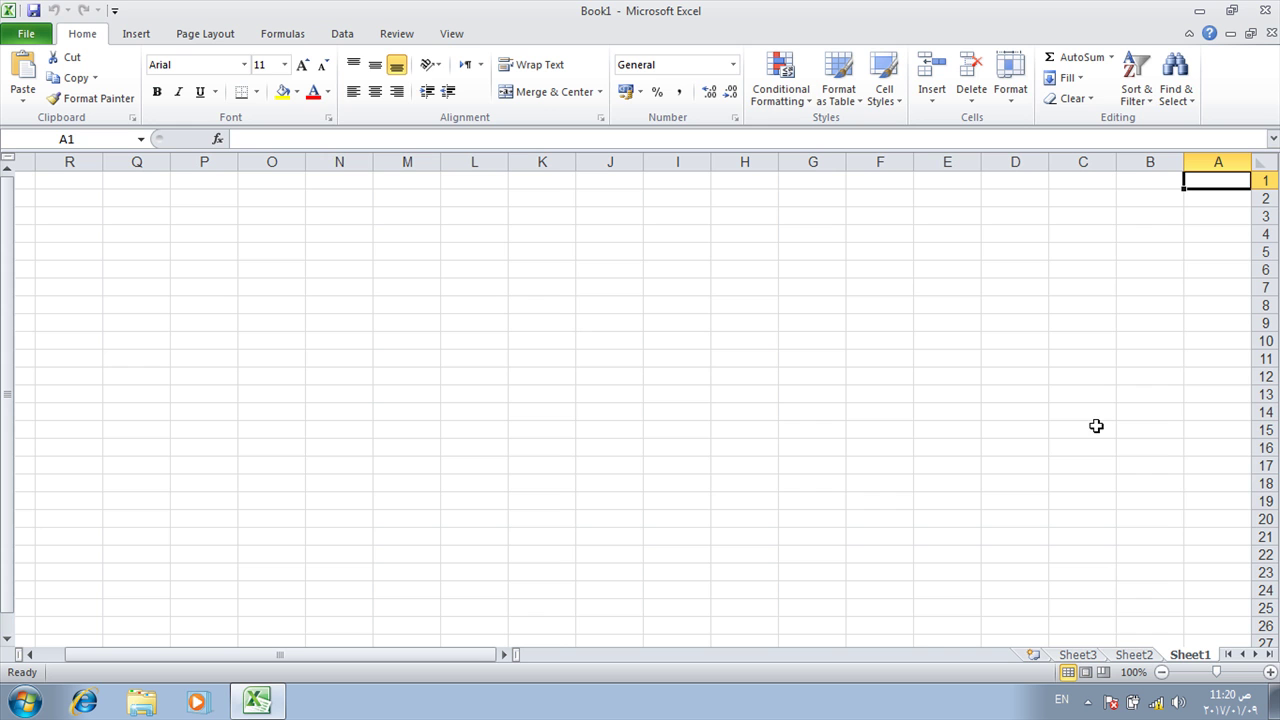
pyautogui.click(225, 37)
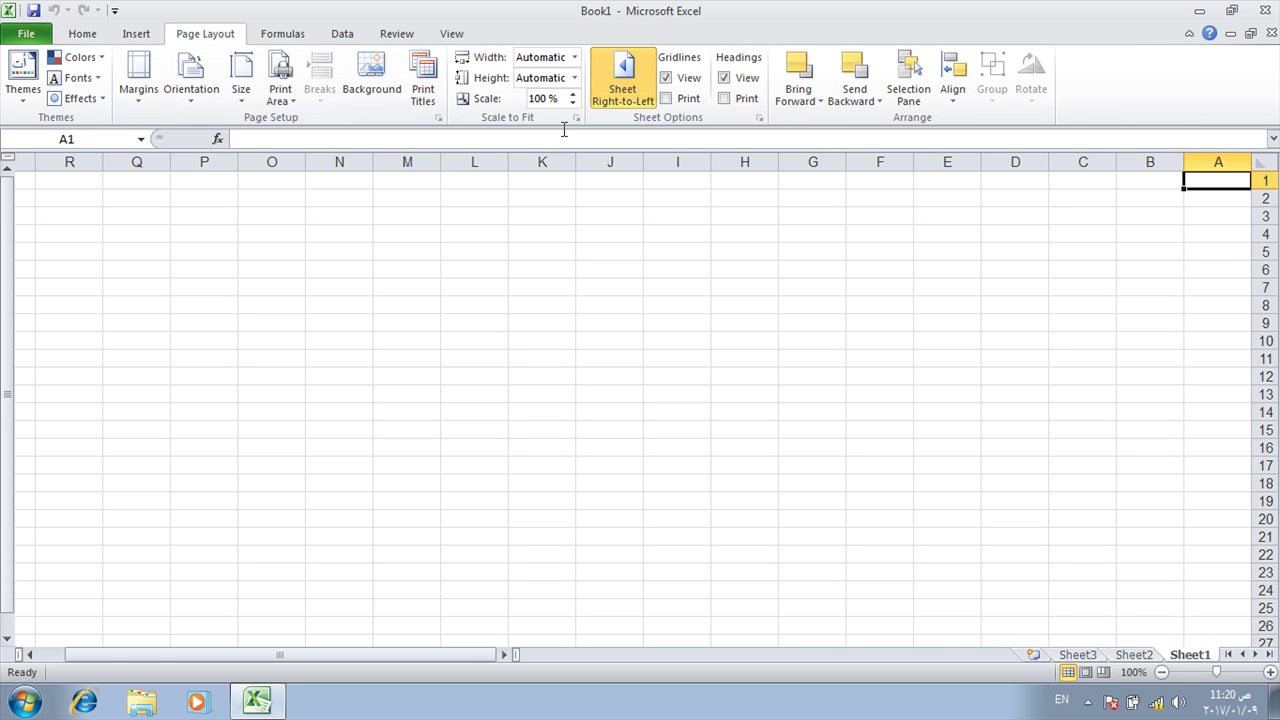
pyautogui.click(620, 85)
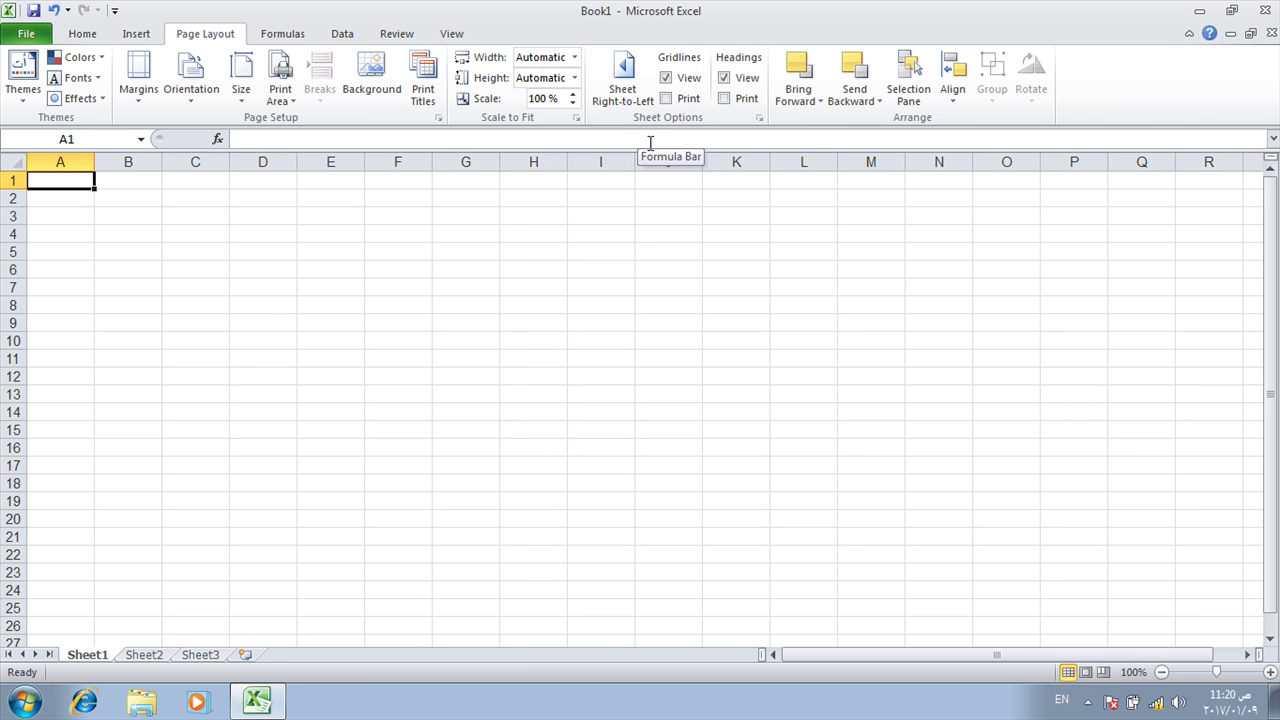
pyautogui.press('alt')
pyautogui.hotkey('alt', 'F11')
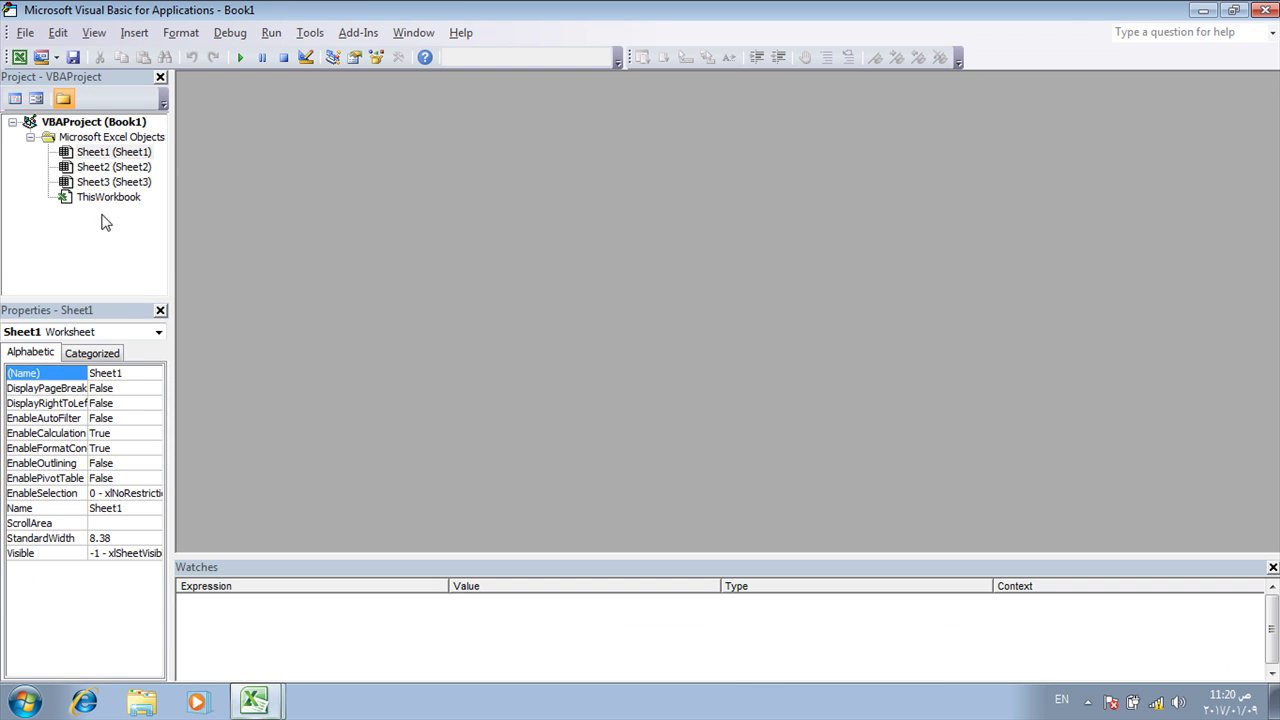
# Declare Sub test in the ThisWorkbook code window.
pyautogui.doubleClick(115, 197)
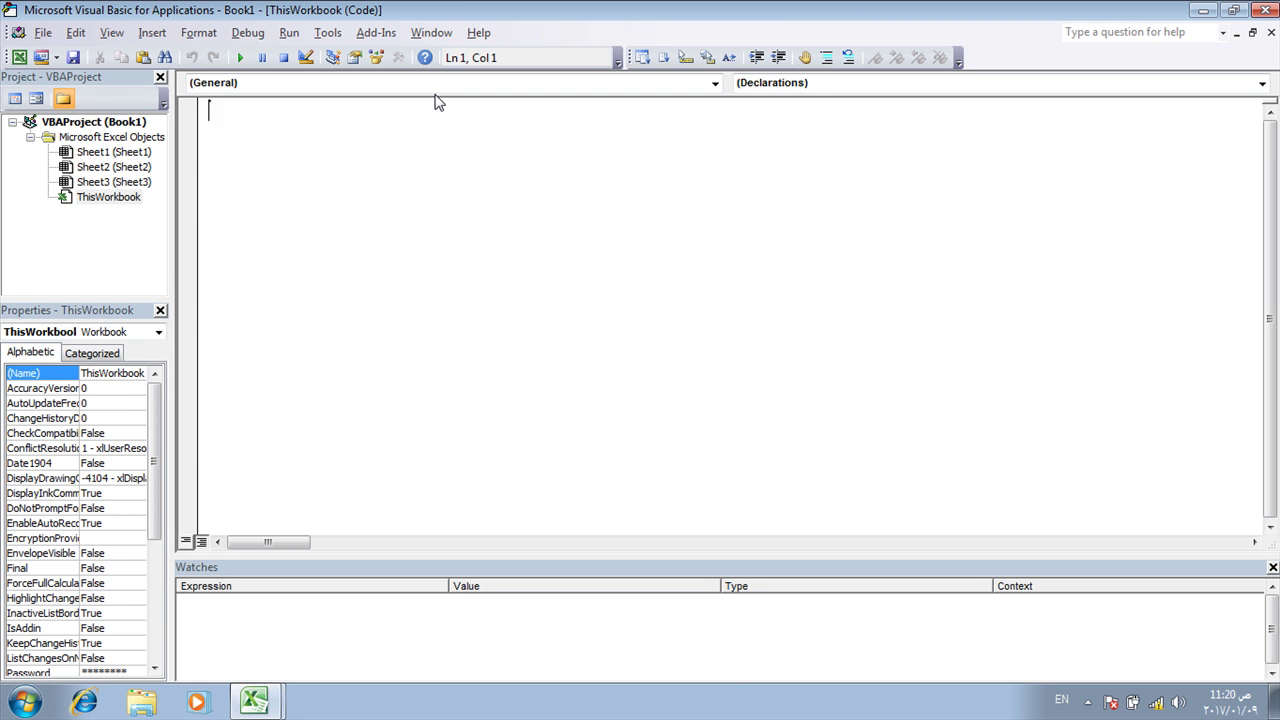
pyautogui.write('f')
pyautogui.press('BackSpace')
pyautogui.write('sub test')
pyautogui.press('Return')
pyautogui.press('Tab')
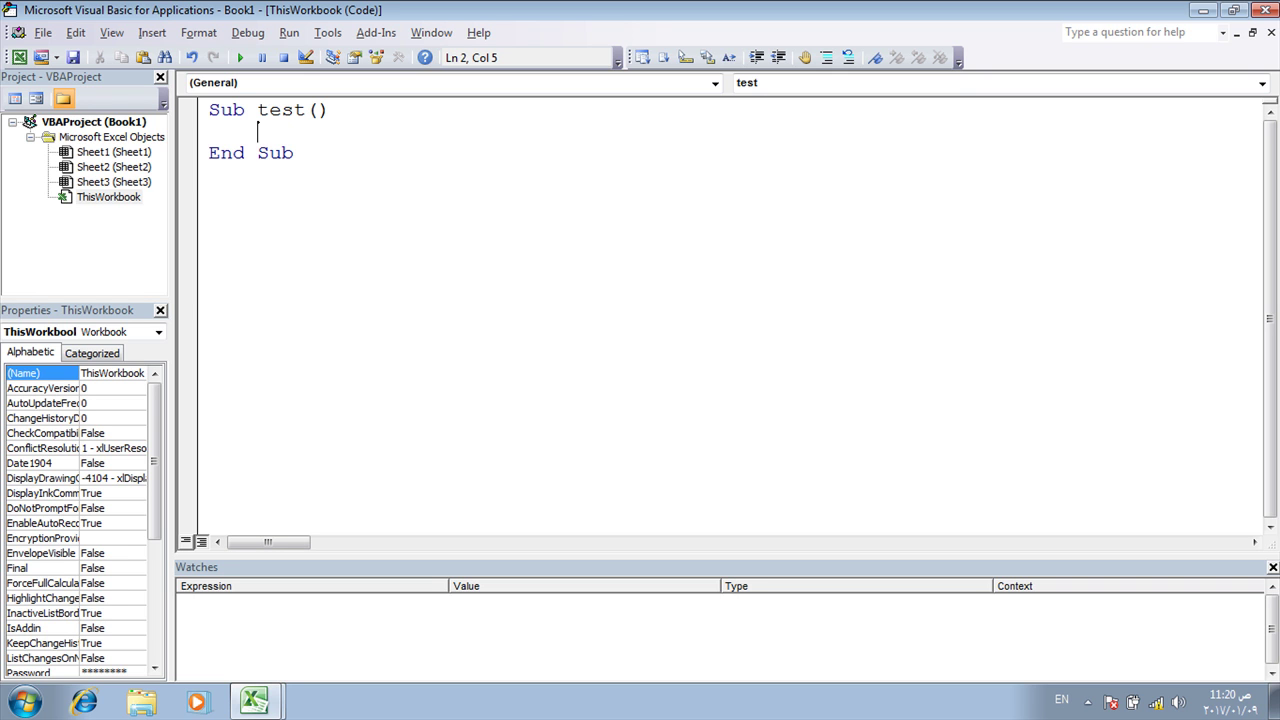
# Write a For I=0 to 2 loop containing a MsgBox showing a name, closed by Next.
pyautogui.write('for ')
pyautogui.write('I=0 ')
pyautogui.write('to 2')
pyautogui.press('Return')
pyautogui.press('Tab')
pyautogui.write('msgbox "Ahmed"')
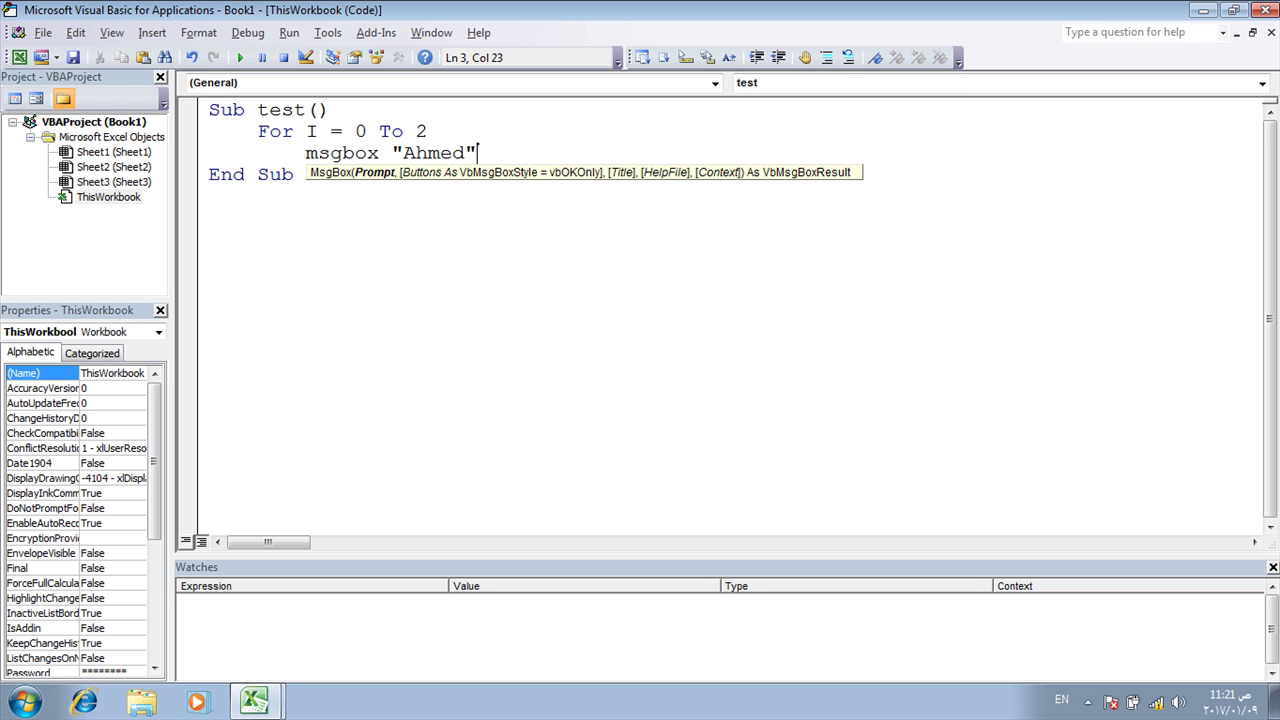
pyautogui.press('Return')
pyautogui.press('BackSpace')
pyautogui.write('next')
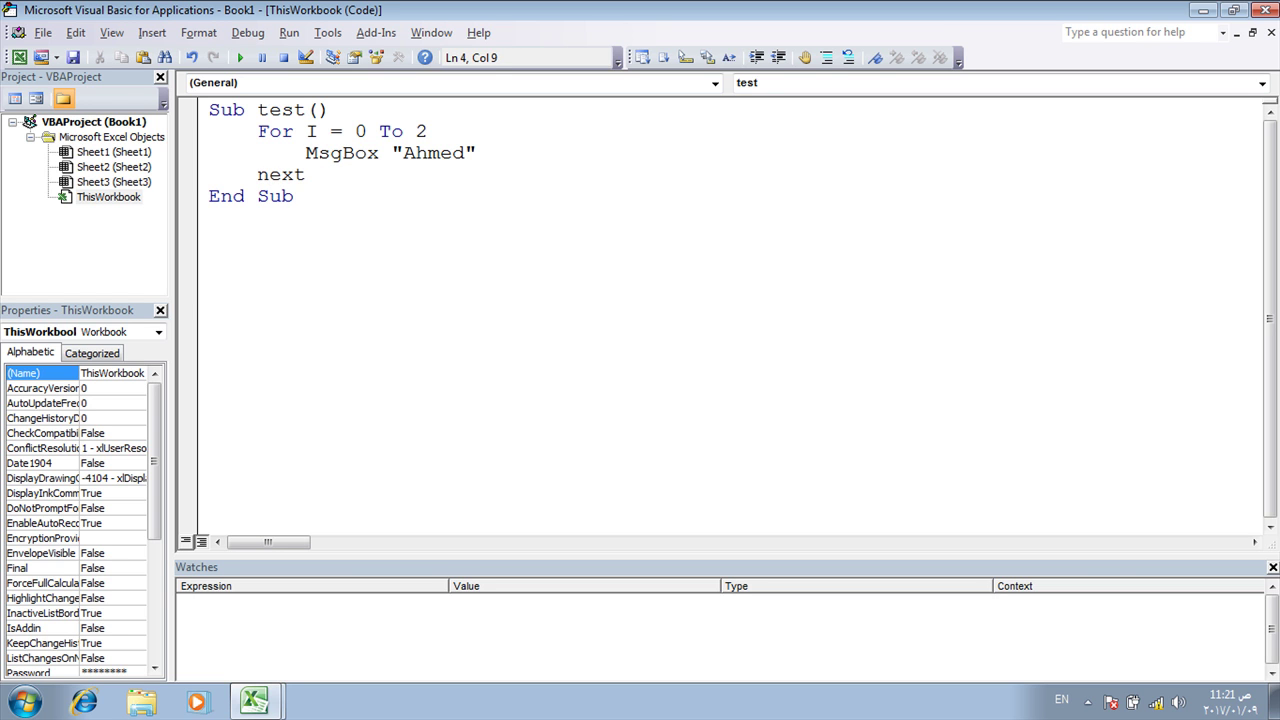
pyautogui.press('Up')
pyautogui.press('Down')
pyautogui.doubleClick(310, 131)
pyautogui.click(357, 127)
pyautogui.moveTo(357, 128); pyautogui.dragTo(363, 131)
pyautogui.click(282, 153)
pyautogui.click(209, 139)
pyautogui.click(282, 131)
# Step into test to the For loop, add a watch on I, then step to the MsgBox line with I = 0.
pyautogui.press('F8')
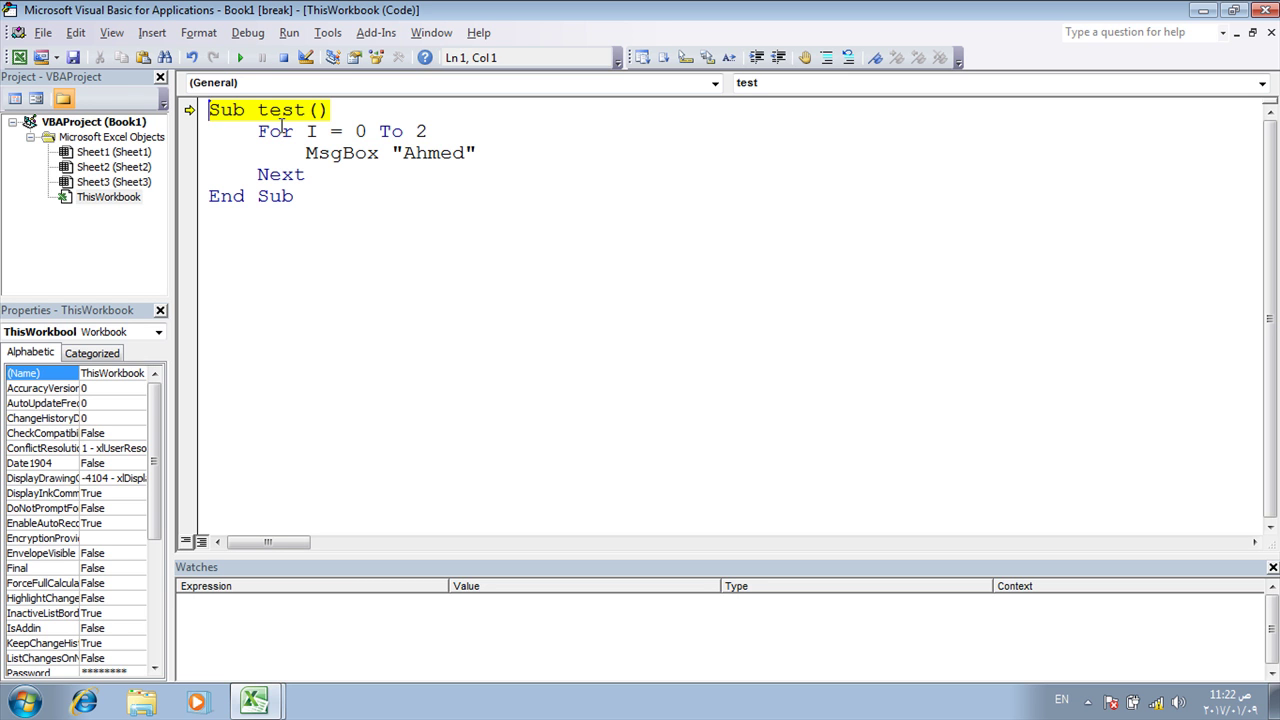
pyautogui.press('F8')
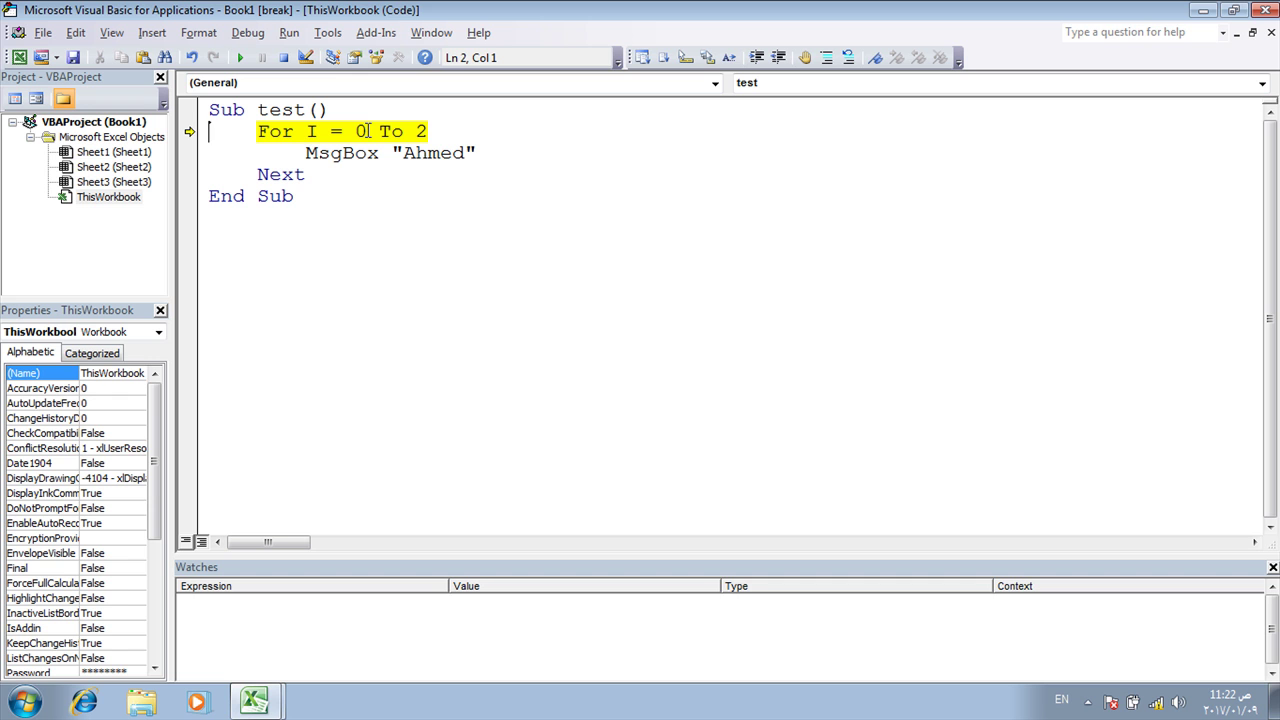
pyautogui.doubleClick(311, 131)
pyautogui.rightClick(335, 137)
pyautogui.click(383, 252)
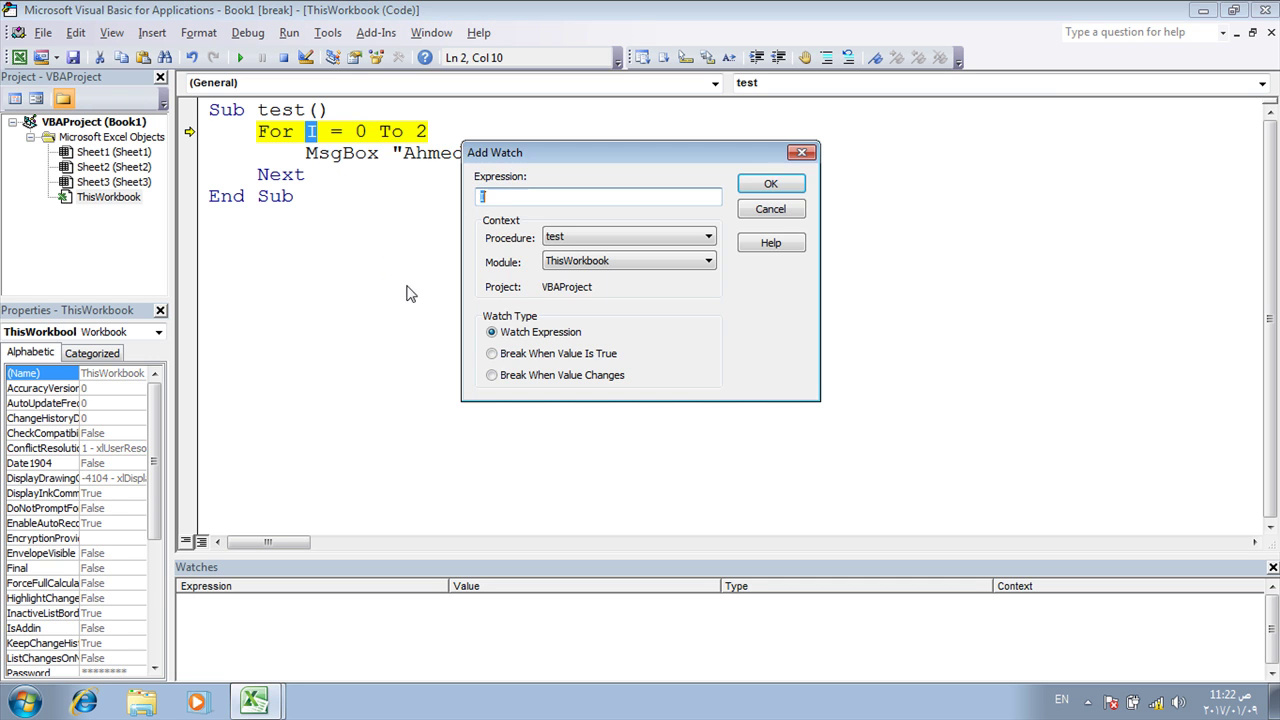
pyautogui.click(774, 184)
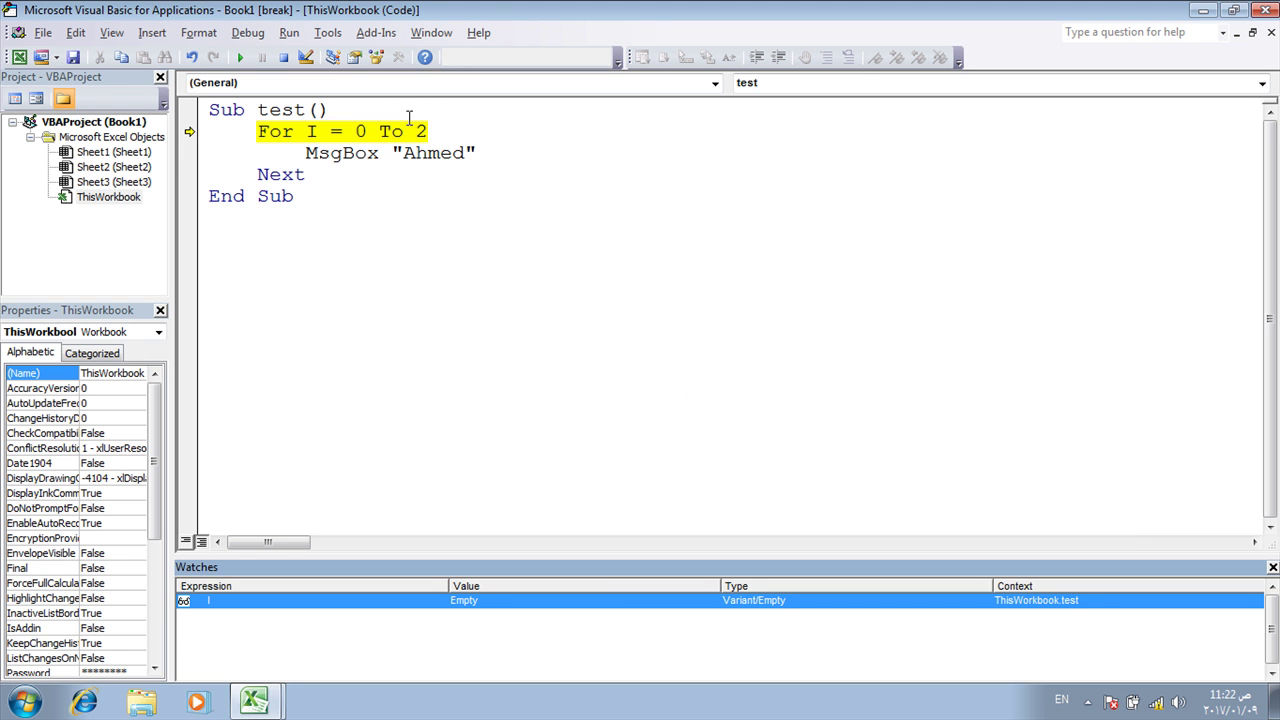
pyautogui.press('F8')
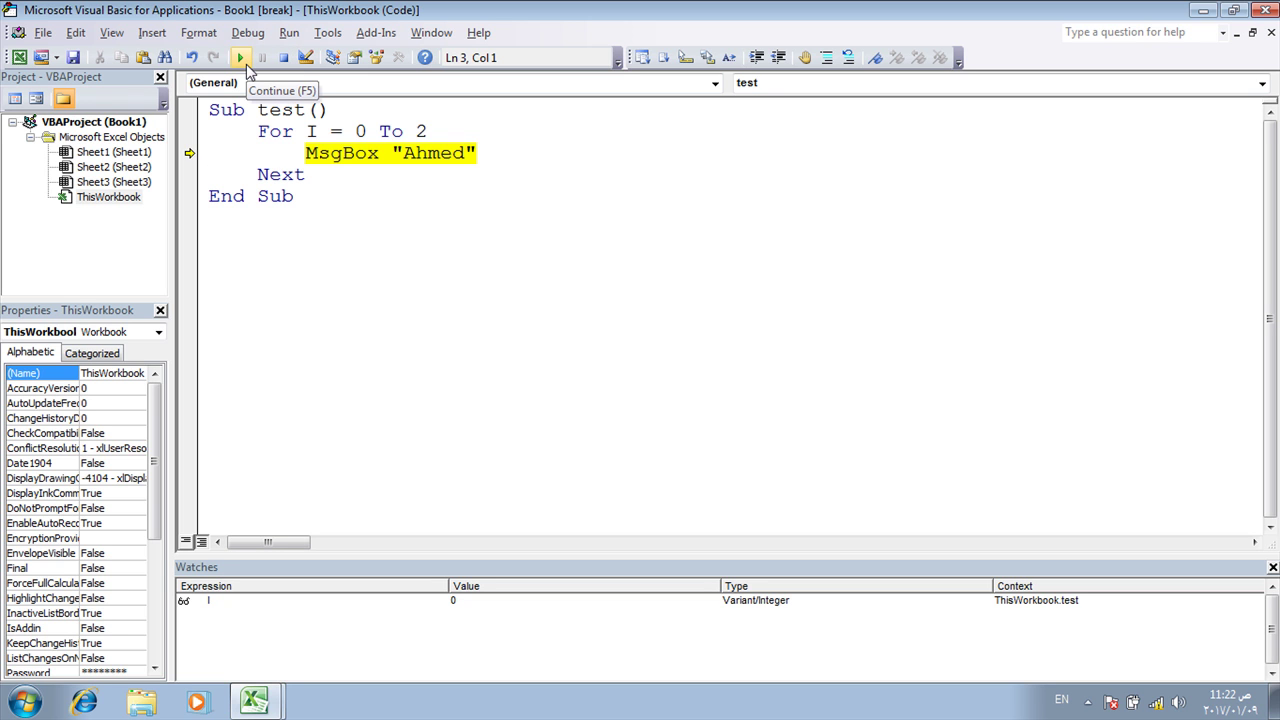
# Continue test, dismissing its message and checking the watched I against the 0 To 2 loop range.
pyautogui.click(248, 68)
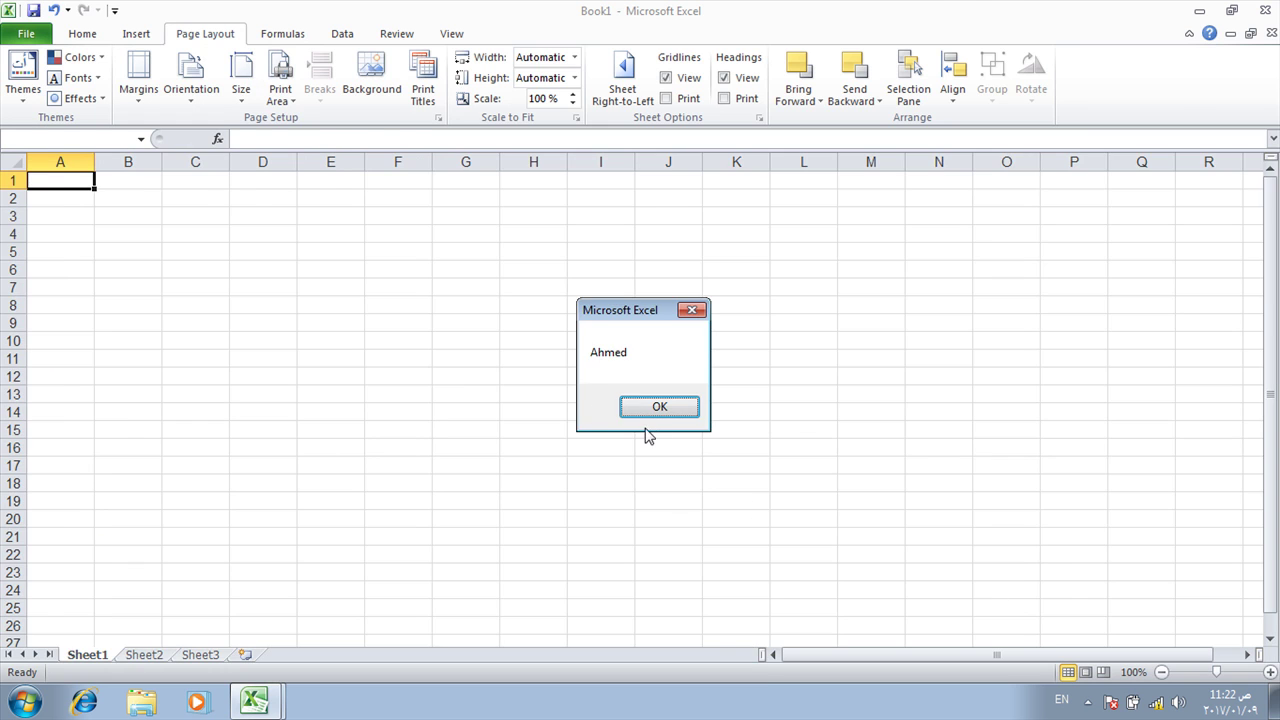
pyautogui.click(652, 408)
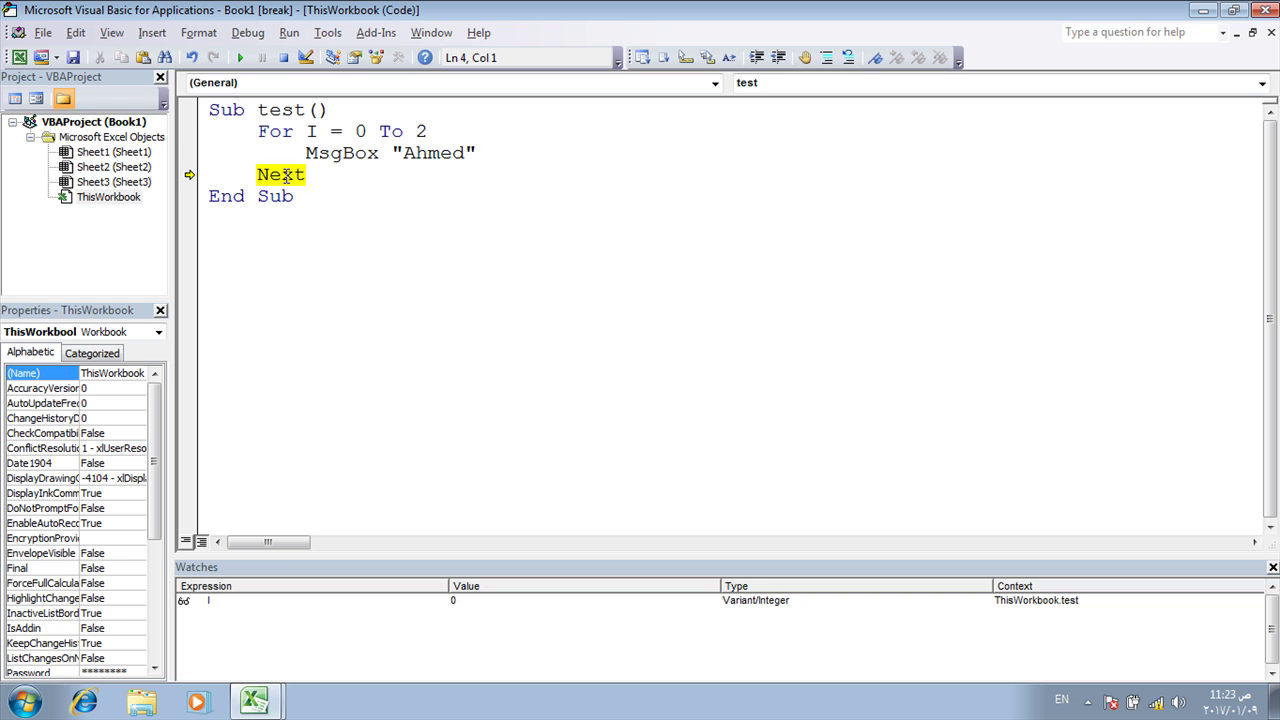
pyautogui.press('F8')
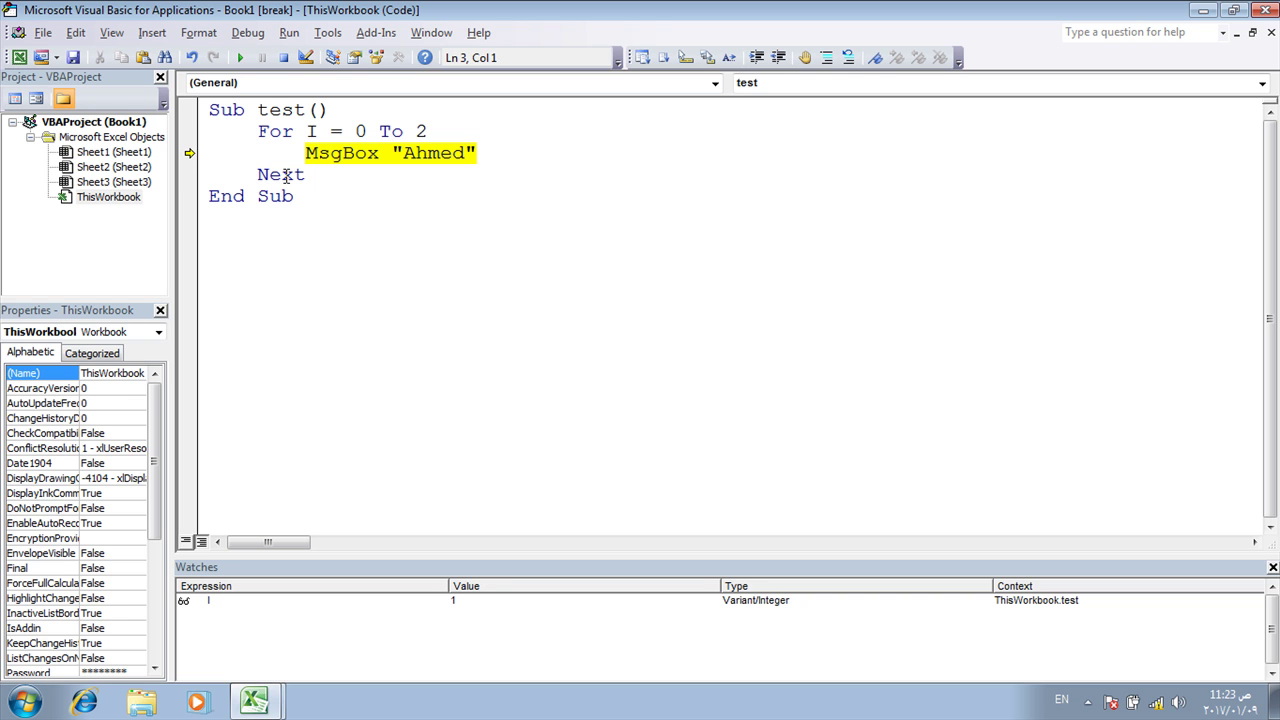
pyautogui.click(452, 600)
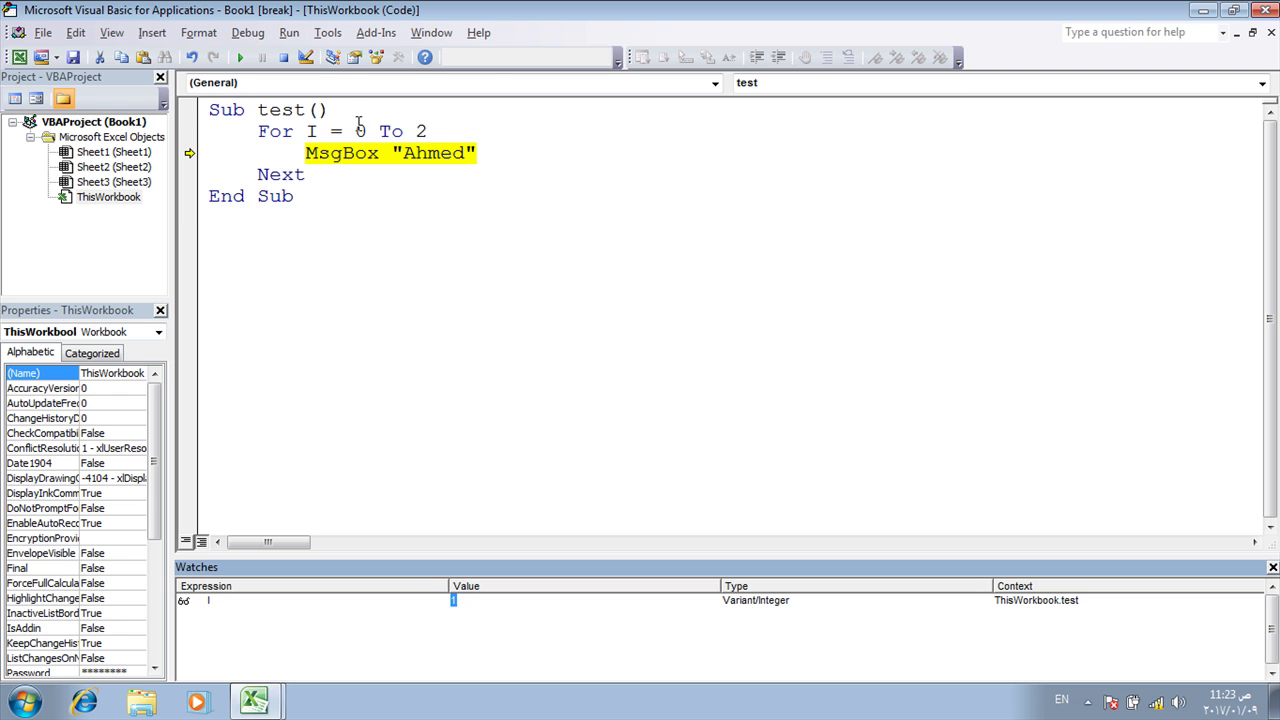
pyautogui.moveTo(355, 131); pyautogui.dragTo(430, 131)
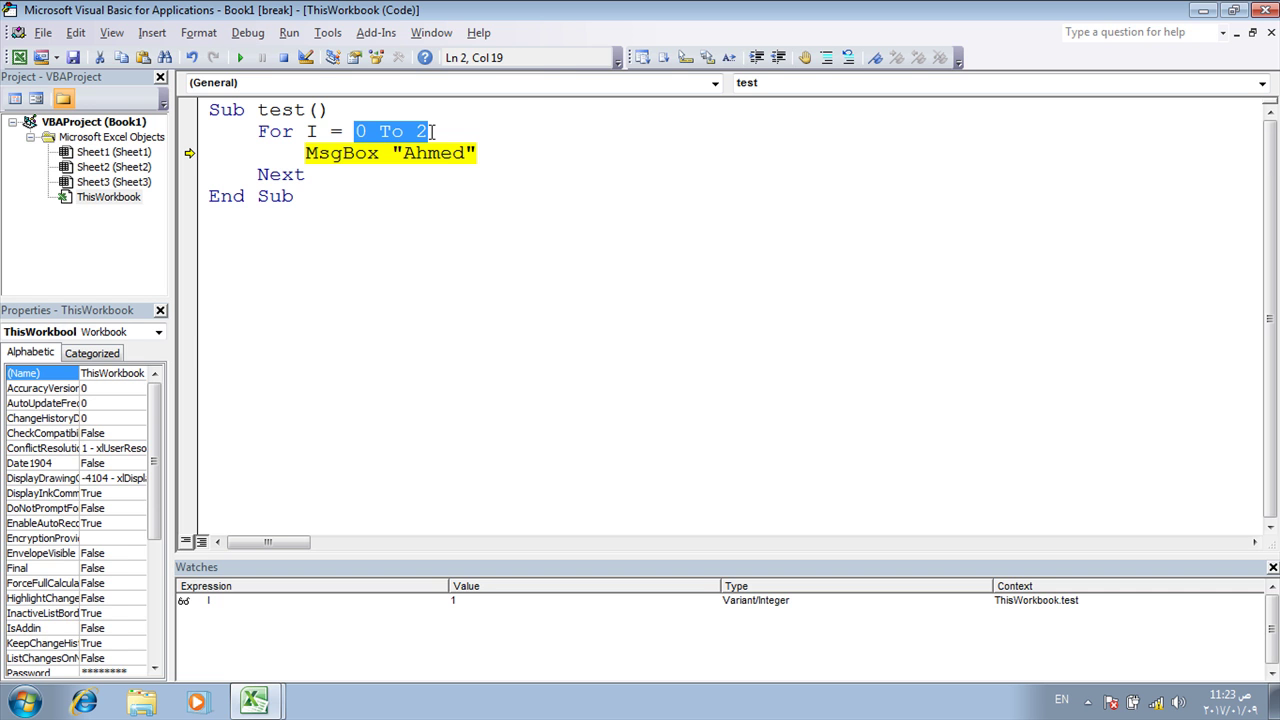
pyautogui.press('F8')
pyautogui.click(658, 406)
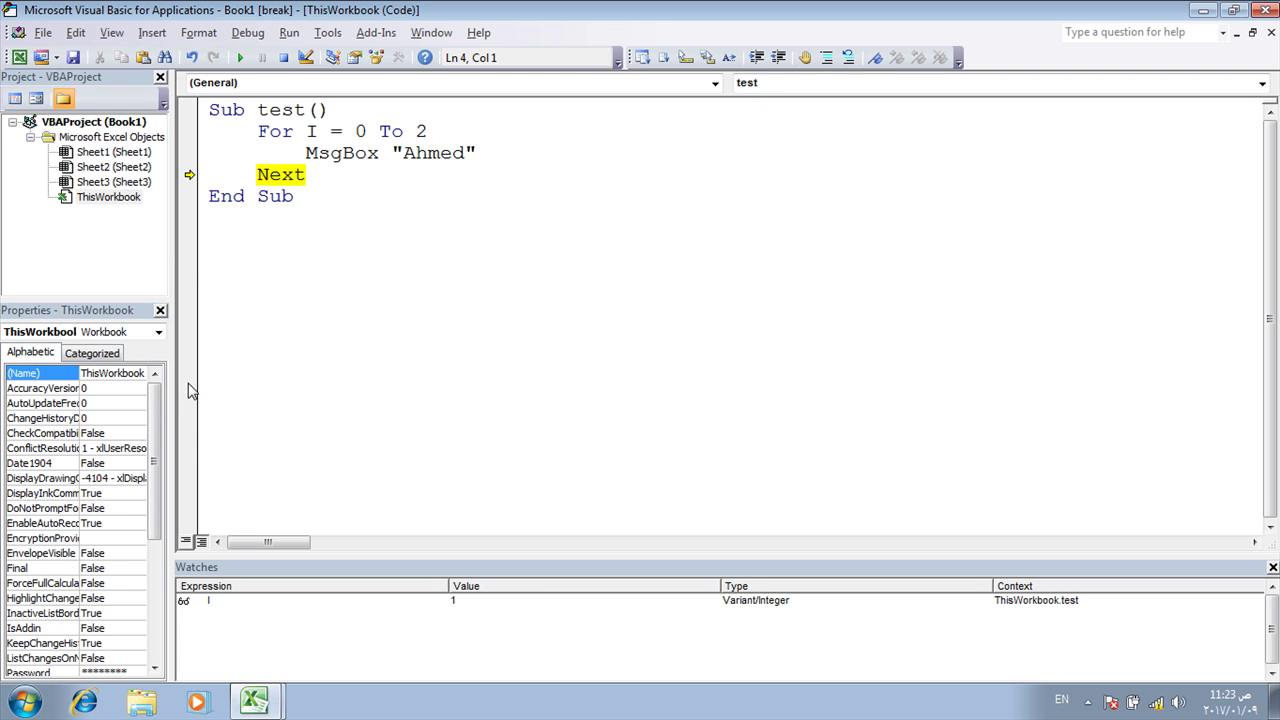
# Step through the remaining loop passes, dismissing each message, until test finishes.
pyautogui.press('F8')
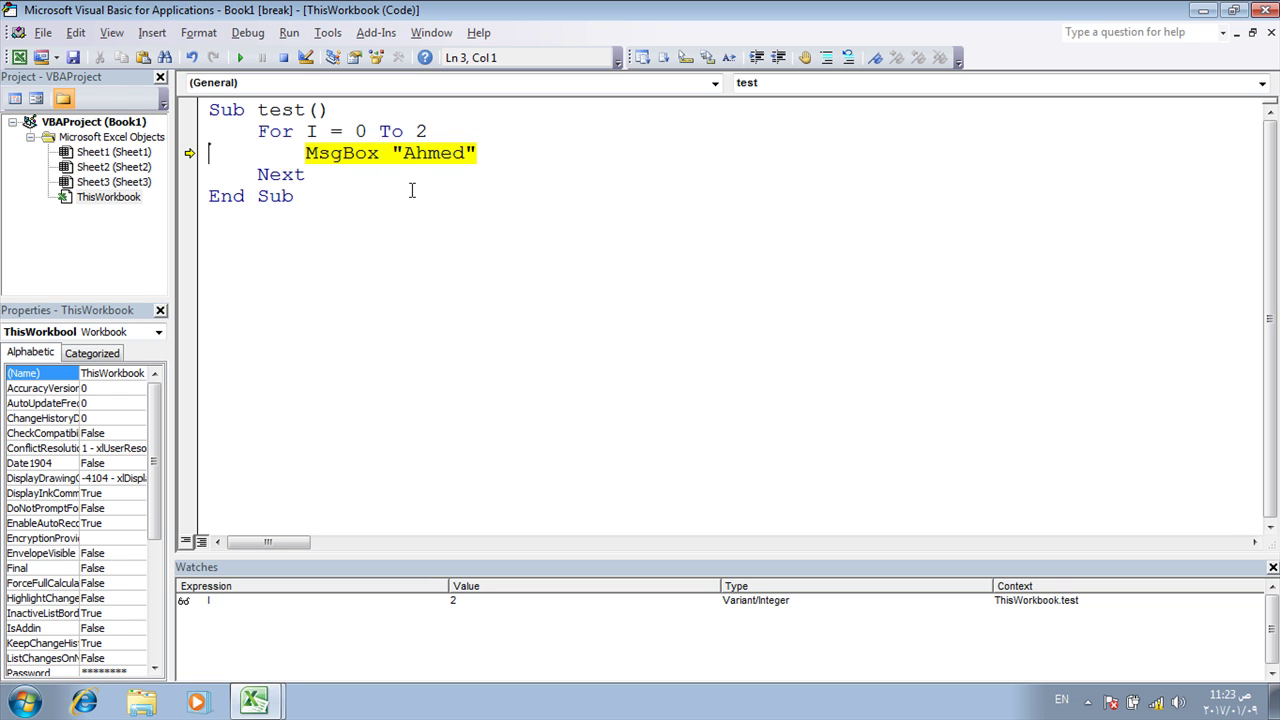
pyautogui.press('F8')
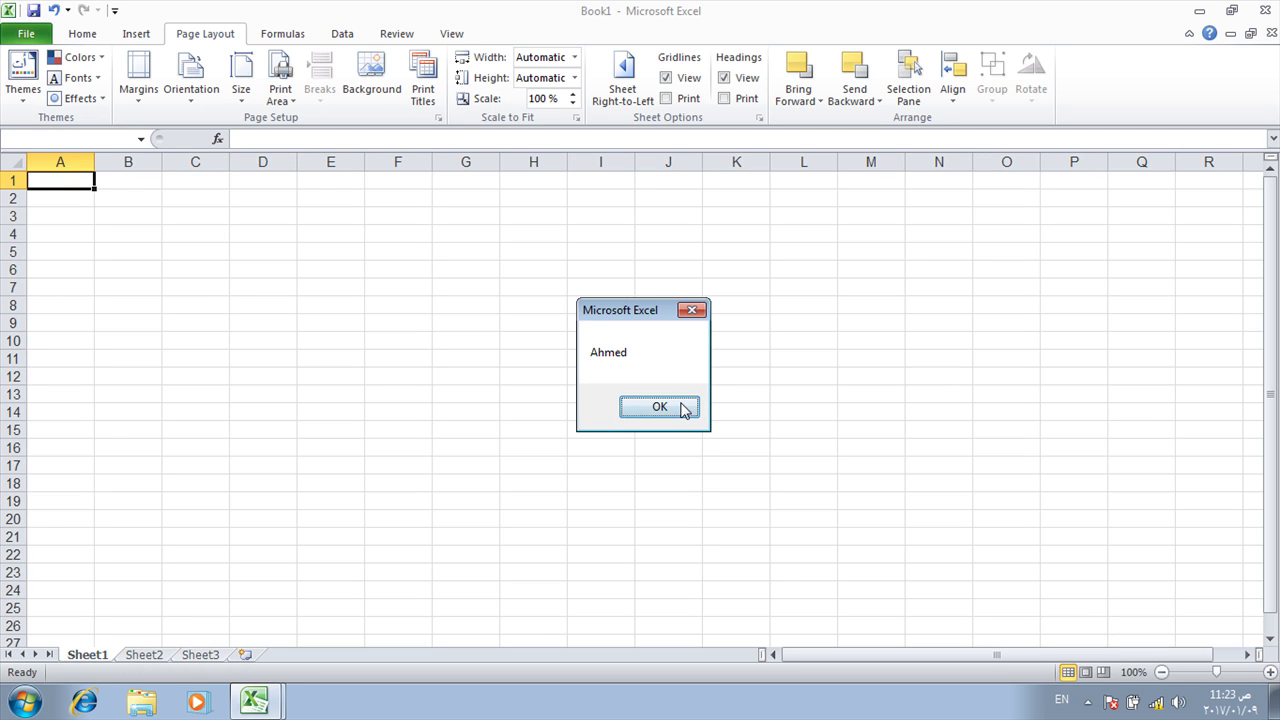
pyautogui.click(666, 406)
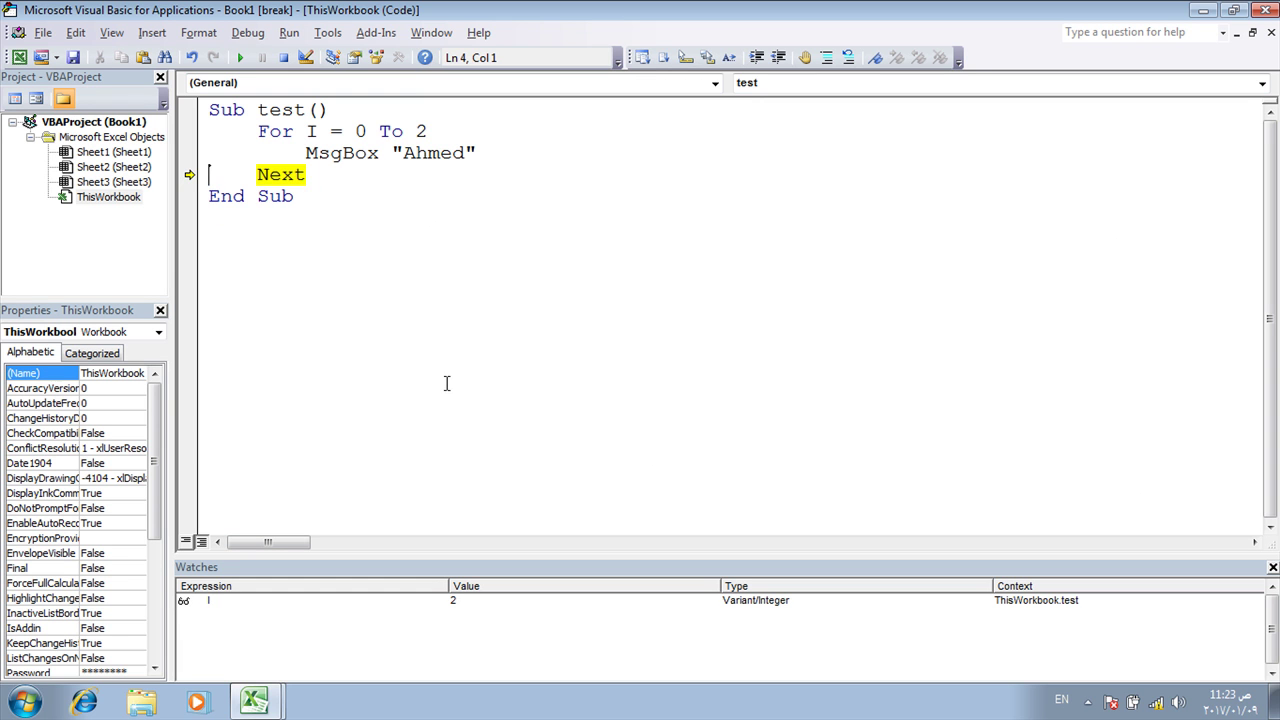
pyautogui.press('F8')
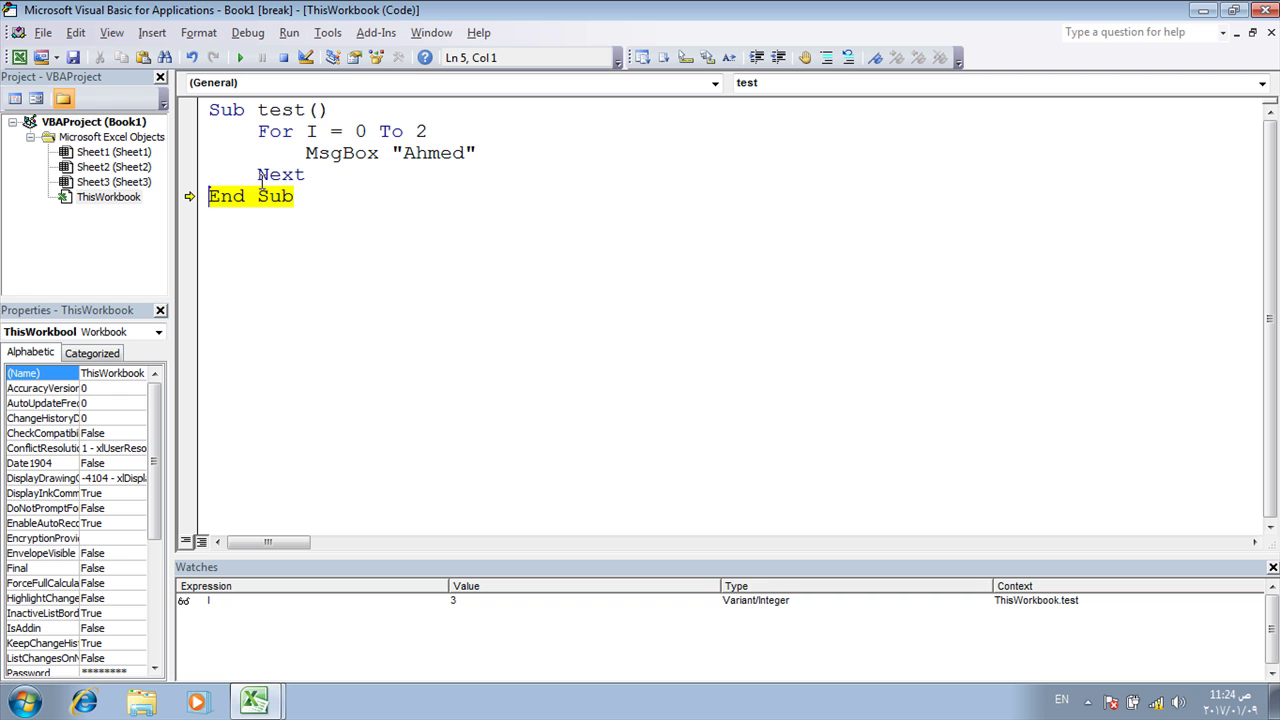
pyautogui.moveTo(260, 196)
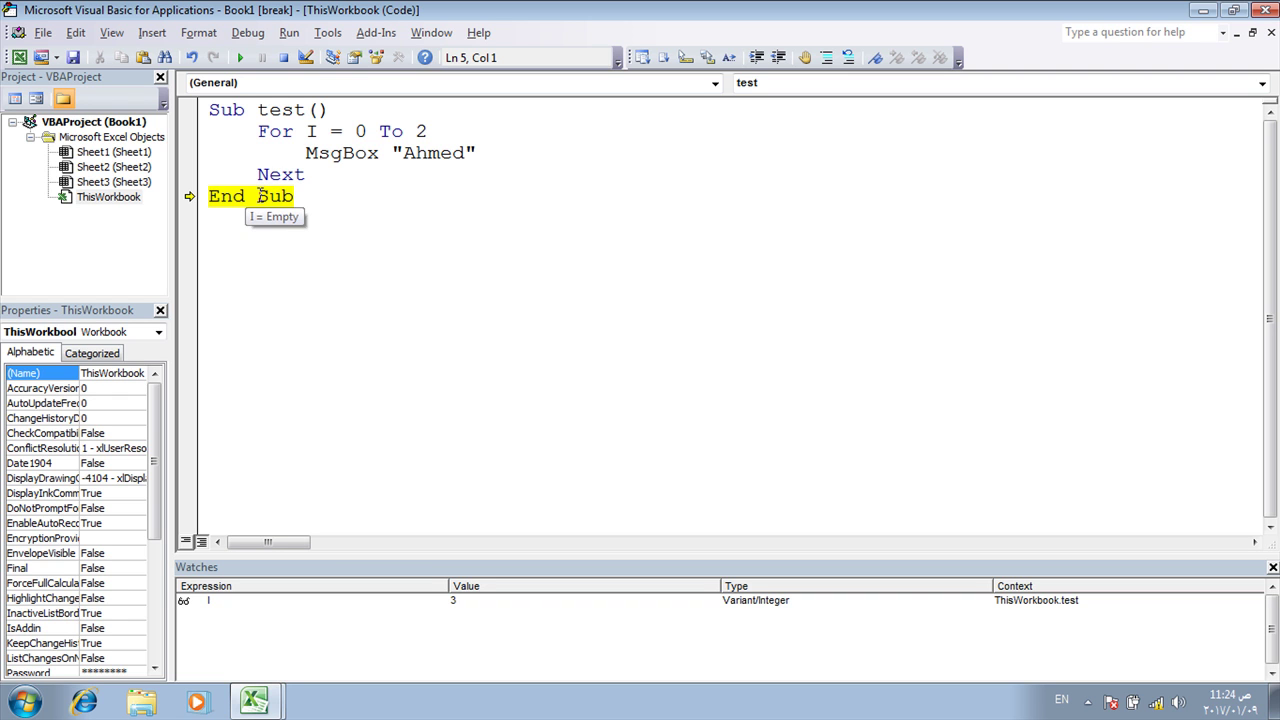
pyautogui.press('F8')
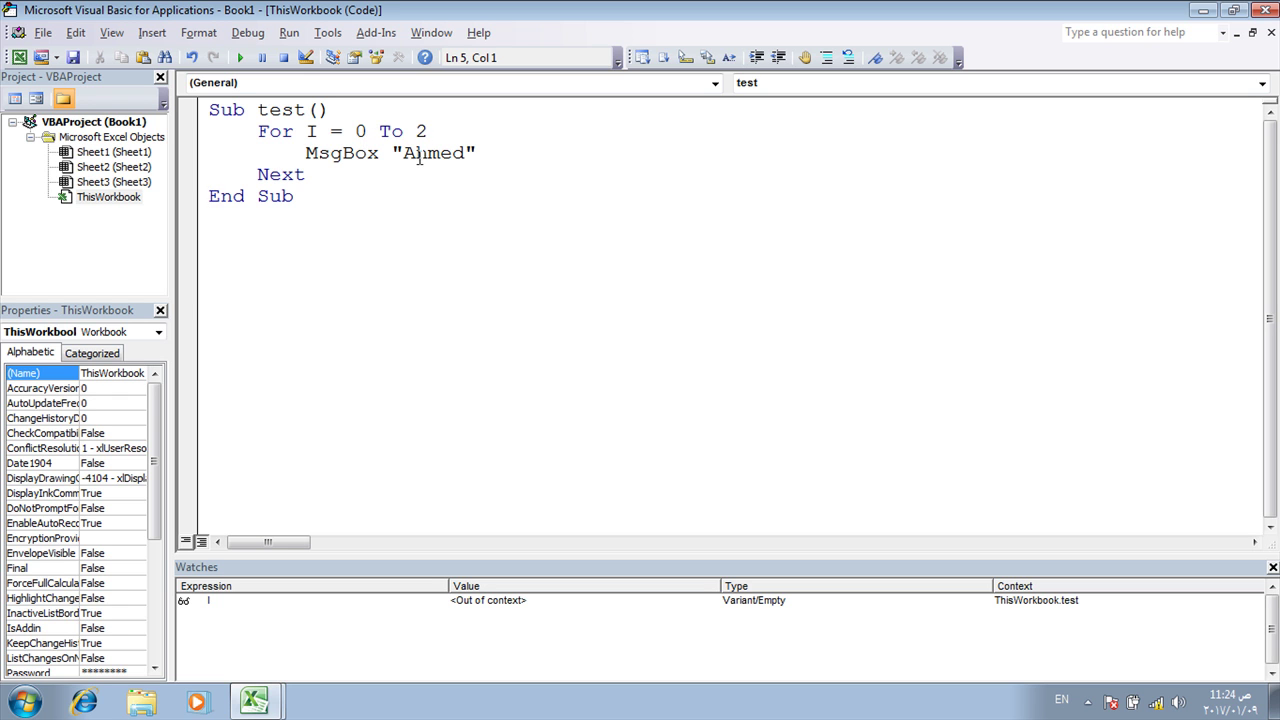
# Change the message line to MsgBox "Ahmed" + CStr(I).
pyautogui.click(492, 155)
pyautogui.write('+ ')
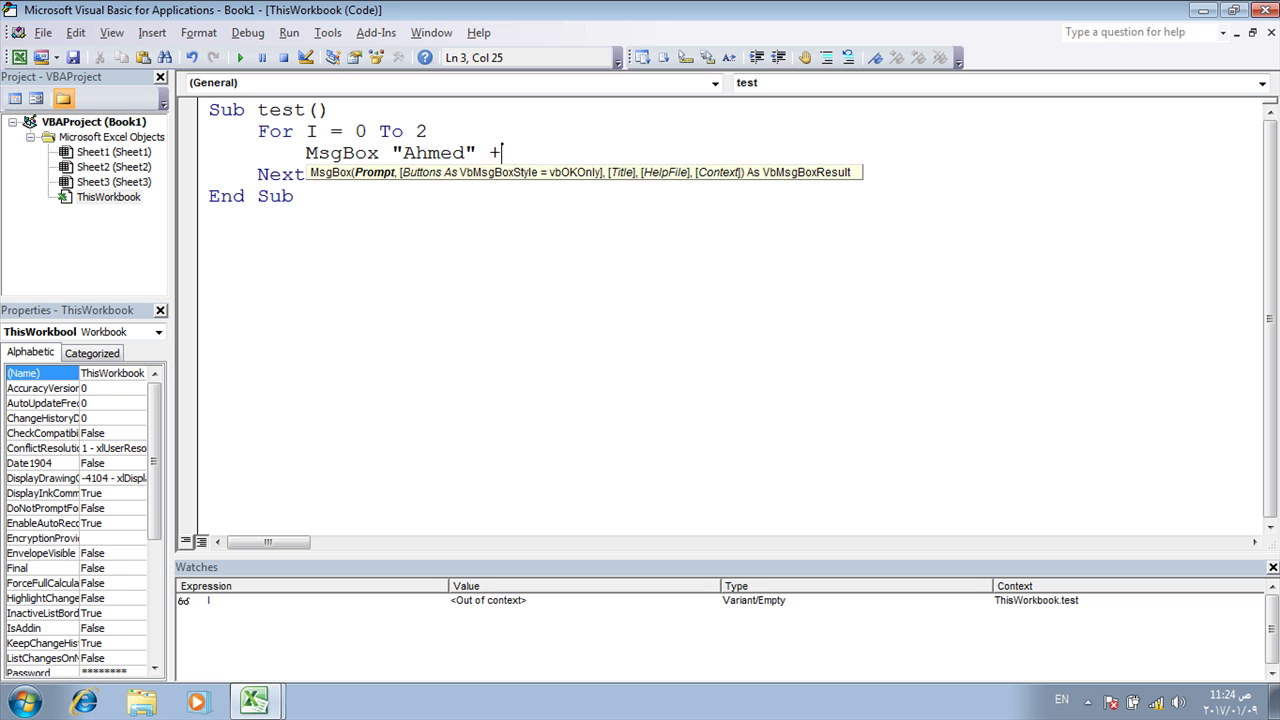
pyautogui.write('I')
pyautogui.click(514, 153)
pyautogui.write('cstr(')
pyautogui.press('Right')
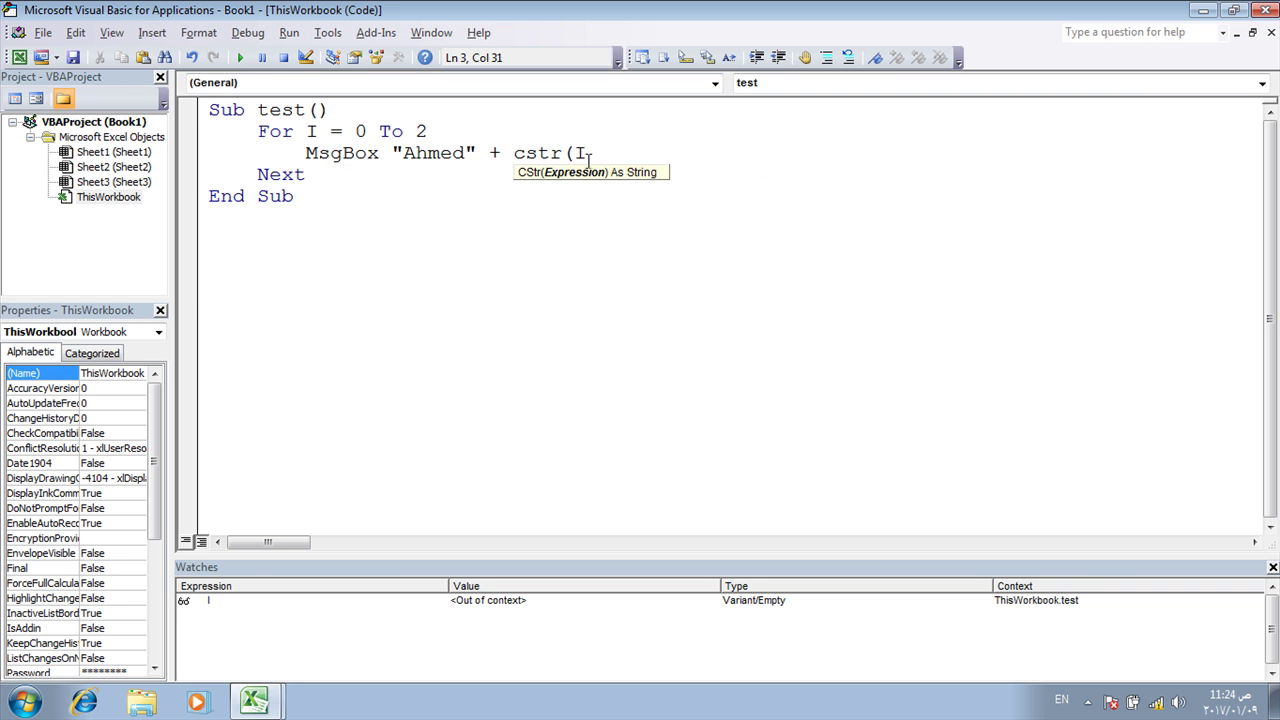
pyautogui.write(')')
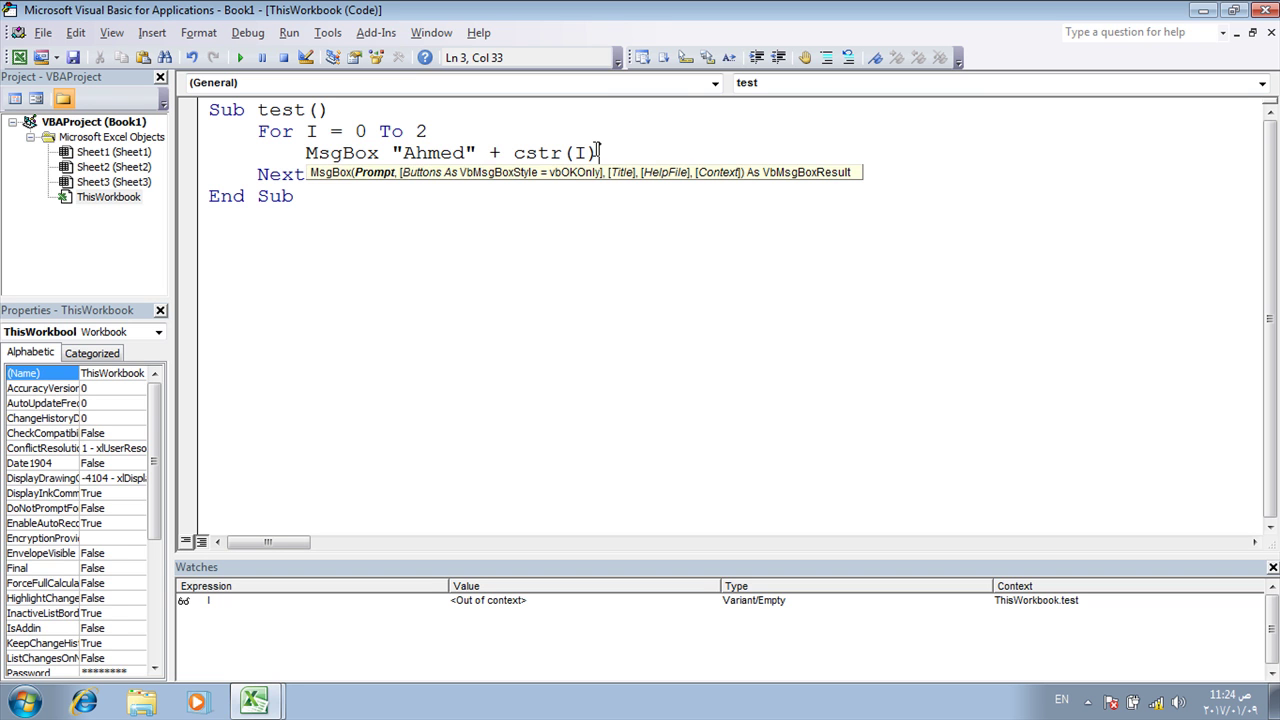
pyautogui.click(354, 251)
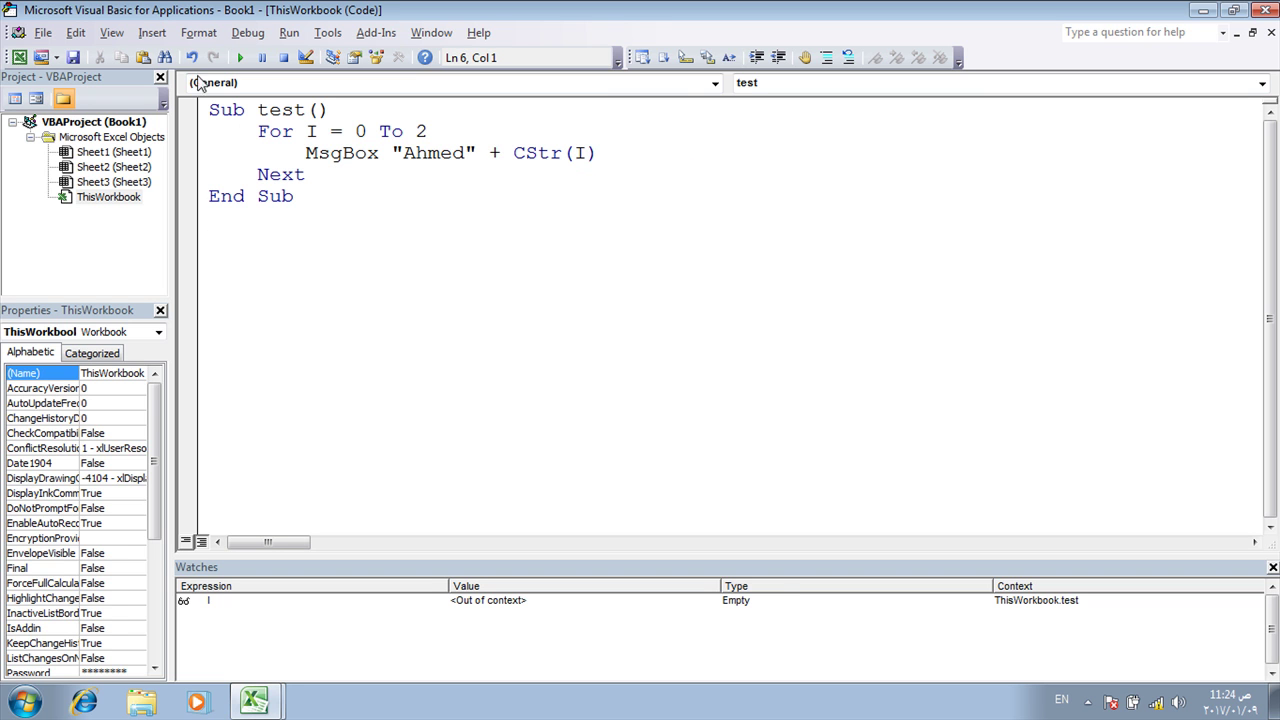
# Run the test macro and click OK on each of its three messages.
pyautogui.click(238, 58)
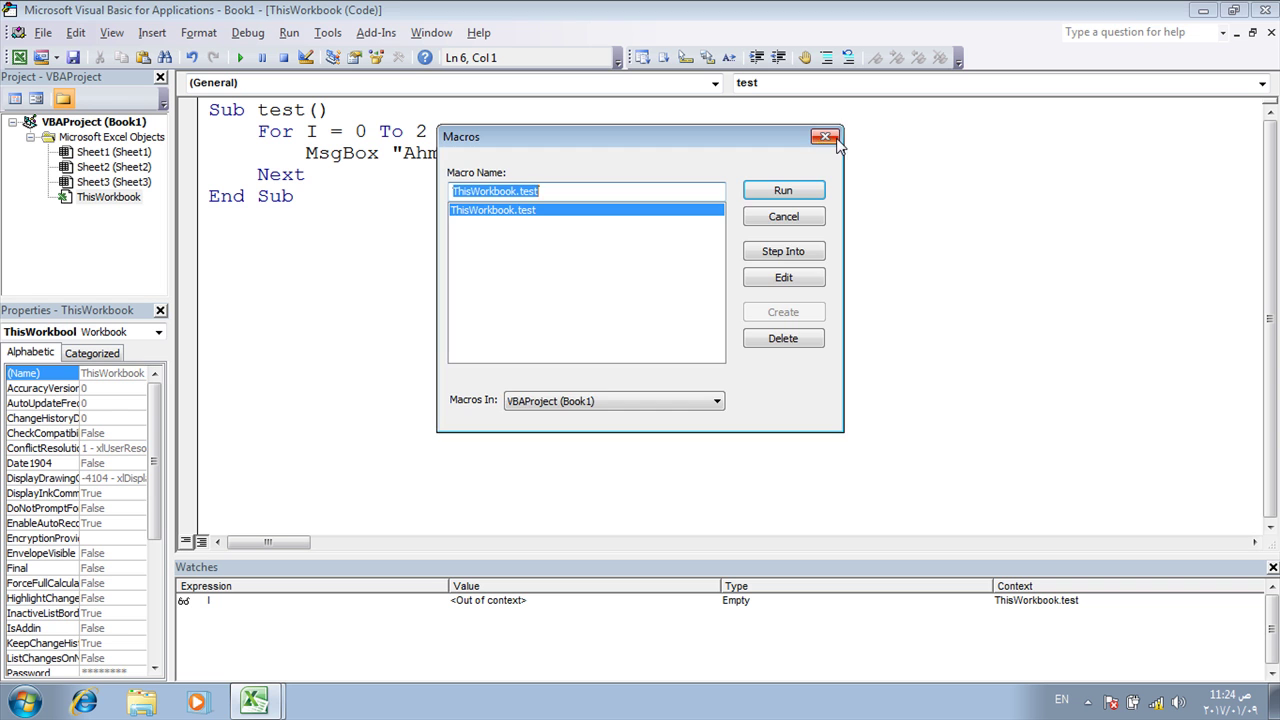
pyautogui.click(826, 136)
pyautogui.click(270, 152)
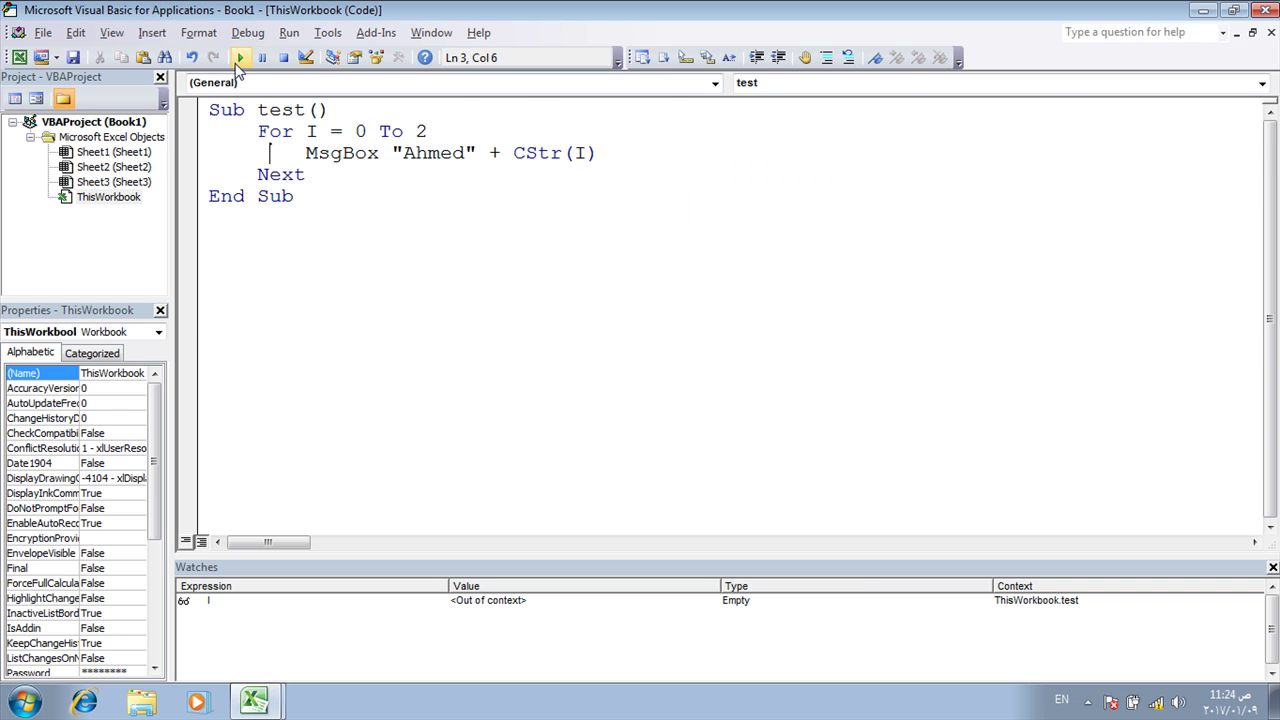
pyautogui.click(240, 58)
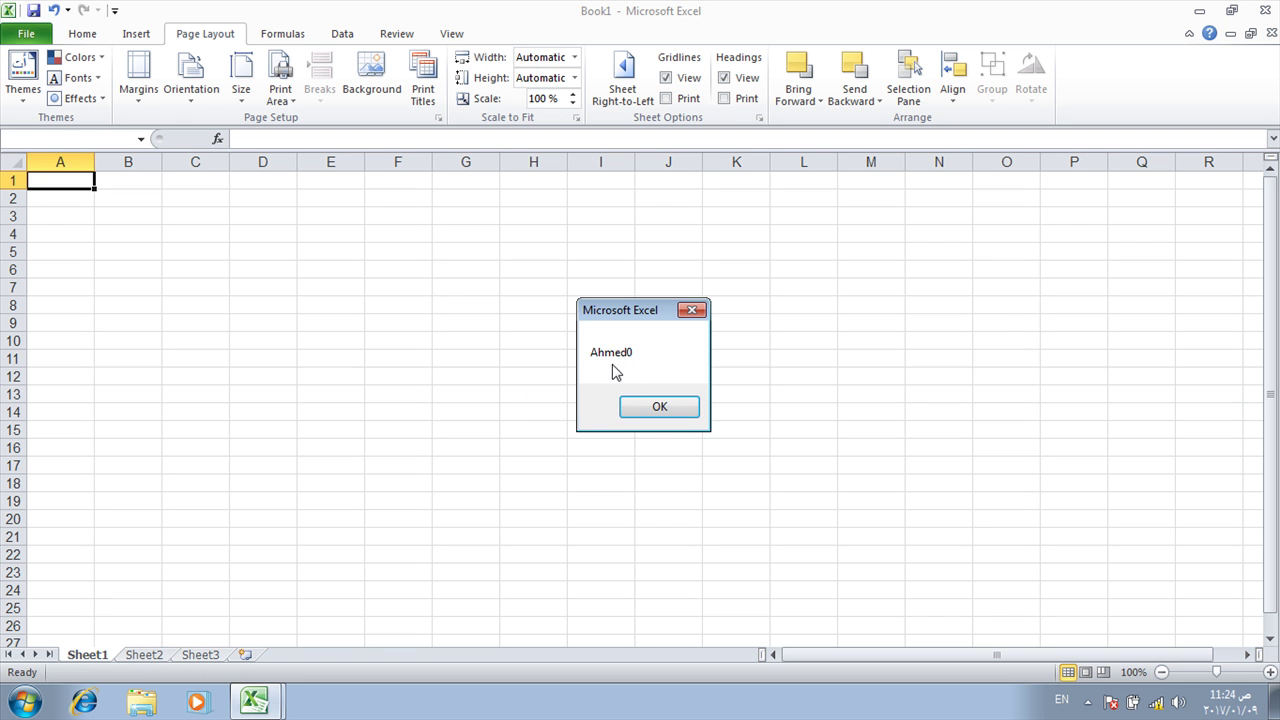
pyautogui.click(643, 410)
pyautogui.click(645, 412)
pyautogui.click(643, 410)
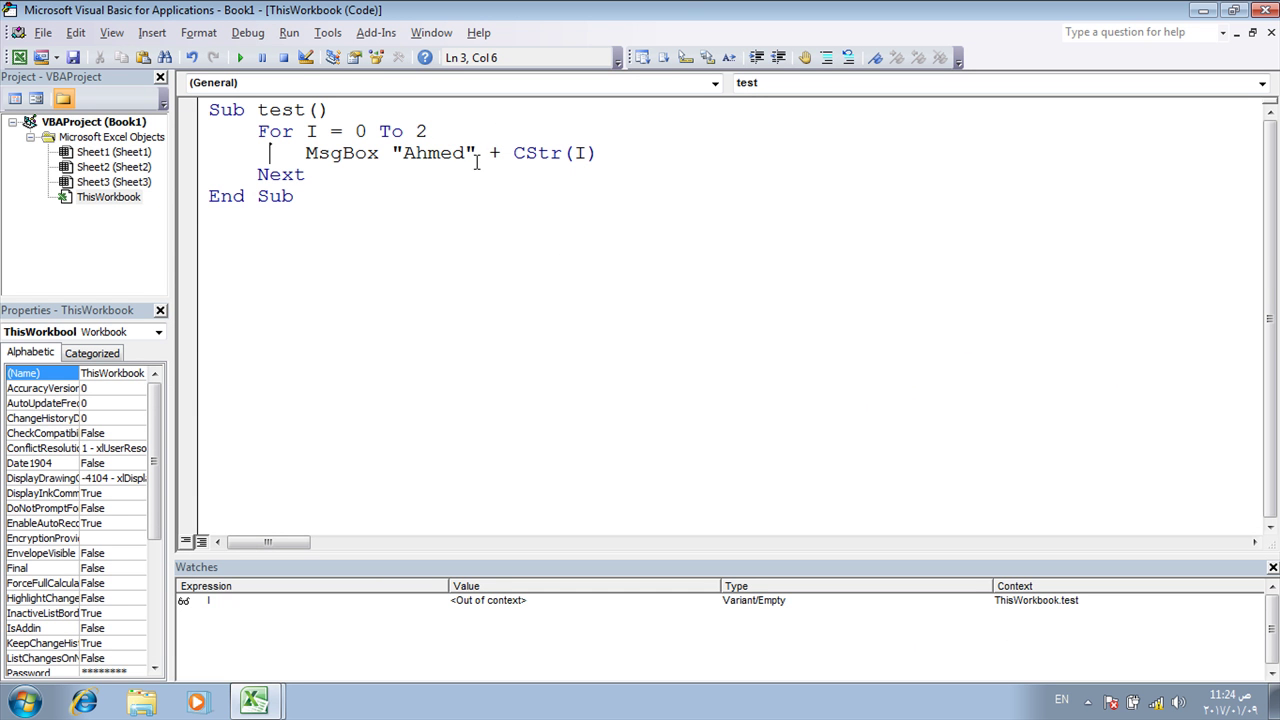
# Change the message line to MsgBox "Ahmed" + " " + CStr(I + 1).
pyautogui.click(589, 153)
pyautogui.write('+1')
pyautogui.click(497, 190)
pyautogui.click(508, 150)
pyautogui.write('"')
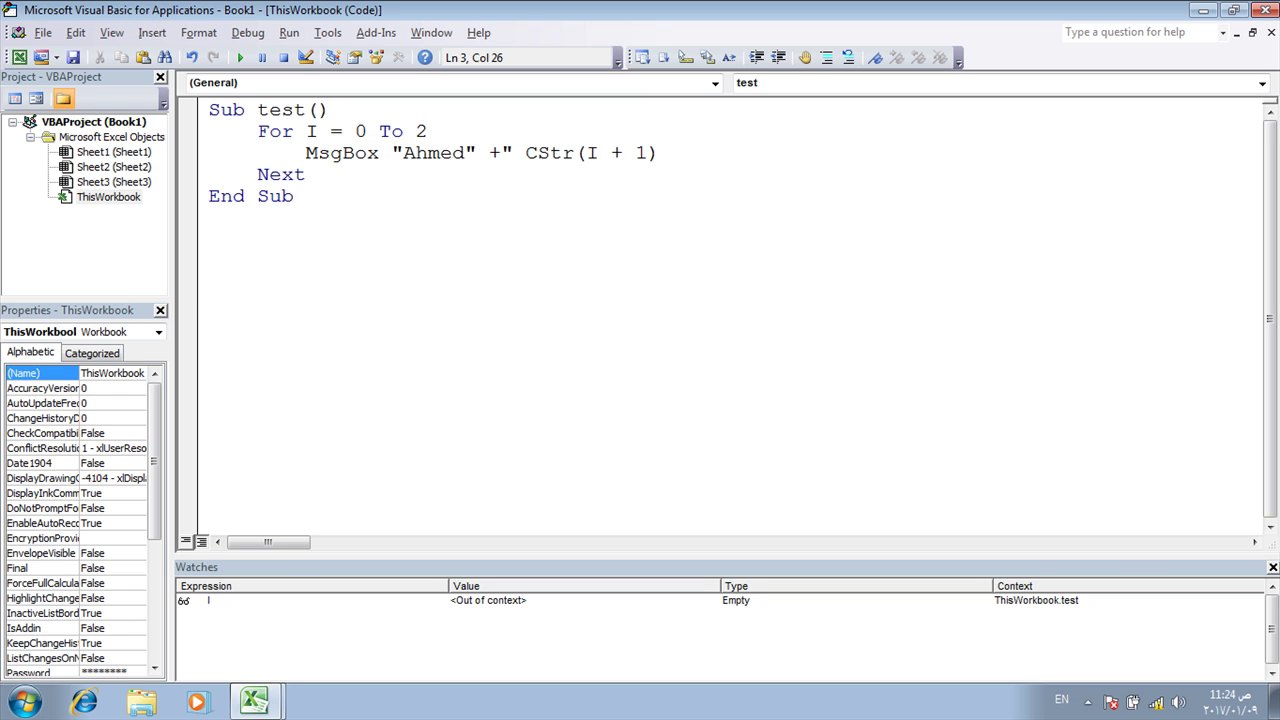
pyautogui.write(' "+')
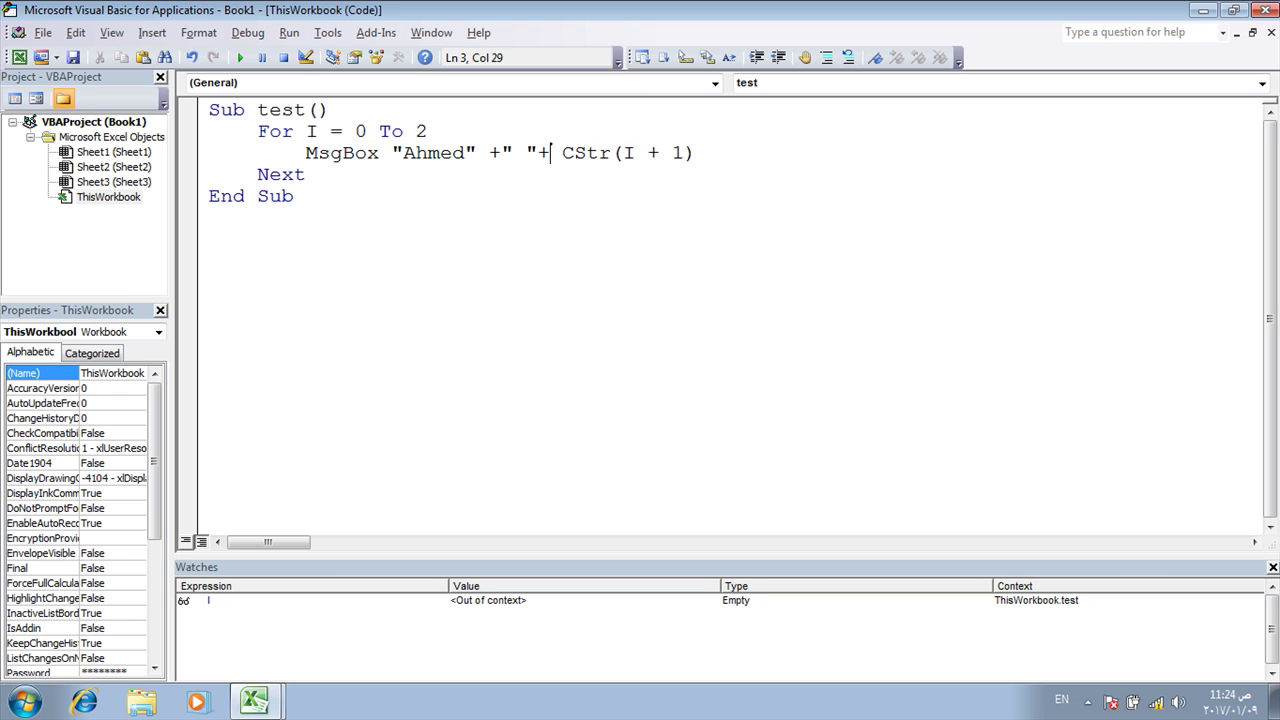
pyautogui.click(465, 234)
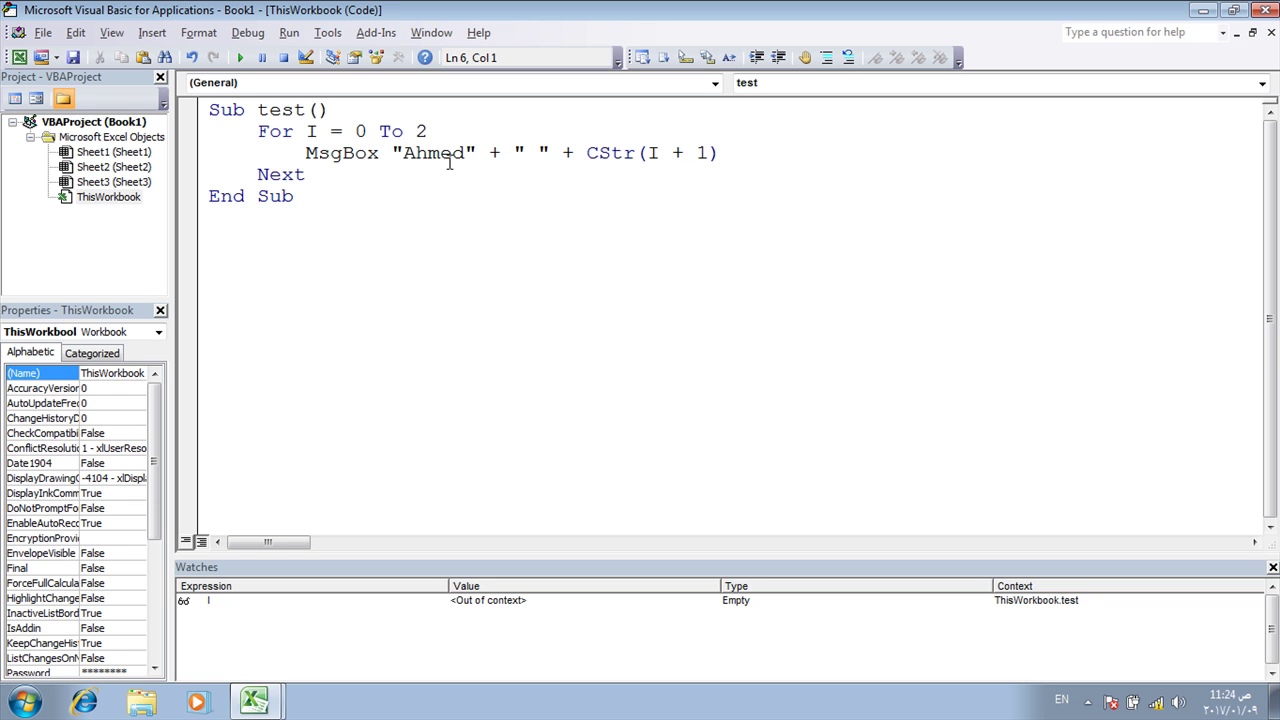
# Run test and dismiss the Ahmed 1, Ahmed 2 and Ahmed 3 messages.
pyautogui.click(257, 153)
pyautogui.click(241, 58)
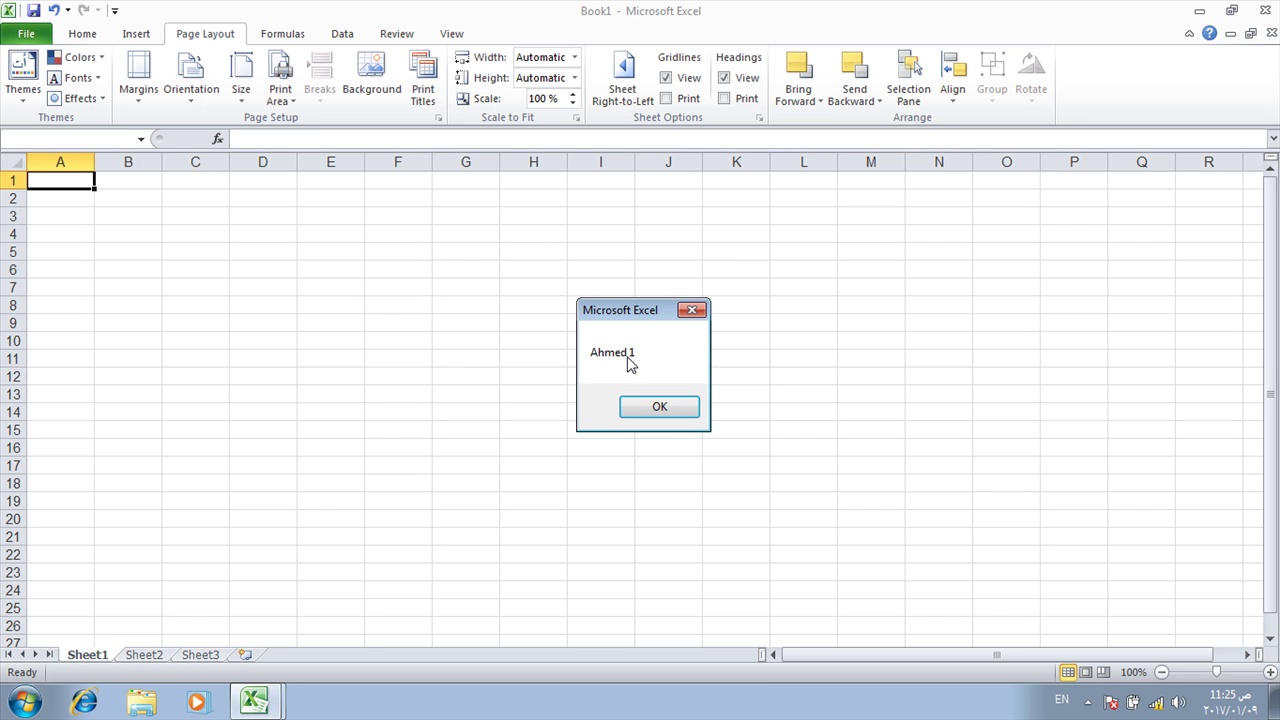
pyautogui.click(656, 411)
pyautogui.click(657, 412)
pyautogui.click(657, 412)
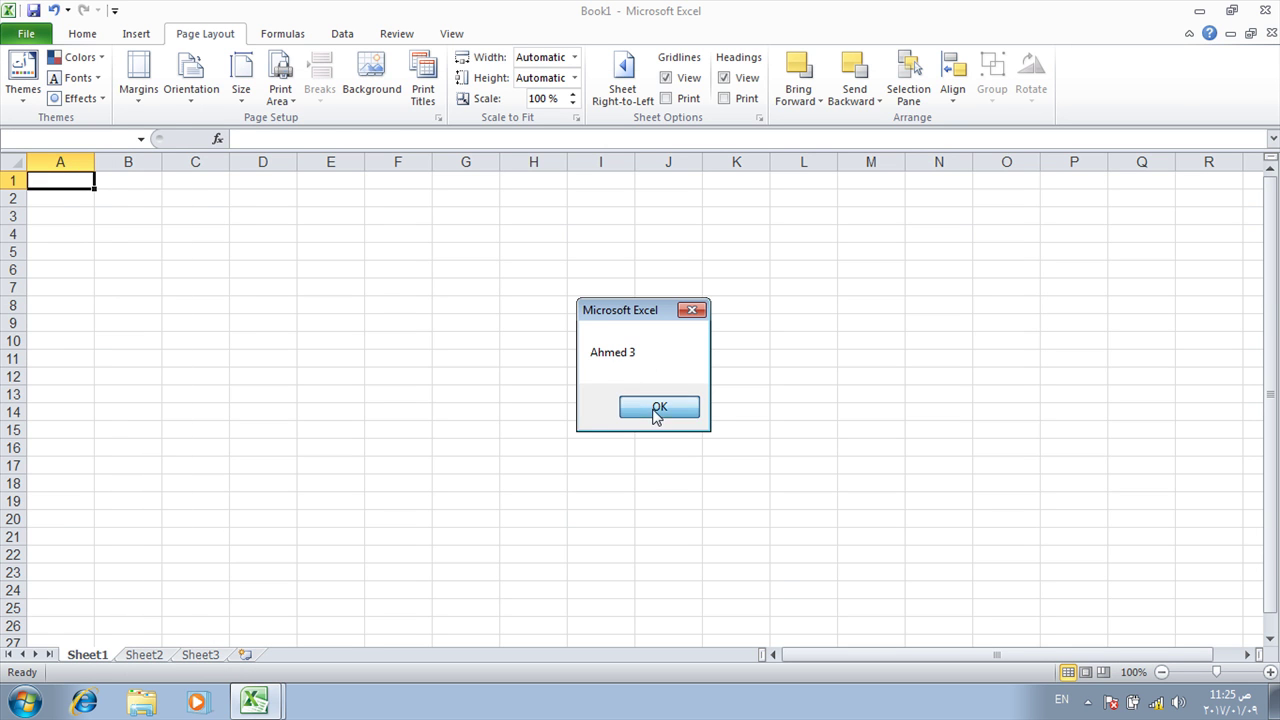
# Drop the separate " " string so the line reads MsgBox "Ahmed " + CStr(I + 1).
pyautogui.click(479, 153)
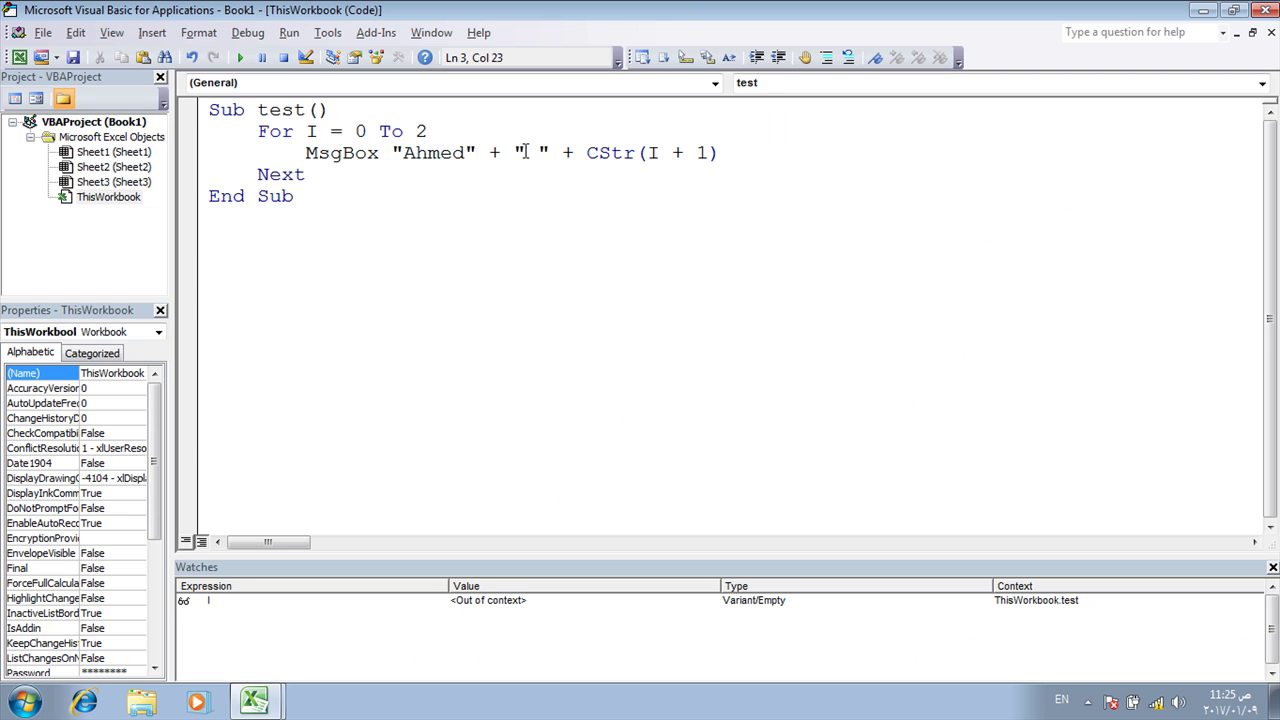
pyautogui.moveTo(549, 153); pyautogui.dragTo(500, 153)
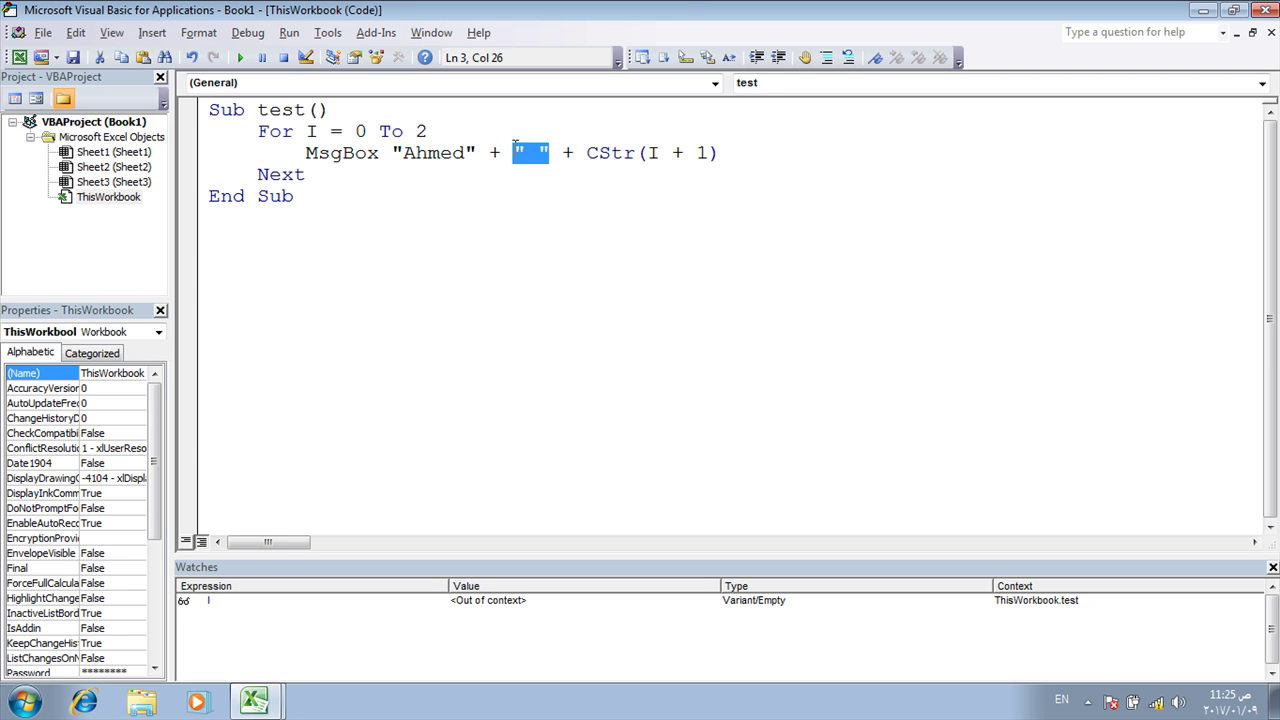
pyautogui.press('Delete')
pyautogui.press('BackSpace')
pyautogui.click(470, 153)
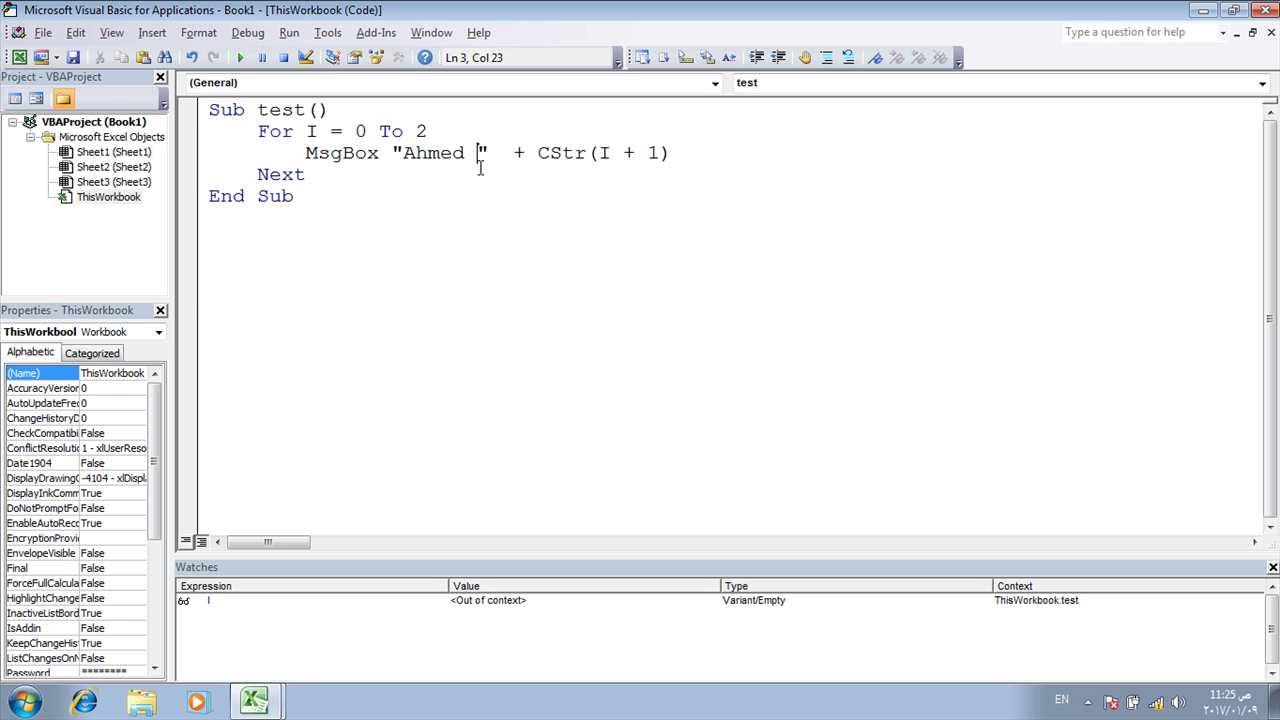
pyautogui.click(428, 180)
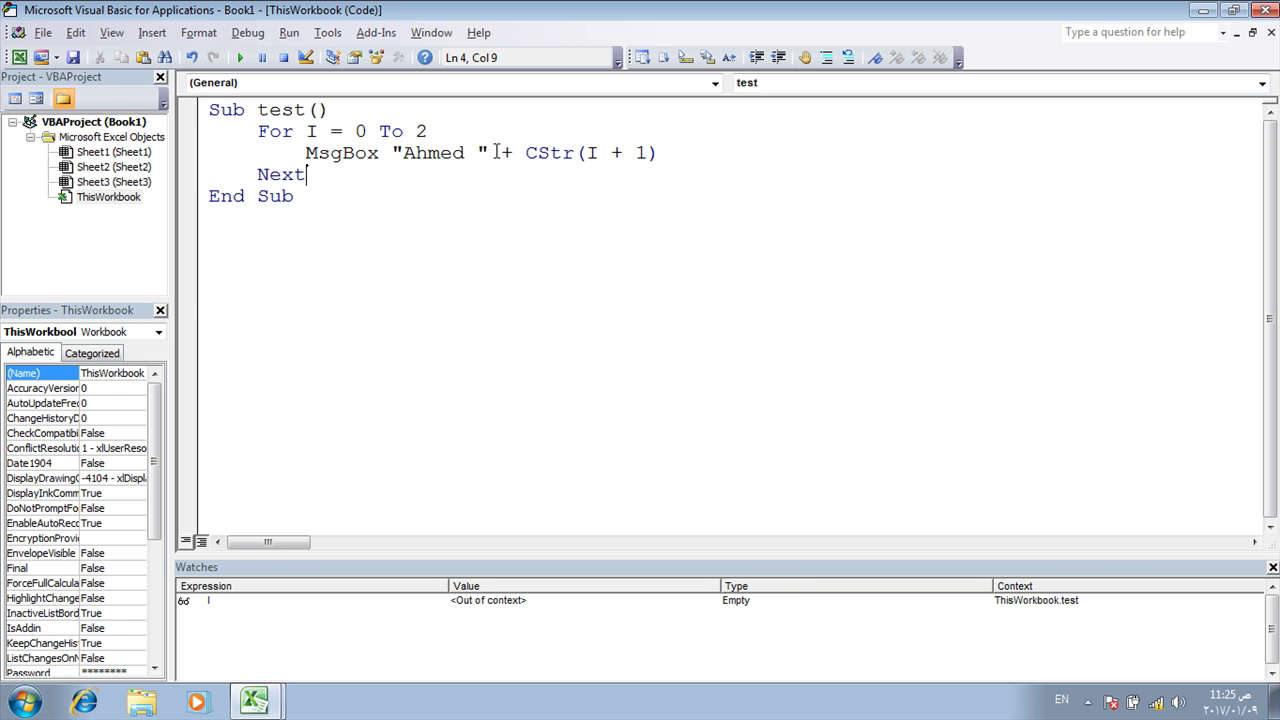
# Run test again and dismiss its messages.
pyautogui.click(373, 160)
pyautogui.click(240, 57)
pyautogui.click(652, 410)
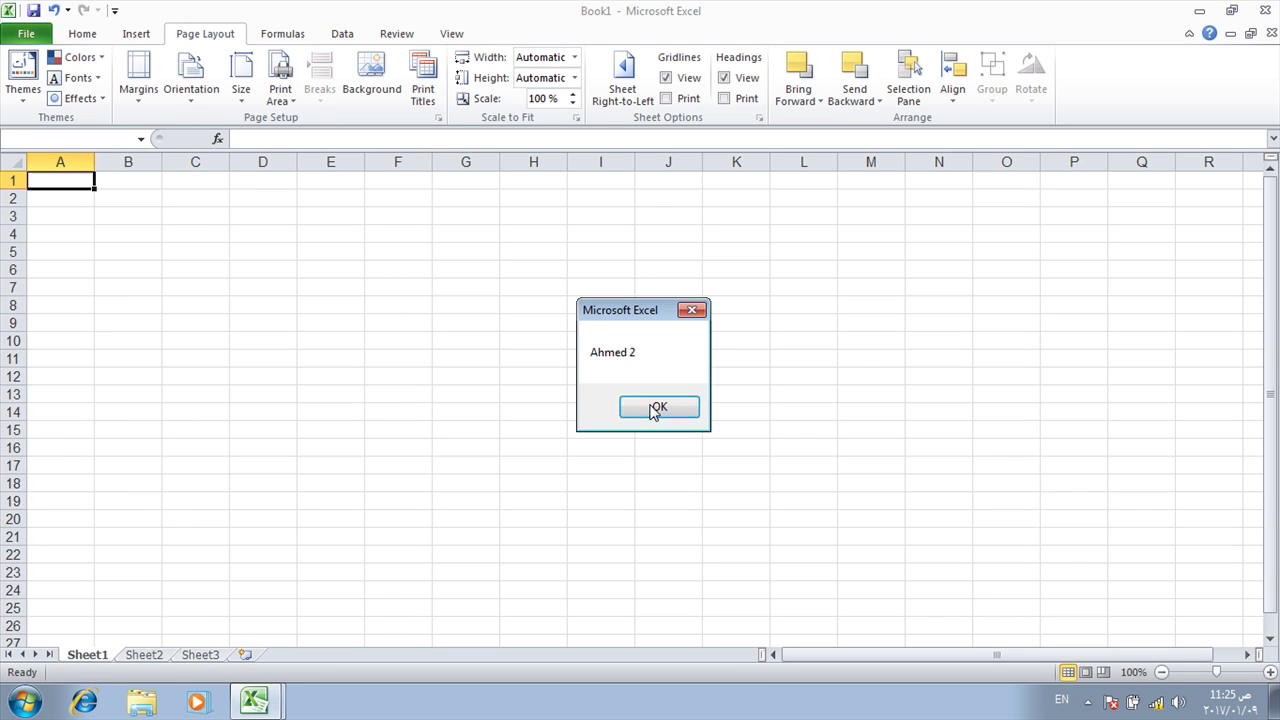
pyautogui.click(651, 412)
# Dismiss the run's last message and select the MsgBox line in test.
pyautogui.click(651, 412)
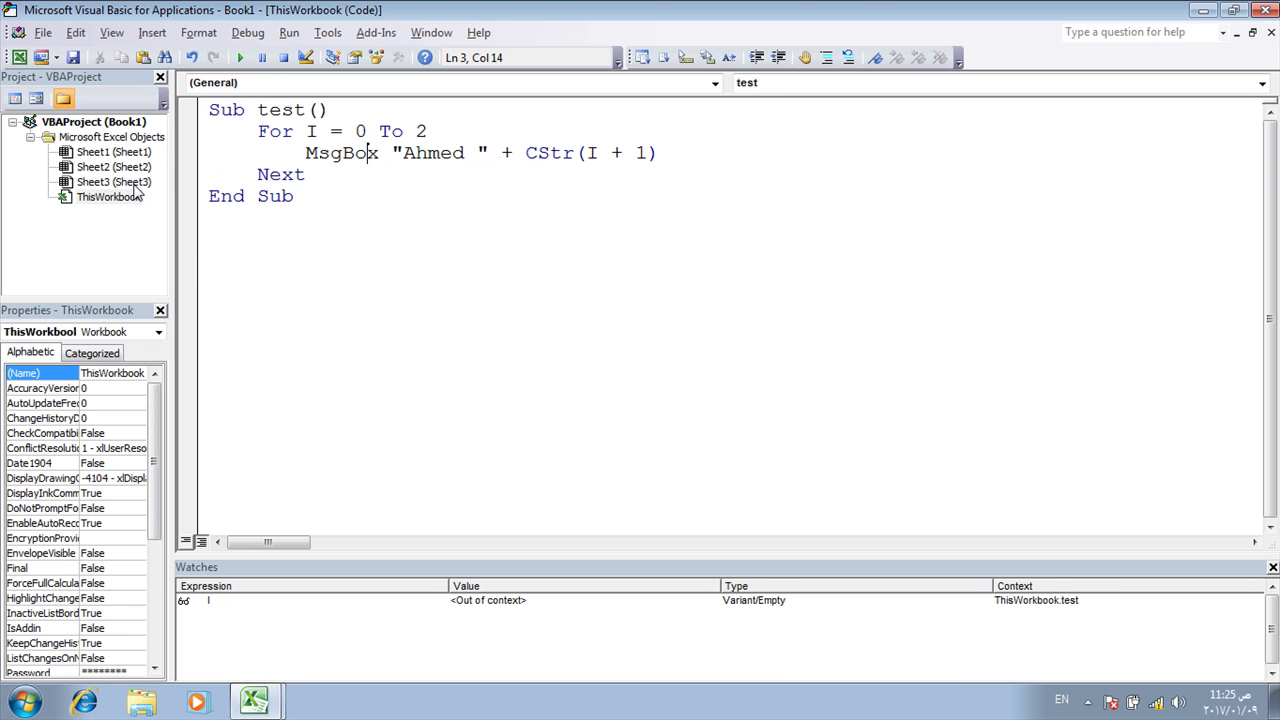
pyautogui.click(283, 153)
pyautogui.click(197, 160)
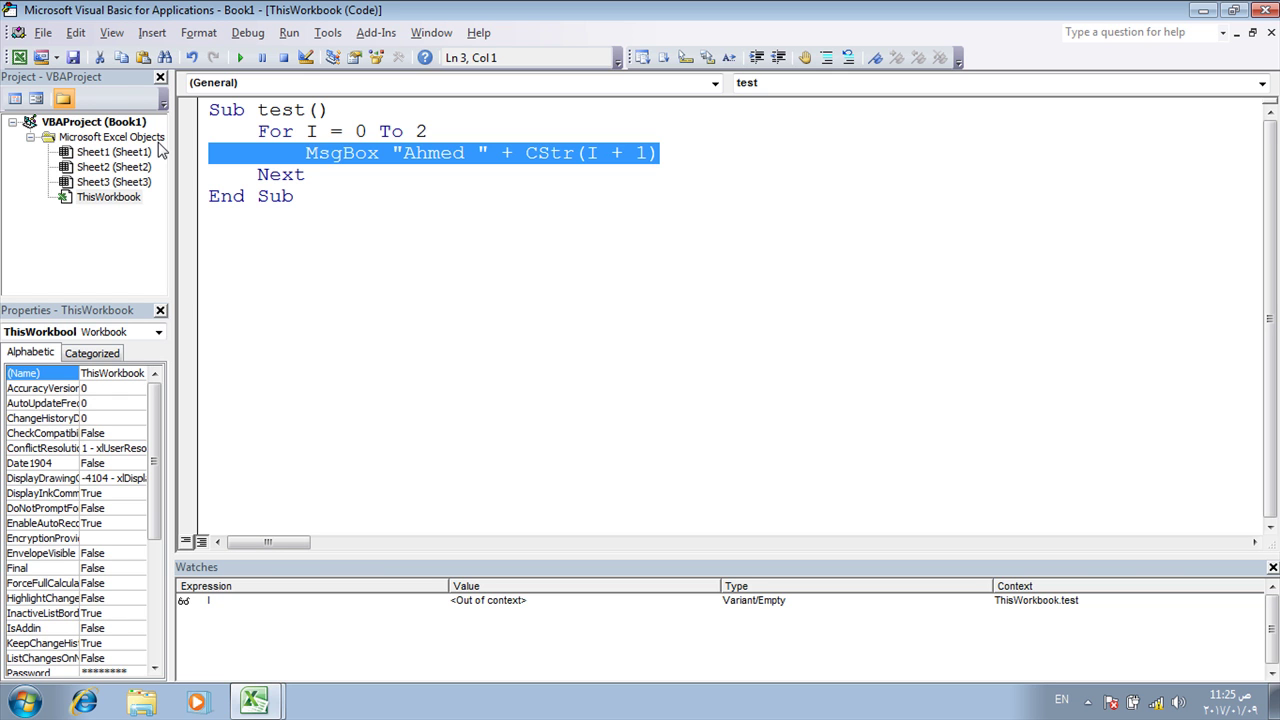
# Add an empty Sub test2() procedure below the test macro's End Sub.
pyautogui.click(232, 222)
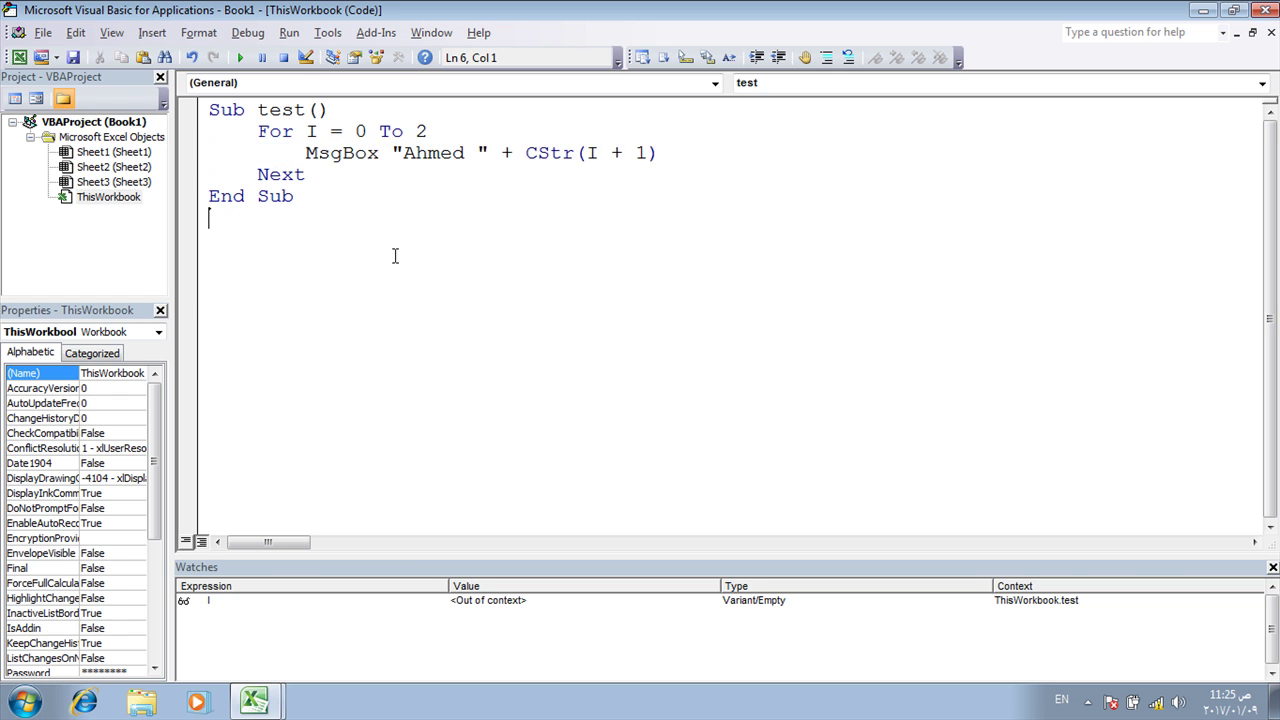
pyautogui.press('Return')
pyautogui.press('Return')
pyautogui.write('sub test')
pyautogui.press('BackSpace')
pyautogui.write('2')
pyautogui.press('Return')
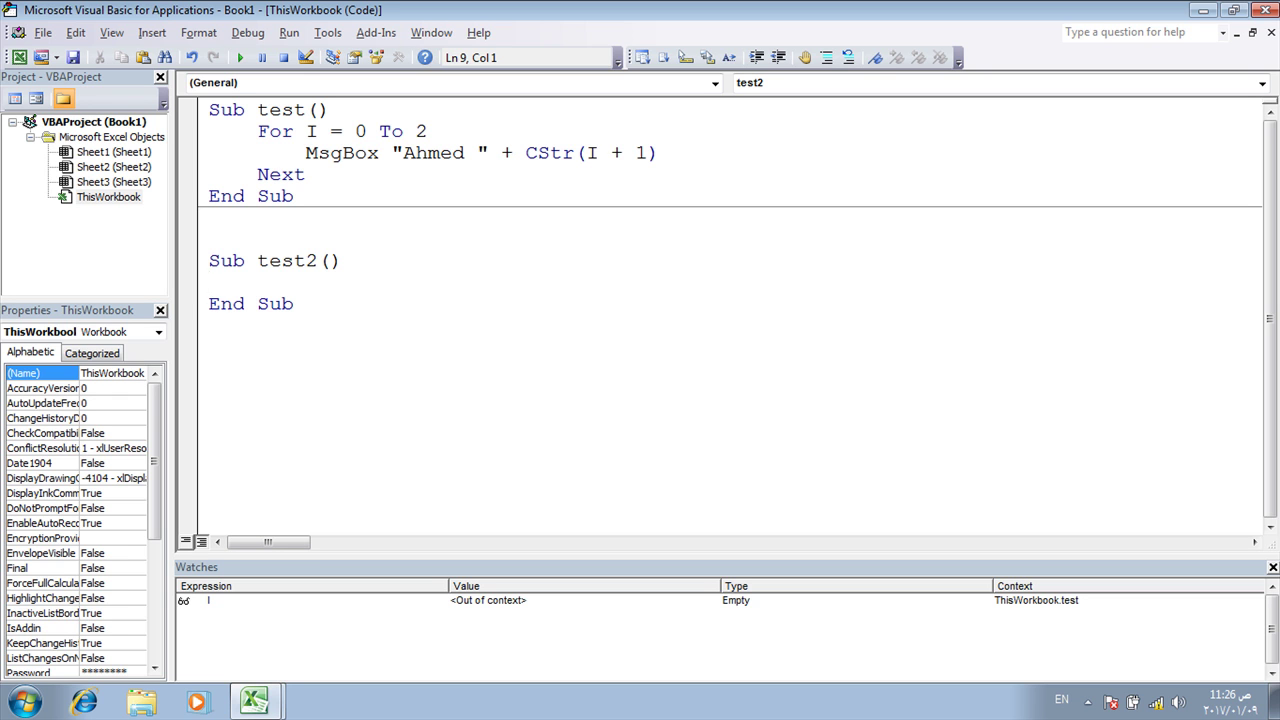
pyautogui.press('Tab')
pyautogui.click(381, 362)
# Enter 1, 2, 5, 78 and 555 into cells A1 through A5.
pyautogui.click(1203, 10)
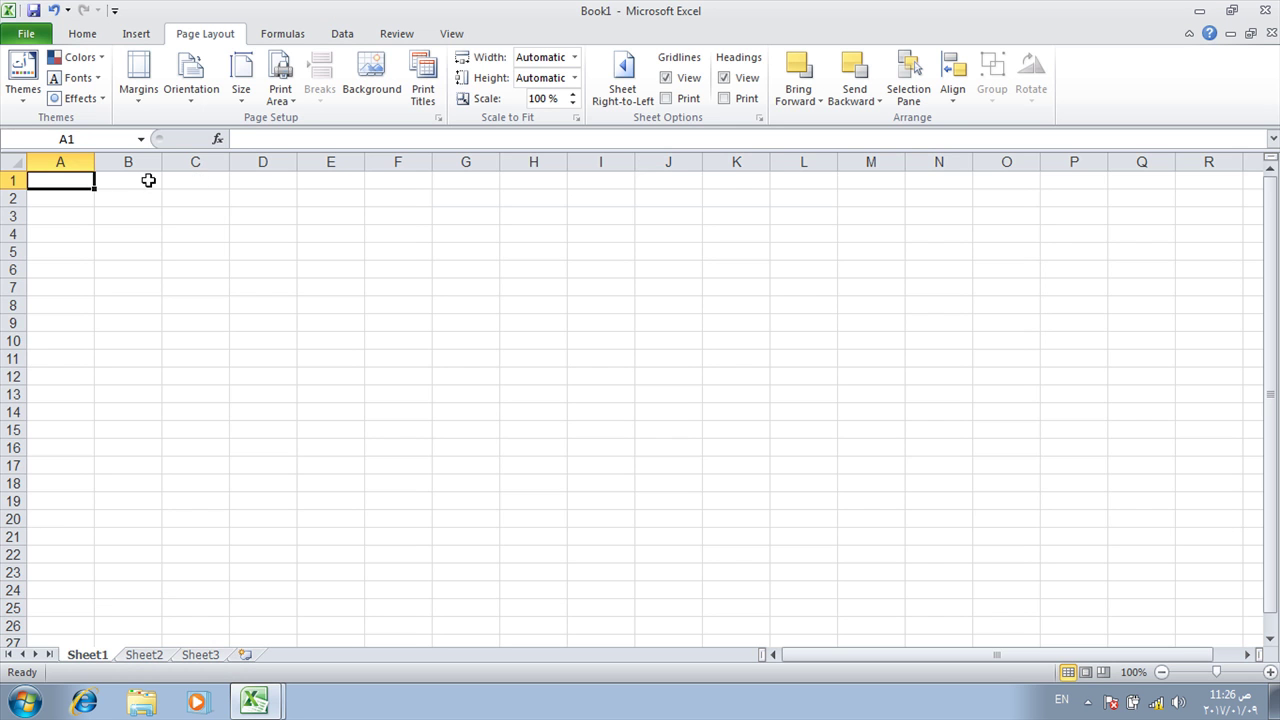
pyautogui.write('1')
pyautogui.press('Return')
pyautogui.write('2')
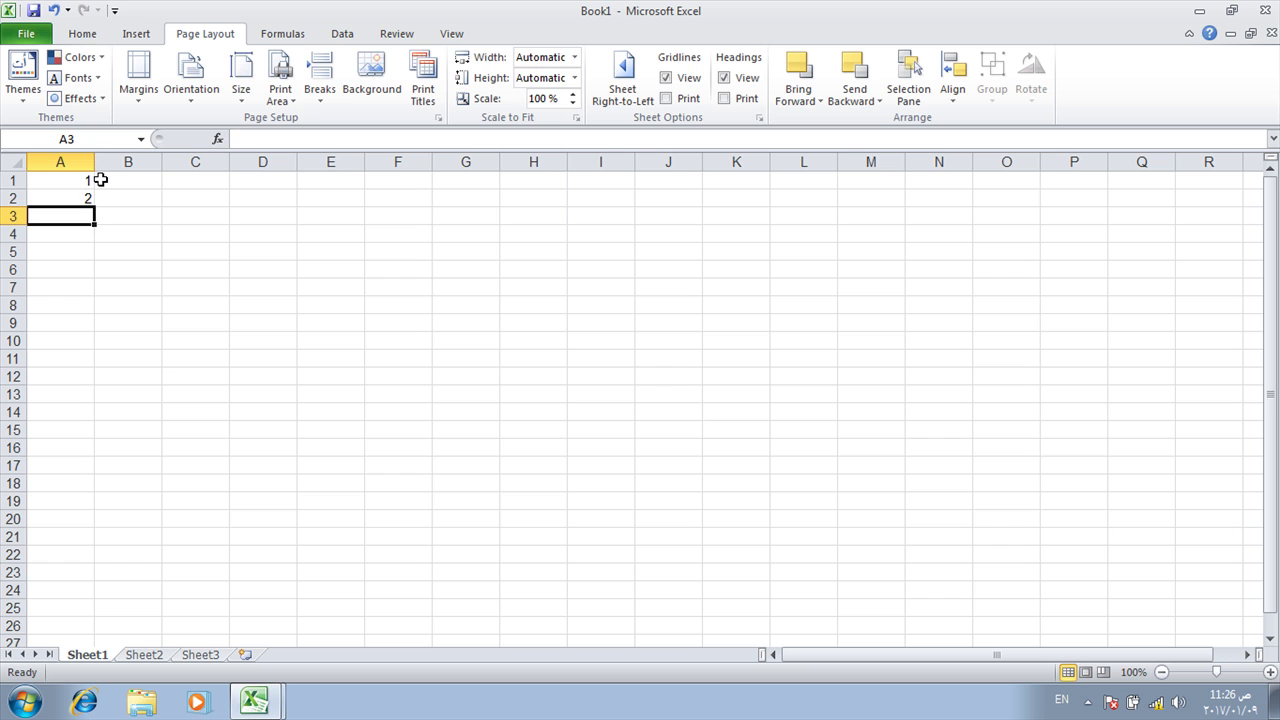
pyautogui.write('5')
pyautogui.press('Return')
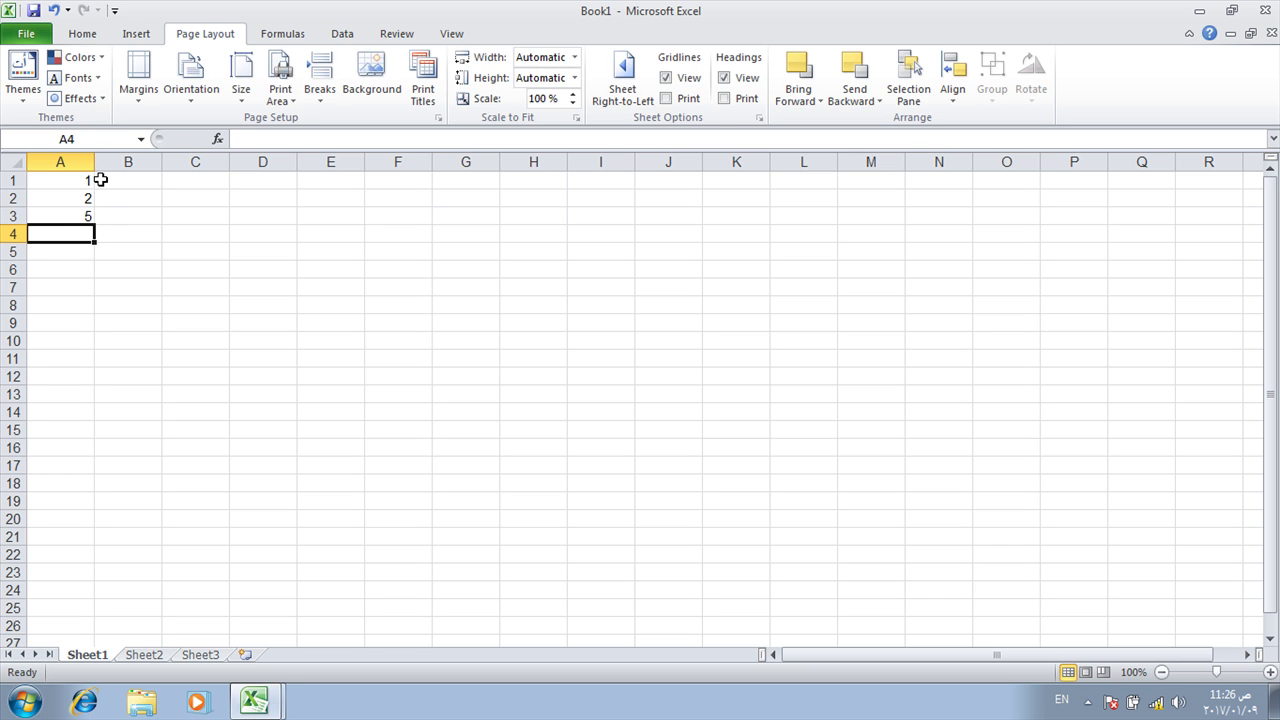
pyautogui.write('78')
pyautogui.press('Return')
pyautogui.write('555')
pyautogui.press('Return')
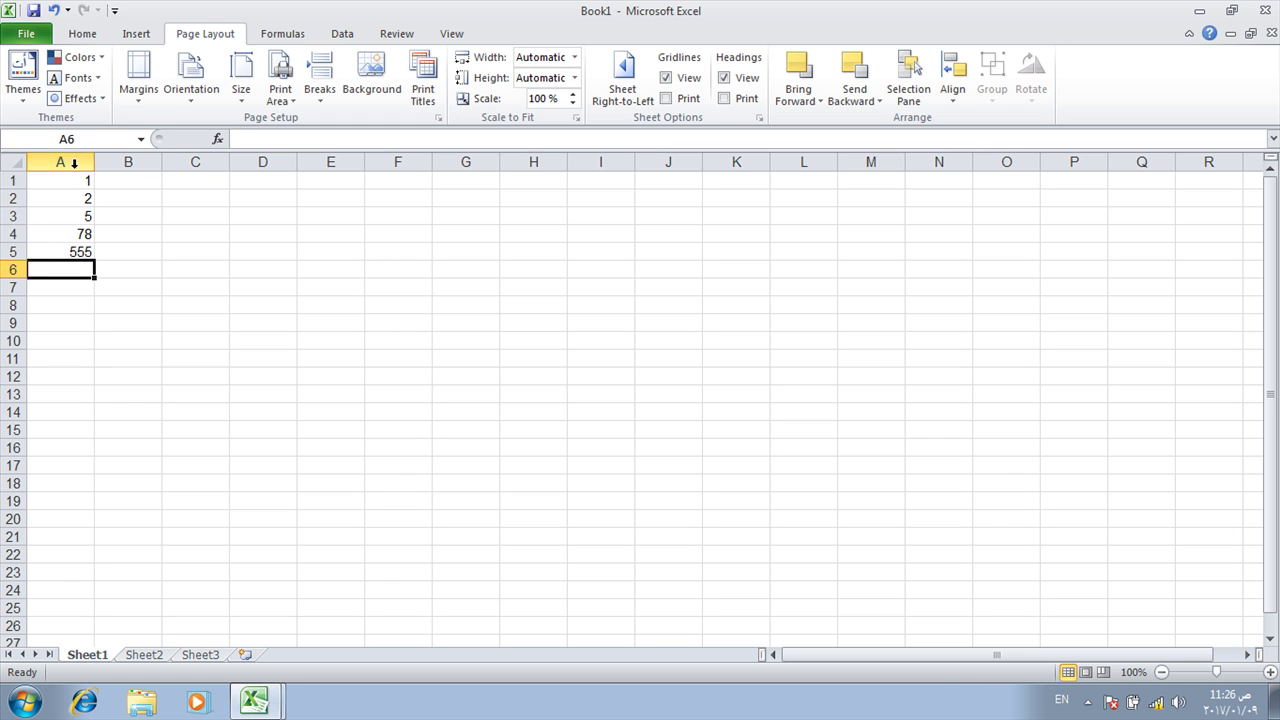
# Select A1:A5 to confirm the 641 total, then return to test2 in the VBA editor.
pyautogui.moveTo(80, 180); pyautogui.dragTo(77, 243)
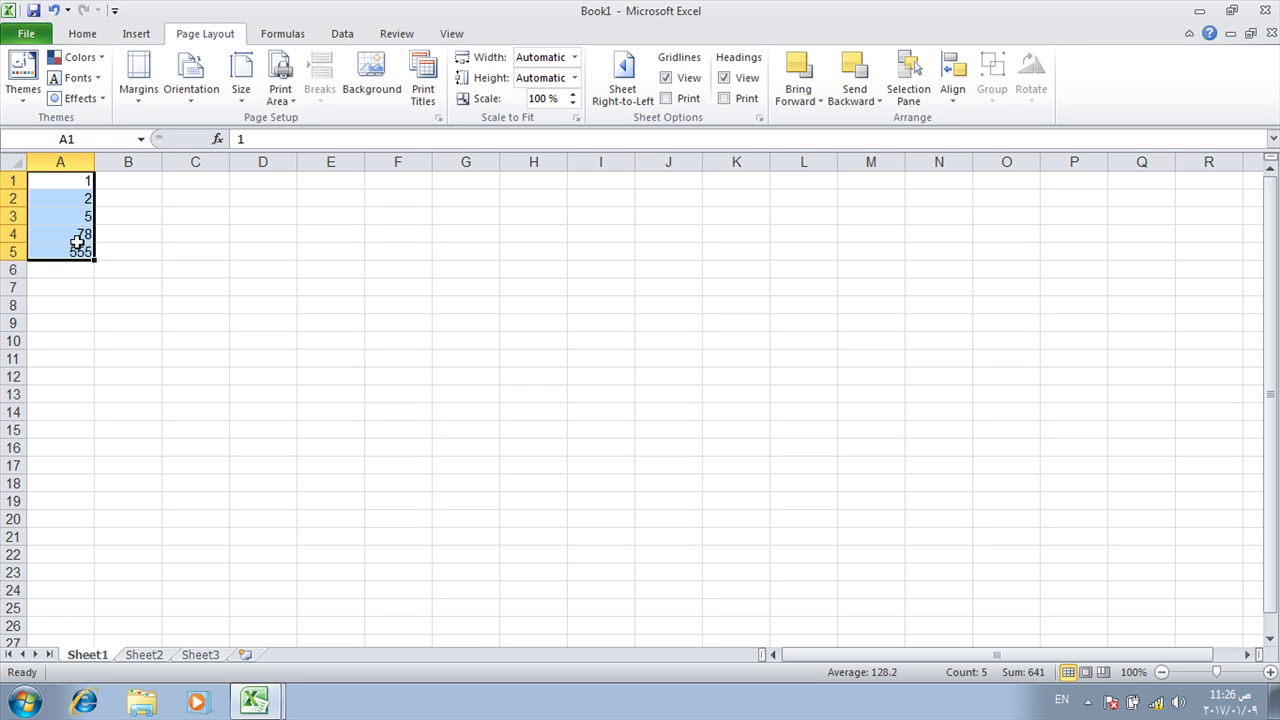
pyautogui.click(255, 702)
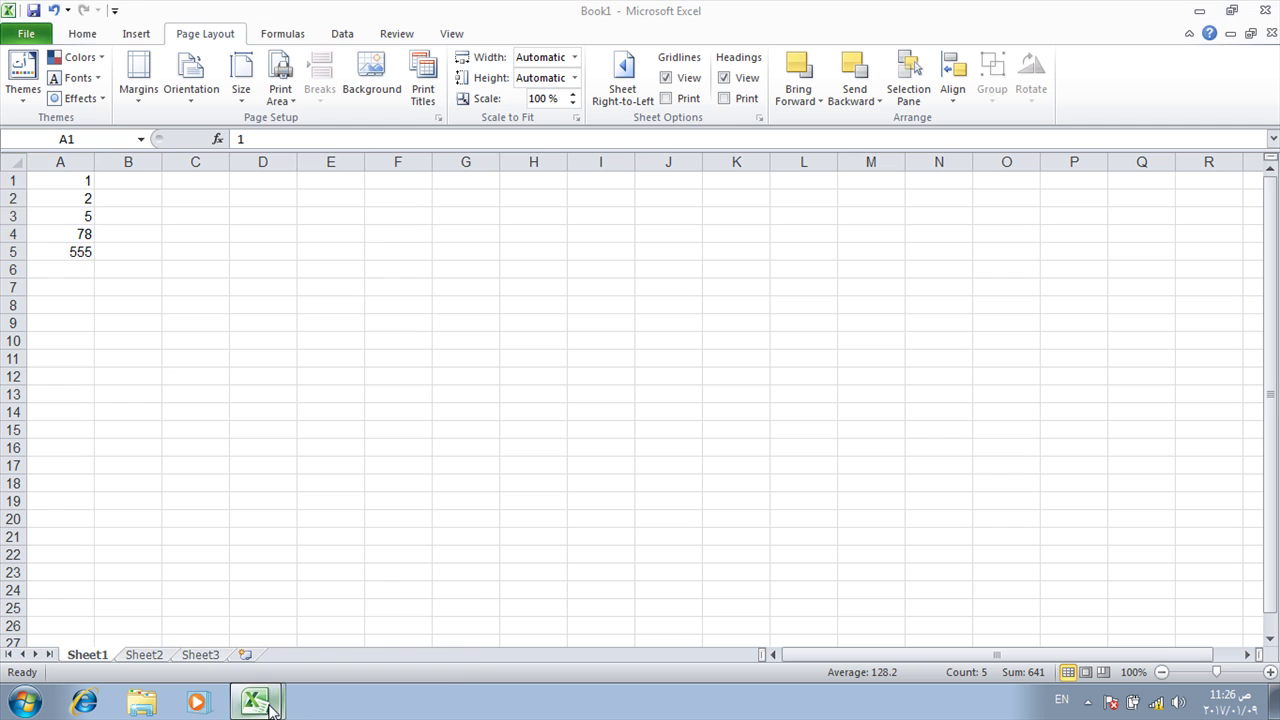
pyautogui.click(320, 651)
pyautogui.click(275, 282)
# Declare Dim Sum As Double at the top of test2.
pyautogui.write('dim ')
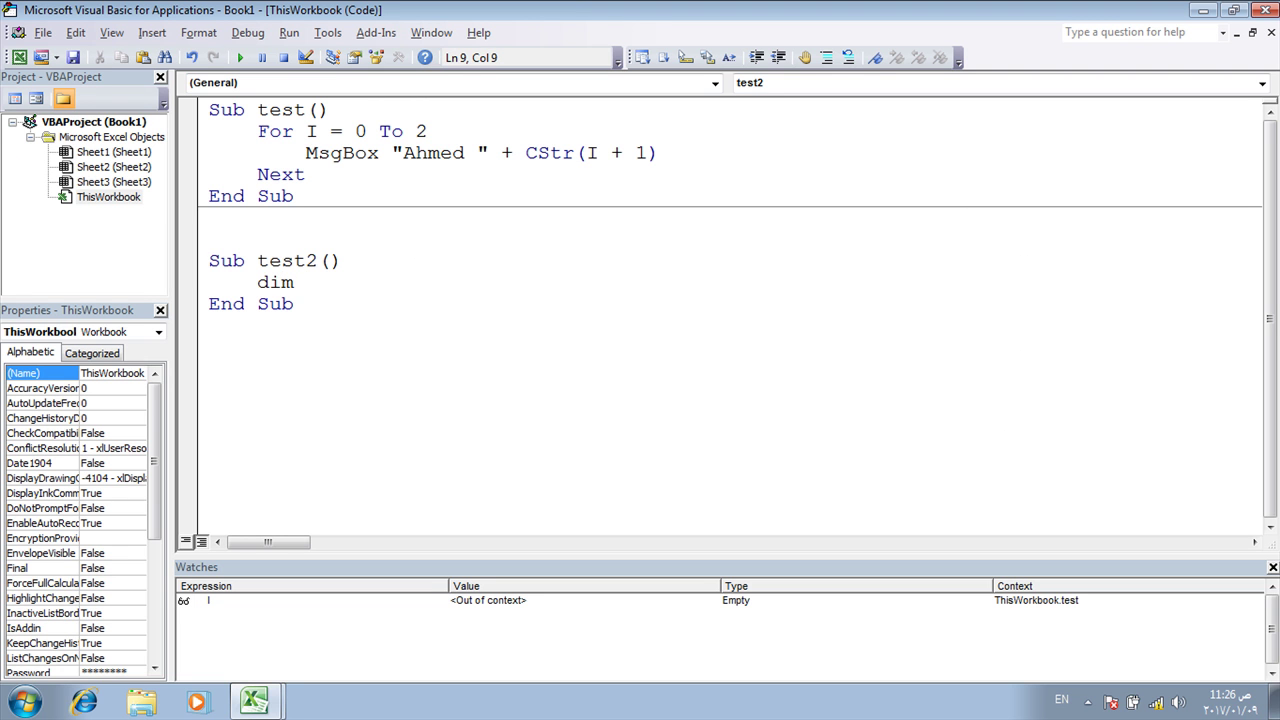
pyautogui.write('Sum as double')
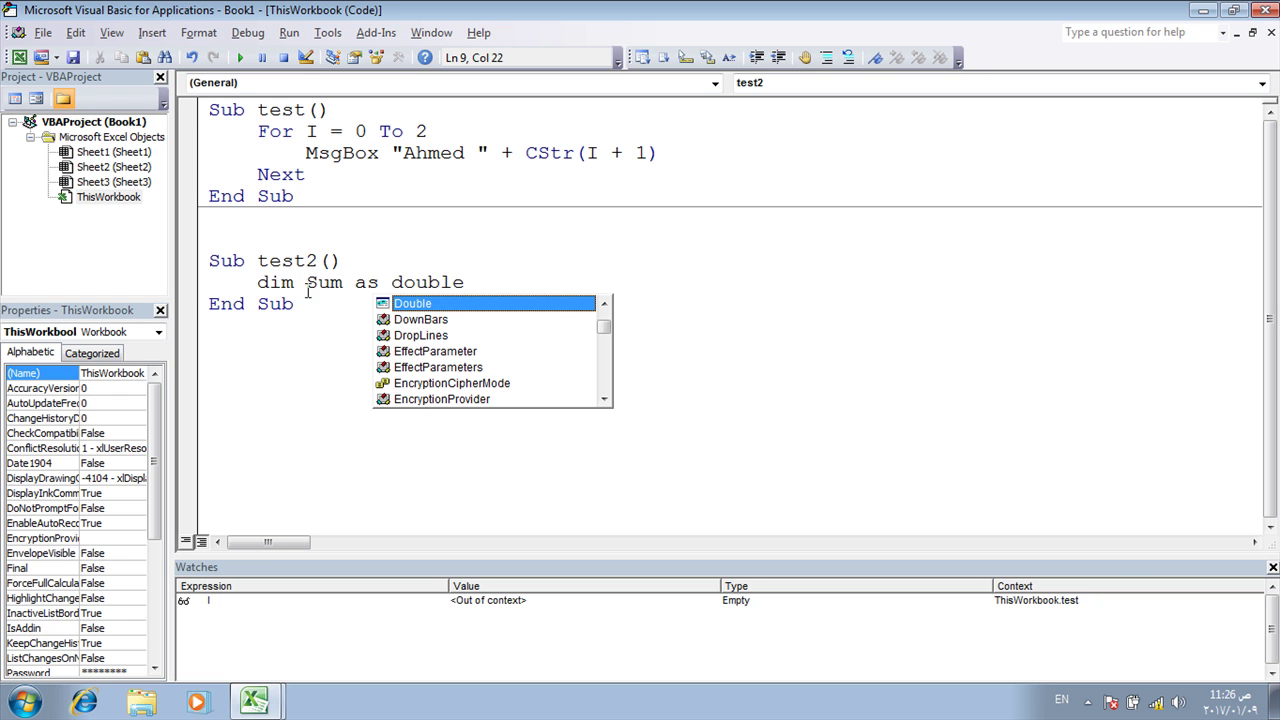
pyautogui.click(275, 325)
pyautogui.click(313, 283)
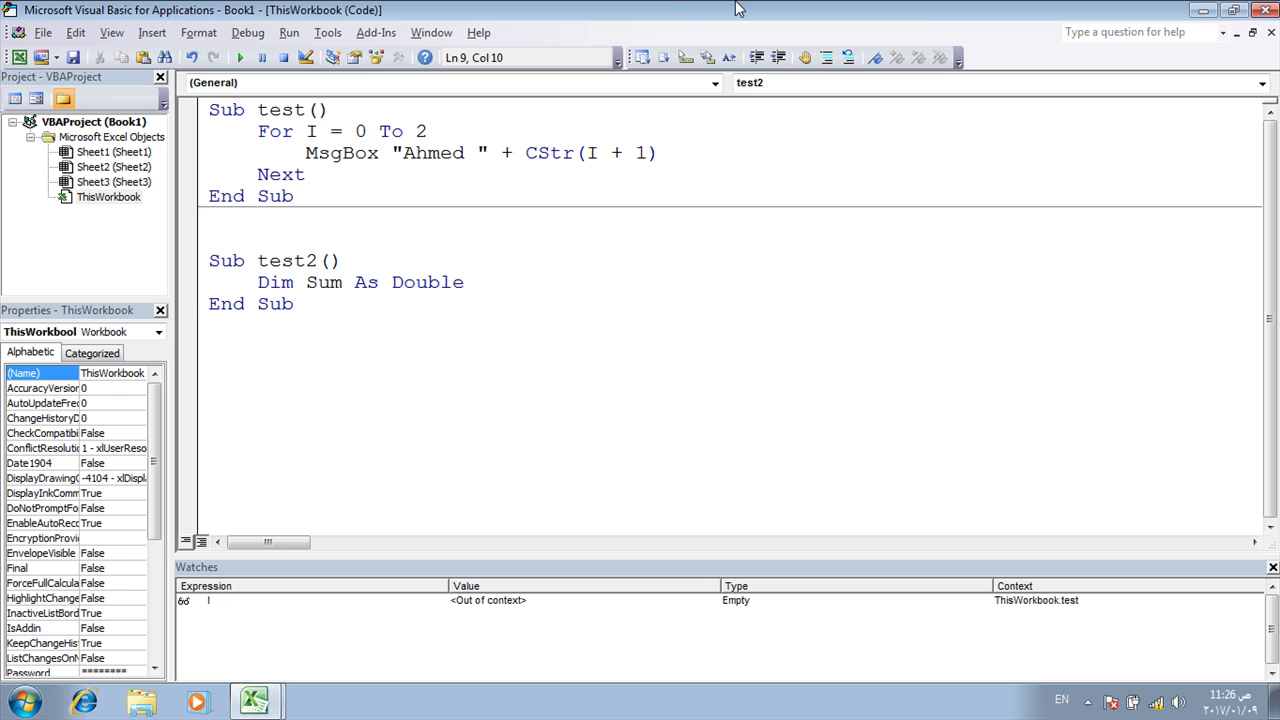
pyautogui.click(476, 284)
# Add the line sum = Sheet1.Cells(1, 1) below the declaration.
pyautogui.press('Return')
pyautogui.write('sum=')
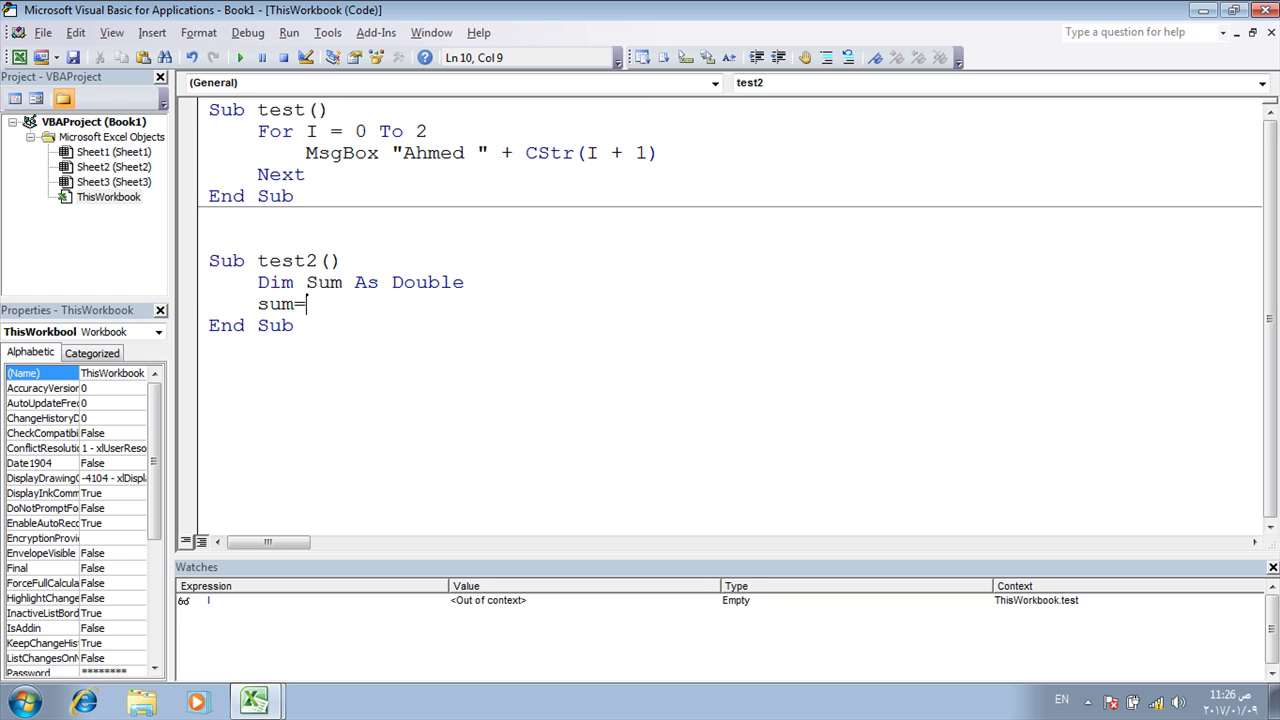
pyautogui.write('she')
pyautogui.hotkey('ctrl', 'space')
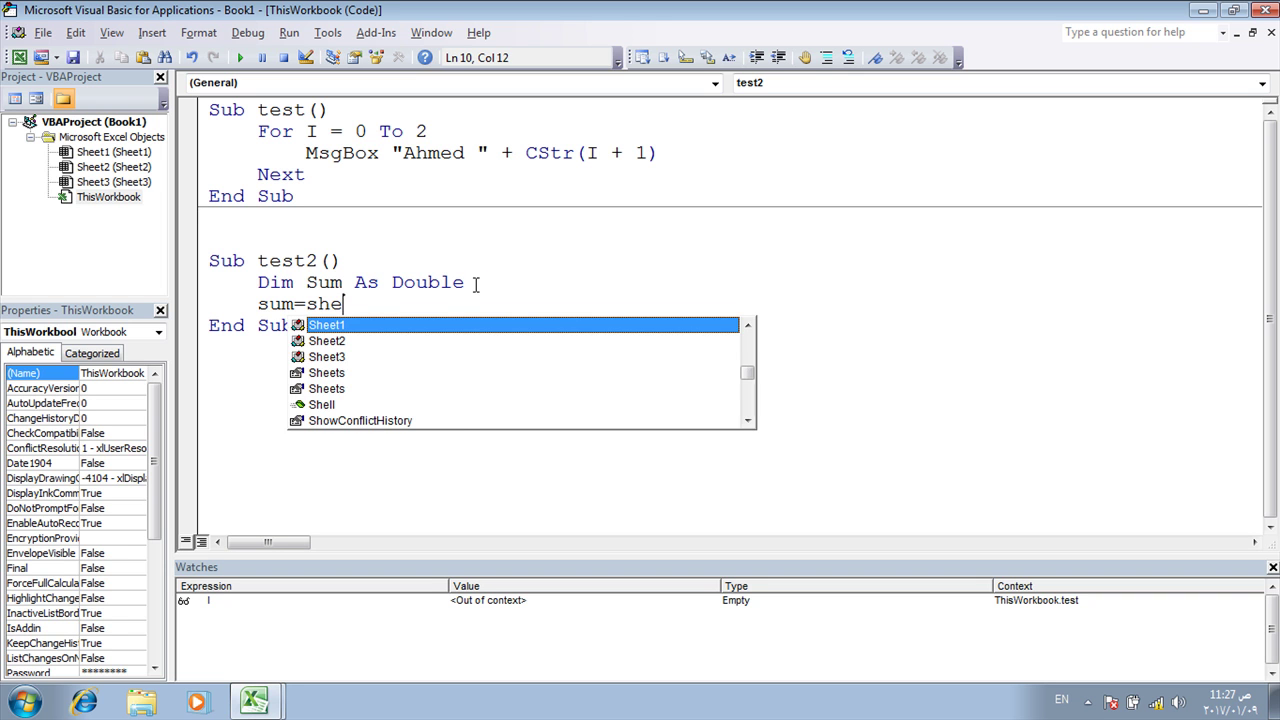
pyautogui.write('.cells')
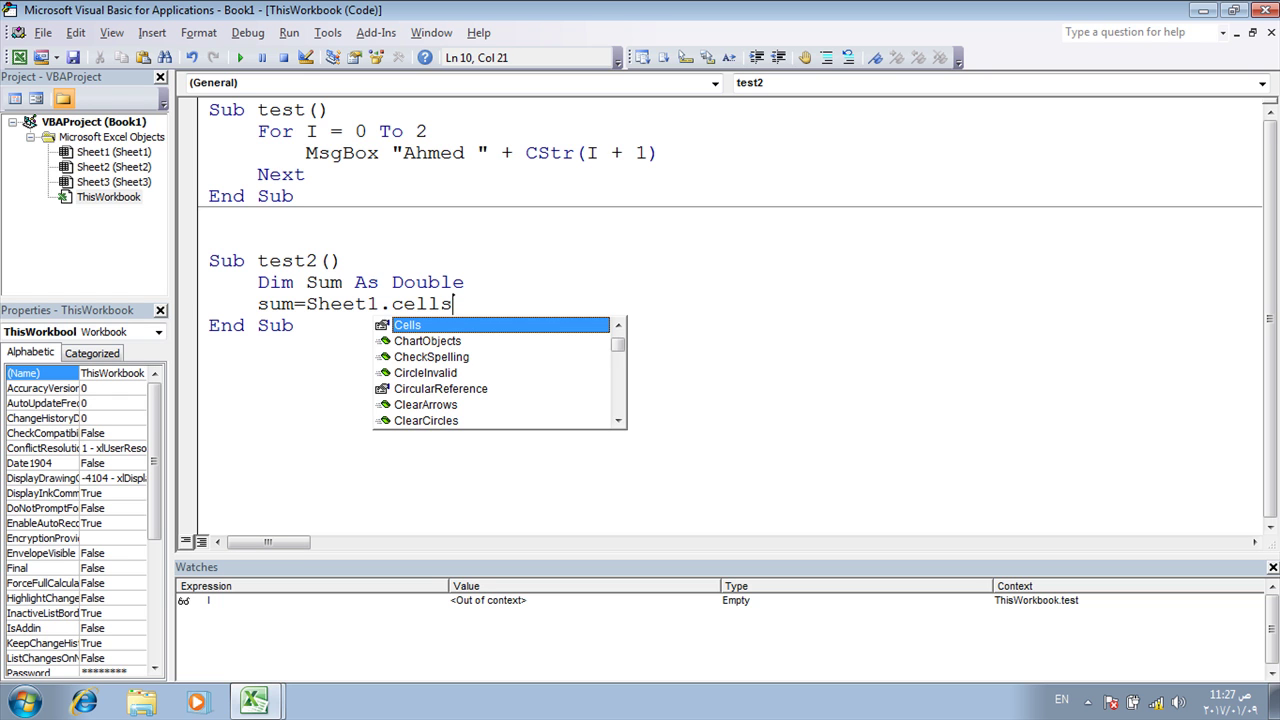
pyautogui.write('(')
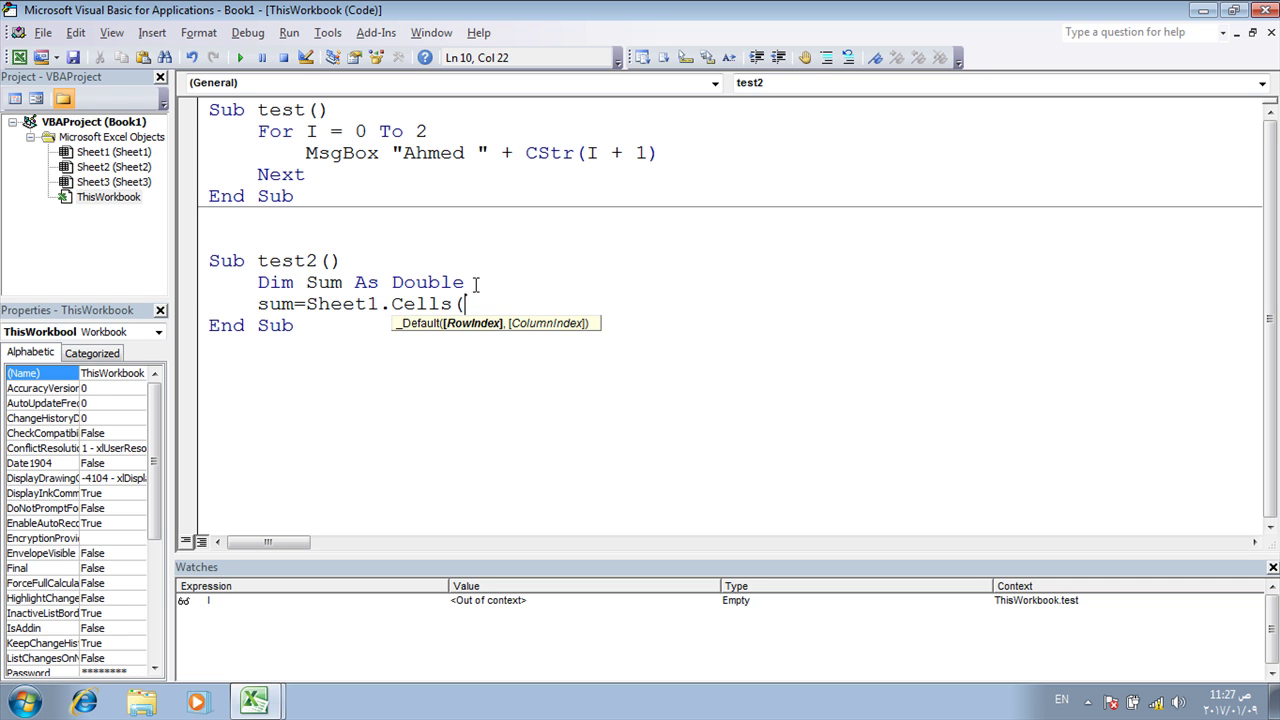
pyautogui.write('0')
pyautogui.press('BackSpace')
pyautogui.write('1')
pyautogui.write(', 1')
pyautogui.write(')')
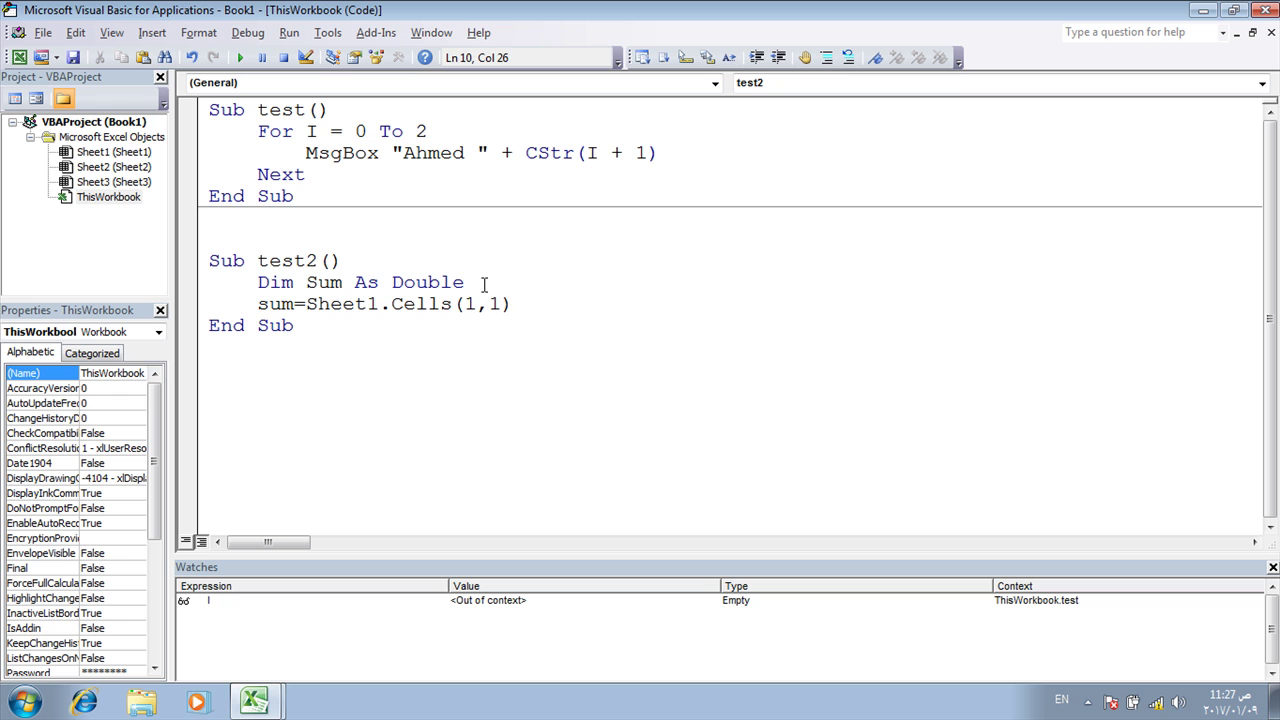
pyautogui.click(411, 372)
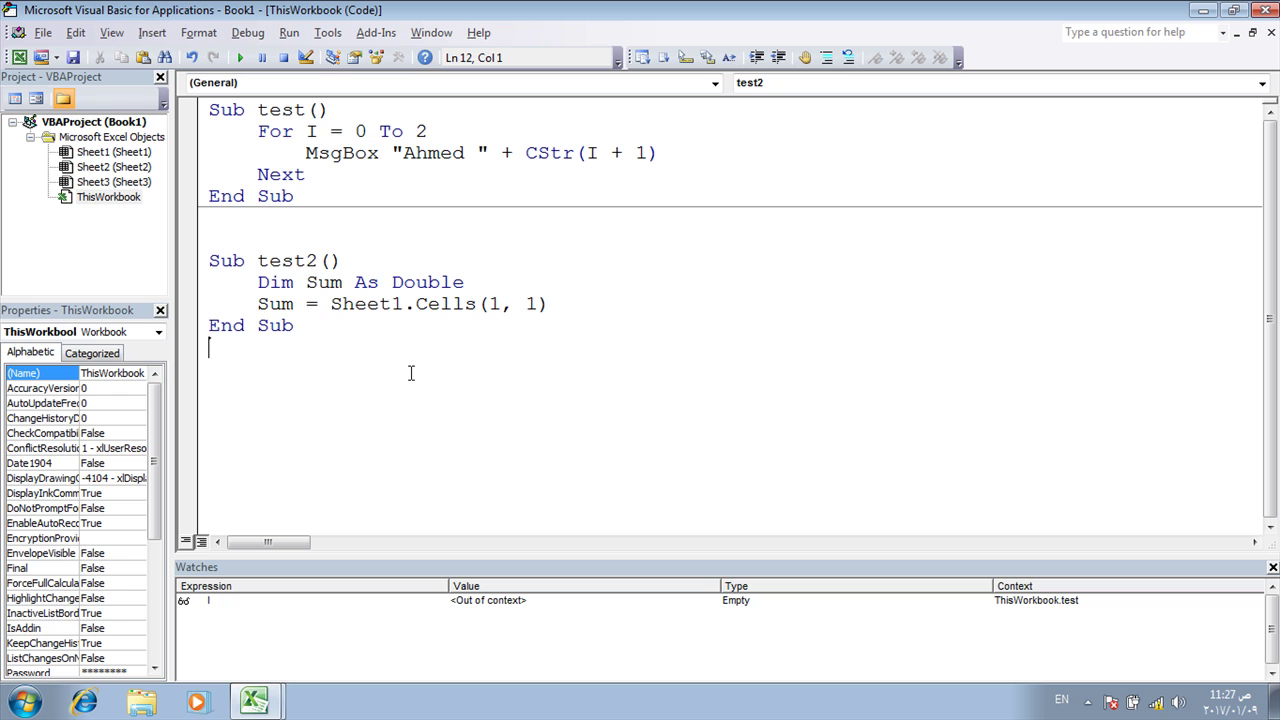
# Append .Value so the line reads Sum = Sheet1.Cells(1, 1).Value.
pyautogui.click(196, 312)
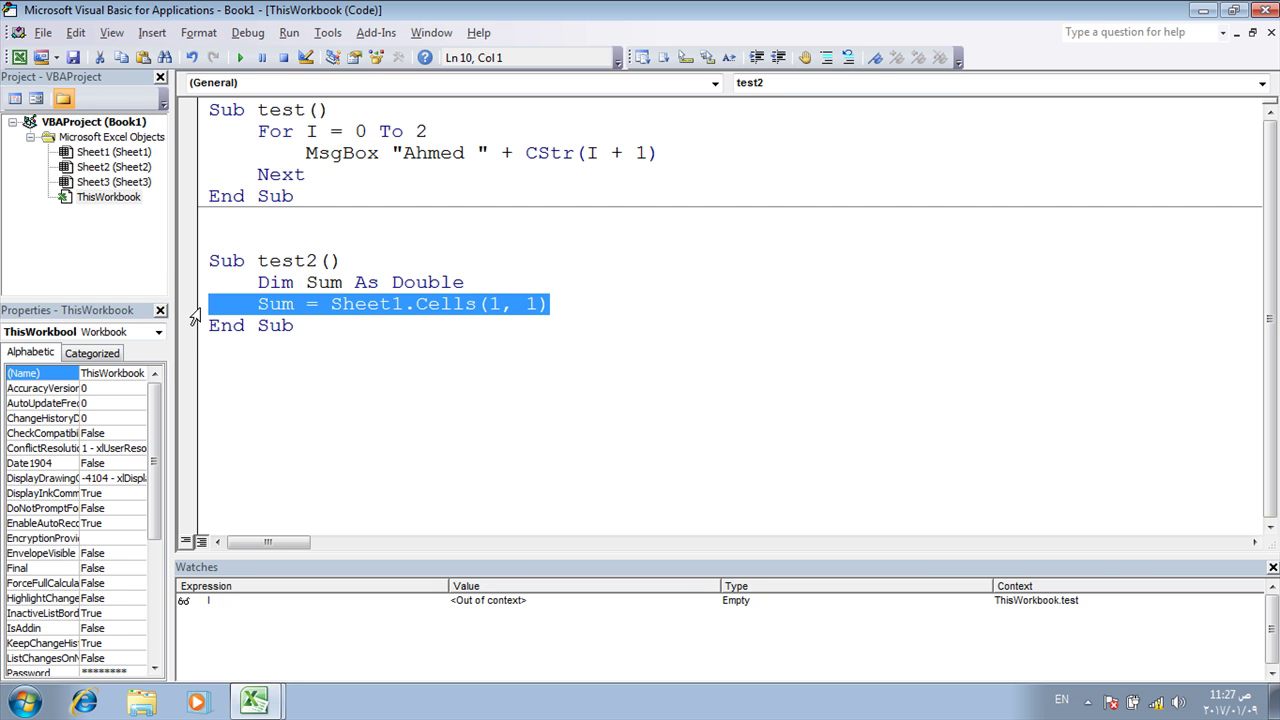
pyautogui.click(202, 310)
pyautogui.click(575, 306)
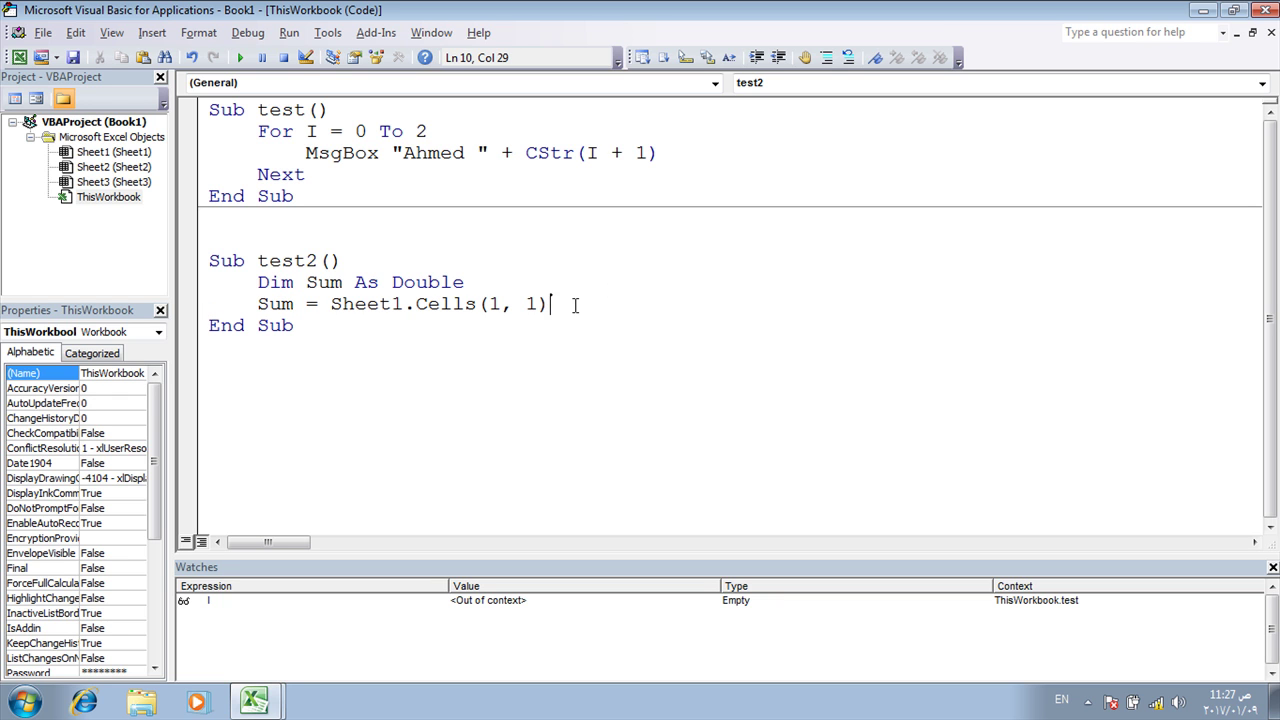
pyautogui.write('.value')
pyautogui.click(353, 347)
# Add a Sum = Sum + line reusing the Sheet1.Cells(1, 1).Value expression.
pyautogui.click(660, 304)
pyautogui.press('Return')
pyautogui.write('sum=sum+')
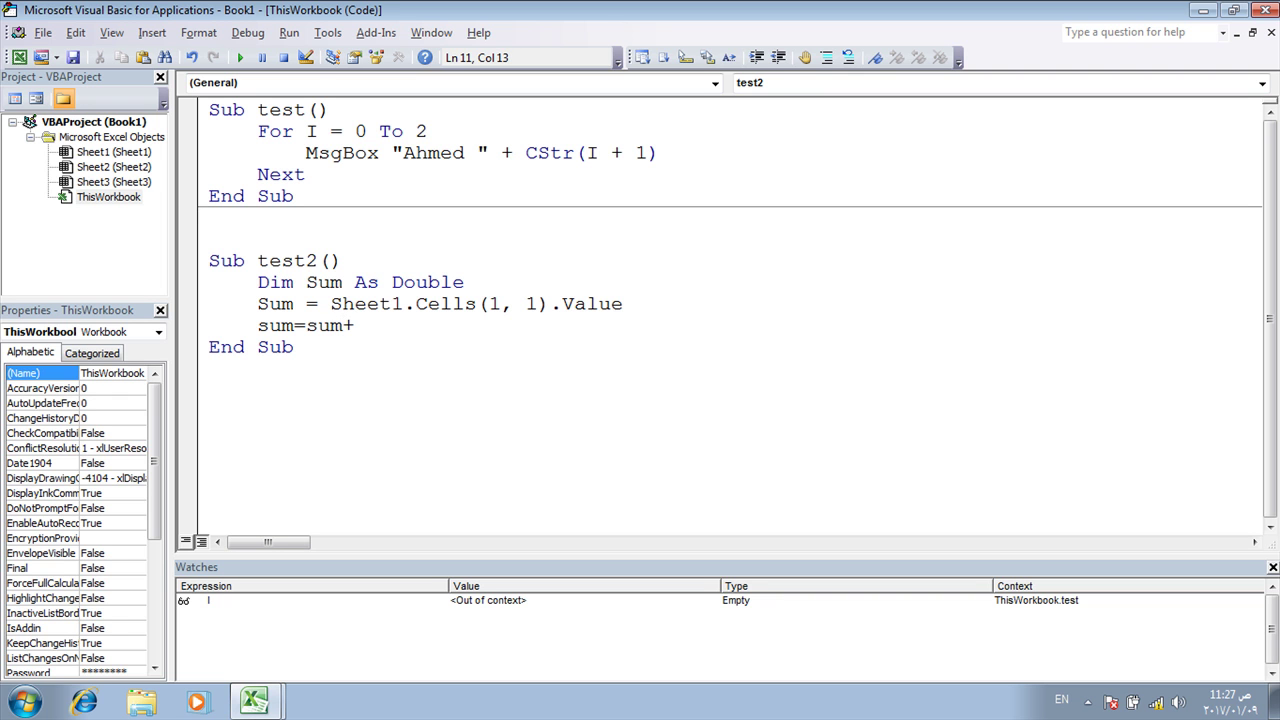
pyautogui.click(394, 305)
pyautogui.click(619, 420)
pyautogui.moveTo(333, 304)
pyautogui.mouseDown()
pyautogui.moveTo(614, 291)
pyautogui.moveTo(636, 309)
pyautogui.mouseUp()
pyautogui.hotkey('ctrl', 'c')
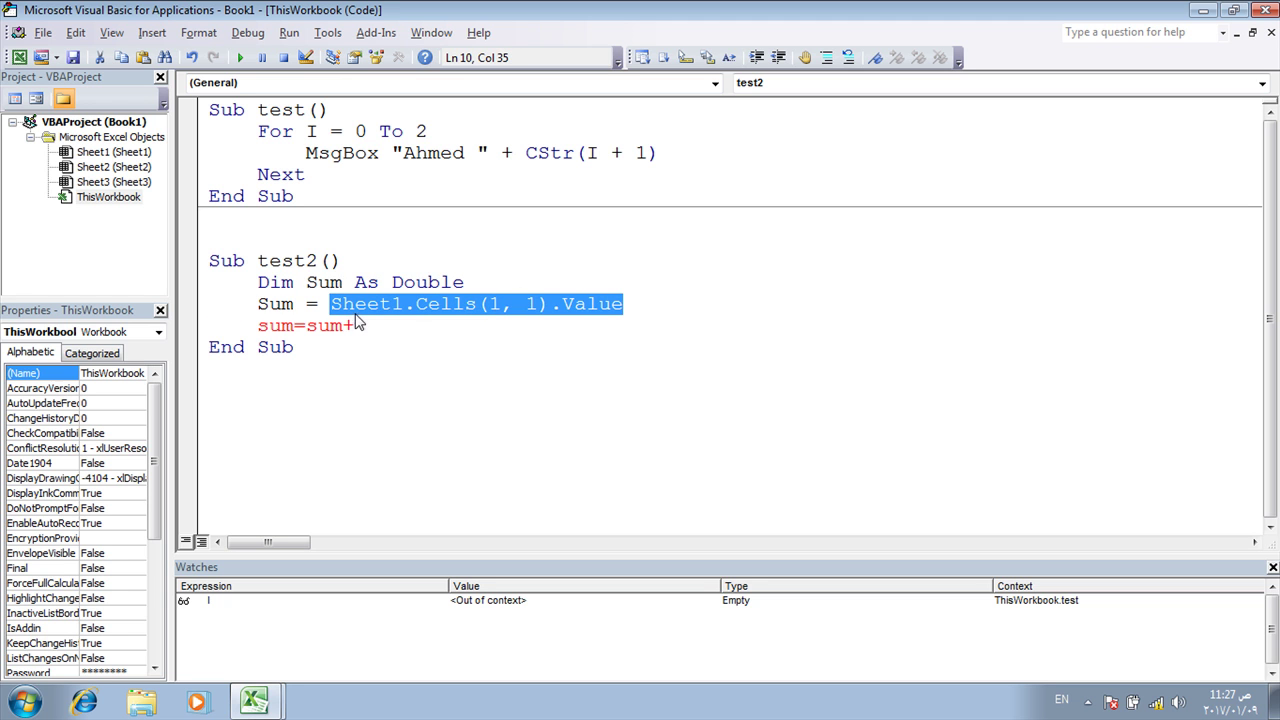
pyautogui.click(365, 327)
pyautogui.hotkey('ctrl', 'v')
pyautogui.click(410, 348)
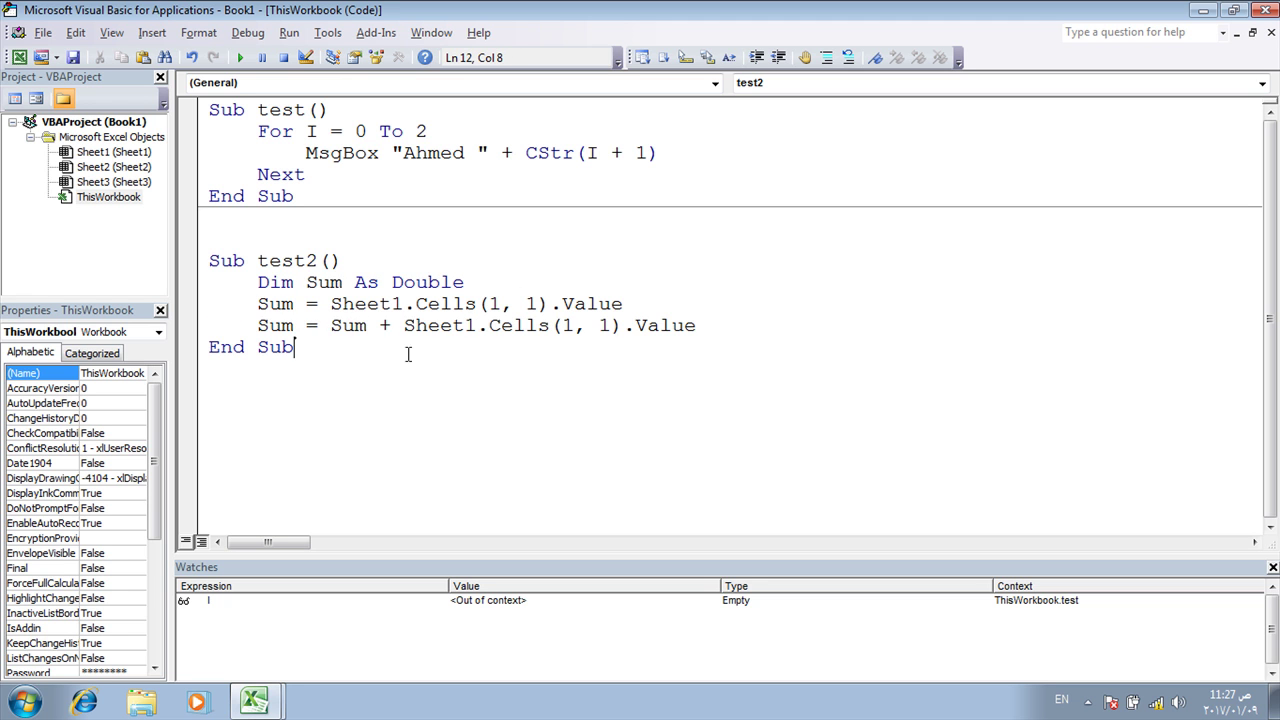
# Change the new line's row number so it adds Sheet1.Cells(2, 1).Value.
pyautogui.click(604, 329)
pyautogui.doubleClick(604, 329)
pyautogui.click(569, 326)
pyautogui.doubleClick(568, 326)
pyautogui.write('2')
pyautogui.press('Down')
pyautogui.press('Down')
pyautogui.click(196, 326)
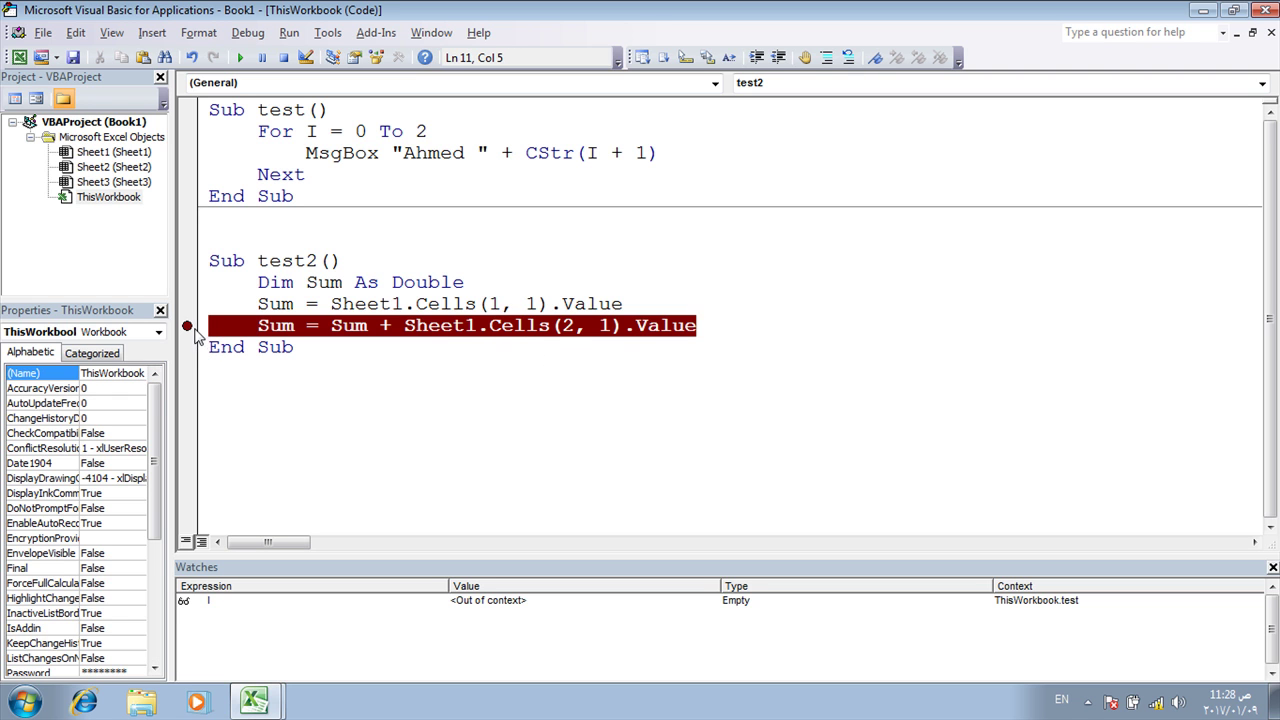
pyautogui.click(196, 332)
# Add a MsgBox Sum line, then switch to the worksheet and select A1.
pyautogui.click(736, 329)
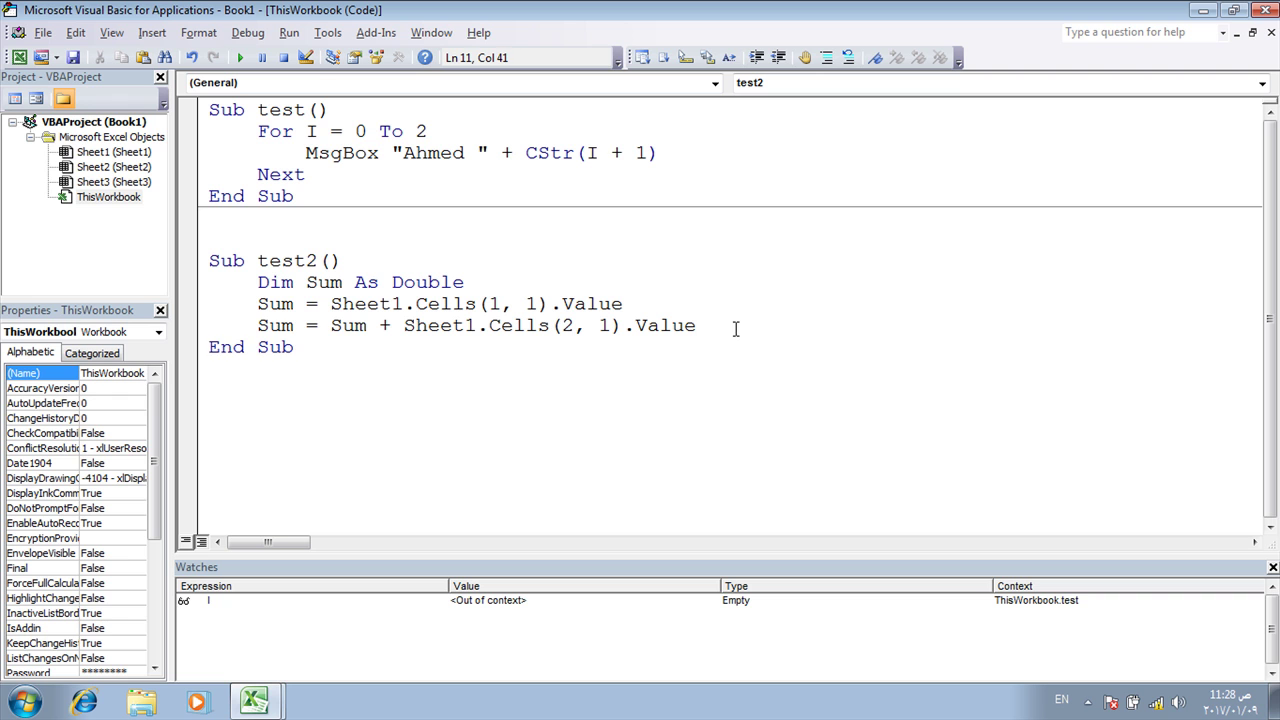
pyautogui.press('Return')
pyautogui.write('msgb')
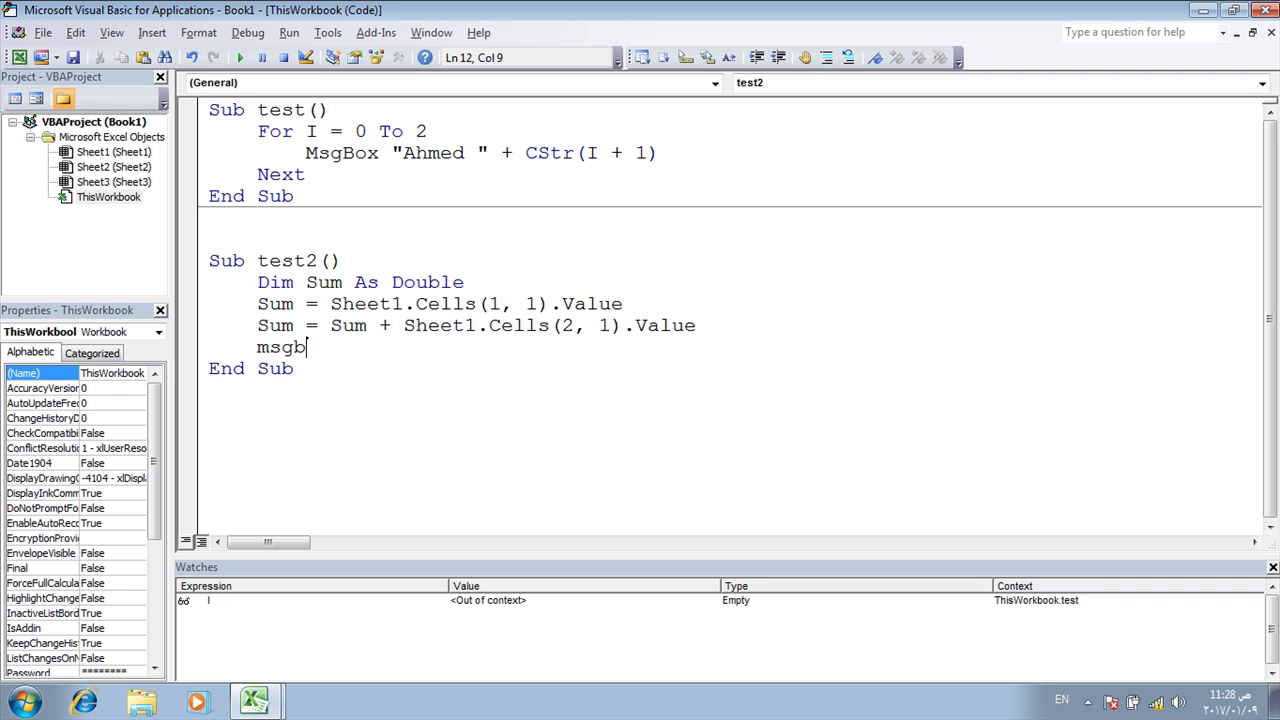
pyautogui.write('ox sum')
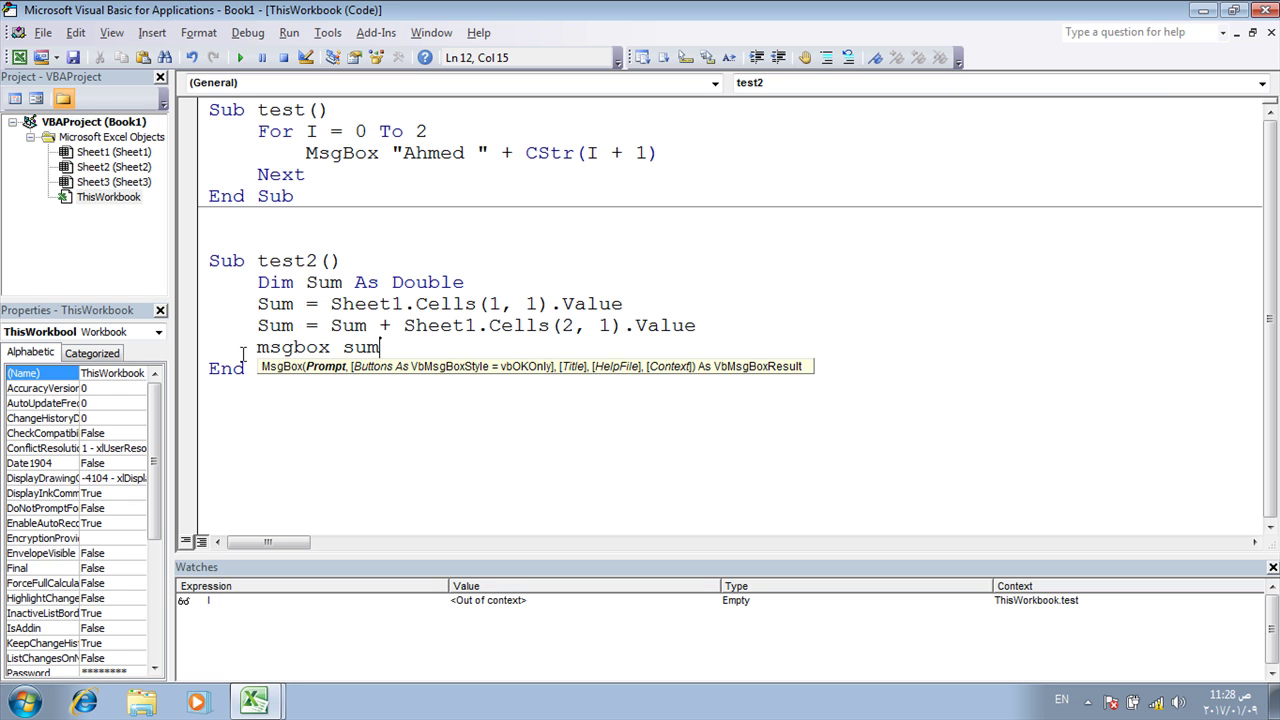
pyautogui.click(319, 303)
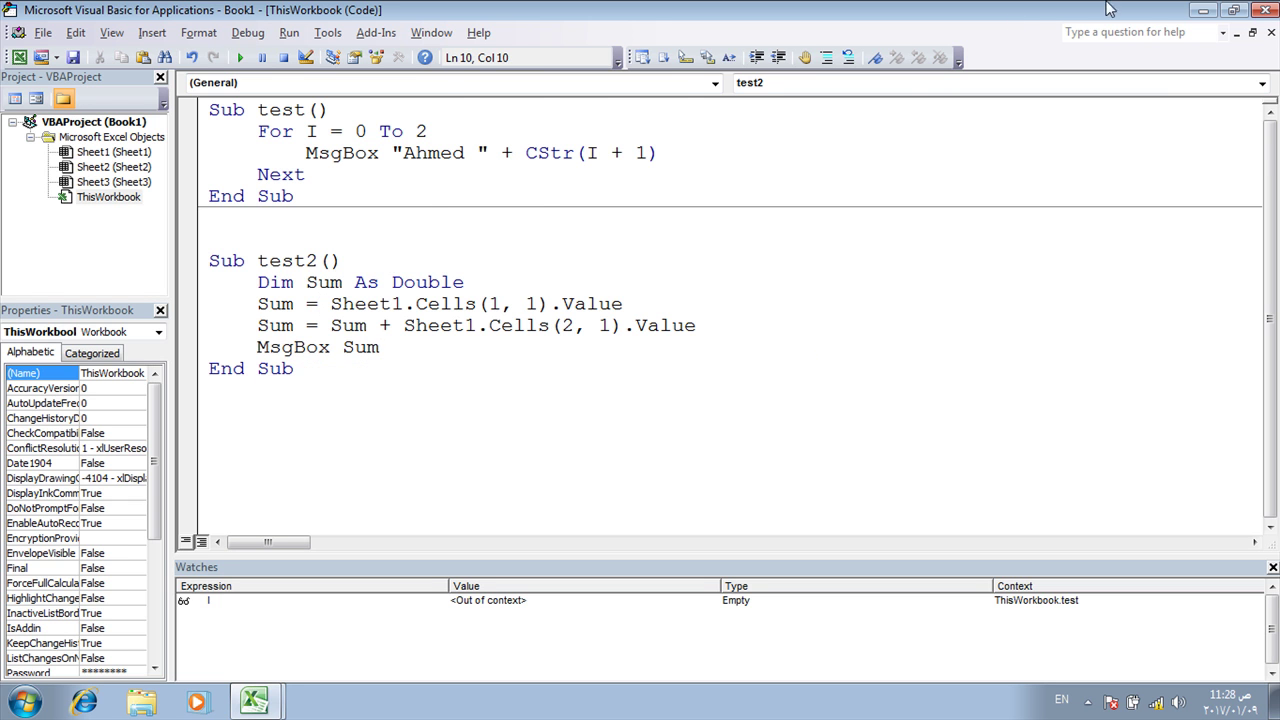
pyautogui.click(1203, 10)
pyautogui.click(80, 180)
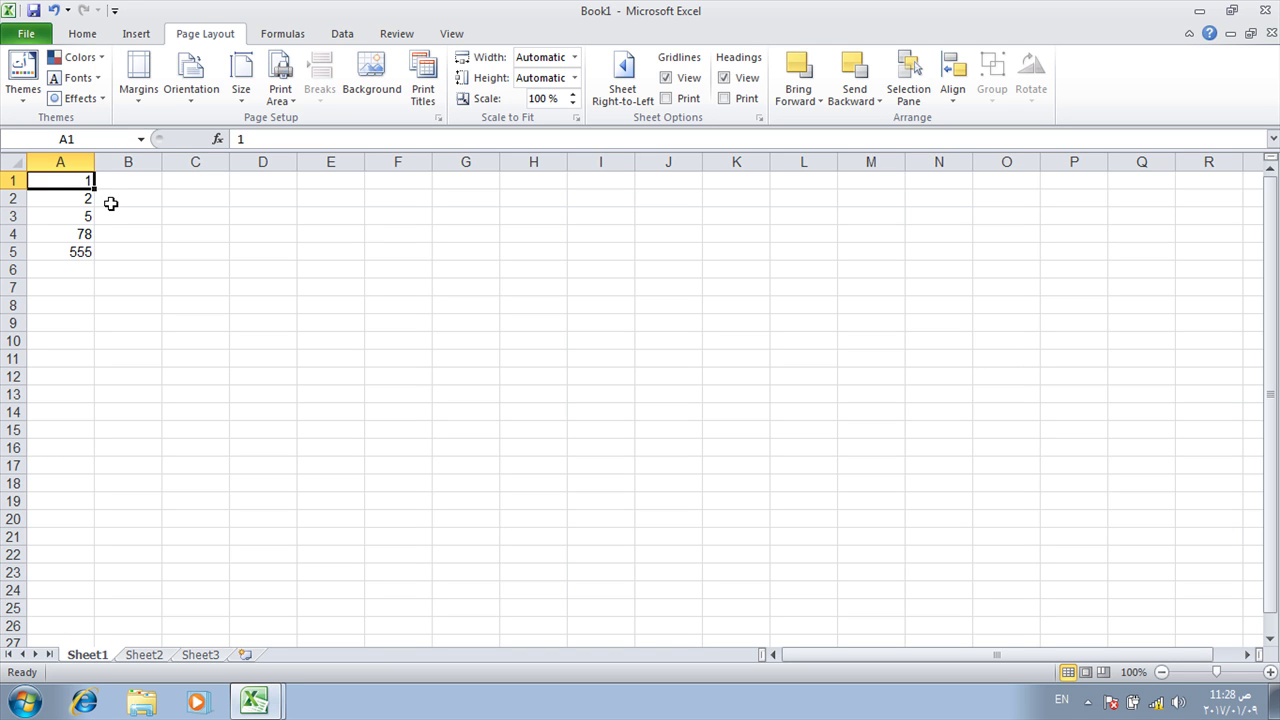
# Check cells A1 and A2, then bring the VBA editor back with the caret in test2.
pyautogui.click(109, 202)
pyautogui.click(71, 200)
pyautogui.click(88, 181)
pyautogui.moveTo(251, 706)
pyautogui.click(372, 652)
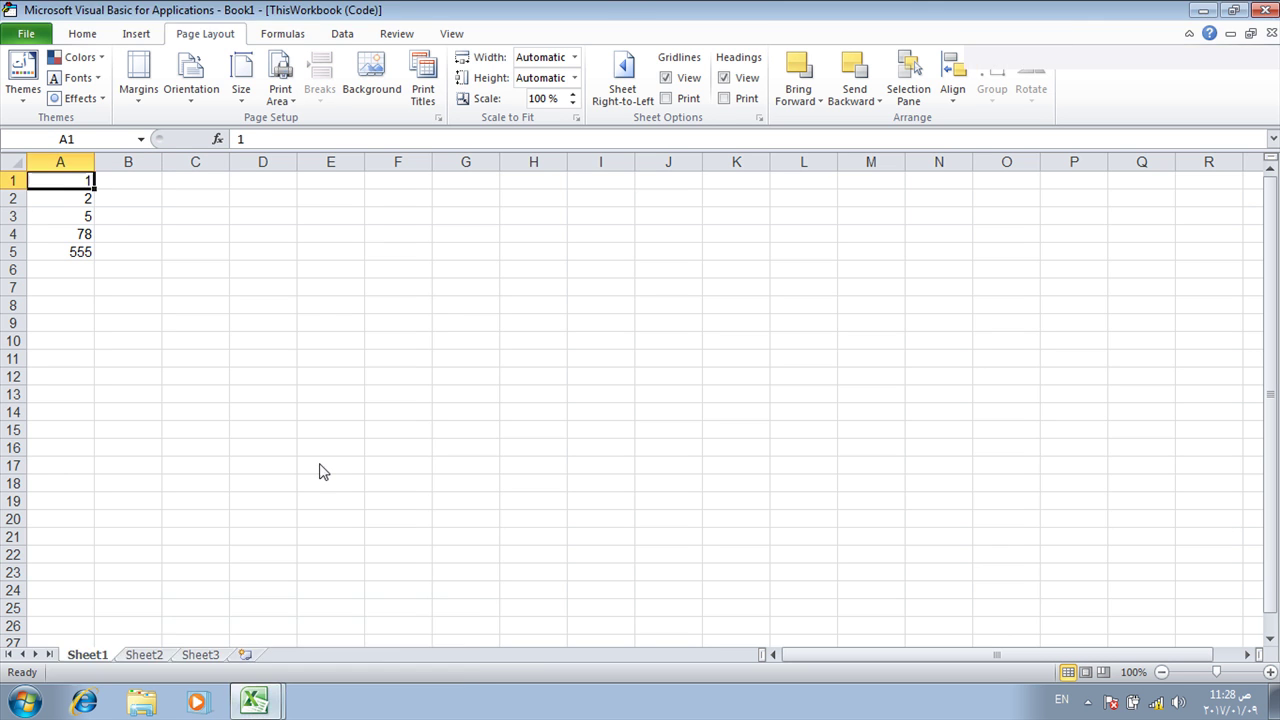
pyautogui.press('Left')
pyautogui.press('Left')
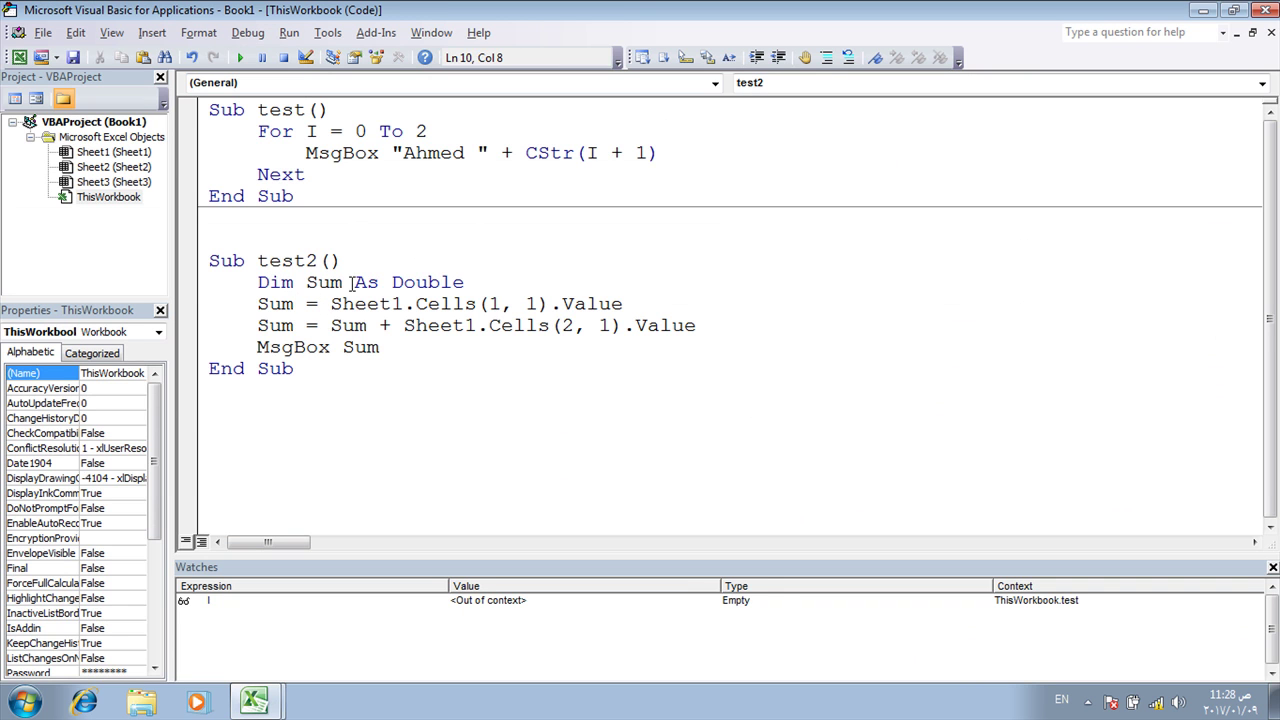
# Start stepping through test2 and add a watch on Sum.
pyautogui.press('F8')
pyautogui.press('F8')
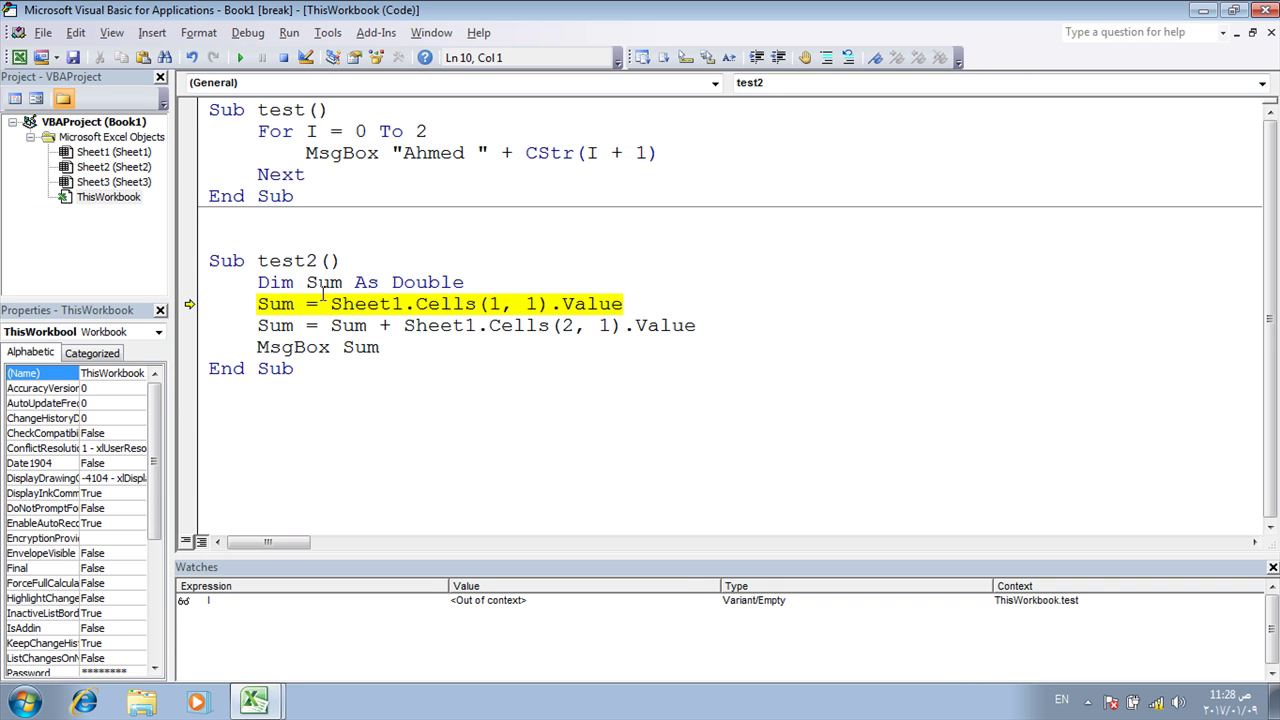
pyautogui.moveTo(325, 290)
pyautogui.doubleClick(320, 284)
pyautogui.rightClick(320, 285)
pyautogui.click(371, 406)
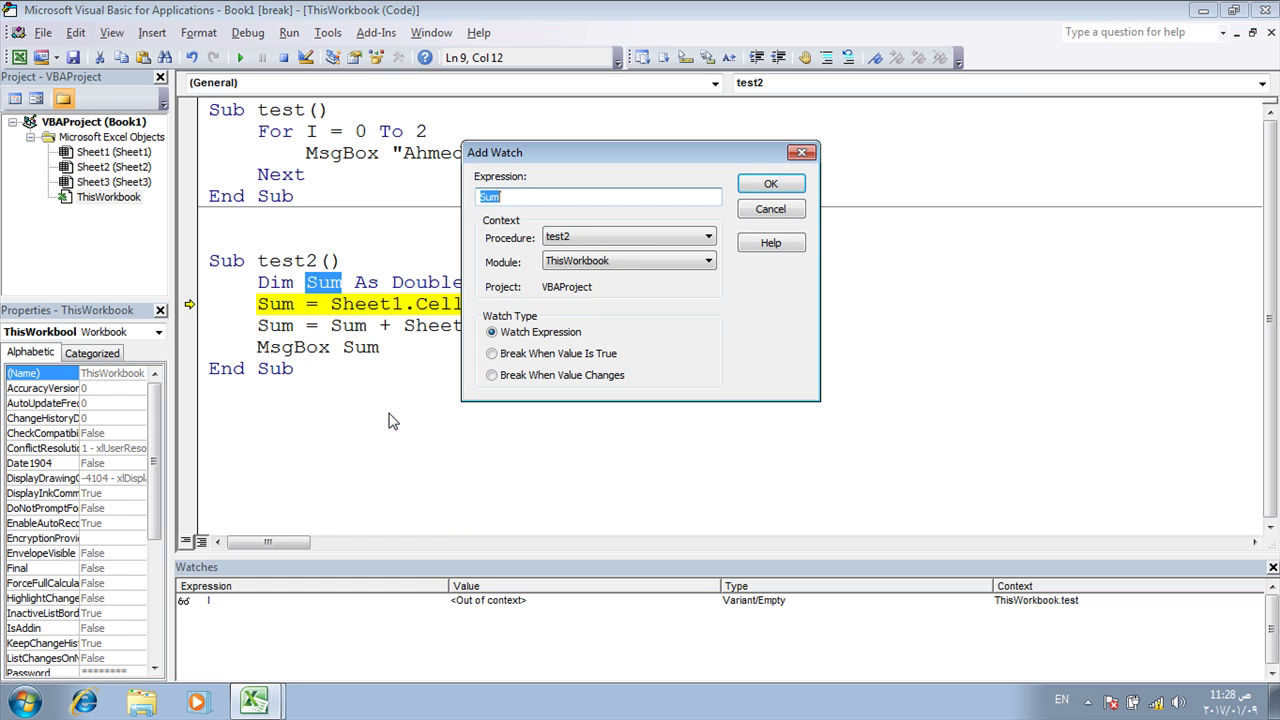
pyautogui.click(776, 183)
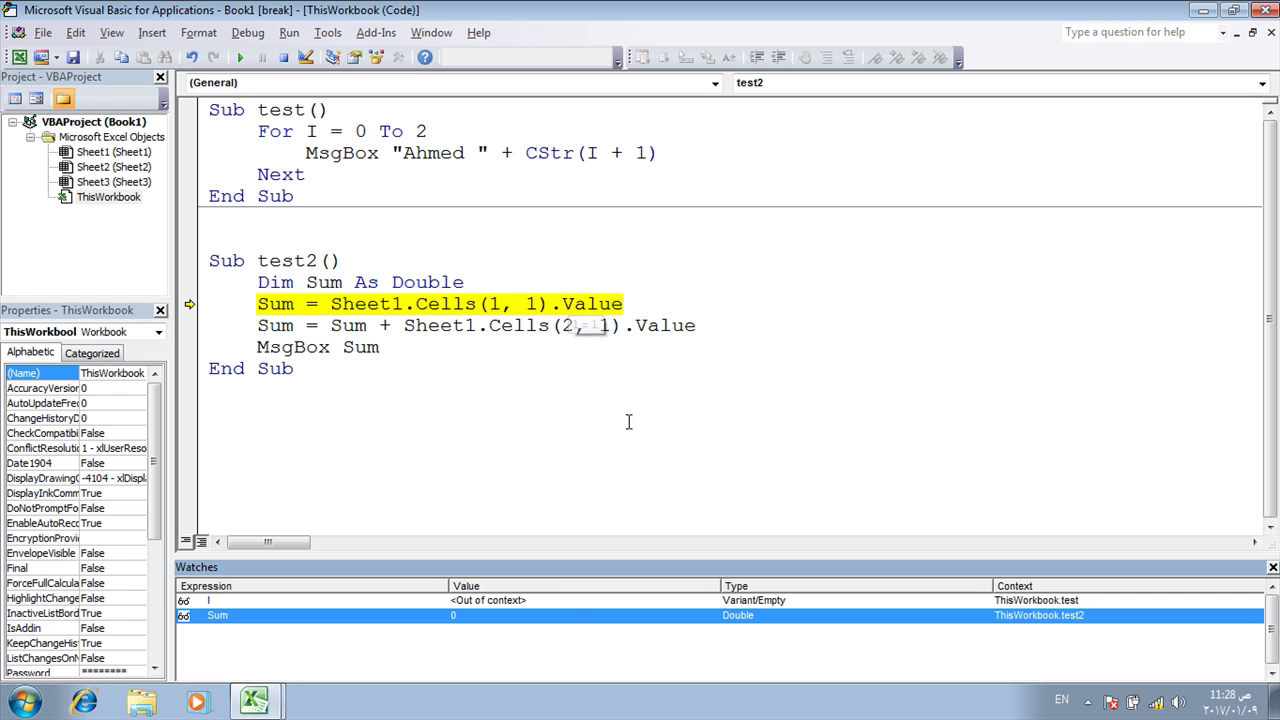
# Step through both assignments, continue to the end, and acknowledge the total of 3.
pyautogui.press('F8')
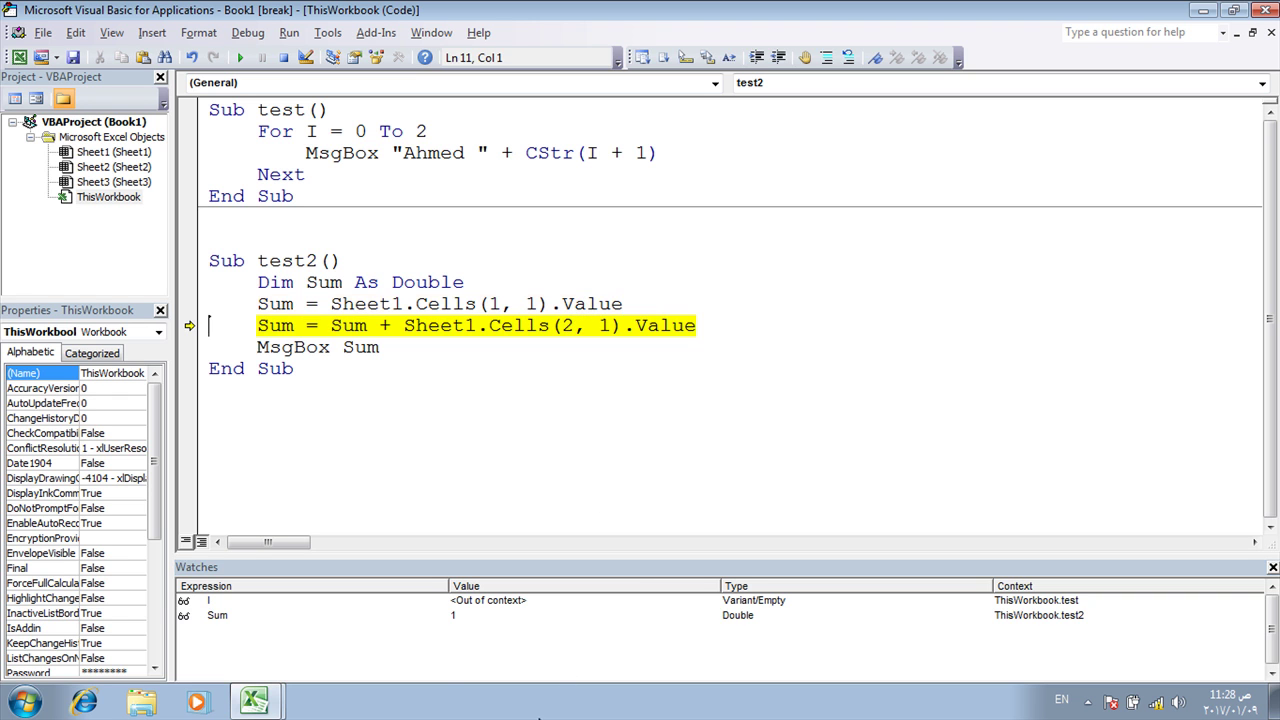
pyautogui.moveTo(266, 300)
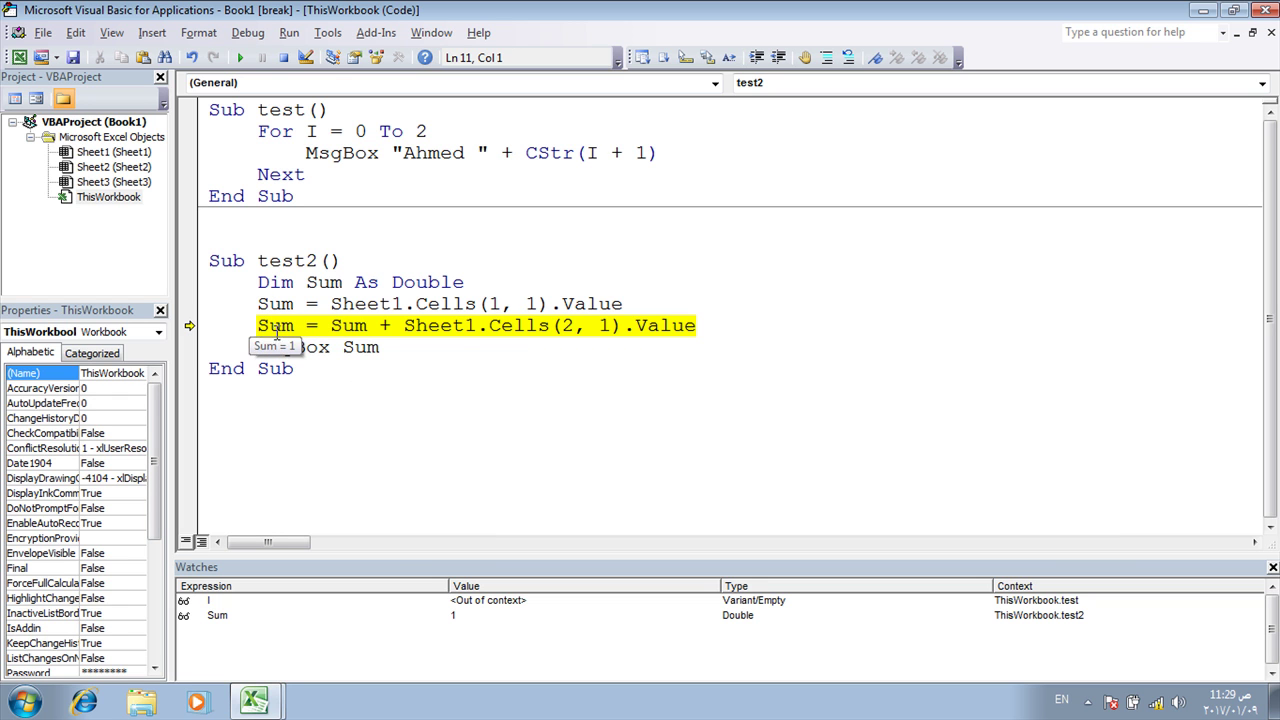
pyautogui.moveTo(353, 318)
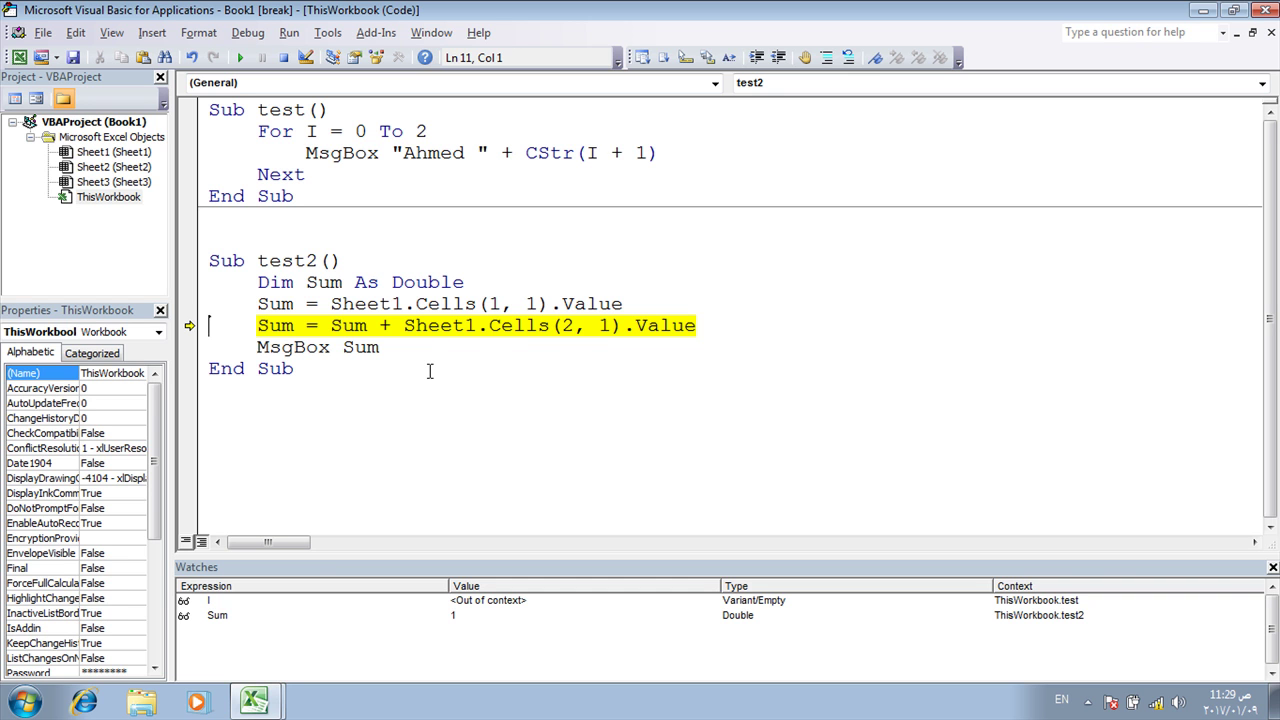
pyautogui.press('F8')
pyautogui.moveTo(286, 326)
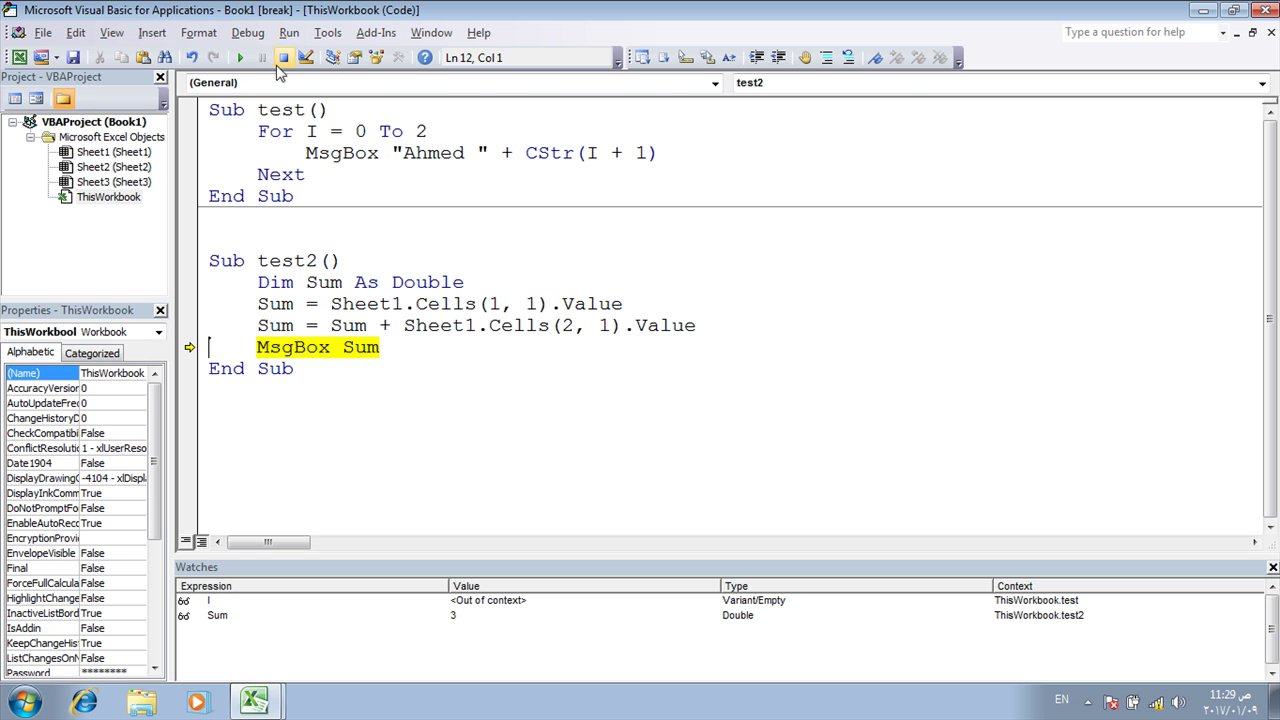
pyautogui.click(247, 59)
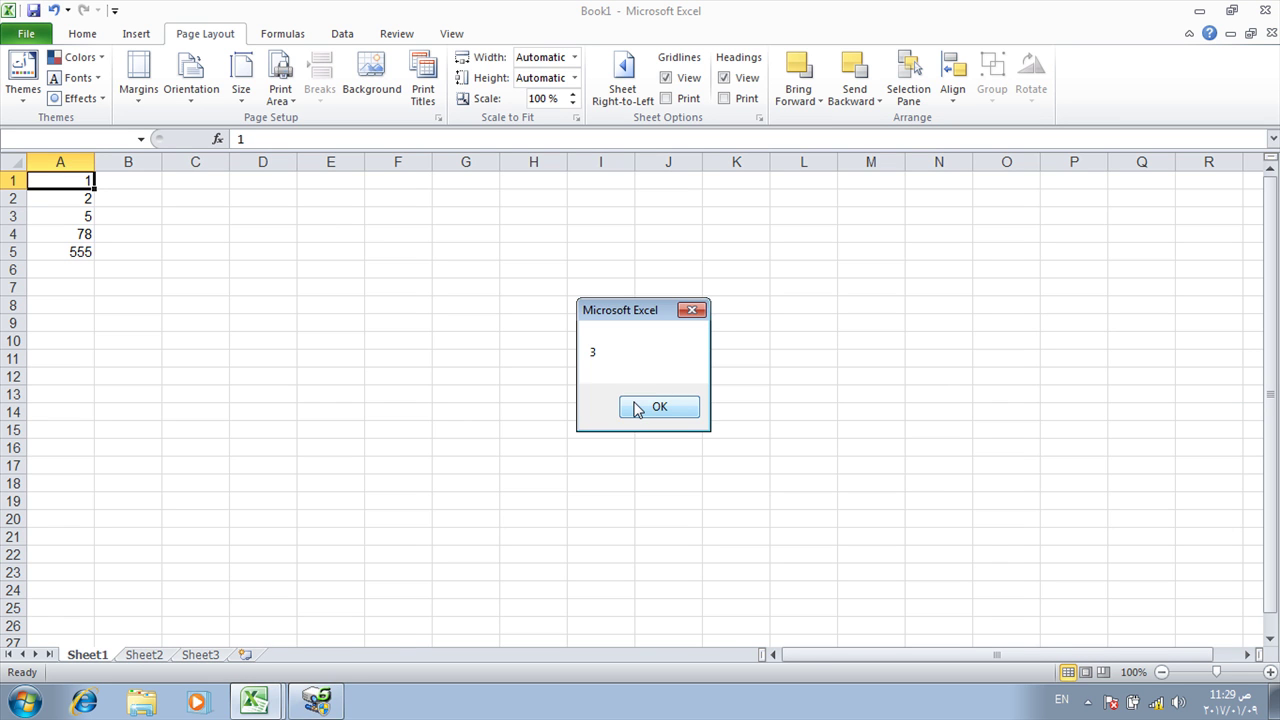
pyautogui.click(637, 410)
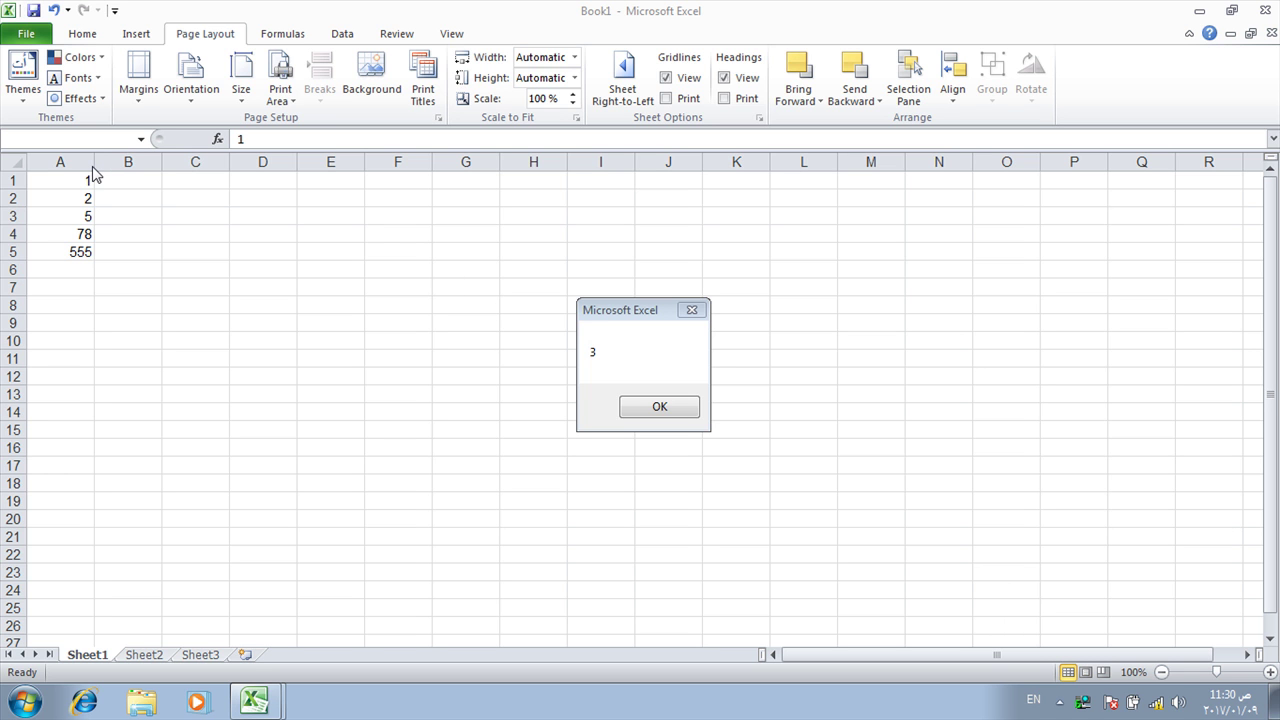
pyautogui.click(657, 408)
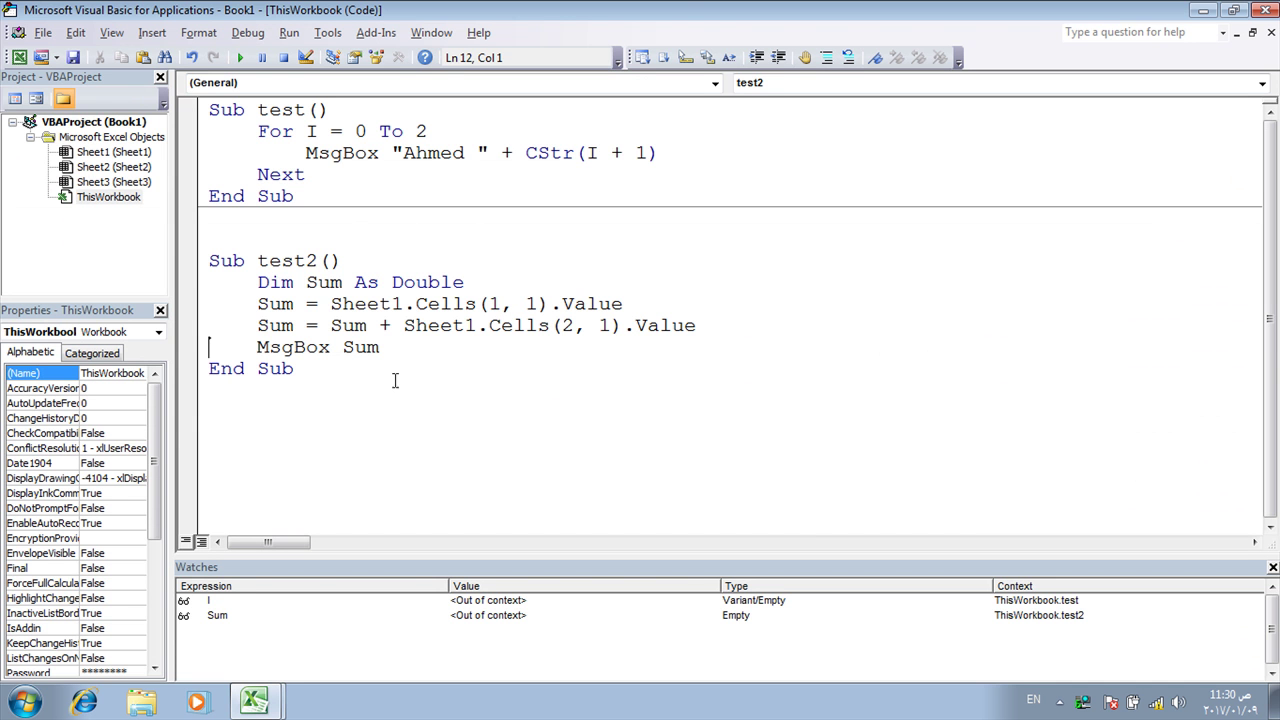
# Prefix line 10's Sheet1 addition with 'Sum +' so it accumulates into Sum.
pyautogui.doubleClick(341, 283)
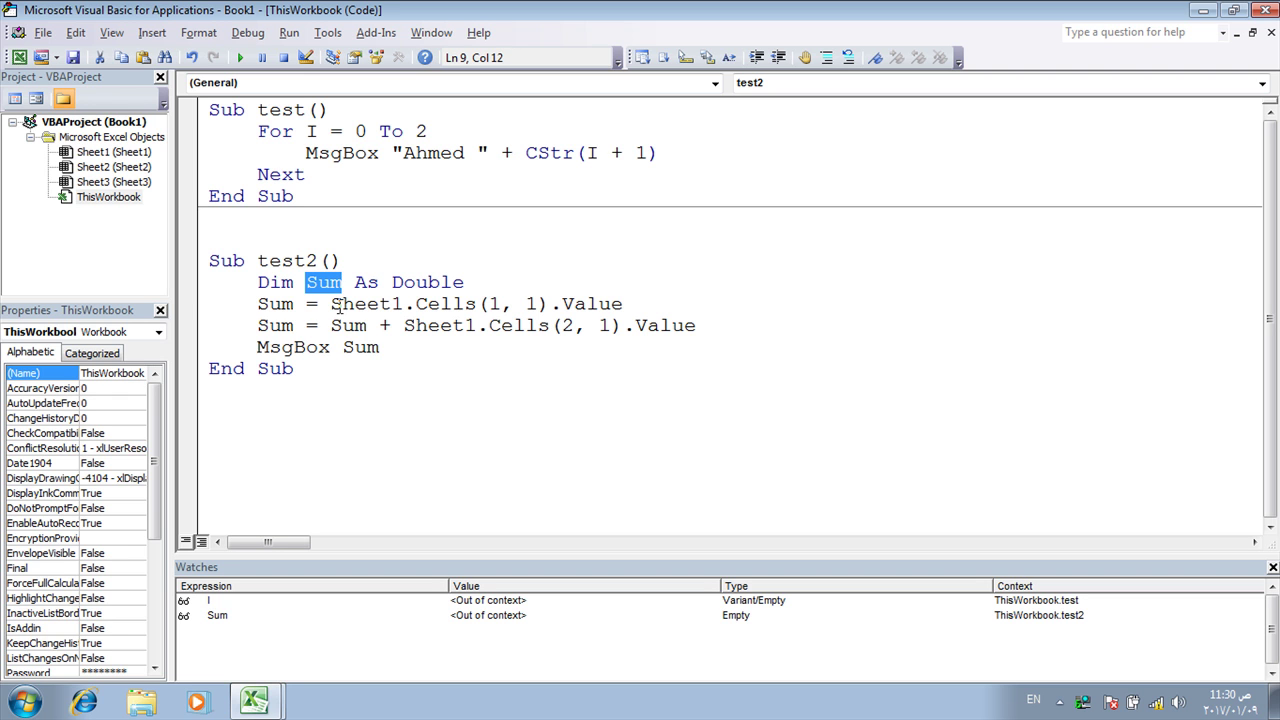
pyautogui.click(333, 303)
pyautogui.write('Sum+')
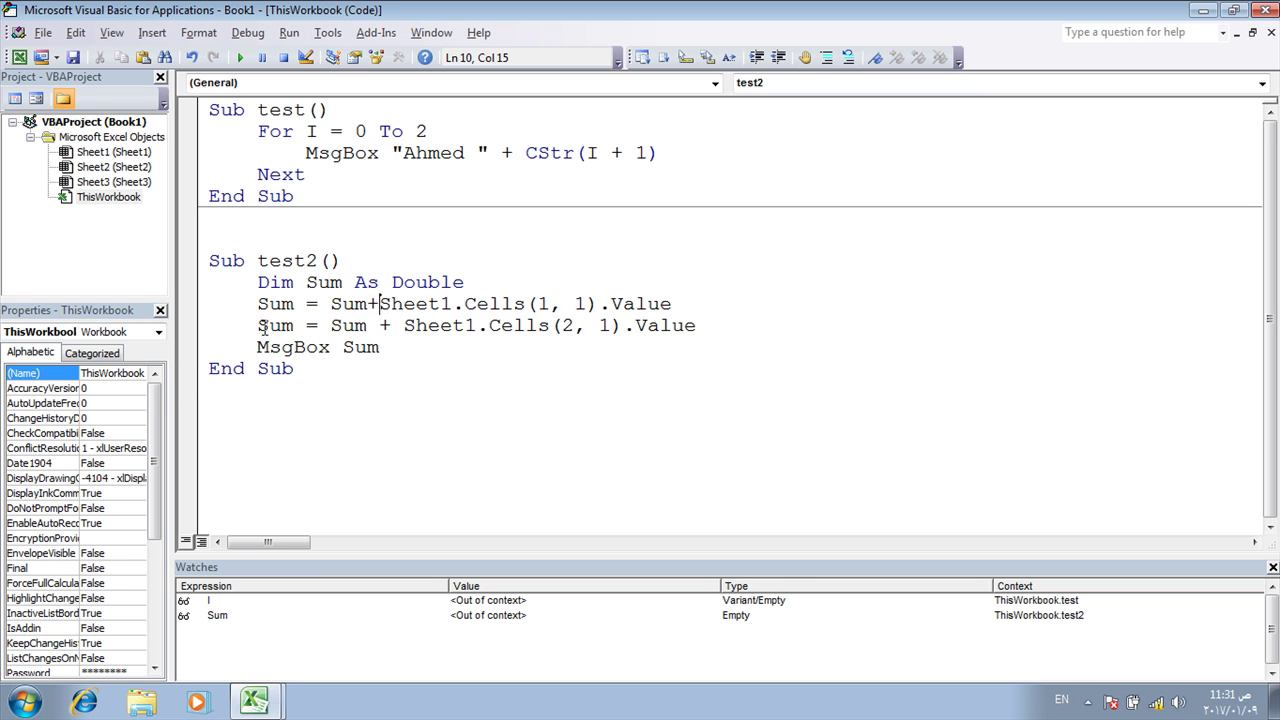
pyautogui.click(386, 348)
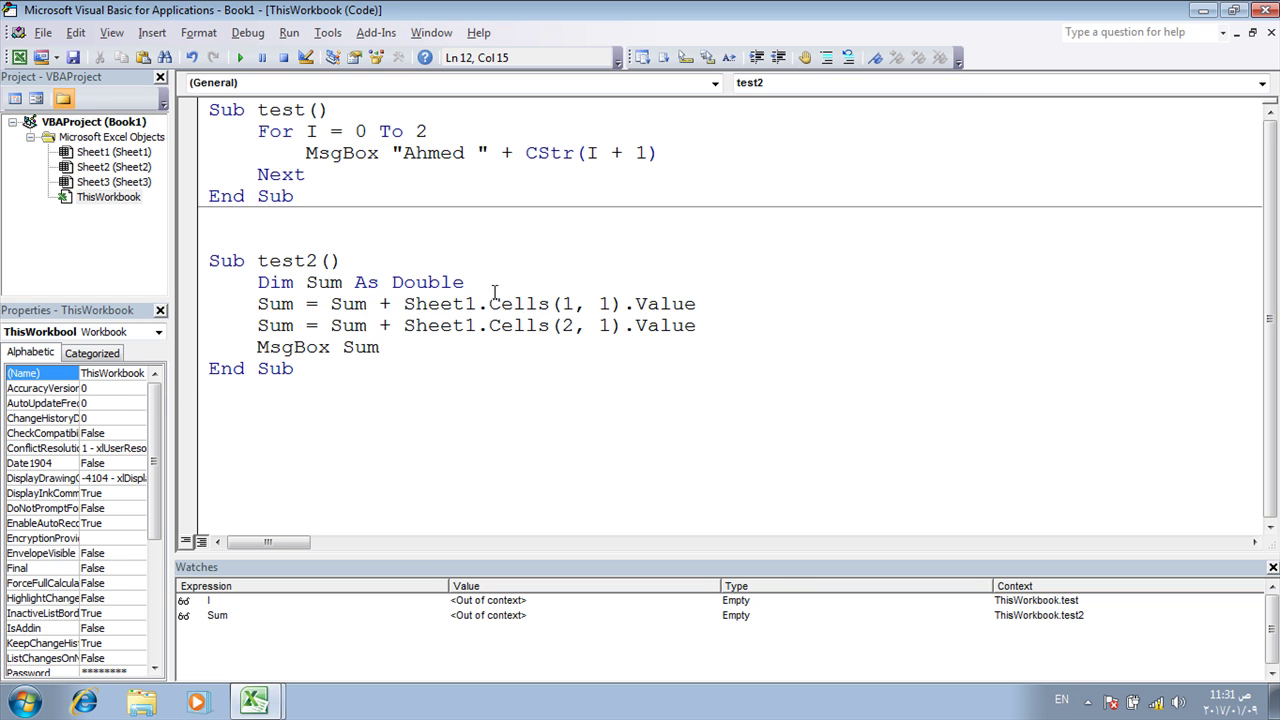
pyautogui.click(358, 312)
# Duplicate the Cells(2, 1) addition line and change the copy's row to 3.
pyautogui.click(196, 330)
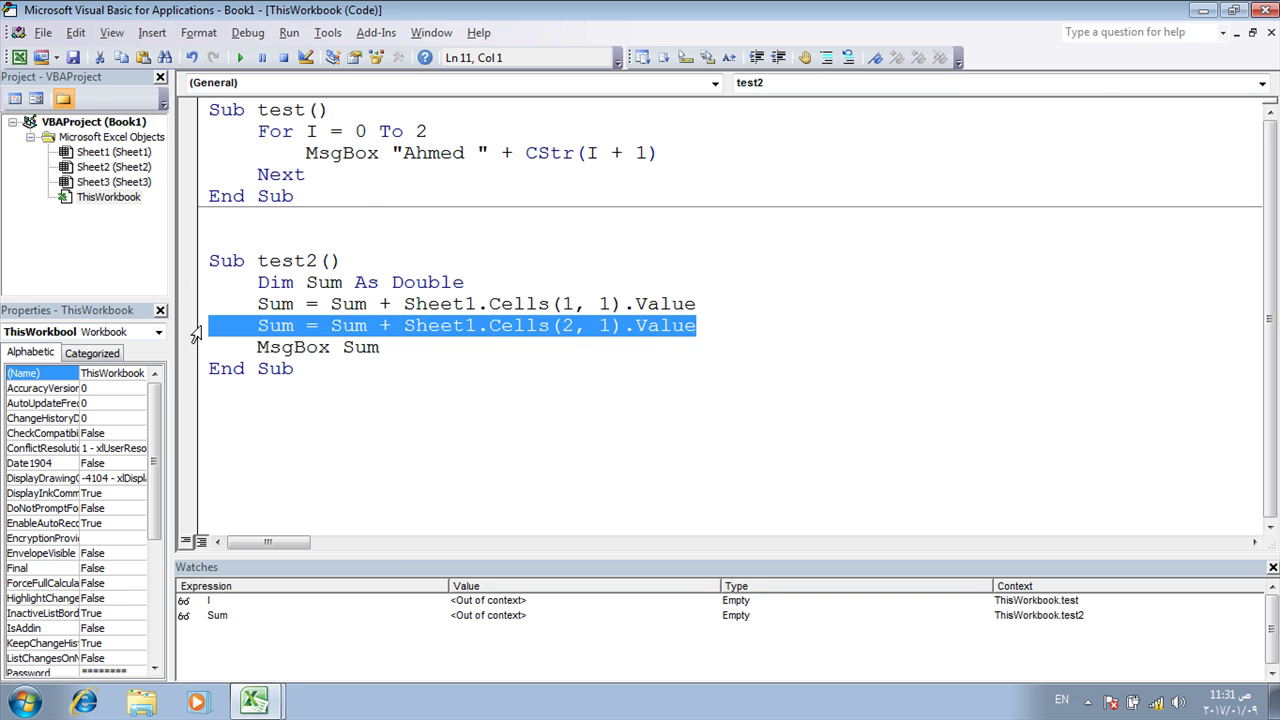
pyautogui.hotkey('ctrl', 'c')
pyautogui.press('Down')
pyautogui.hotkey('ctrl', 'v')
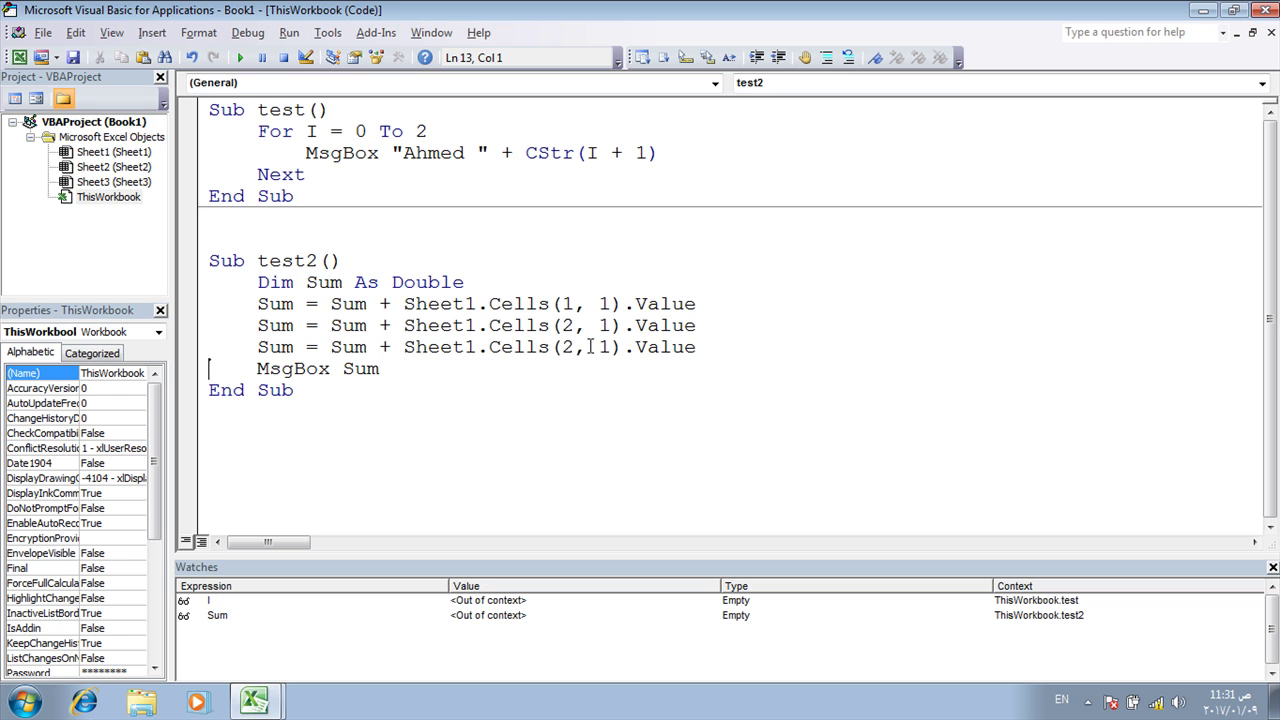
pyautogui.doubleClick(572, 346)
pyautogui.write('3')
pyautogui.click(540, 467)
# Run test2 and dismiss the message showing the total 8.
pyautogui.click(518, 326)
pyautogui.click(239, 60)
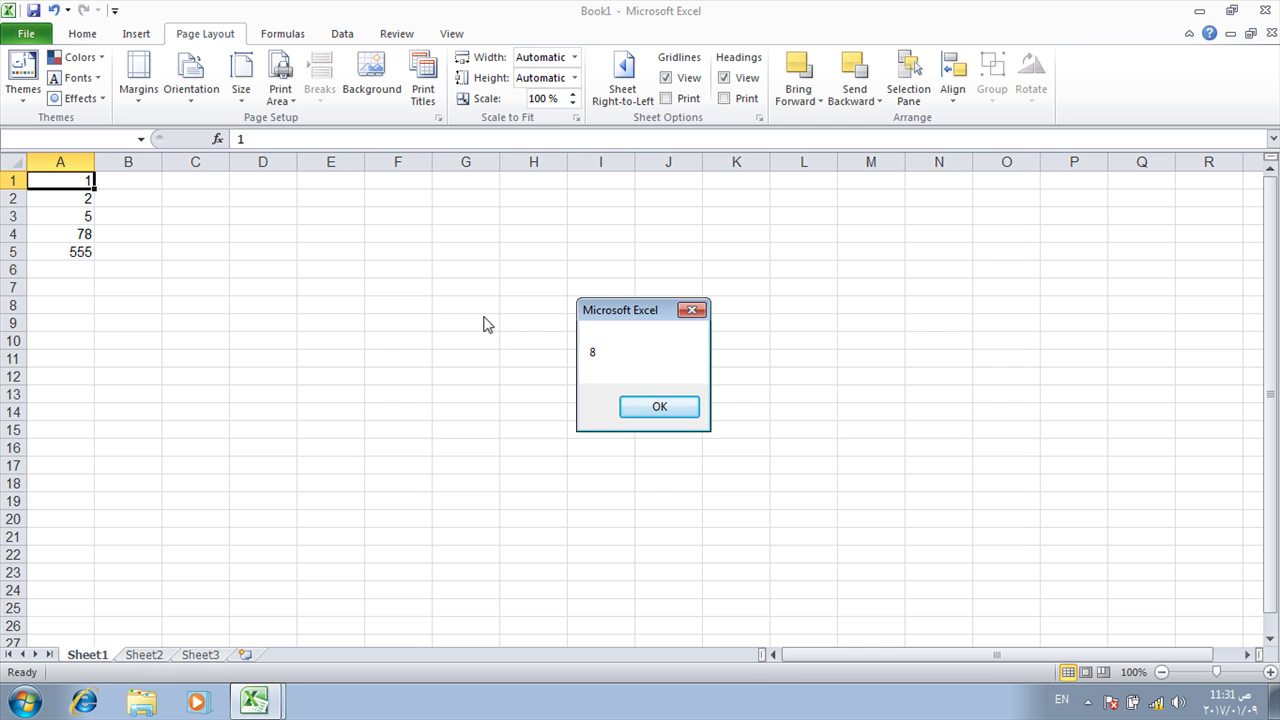
pyautogui.click(686, 414)
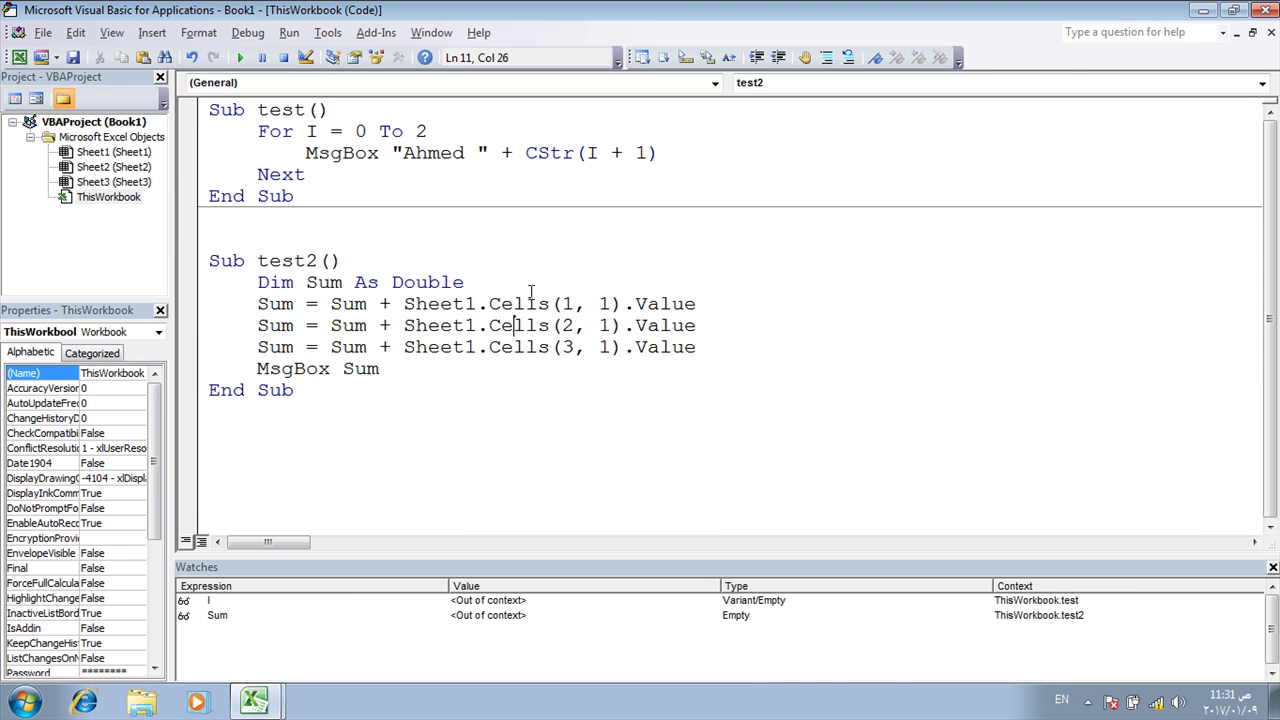
# Insert a 'For I = 1 to 5' line after the Dim Sum declaration.
pyautogui.moveTo(193, 307); pyautogui.dragTo(200, 352)
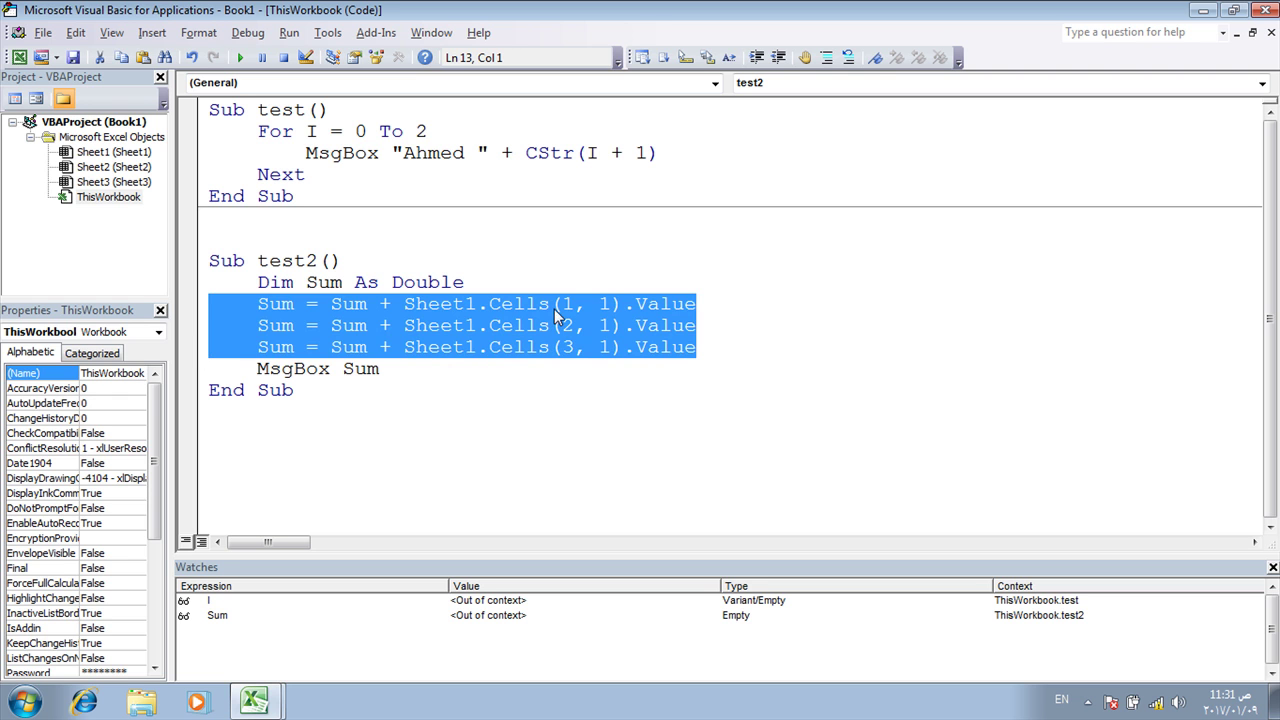
pyautogui.click(470, 283)
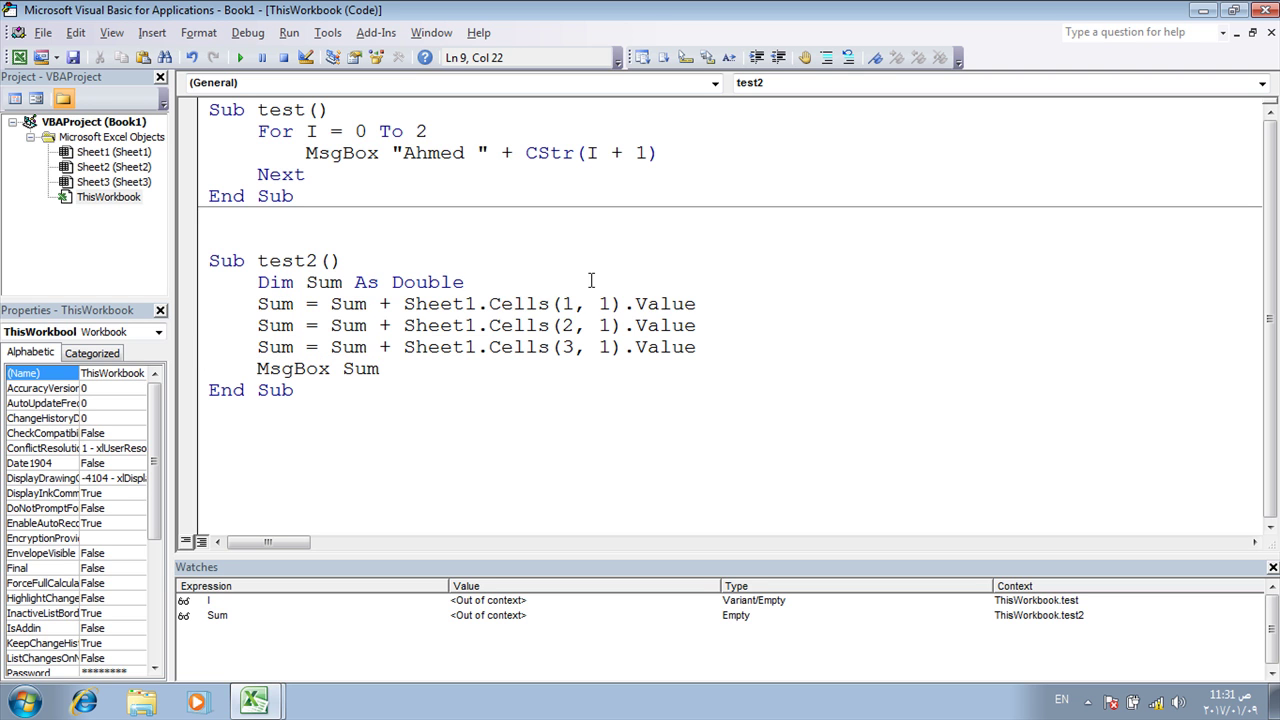
pyautogui.press('Return')
pyautogui.write('For ')
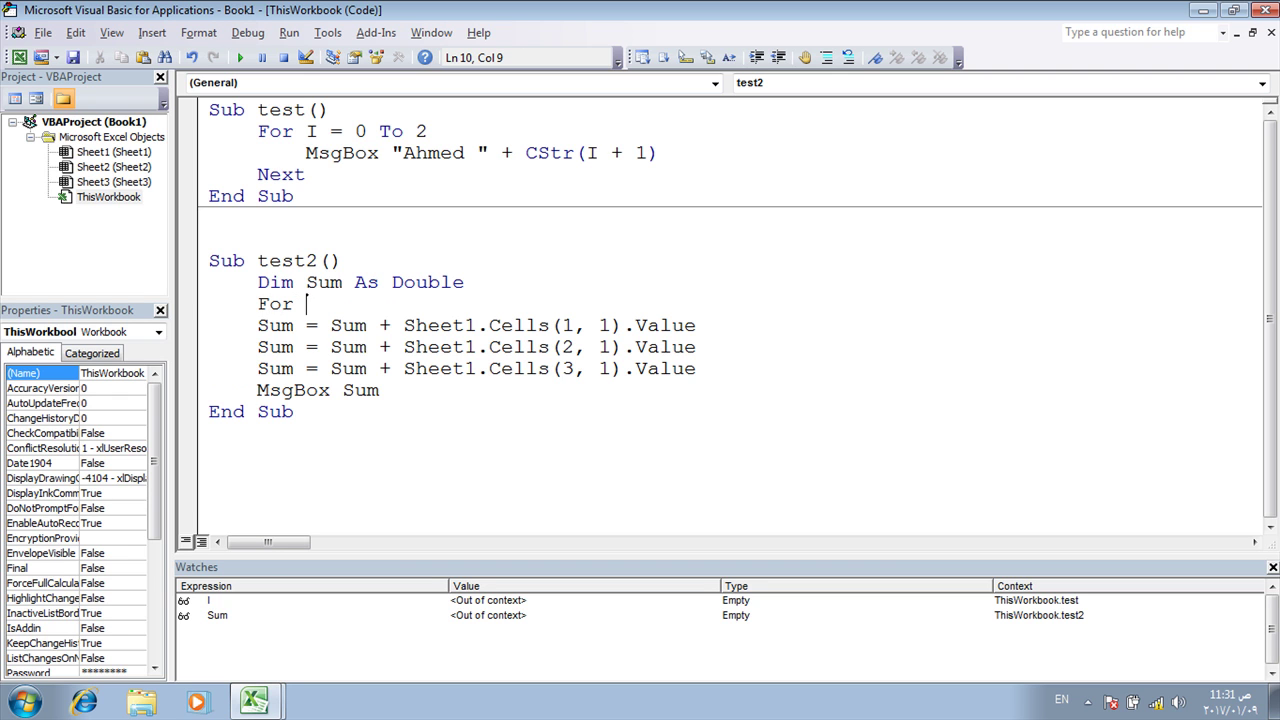
pyautogui.write('I')
pyautogui.write('=0 to')
pyautogui.press('BackSpace')
pyautogui.press('BackSpace')
pyautogui.press('BackSpace')
# Indent the Sum addition line as the loop body and close the loop with Next.
pyautogui.press('BackSpace')
pyautogui.press('BackSpace')
pyautogui.write('1 to ')
pyautogui.write('5')
pyautogui.click(431, 347)
pyautogui.click(259, 325)
pyautogui.press('Tab')
pyautogui.click(757, 324)
pyautogui.press('Return')
pyautogui.press('BackSpace')
pyautogui.write('next')
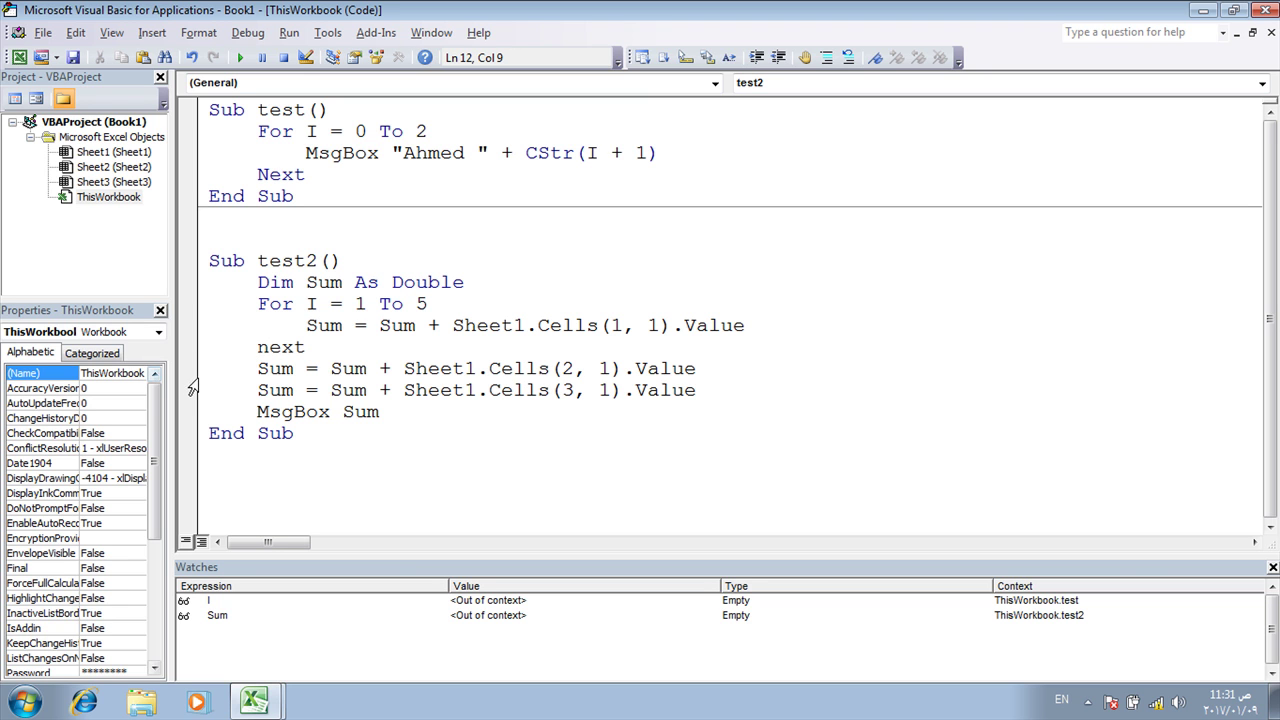
# Delete the two leftover addition lines after Next, clearing an accidental breakpoint.
pyautogui.click(194, 369)
pyautogui.click(196, 370)
pyautogui.moveTo(195, 370); pyautogui.dragTo(195, 402)
pyautogui.press('Delete')
pyautogui.click(350, 345)
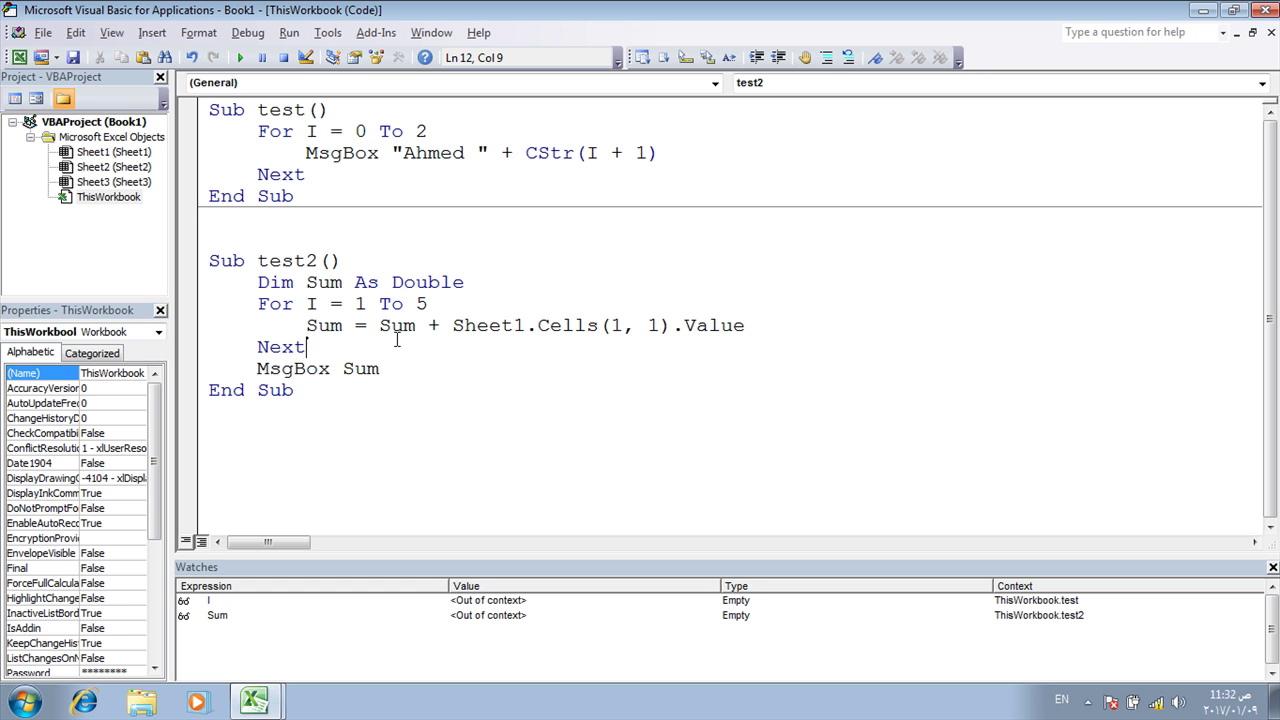
# Change Cells(1, 1) to Cells(I, 1) so the loop reads each row.
pyautogui.click(622, 327)
pyautogui.doubleClick(622, 327)
pyautogui.write('I')
pyautogui.moveTo(191, 306); pyautogui.dragTo(191, 345)
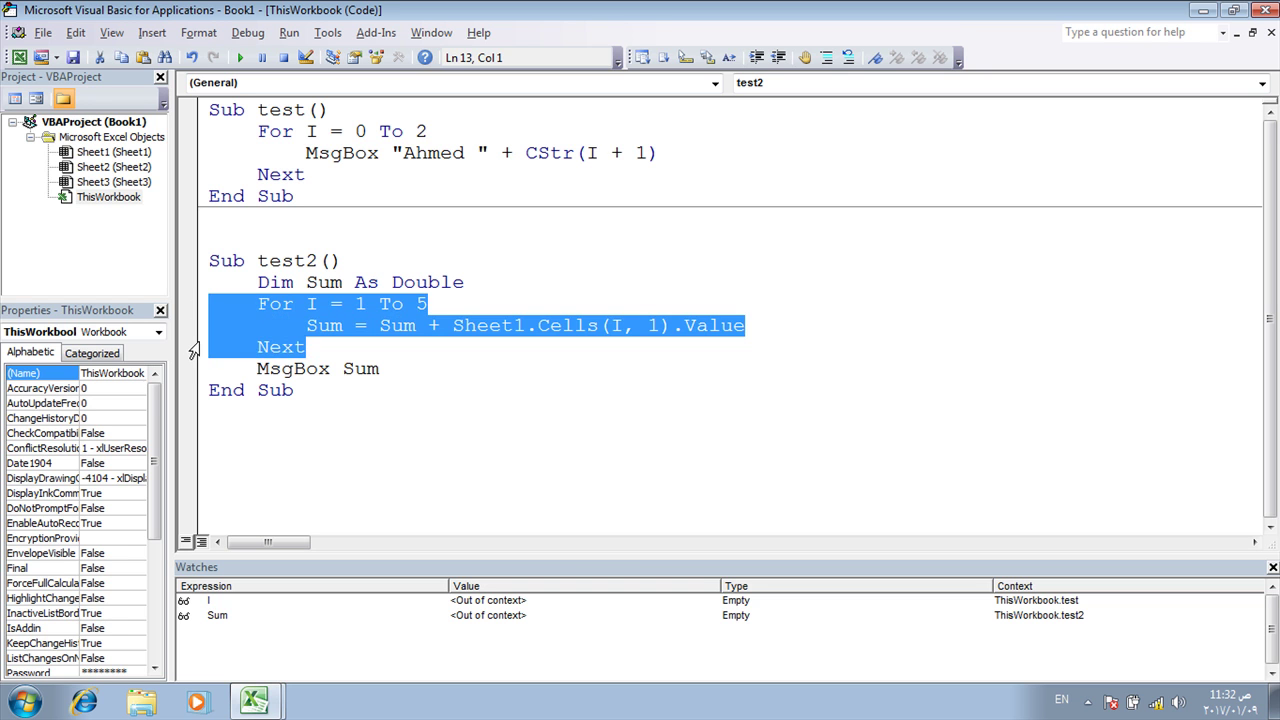
pyautogui.click(331, 325)
# Rename Sub test2 to ShowSum and put the cursor inside the procedure.
pyautogui.click(295, 283)
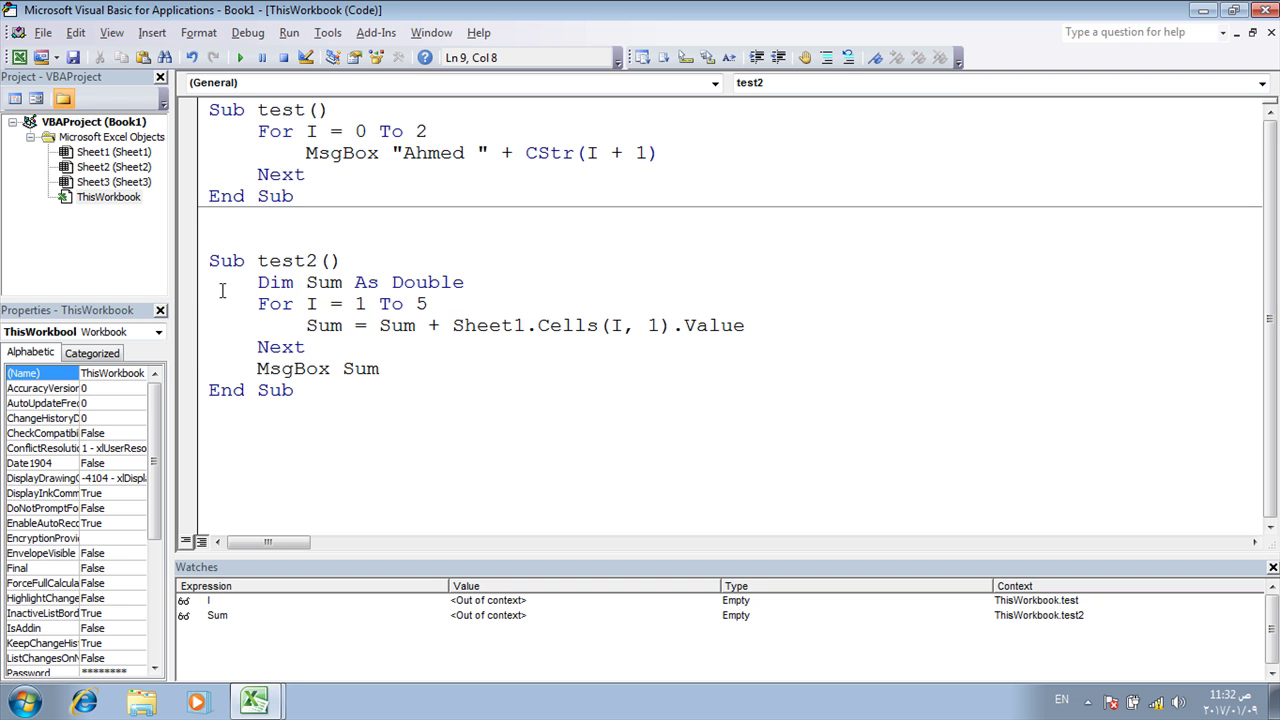
pyautogui.moveTo(318, 260); pyautogui.dragTo(258, 260)
pyautogui.write('Show')
pyautogui.write('Sum')
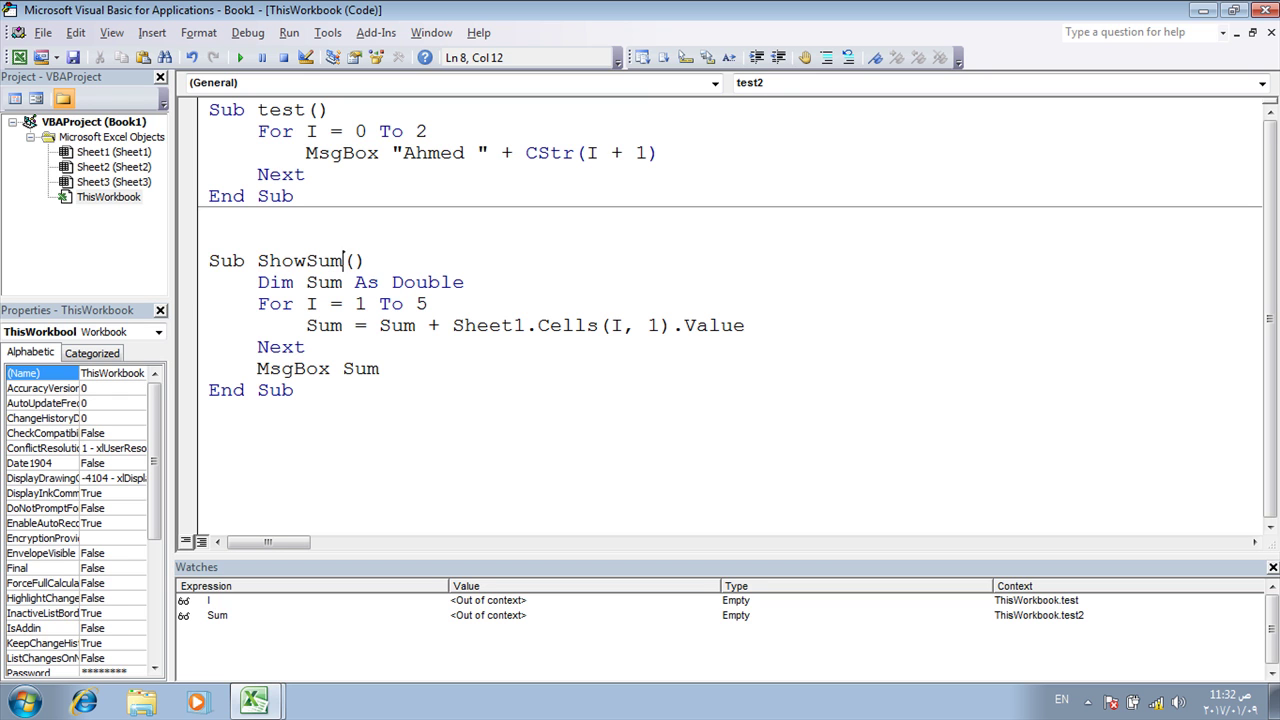
pyautogui.click(336, 350)
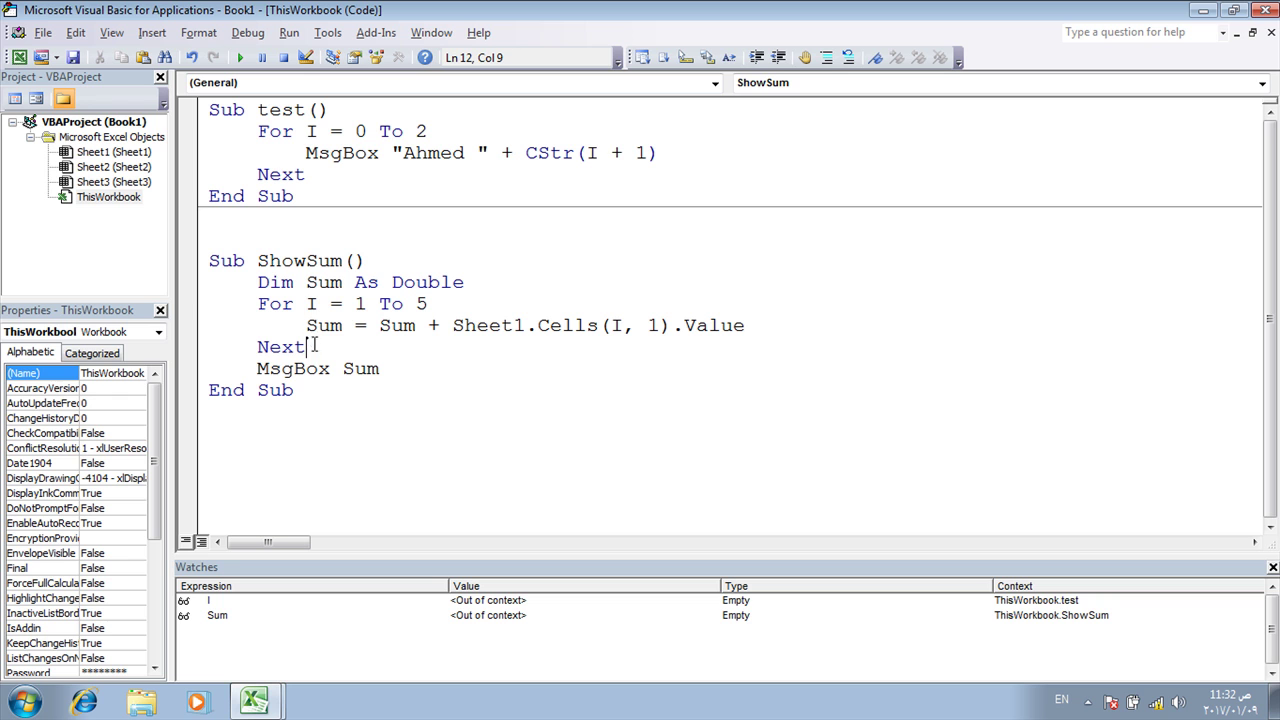
pyautogui.doubleClick(324, 285)
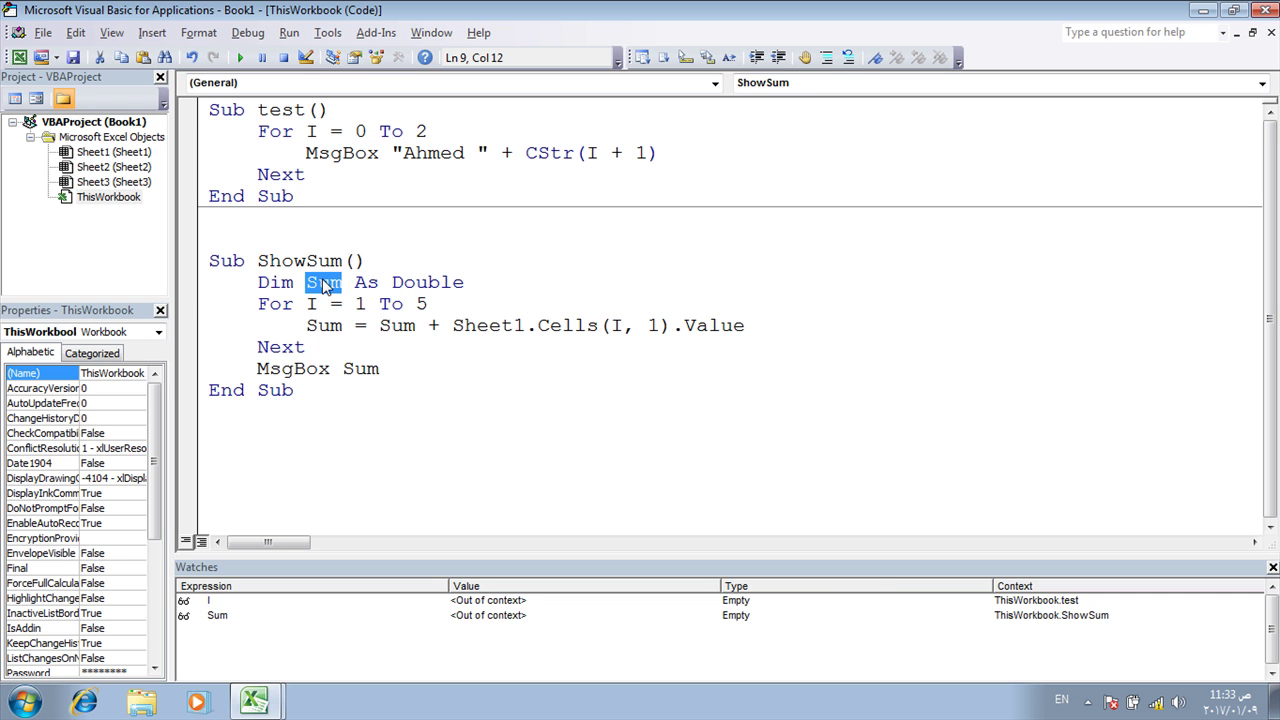
pyautogui.click(221, 290)
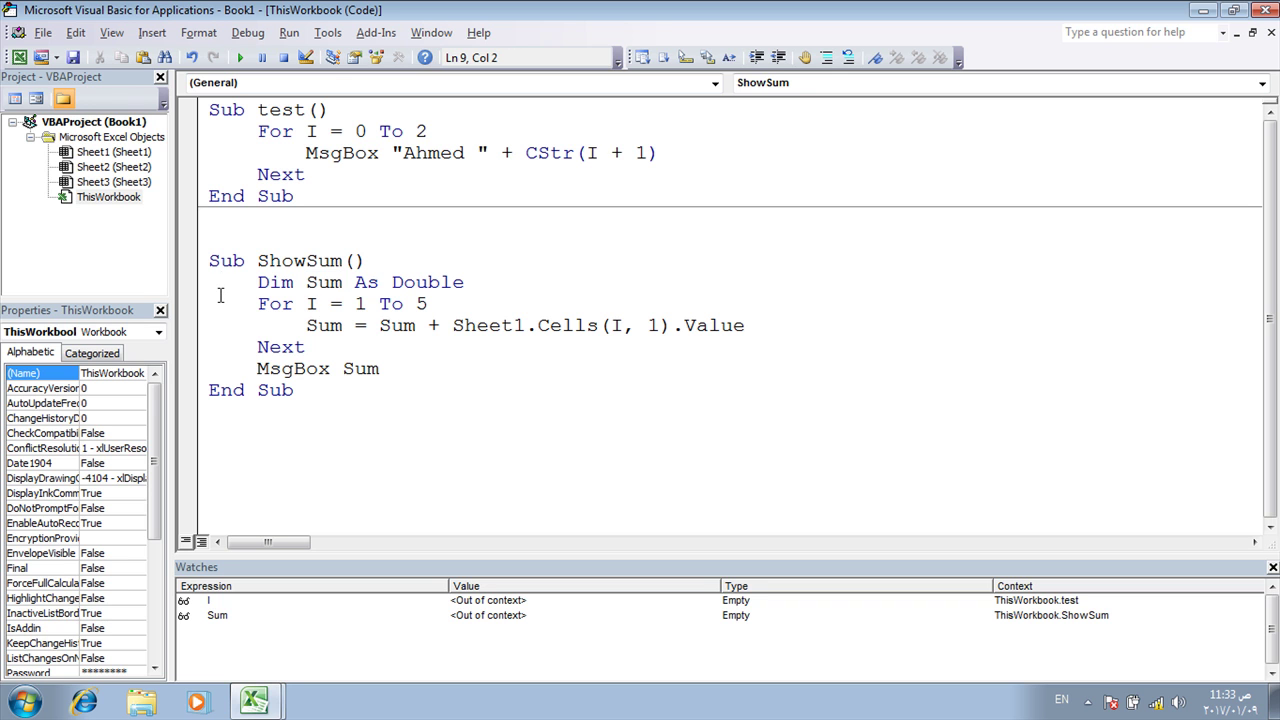
pyautogui.press('F8')
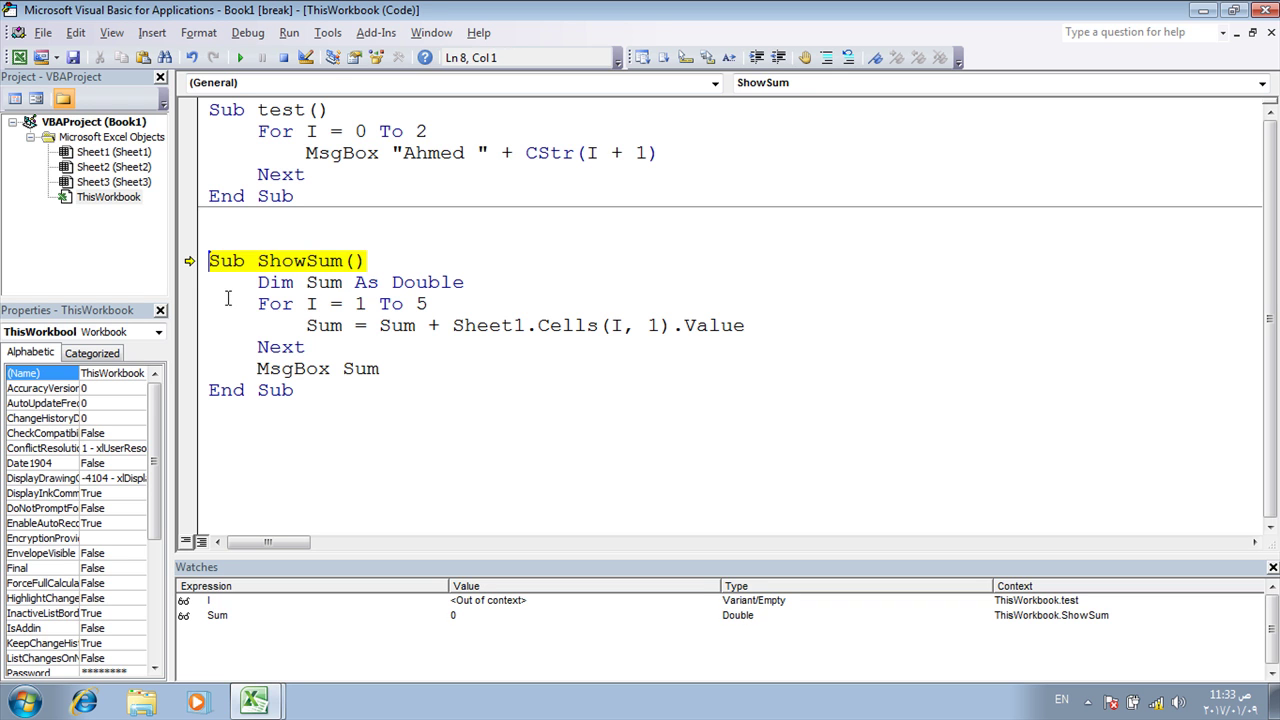
pyautogui.press('F8')
pyautogui.moveTo(327, 287)
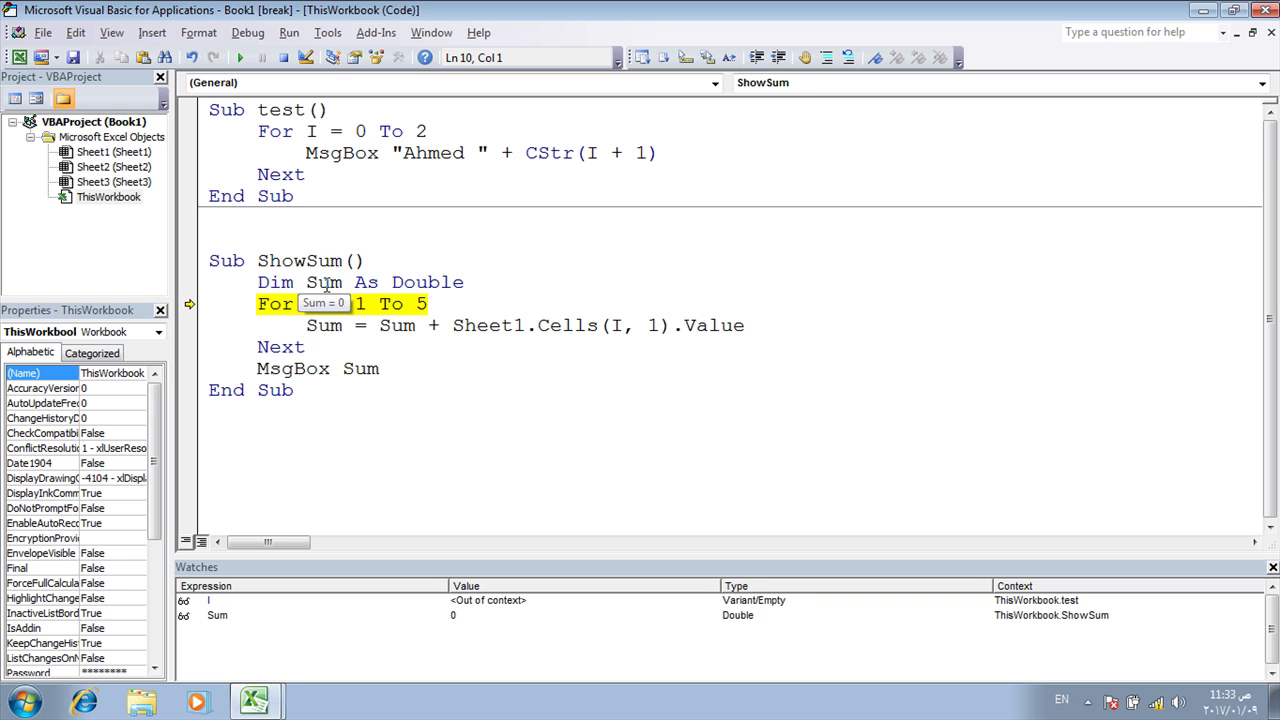
pyautogui.click(462, 616)
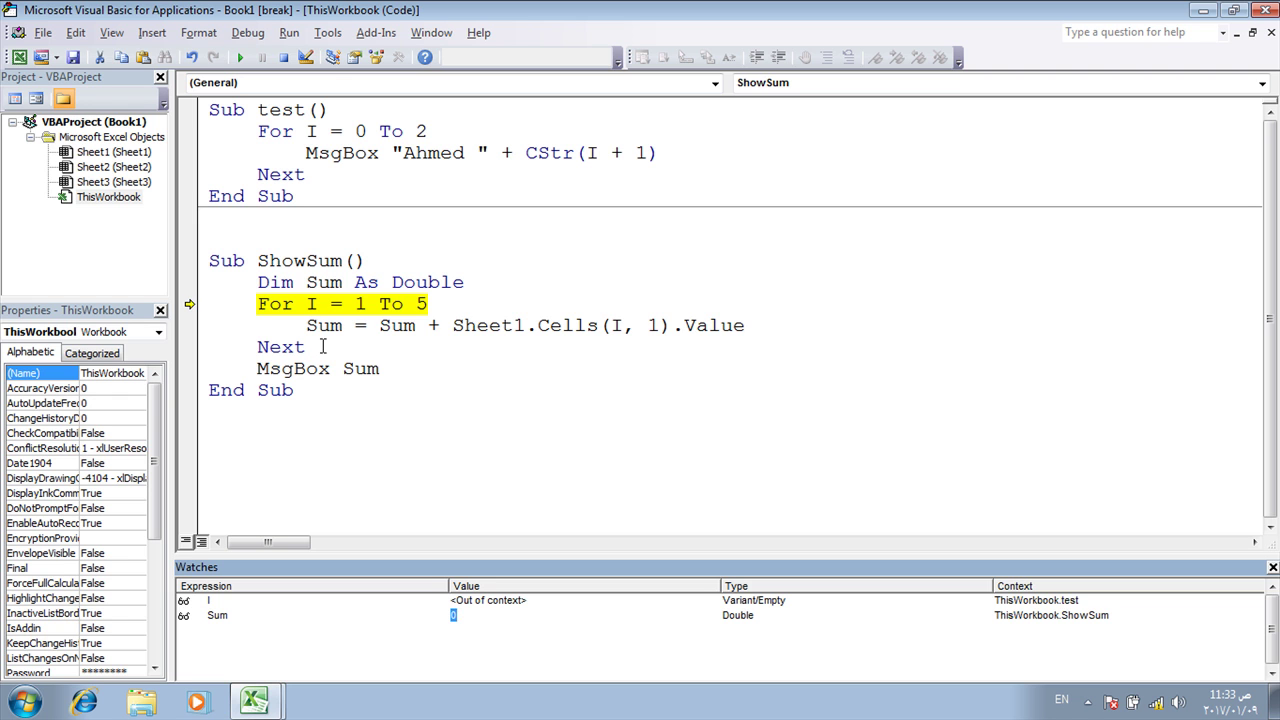
pyautogui.press('F8')
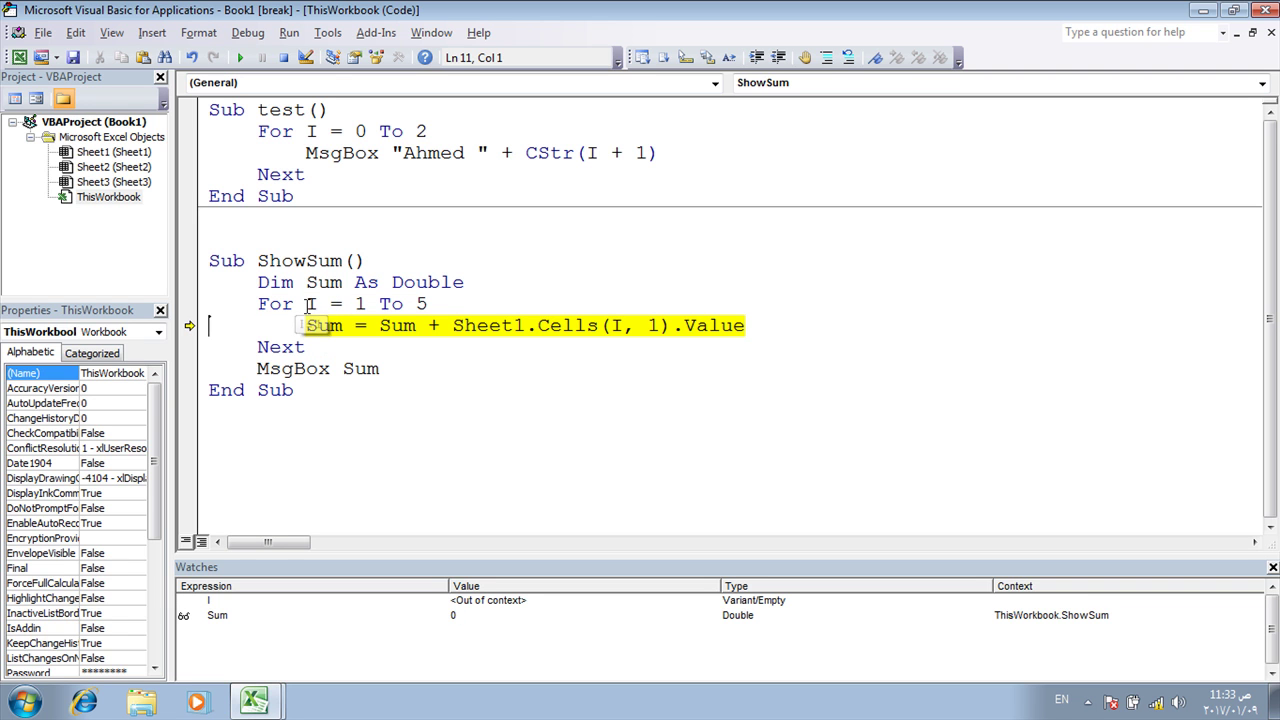
# Replace the stale I watch with a new watch on I in ShowSum.
pyautogui.click(322, 607)
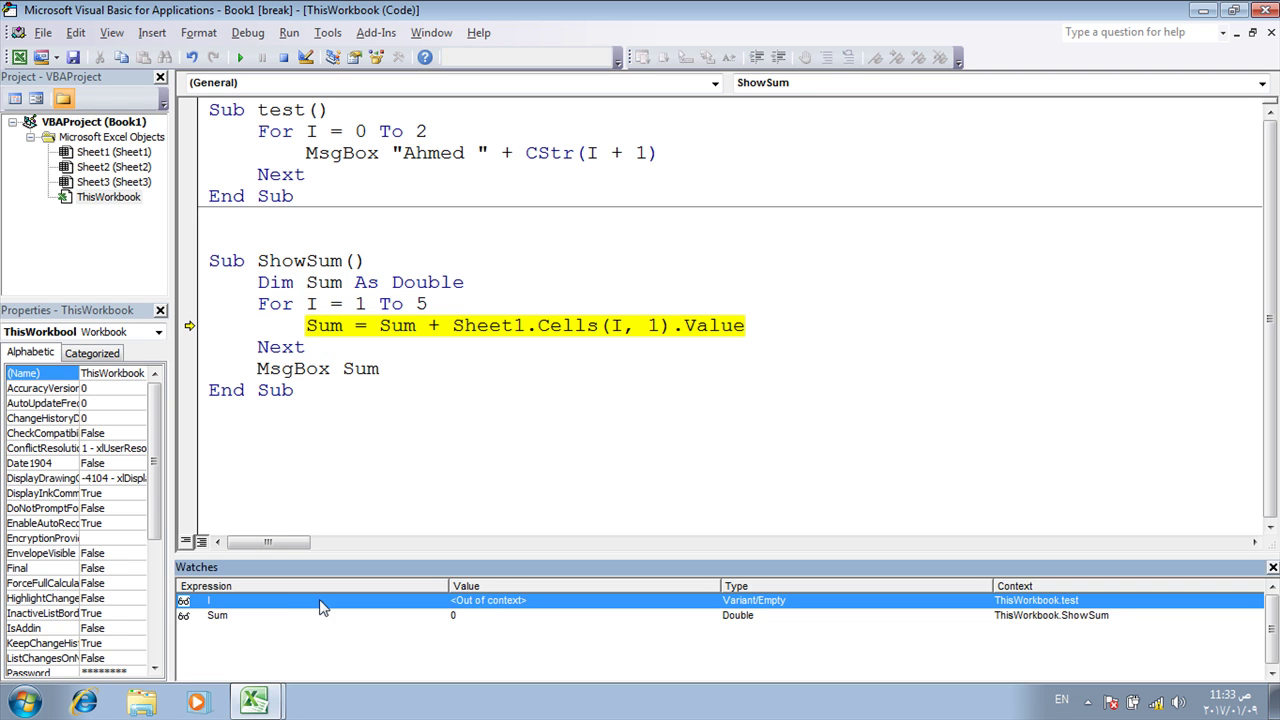
pyautogui.press('Delete')
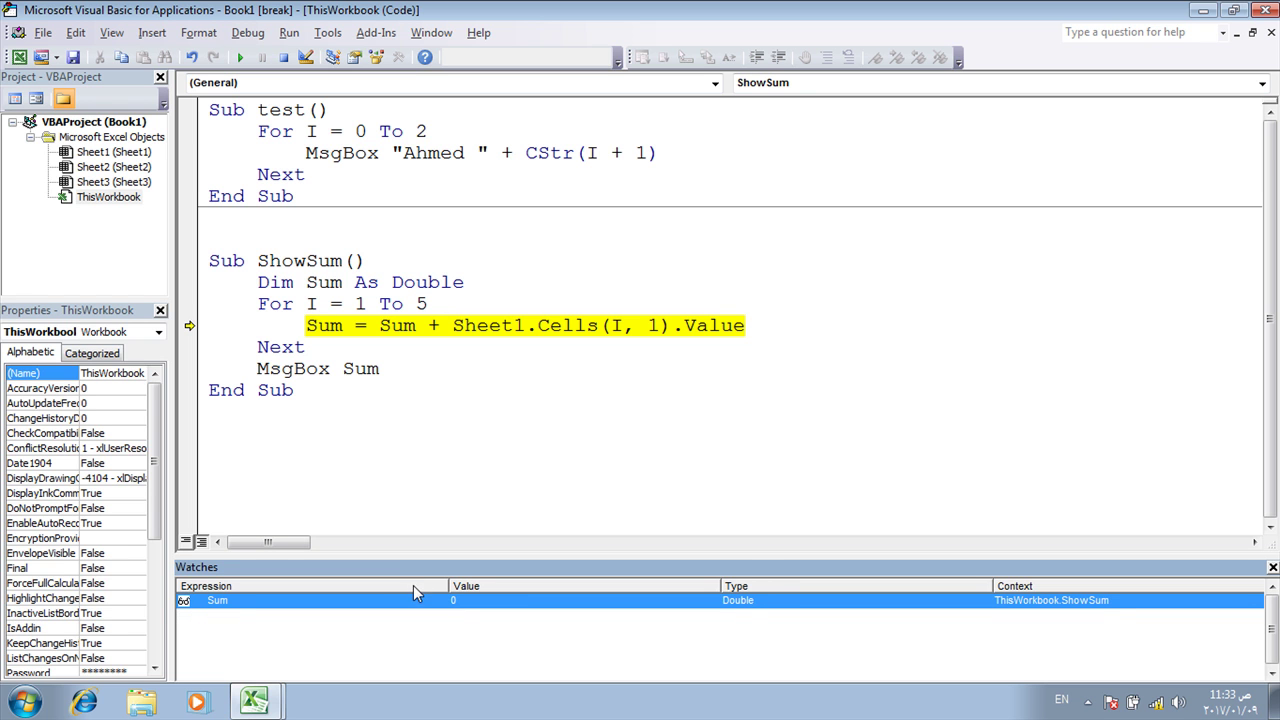
pyautogui.doubleClick(311, 304)
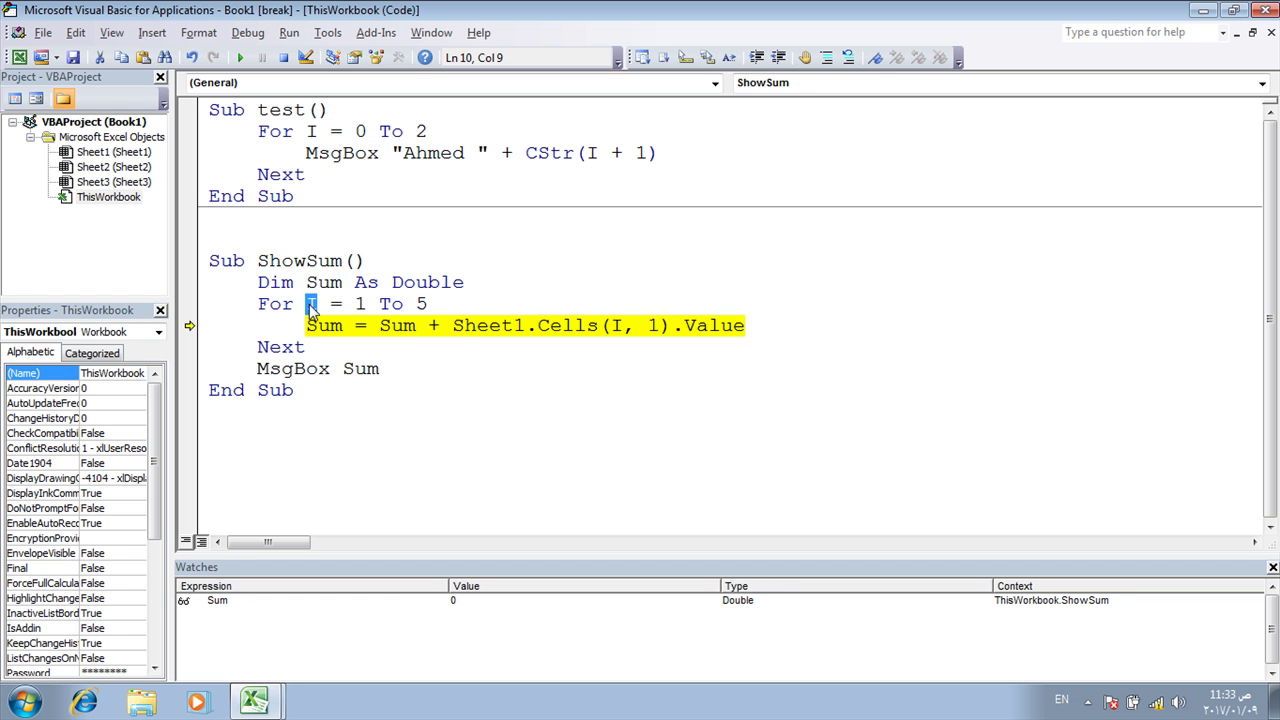
pyautogui.rightClick(311, 310)
pyautogui.click(390, 432)
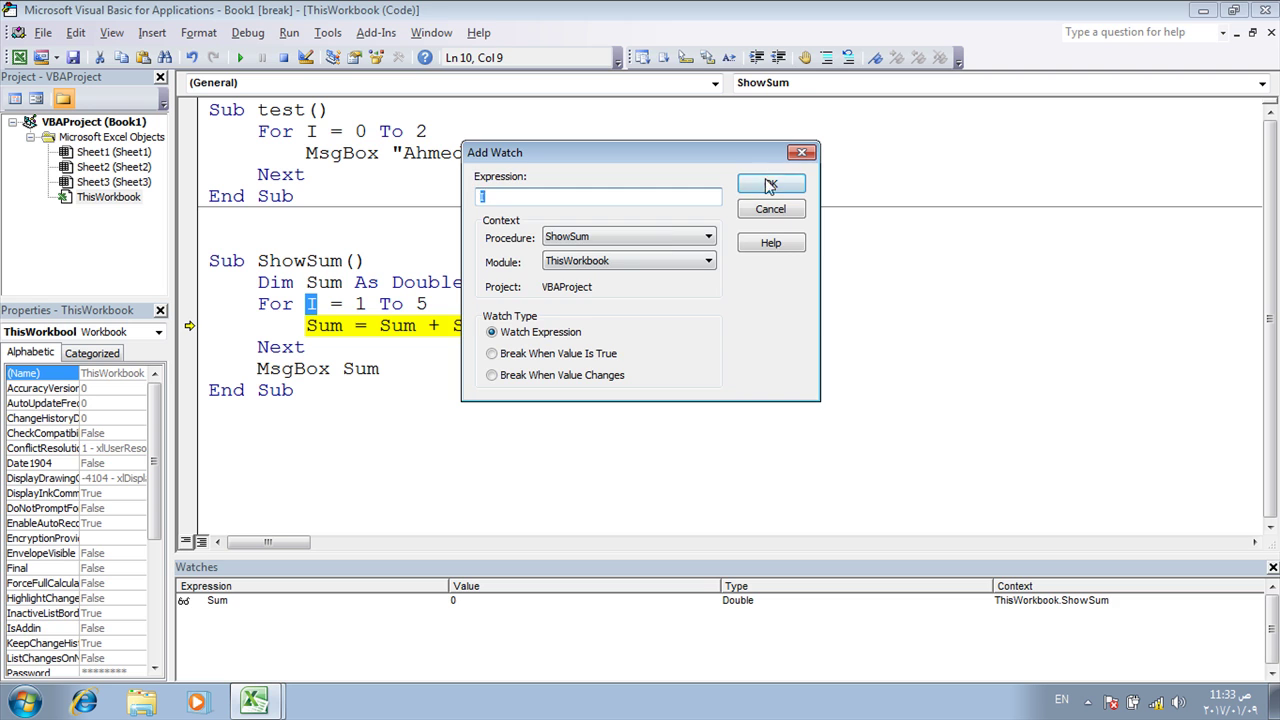
pyautogui.click(775, 184)
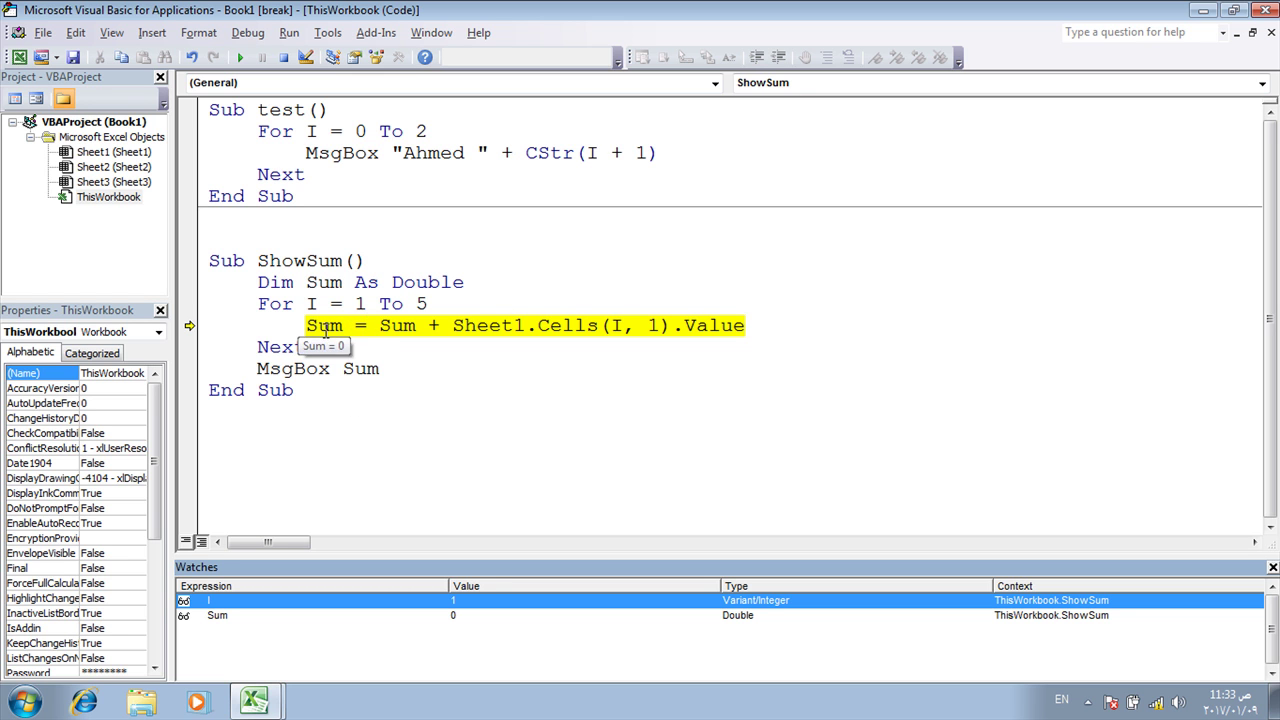
# Step the first addition so Sum becomes 1, then shrink the editor to show the worksheet.
pyautogui.moveTo(409, 331)
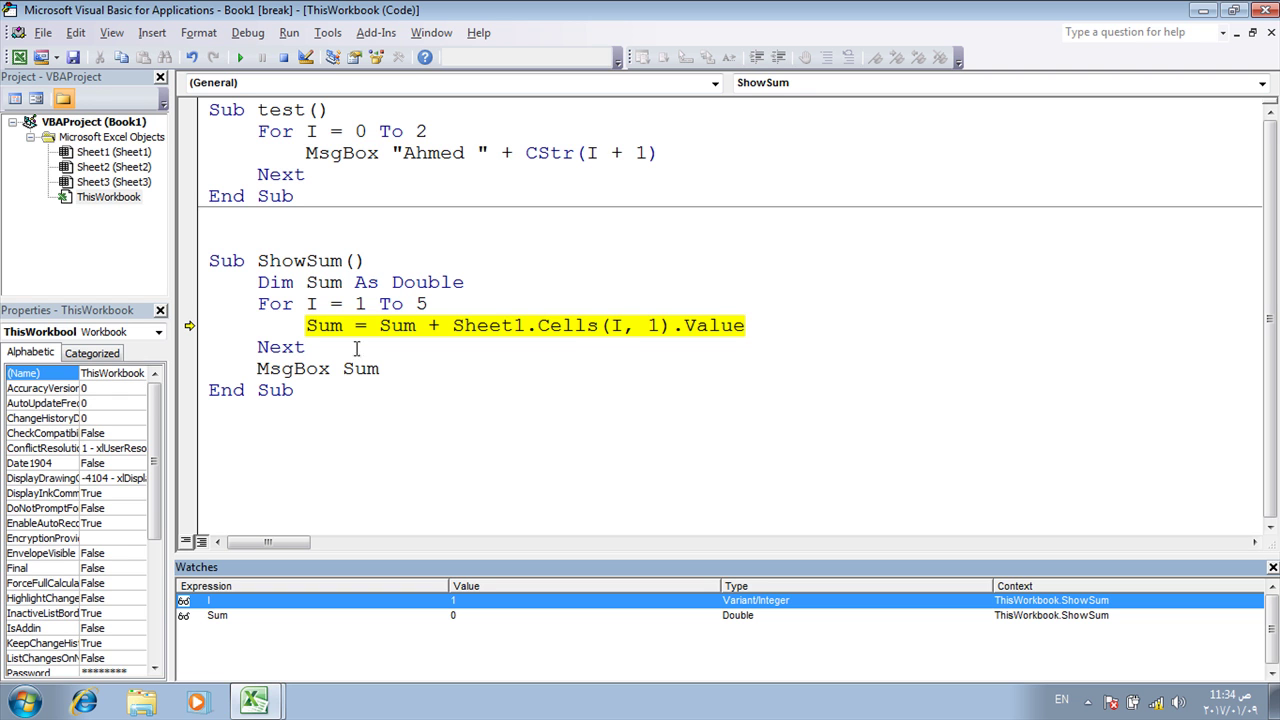
pyautogui.moveTo(368, 362)
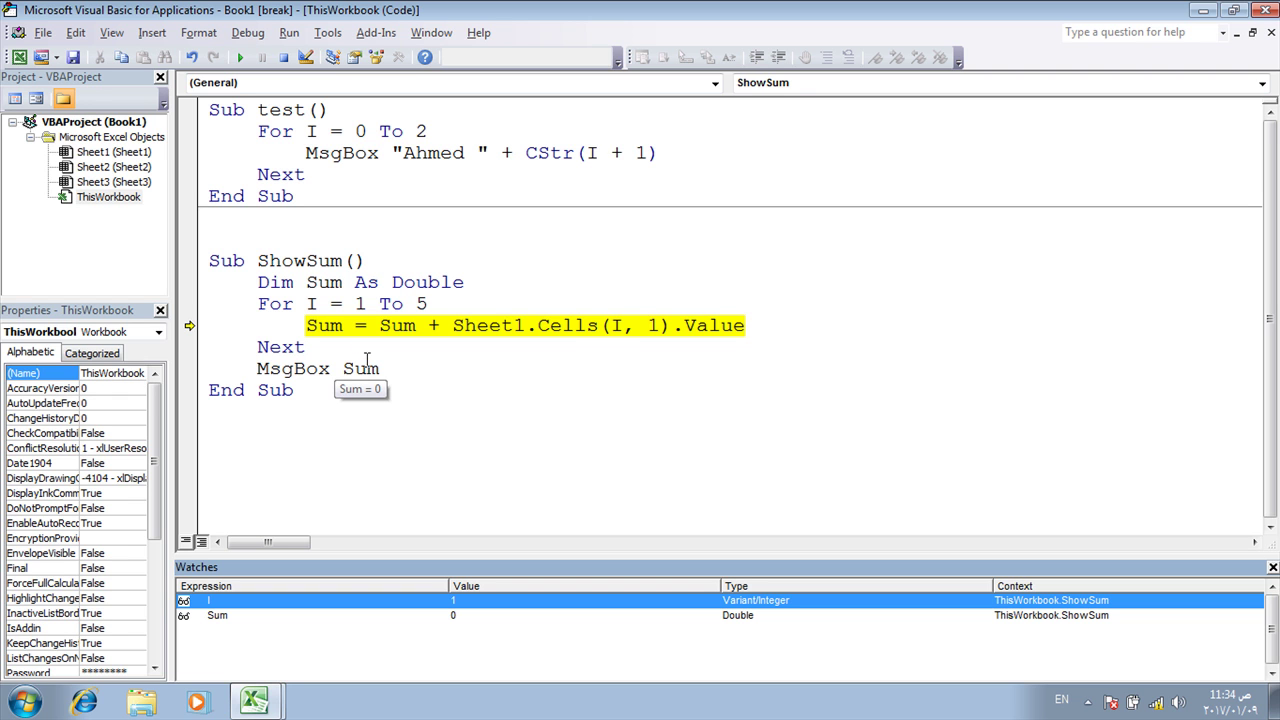
pyautogui.press('F8')
pyautogui.moveTo(323, 336)
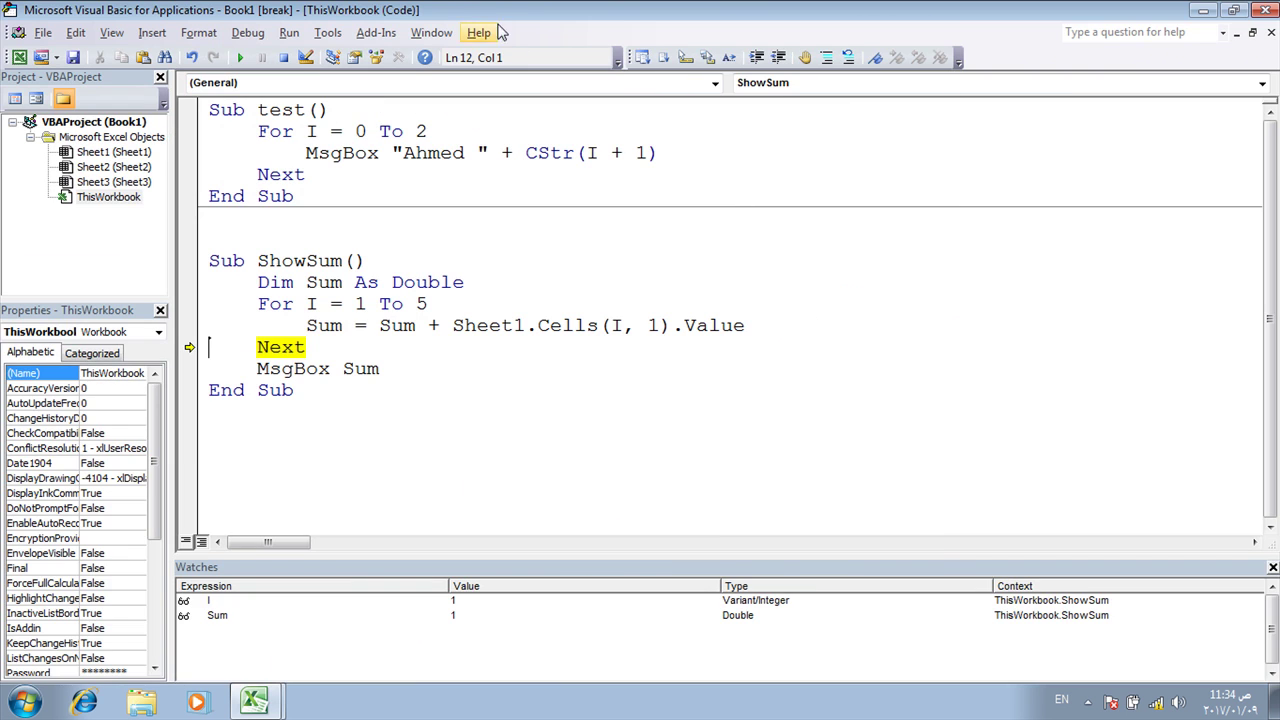
pyautogui.moveTo(490, 10); pyautogui.dragTo(643, 41)
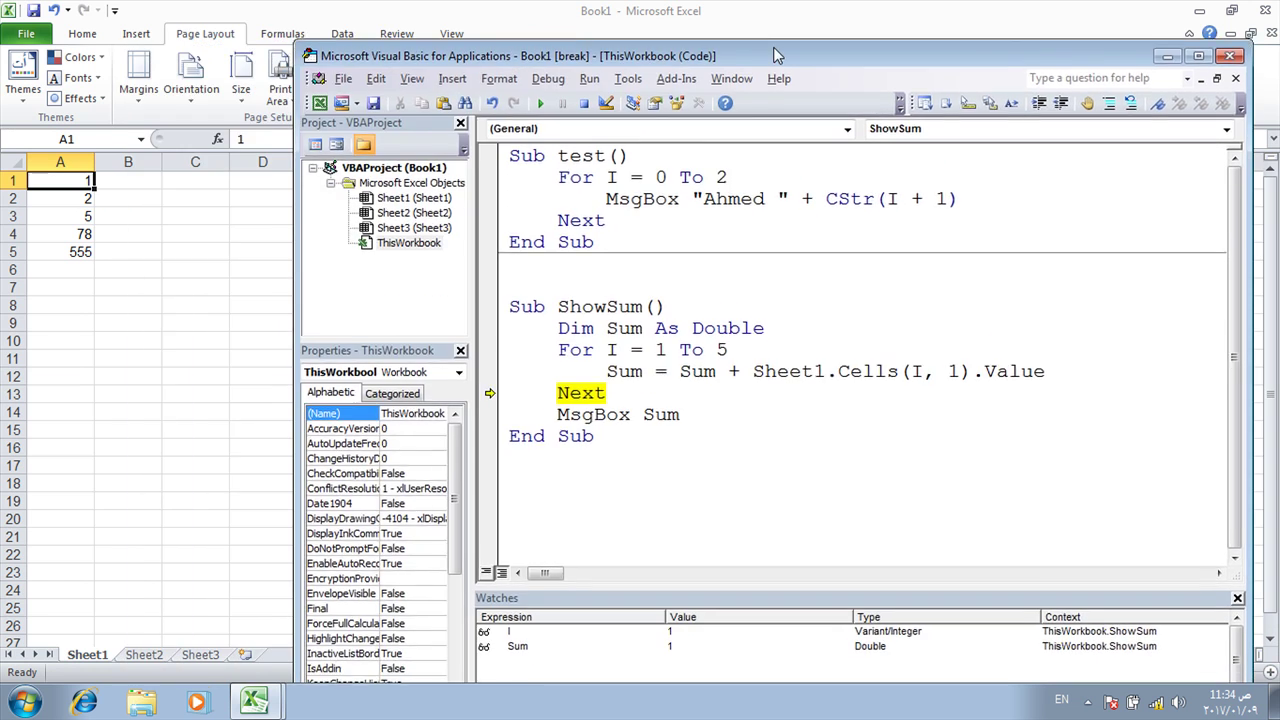
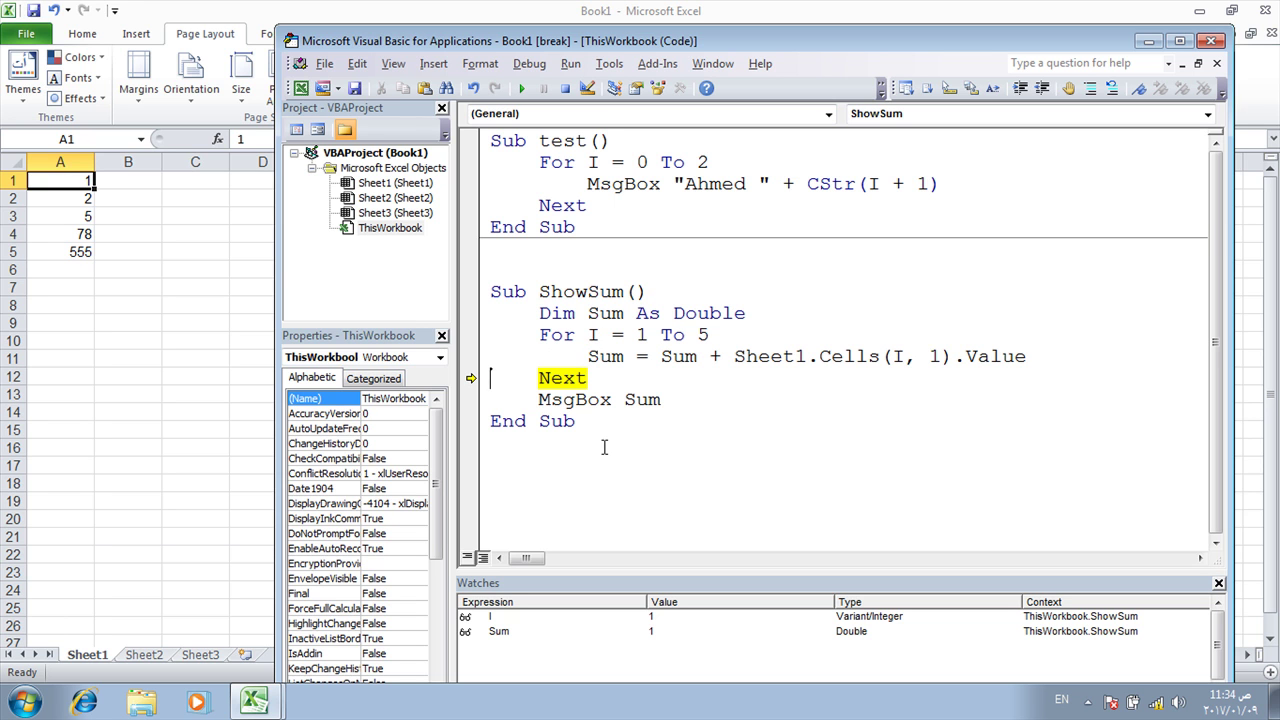
# Step to the Sum line and check the current value of I in the Watches pane.
pyautogui.press('F8')
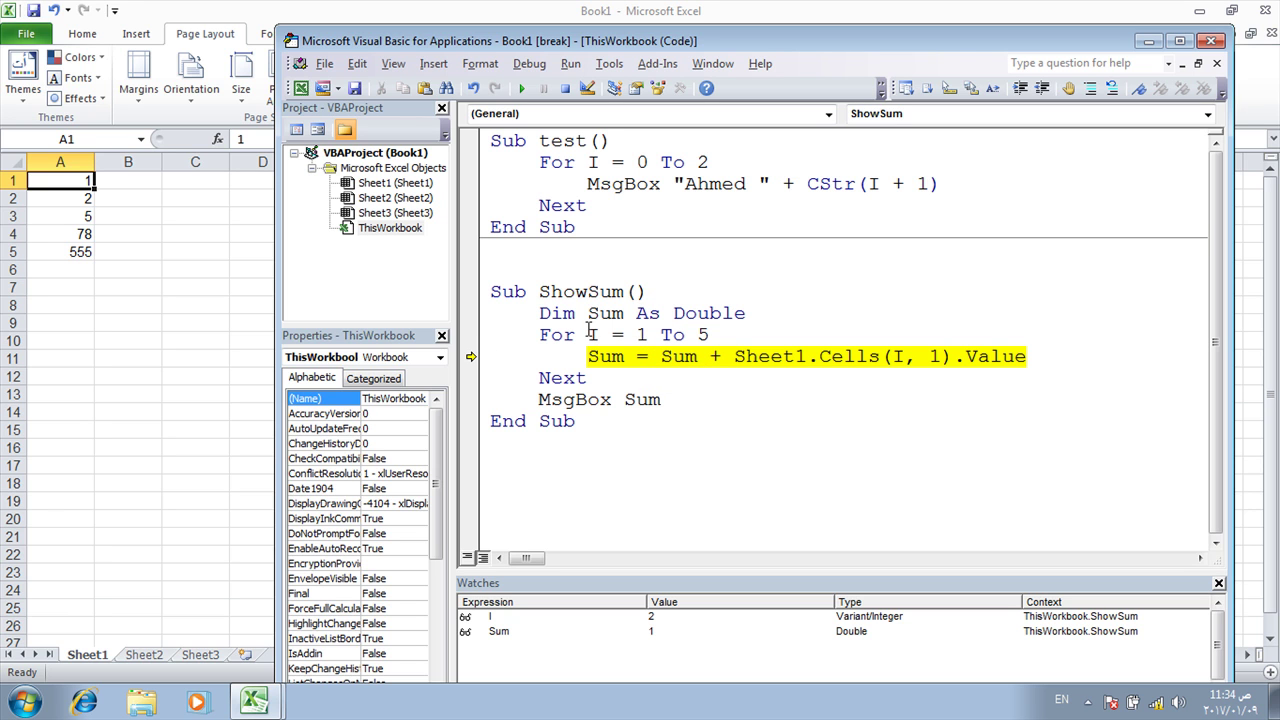
pyautogui.doubleClick(591, 334)
pyautogui.click(648, 616)
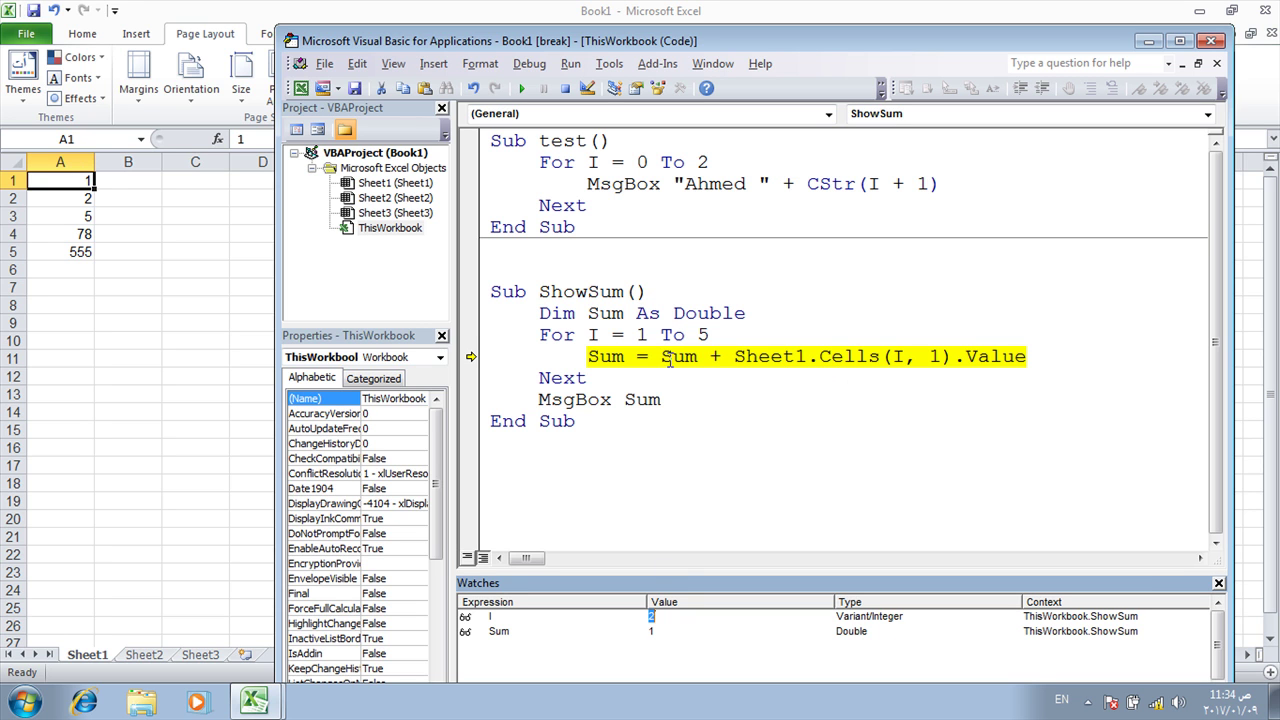
pyautogui.moveTo(694, 358)
pyautogui.moveTo(896, 356)
pyautogui.click(893, 356)
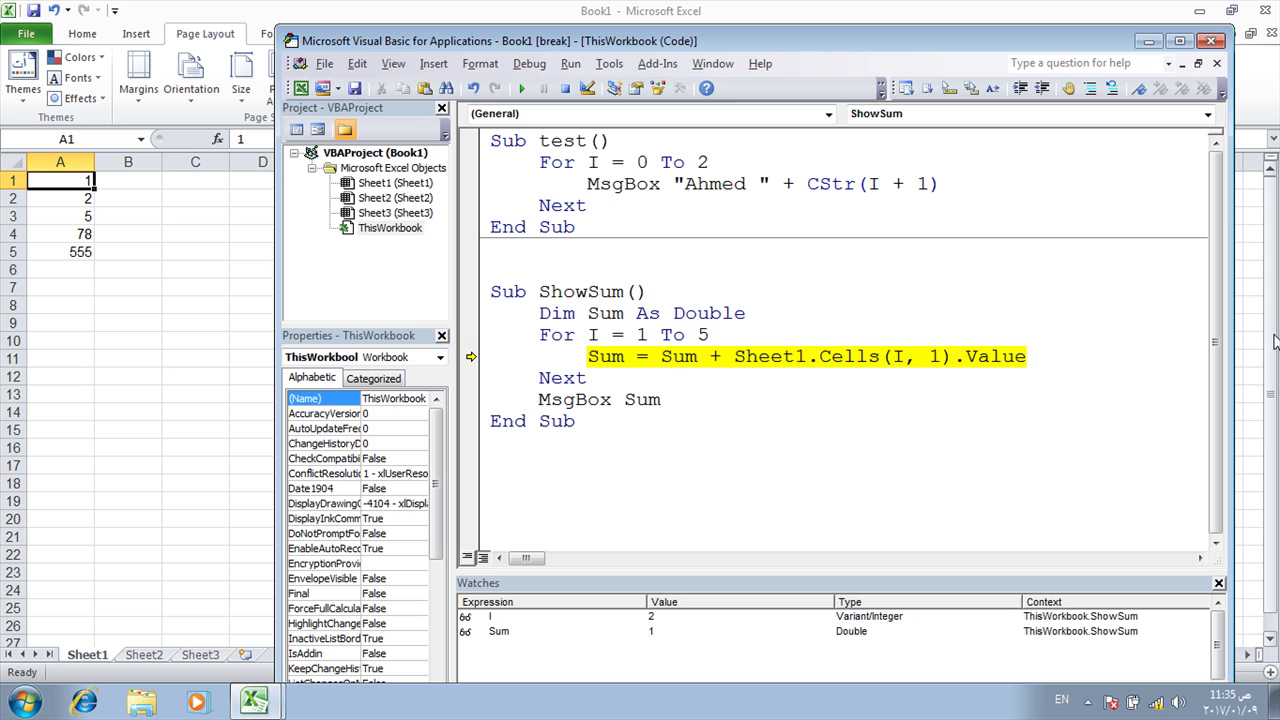
# Step on until the watches show Sum = 3 and I = 3, then view the worksheet.
pyautogui.press('F8')
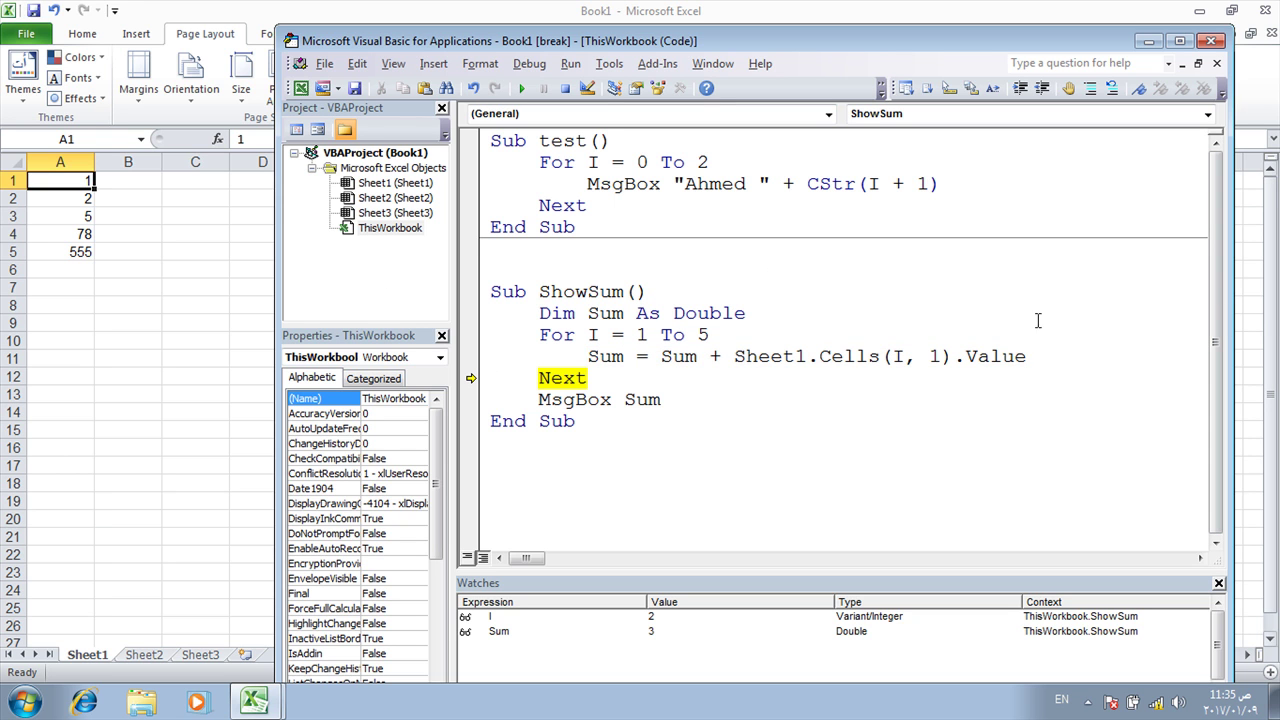
pyautogui.moveTo(606, 360)
pyautogui.press('F8')
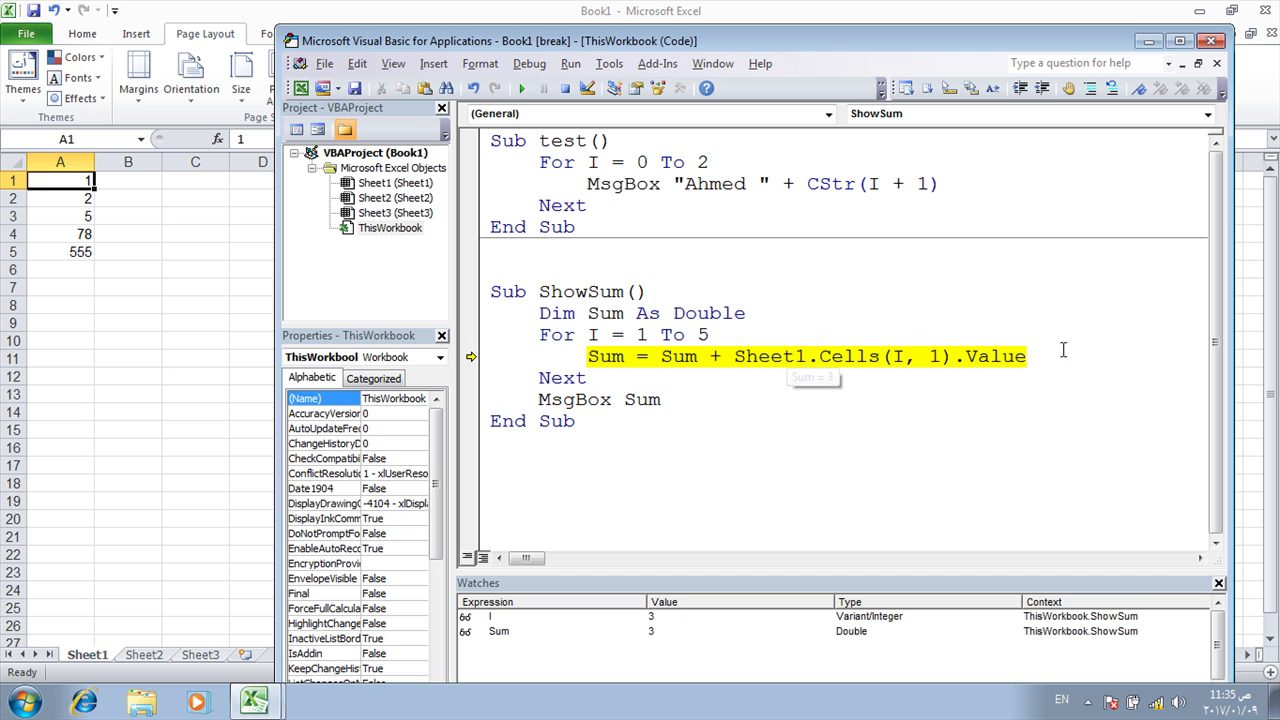
pyautogui.moveTo(897, 360)
pyautogui.click(78, 216)
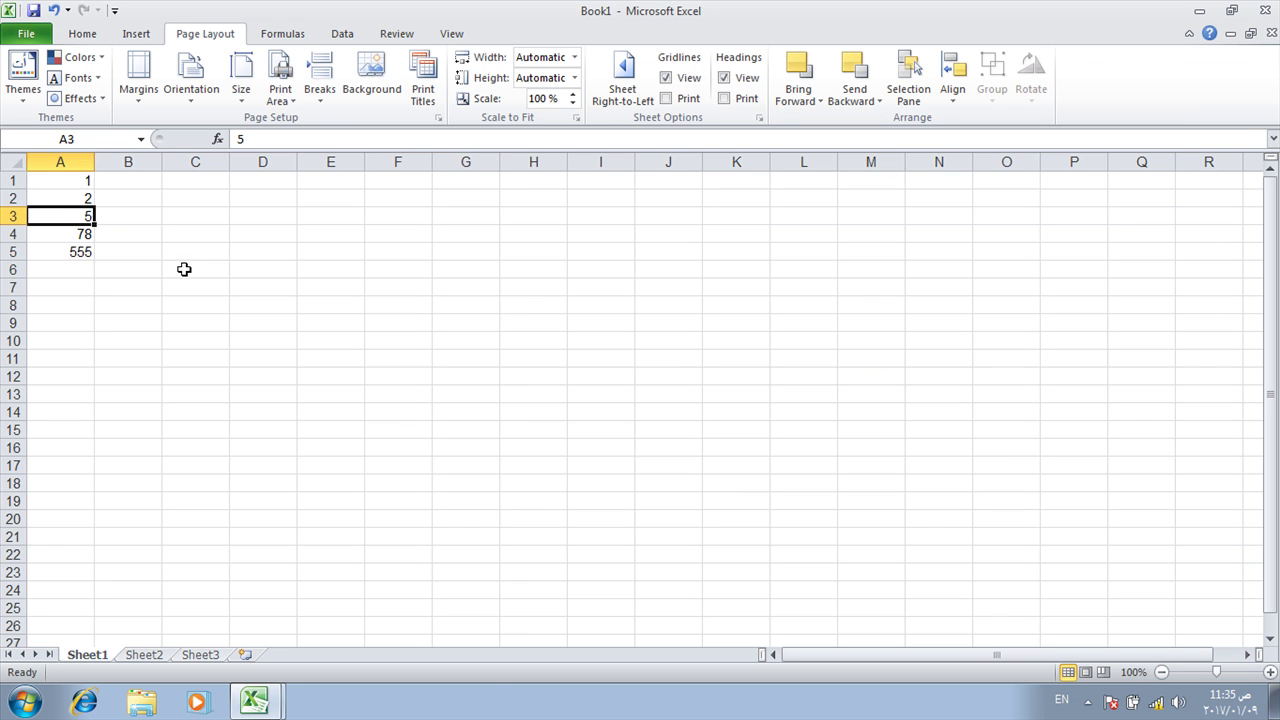
# Back in the editor, step the third and fourth passes until Sum reaches 86, then check A4.
pyautogui.click(255, 702)
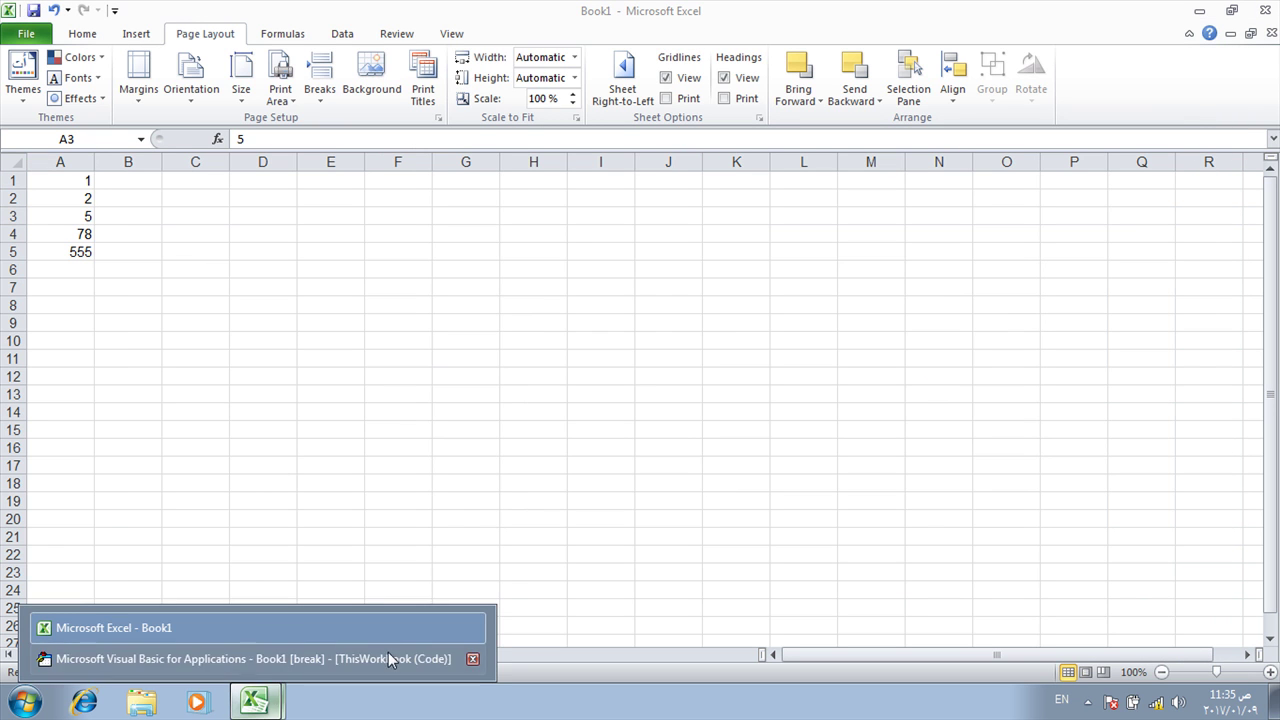
pyautogui.click(350, 659)
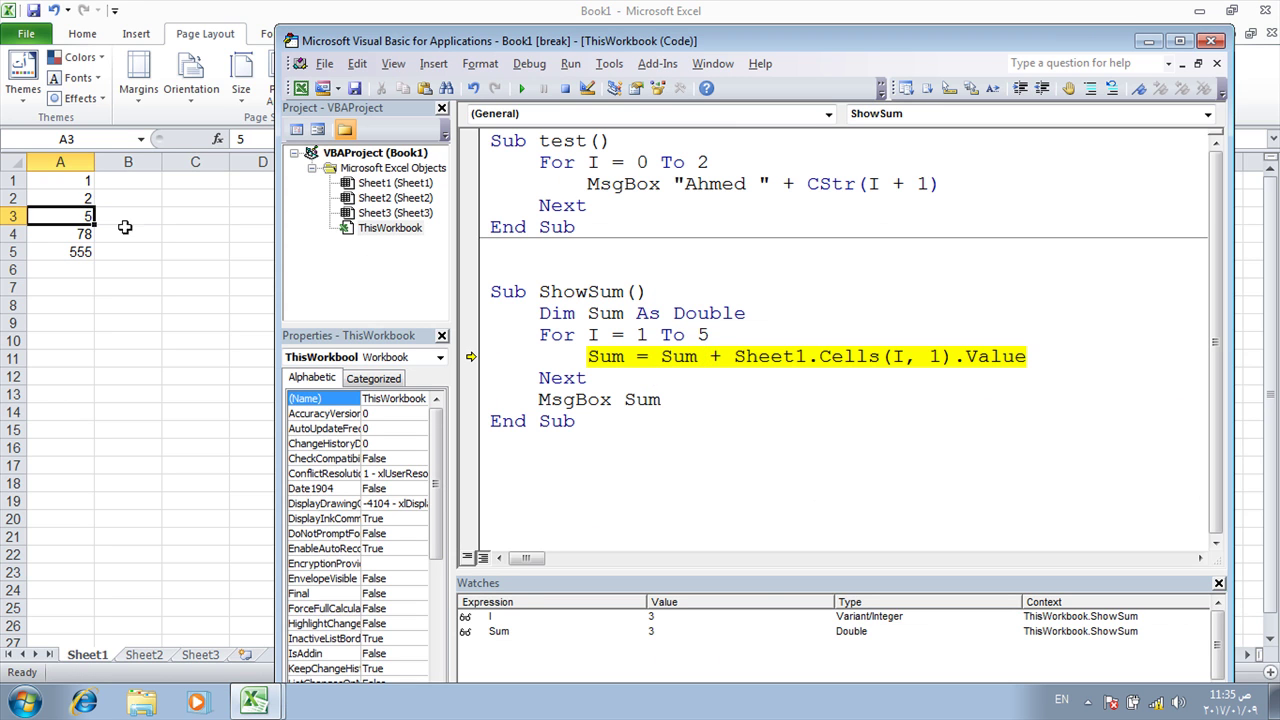
pyautogui.press('F8')
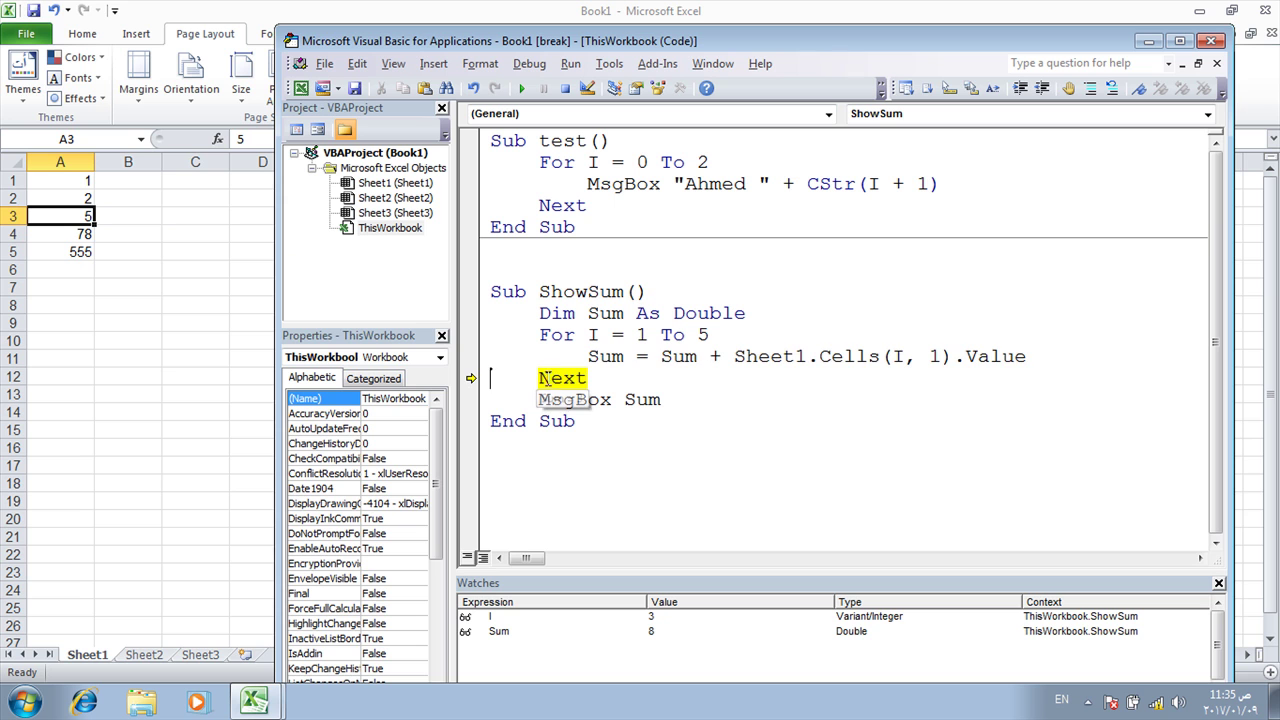
pyautogui.press('F8')
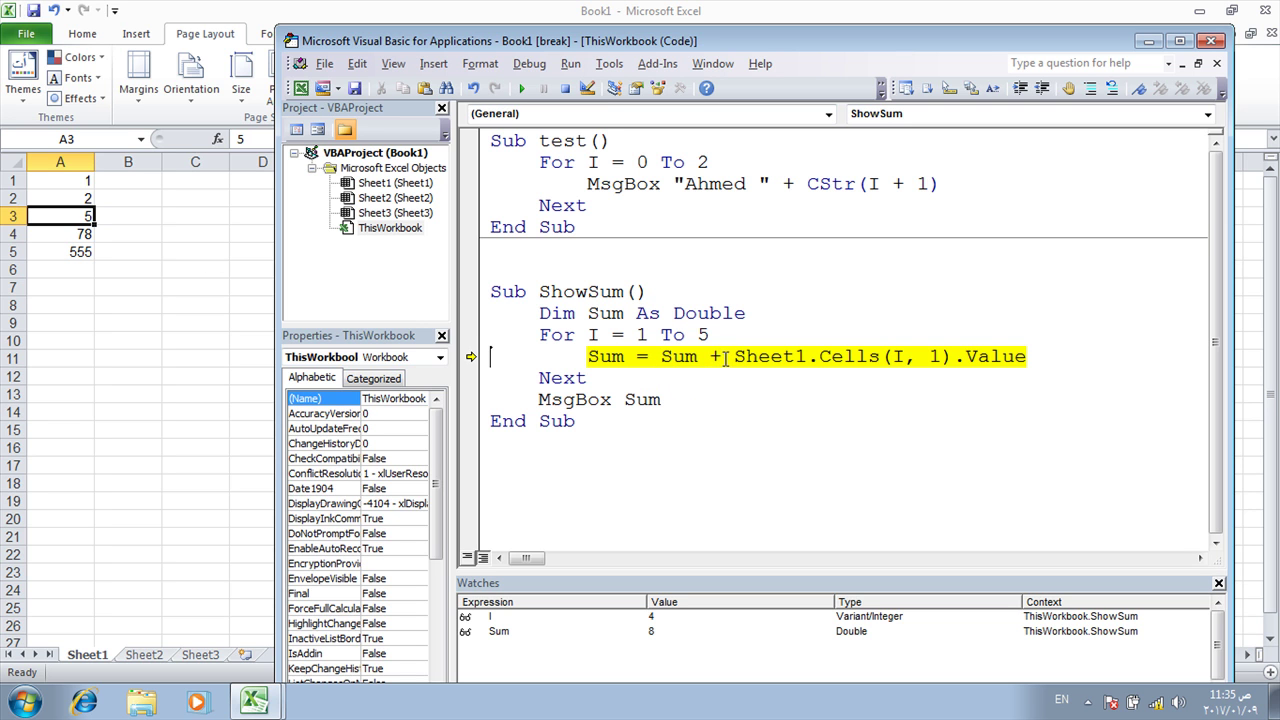
pyautogui.press('F8')
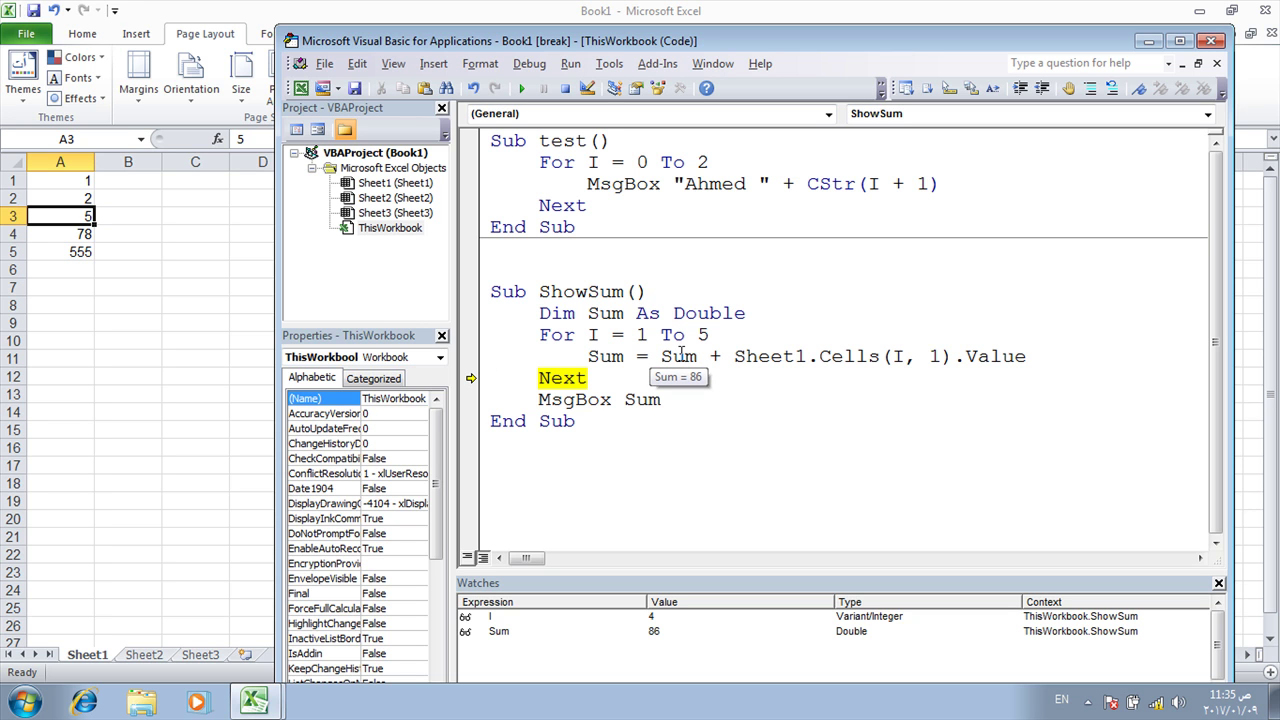
pyautogui.moveTo(897, 358)
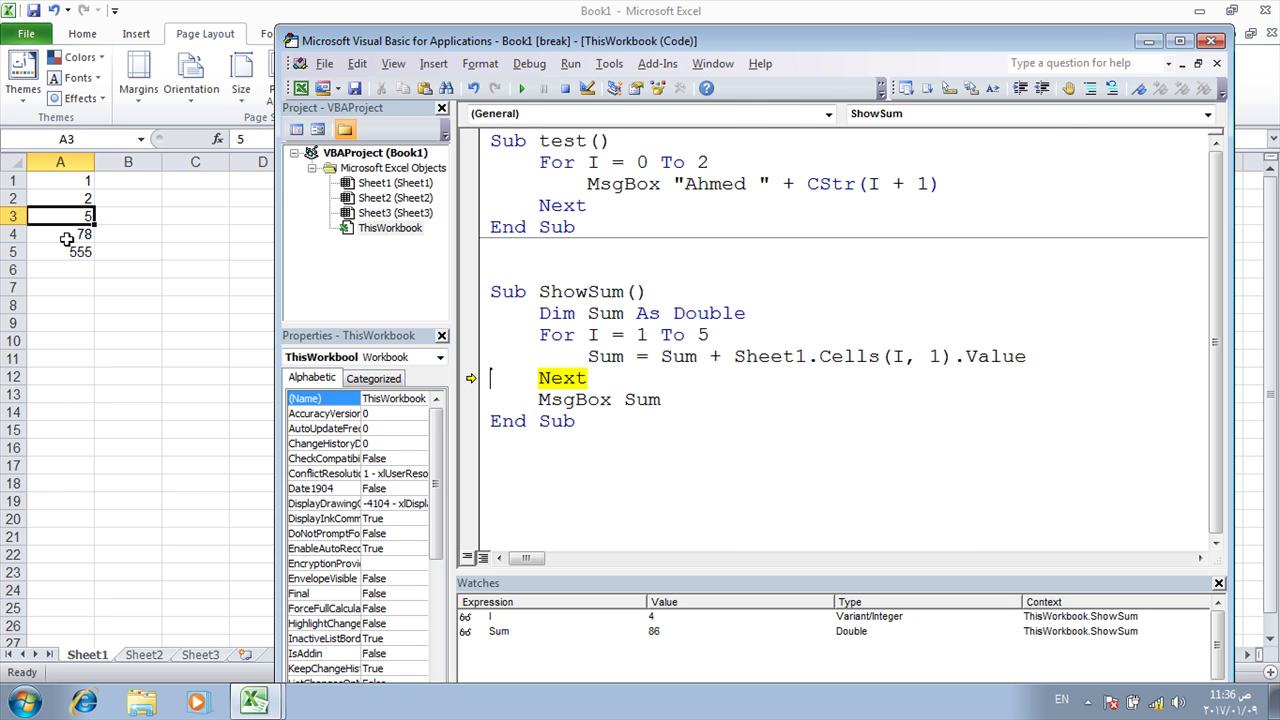
pyautogui.click(66, 239)
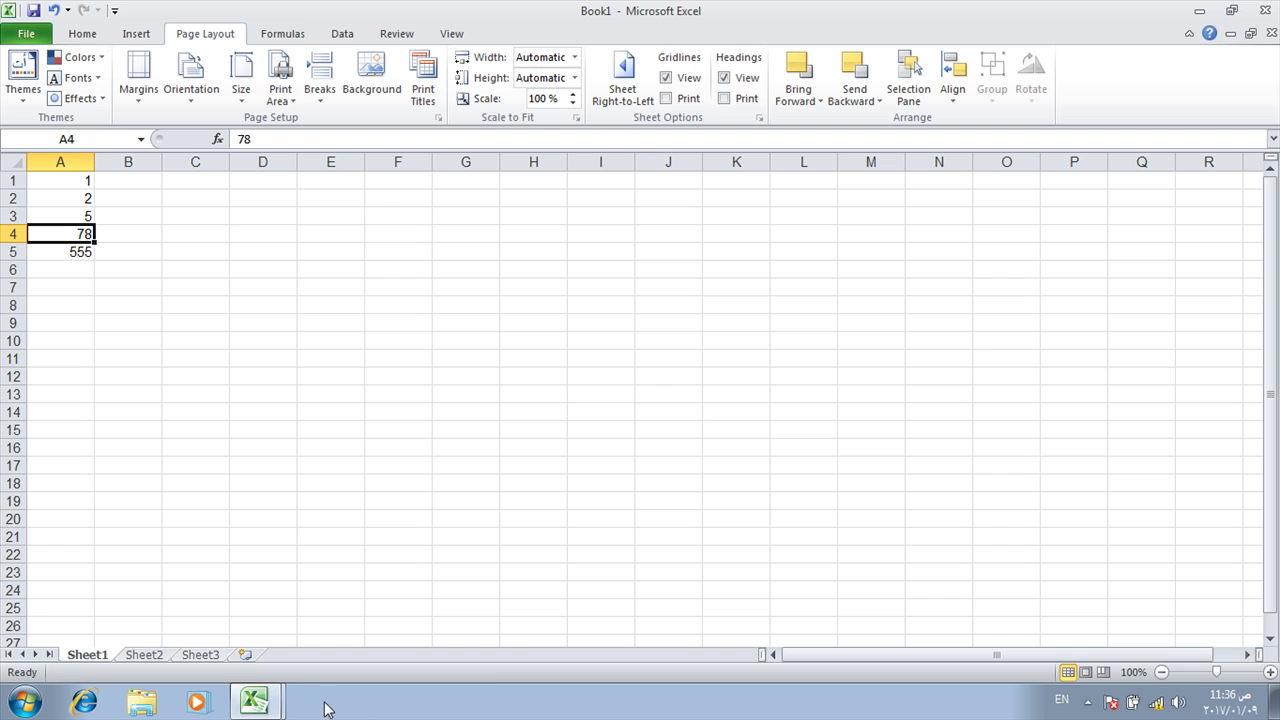
# Briefly toggle a Next-line breakpoint, then step the fifth pass to Sum 641 and MsgBox Sum.
pyautogui.click(265, 702)
pyautogui.click(316, 645)
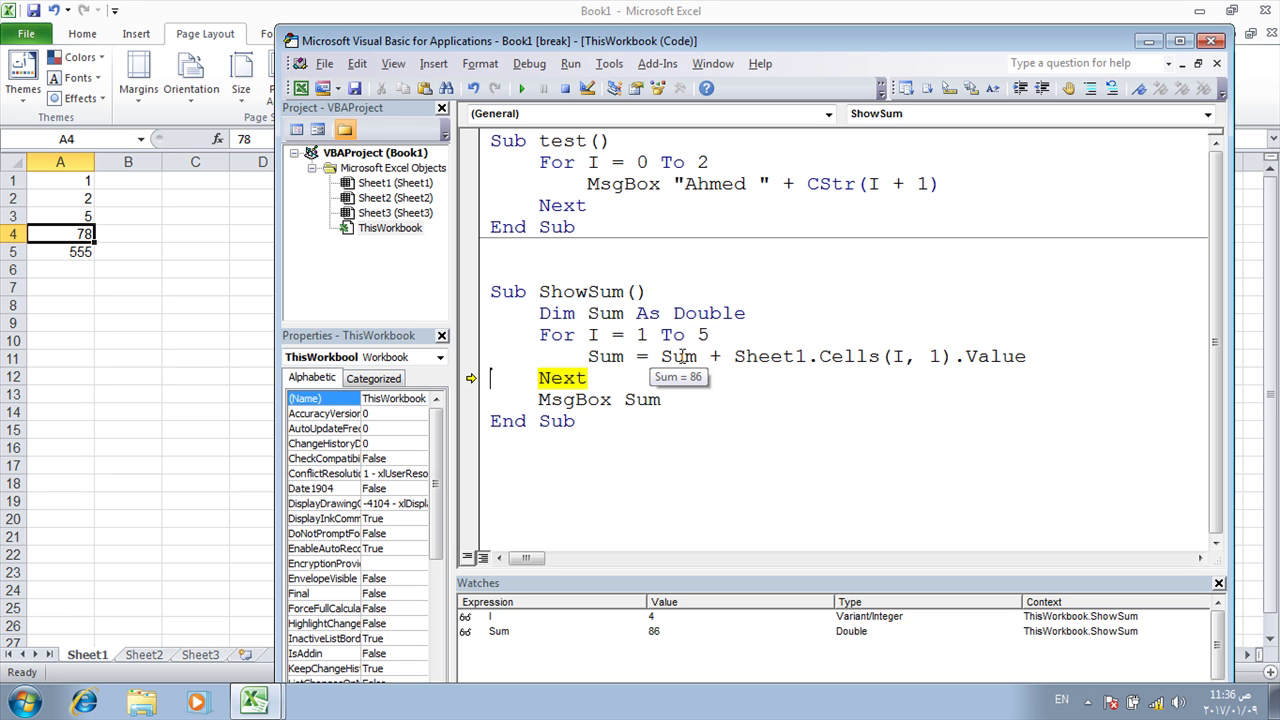
pyautogui.press('F9')
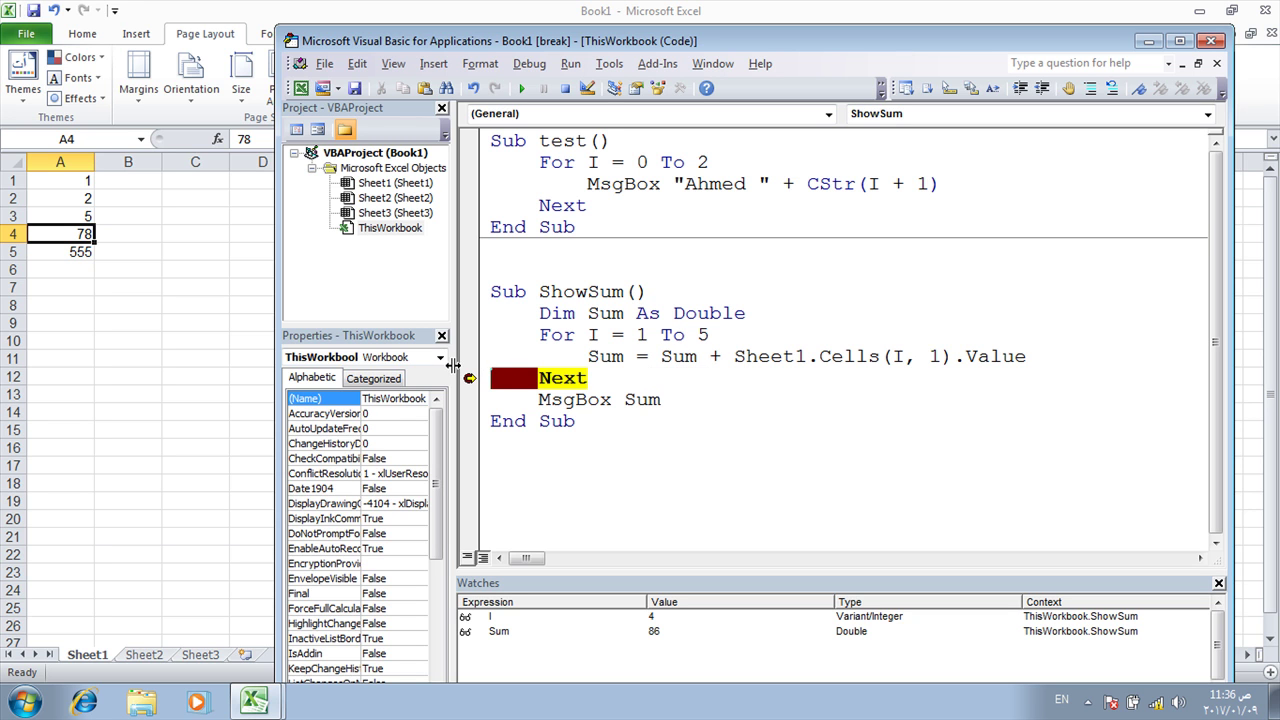
pyautogui.press('F9')
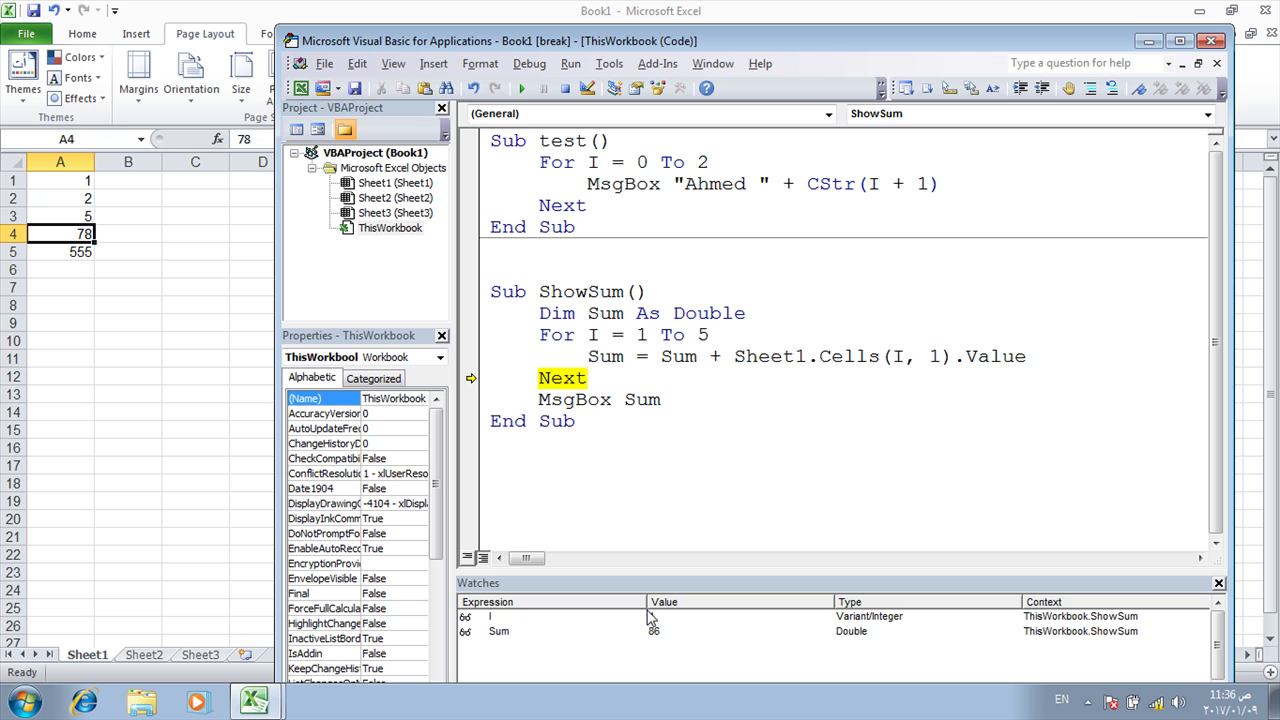
pyautogui.press('F8')
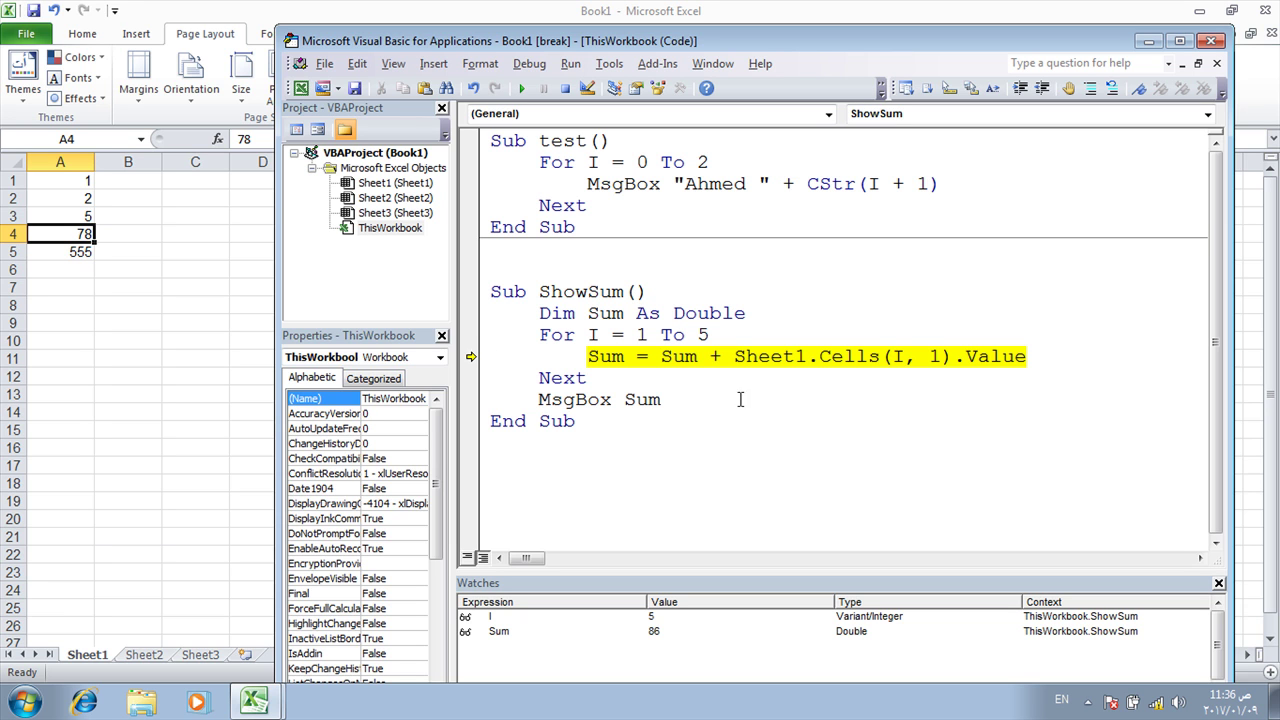
pyautogui.click(552, 399)
pyautogui.press('F8')
pyautogui.moveTo(623, 395)
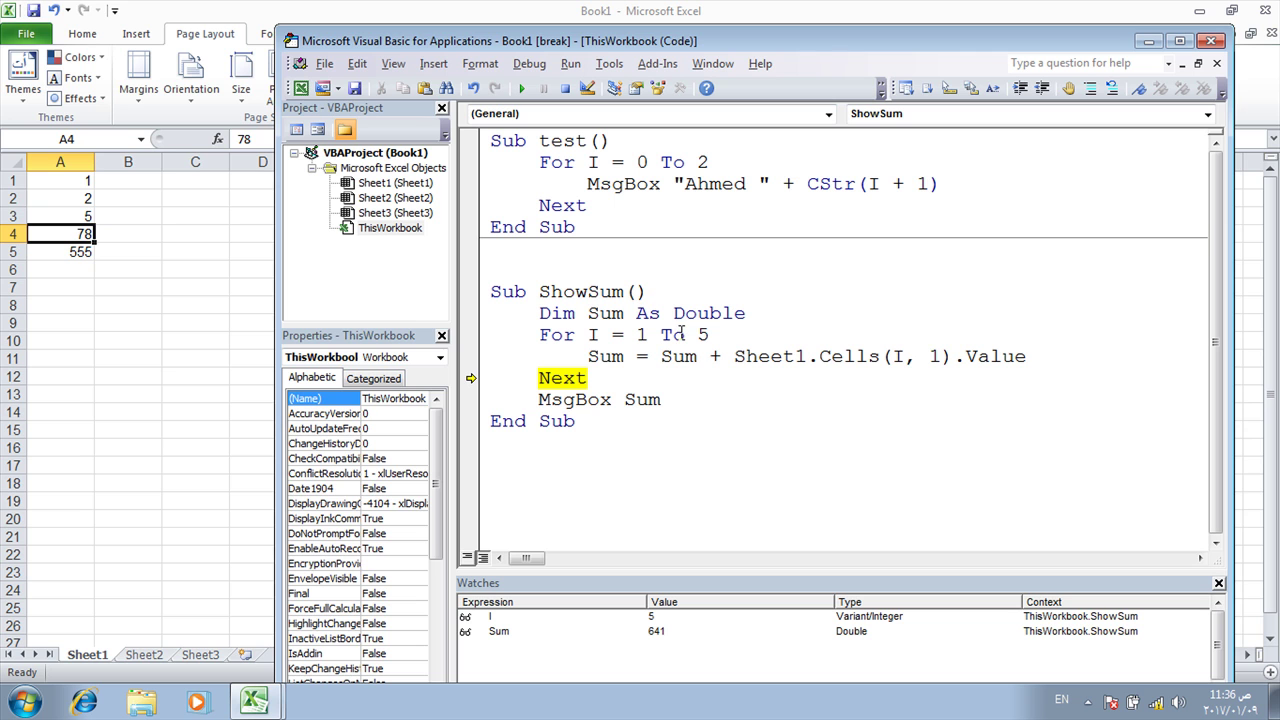
pyautogui.press('F8')
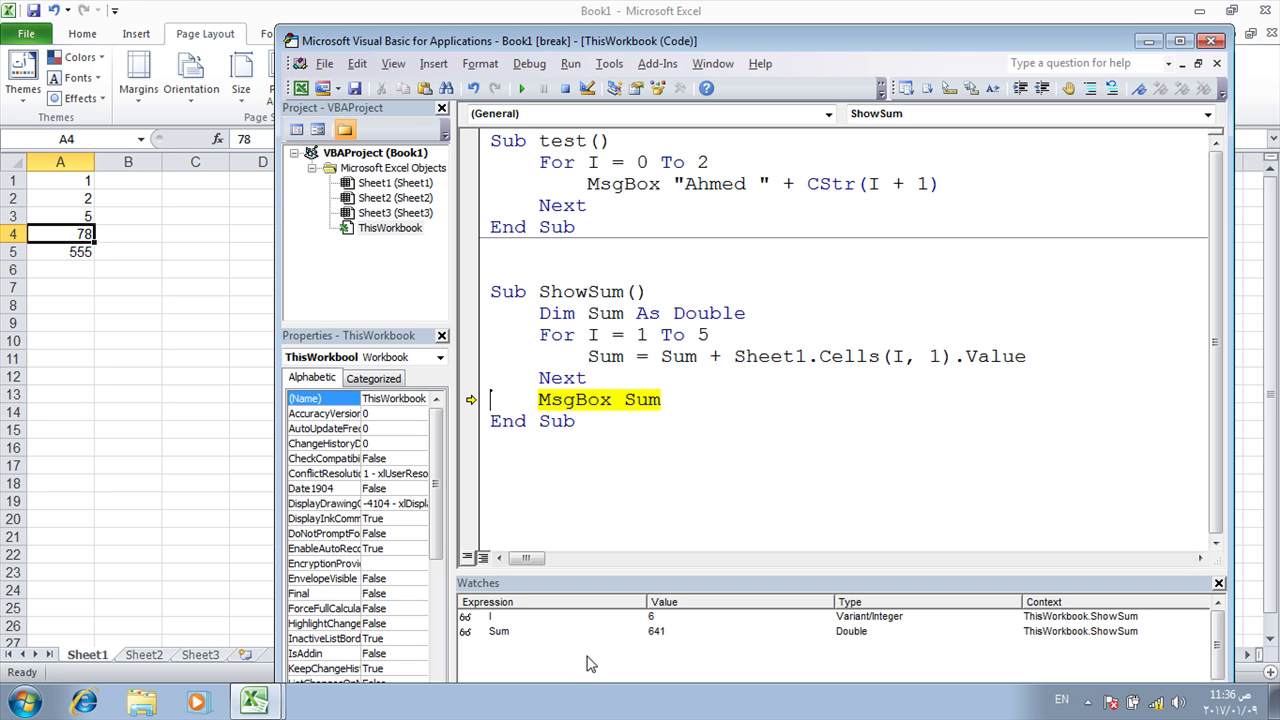
# Continue ShowSum to its 641 message box, dismiss it, and close the VBA editor.
pyautogui.click(638, 618)
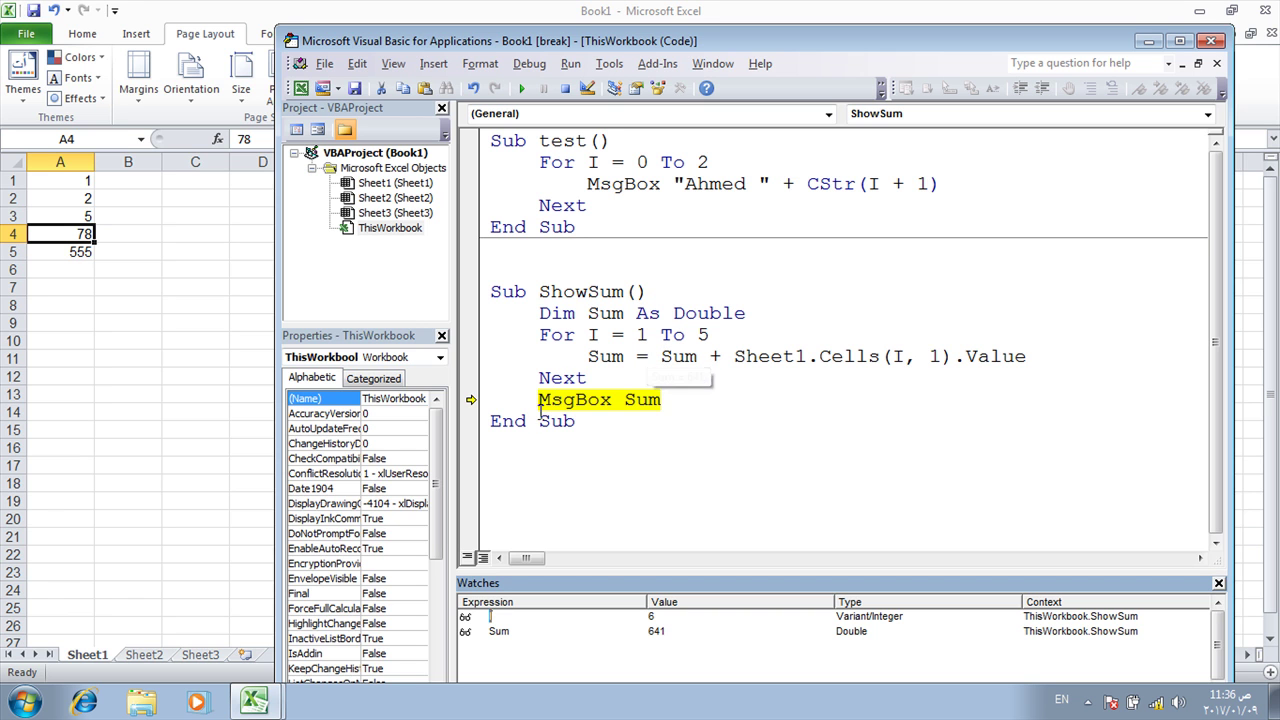
pyautogui.click(521, 88)
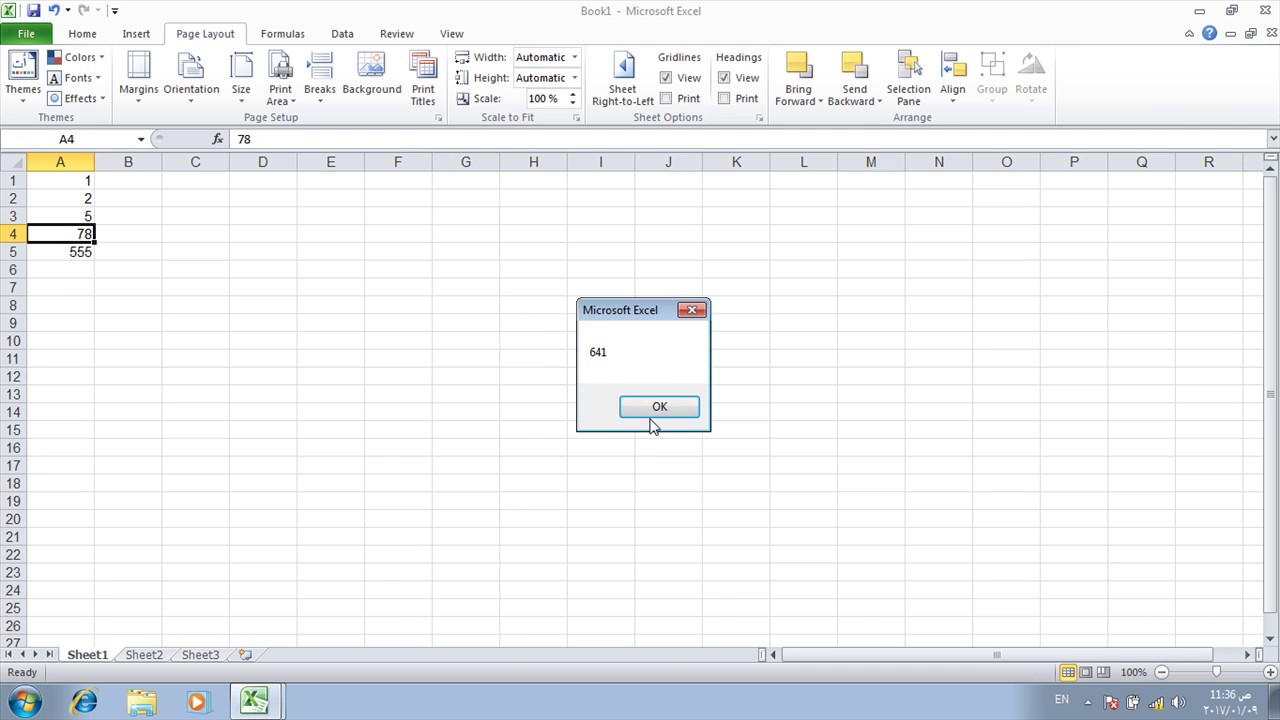
pyautogui.click(651, 412)
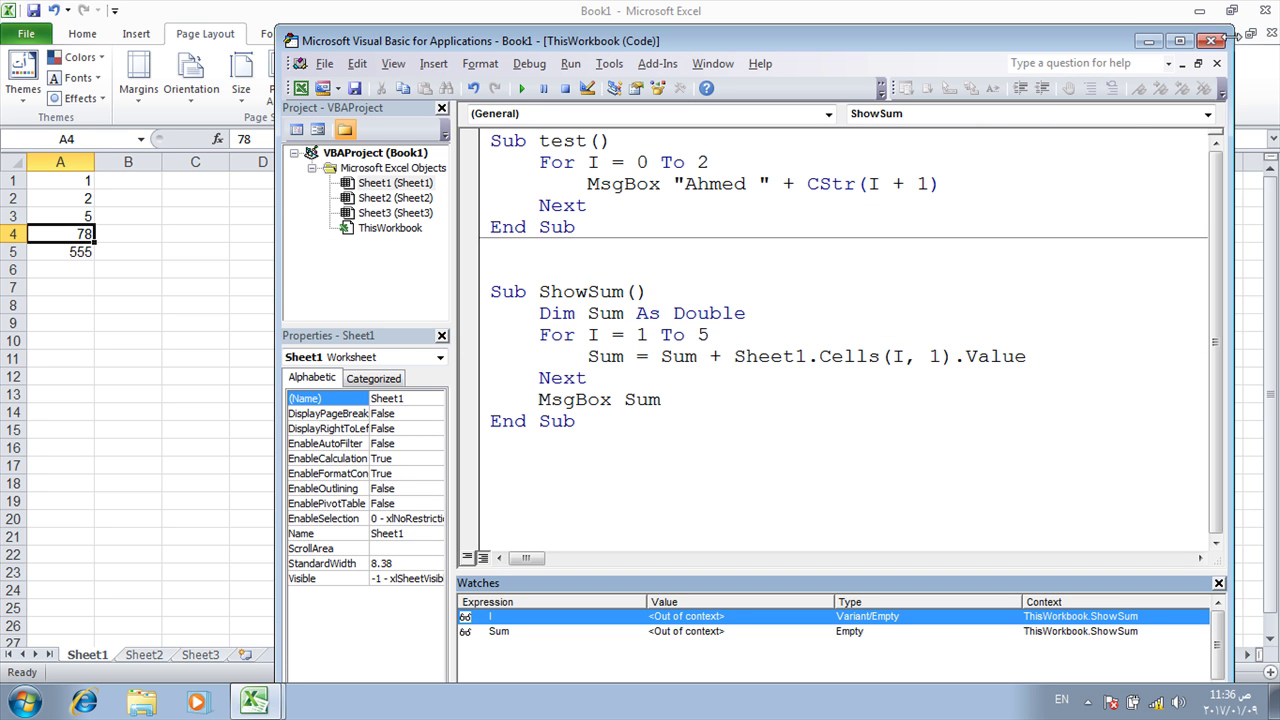
pyautogui.click(589, 334)
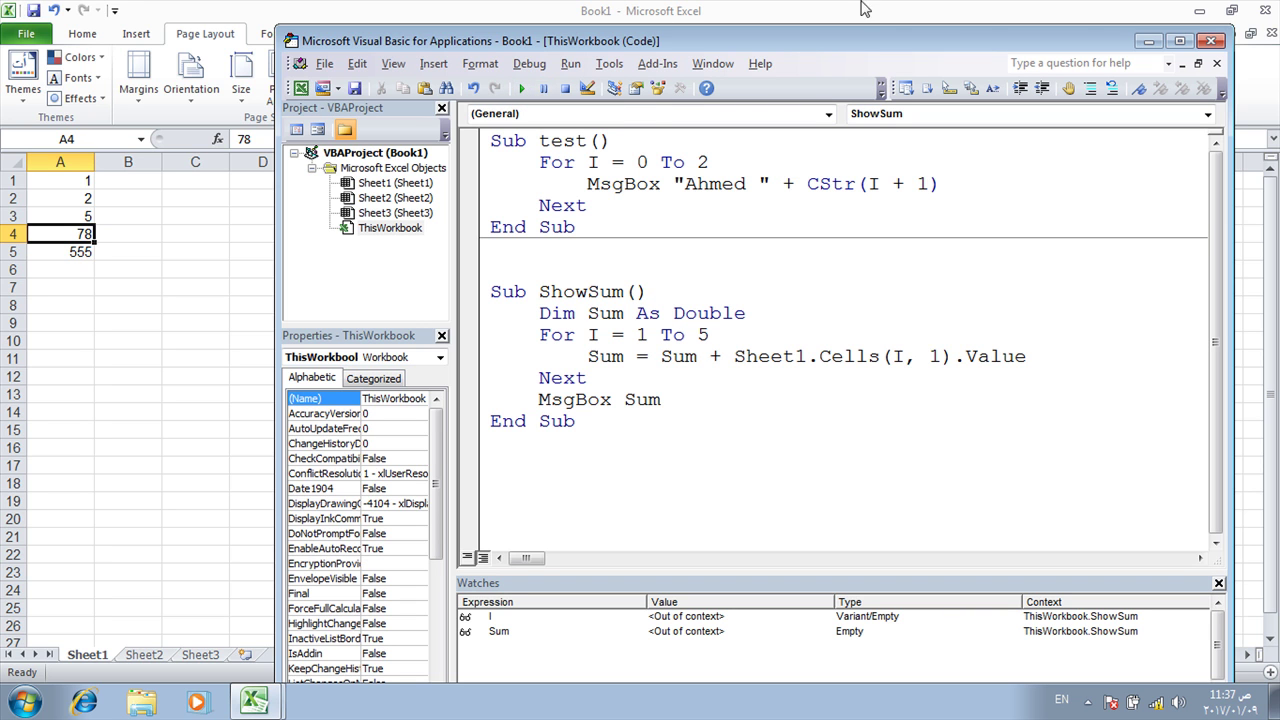
pyautogui.click(1214, 41)
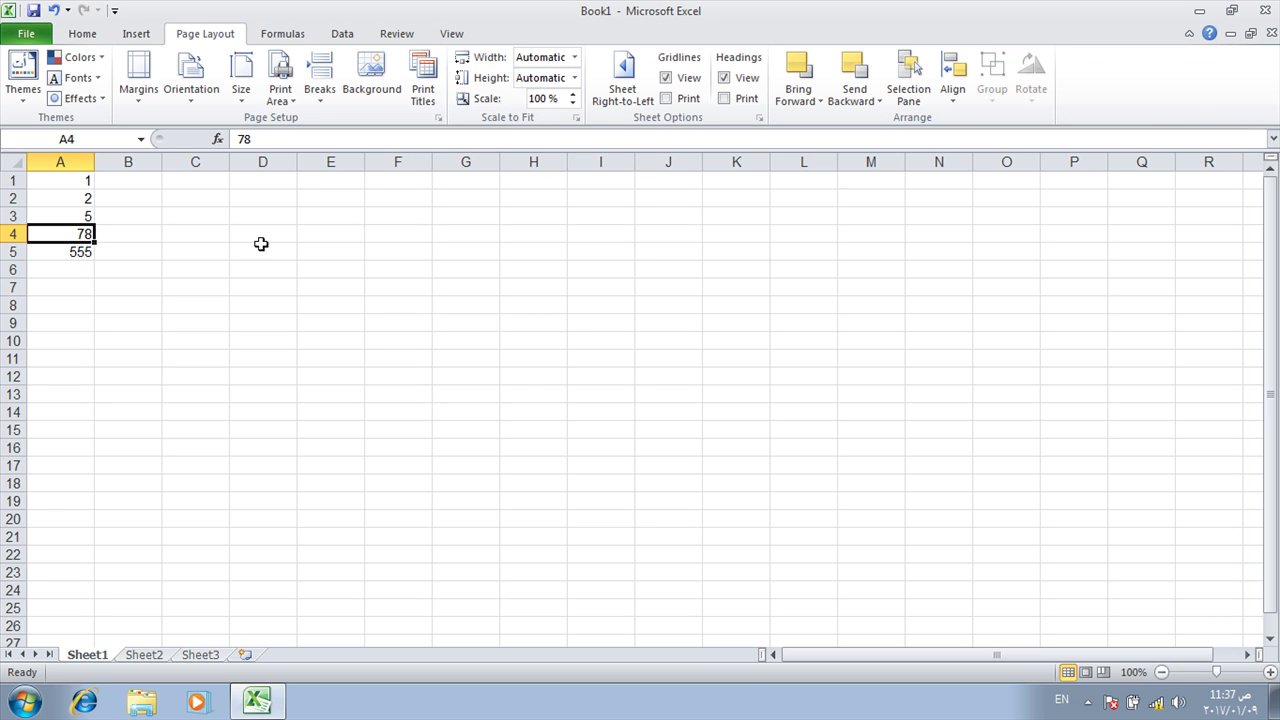
# Enable the Developer tab on the ribbon through Excel Options' Customize Ribbon settings.
pyautogui.click(302, 195)
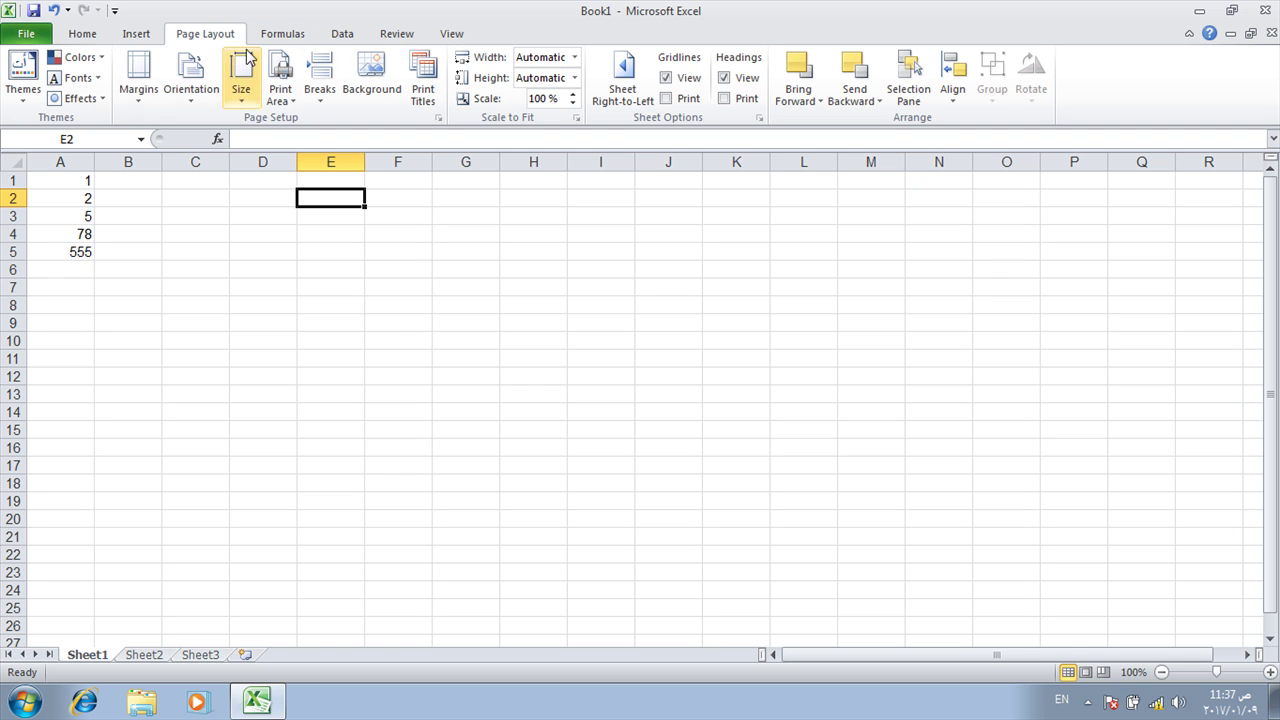
pyautogui.click(22, 38)
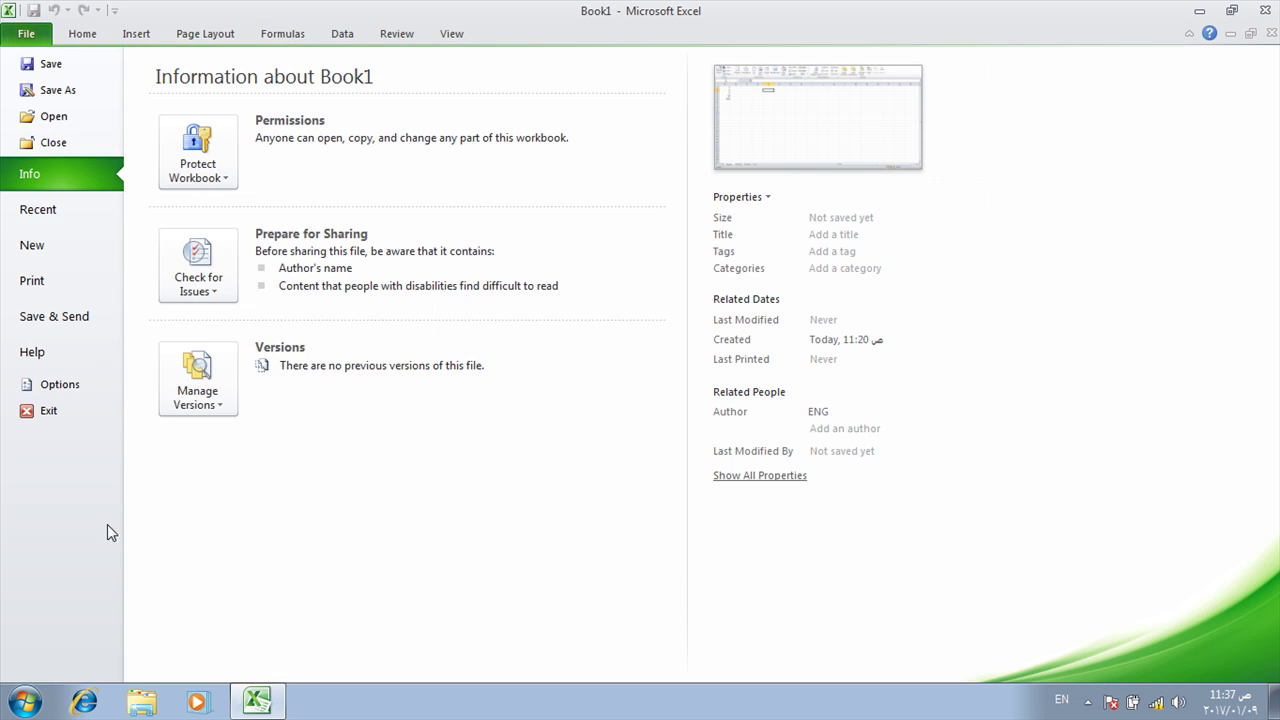
pyautogui.click(60, 390)
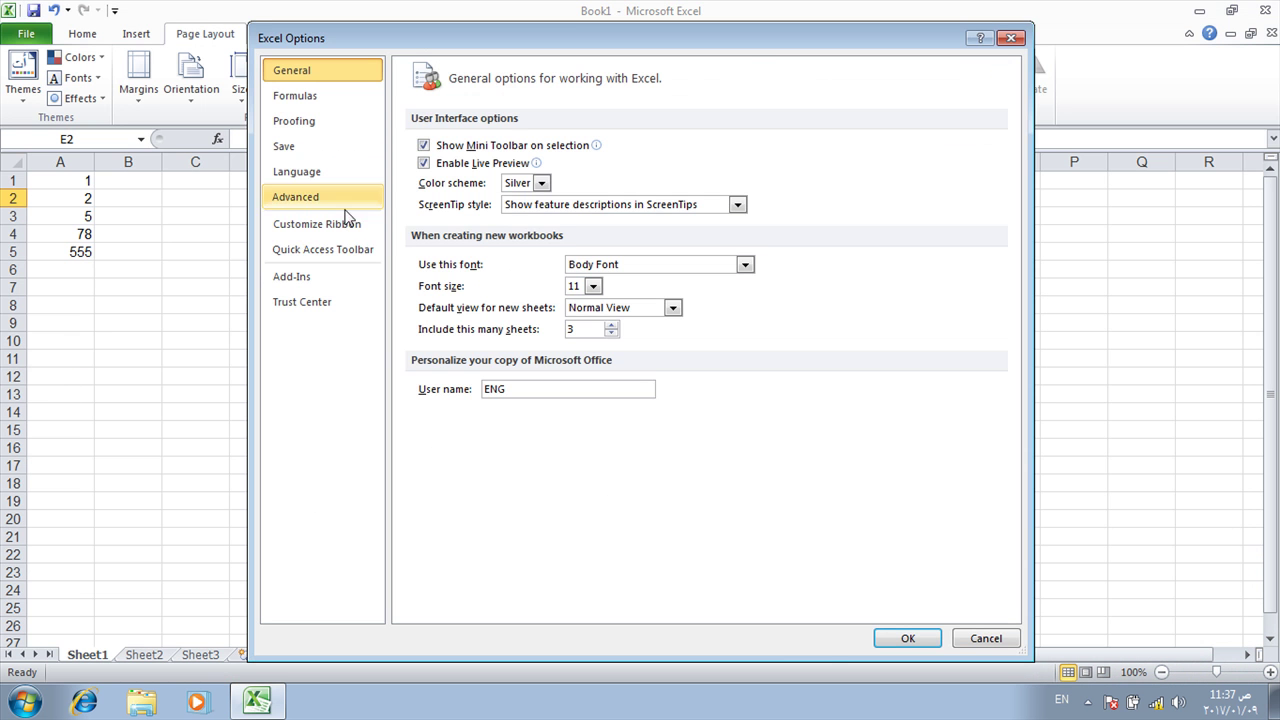
pyautogui.click(293, 224)
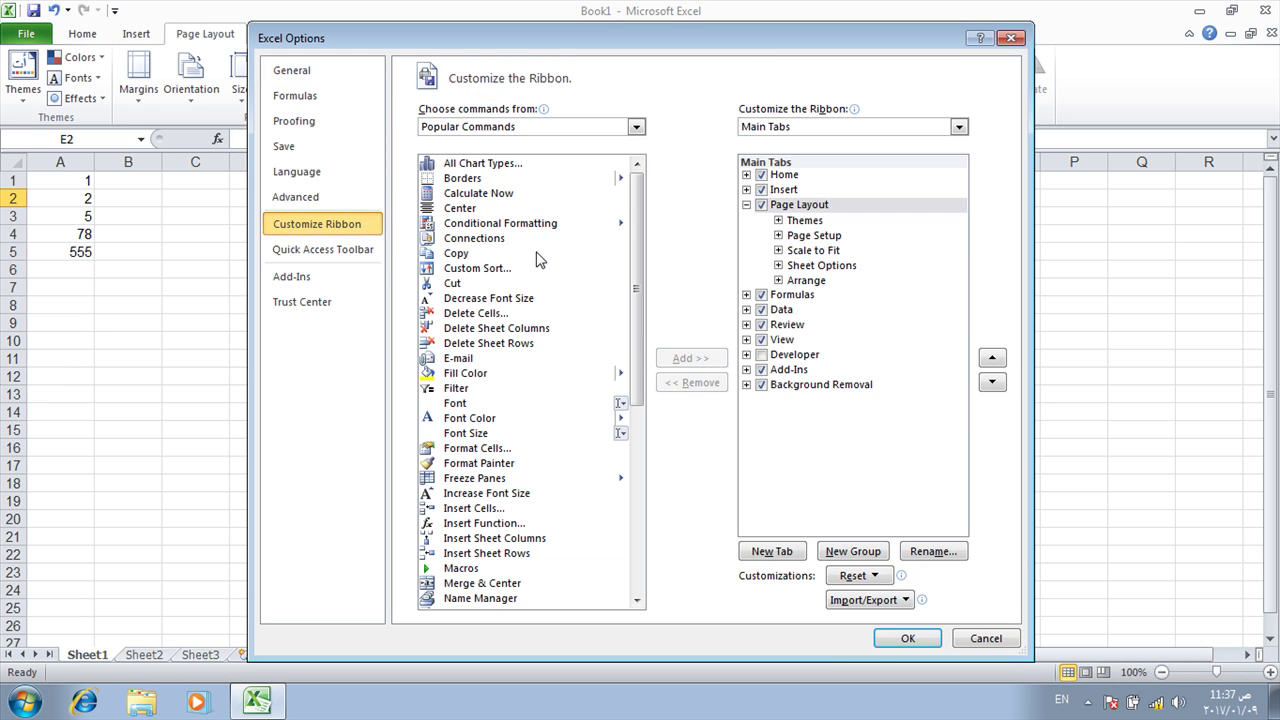
pyautogui.click(762, 356)
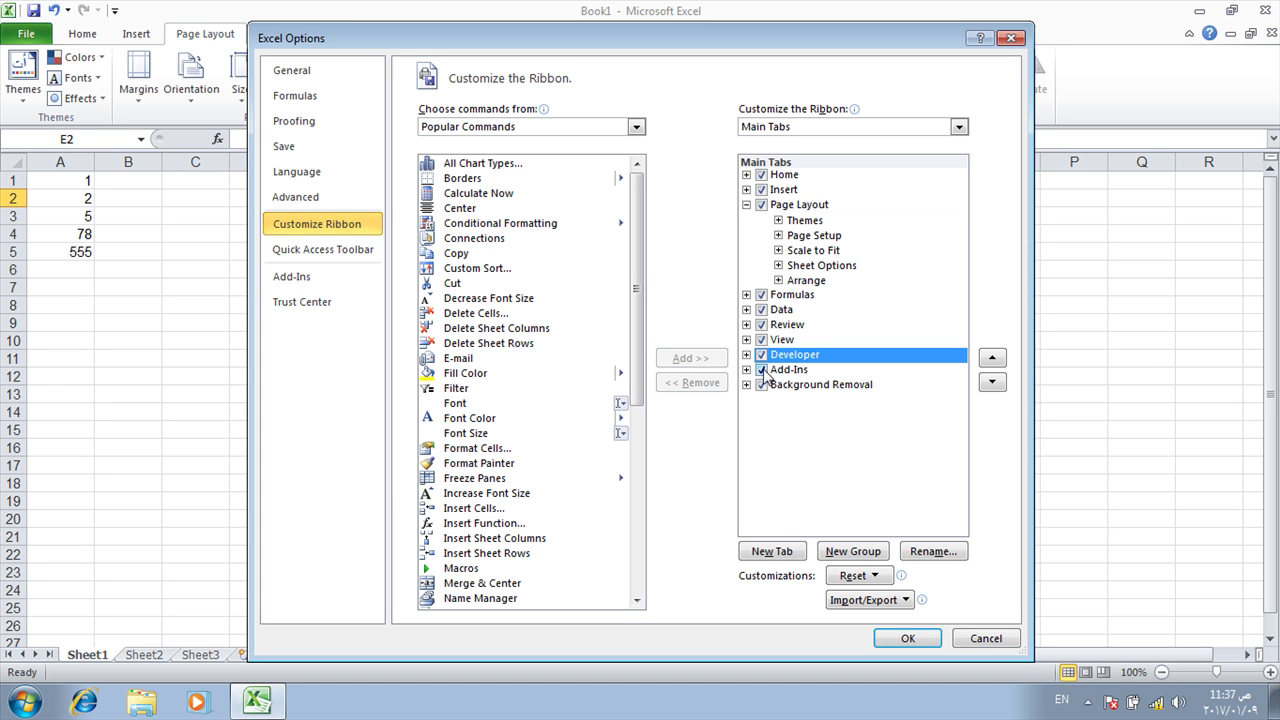
pyautogui.click(907, 638)
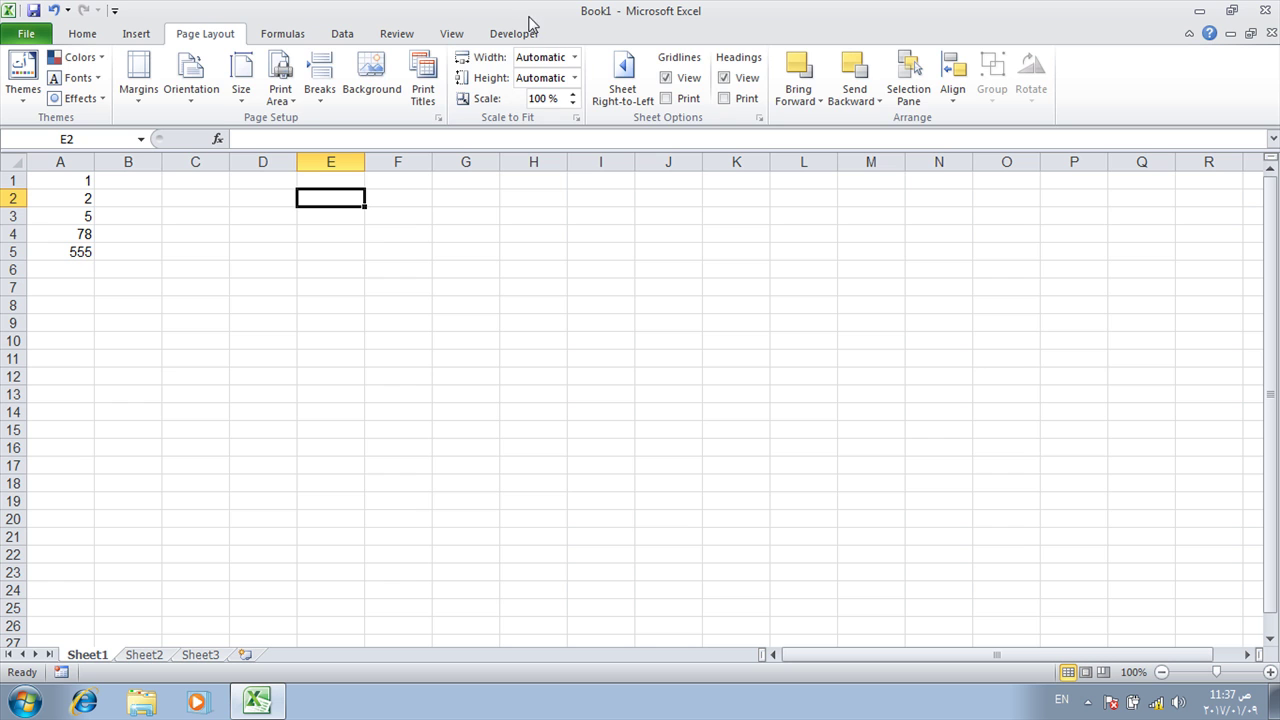
# Insert a Form Button over E3:F4 and assign it the ThisWorkbook.ShowSum macro.
pyautogui.click(527, 34)
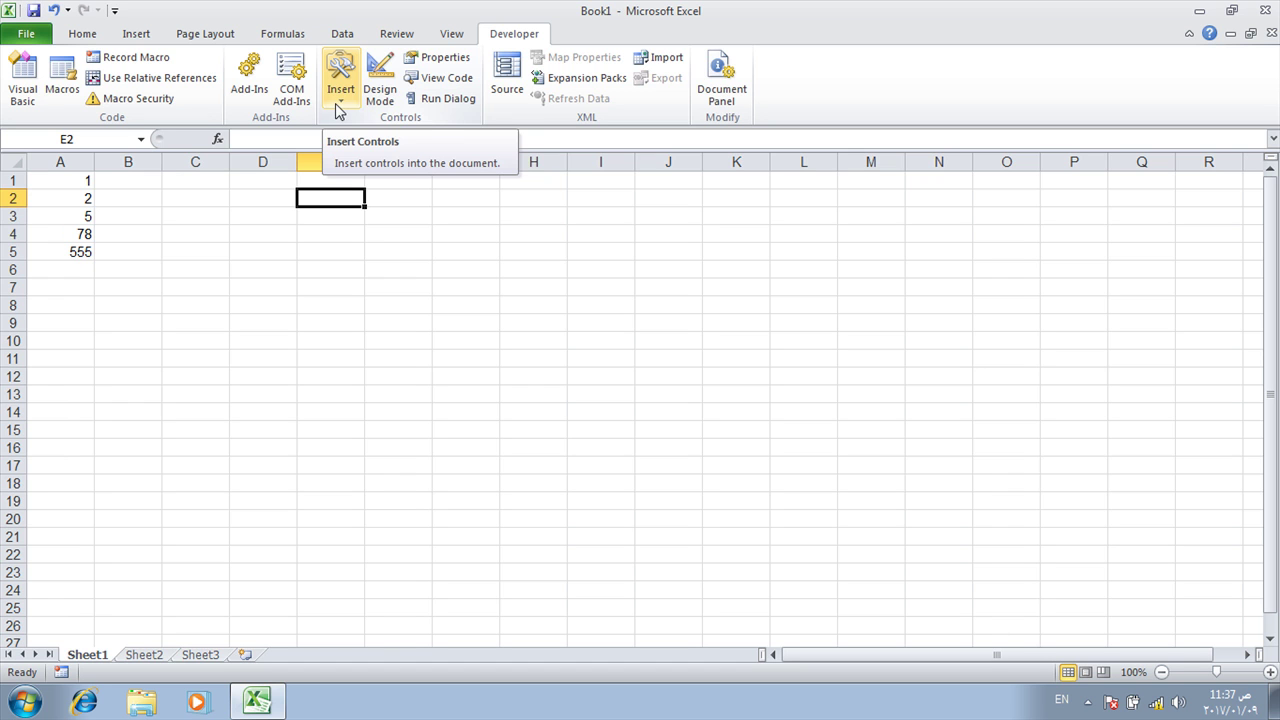
pyautogui.click(338, 110)
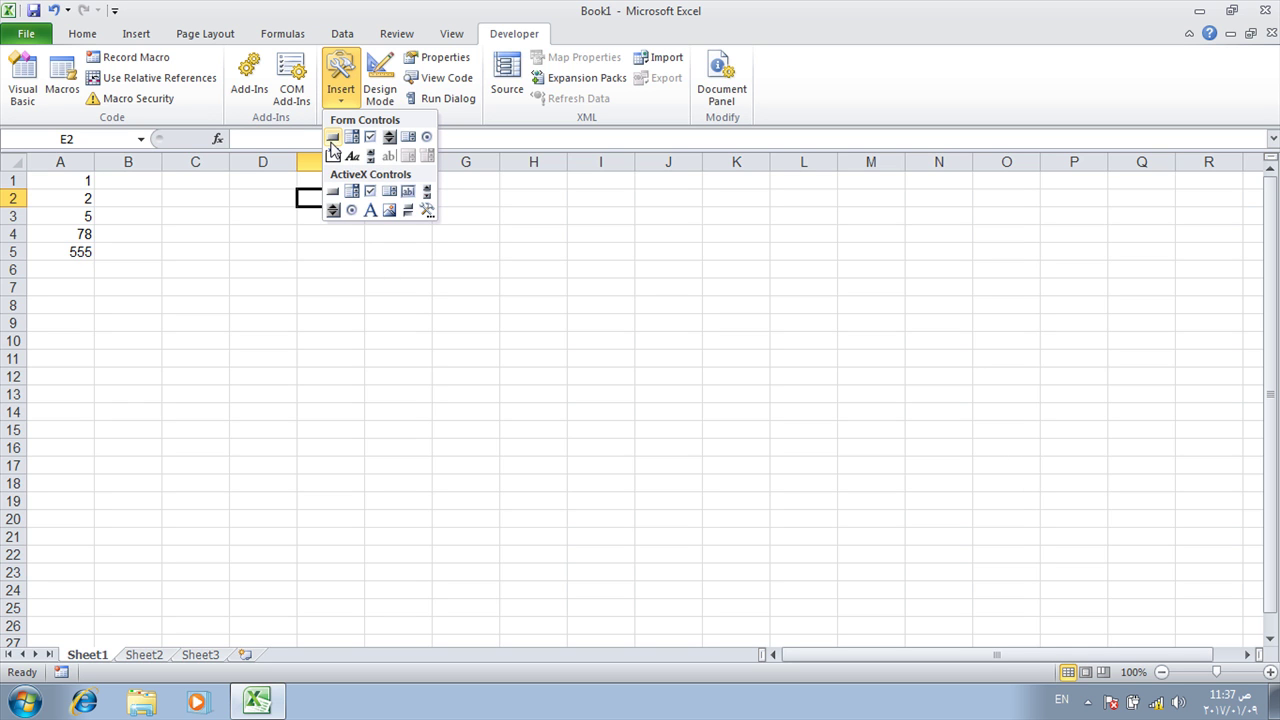
pyautogui.click(332, 148)
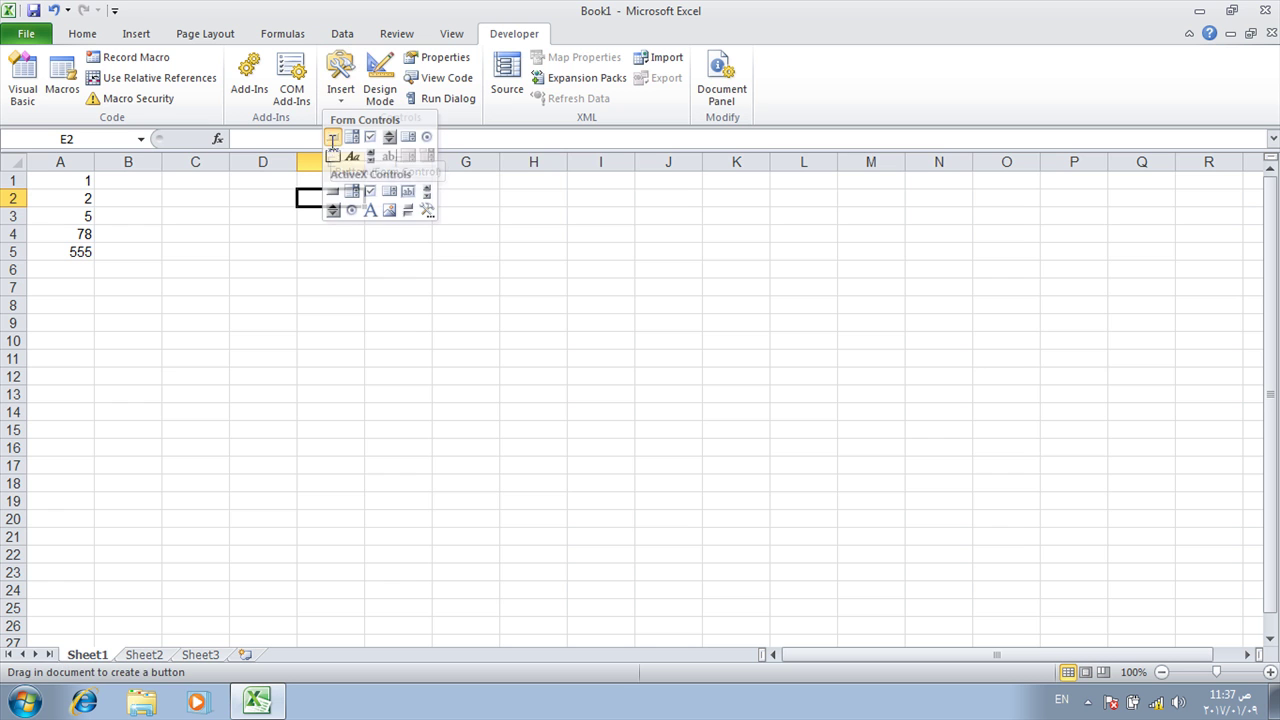
pyautogui.moveTo(296, 212); pyautogui.dragTo(452, 252)
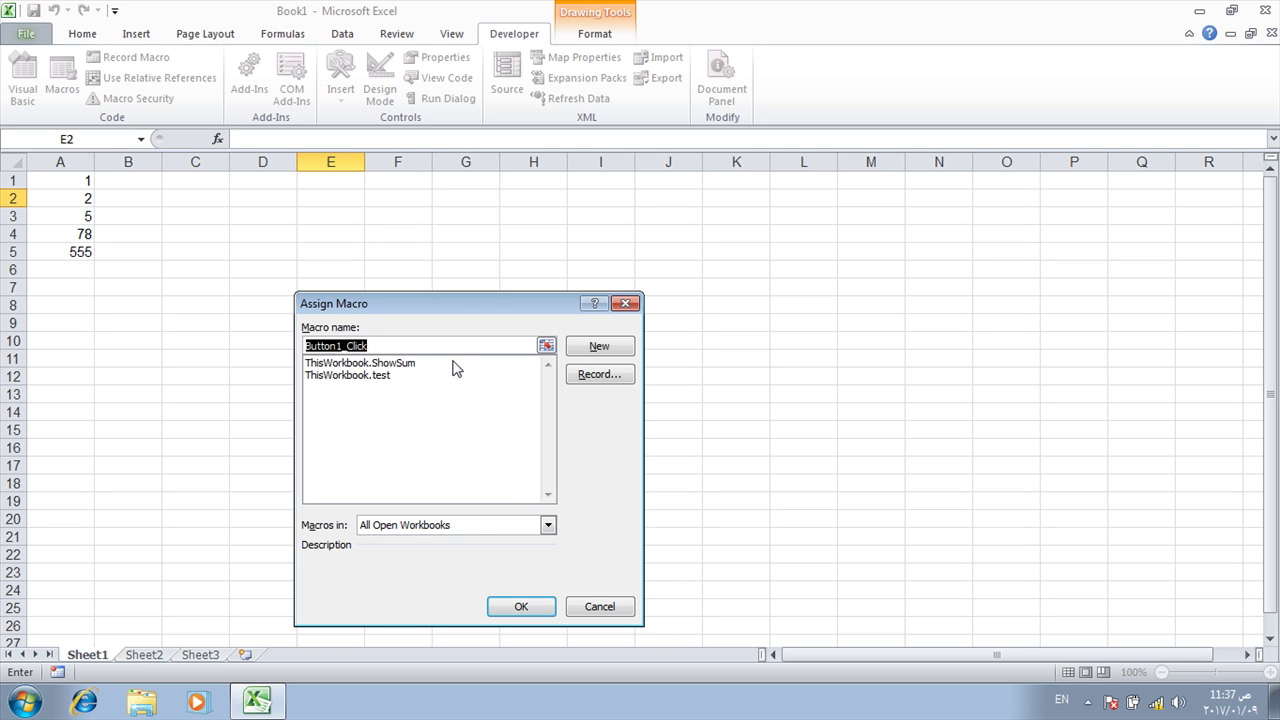
pyautogui.click(391, 366)
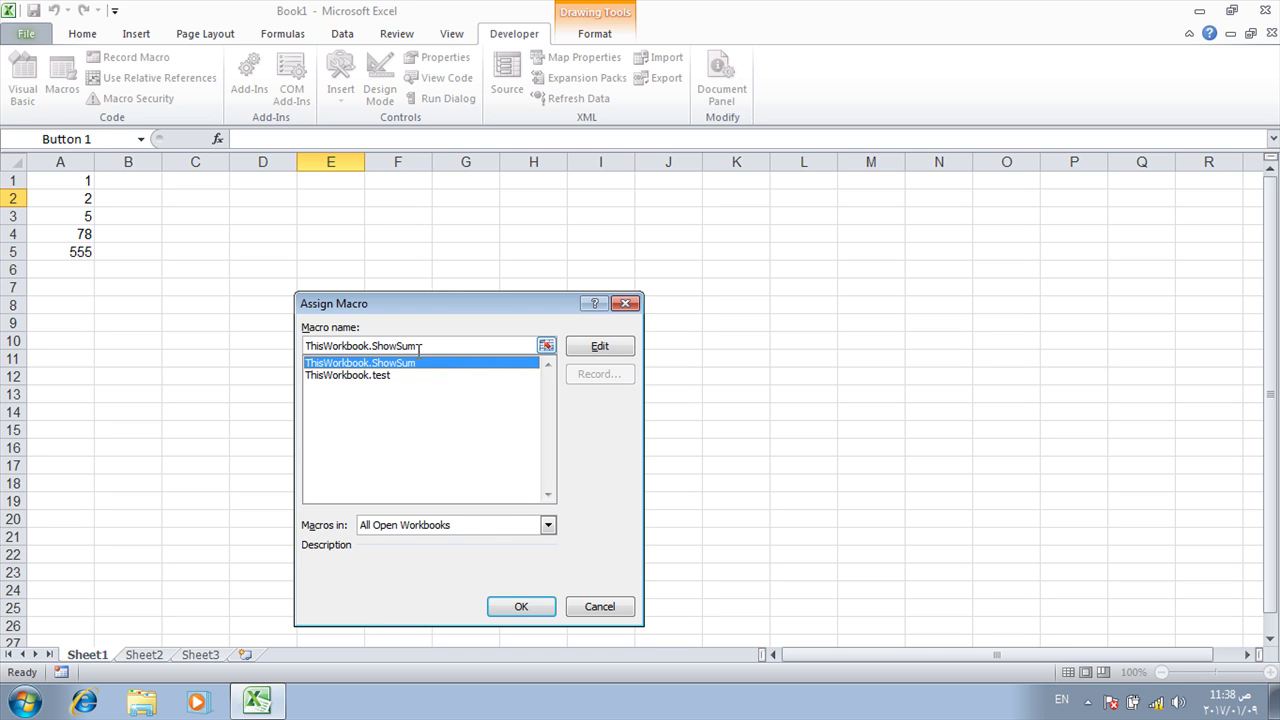
pyautogui.click(511, 607)
pyautogui.click(509, 607)
pyautogui.click(426, 368)
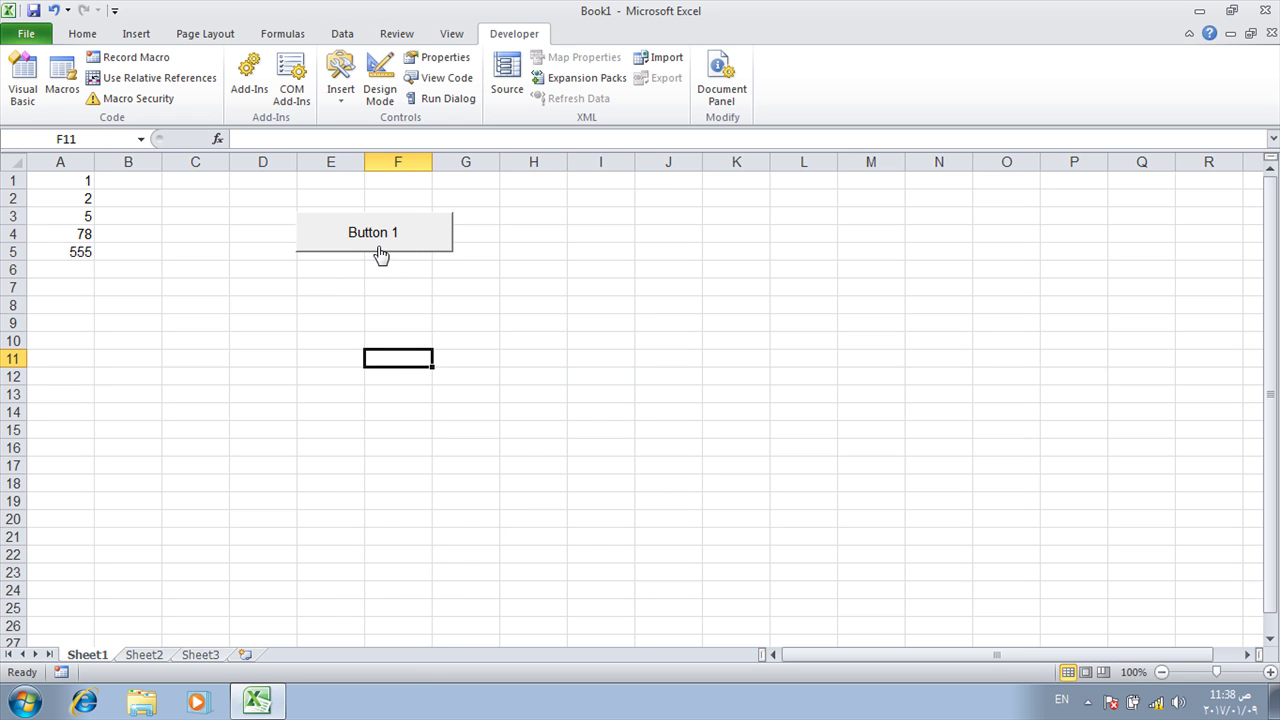
# Click the button to confirm it reports 641, then reopen the VBA editor with Alt+F11.
pyautogui.click(381, 255)
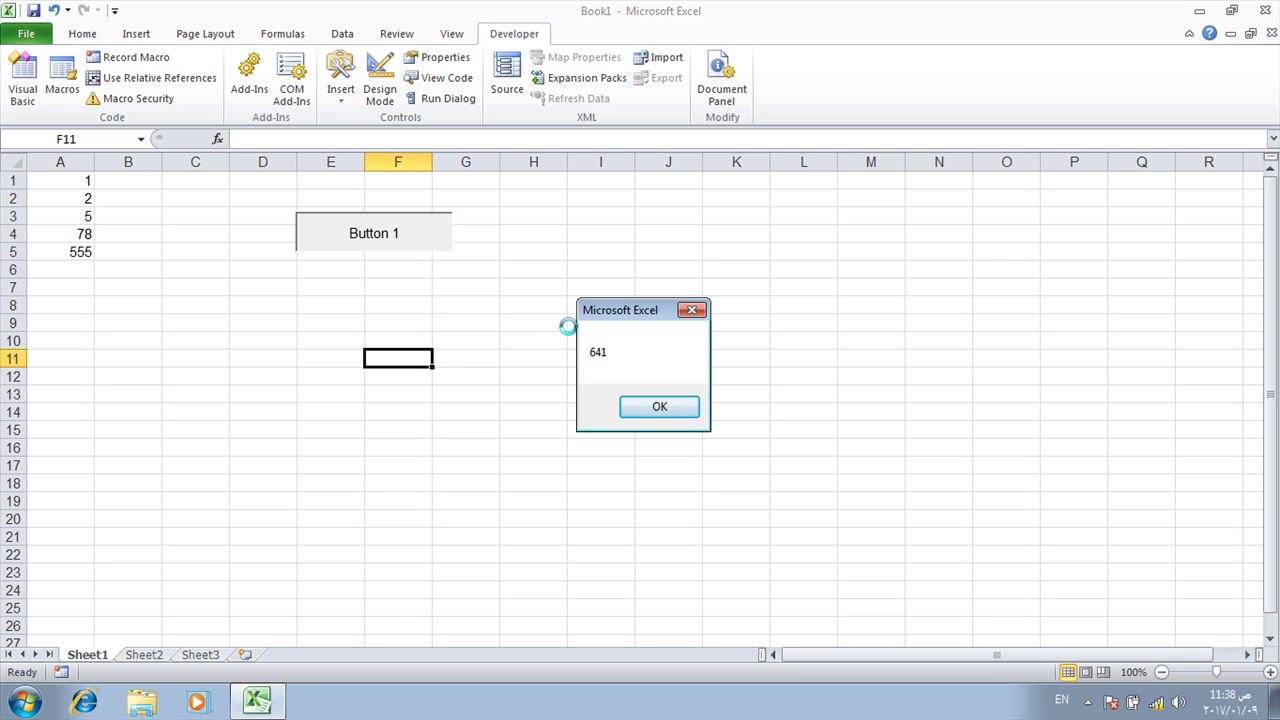
pyautogui.click(660, 406)
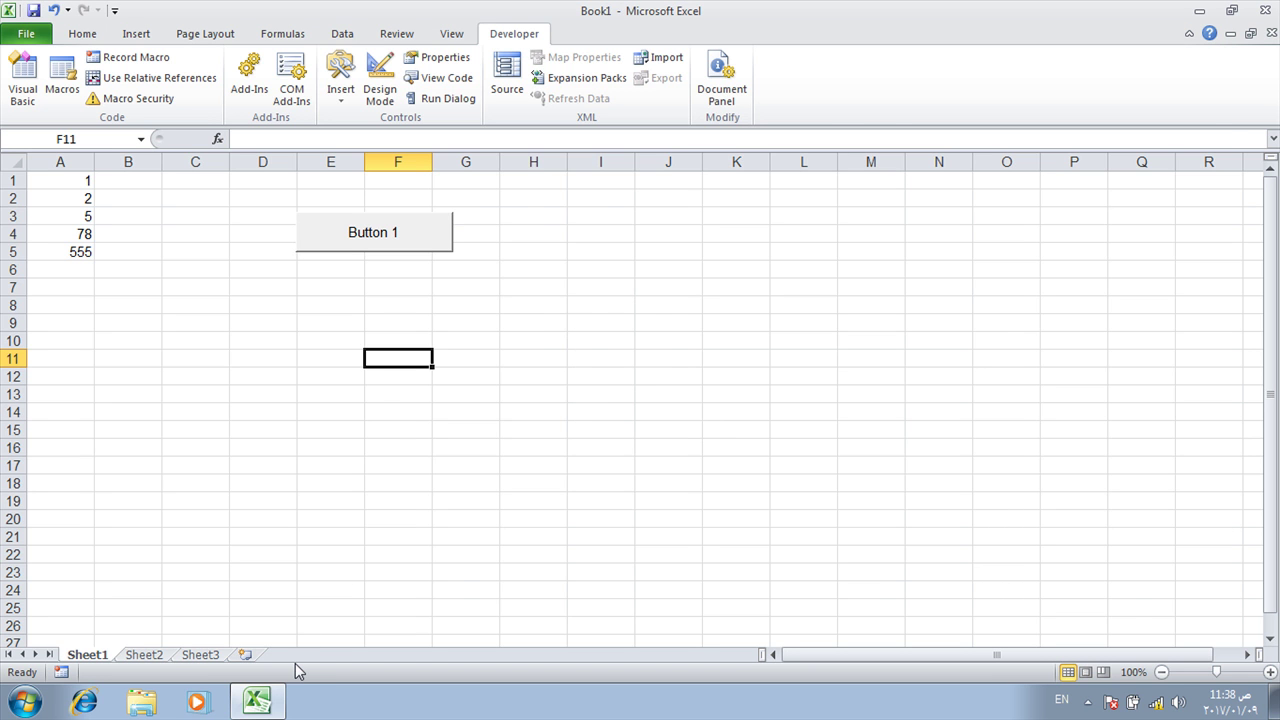
pyautogui.hotkey('alt', 'F11')
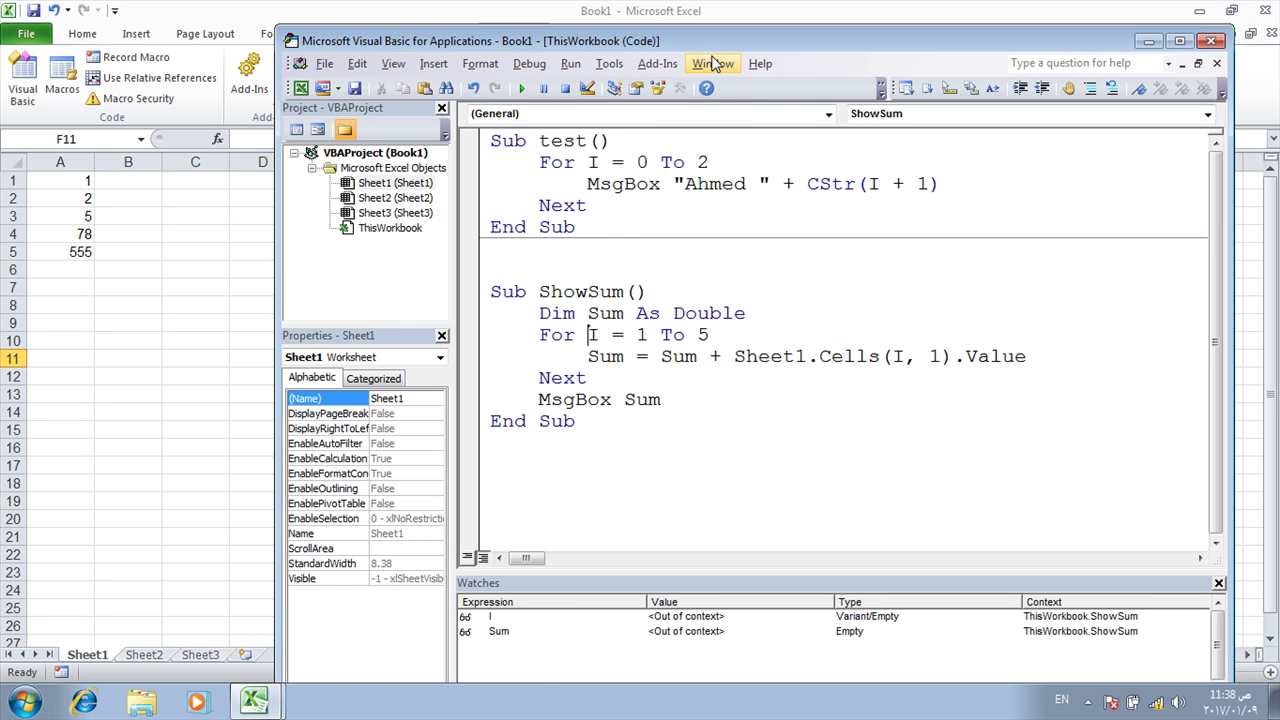
pyautogui.moveTo(712, 41); pyautogui.dragTo(880, 25)
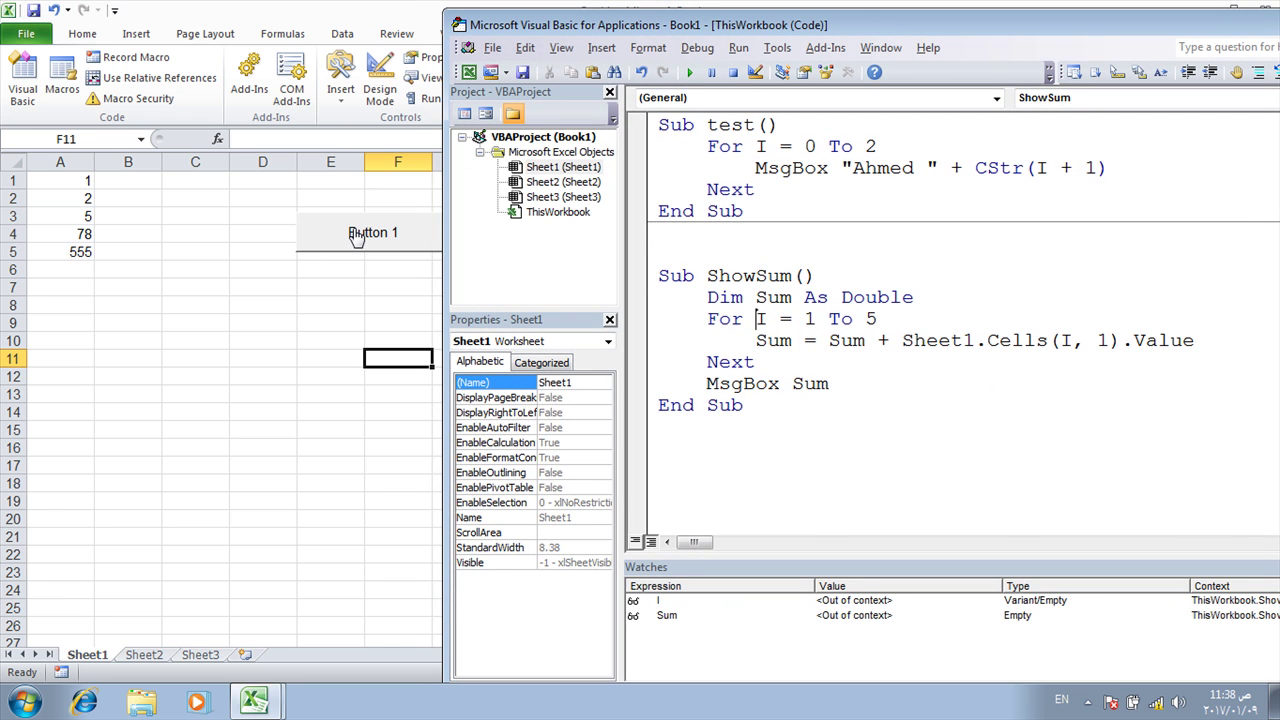
pyautogui.click(712, 368)
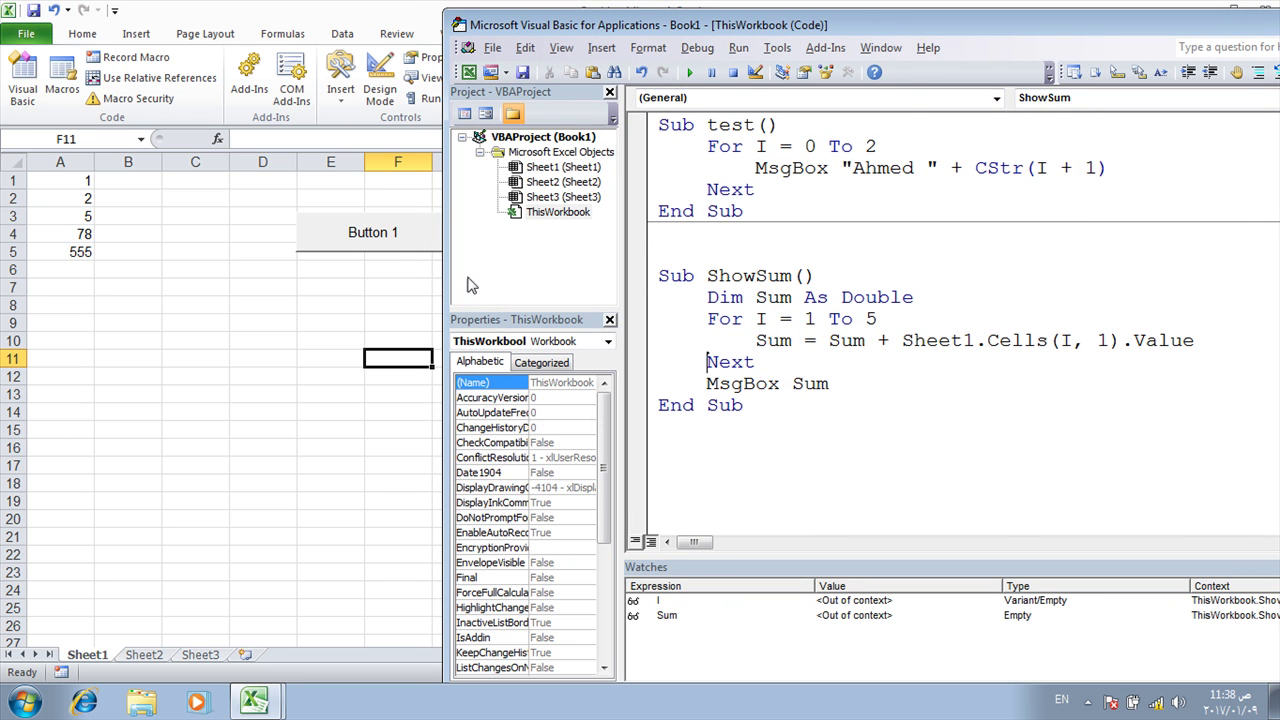
# Reassign Button 1 to ThisWorkbook.test, then click it and dismiss its numbered messages.
pyautogui.rightClick(387, 242)
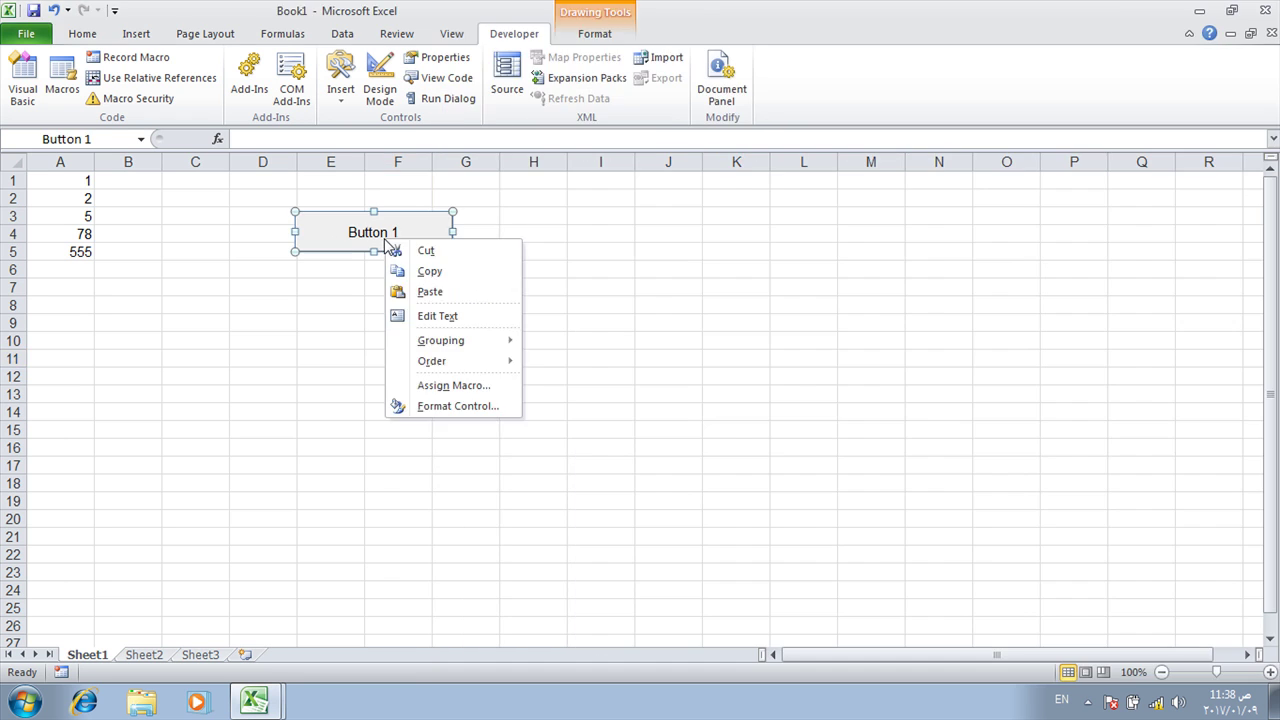
pyautogui.click(450, 388)
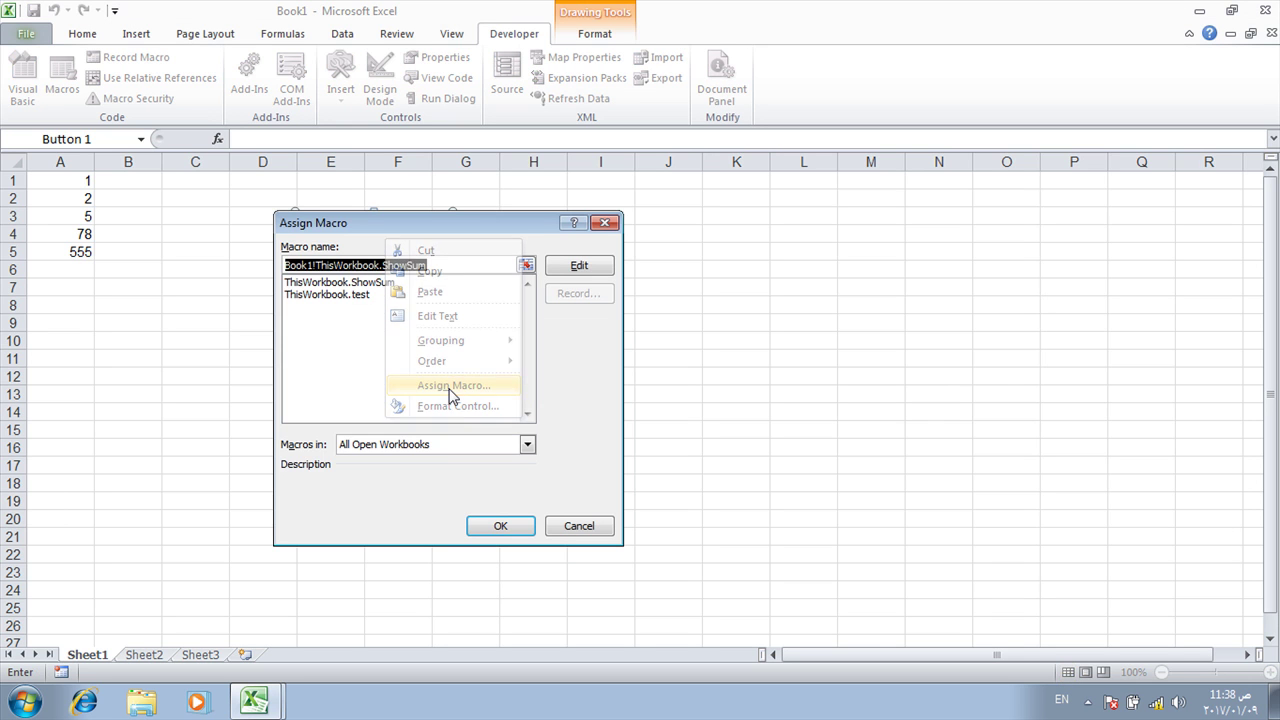
pyautogui.click(358, 296)
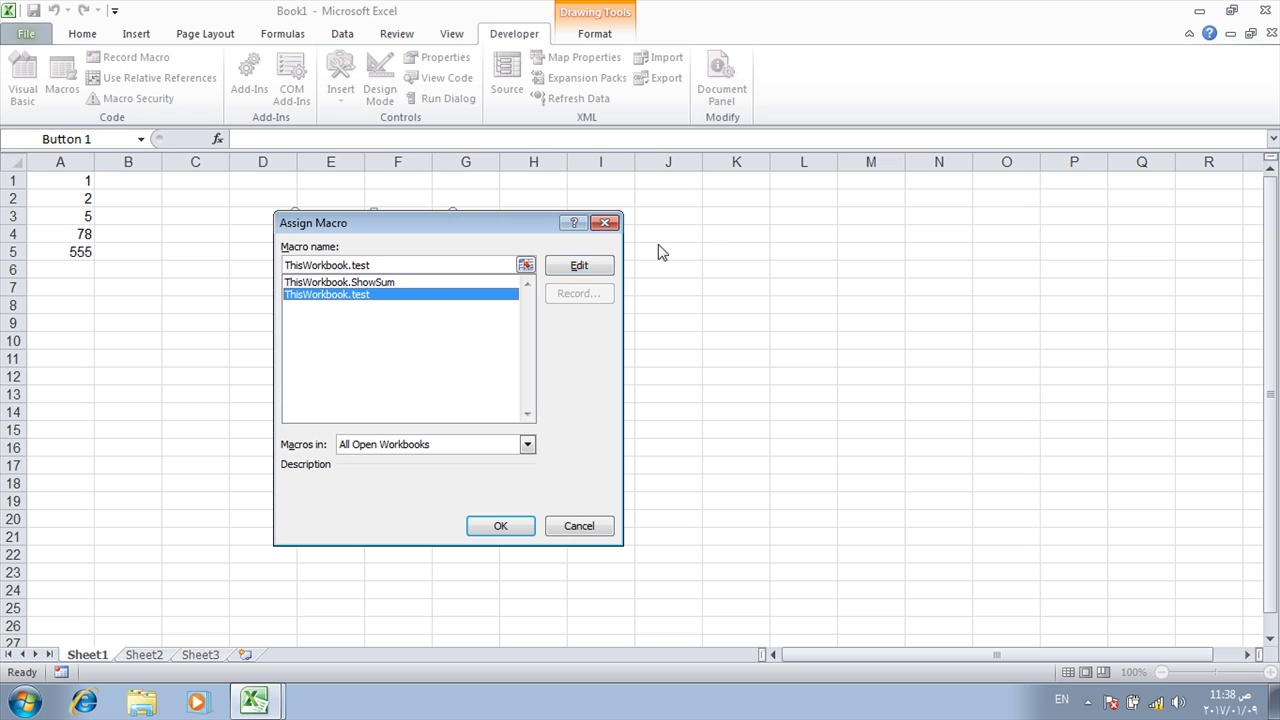
pyautogui.click(506, 524)
pyautogui.click(388, 362)
pyautogui.click(372, 249)
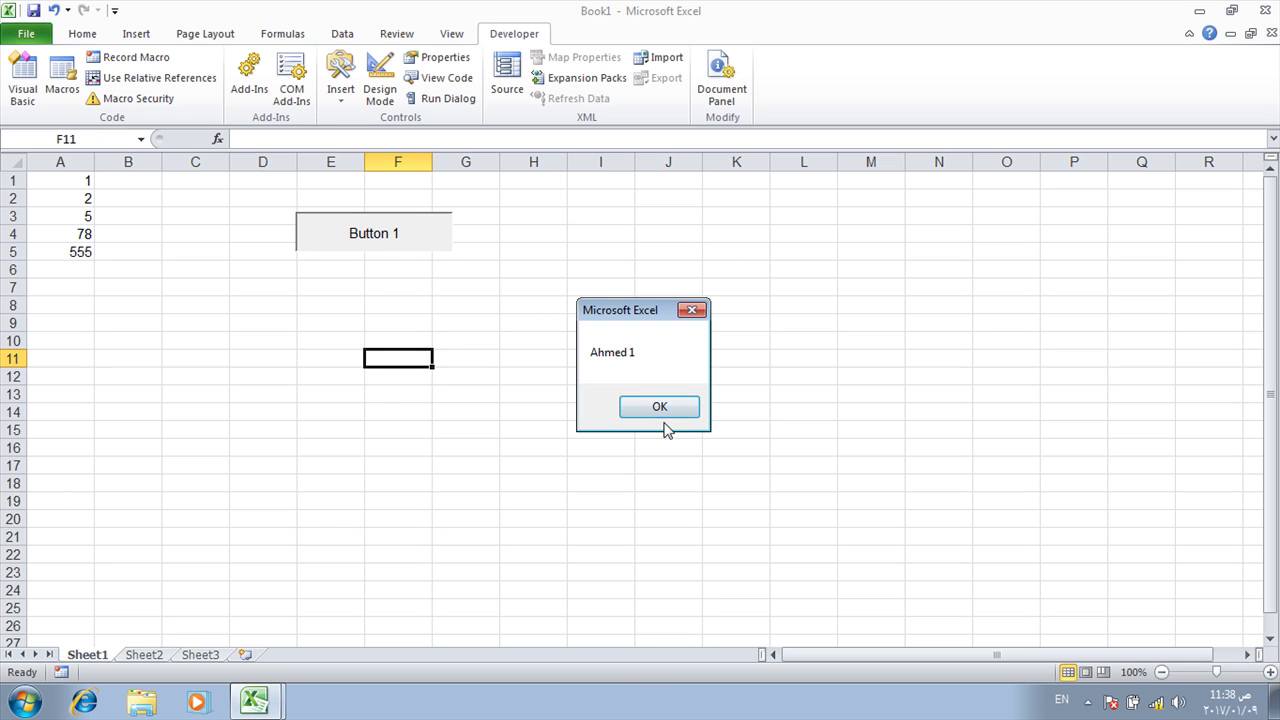
pyautogui.click(658, 414)
pyautogui.click(644, 408)
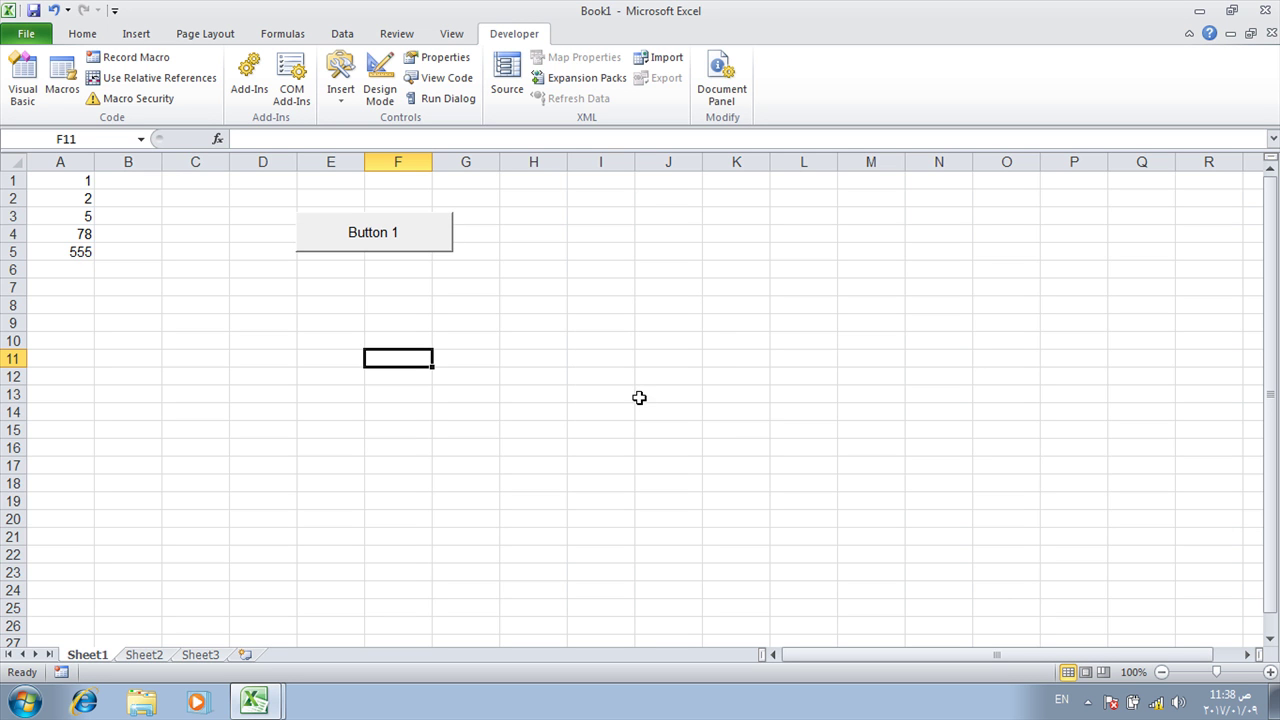
# Assign ThisWorkbook.ShowSum back to Button 1 through Assign Macro.
pyautogui.rightClick(410, 228)
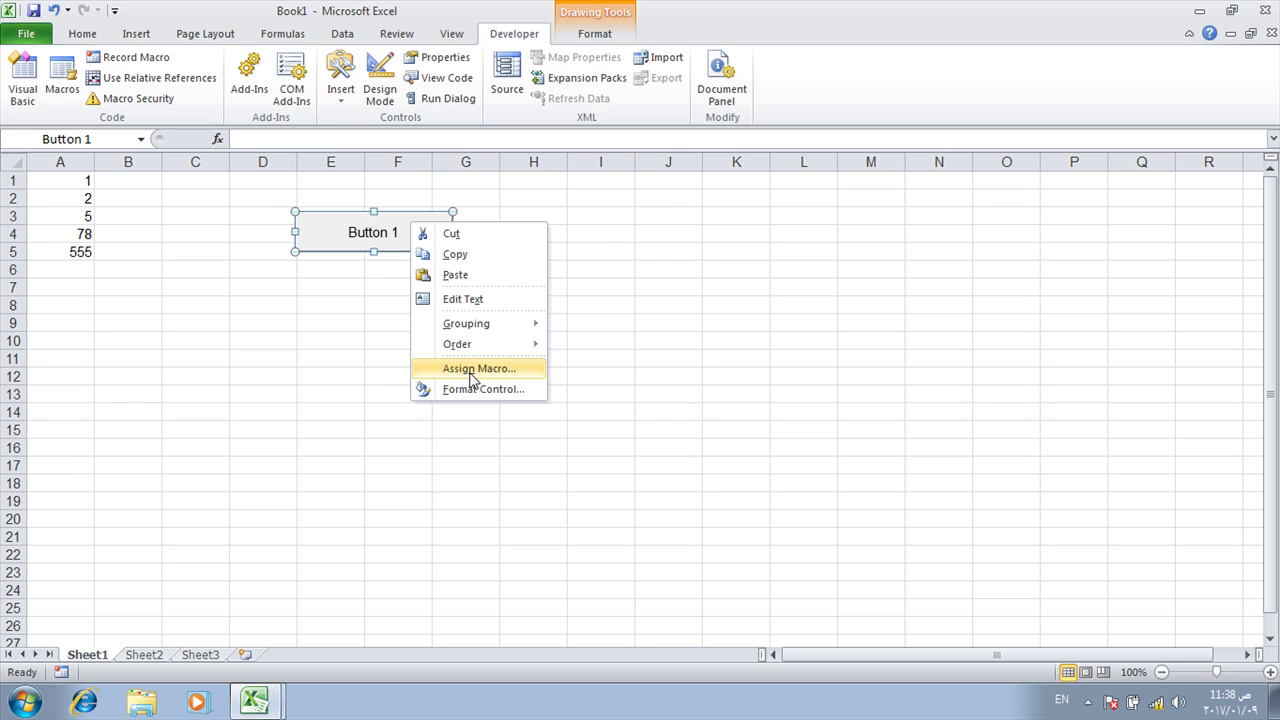
pyautogui.click(472, 378)
pyautogui.click(394, 268)
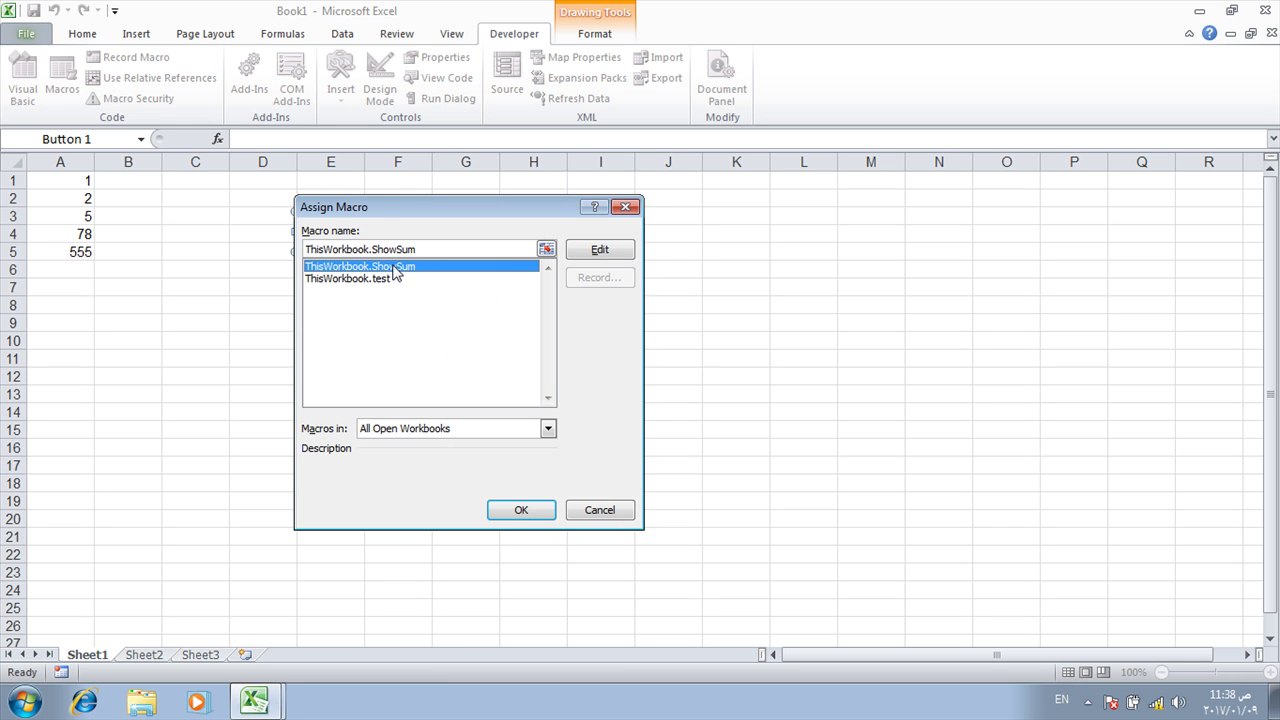
pyautogui.click(521, 511)
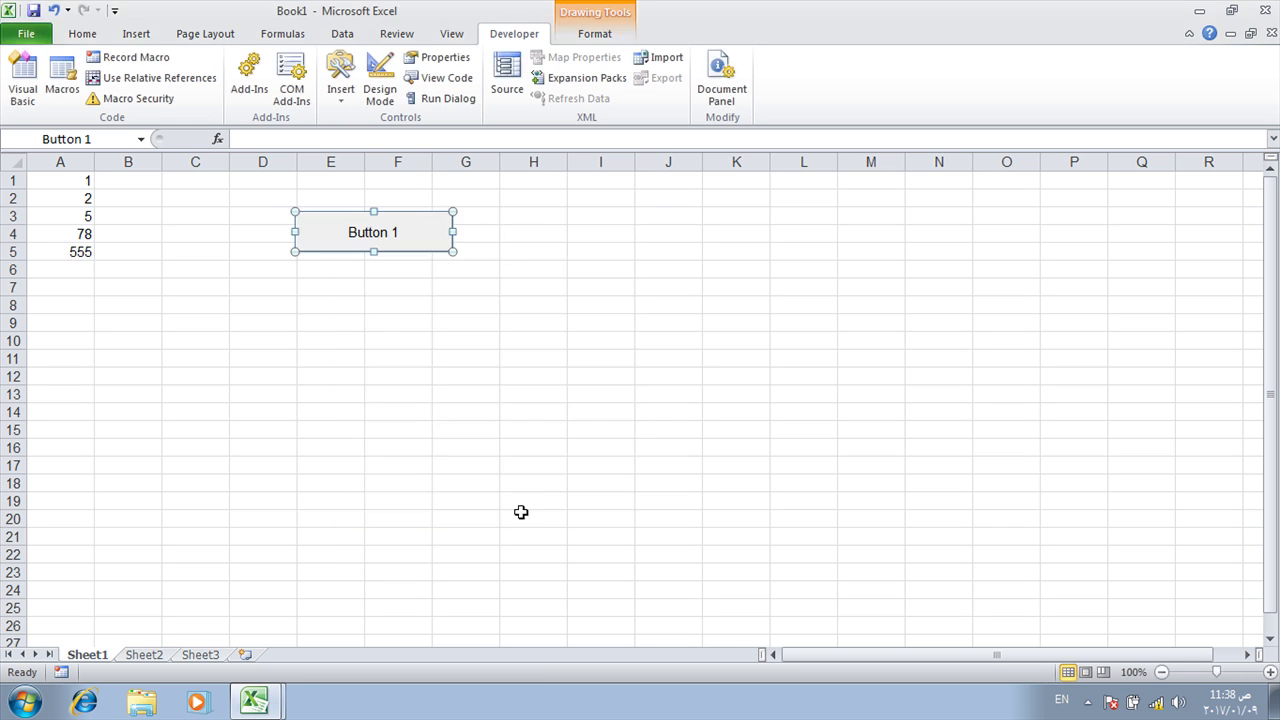
pyautogui.click(352, 287)
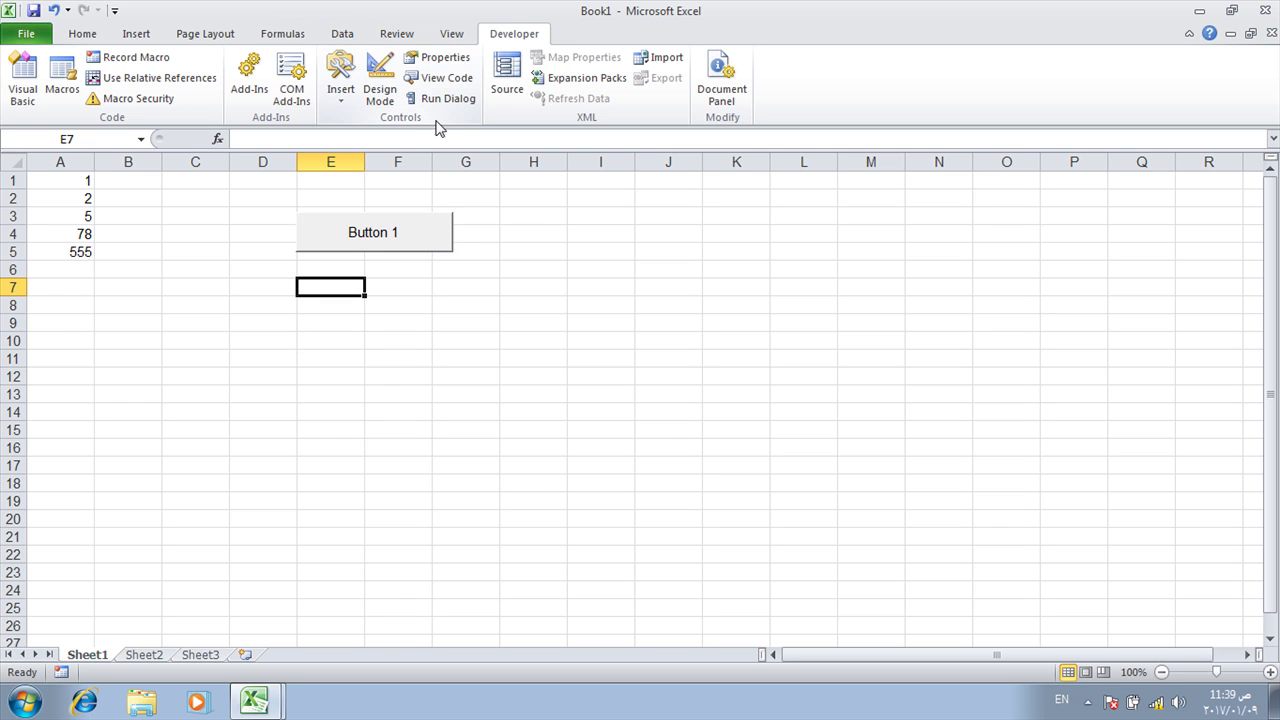
# Turn on Design Mode from the Developer tab so the button can be edited.
pyautogui.rightClick(351, 240)
pyautogui.press('Escape')
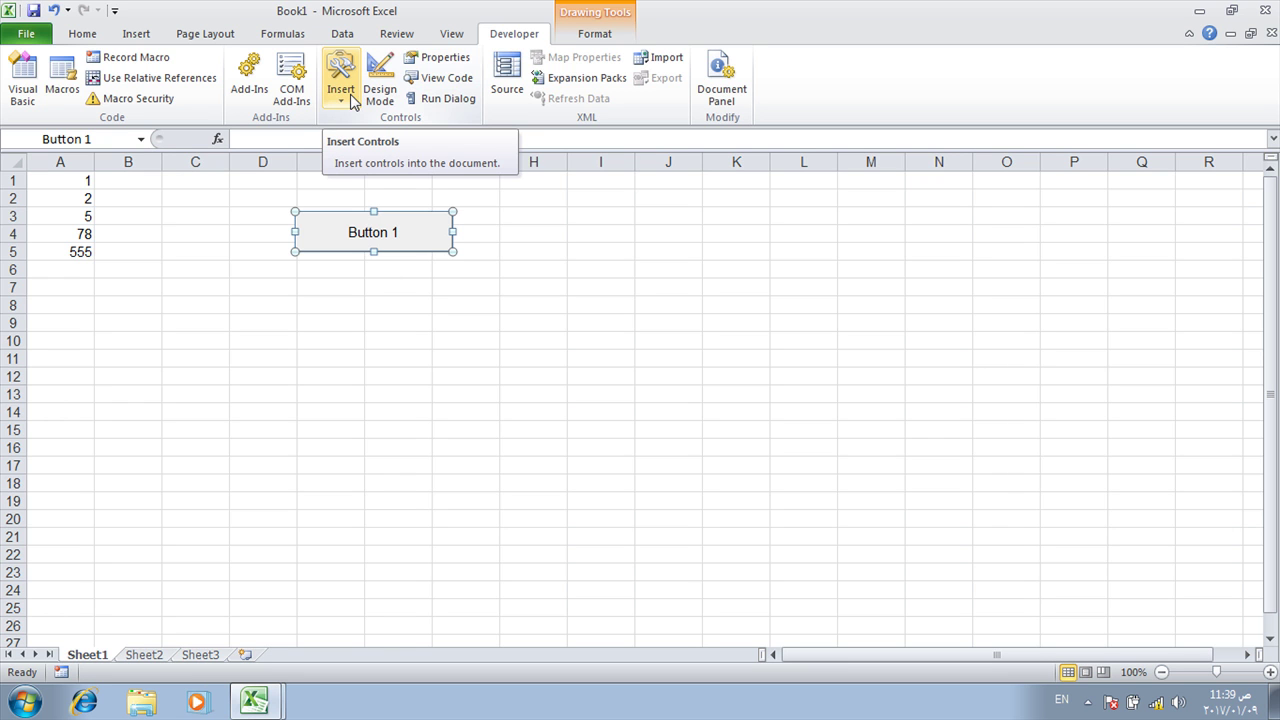
pyautogui.click(380, 80)
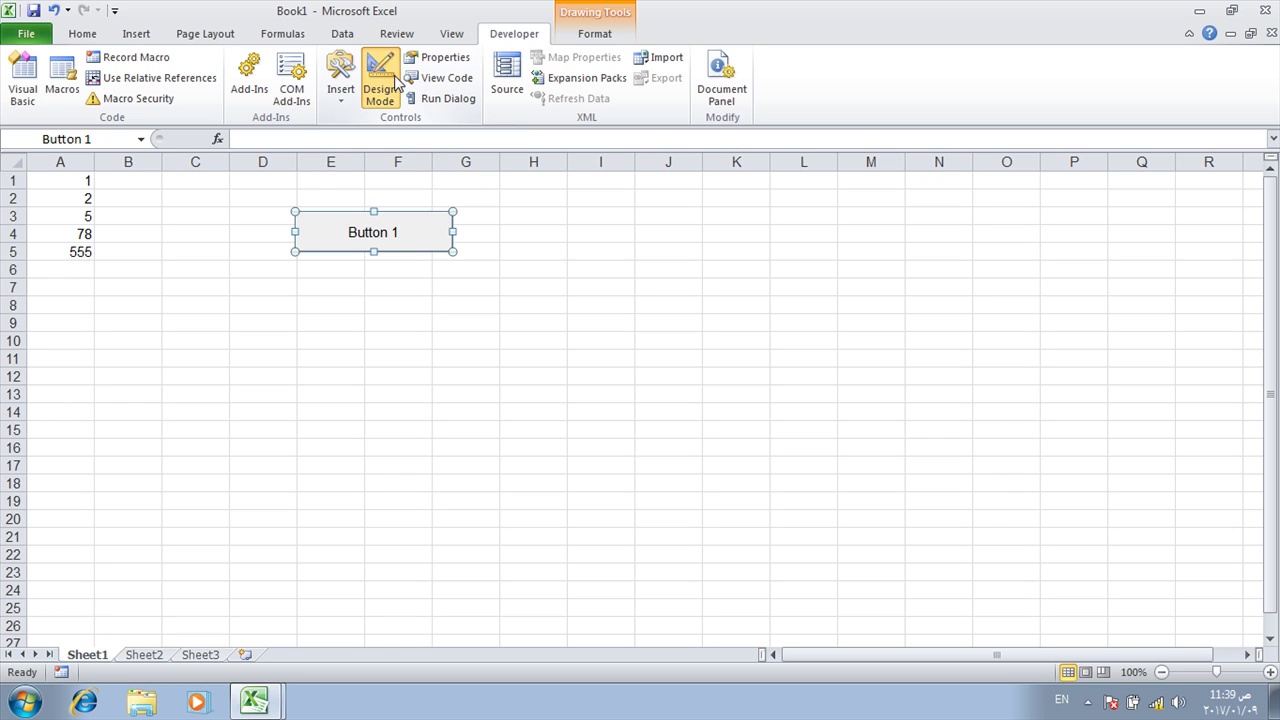
pyautogui.click(366, 303)
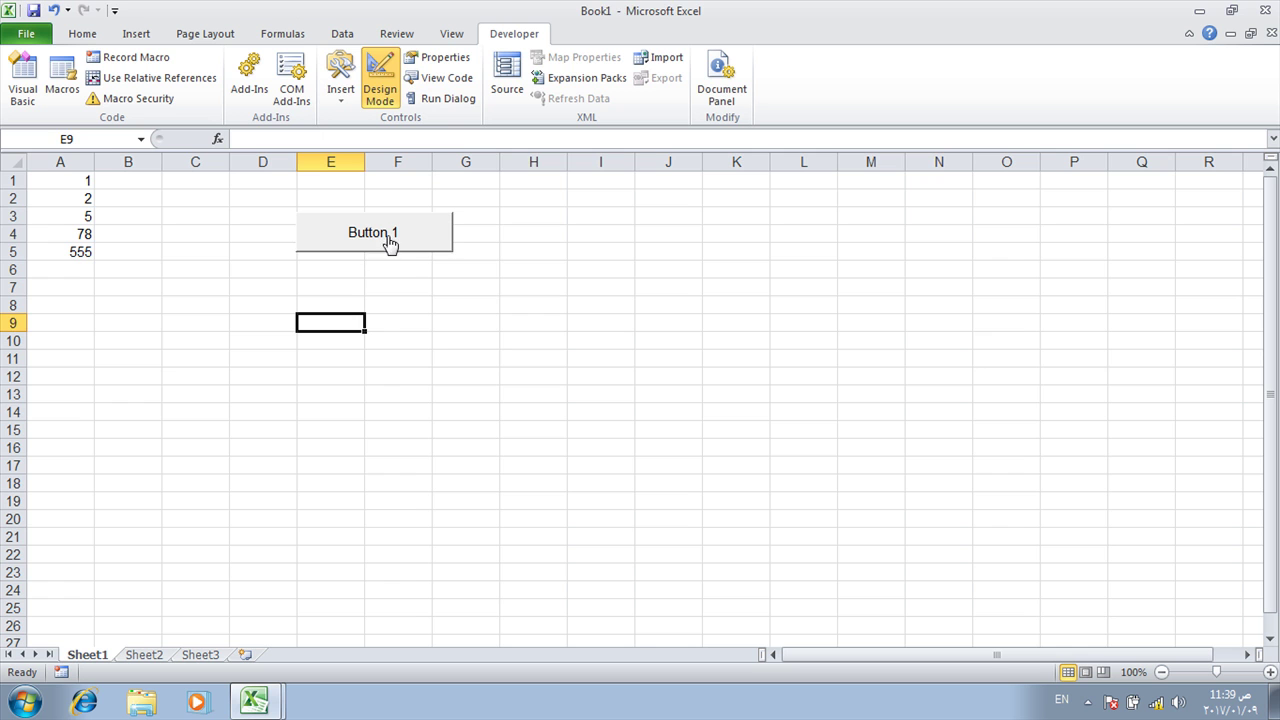
pyautogui.rightClick(392, 234)
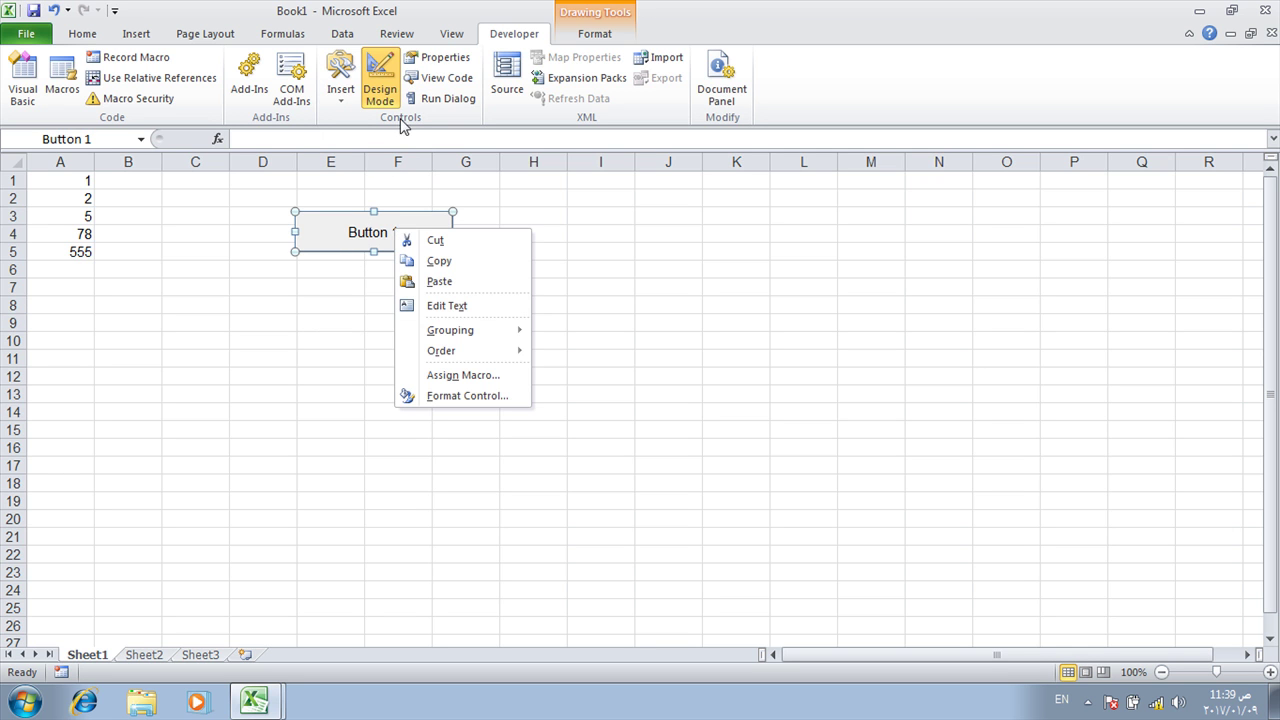
pyautogui.click(363, 236)
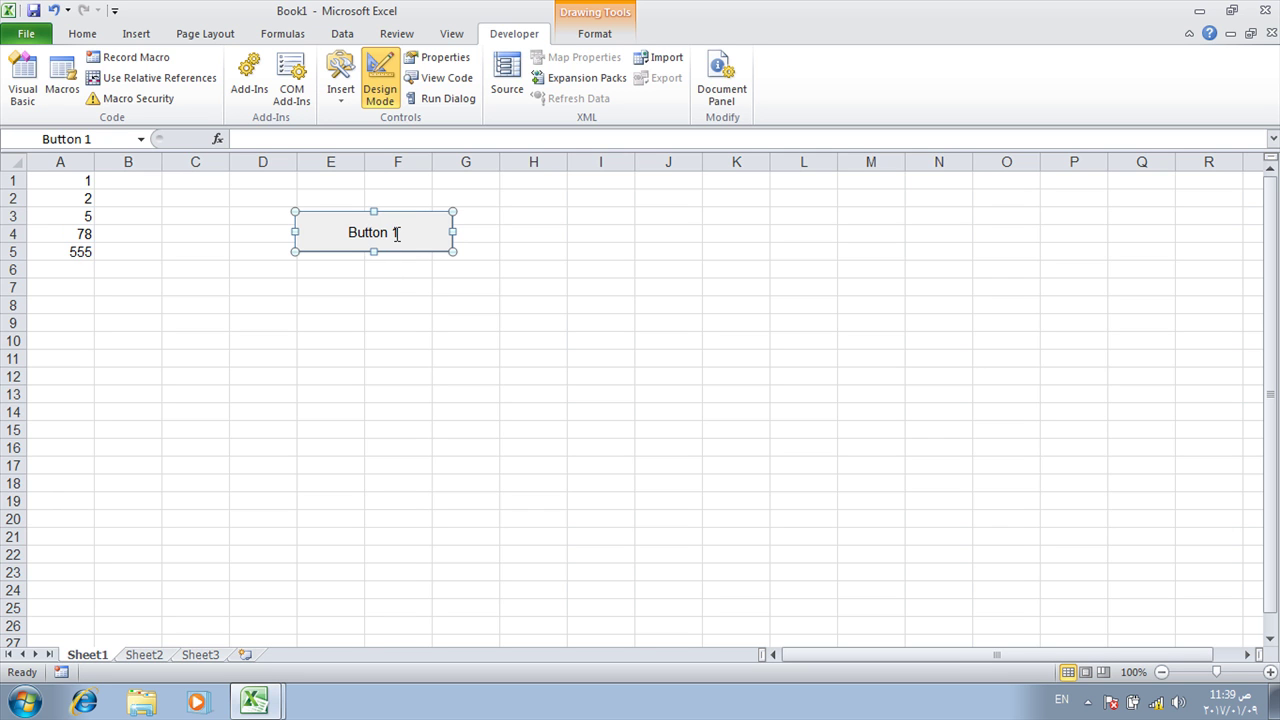
# Rename the button caption to 'Show Sum' and click it to confirm the 641 total.
pyautogui.click(397, 234)
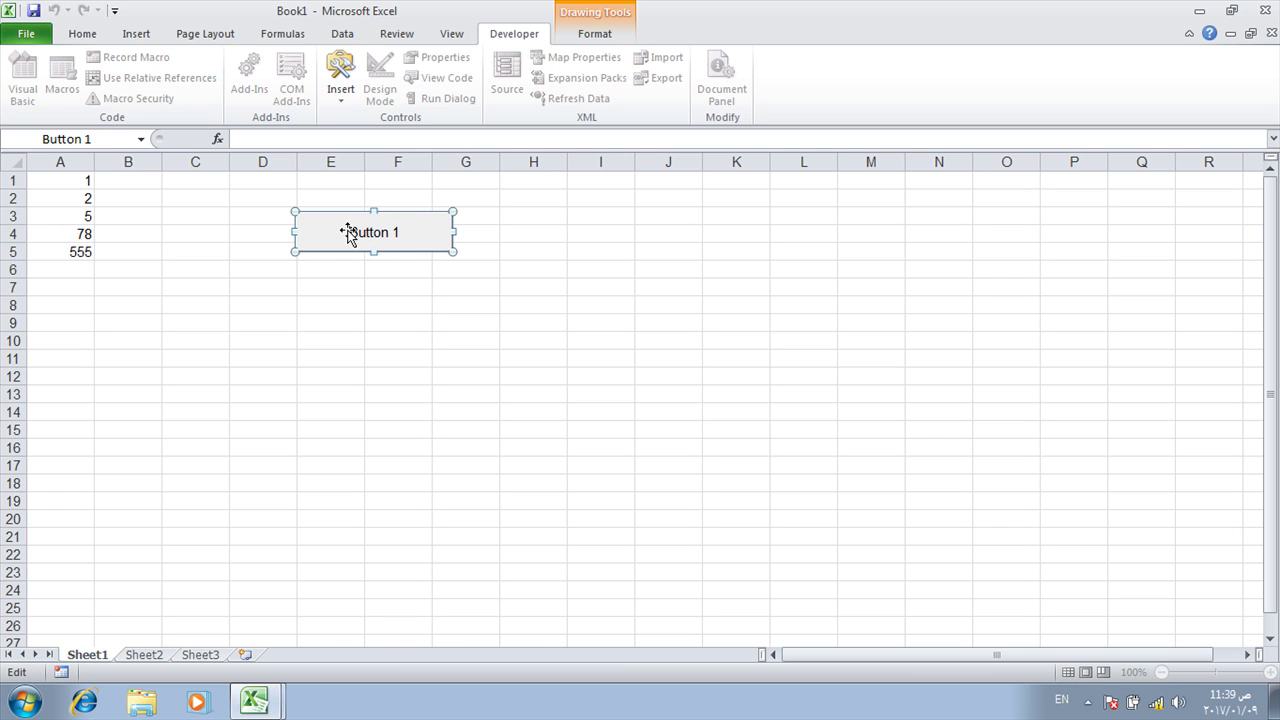
pyautogui.moveTo(348, 234); pyautogui.dragTo(423, 230)
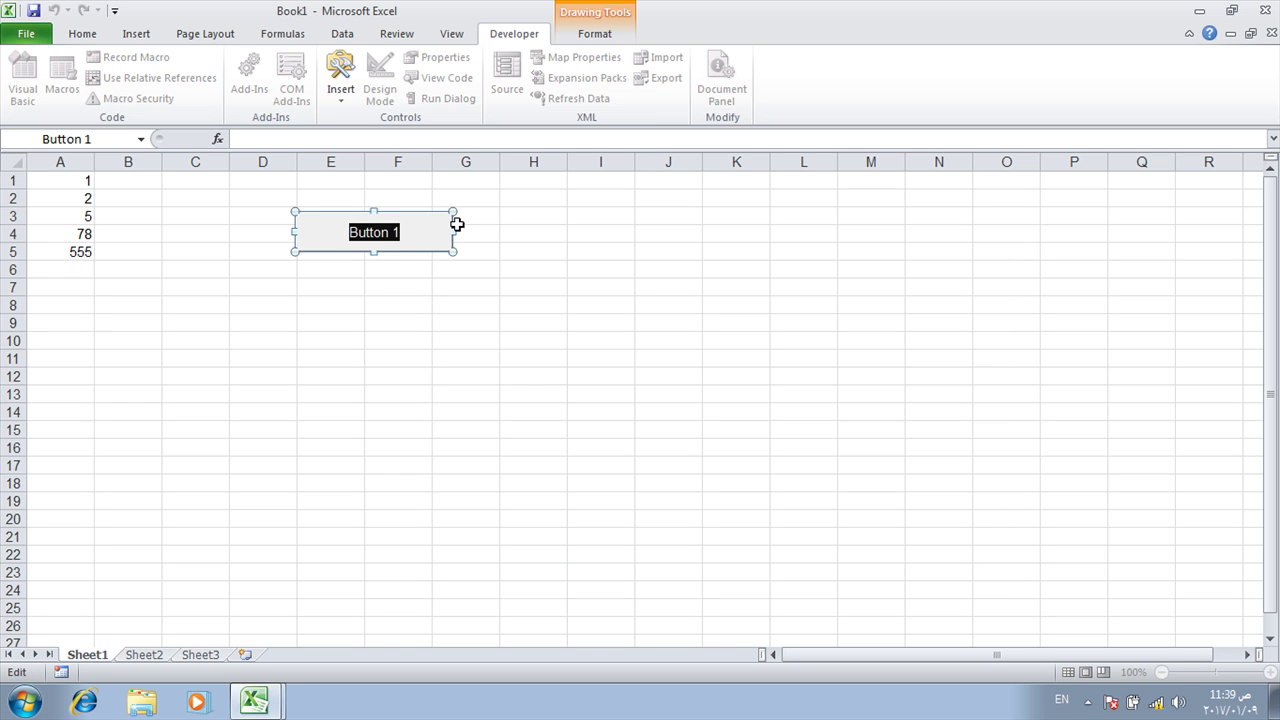
pyautogui.write('Show')
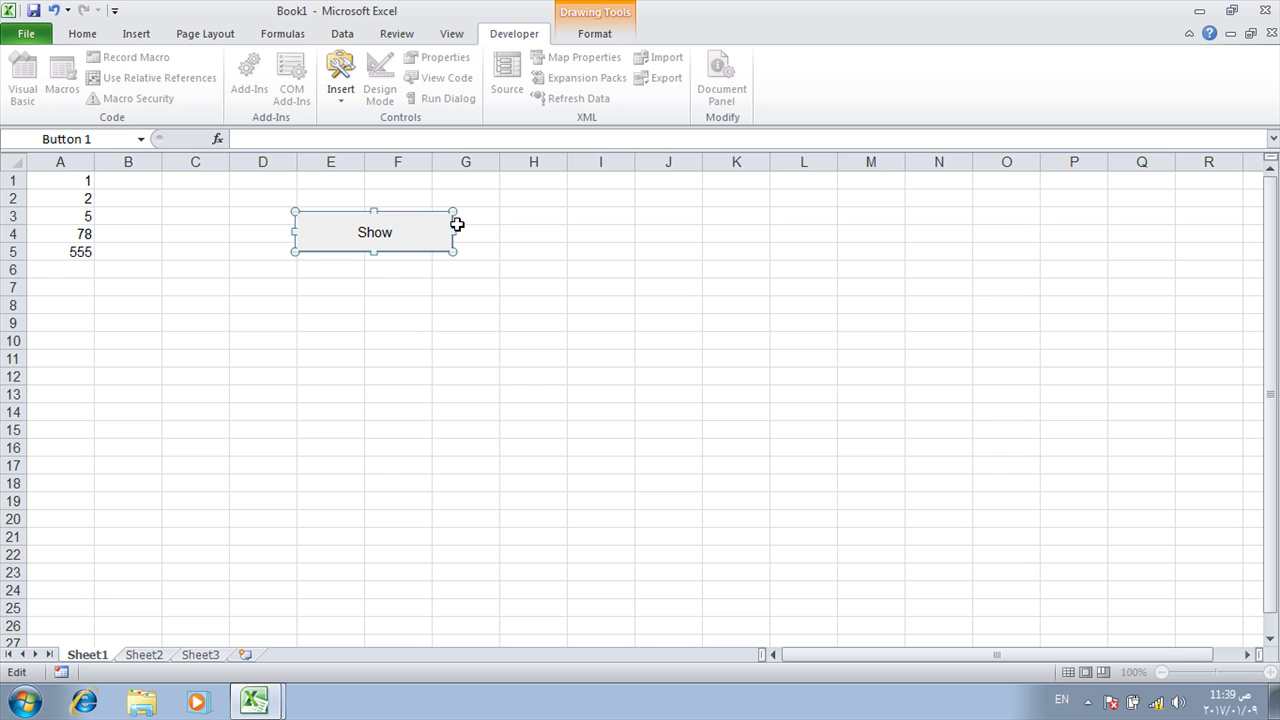
pyautogui.write(' M')
pyautogui.press('BackSpace')
pyautogui.write('Sum')
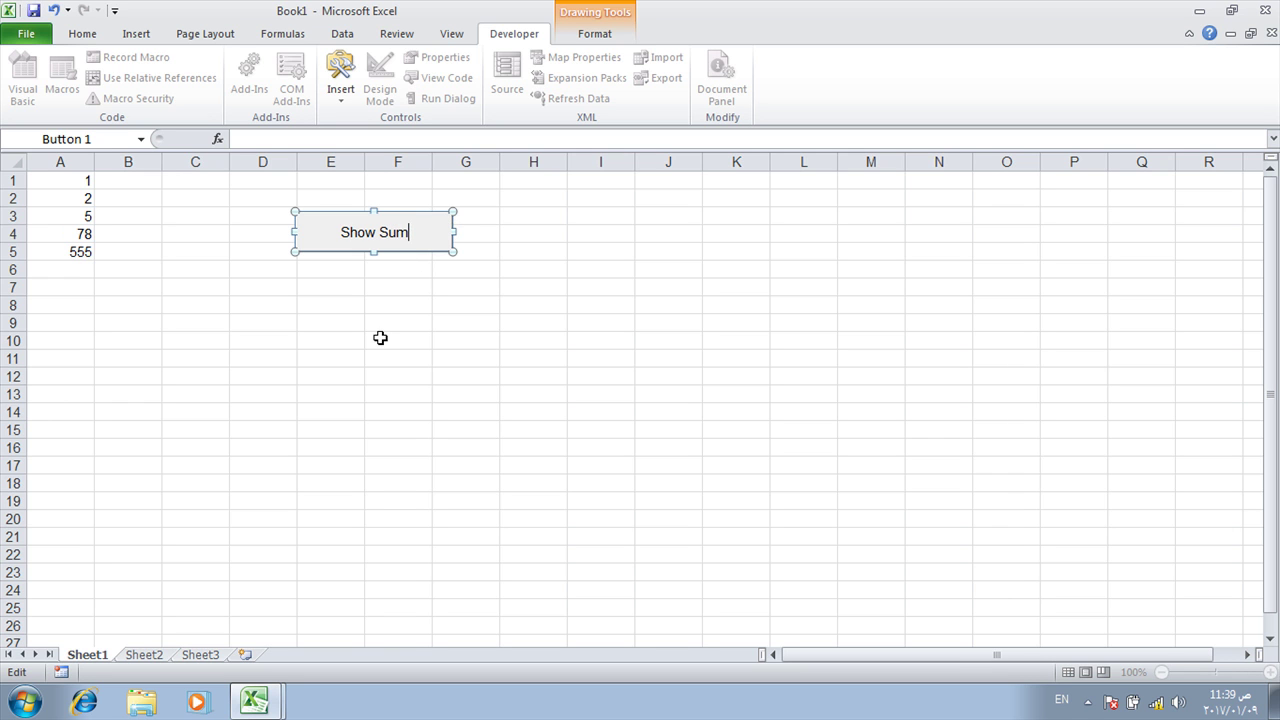
pyautogui.click(380, 356)
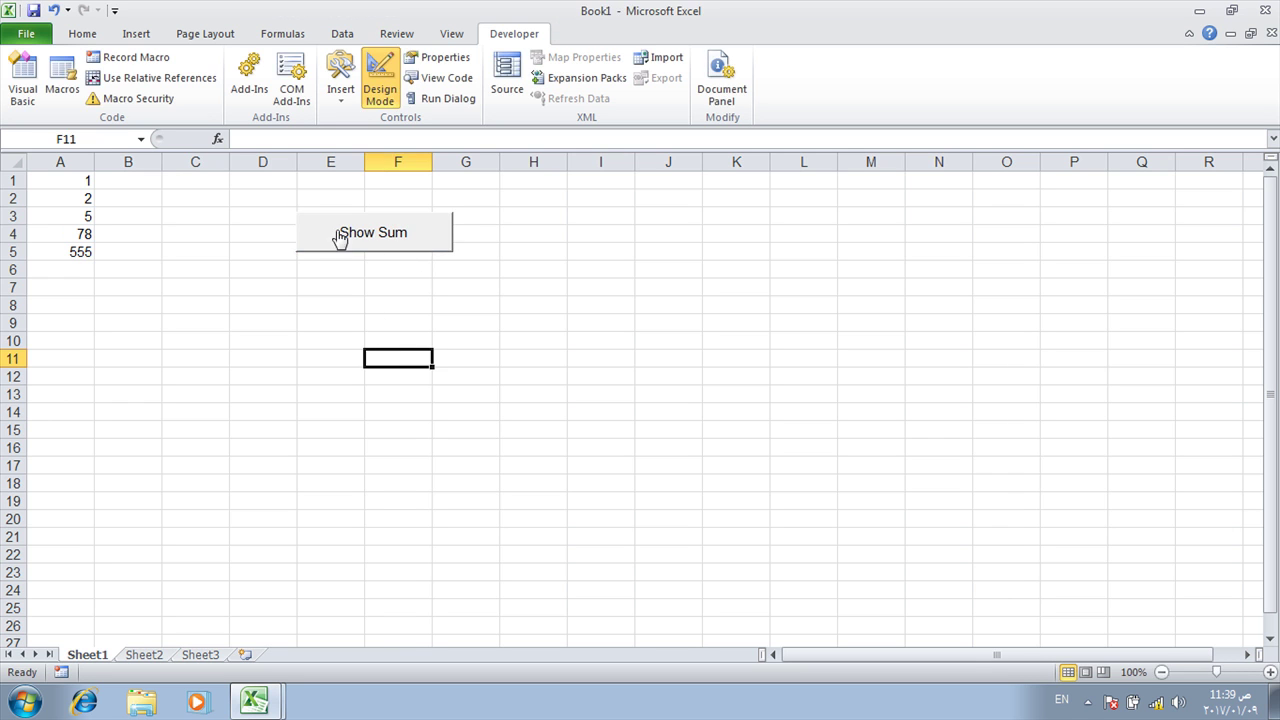
pyautogui.click(389, 245)
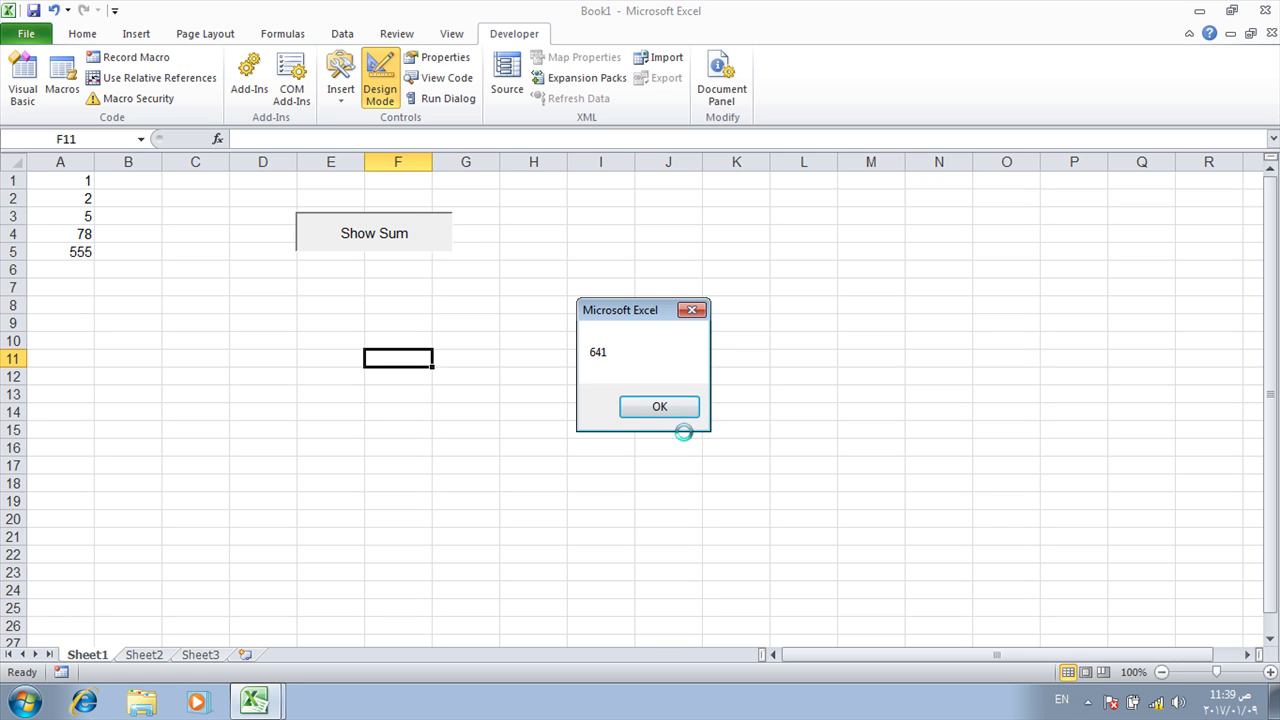
pyautogui.click(662, 408)
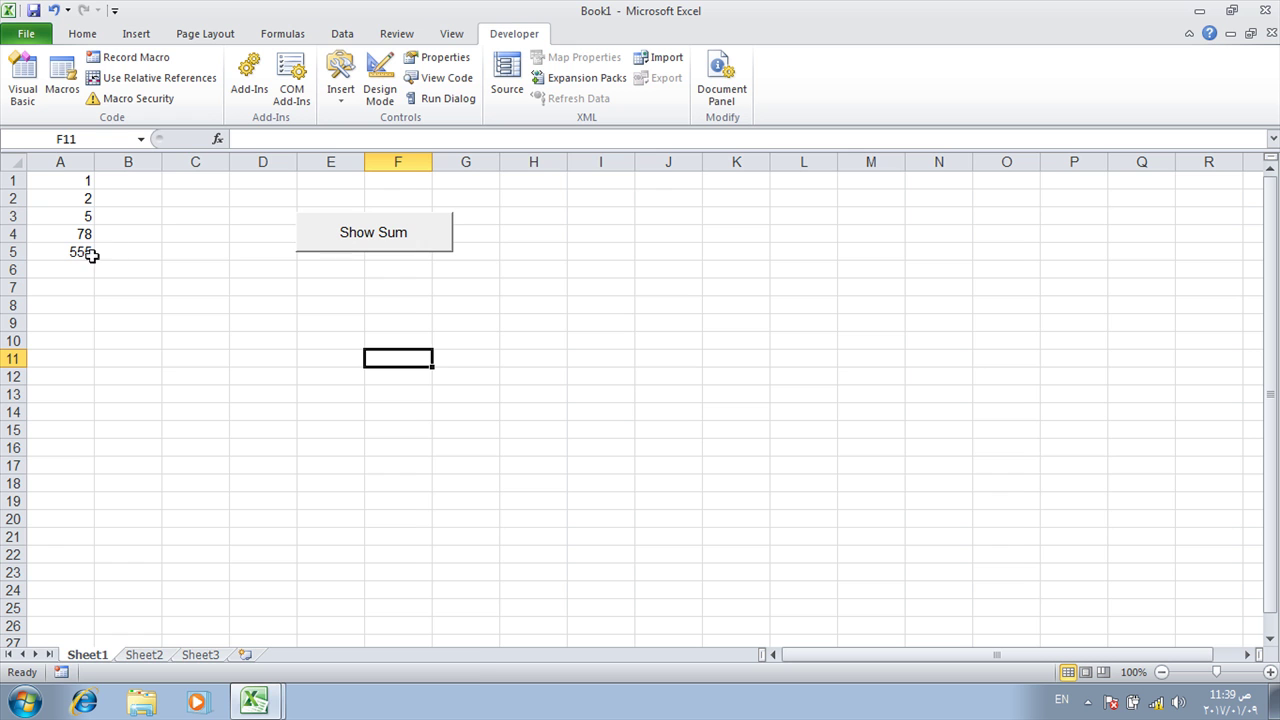
# In the VBA editor, review the loop's I variable and its fixed upper limit 5.
pyautogui.click(275, 704)
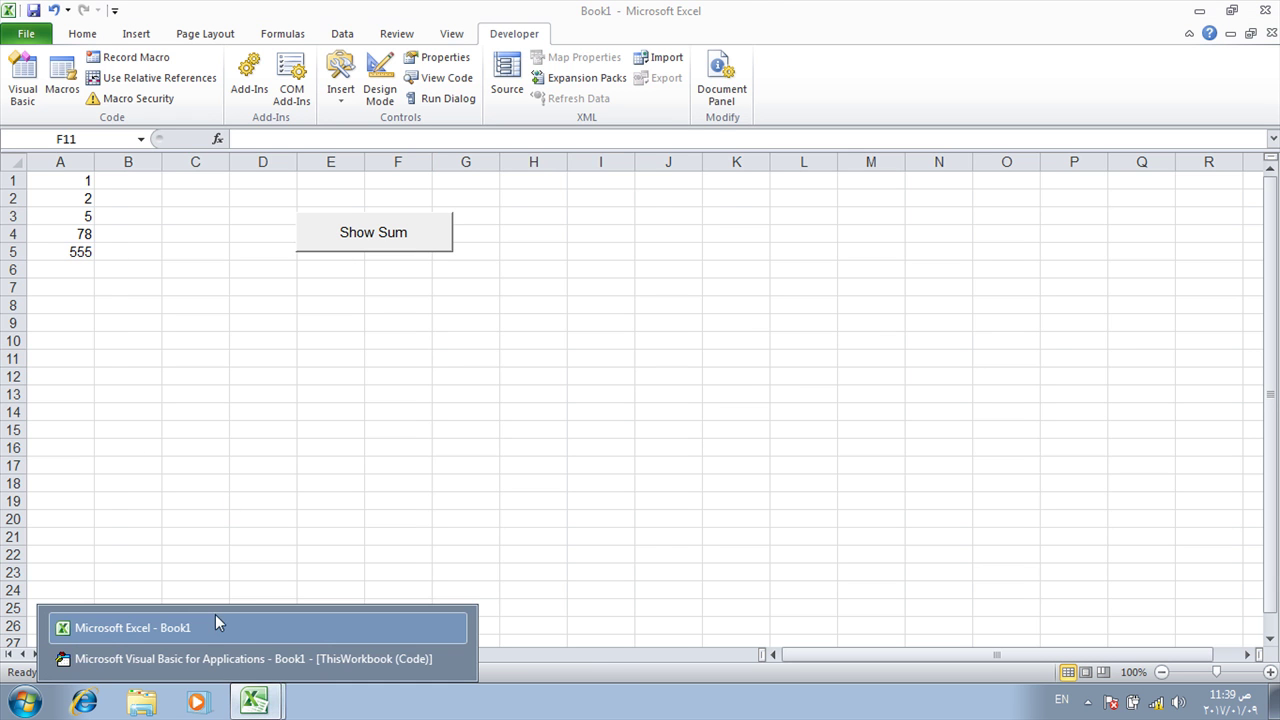
pyautogui.click(234, 660)
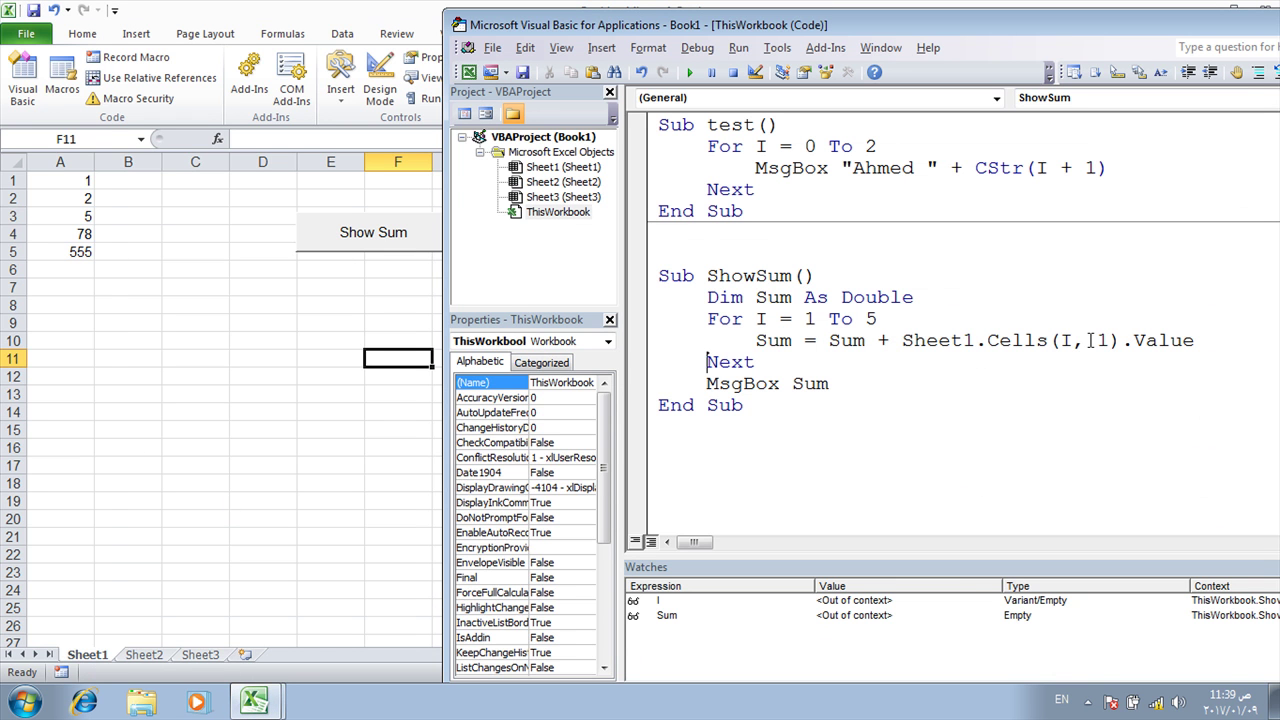
pyautogui.doubleClick(1064, 341)
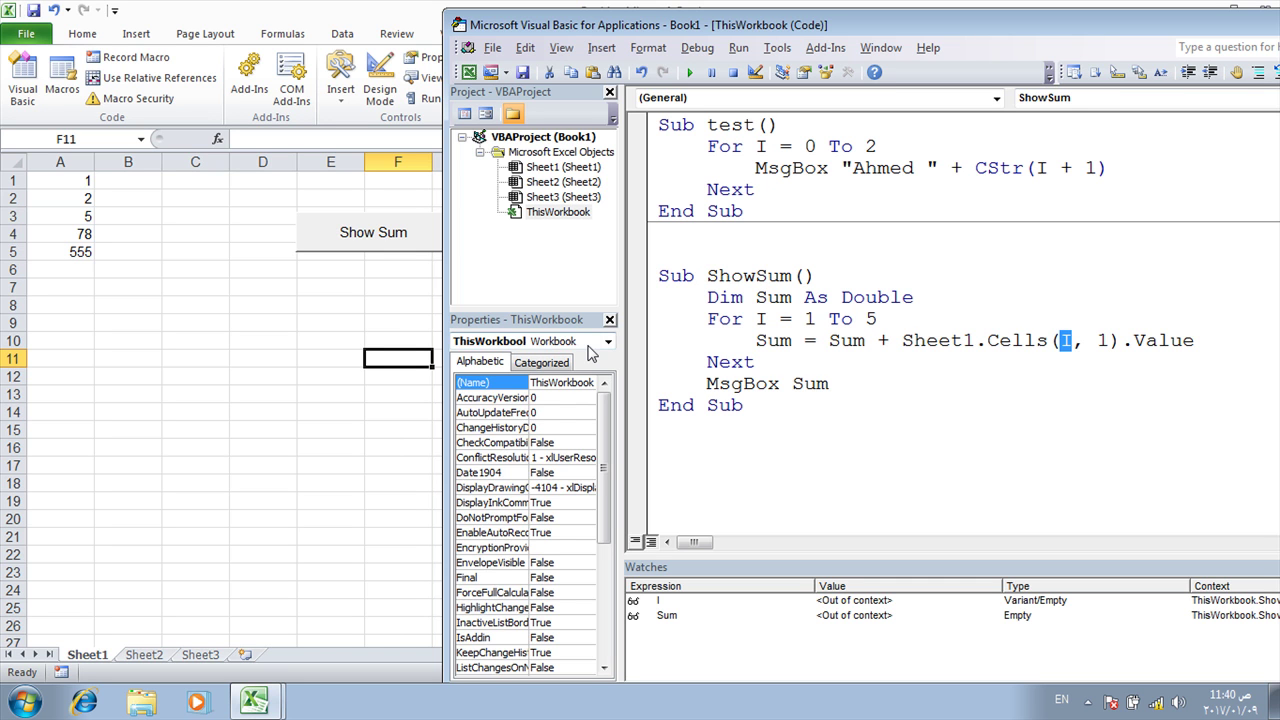
pyautogui.doubleClick(869, 319)
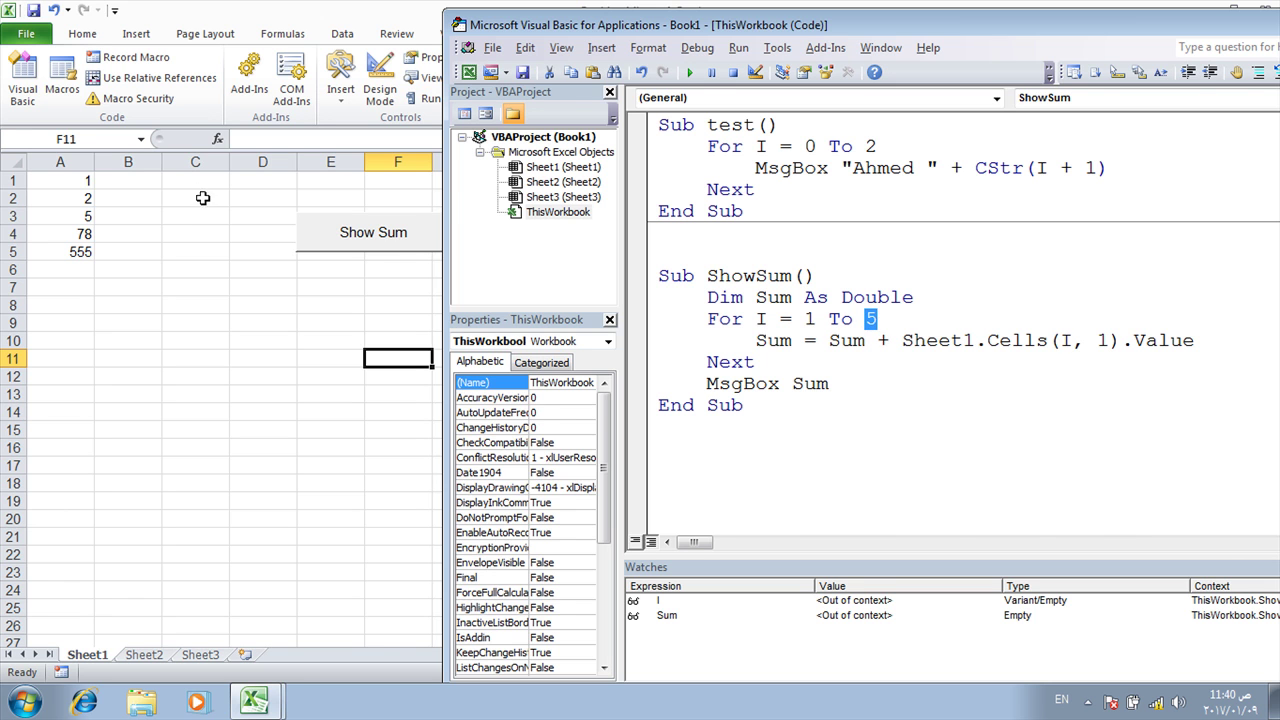
# Enter the value 3 into cell C1 on Sheet1.
pyautogui.click(212, 183)
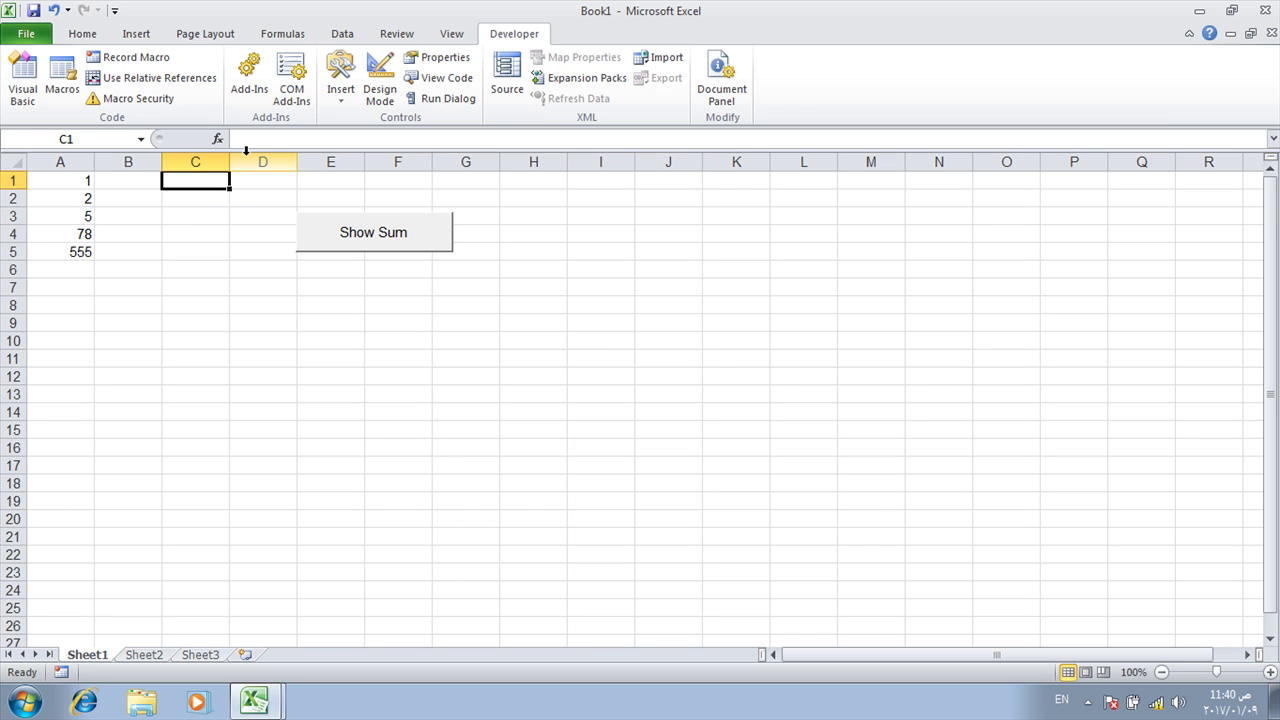
pyautogui.write('5')
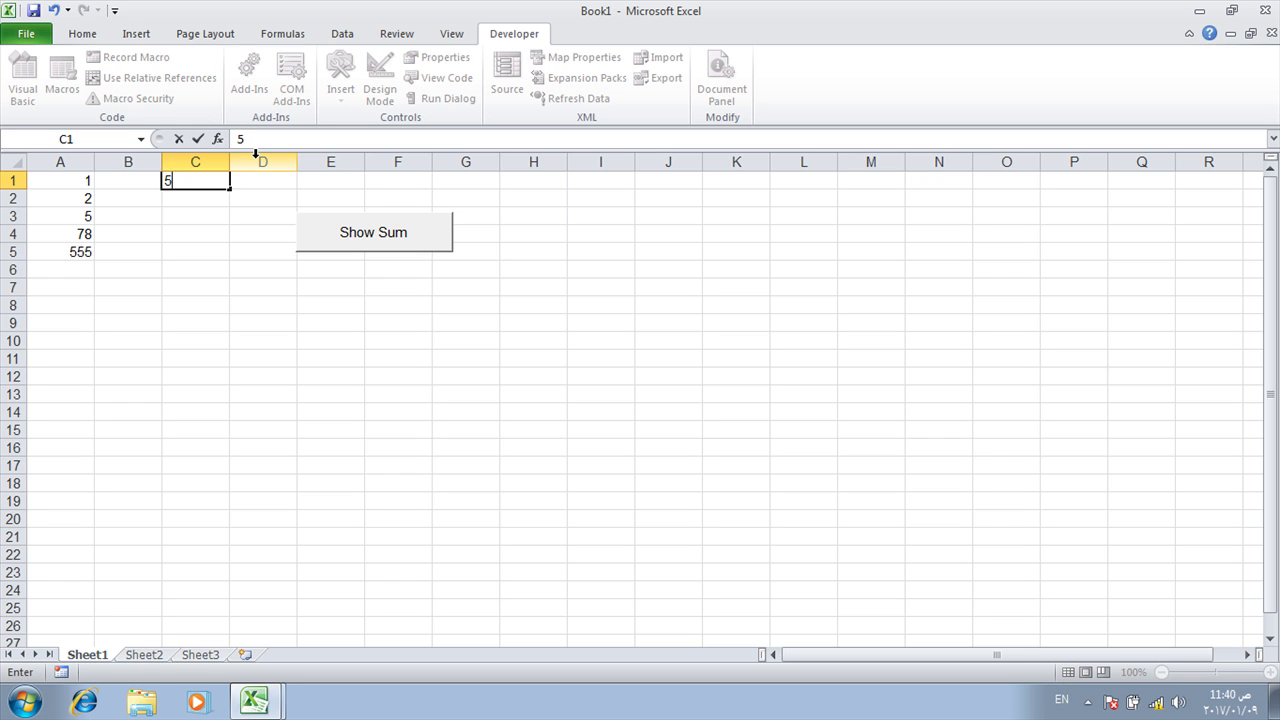
pyautogui.press('F2')
pyautogui.press('BackSpace')
pyautogui.write('3')
pyautogui.click(137, 217)
pyautogui.click(189, 178)
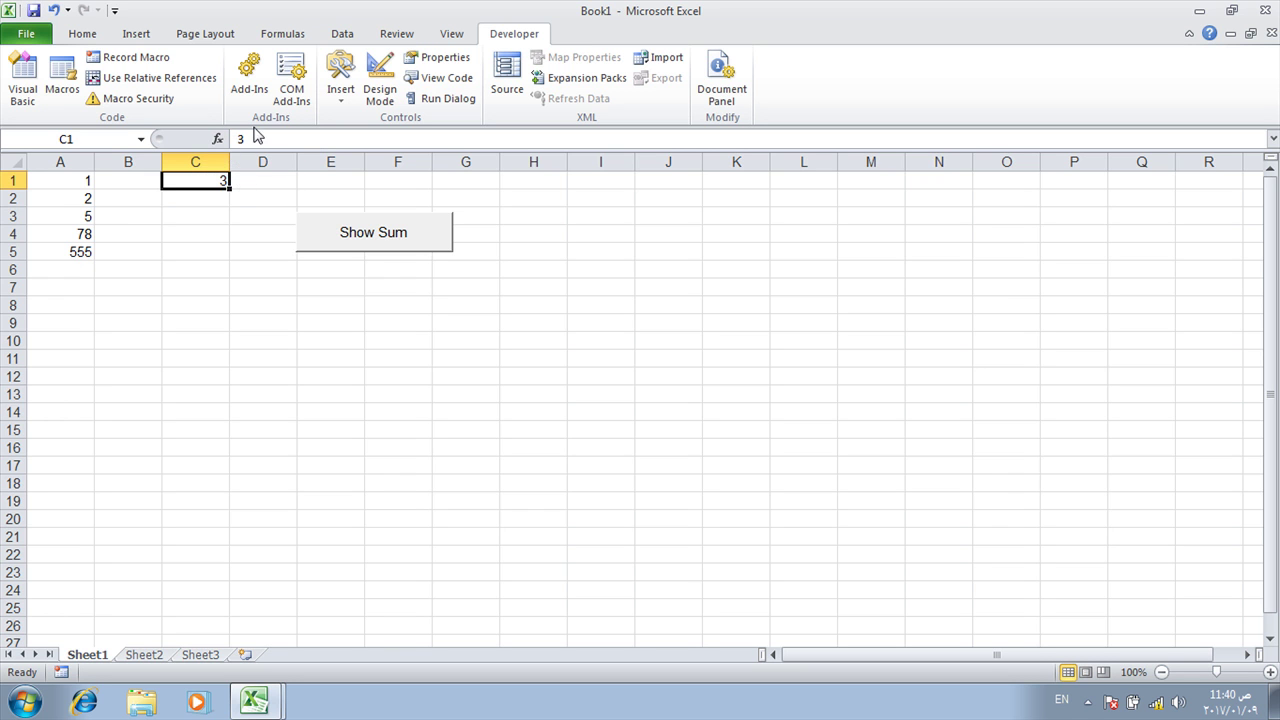
# Replace the For loop's upper limit 5 with Sheet1.Cells(1,3).Value.
pyautogui.moveTo(255, 700)
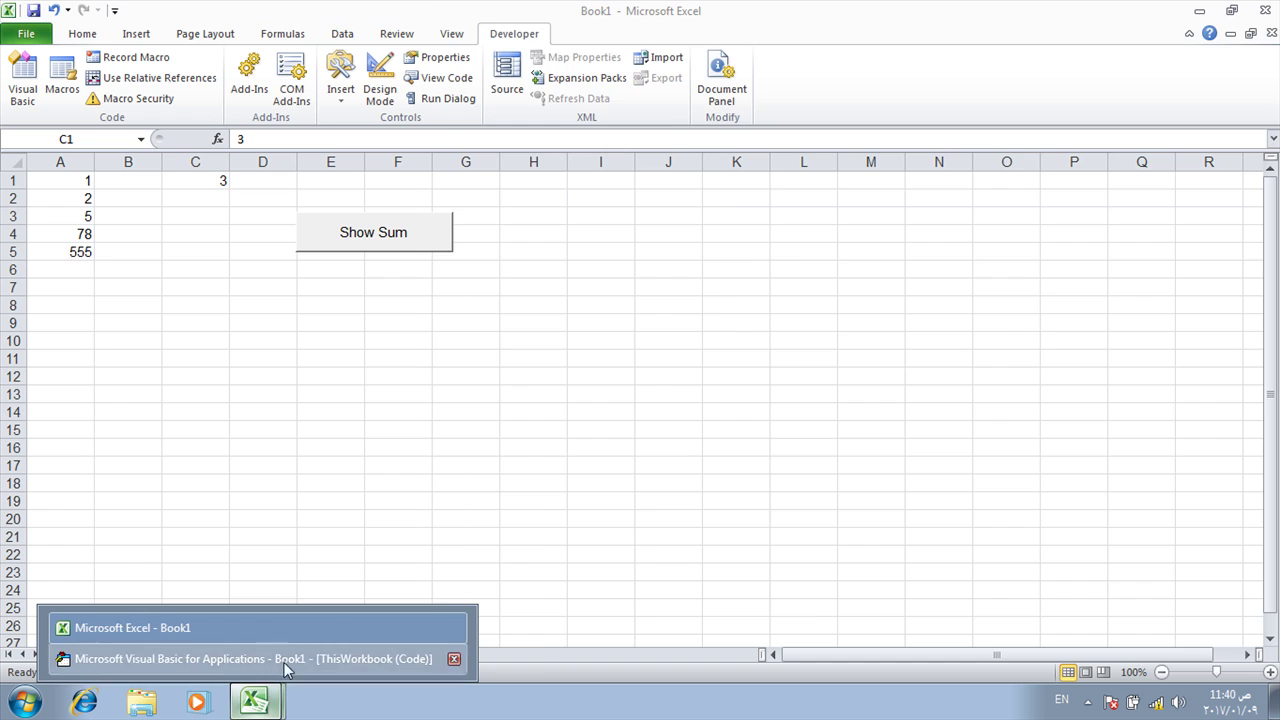
pyautogui.click(286, 660)
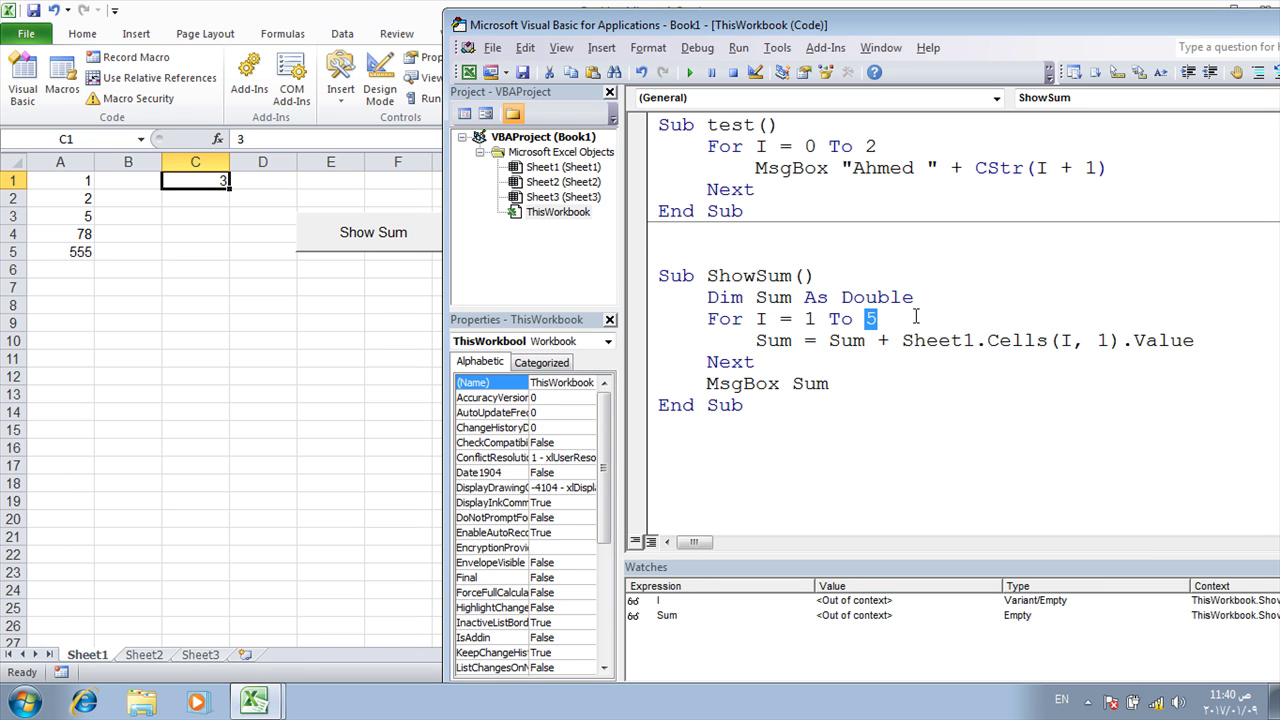
pyautogui.write('she')
pyautogui.hotkey('ctrl', 'space')
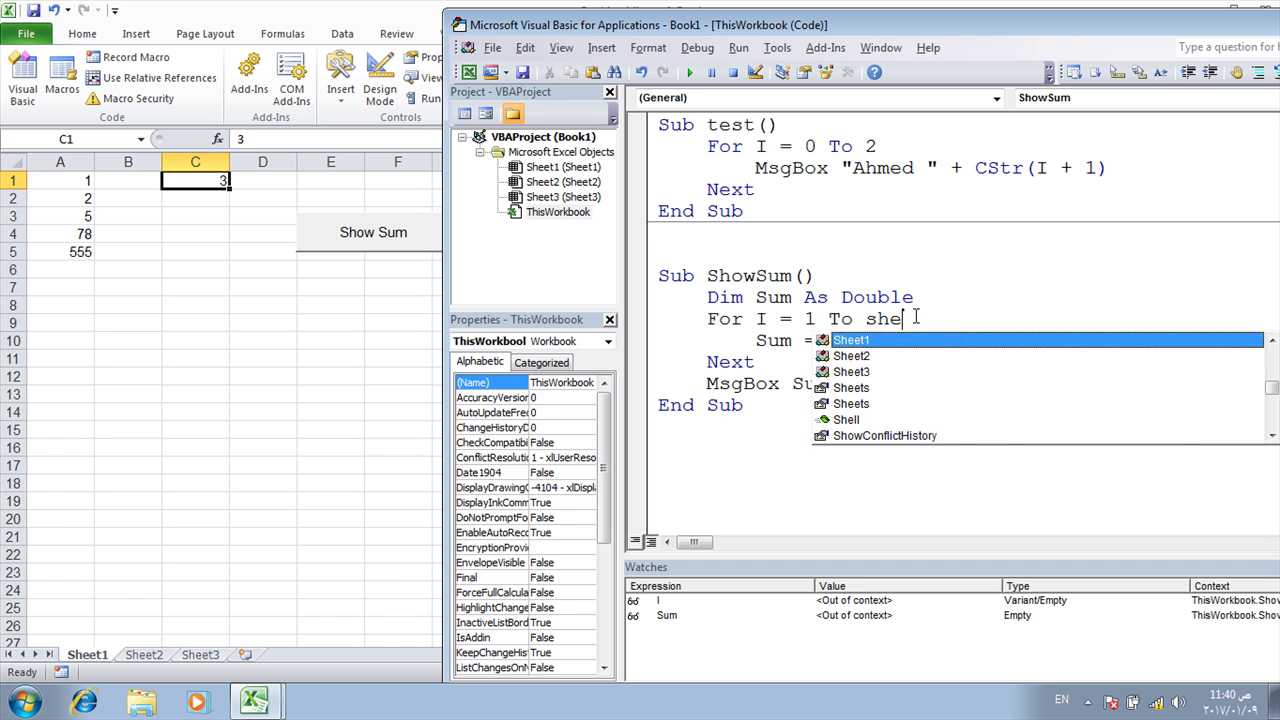
pyautogui.write('.cell')
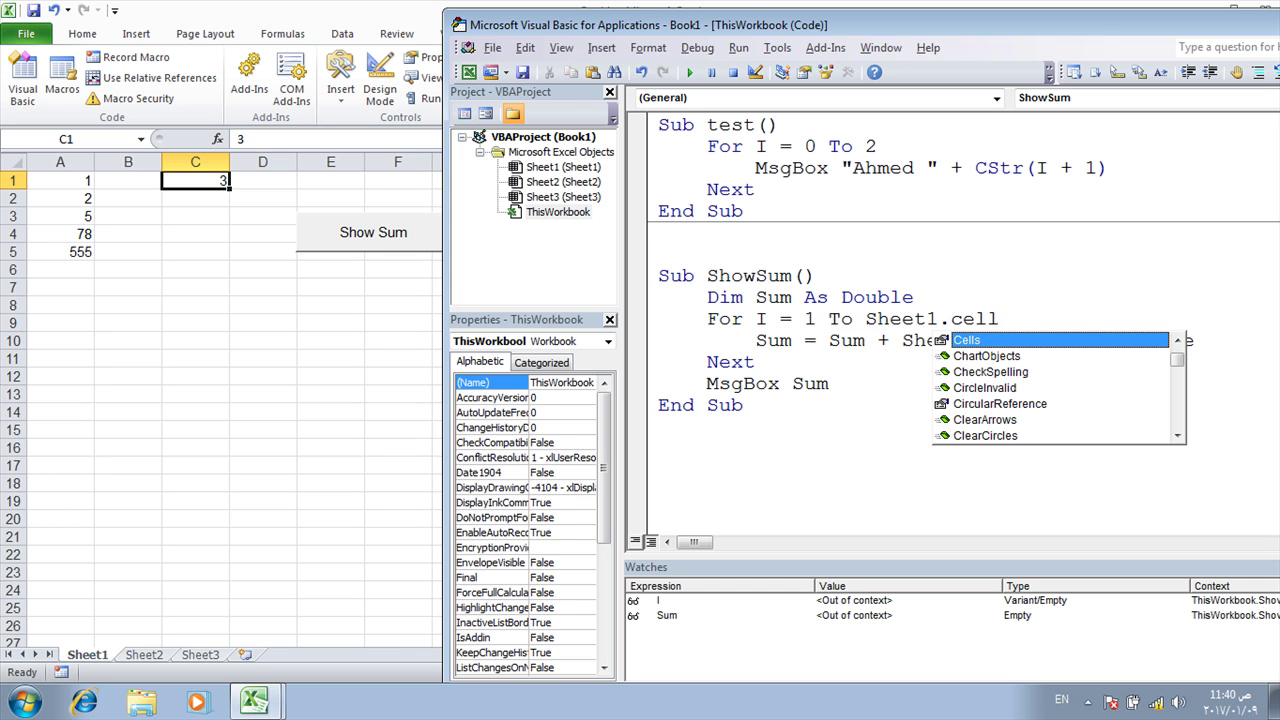
pyautogui.press('Tab')
pyautogui.write('(')
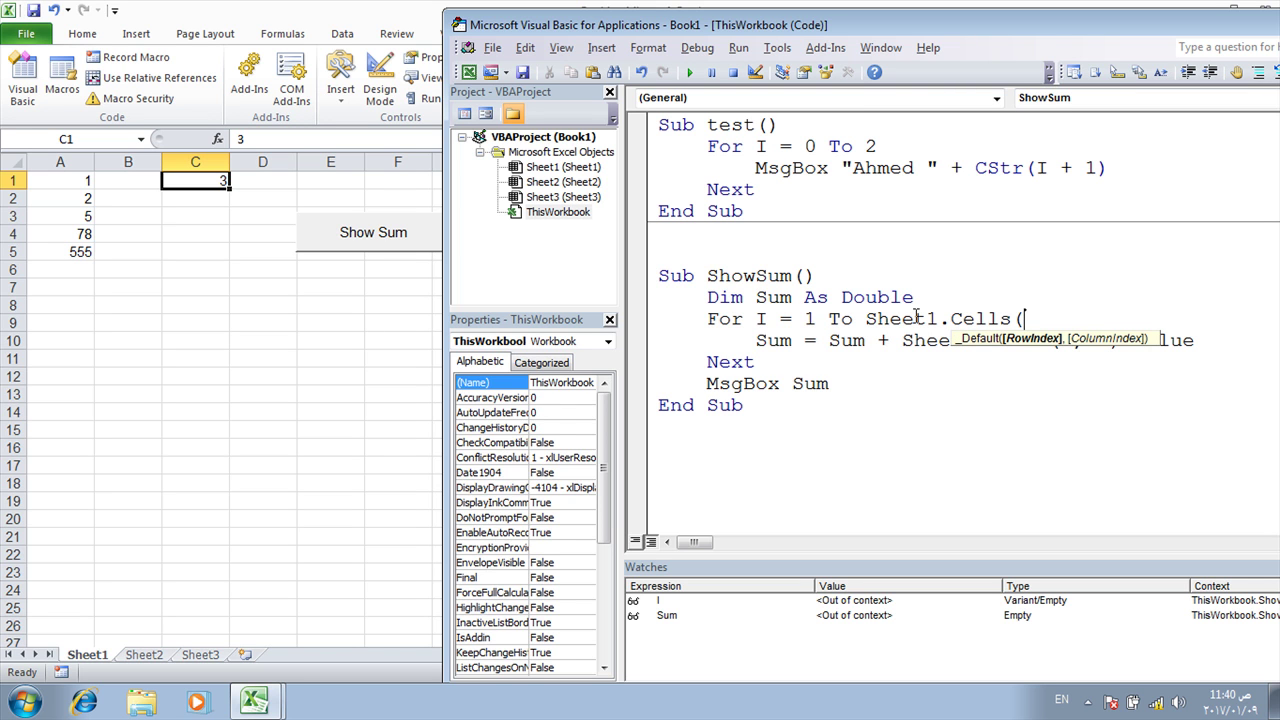
pyautogui.write('1')
pyautogui.write(',3)')
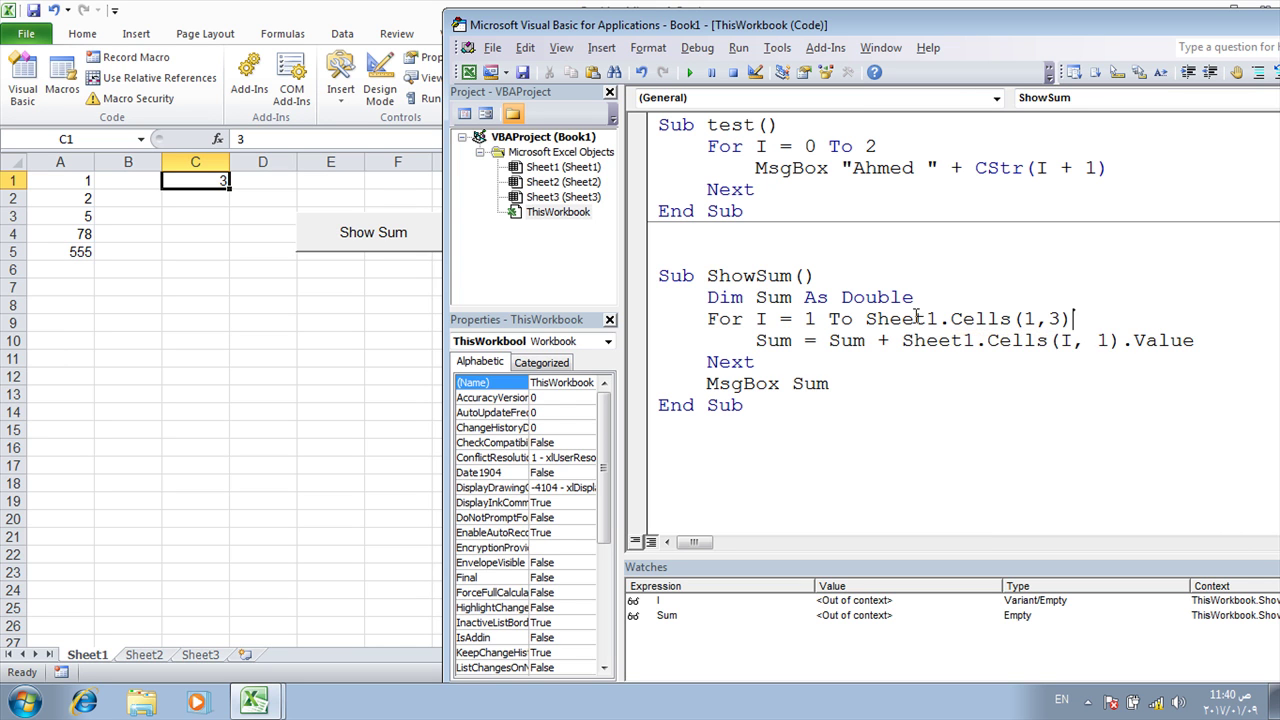
pyautogui.click(903, 357)
pyautogui.click(1090, 318)
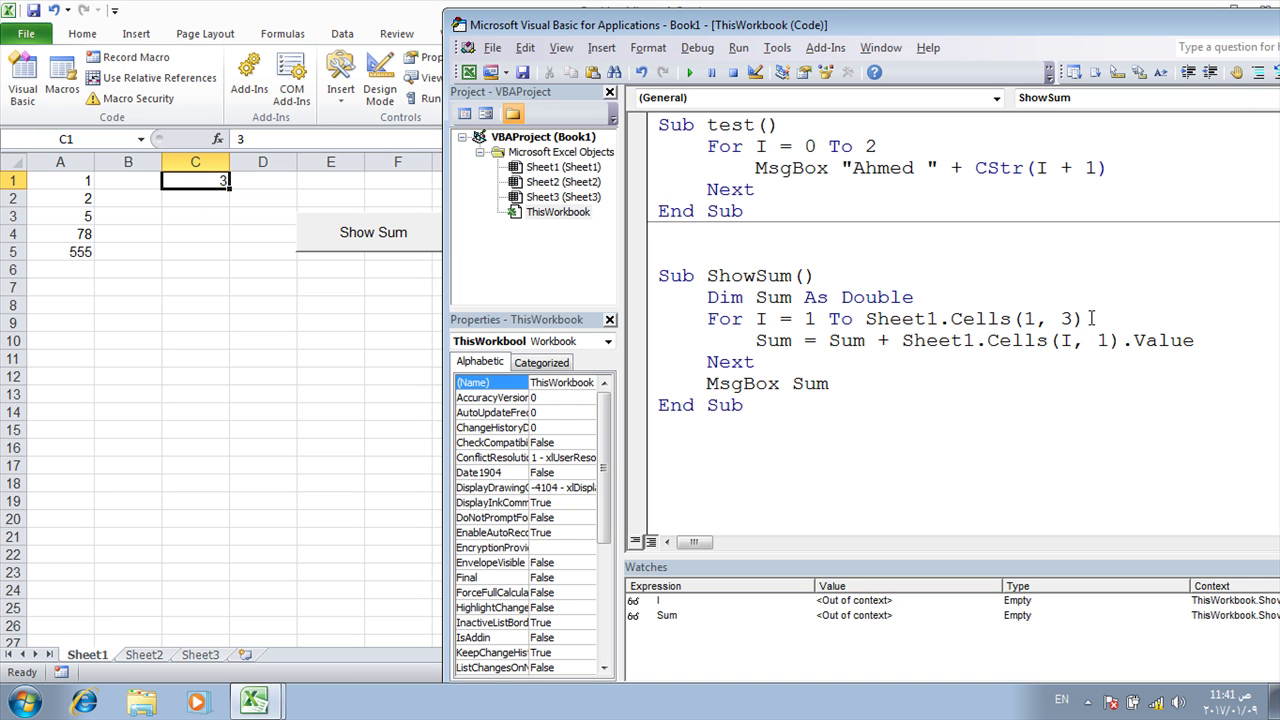
pyautogui.write('.va')
pyautogui.write('lue')
pyautogui.click(938, 401)
# Break ShowSum at the For line and add a watch on Sheet1.Cells(1, 3).Value, reading 3.
pyautogui.click(640, 320)
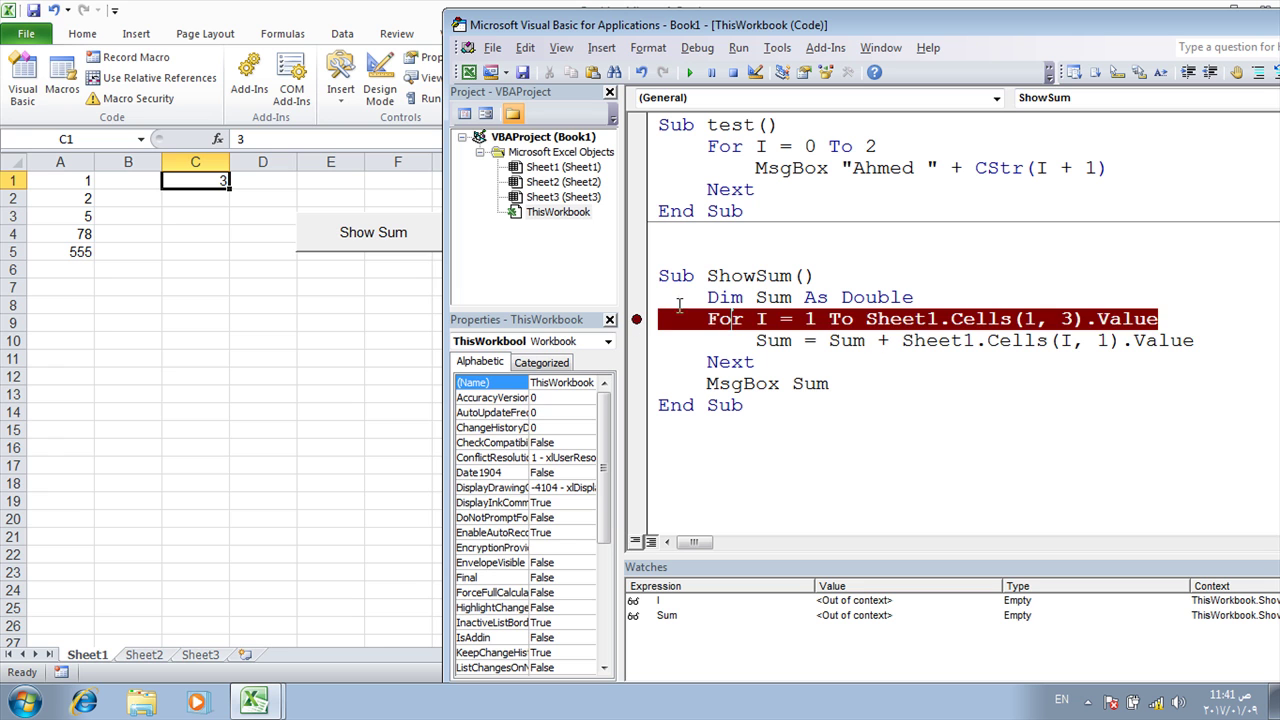
pyautogui.click(690, 72)
pyautogui.moveTo(866, 319); pyautogui.dragTo(1158, 319)
pyautogui.rightClick(1126, 322)
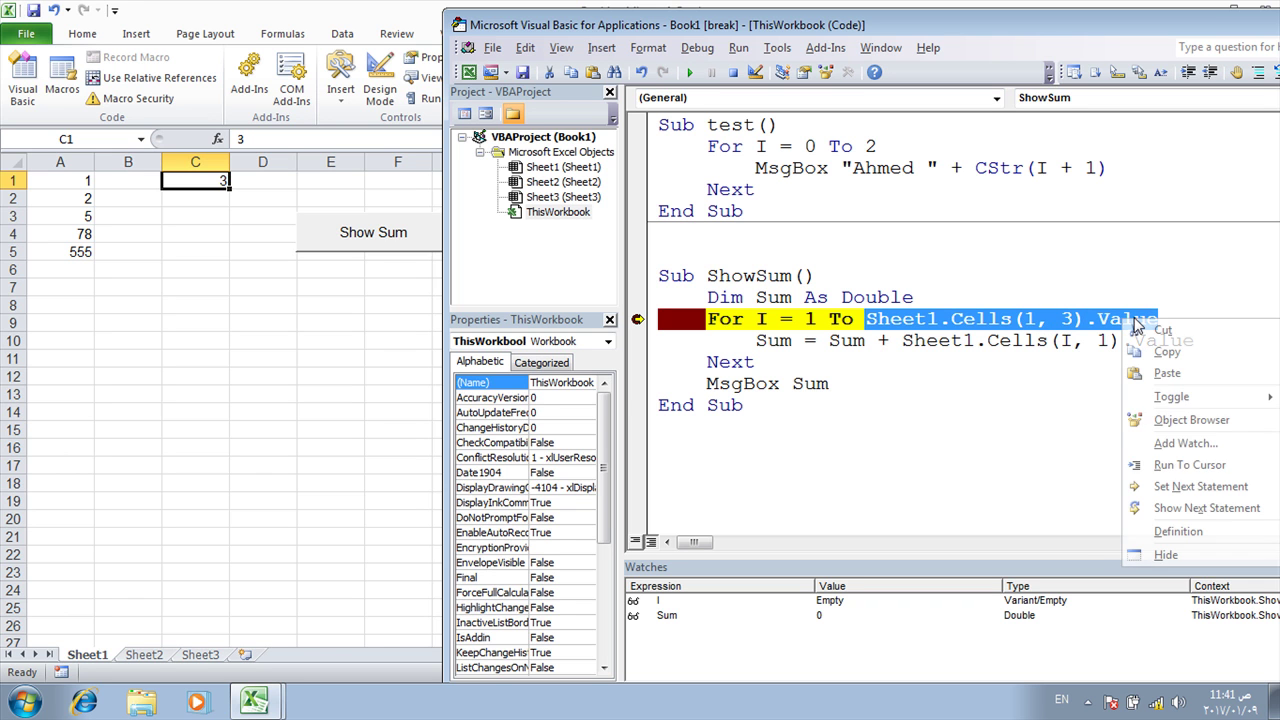
pyautogui.click(1180, 458)
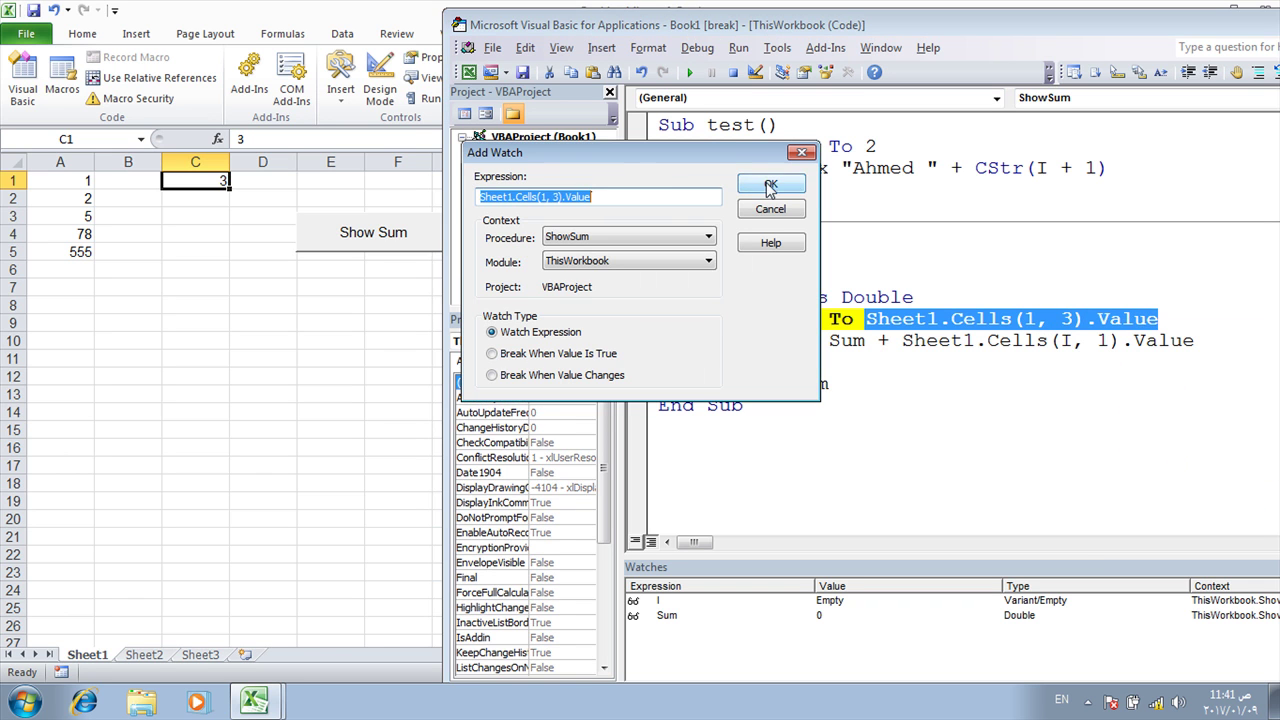
pyautogui.click(770, 186)
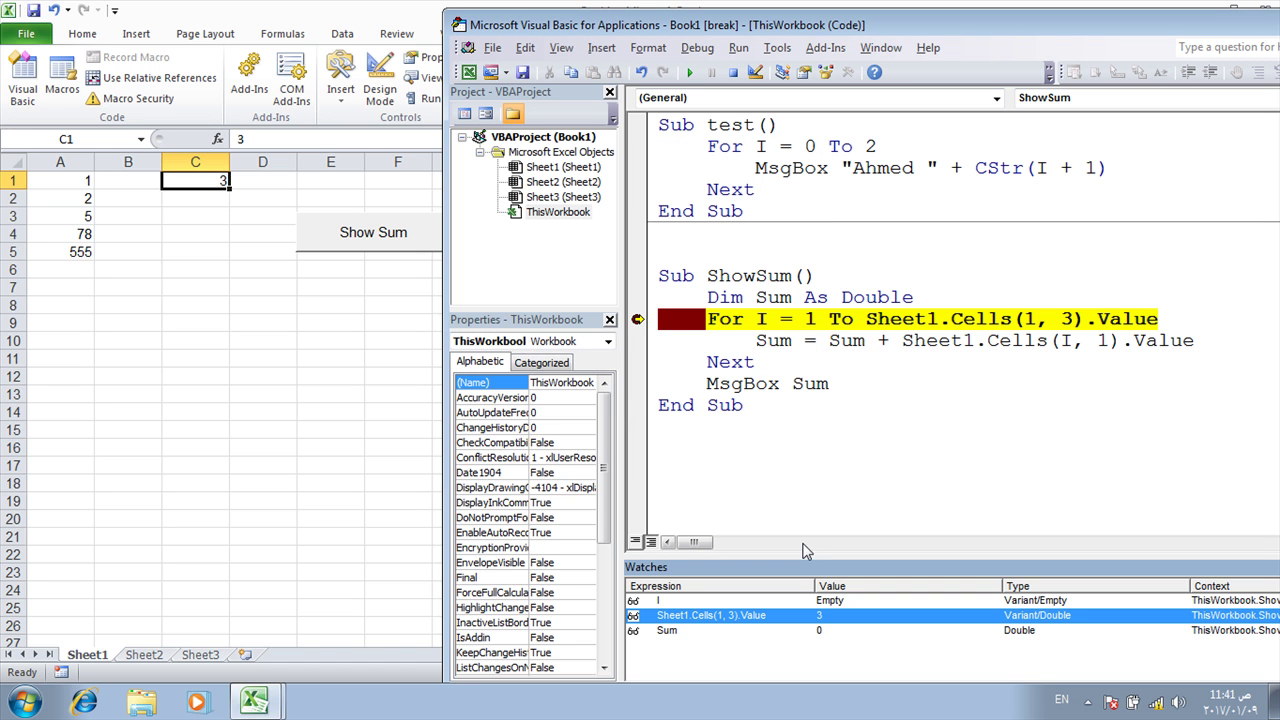
# Remove the For-line breakpoint and let ShowSum finish, dismissing its sum of 8 message.
pyautogui.moveTo(759, 321)
pyautogui.moveTo(867, 320); pyautogui.dragTo(1178, 318)
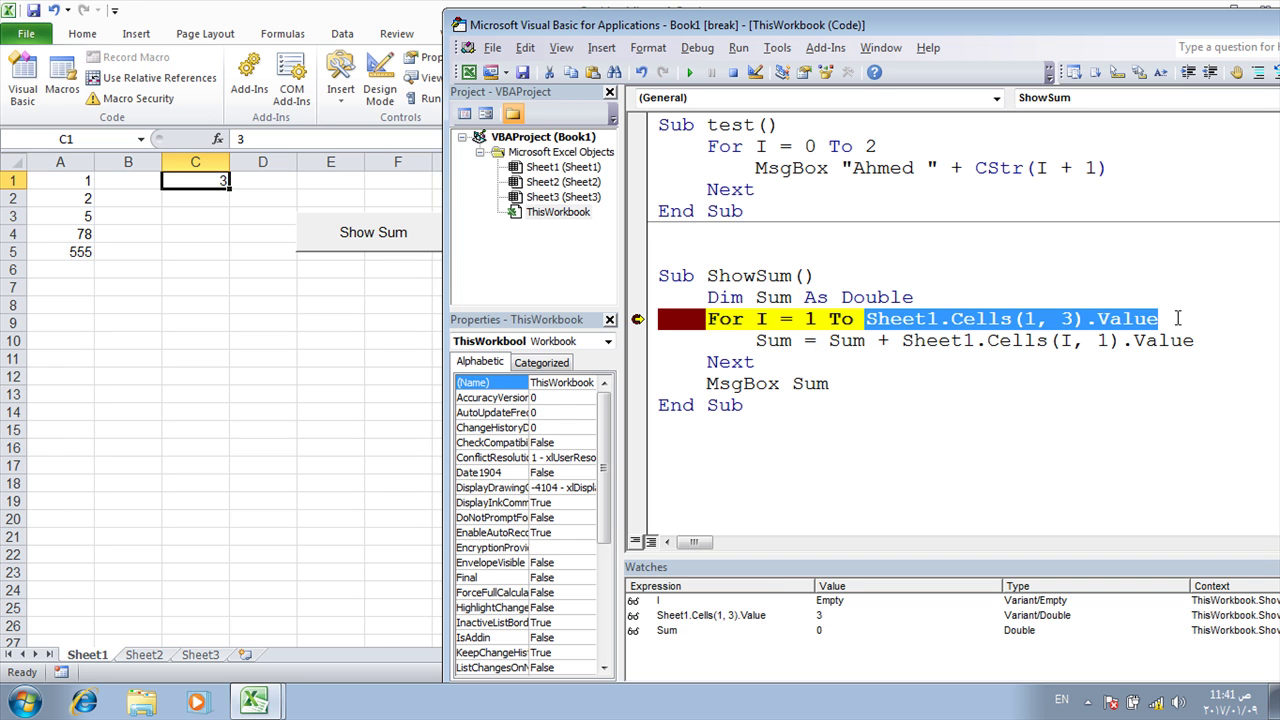
pyautogui.click(1015, 383)
pyautogui.click(638, 318)
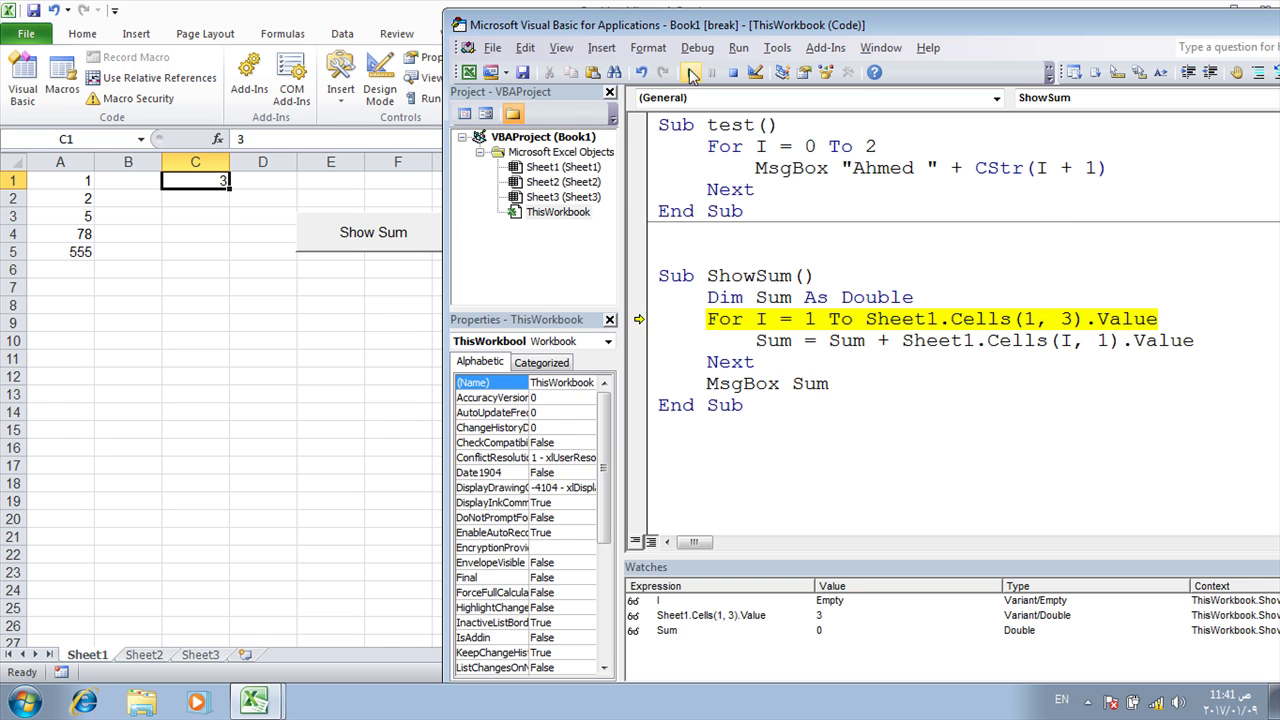
pyautogui.press('F5')
pyautogui.click(658, 406)
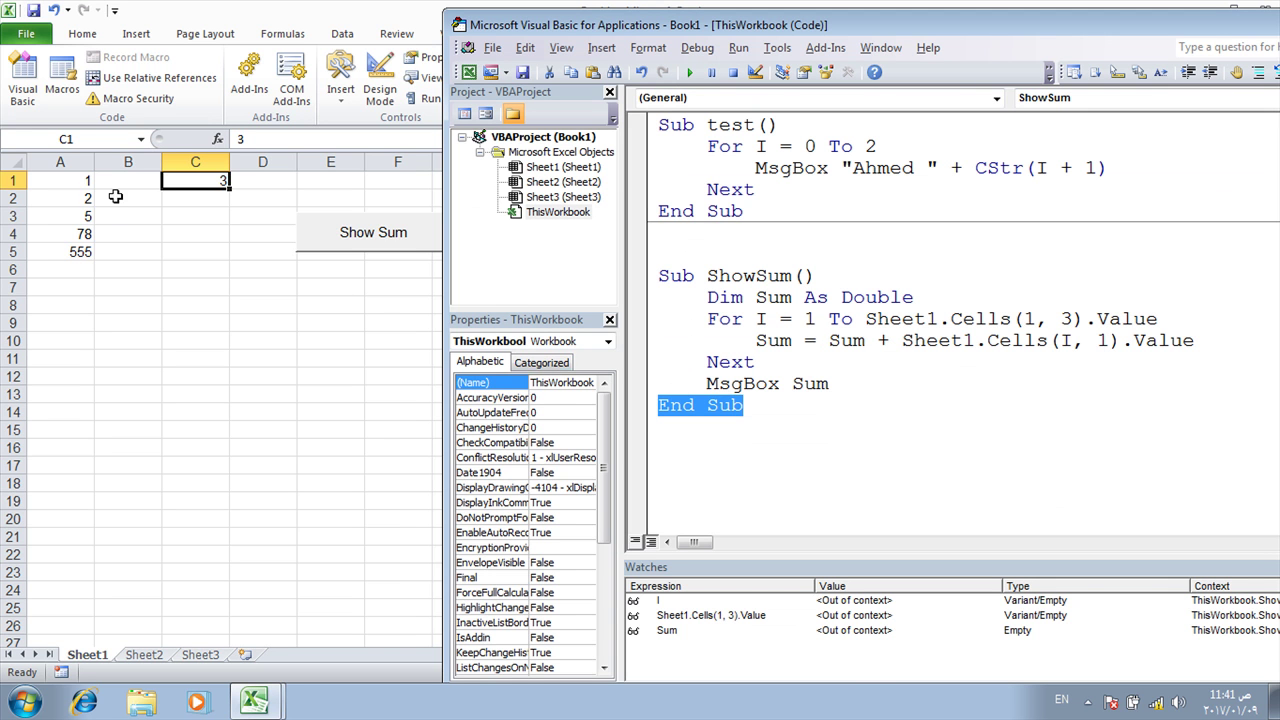
# Back on the worksheet, enter 100000 in cell A6.
pyautogui.click(290, 387)
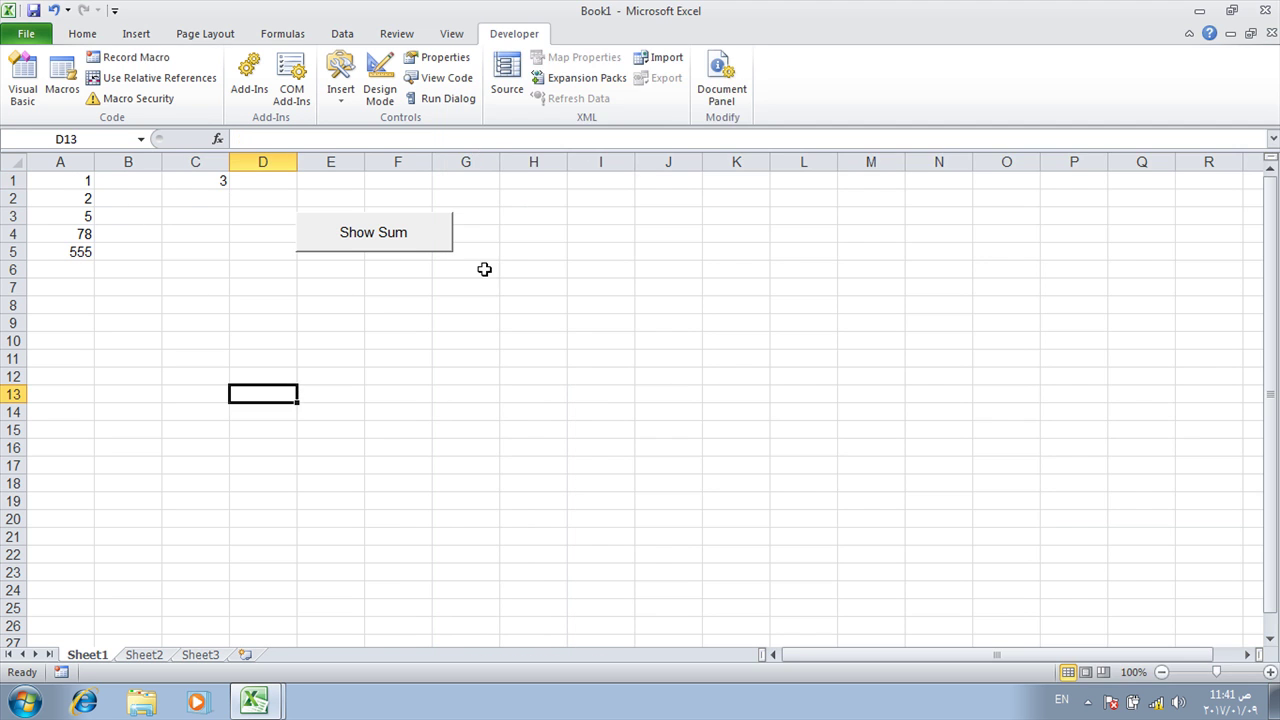
pyautogui.click(214, 182)
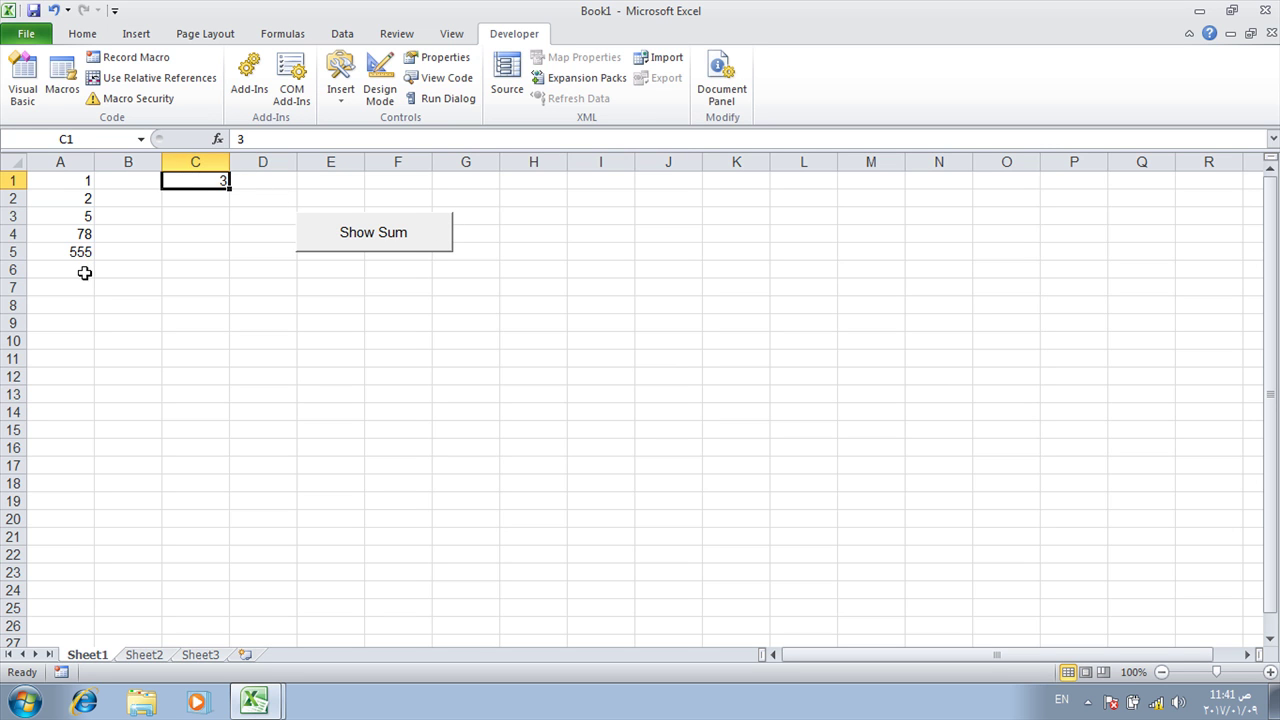
pyautogui.click(81, 272)
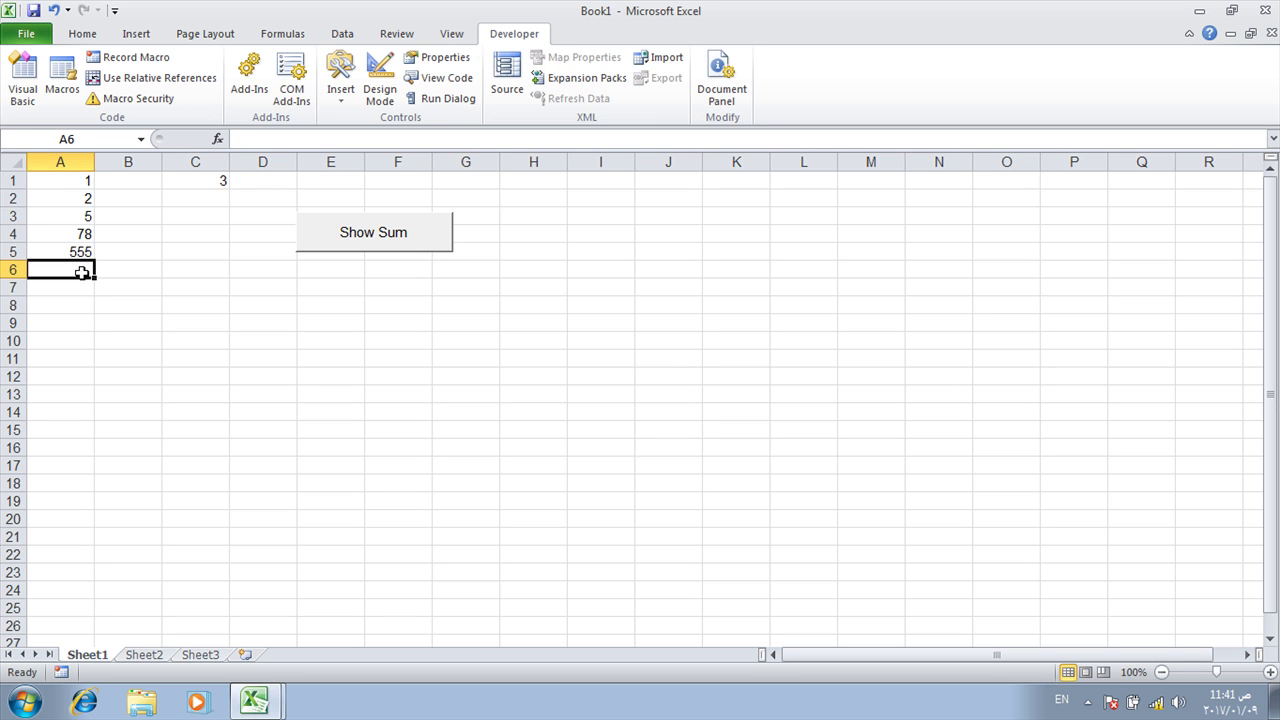
pyautogui.write('100000')
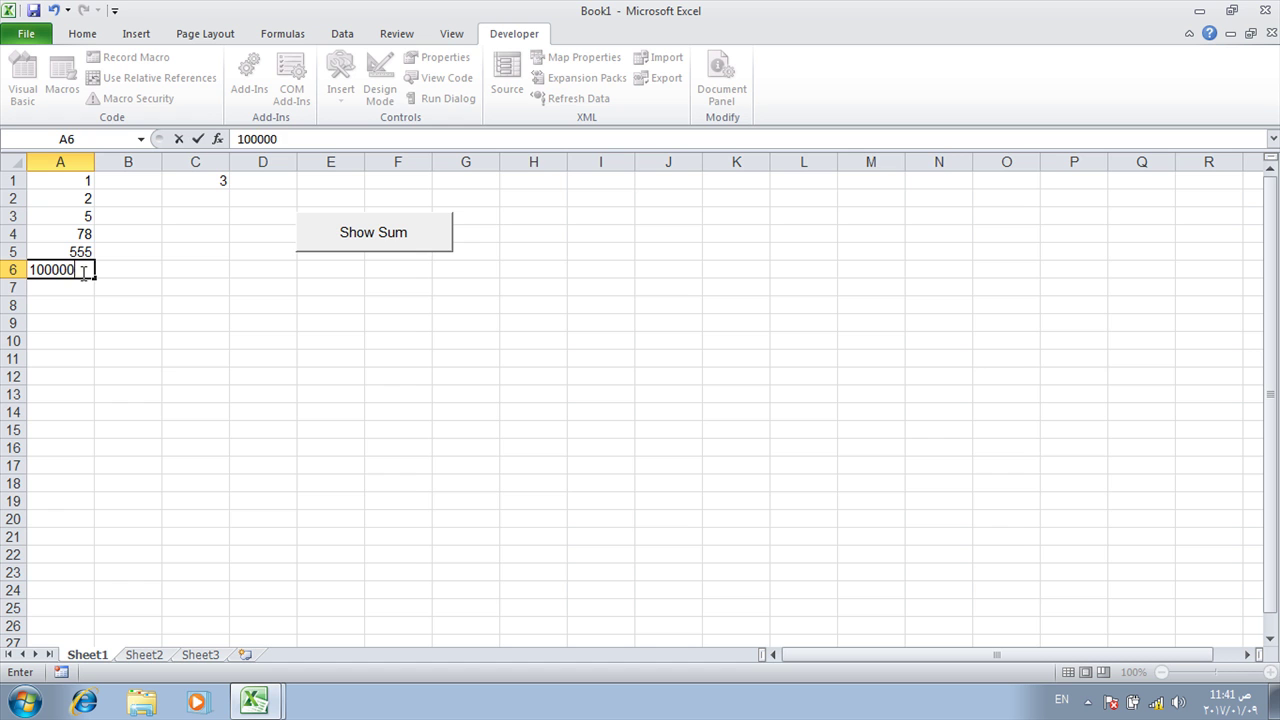
pyautogui.press('Return')
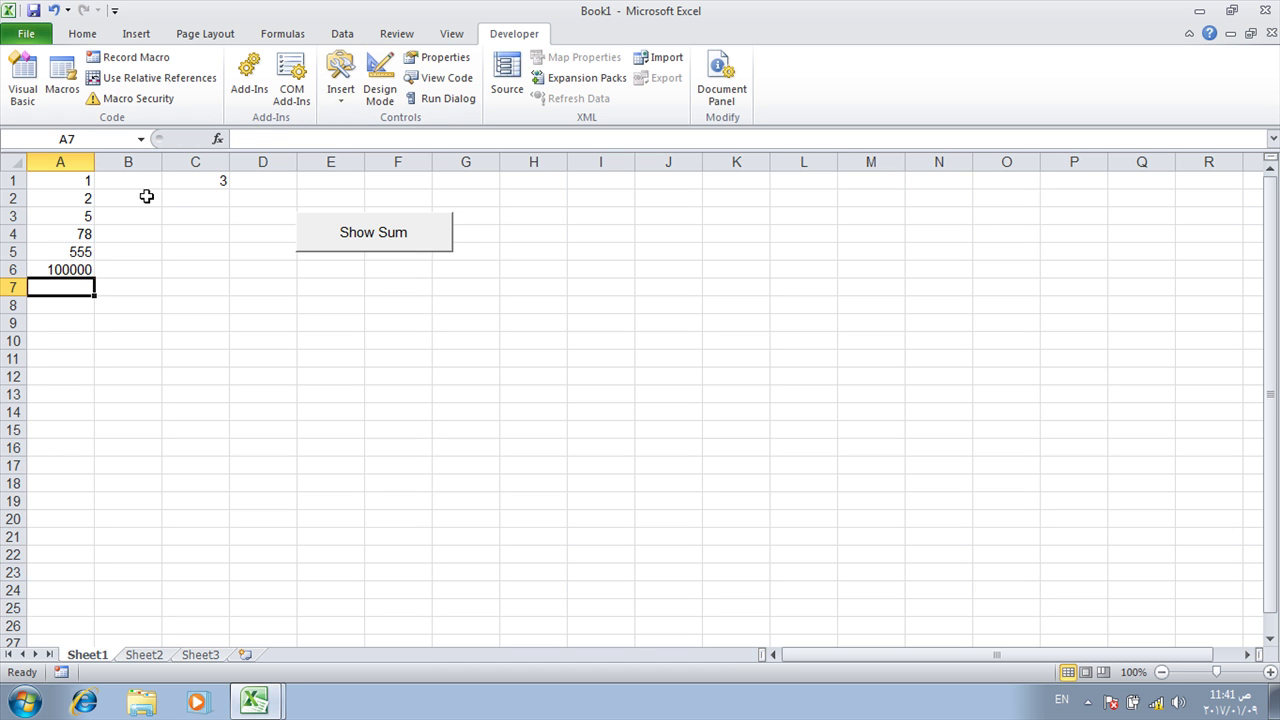
# Set the loop limit in C1 to 6 and rerun Show Sum, which reports 100641.
pyautogui.click(188, 178)
pyautogui.write('6')
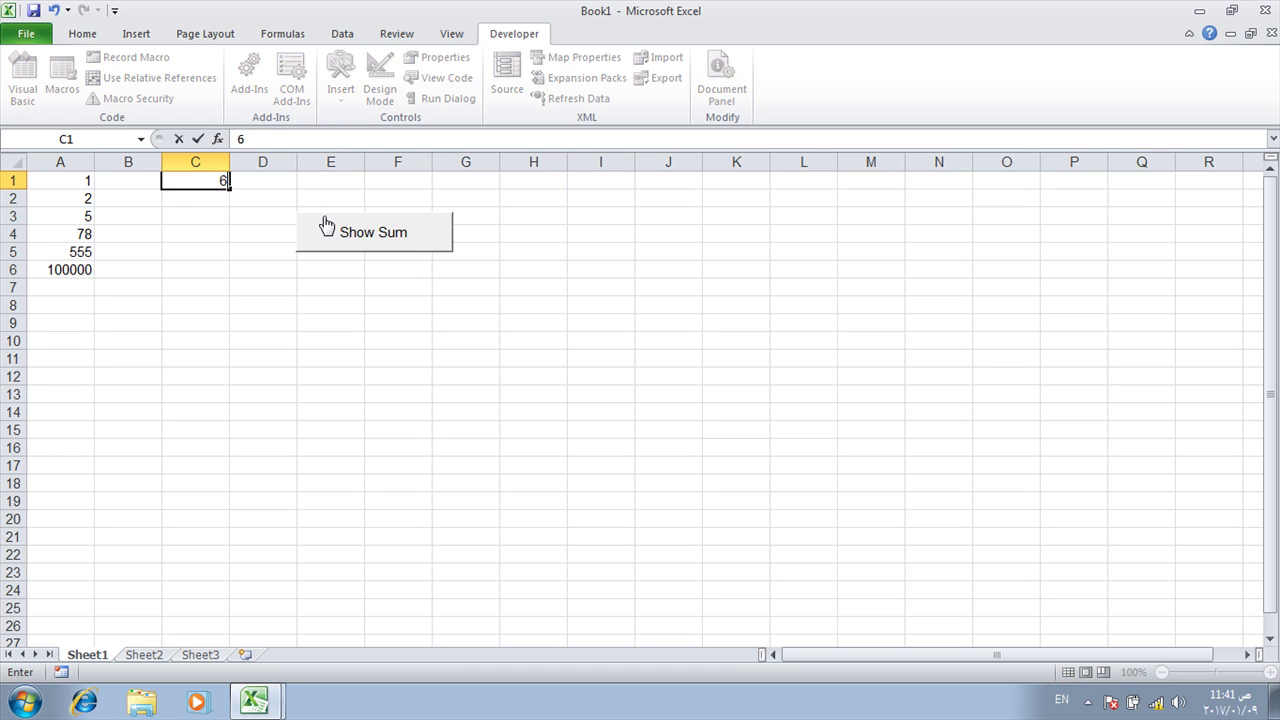
pyautogui.press('Return')
pyautogui.click(357, 242)
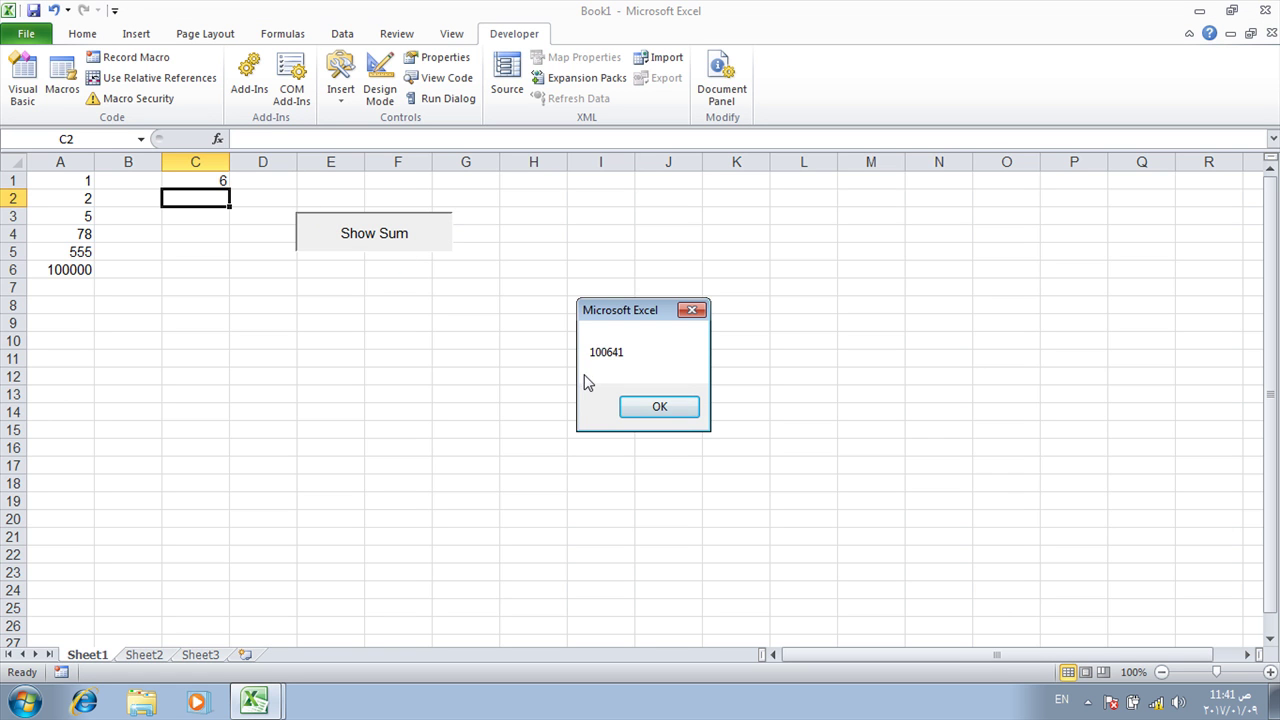
pyautogui.click(679, 416)
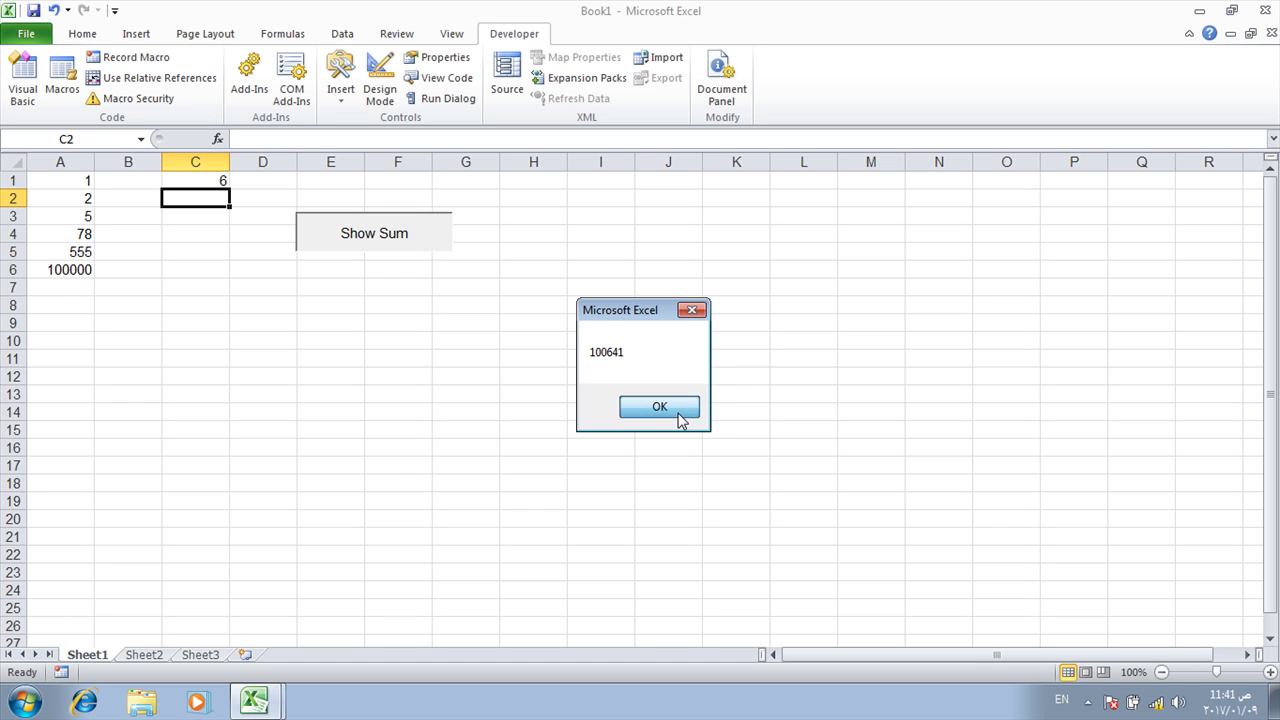
pyautogui.click(205, 182)
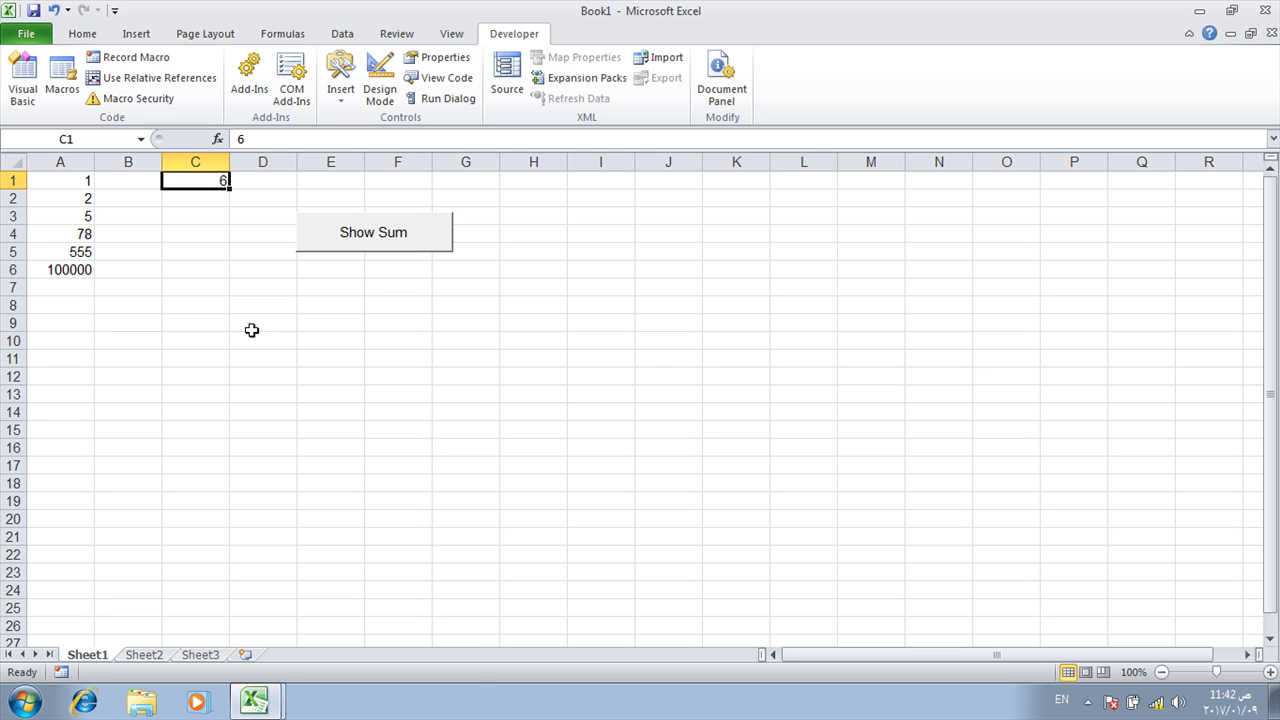
# In the VBA editor, comment out .Cells(1, 3).Value and insert .Range("C1").Value as the For loop's limit.
pyautogui.click(255, 702)
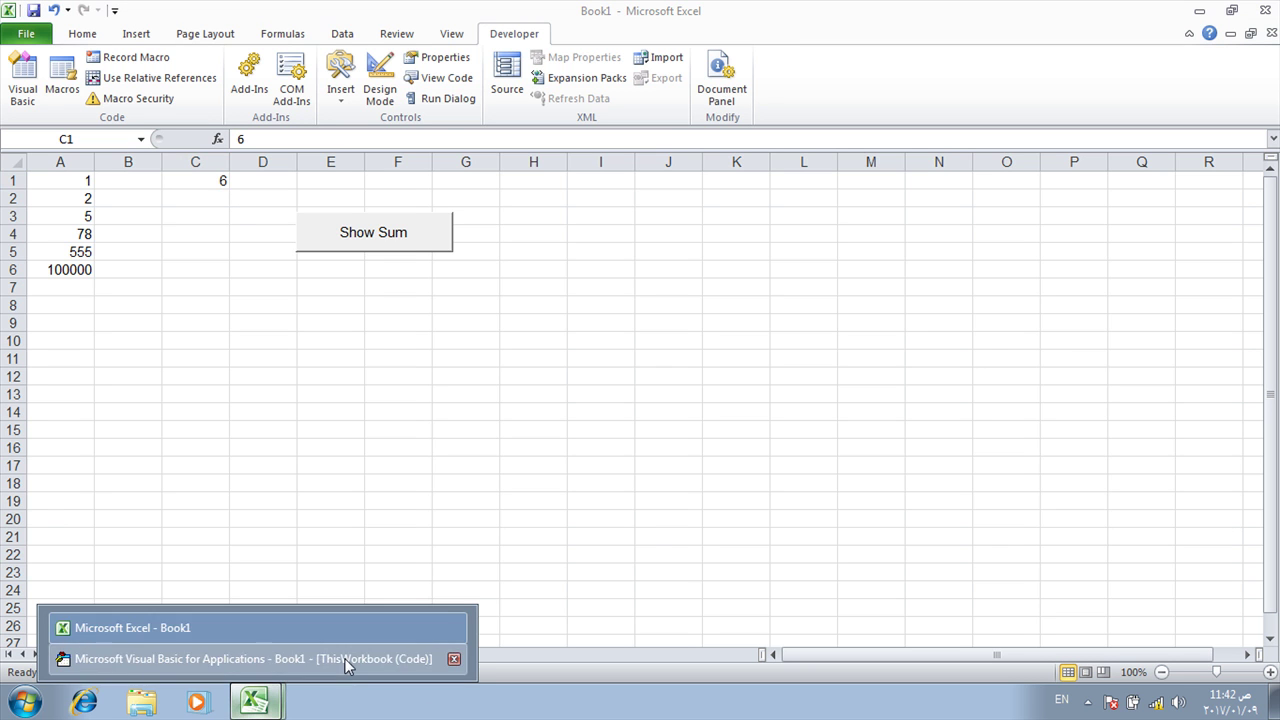
pyautogui.click(346, 660)
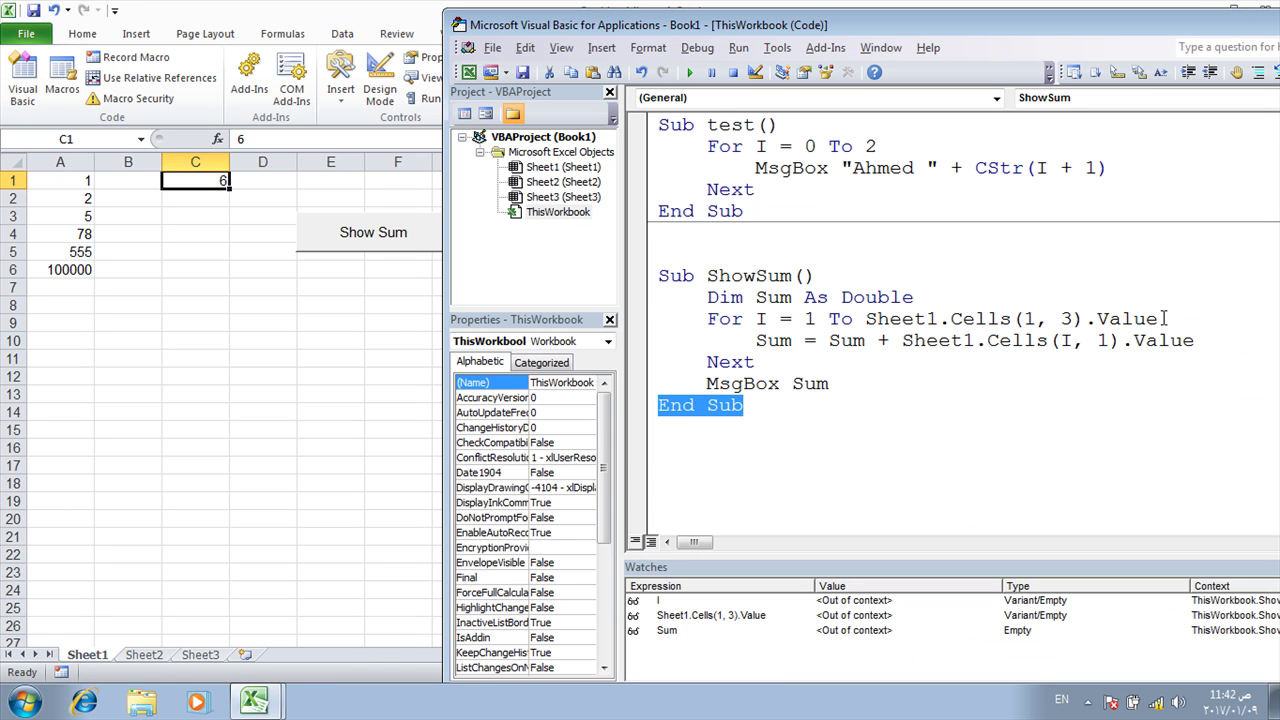
pyautogui.moveTo(1159, 318); pyautogui.dragTo(937, 318)
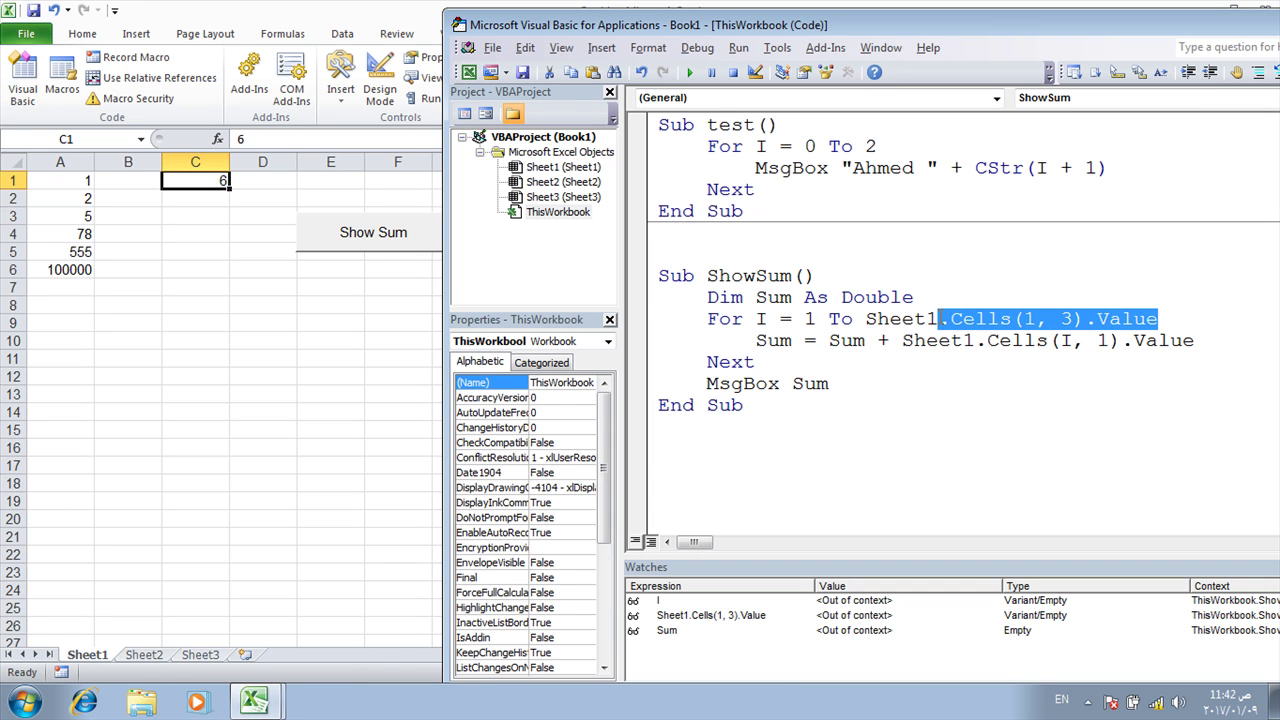
pyautogui.click(944, 326)
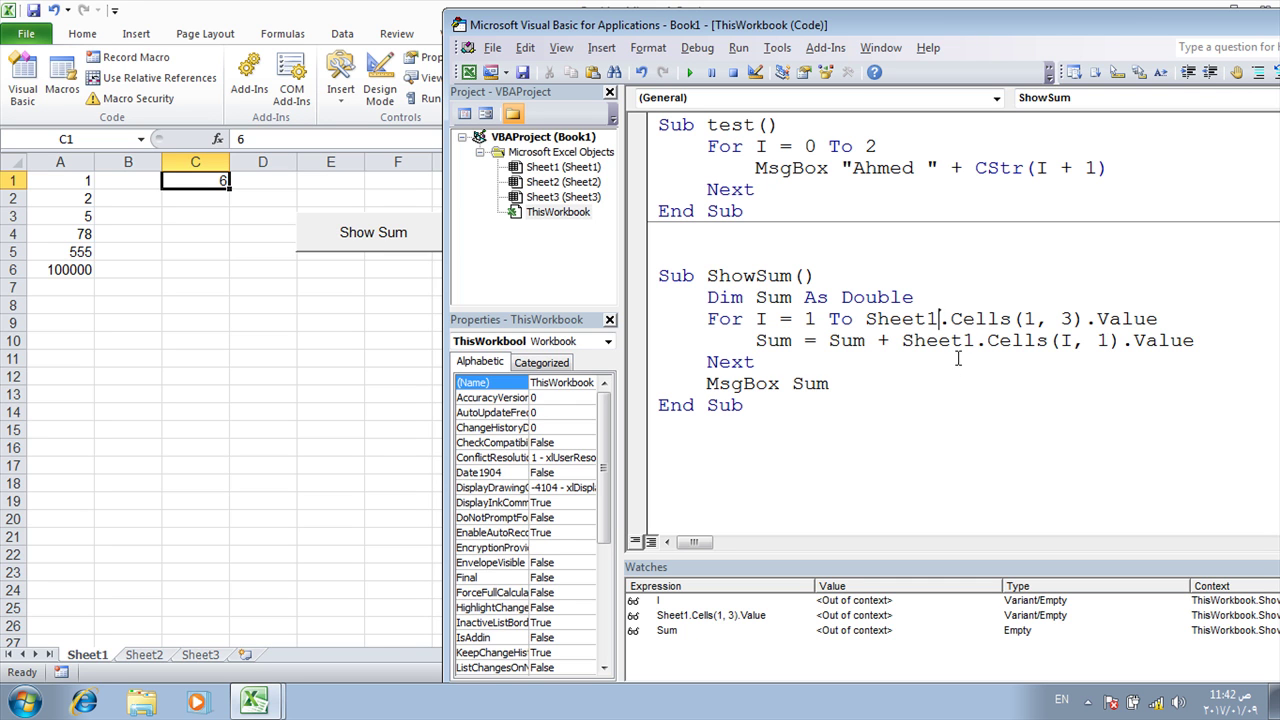
pyautogui.write("'")
pyautogui.click(932, 318)
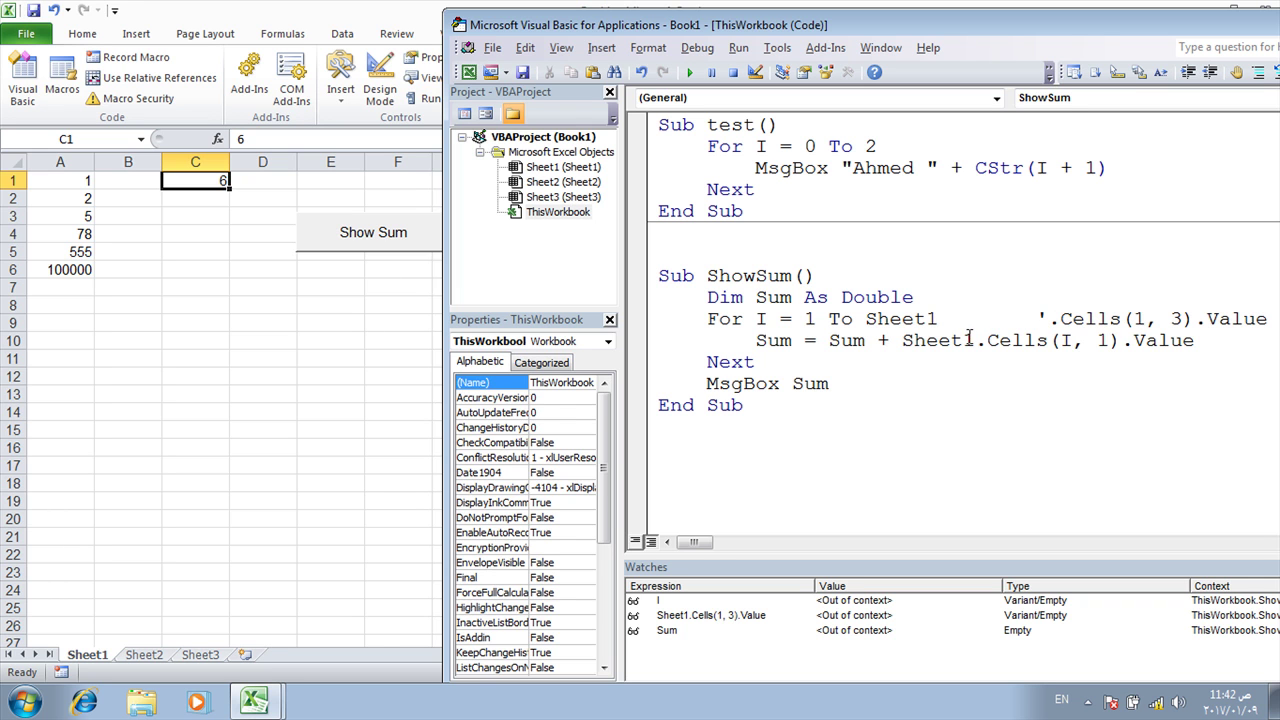
pyautogui.write('.range')
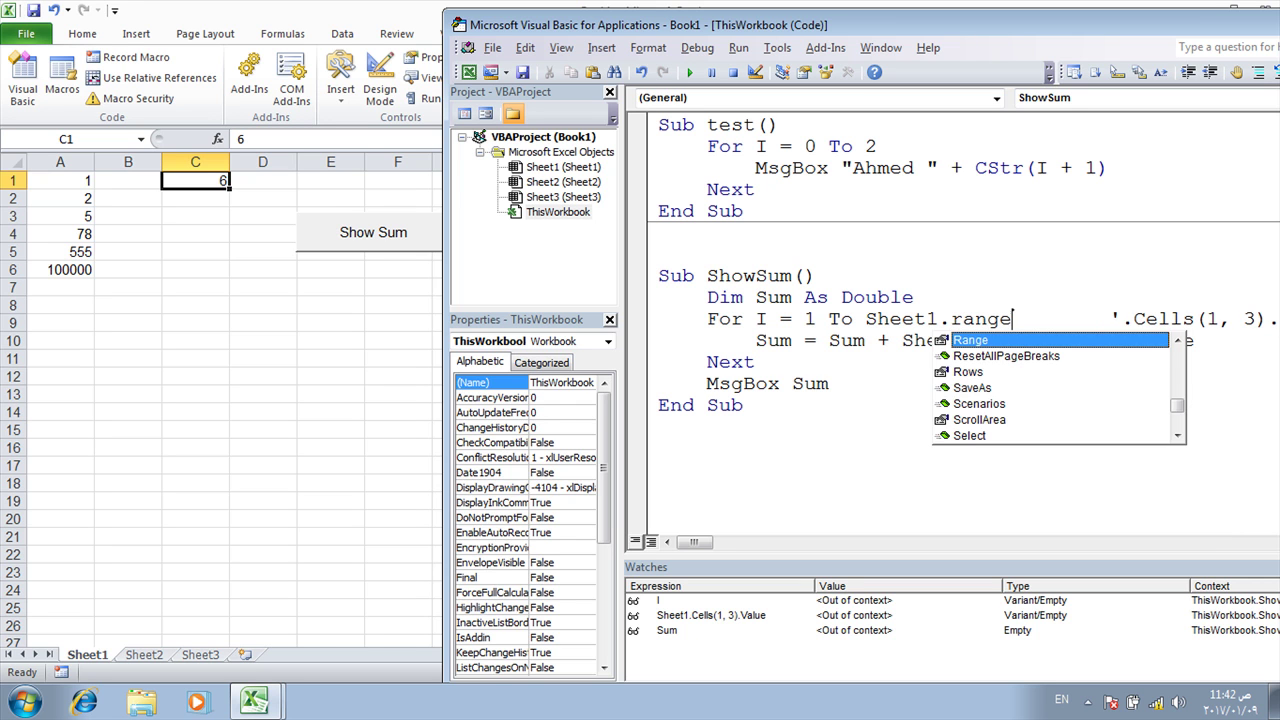
pyautogui.write('(')
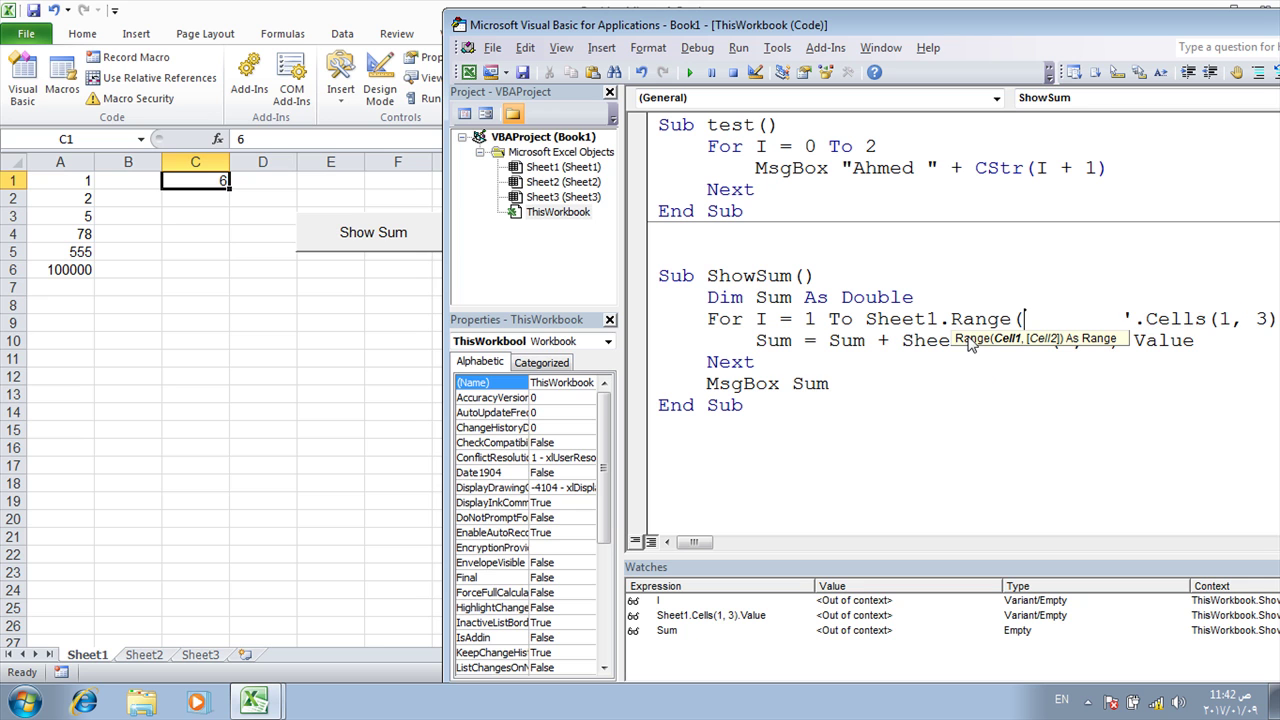
pyautogui.write('"')
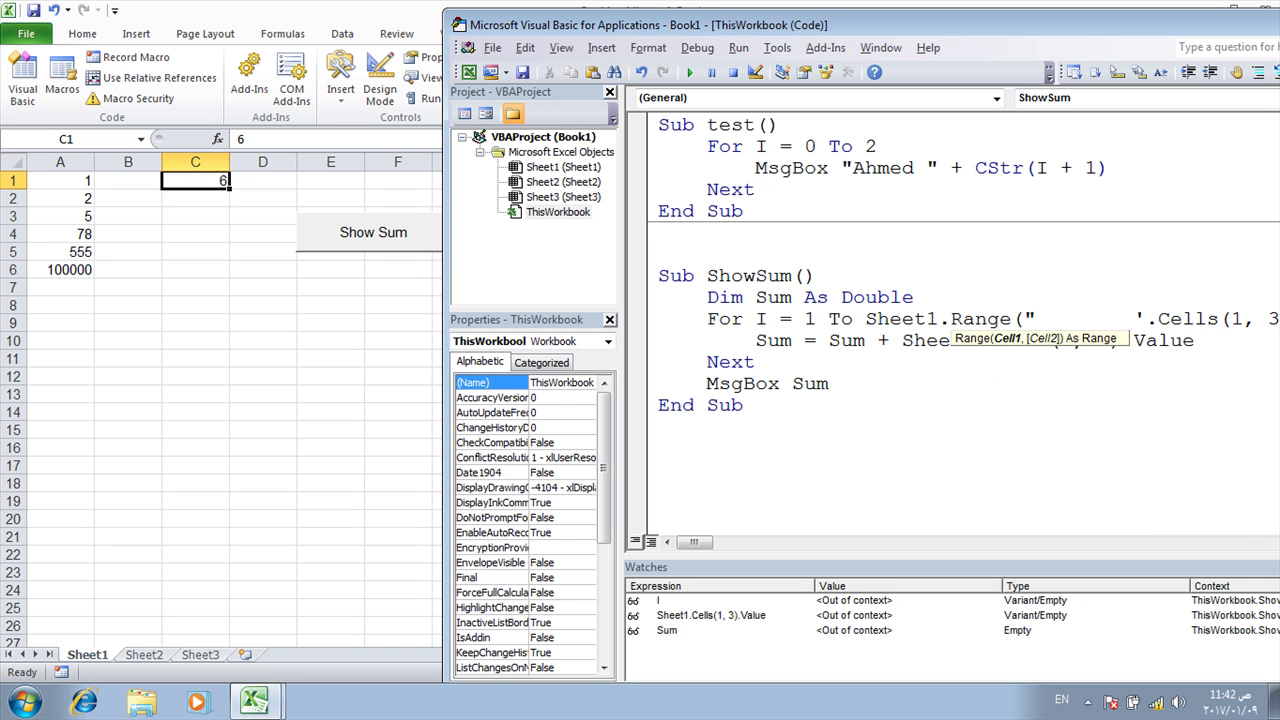
pyautogui.write('C1 ')
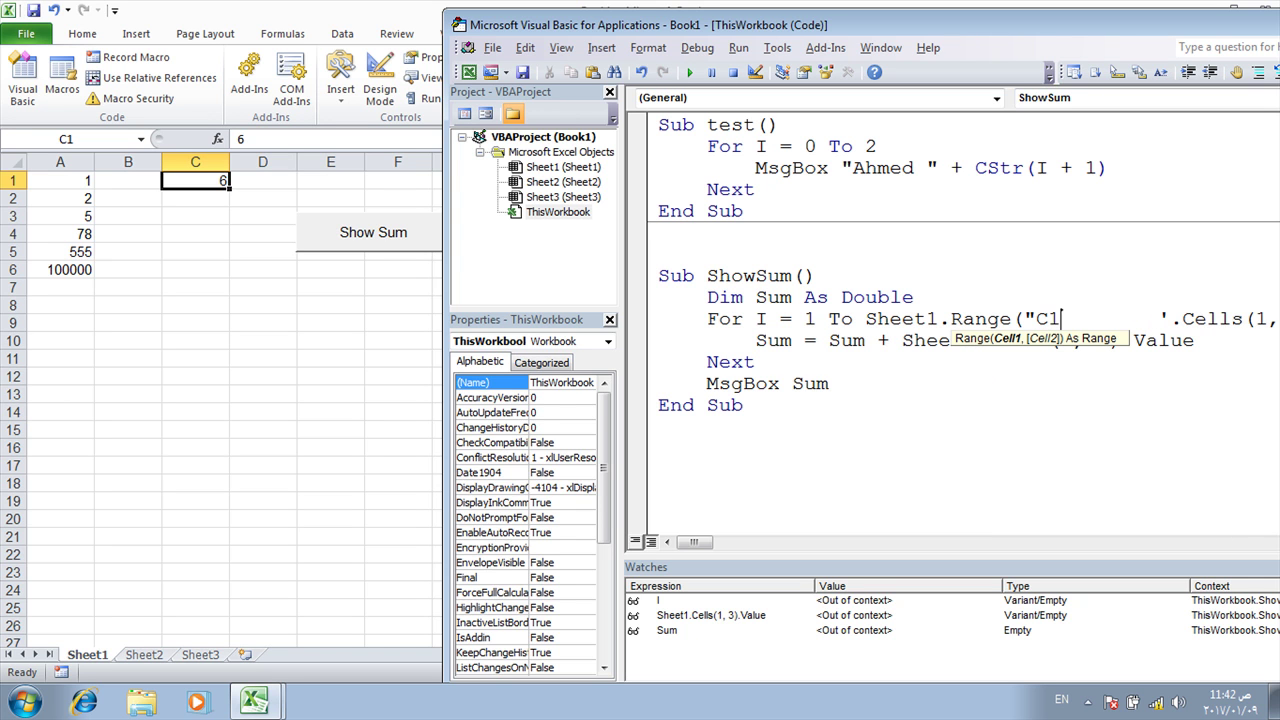
pyautogui.write('"')
pyautogui.write(').')
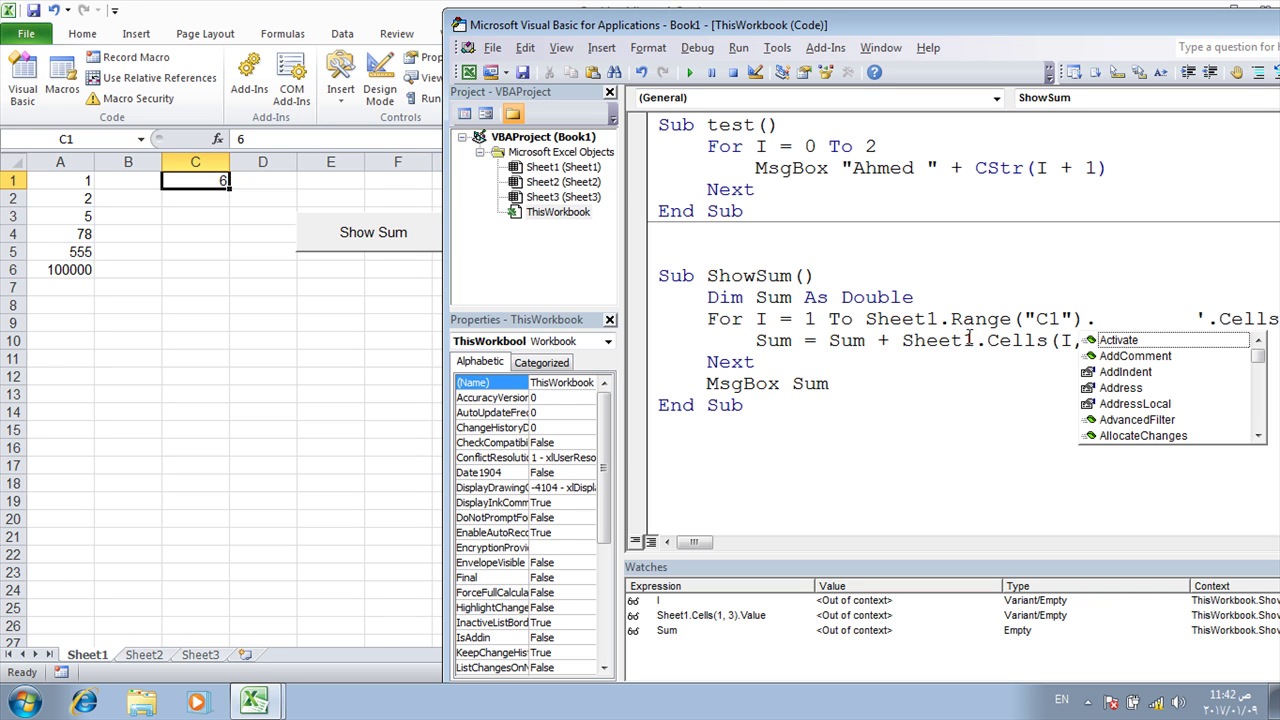
pyautogui.write('va')
pyautogui.click(1114, 356)
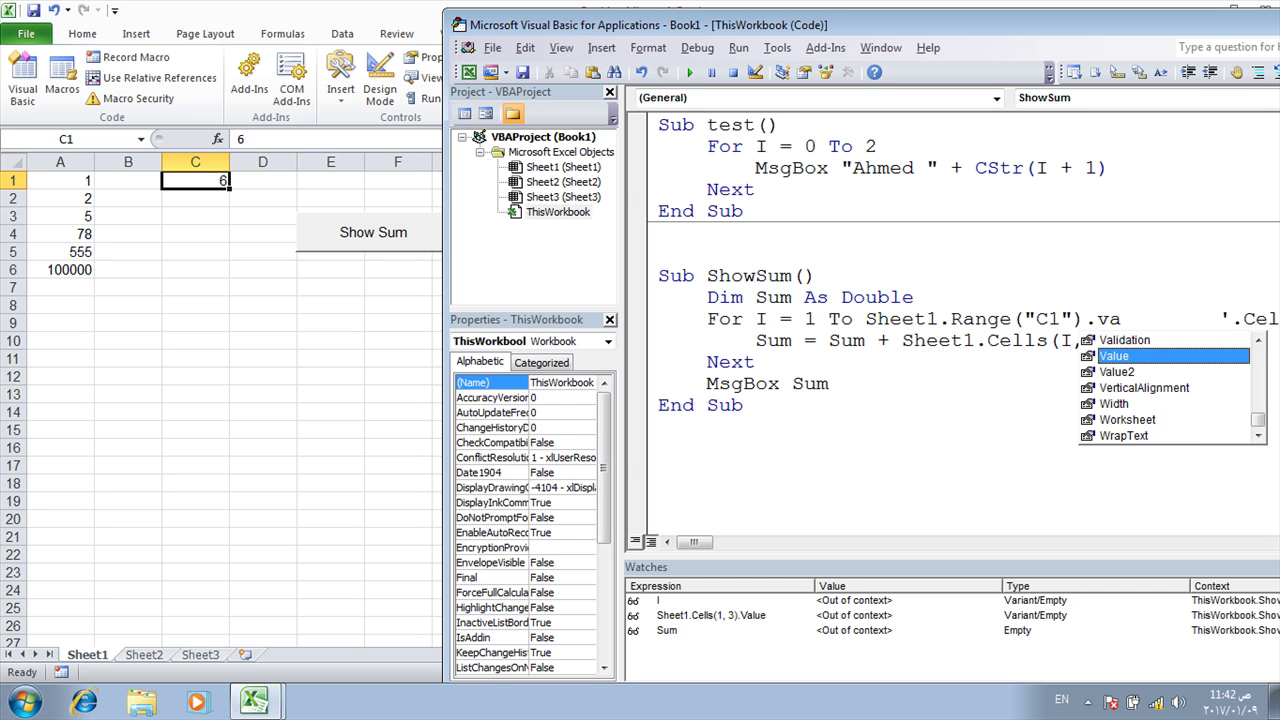
pyautogui.press('Tab')
pyautogui.click(929, 363)
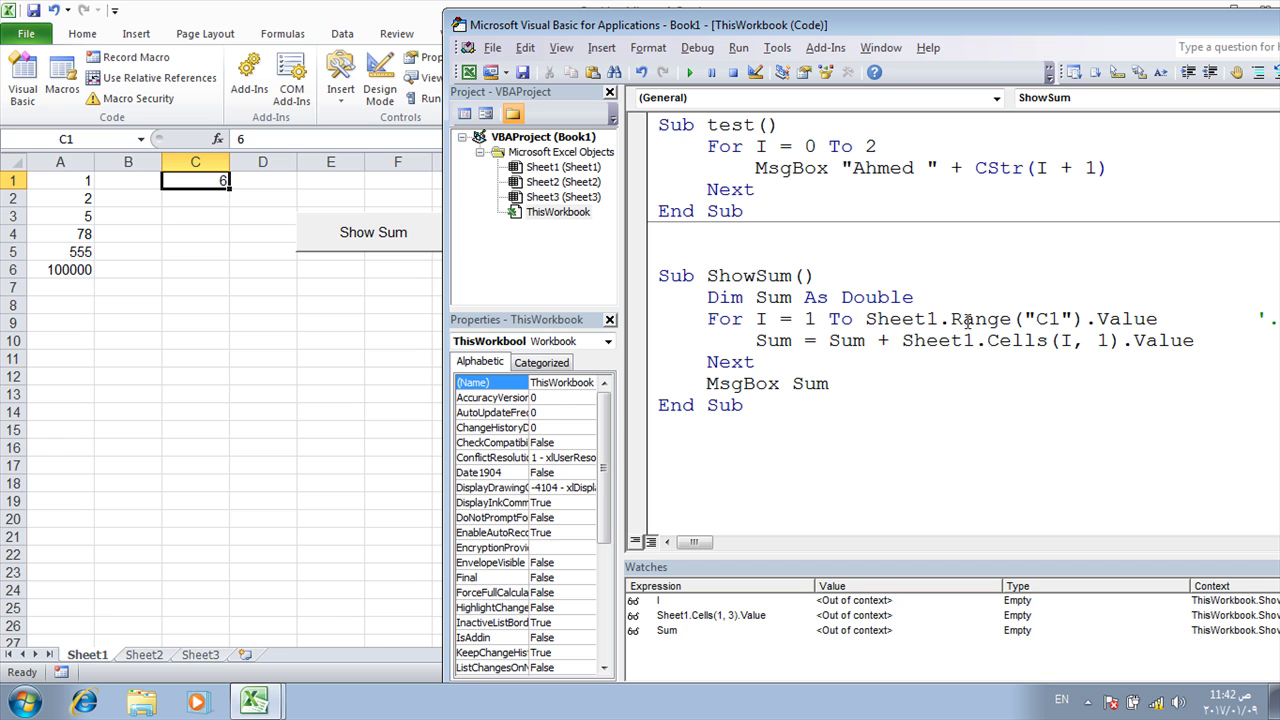
# Run ShowSum and confirm it still reports 100641.
pyautogui.click(1036, 319)
pyautogui.click(688, 74)
pyautogui.click(653, 402)
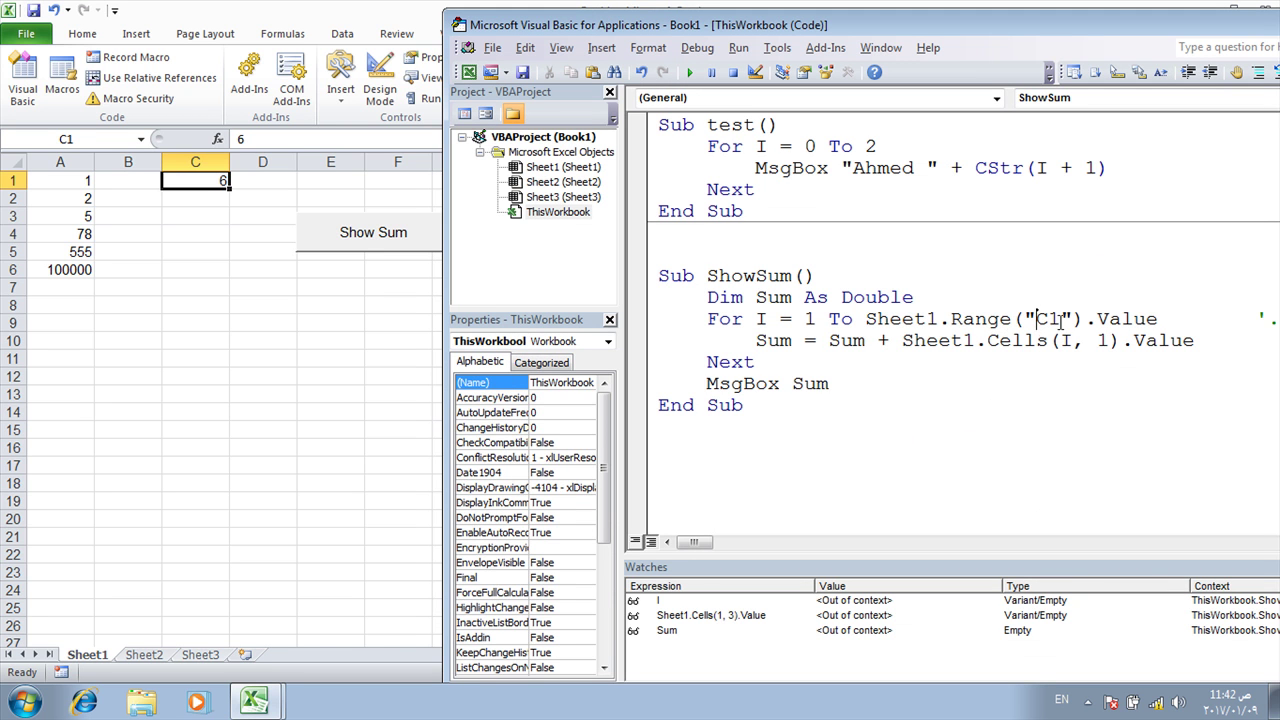
# Highlight the row and column arguments of Cells(1, 3) and Range("C1"), then return to Excel.
pyautogui.moveTo(692, 542); pyautogui.dragTo(718, 545)
pyautogui.doubleClick(955, 318)
pyautogui.doubleClick(919, 318)
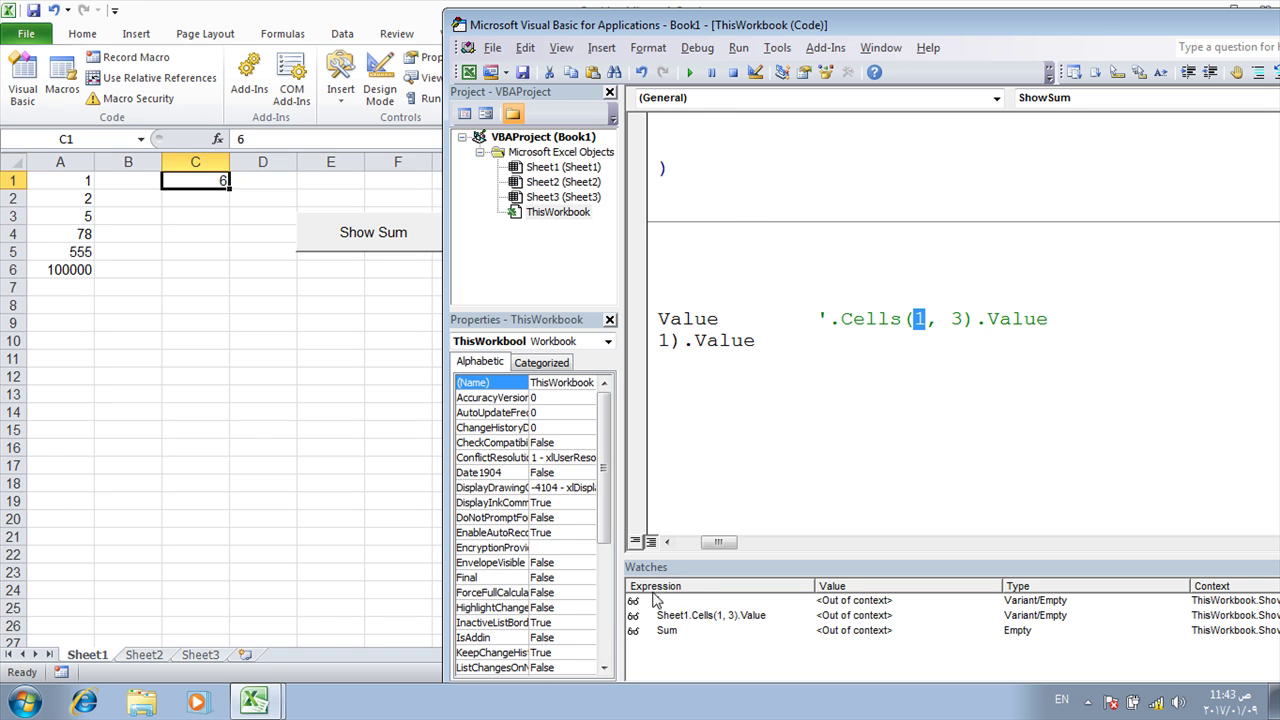
pyautogui.moveTo(718, 542); pyautogui.dragTo(660, 548)
pyautogui.moveTo(1048, 320); pyautogui.dragTo(1036, 320)
pyautogui.click(1037, 320)
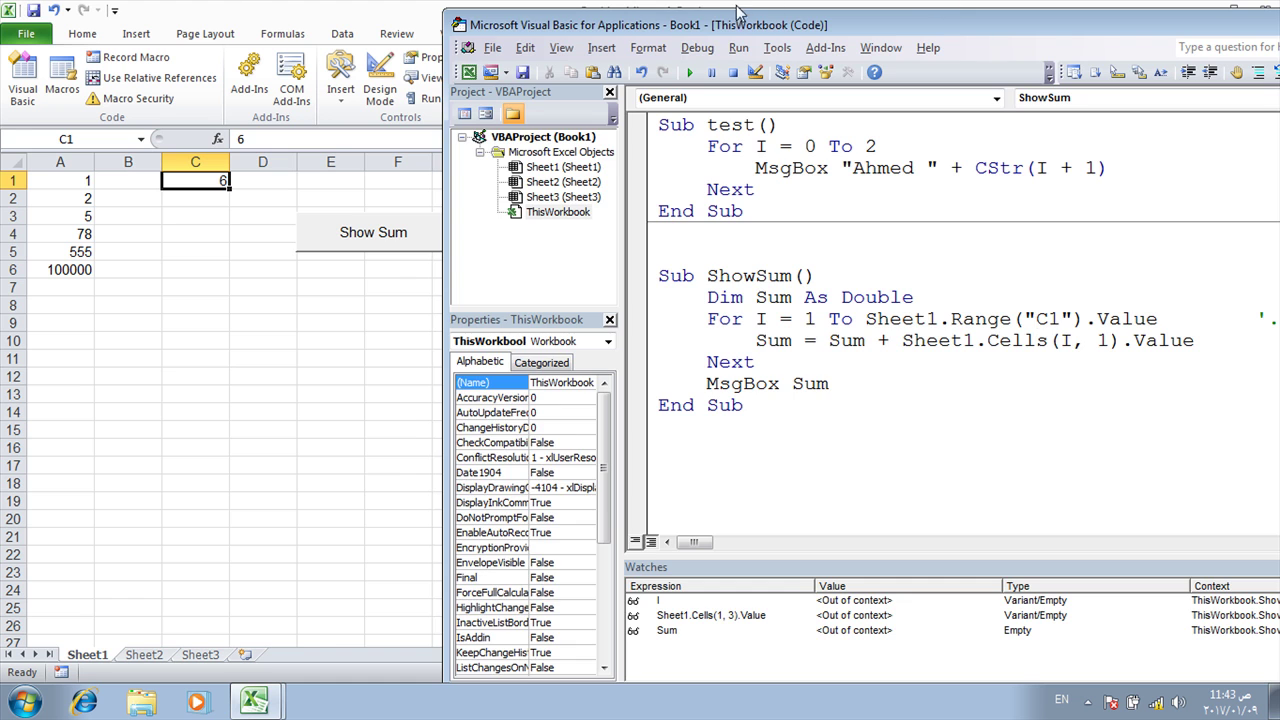
pyautogui.click(270, 12)
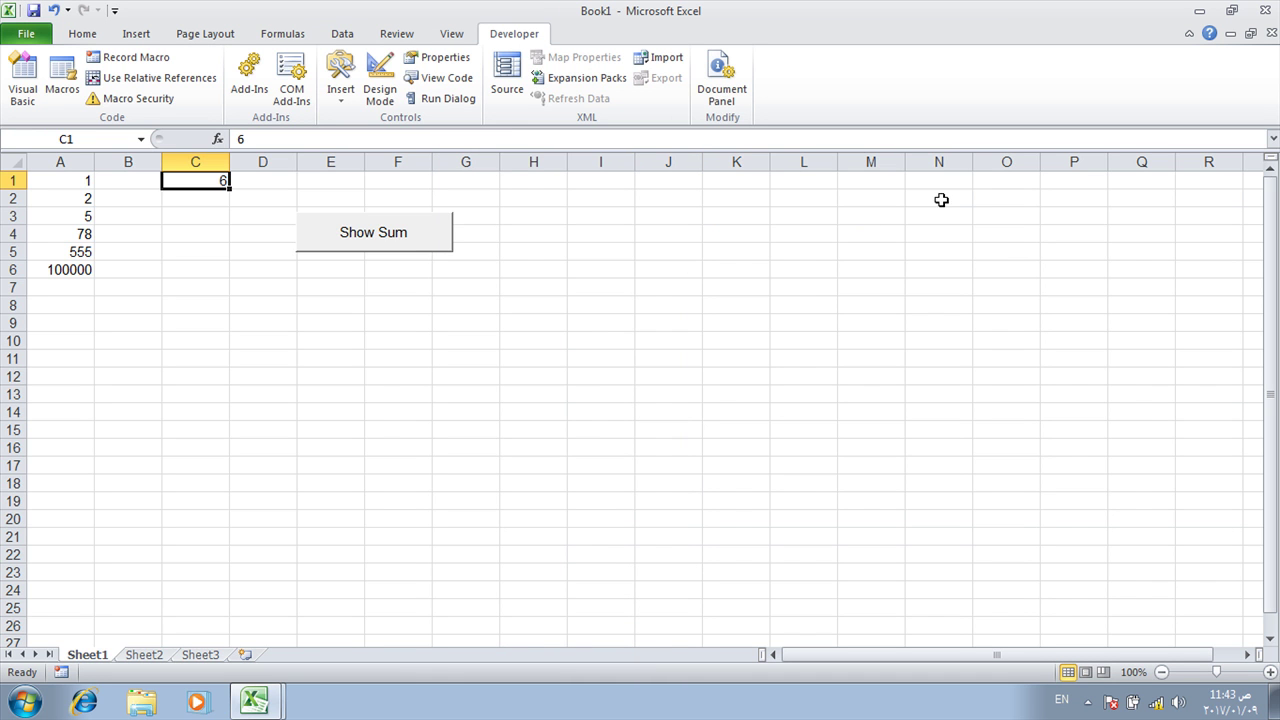
pyautogui.click(942, 186)
pyautogui.write('=')
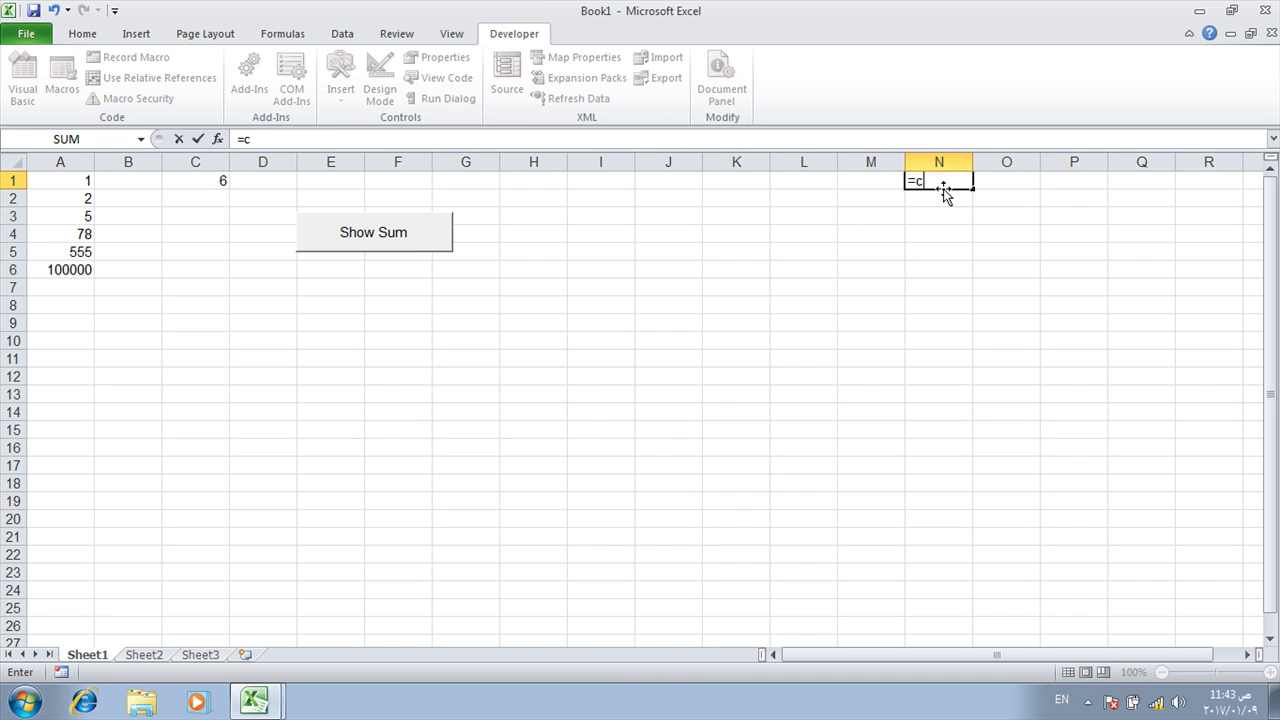
pyautogui.write('col')
pyautogui.doubleClick(945, 197)
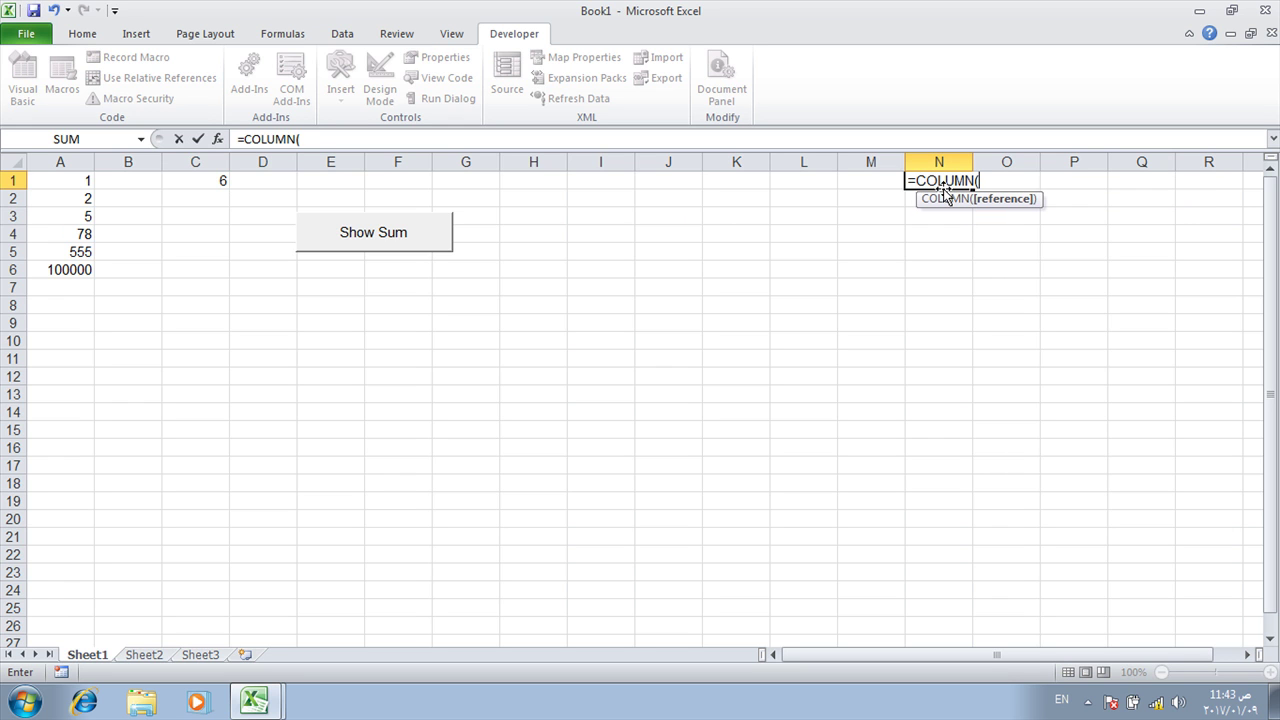
pyautogui.write(')')
pyautogui.press('Return')
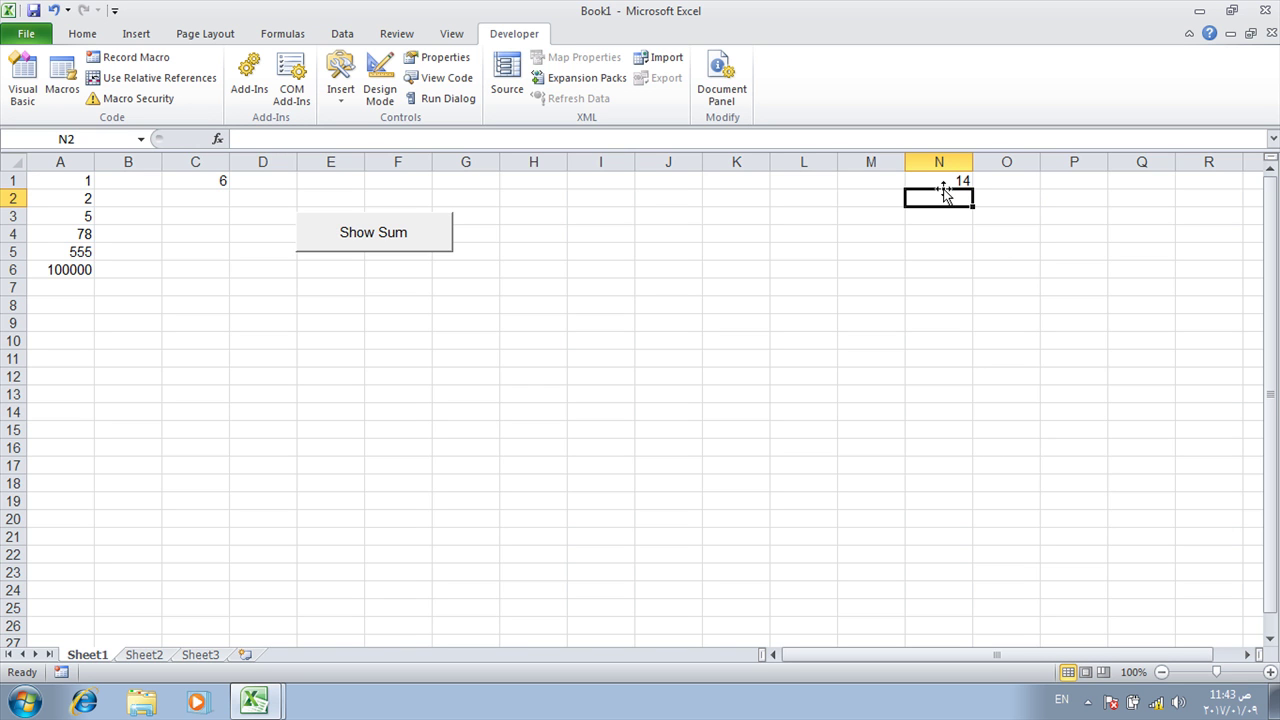
pyautogui.click(886, 237)
pyautogui.click(1034, 249)
pyautogui.write('=')
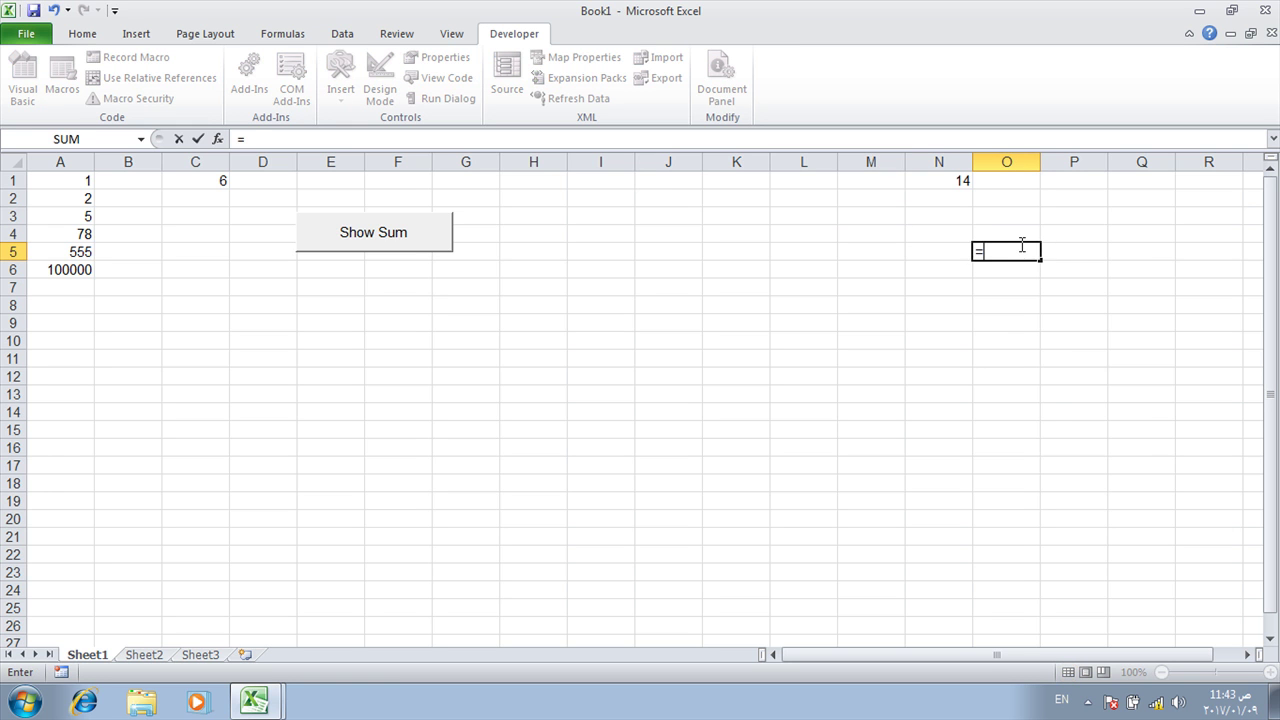
pyautogui.write('co')
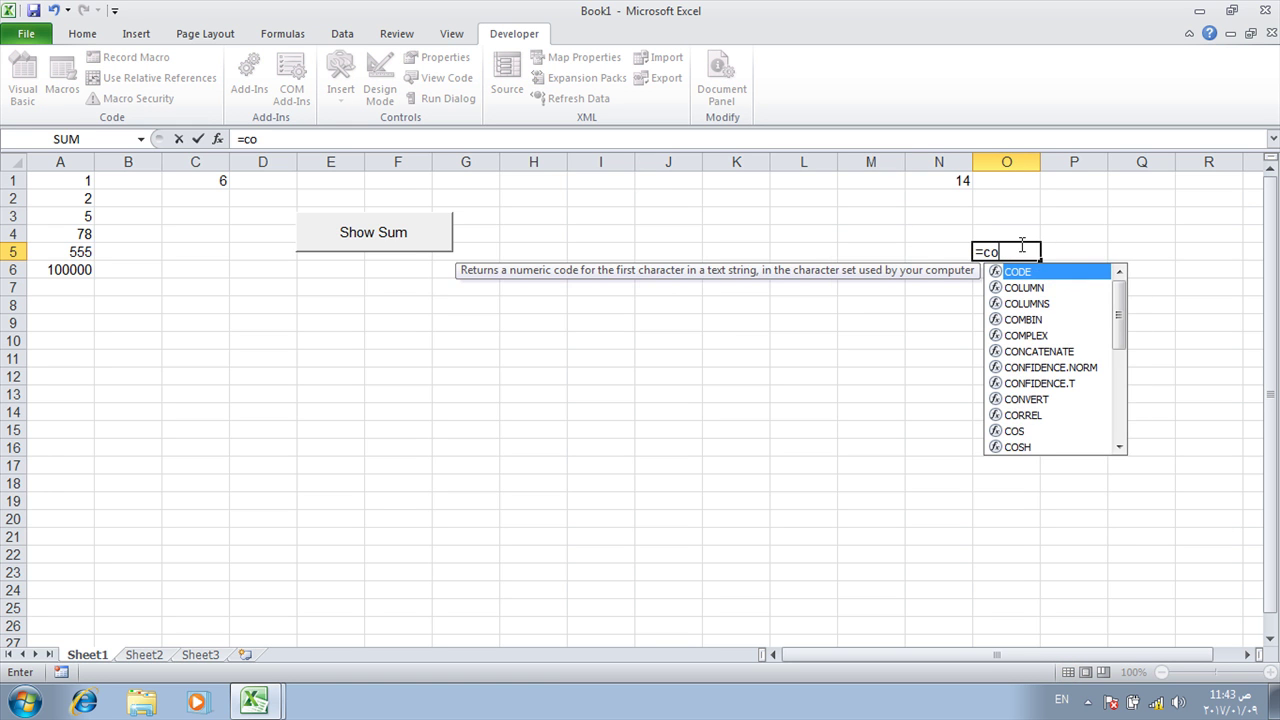
pyautogui.write('l')
pyautogui.press('Tab')
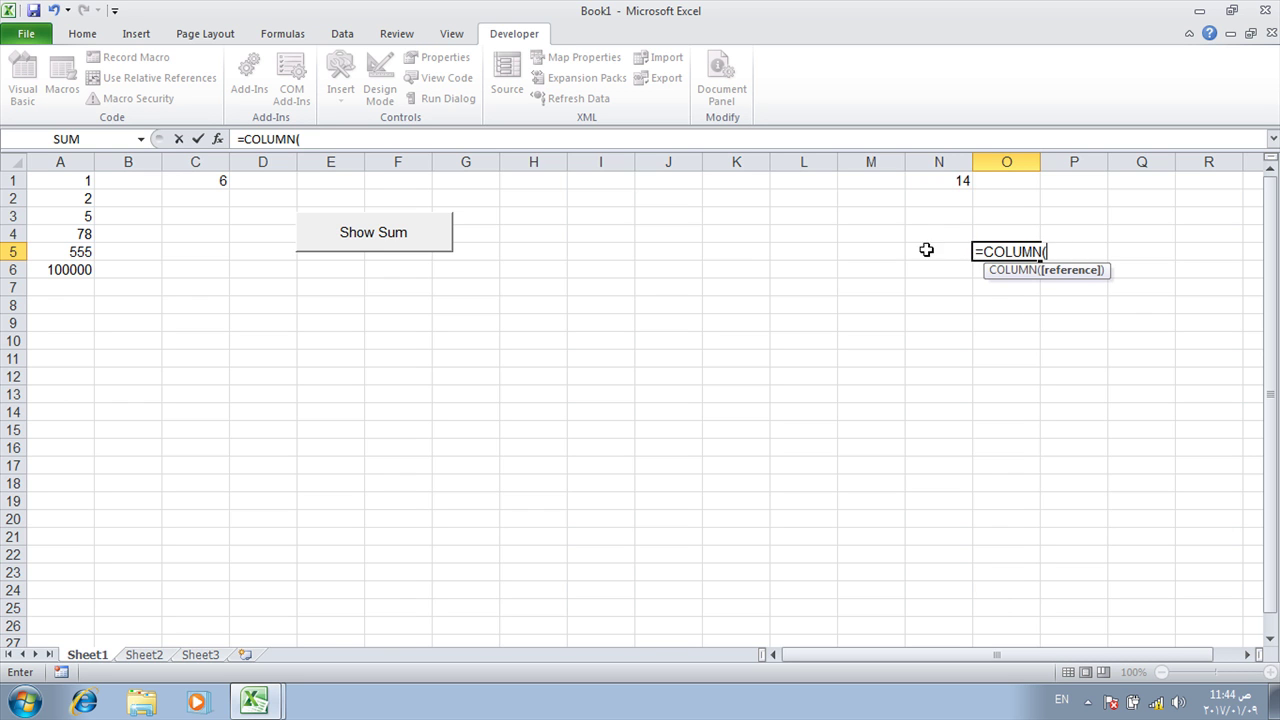
pyautogui.click(660, 183)
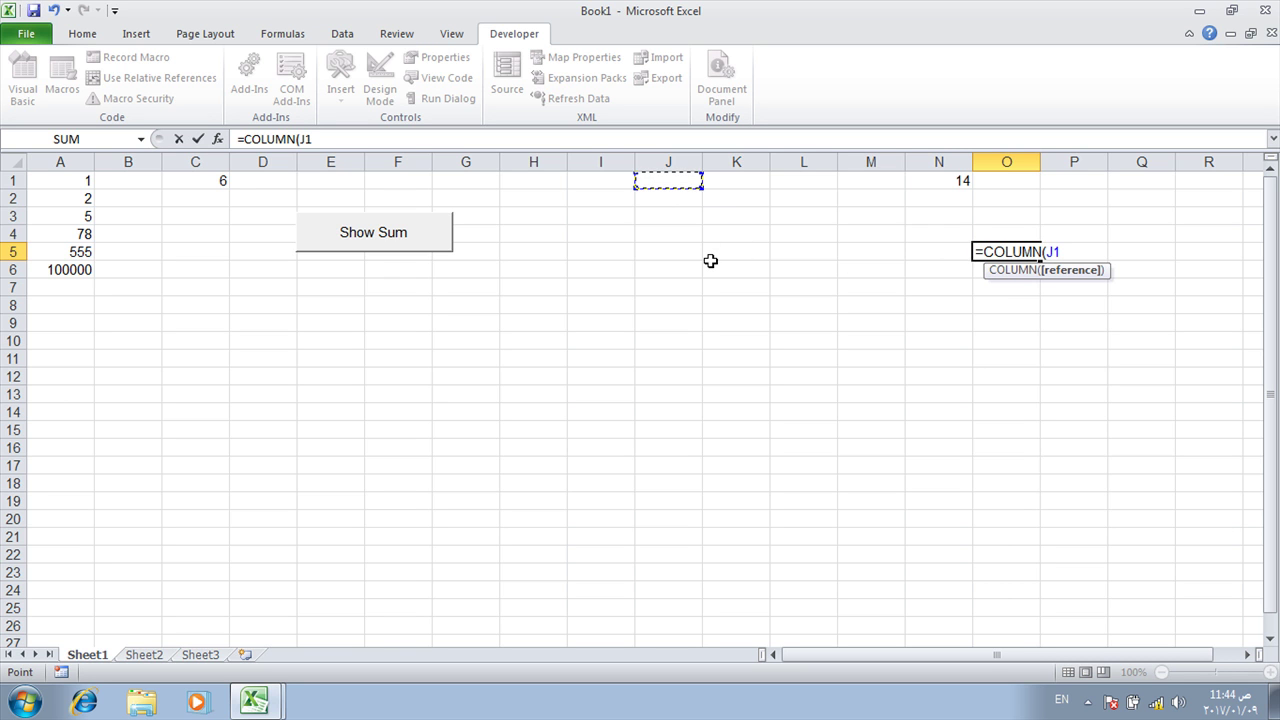
pyautogui.write(')')
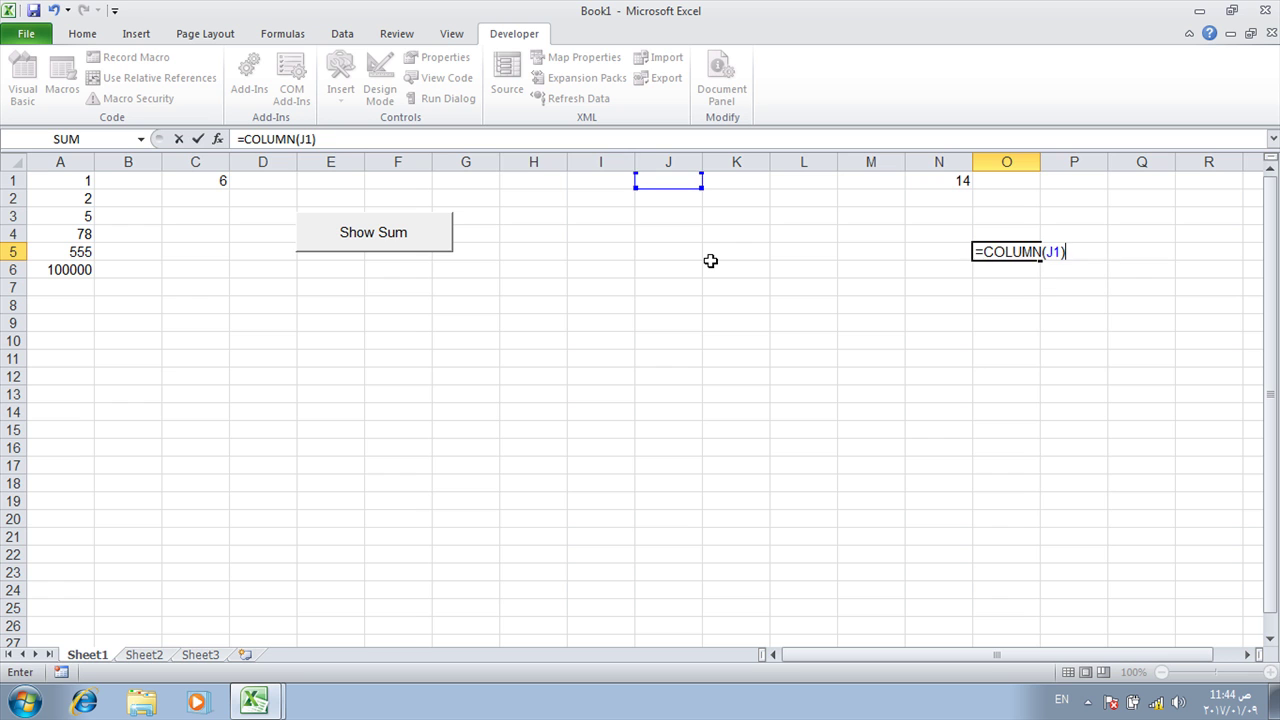
pyautogui.press('Return')
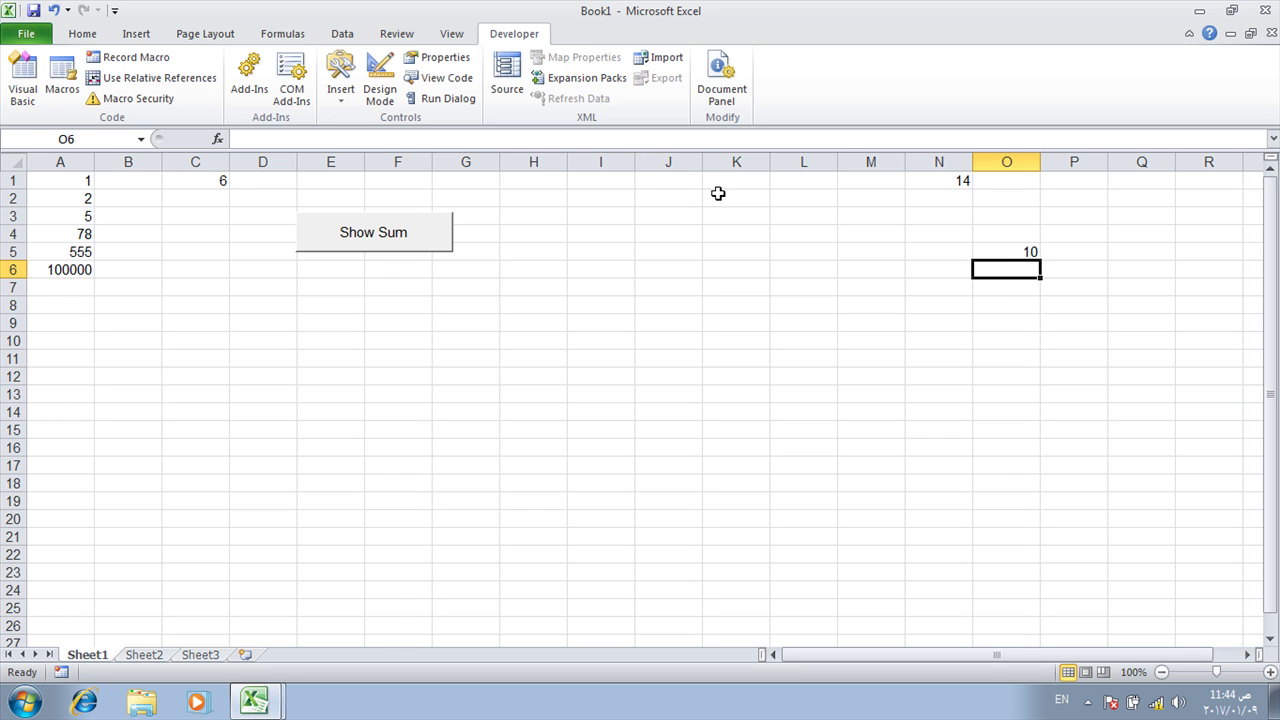
pyautogui.click(678, 185)
pyautogui.moveTo(603, 183); pyautogui.dragTo(1117, 255)
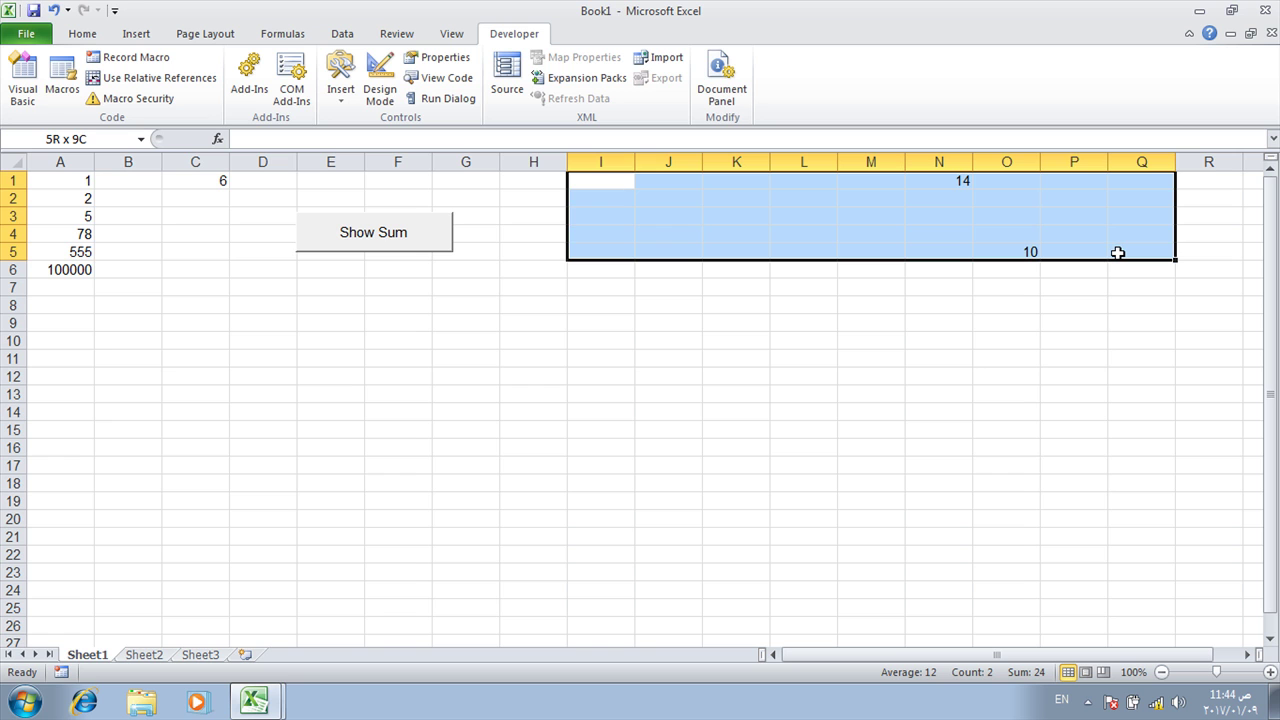
pyautogui.moveTo(1117, 253); pyautogui.dragTo(1117, 253)
pyautogui.press('Delete')
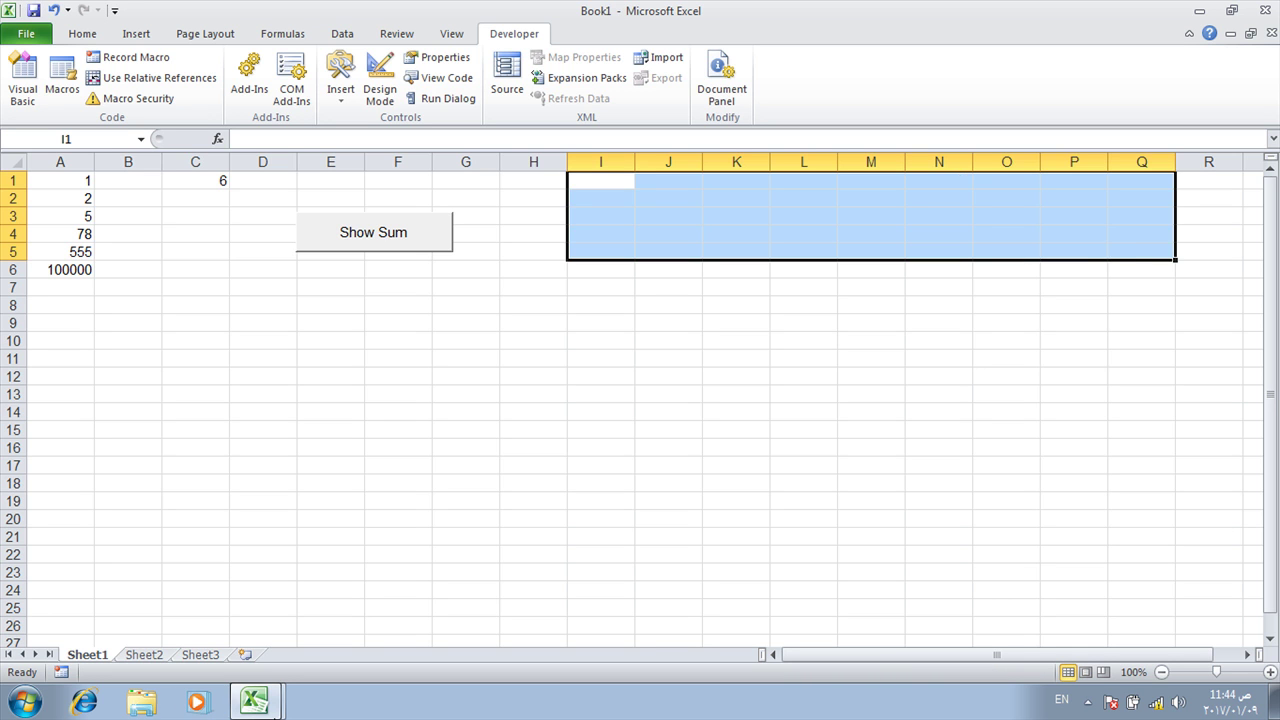
# In the VBA editor, comment out Sheet1.Cells on the Sum line and try Sheet1.Range("A1") instead.
pyautogui.click(255, 702)
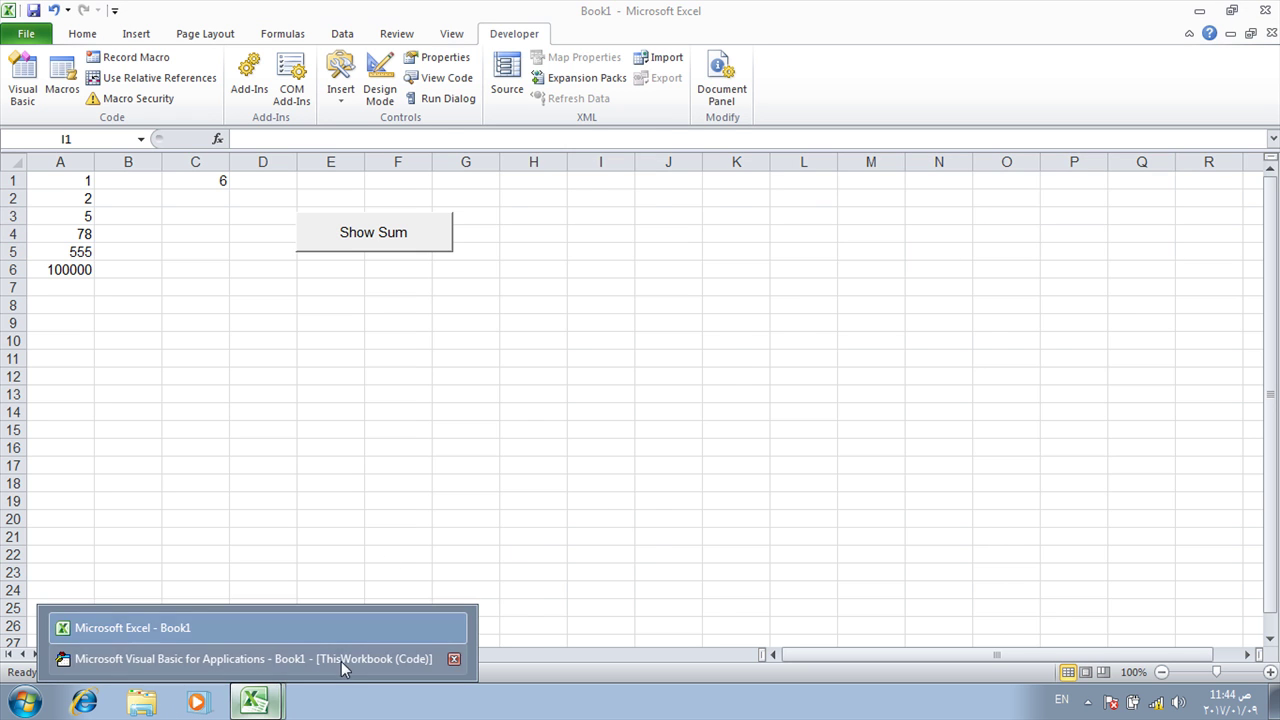
pyautogui.click(335, 659)
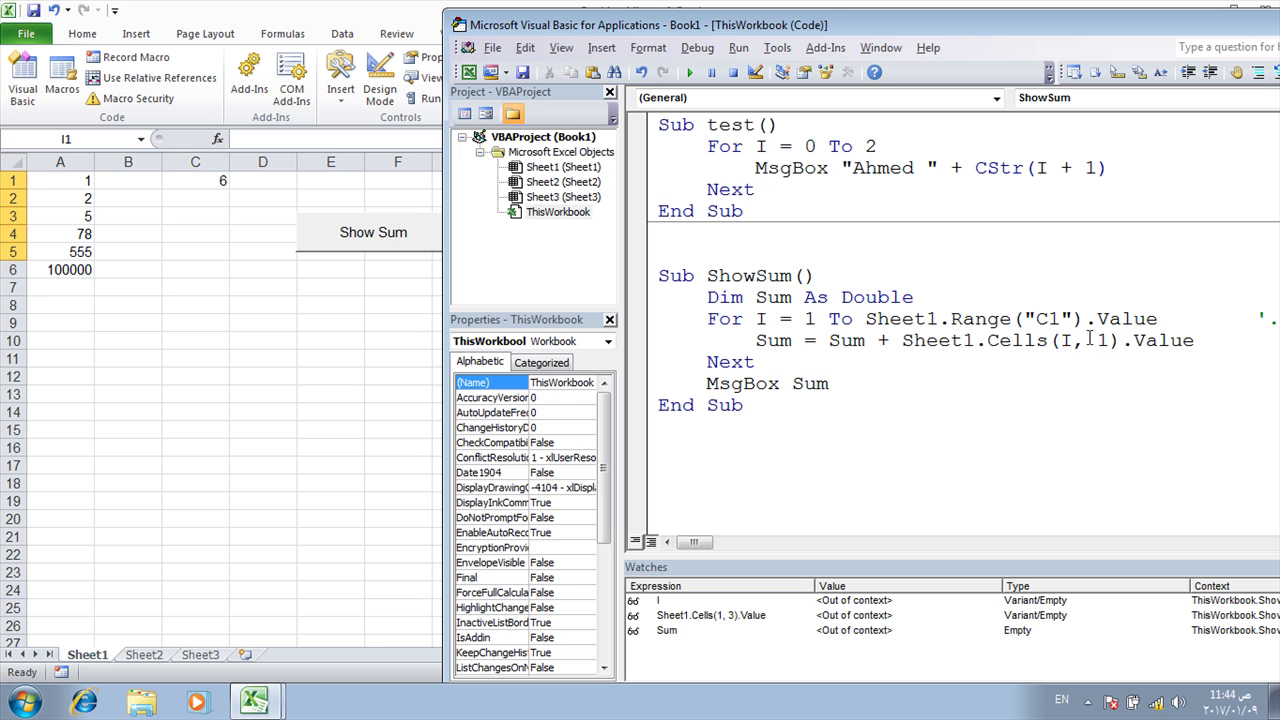
pyautogui.moveTo(1108, 342); pyautogui.dragTo(1060, 342)
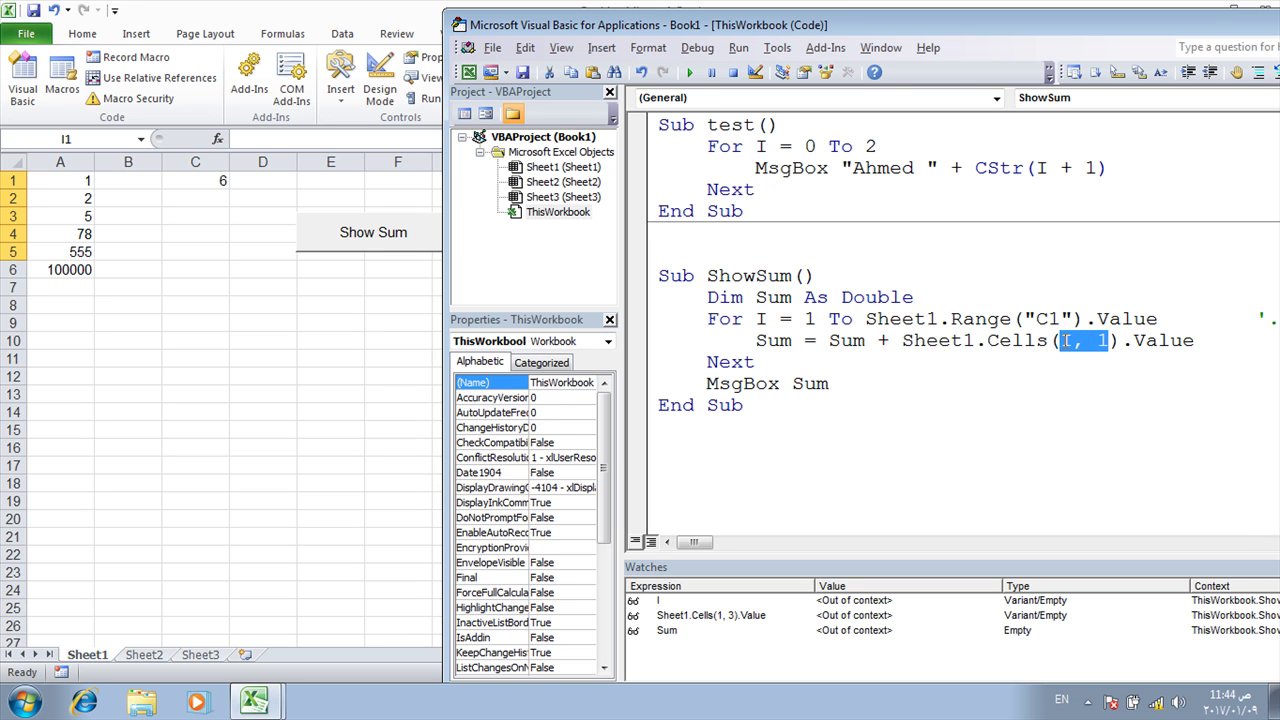
pyautogui.click(903, 342)
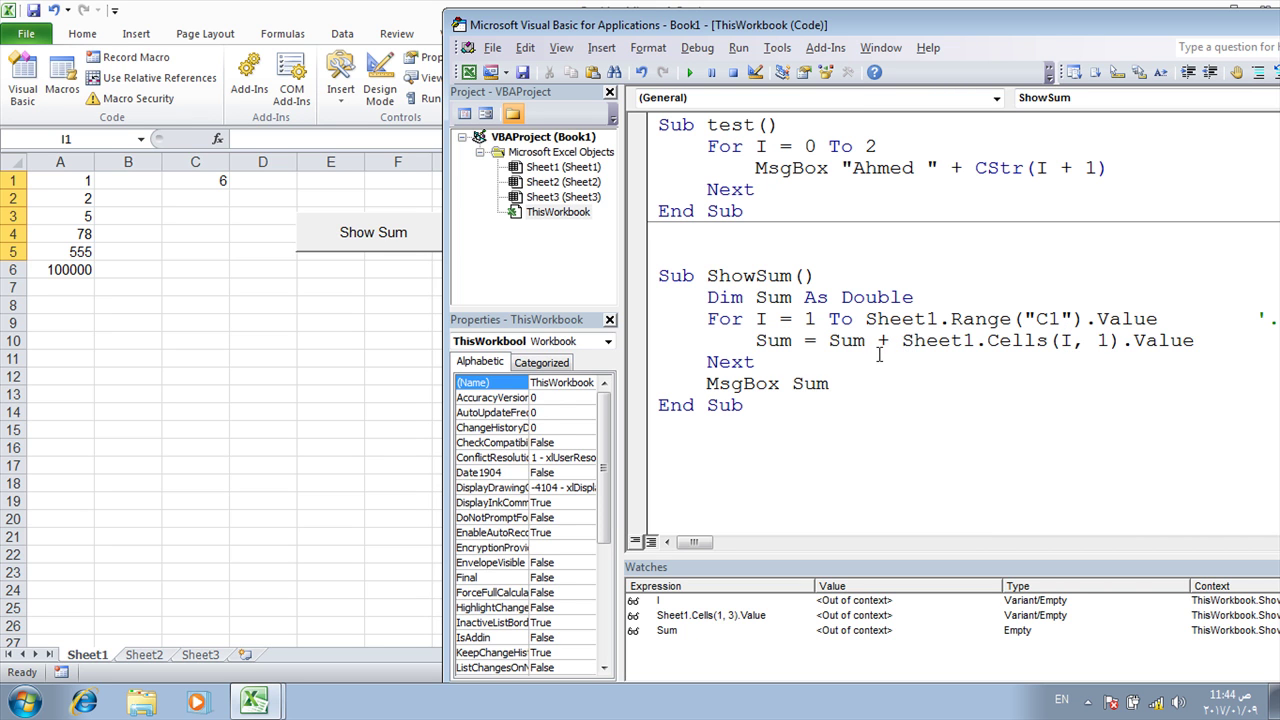
pyautogui.write("'")
pyautogui.click(891, 340)
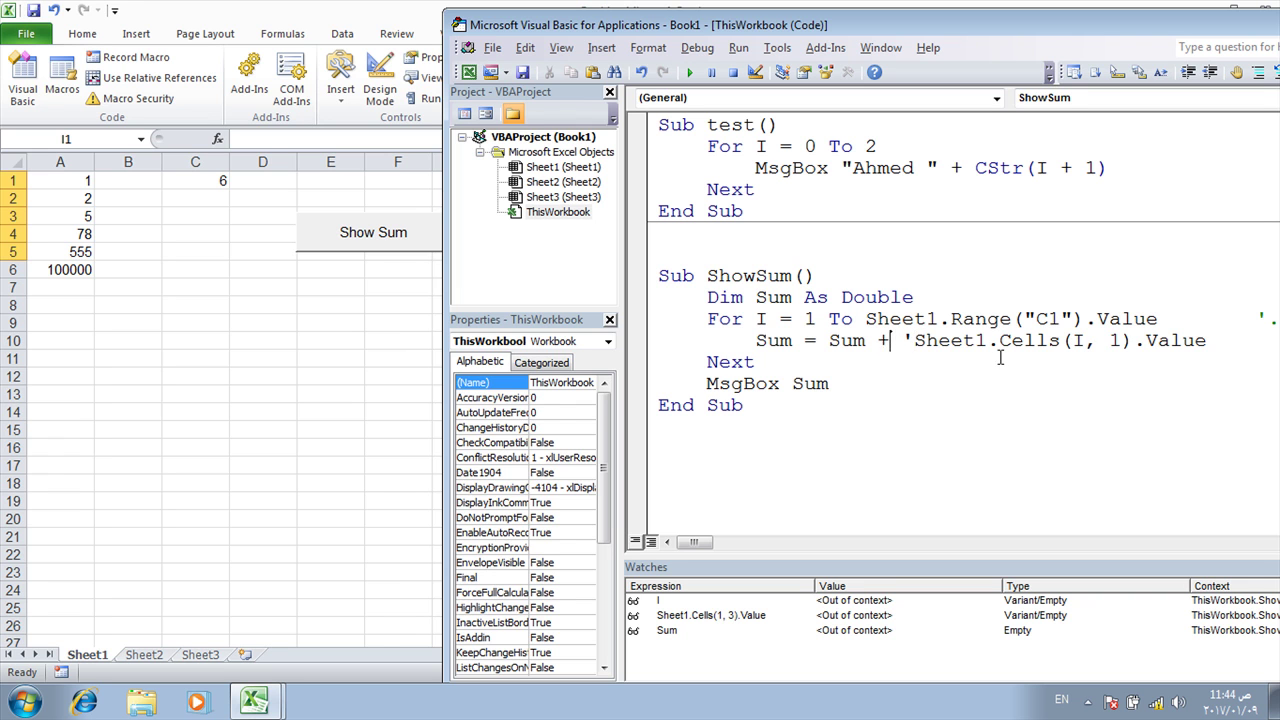
pyautogui.write('sheet1.')
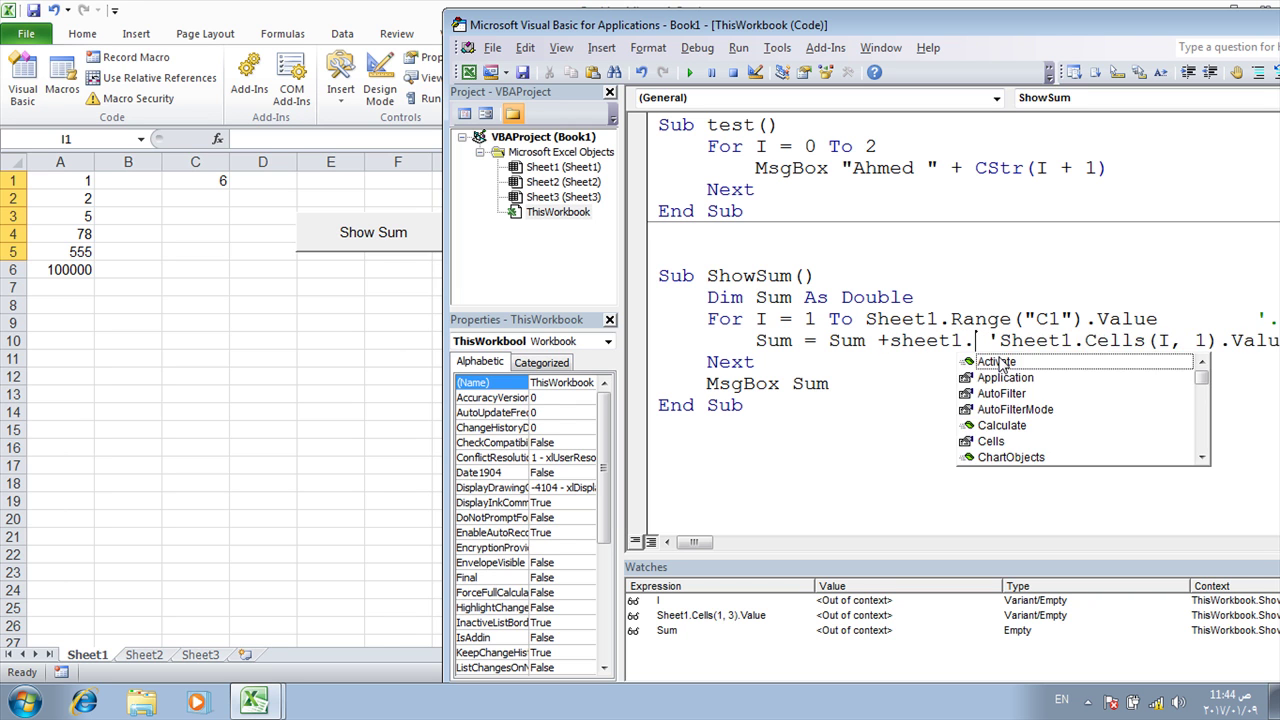
pyautogui.write('rang')
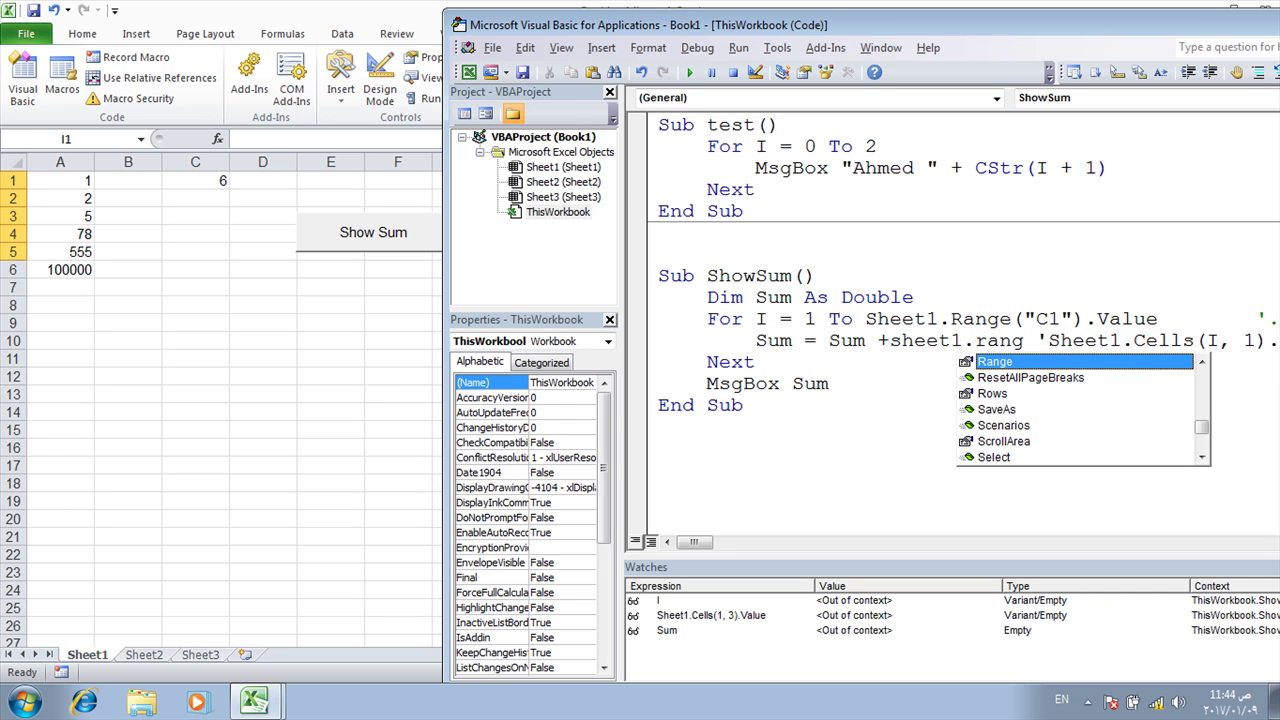
pyautogui.write('e("')
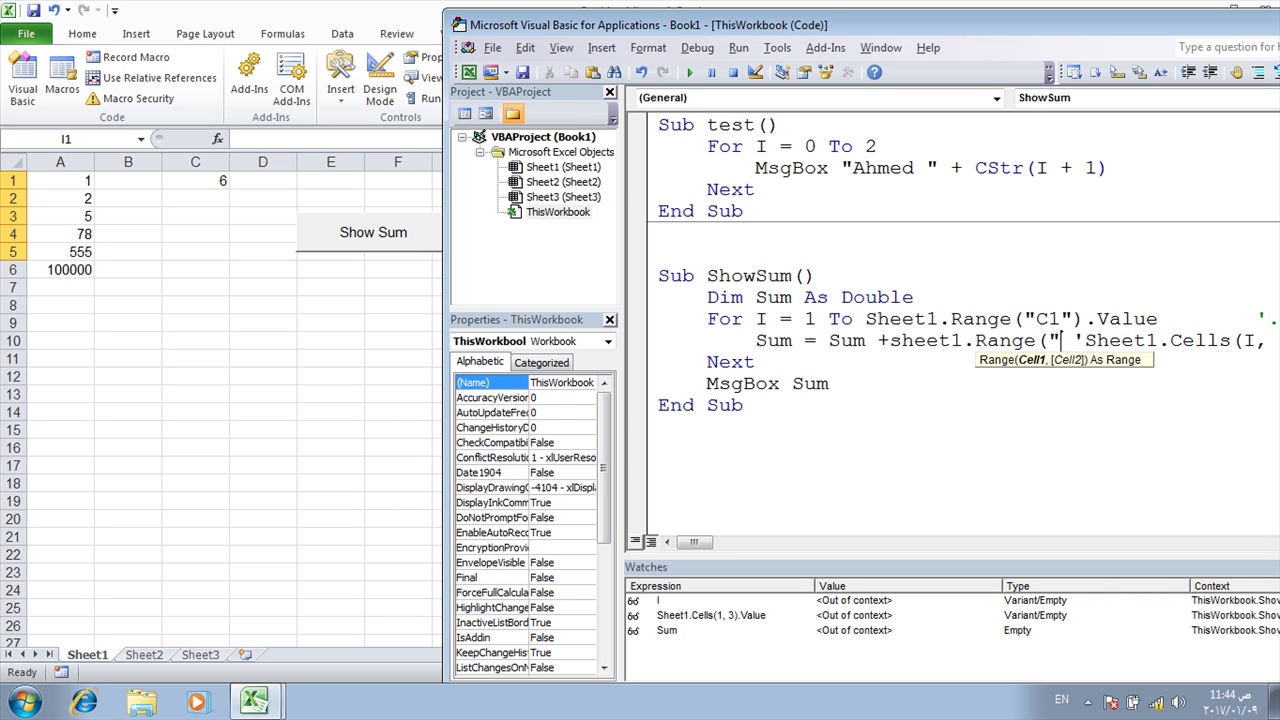
pyautogui.write('A1"')
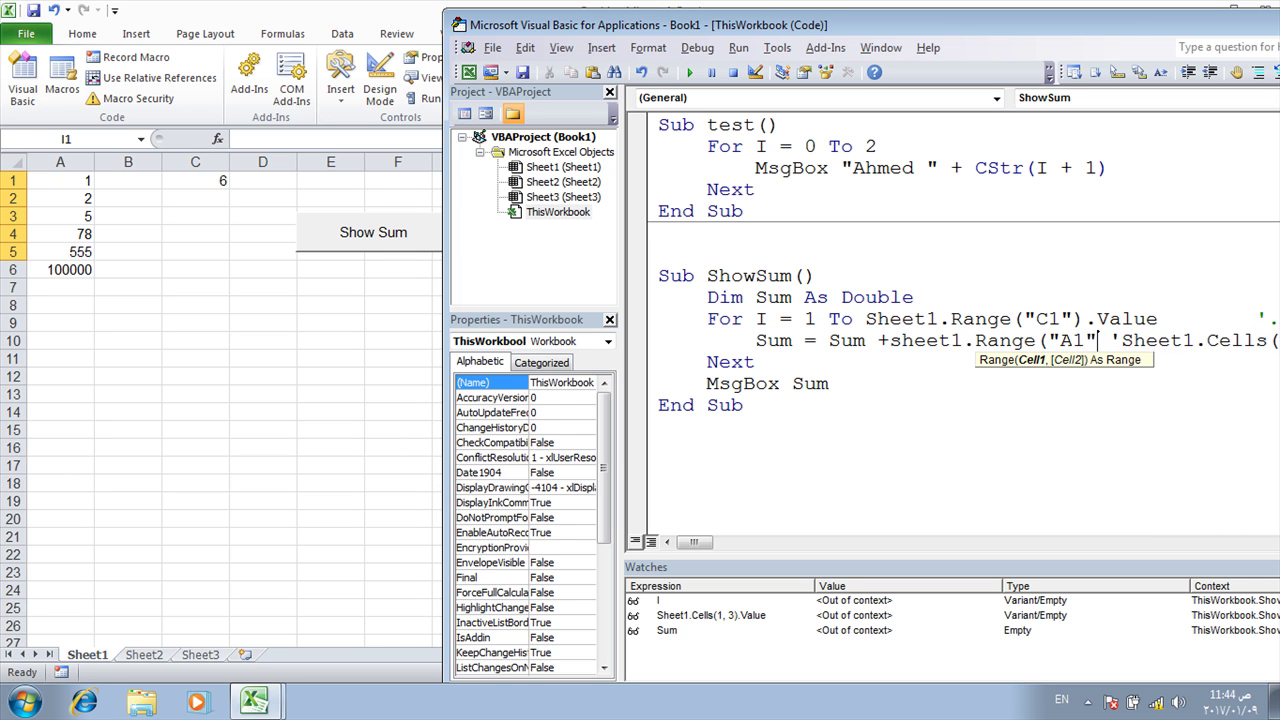
pyautogui.write(')')
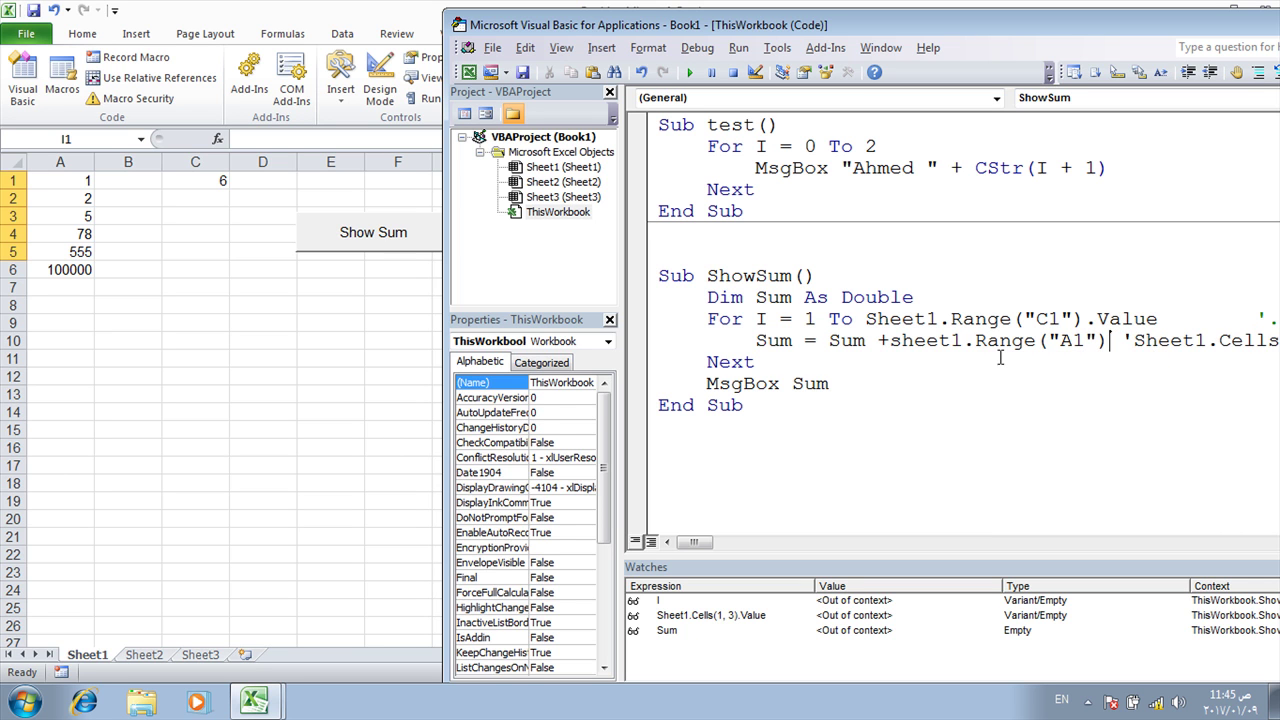
pyautogui.click(980, 408)
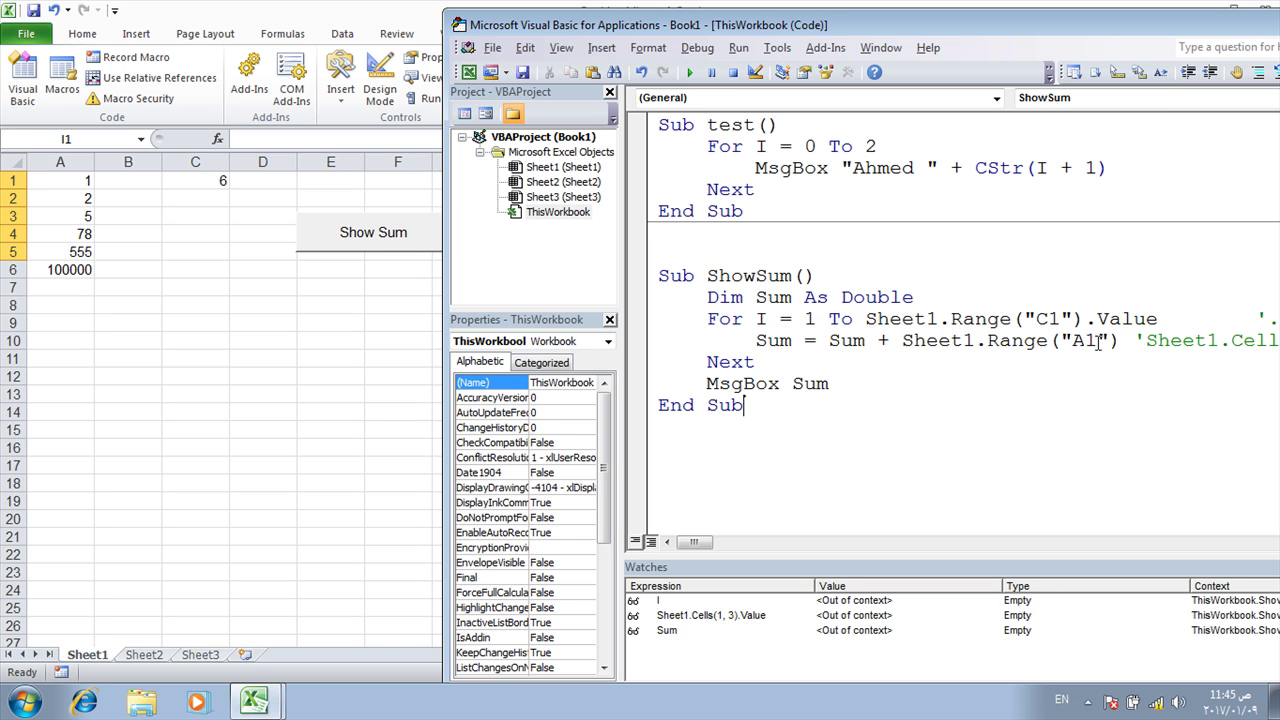
# Delete the temporary Range("A1") text and comment mark, restoring Sheet1.Cells(I, 1).Value.
pyautogui.moveTo(1098, 343); pyautogui.dragTo(1068, 344)
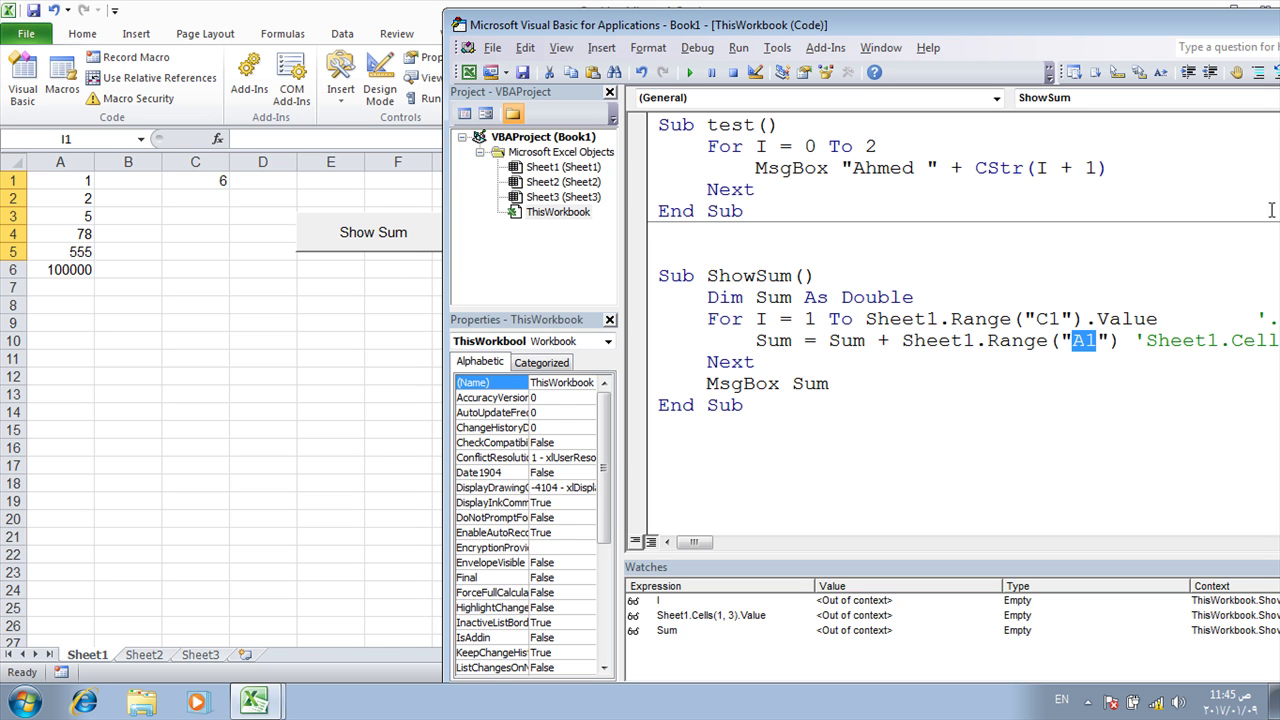
pyautogui.moveTo(1146, 340)
pyautogui.mouseDown()
pyautogui.moveTo(878, 361)
pyautogui.moveTo(889, 340)
pyautogui.mouseUp()
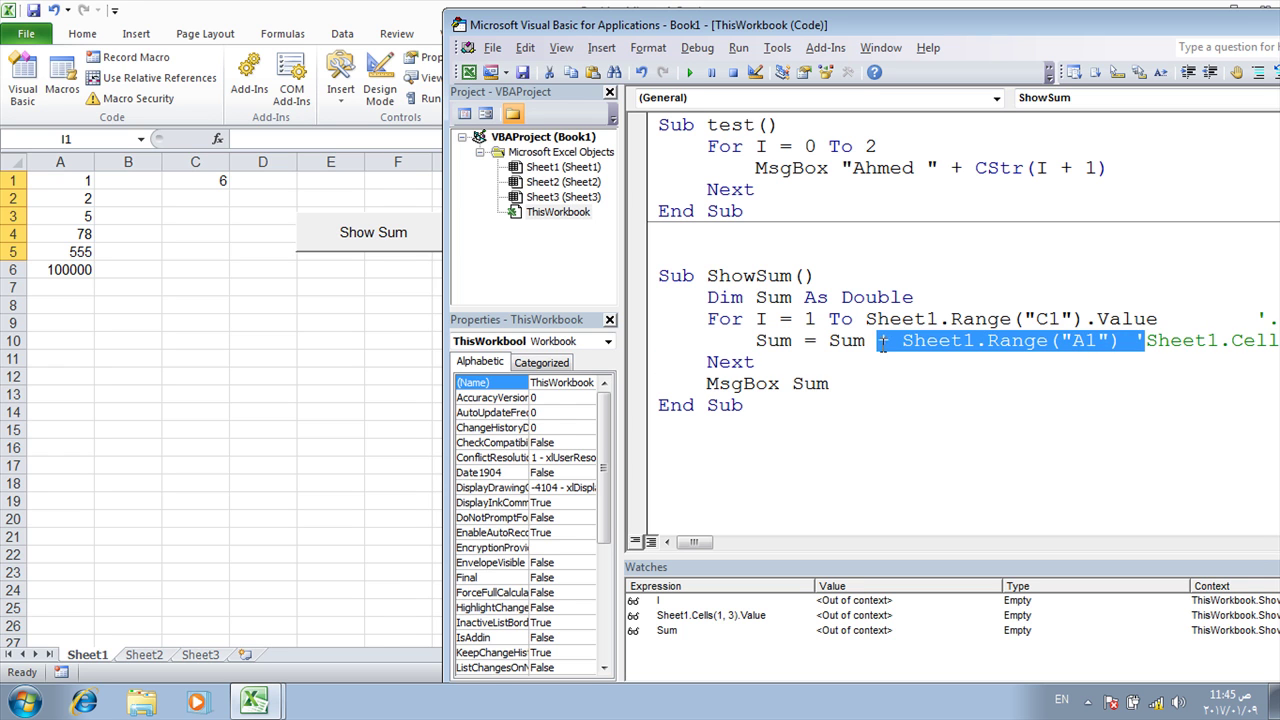
pyautogui.press('Delete')
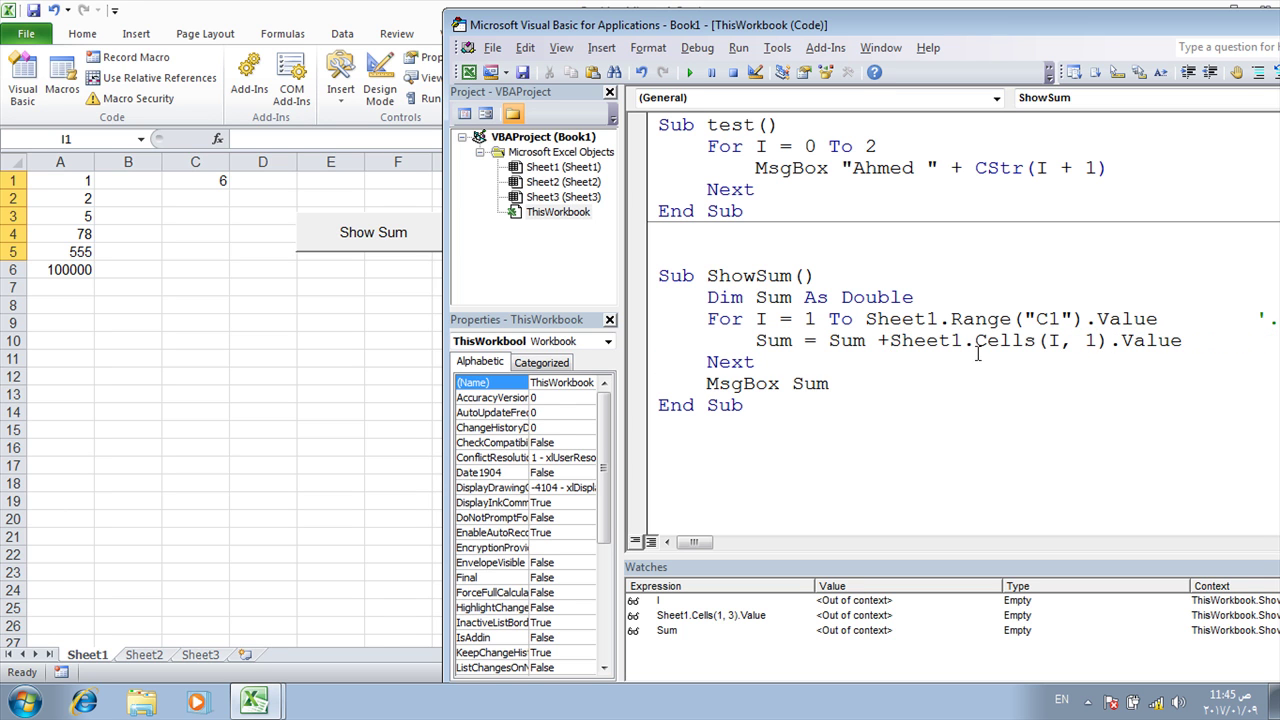
# Paste Cells(1, 3).Value over Range("C1").Value on the For line and fix the compile error.
pyautogui.press('Down')
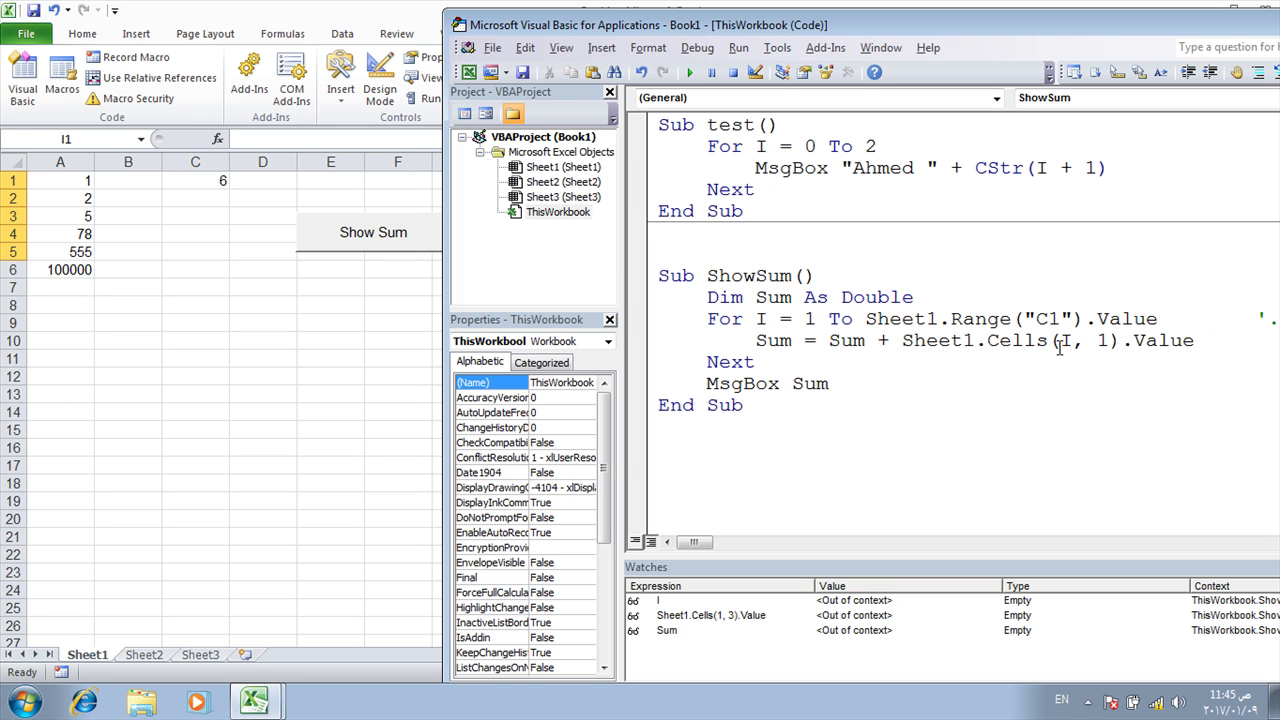
pyautogui.doubleClick(1067, 341)
pyautogui.moveTo(1270, 320); pyautogui.dragTo(955, 322)
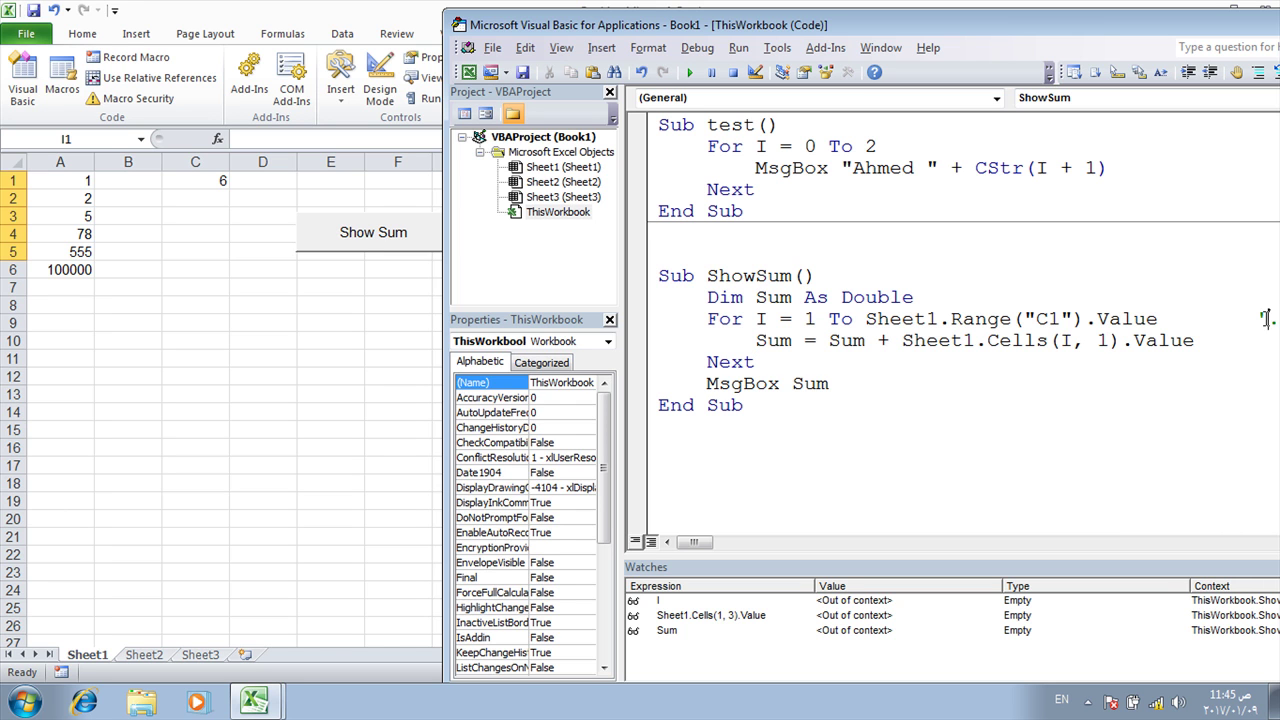
pyautogui.write('.Cells(1, 3).Value')
pyautogui.click(972, 341)
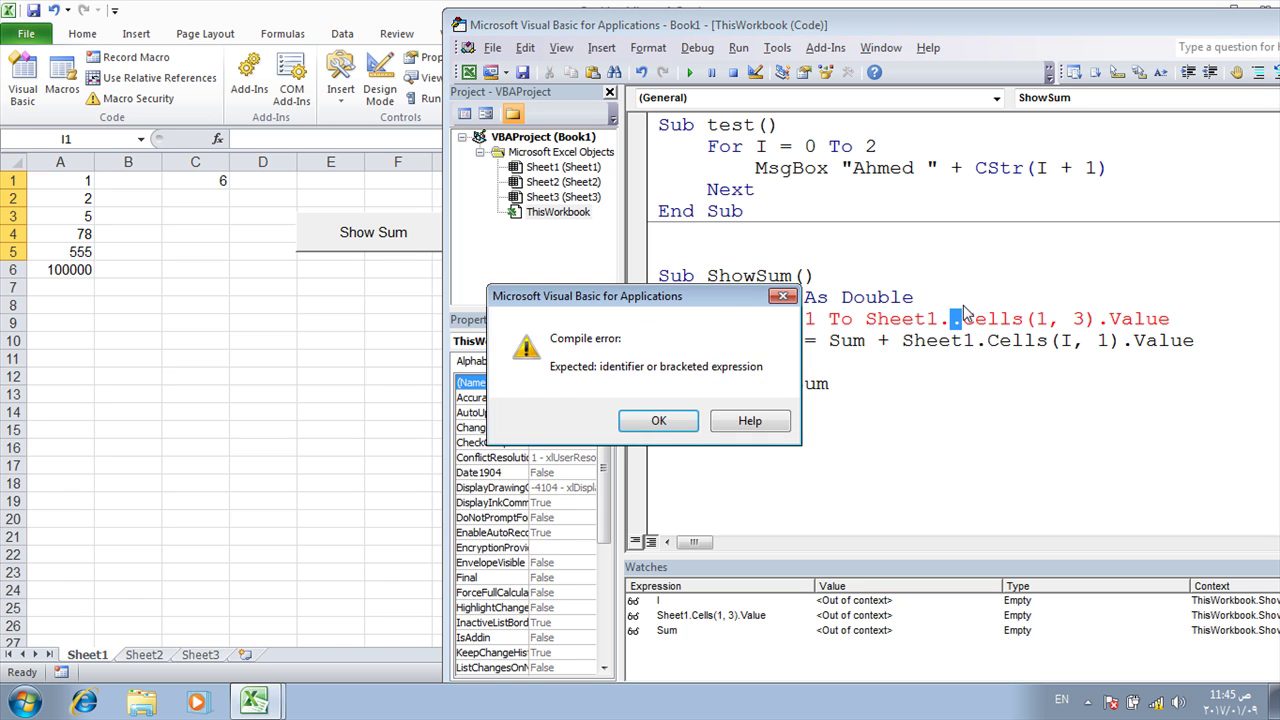
pyautogui.click(658, 420)
pyautogui.press('Delete')
pyautogui.click(1000, 341)
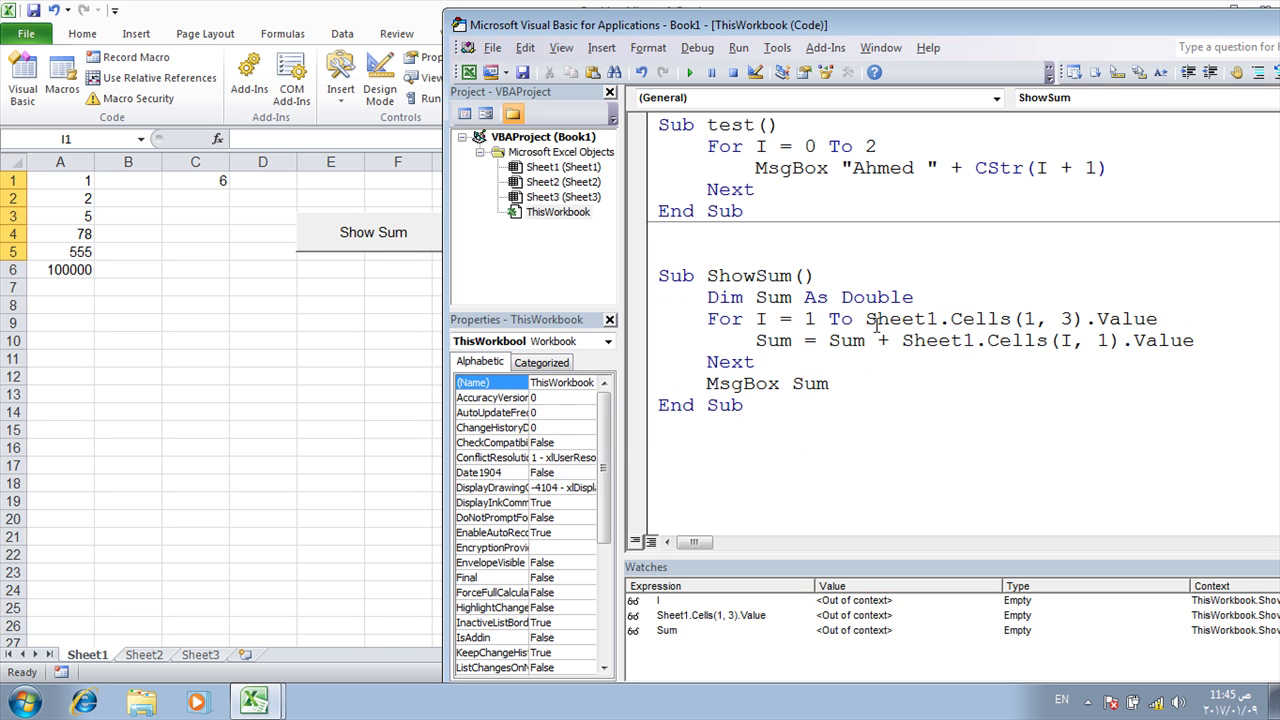
pyautogui.moveTo(866, 318); pyautogui.dragTo(1083, 318)
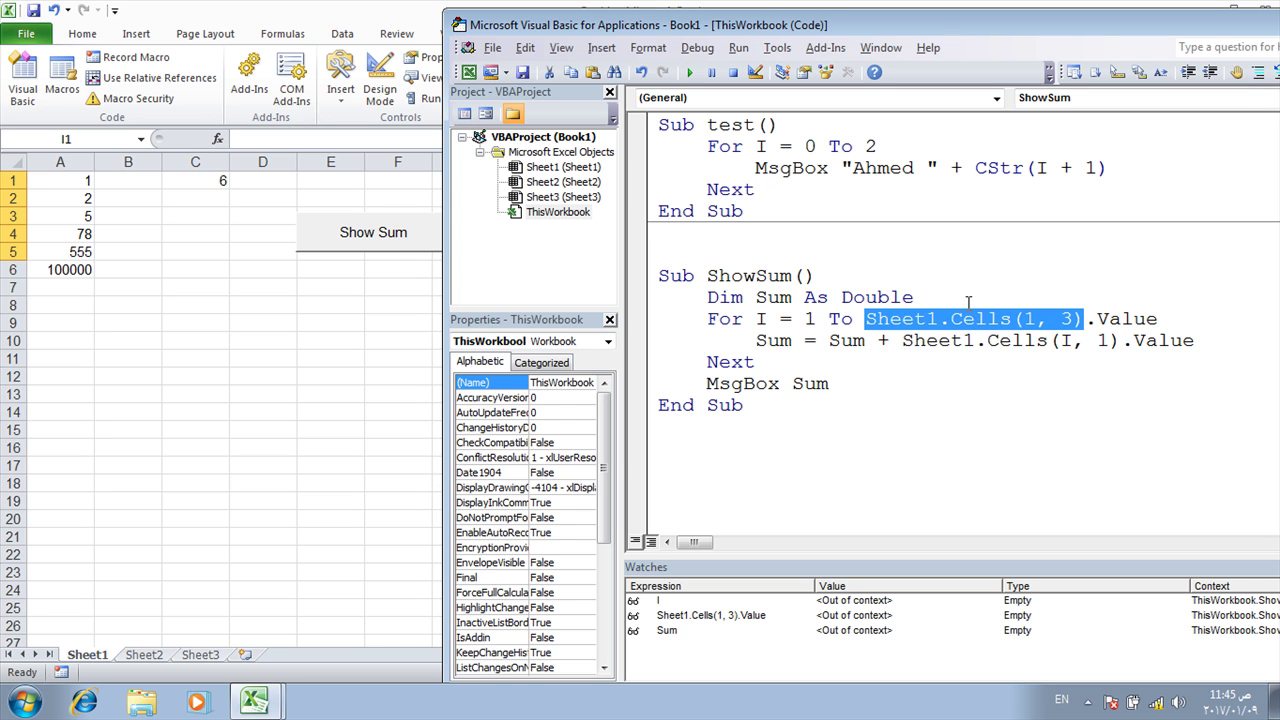
# Highlight Sheet1.Cells(1, 3).Value, clear and restore C1's 6, then highlight Sheet1.Cells(I, 1).Value.
pyautogui.moveTo(1158, 320); pyautogui.dragTo(862, 322)
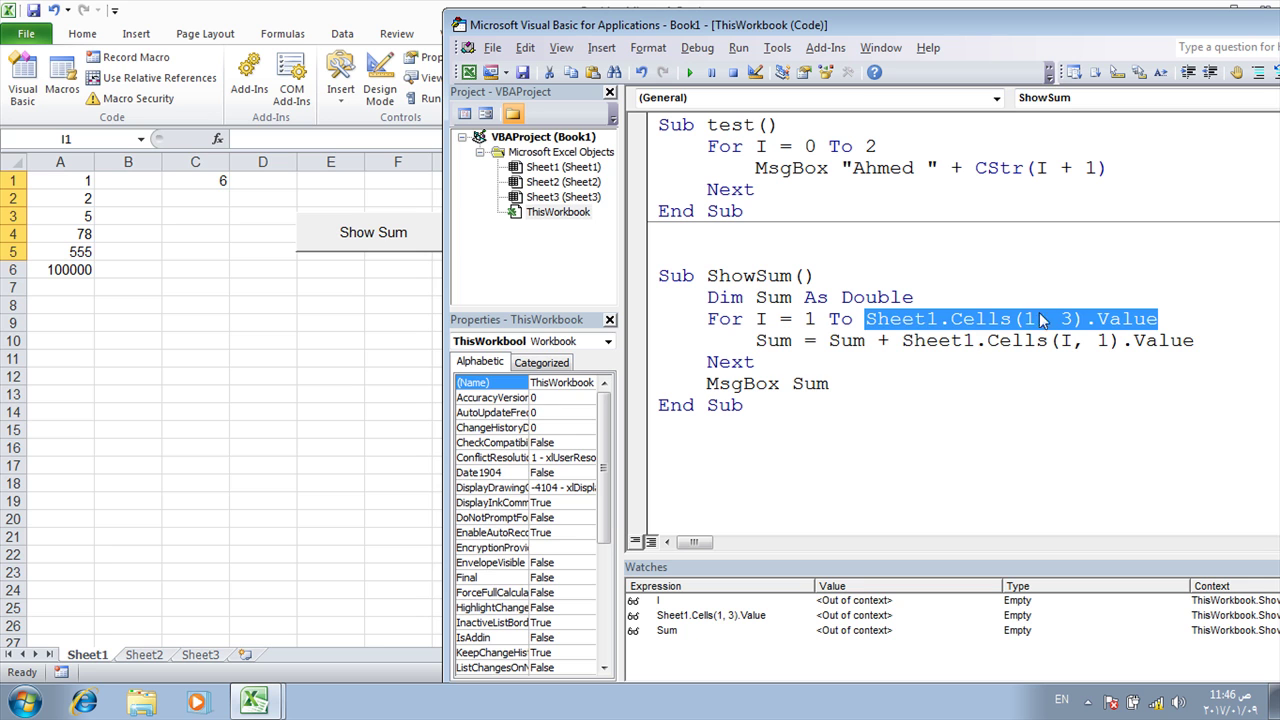
pyautogui.click(216, 180)
pyautogui.press('Delete')
pyautogui.hotkey('ctrl', 'z')
pyautogui.click(762, 340)
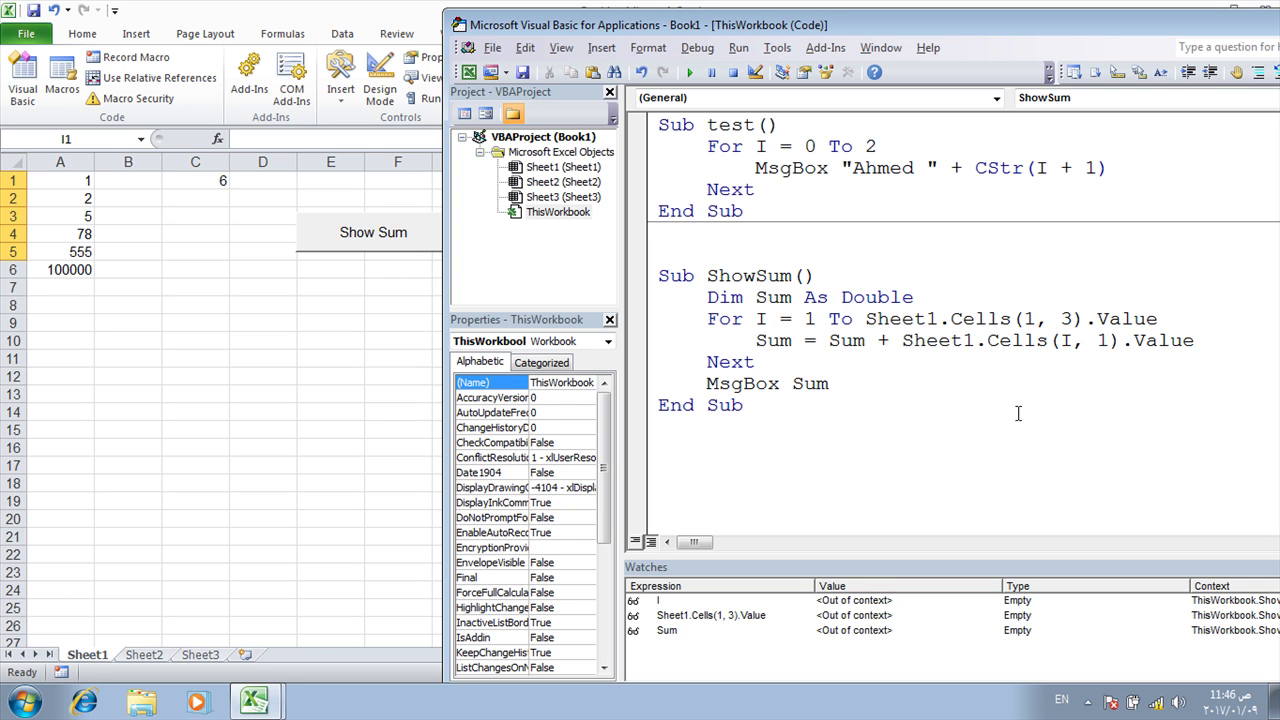
pyautogui.moveTo(901, 341); pyautogui.dragTo(1196, 341)
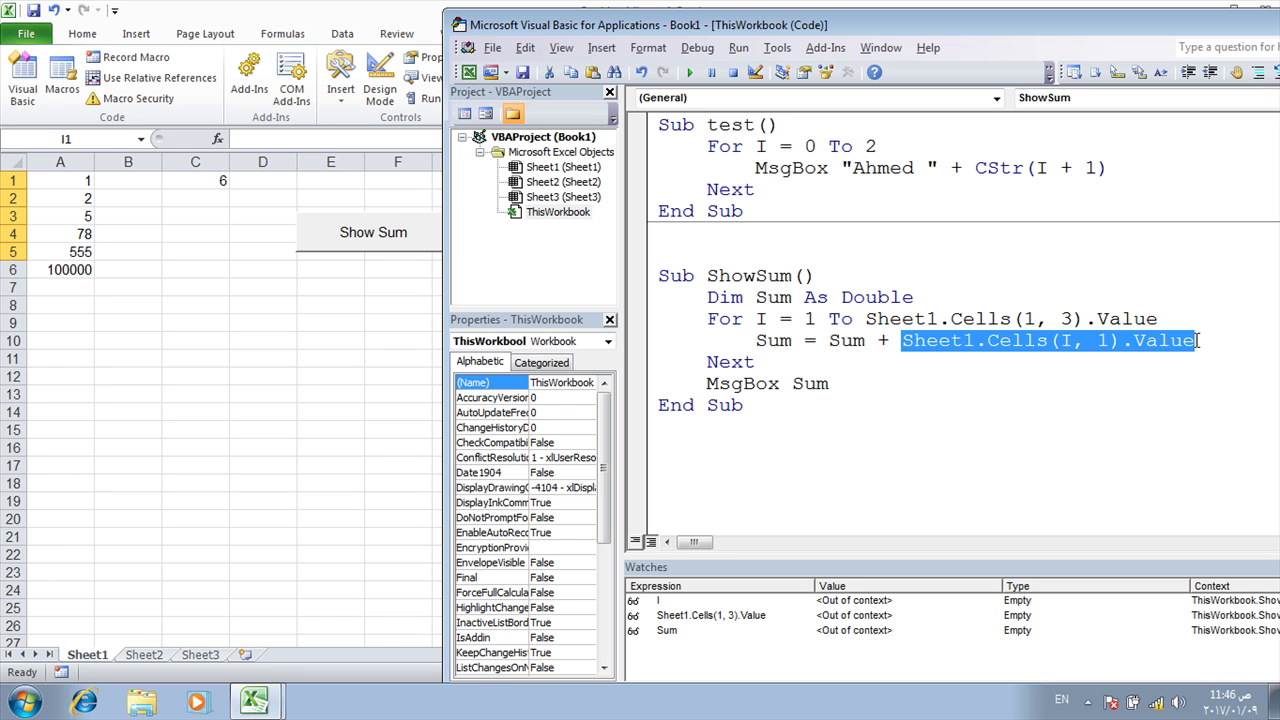
pyautogui.click(68, 179)
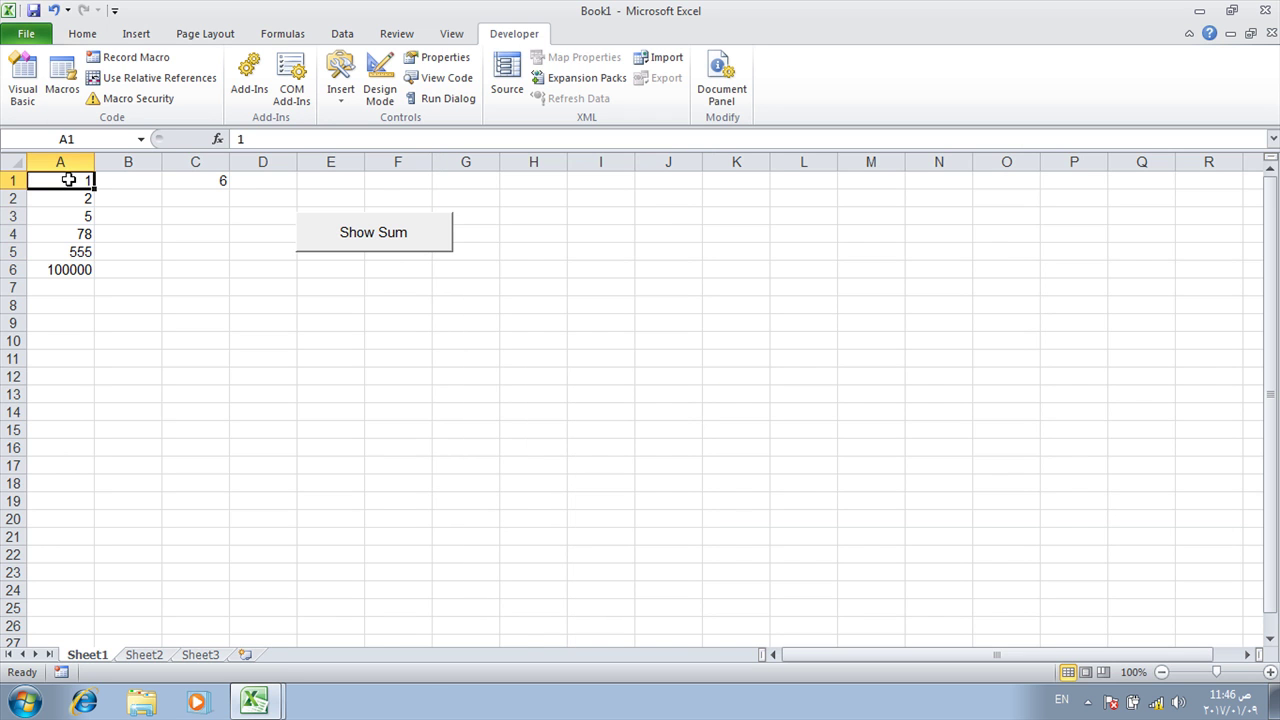
pyautogui.click(72, 202)
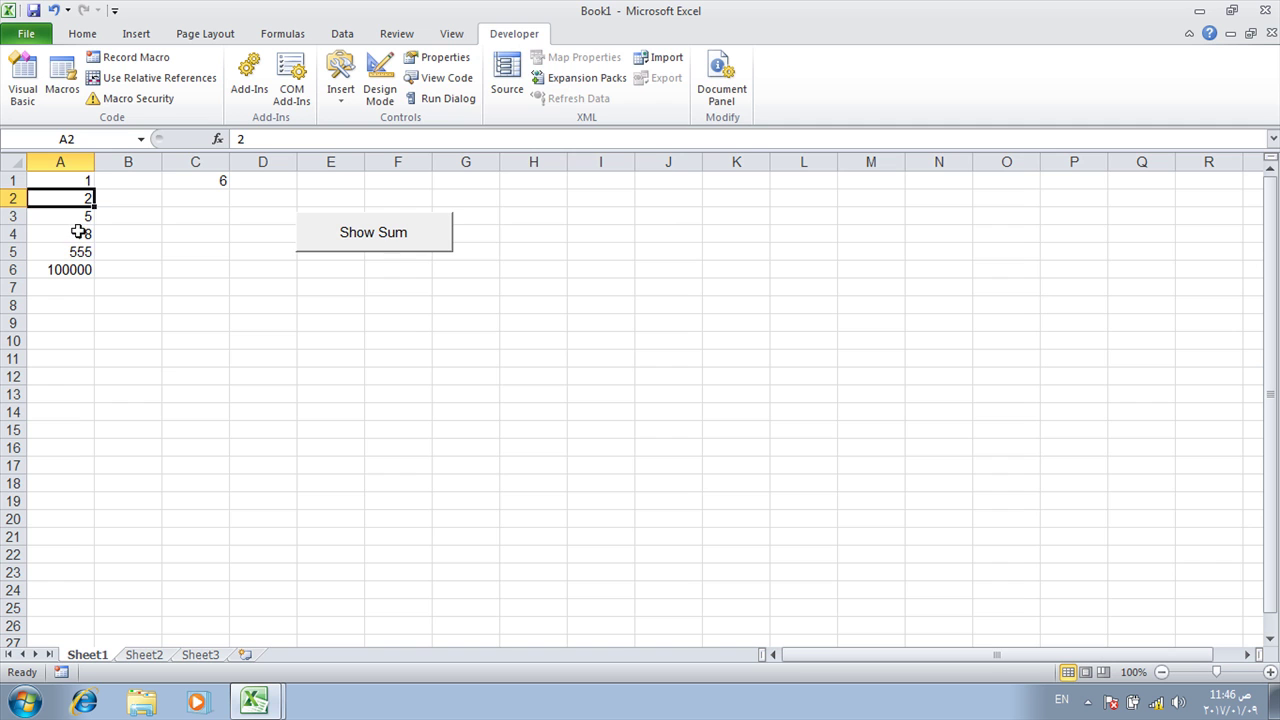
pyautogui.click(78, 232)
pyautogui.click(78, 216)
pyautogui.click(78, 234)
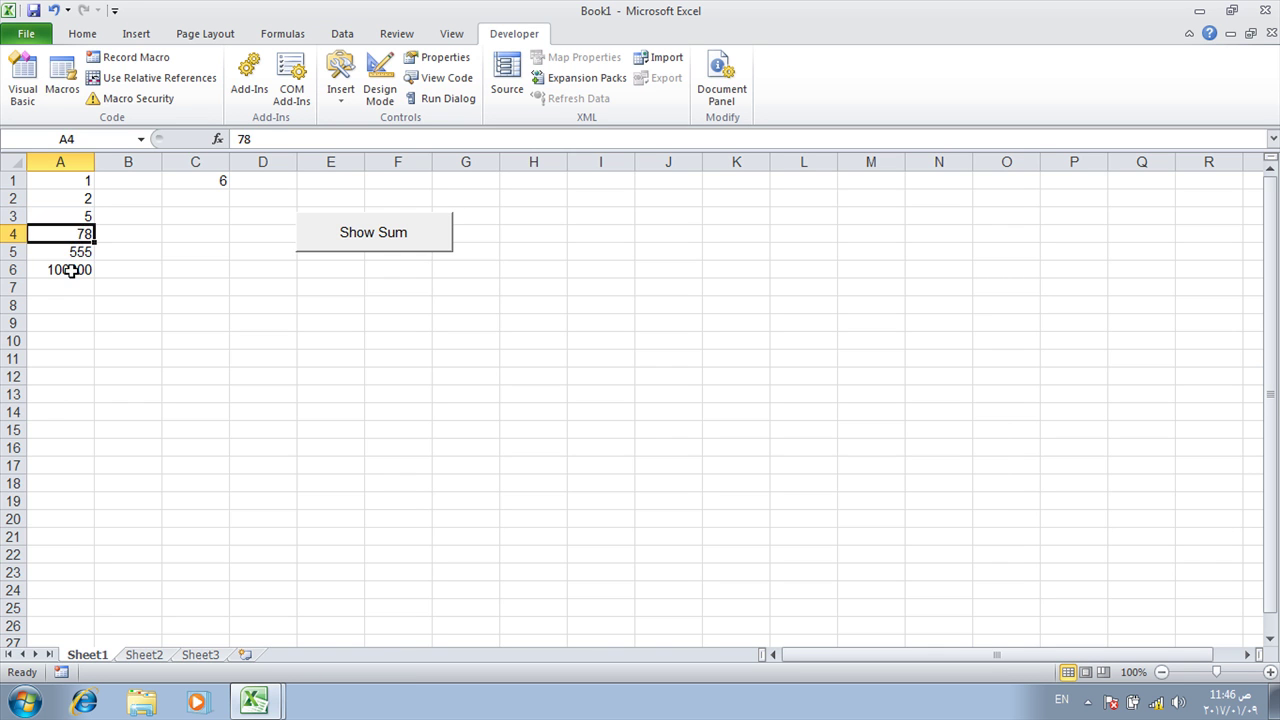
pyautogui.click(72, 271)
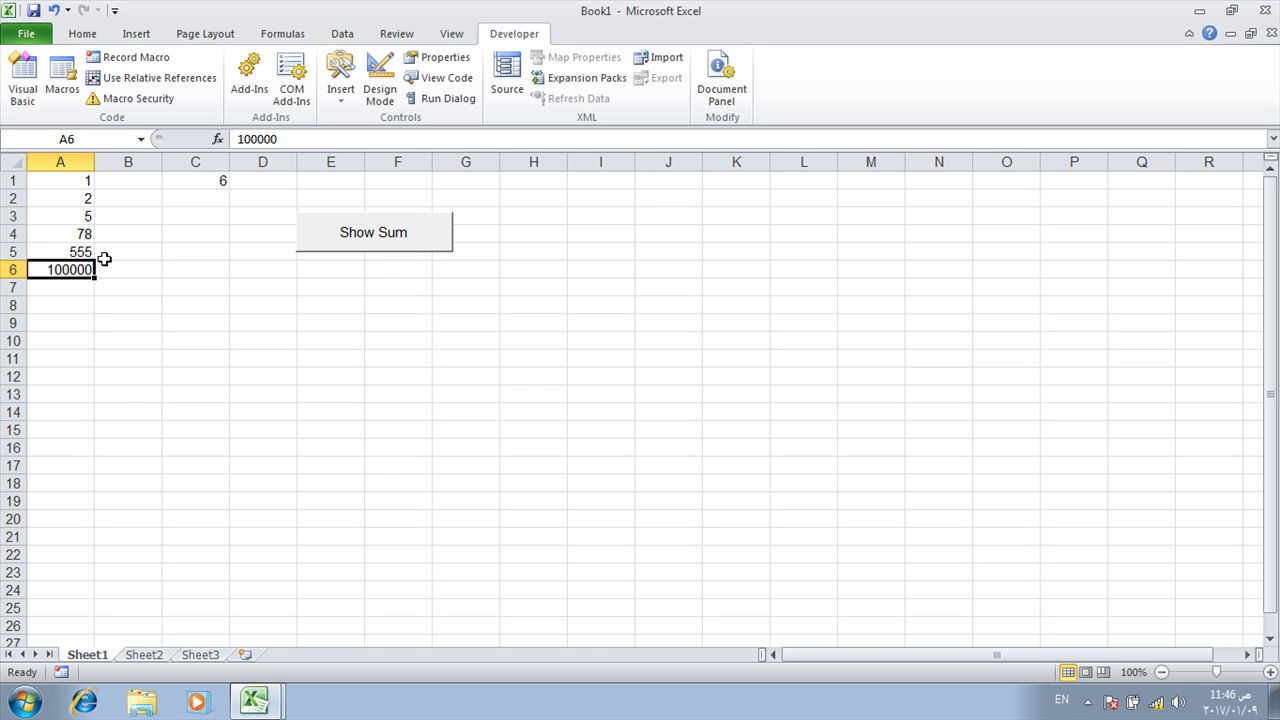
pyautogui.click(122, 303)
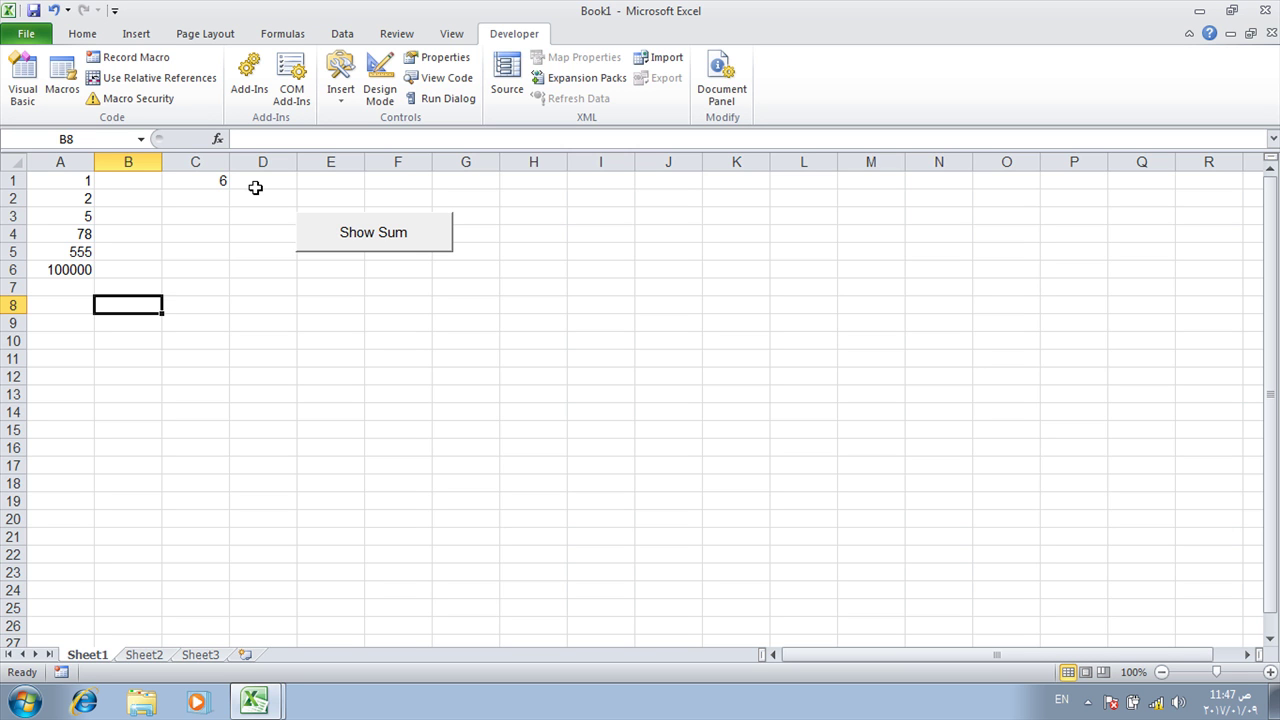
pyautogui.click(227, 182)
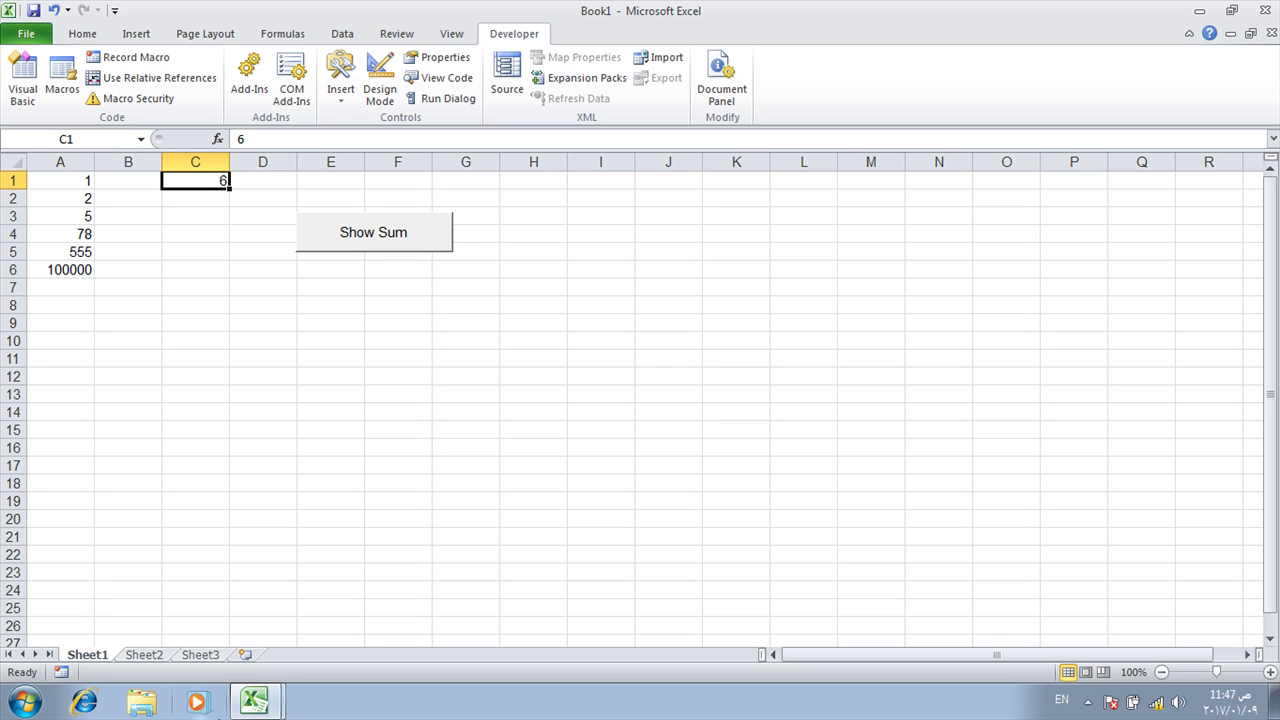
pyautogui.click(268, 703)
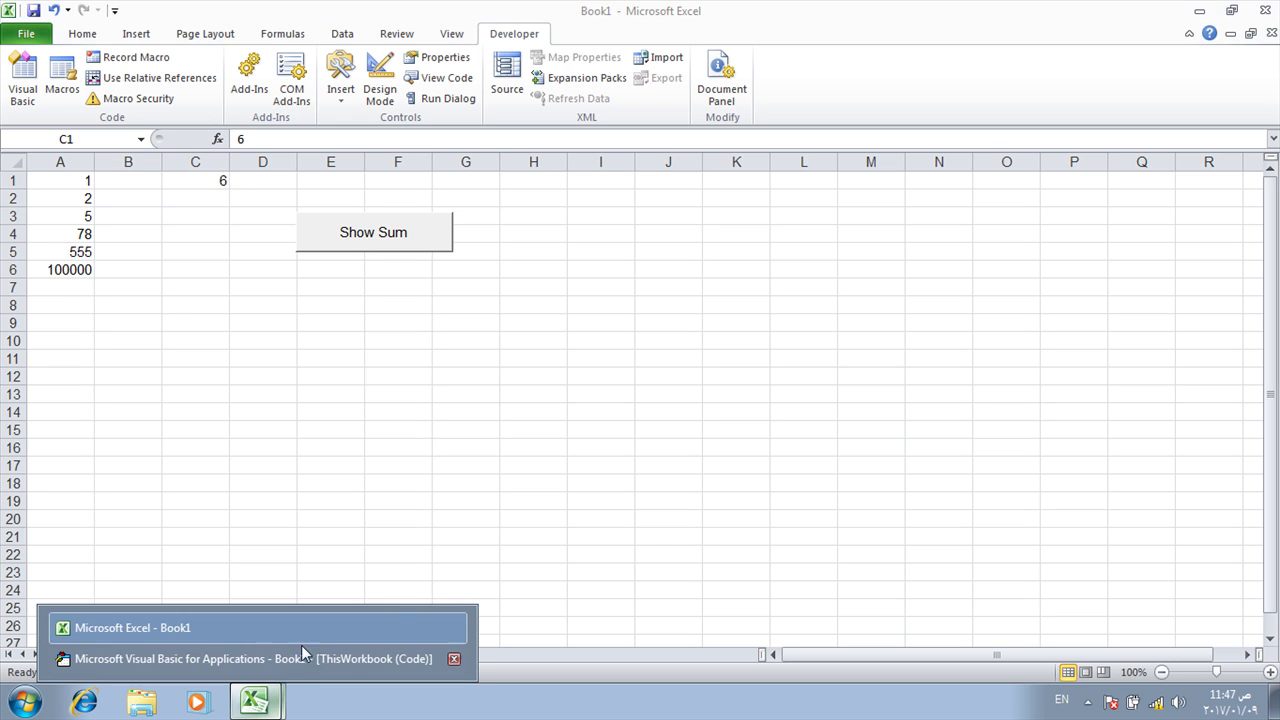
pyautogui.click(265, 659)
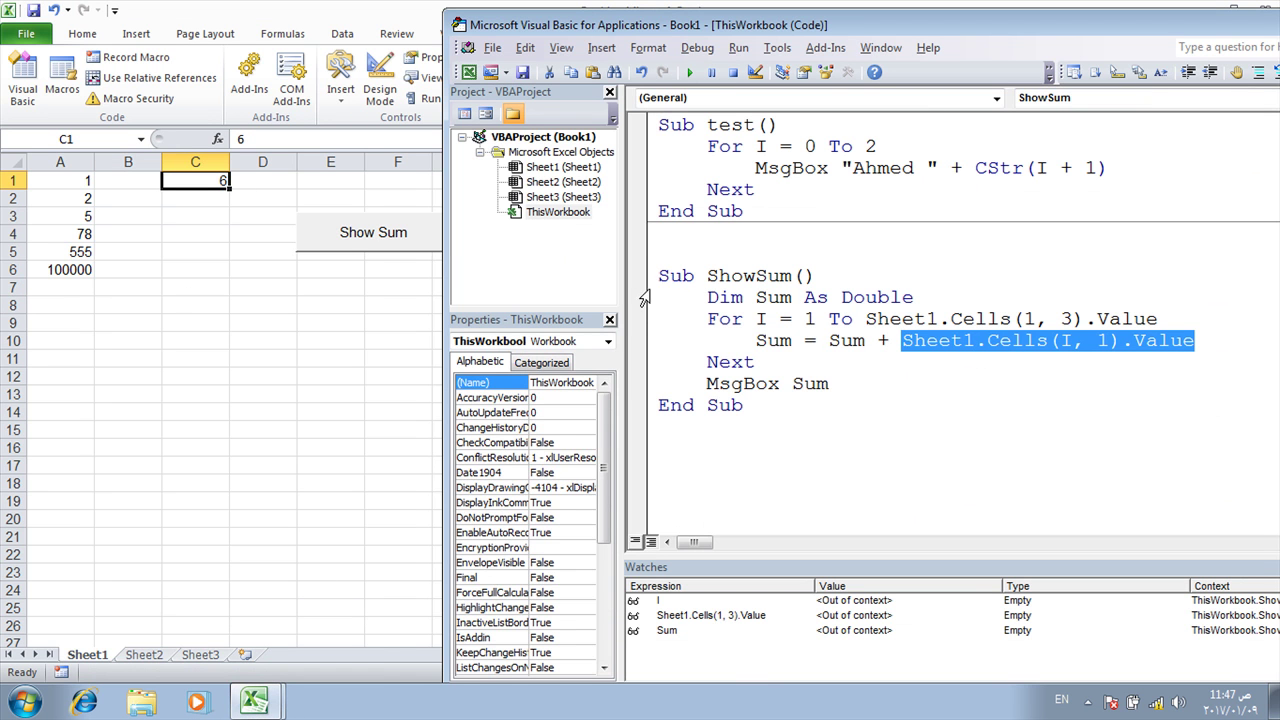
pyautogui.click(1025, 320)
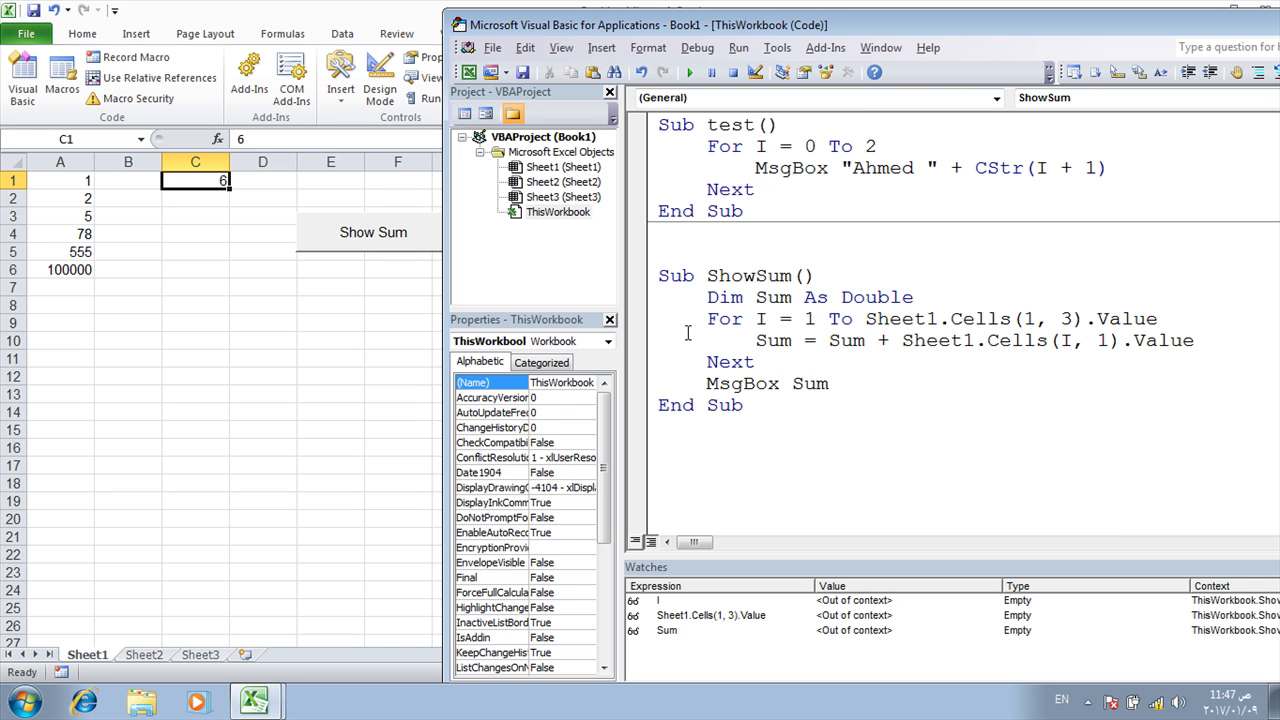
pyautogui.press('Up')
pyautogui.click(801, 318)
pyautogui.doubleClick(810, 319)
pyautogui.moveTo(866, 319); pyautogui.dragTo(1181, 316)
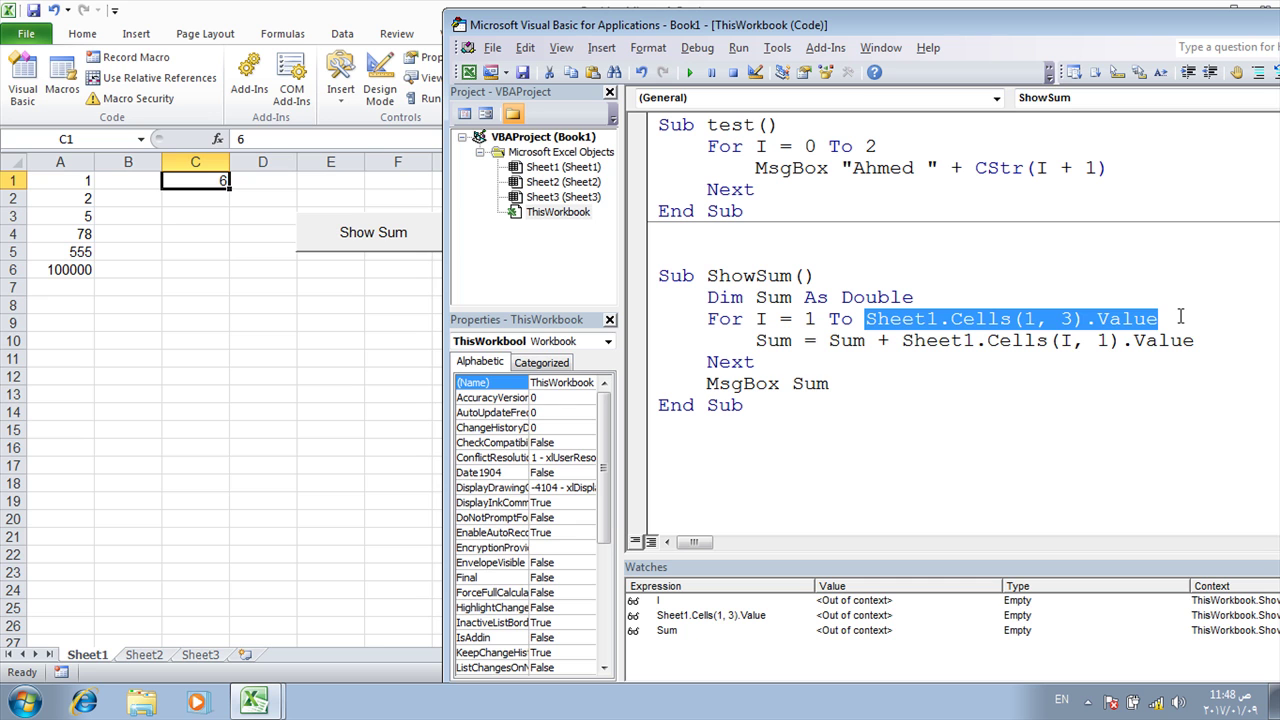
pyautogui.click(766, 345)
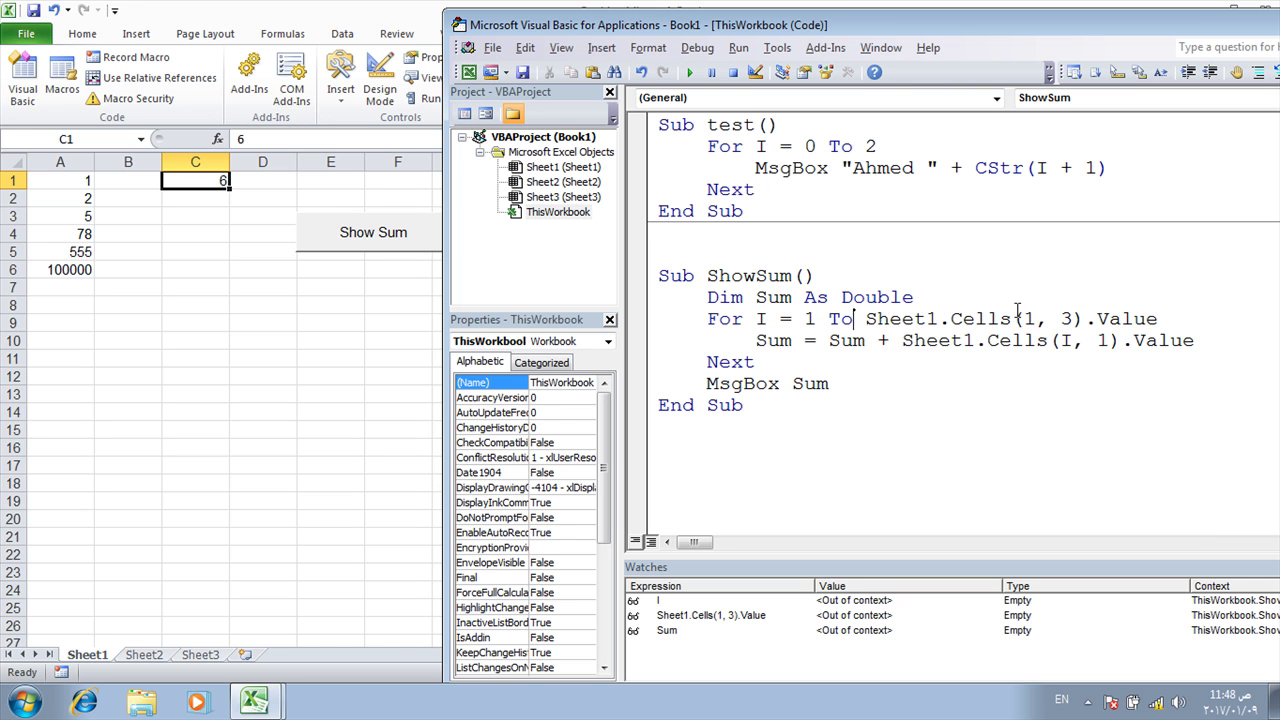
pyautogui.doubleClick(810, 318)
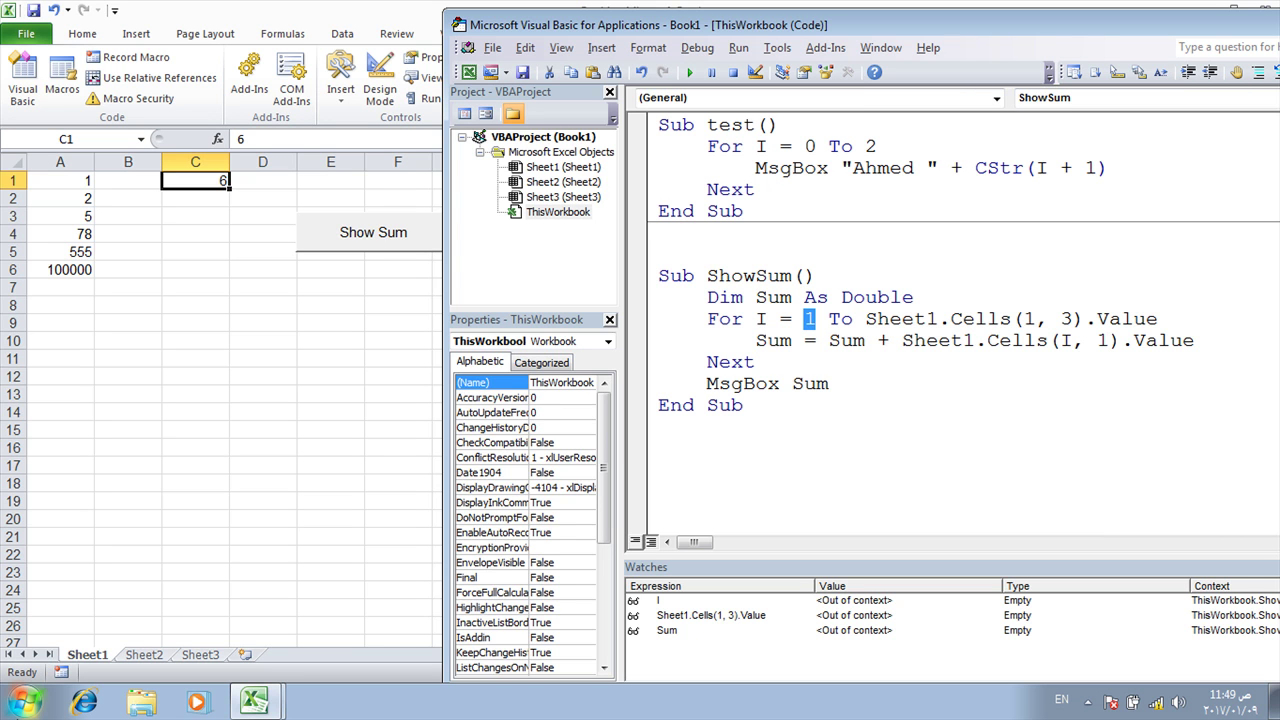
pyautogui.click(866, 340)
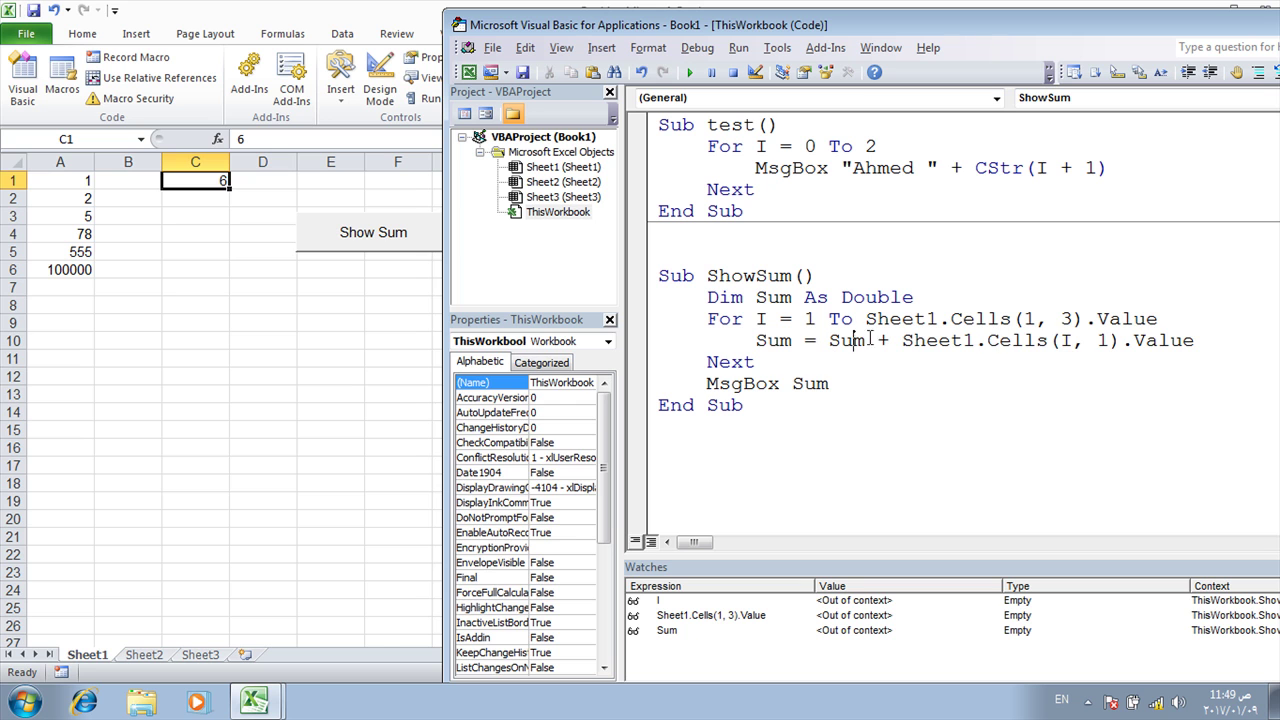
pyautogui.moveTo(901, 340); pyautogui.dragTo(1196, 340)
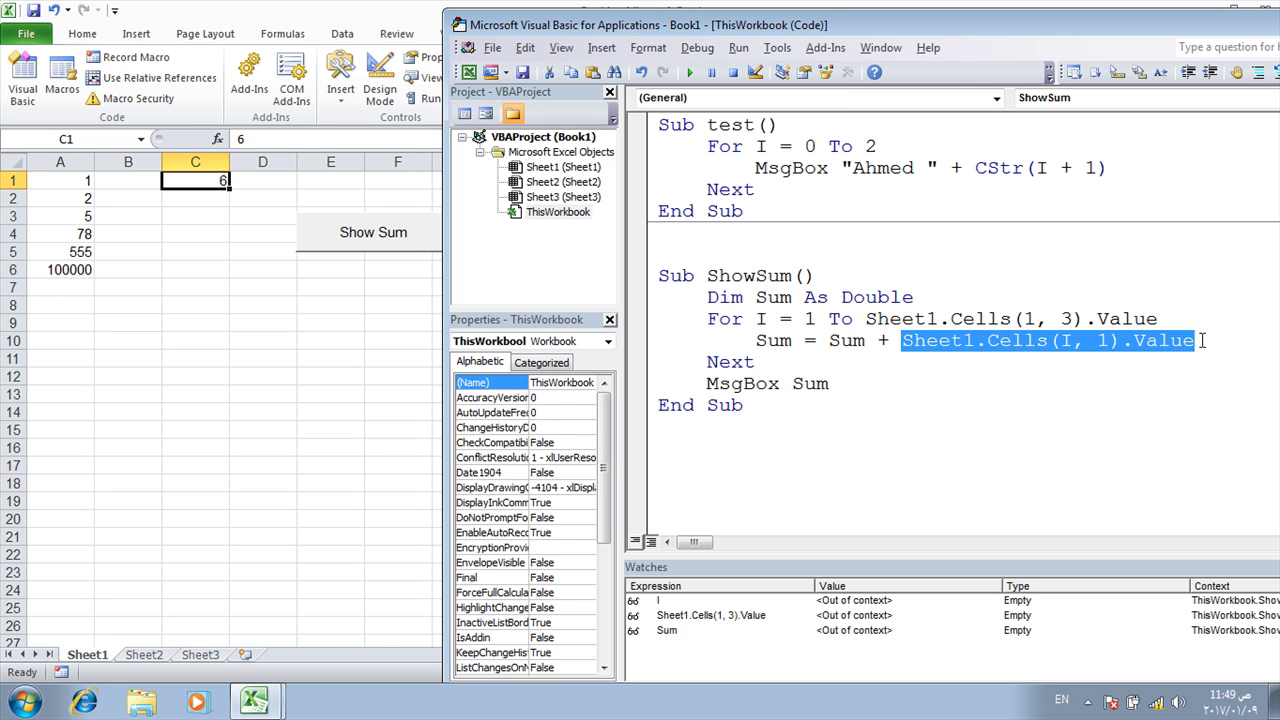
pyautogui.click(808, 357)
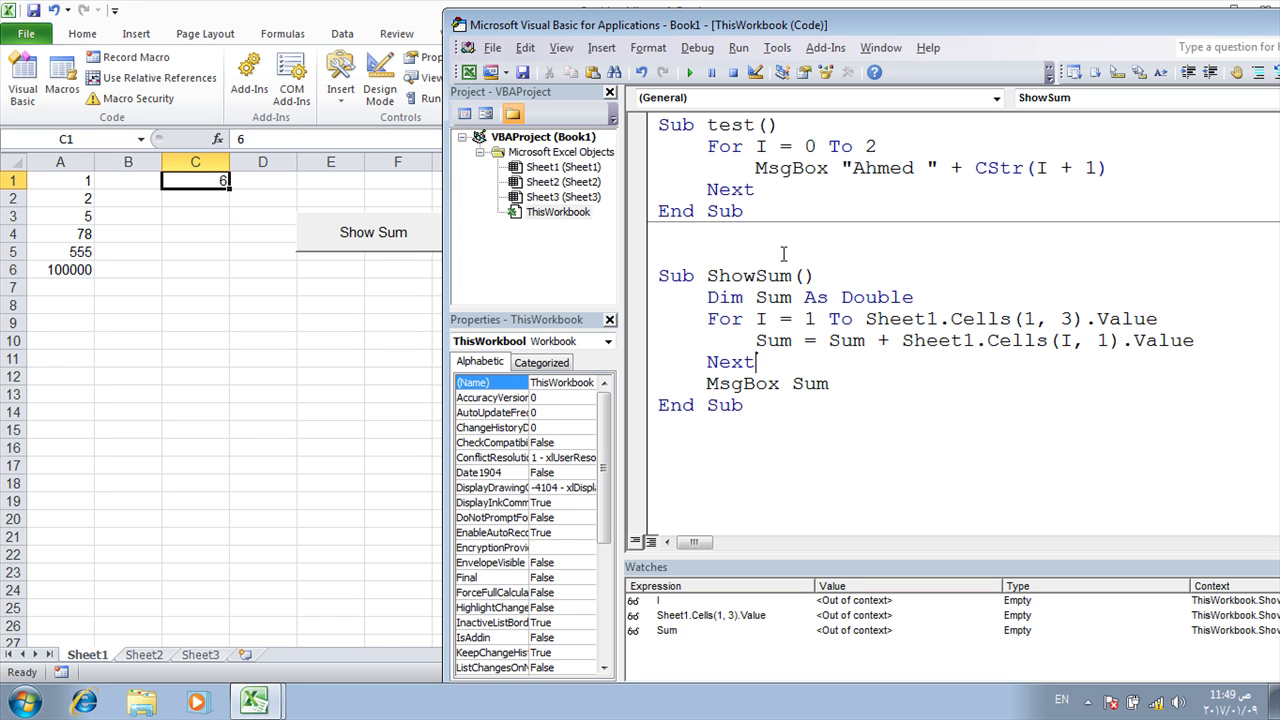
# Open Sheet2 and turn off Sheet Right-to-Left under Page Layout.
pyautogui.click(150, 656)
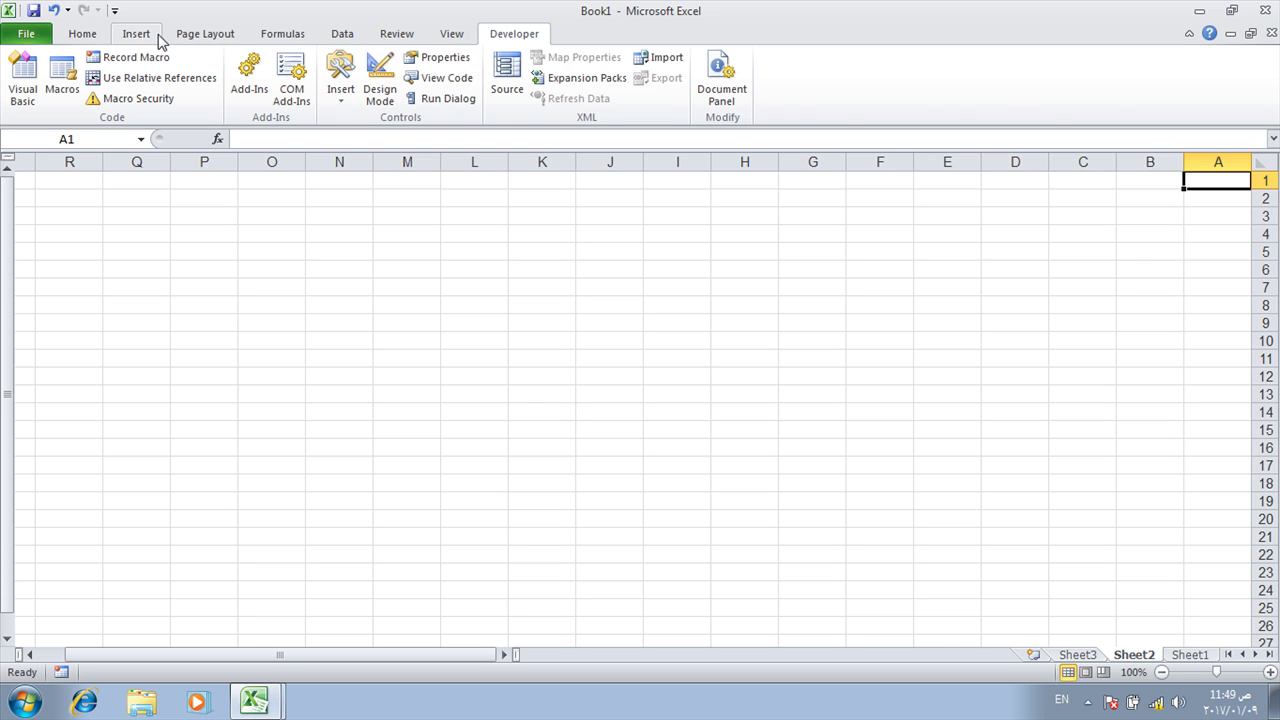
pyautogui.click(283, 34)
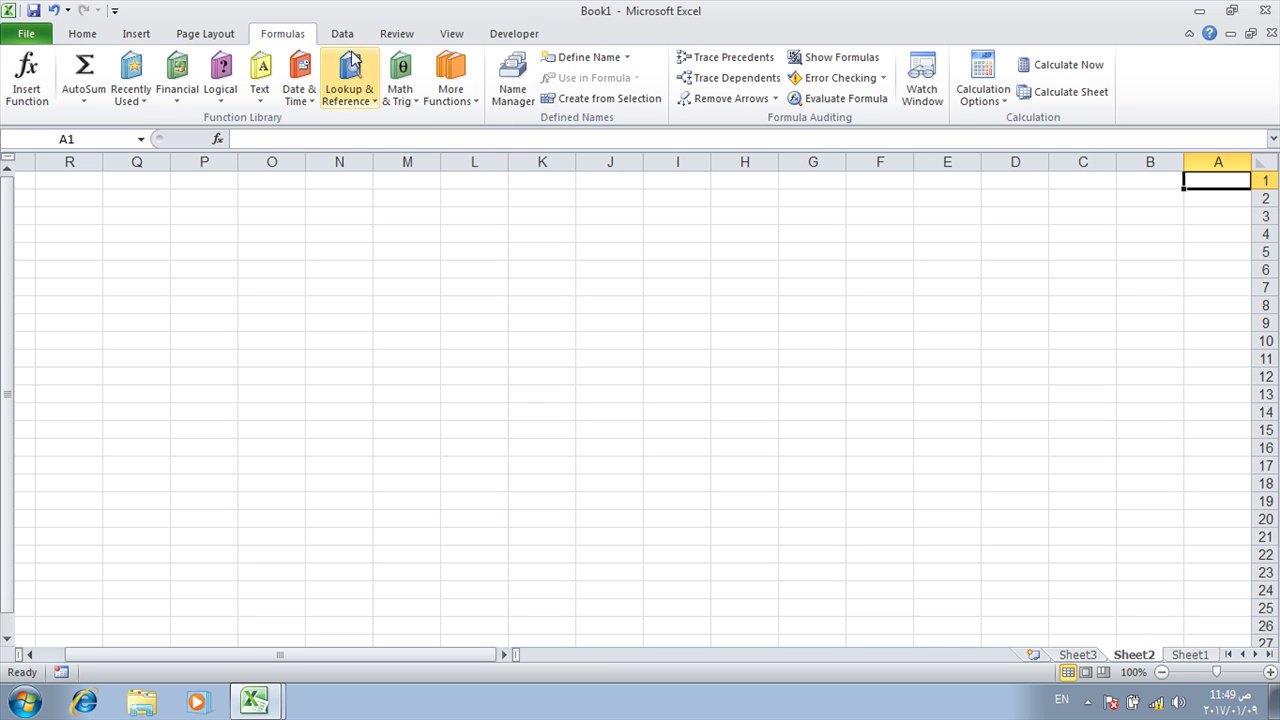
pyautogui.click(205, 34)
pyautogui.click(622, 75)
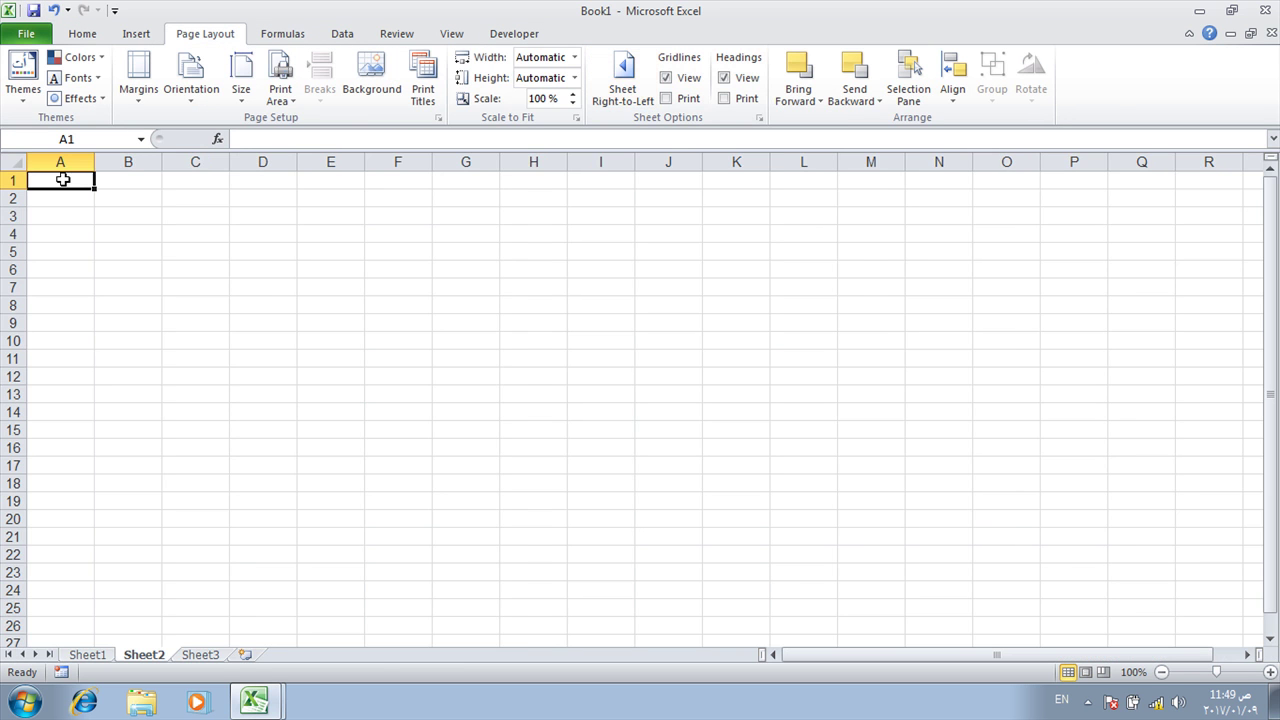
# Enter 1 and 2 in row 1, 55 and 16 in row 2, 14 and 20 in row 3.
pyautogui.write('1')
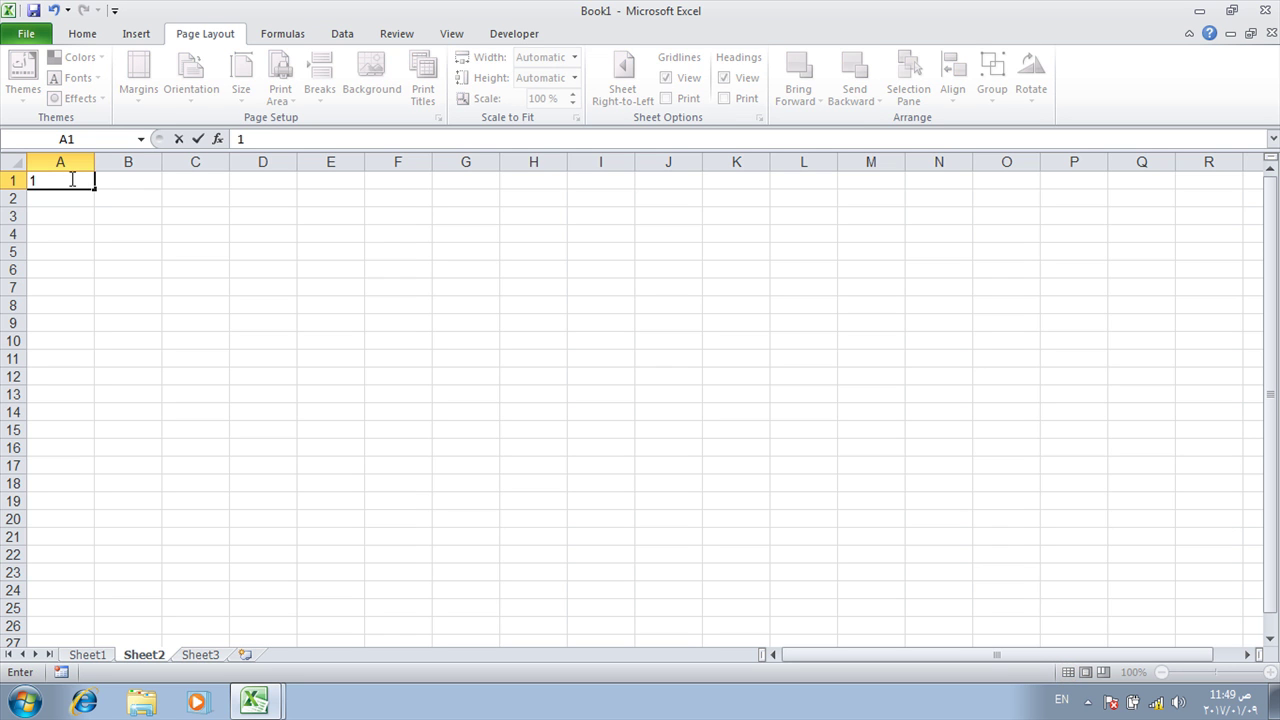
pyautogui.press('Tab')
pyautogui.write('2')
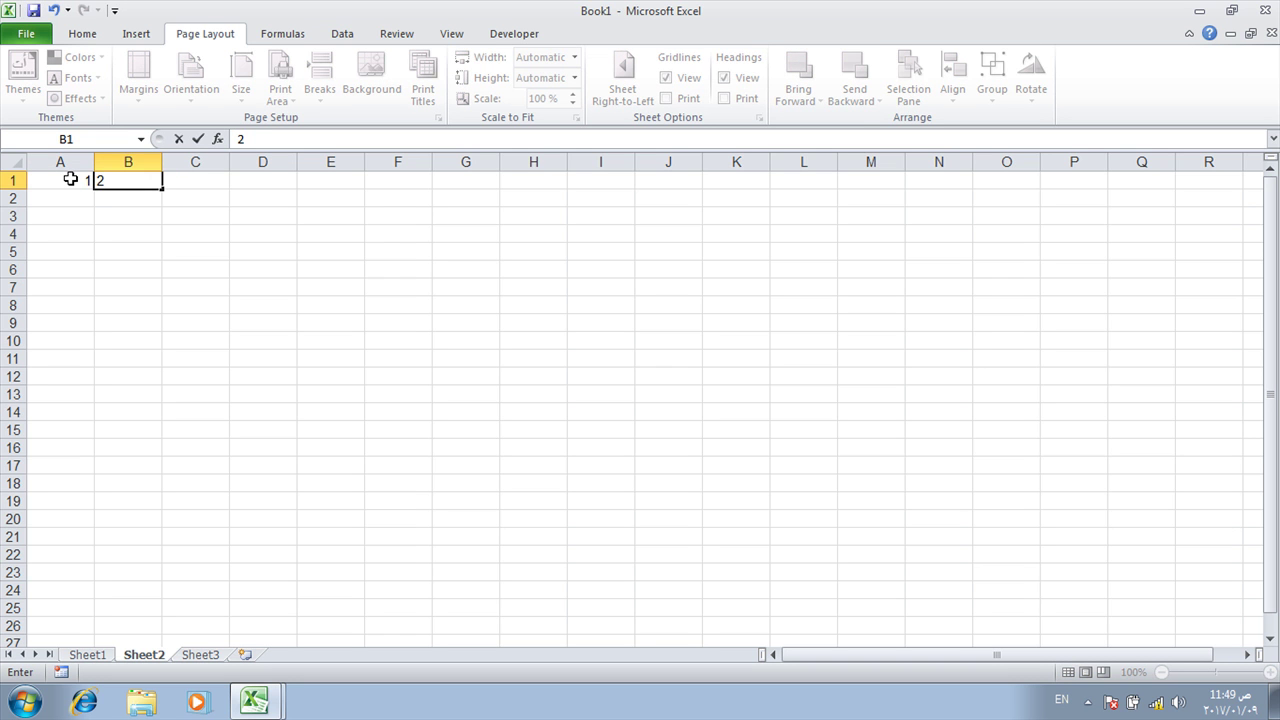
pyautogui.press('Return')
pyautogui.press('Left')
pyautogui.write('55')
pyautogui.press('Tab')
pyautogui.write('16')
pyautogui.press('Return')
pyautogui.press('Left')
pyautogui.write('14')
pyautogui.press('Tab')
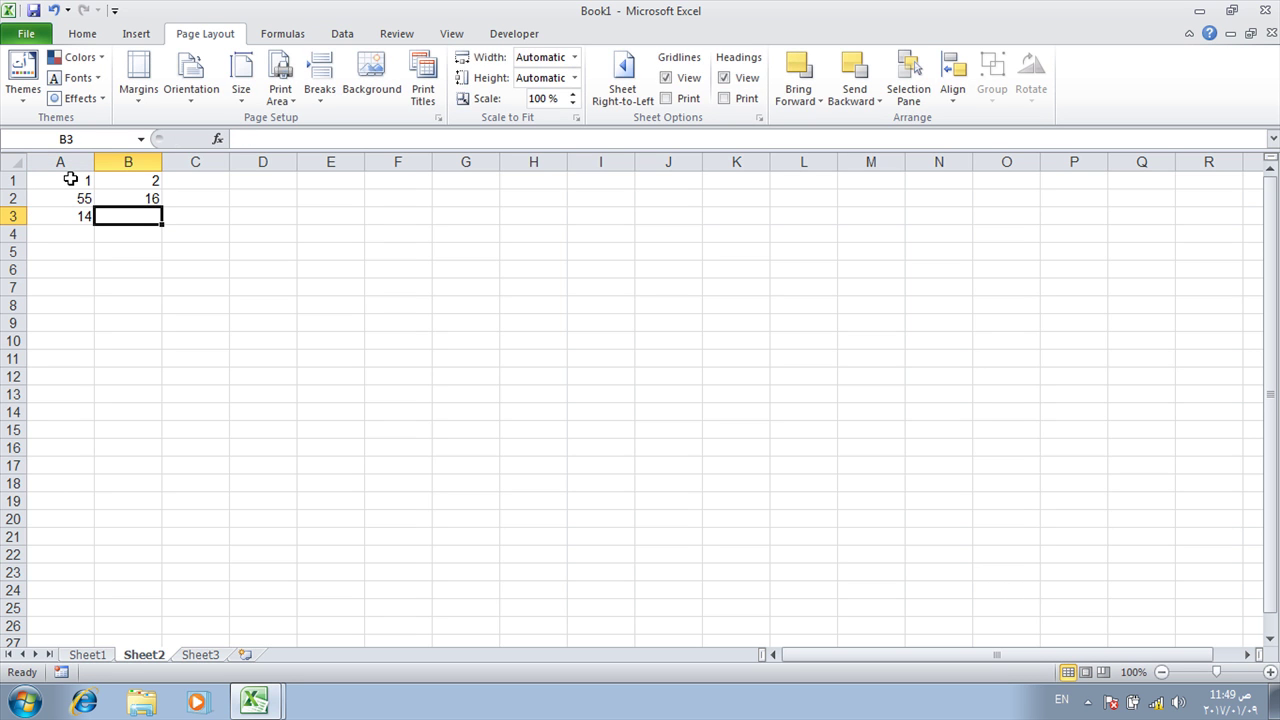
pyautogui.write('20')
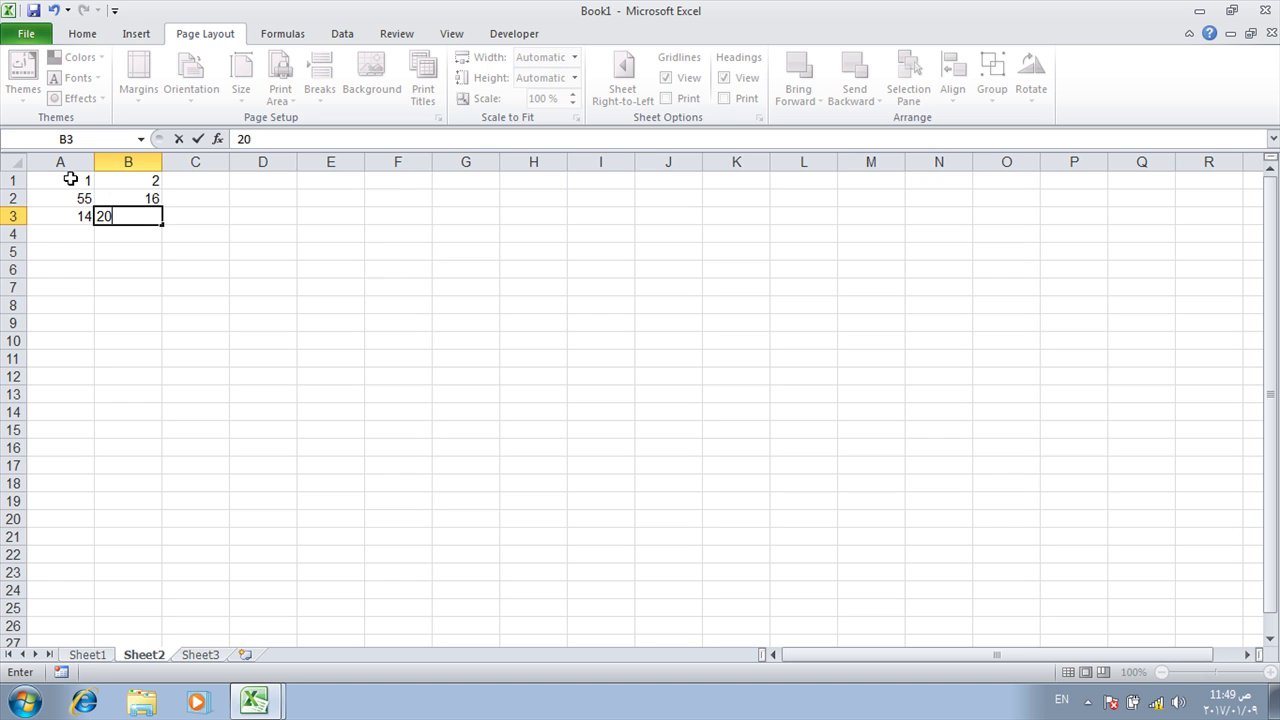
pyautogui.click(138, 311)
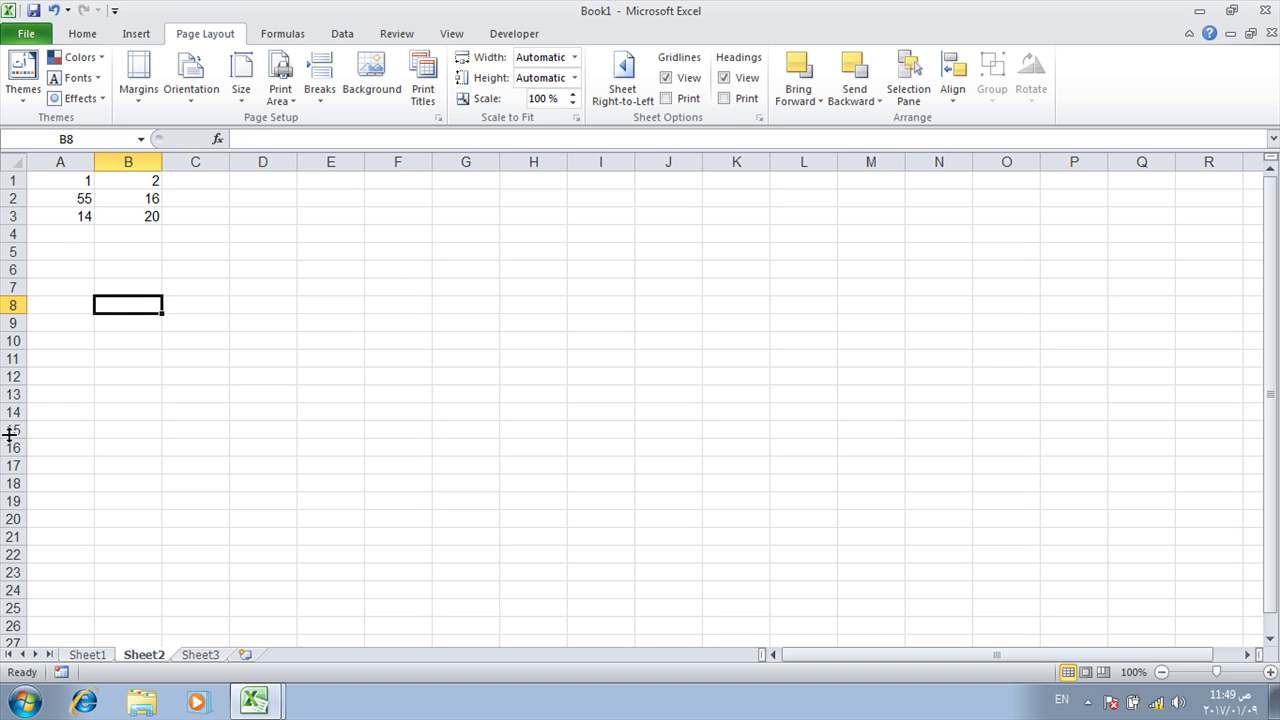
# Select rows 1 to 3 to see their total in the status bar.
pyautogui.click(91, 186)
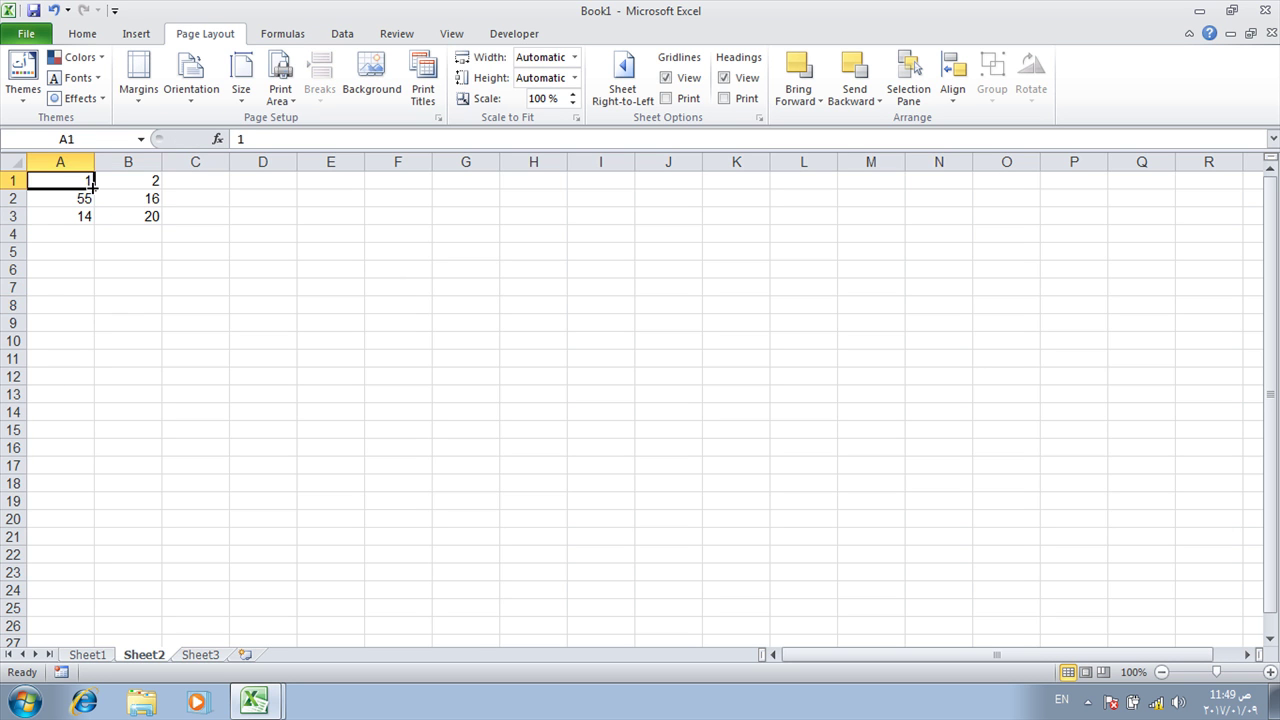
pyautogui.click(10, 180)
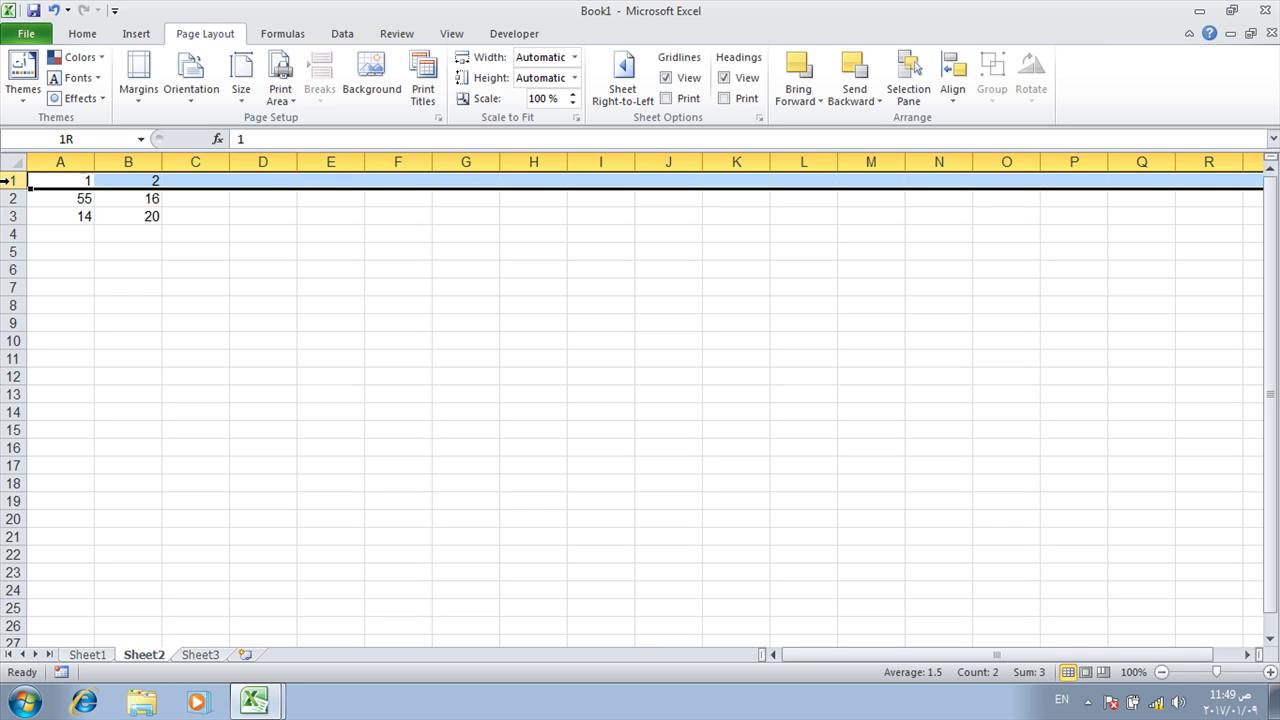
pyautogui.moveTo(8, 180); pyautogui.dragTo(8, 216)
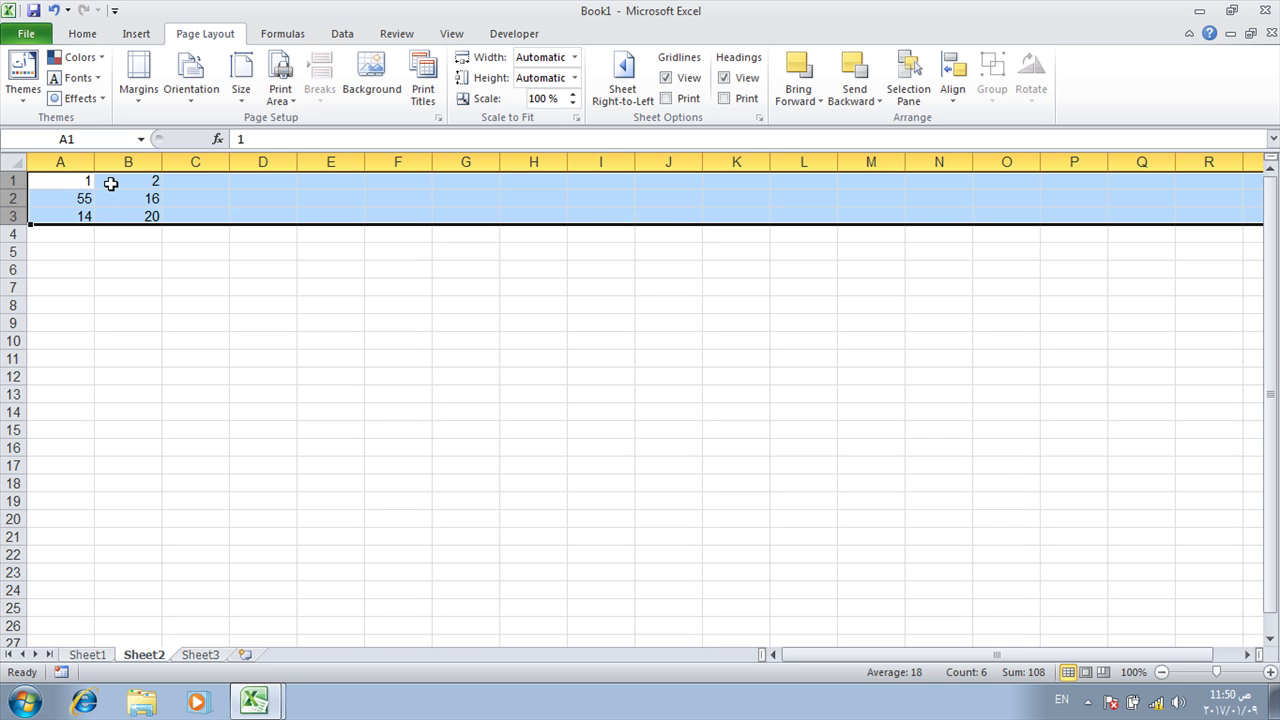
# Deselect the Sheet2 rows and switch to the VBA editor.
pyautogui.click(262, 697)
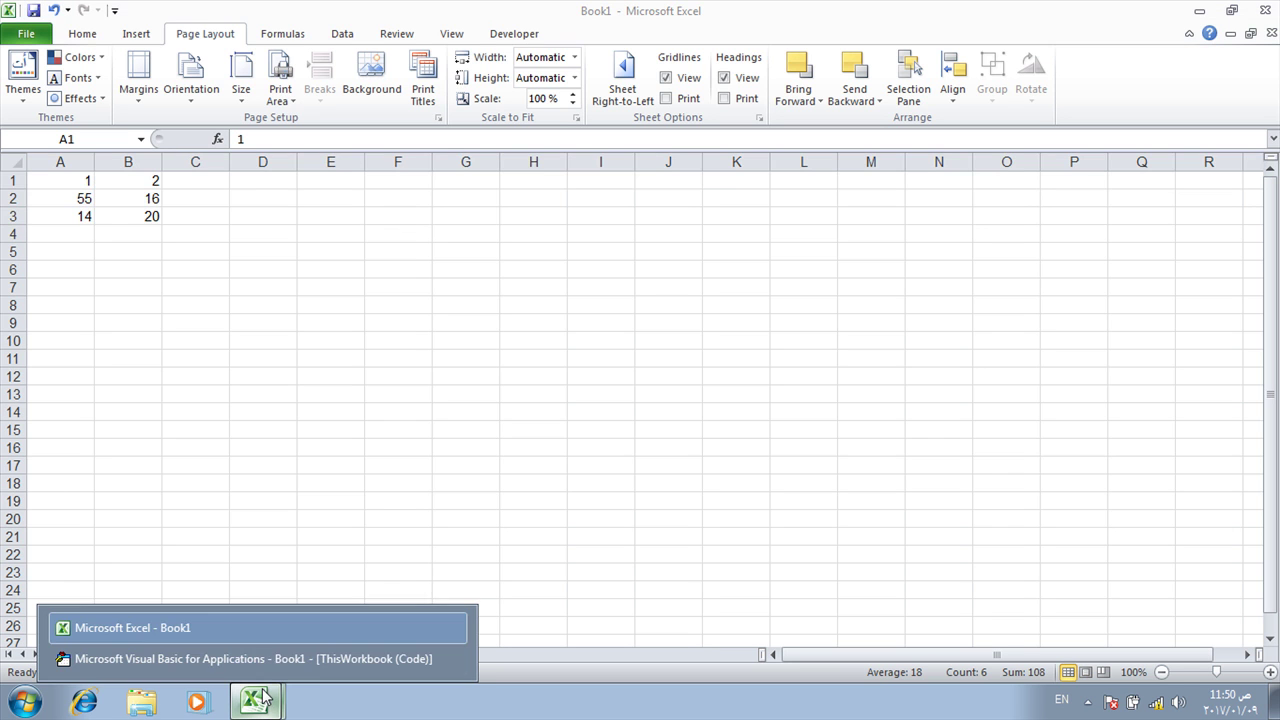
pyautogui.click(277, 197)
pyautogui.click(305, 320)
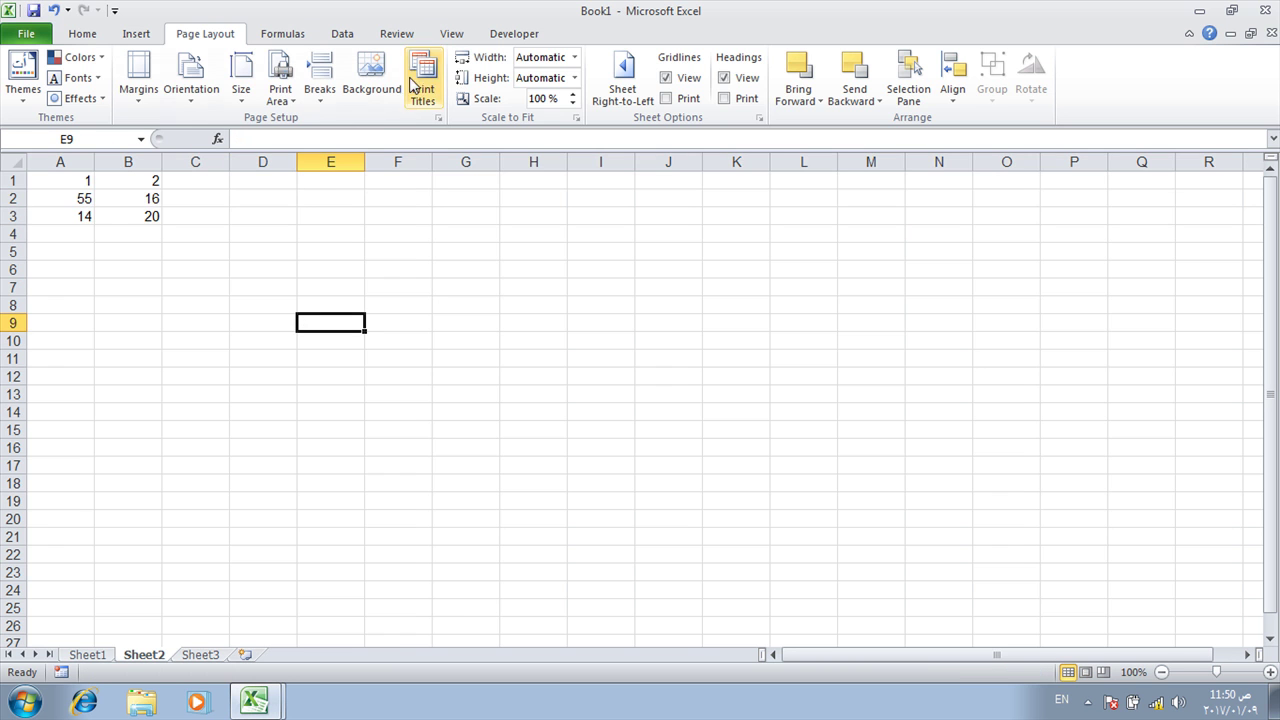
pyautogui.click(252, 702)
pyautogui.click(182, 656)
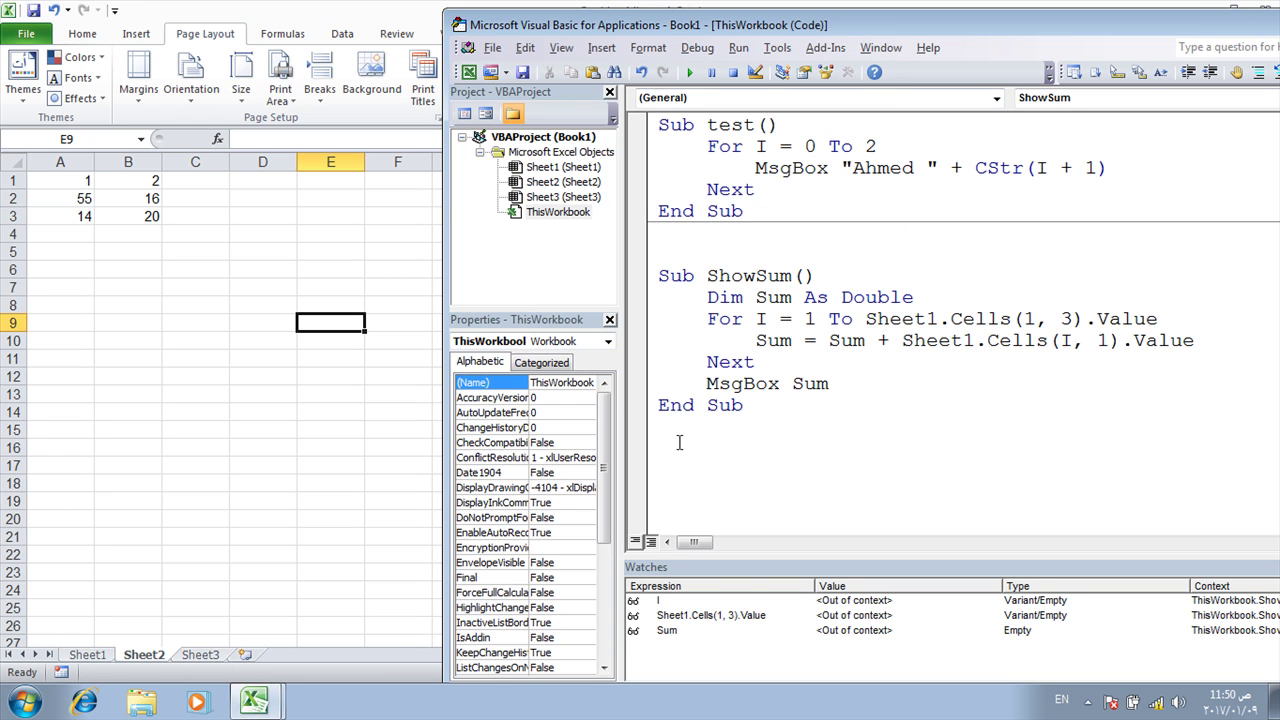
# Paste a copy of the ShowSum macro below it and rename the copy ShowSum2.
pyautogui.press('Return')
pyautogui.press('Return')
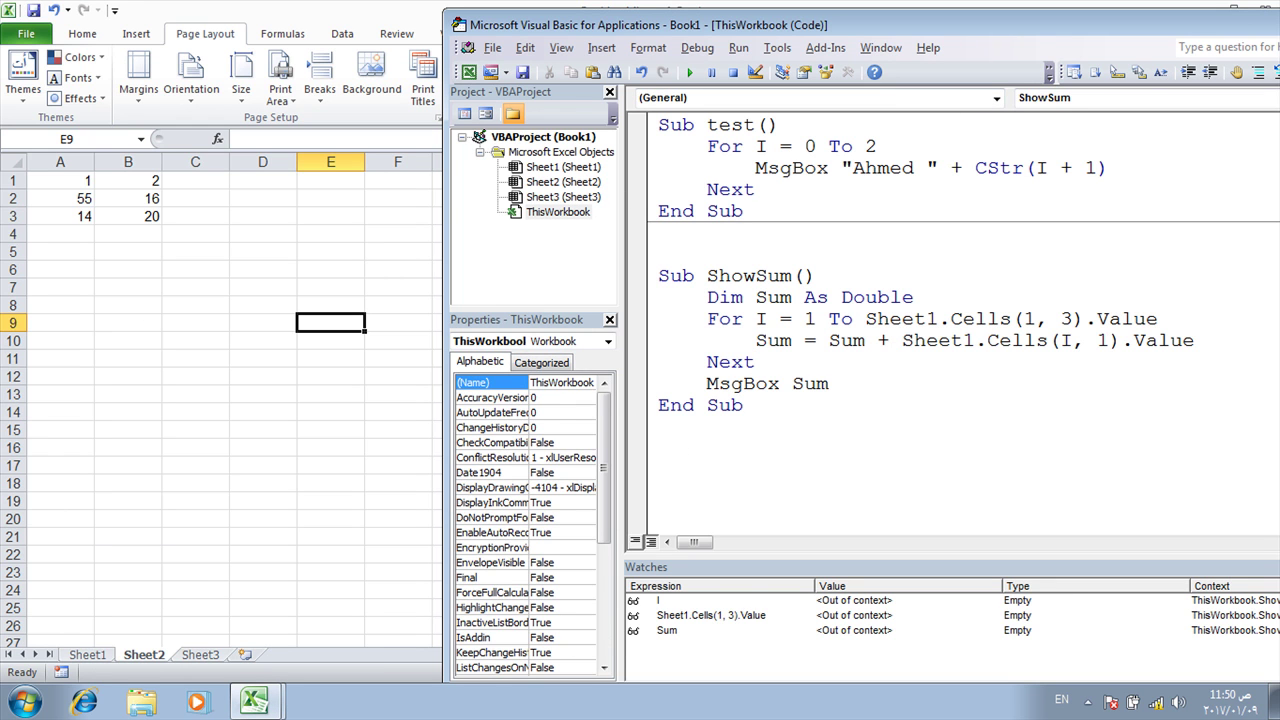
pyautogui.moveTo(646, 285); pyautogui.dragTo(629, 461)
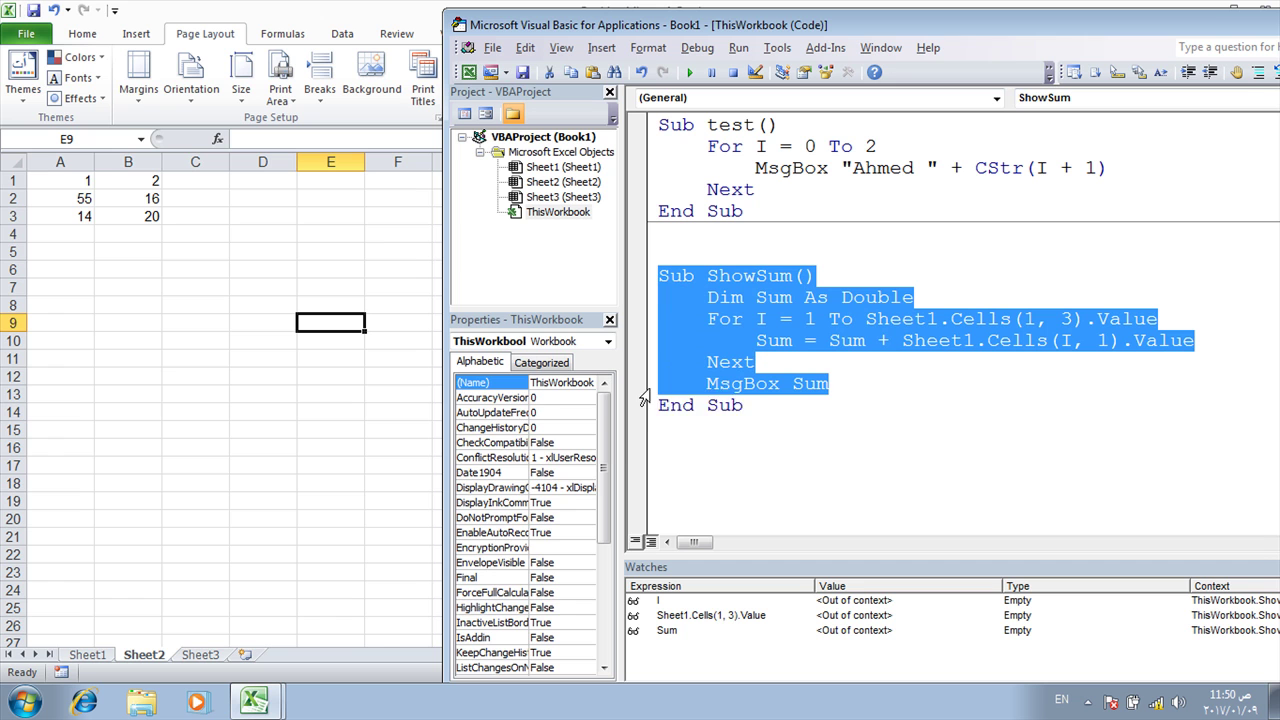
pyautogui.click(668, 458)
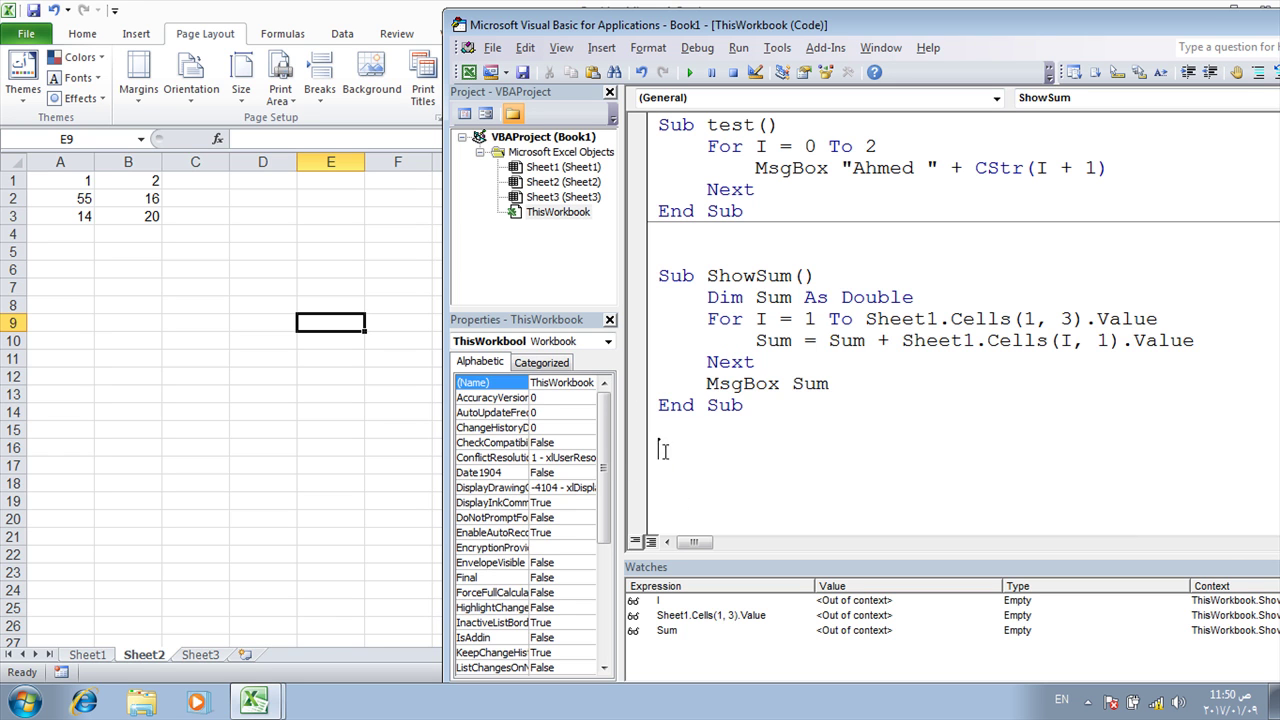
pyautogui.write('Sub ShowSum()     Dim Sum As Double     For I = 1 To Sheet1.Cells(1, 3).Value         Sum = Sum + Sheet1.Cells(I, 1).Value     Next     MsgBox Sum End Sub')
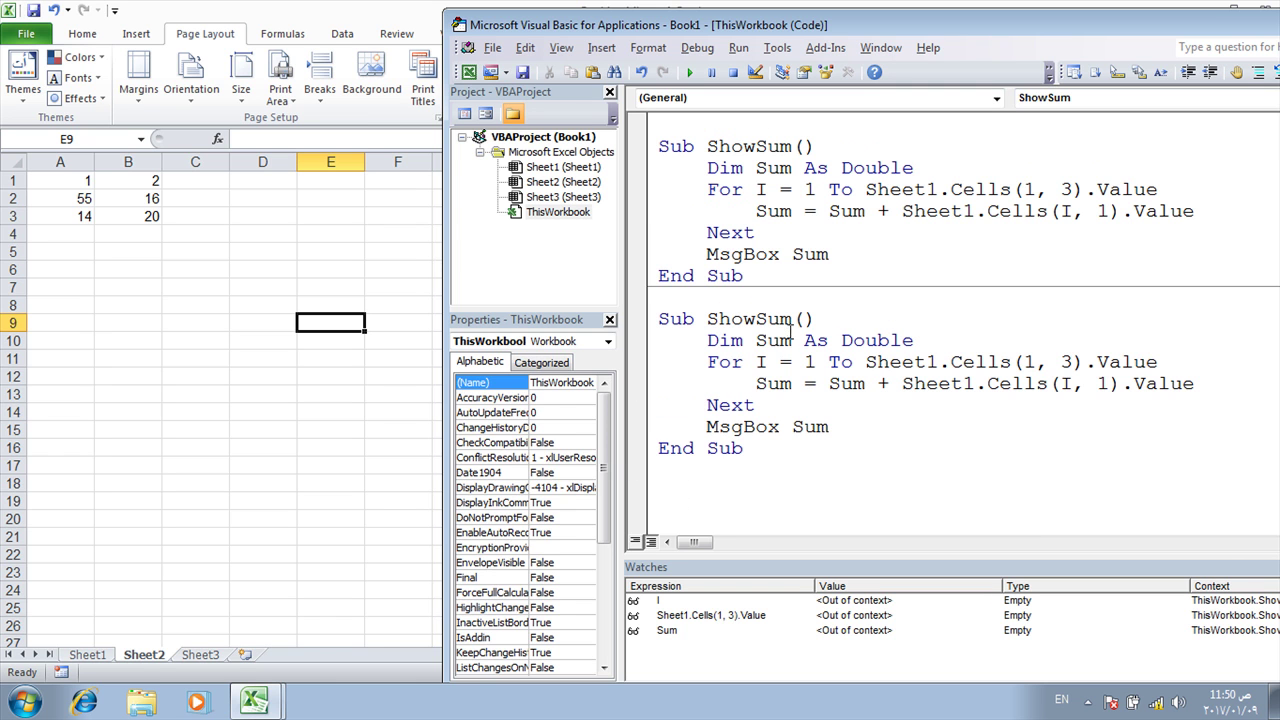
pyautogui.click(792, 319)
pyautogui.write('s')
pyautogui.moveTo(808, 318); pyautogui.dragTo(794, 318)
pyautogui.write('2')
pyautogui.click(798, 400)
pyautogui.click(768, 364)
# Make ShowSum2 loop To 3 and read from Sheet2 instead of Sheet1, then return to Excel.
pyautogui.moveTo(866, 362); pyautogui.dragTo(1177, 364)
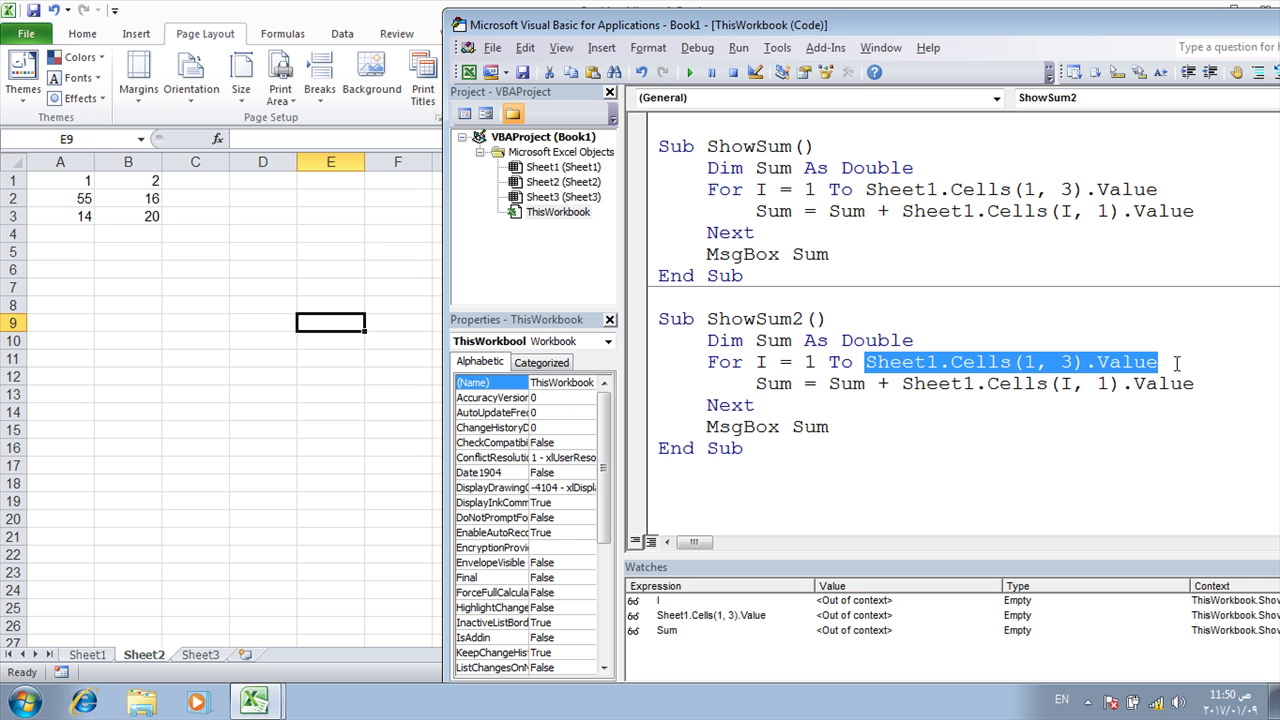
pyautogui.write('3')
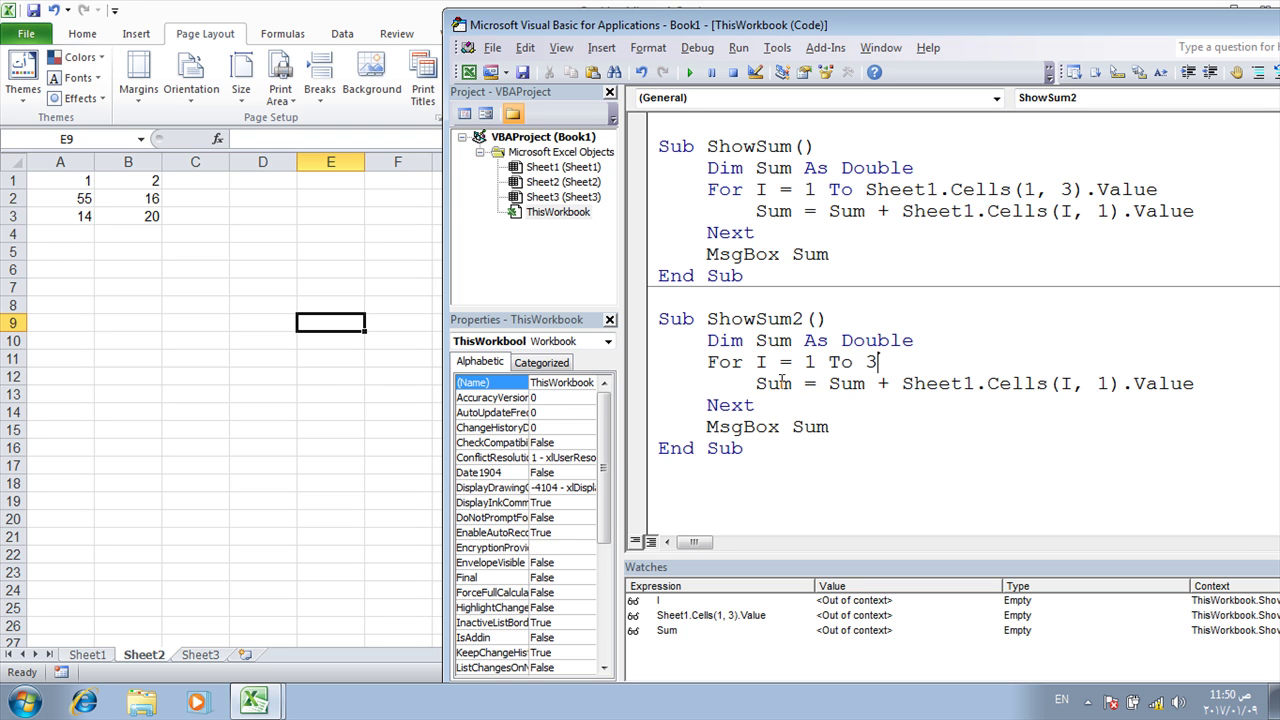
pyautogui.click(830, 387)
pyautogui.moveTo(828, 387); pyautogui.dragTo(866, 387)
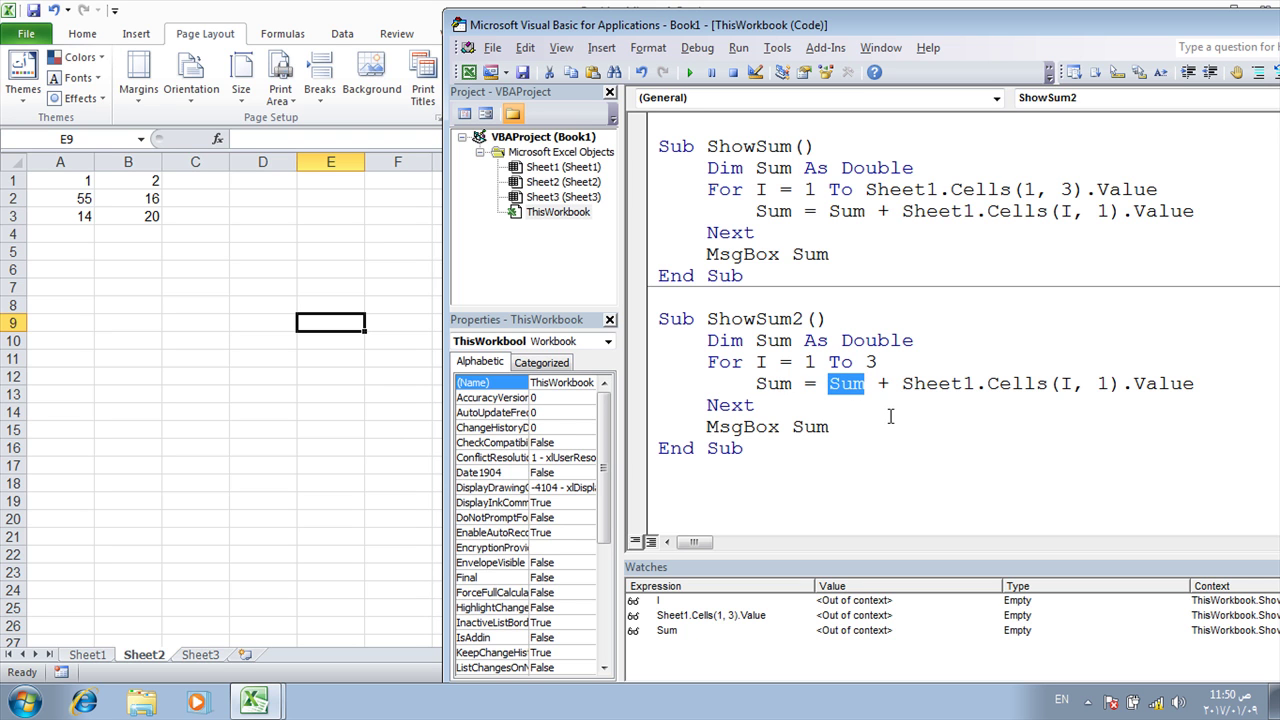
pyautogui.click(976, 383)
pyautogui.hotkey('shift', 'Left')
pyautogui.write('2')
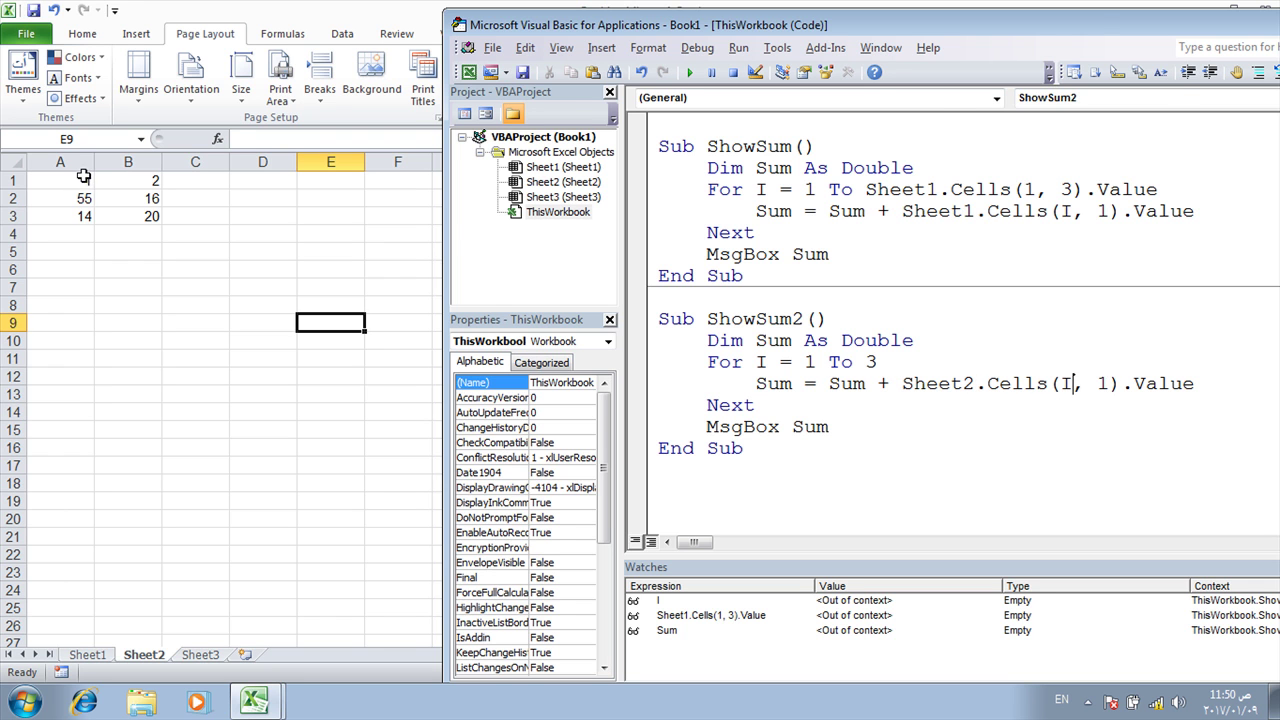
pyautogui.hotkey('alt', 'F11')
pyautogui.click(255, 700)
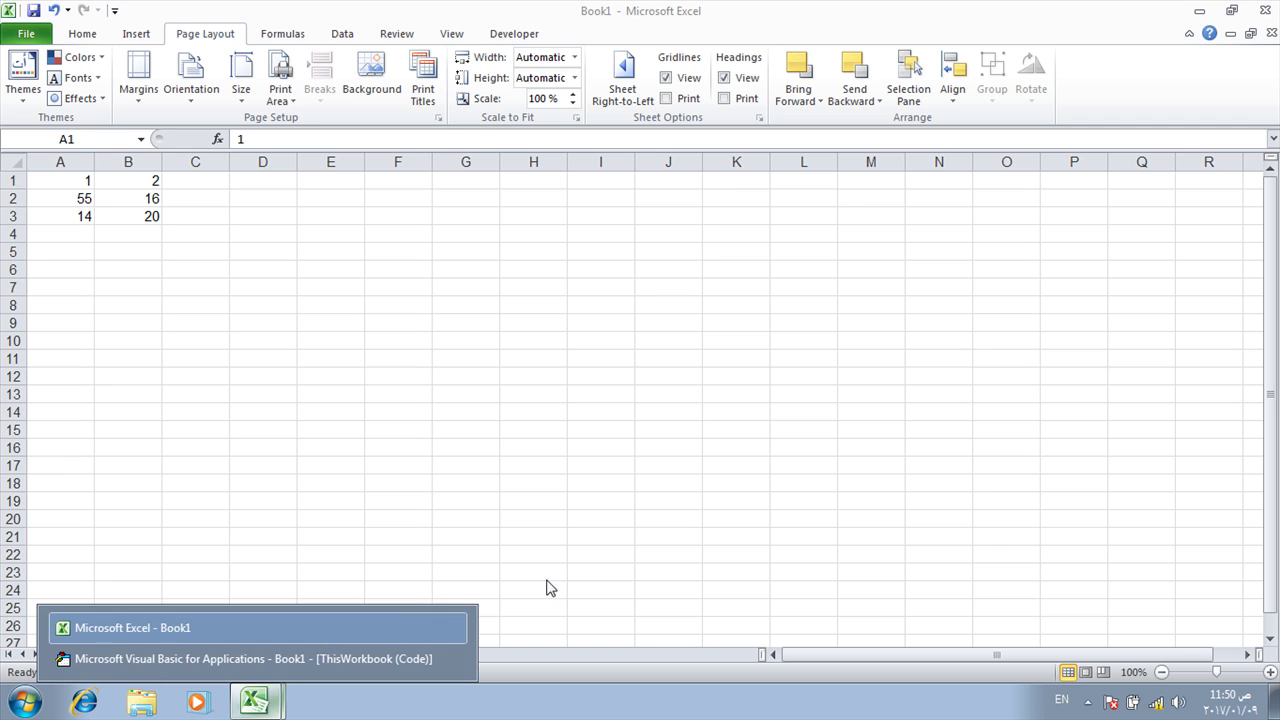
pyautogui.click(266, 658)
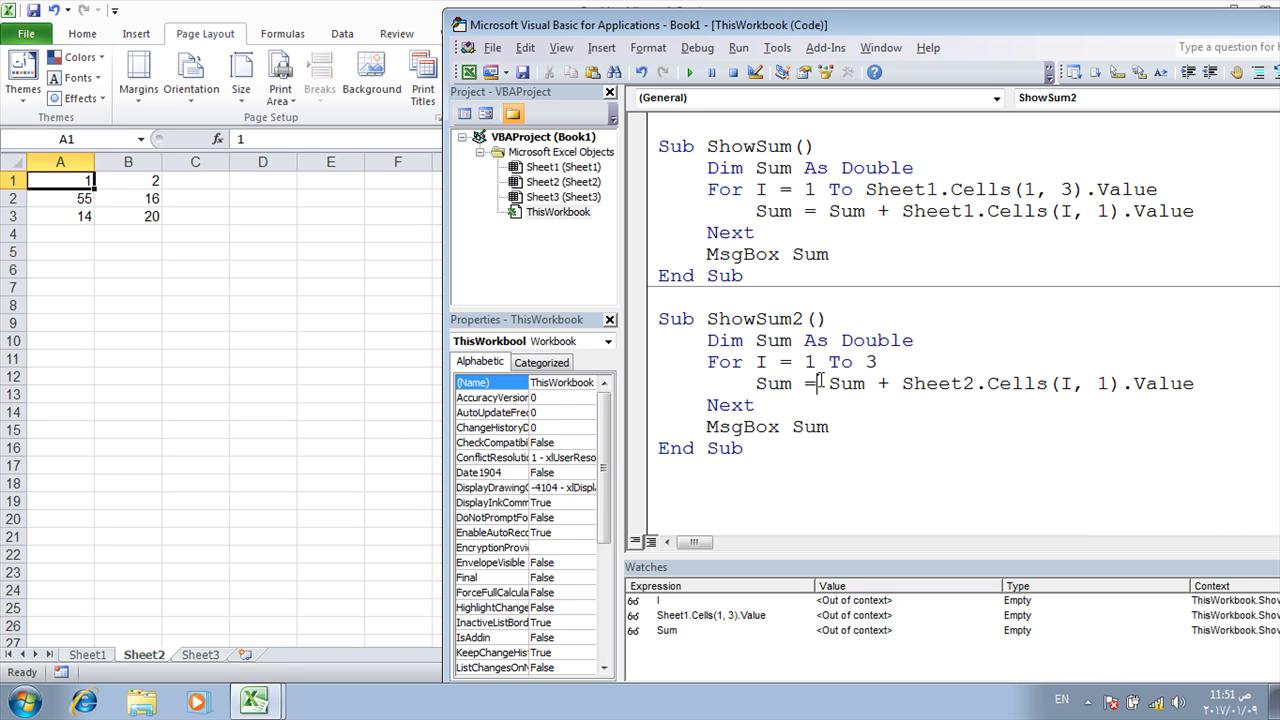
pyautogui.click(696, 80)
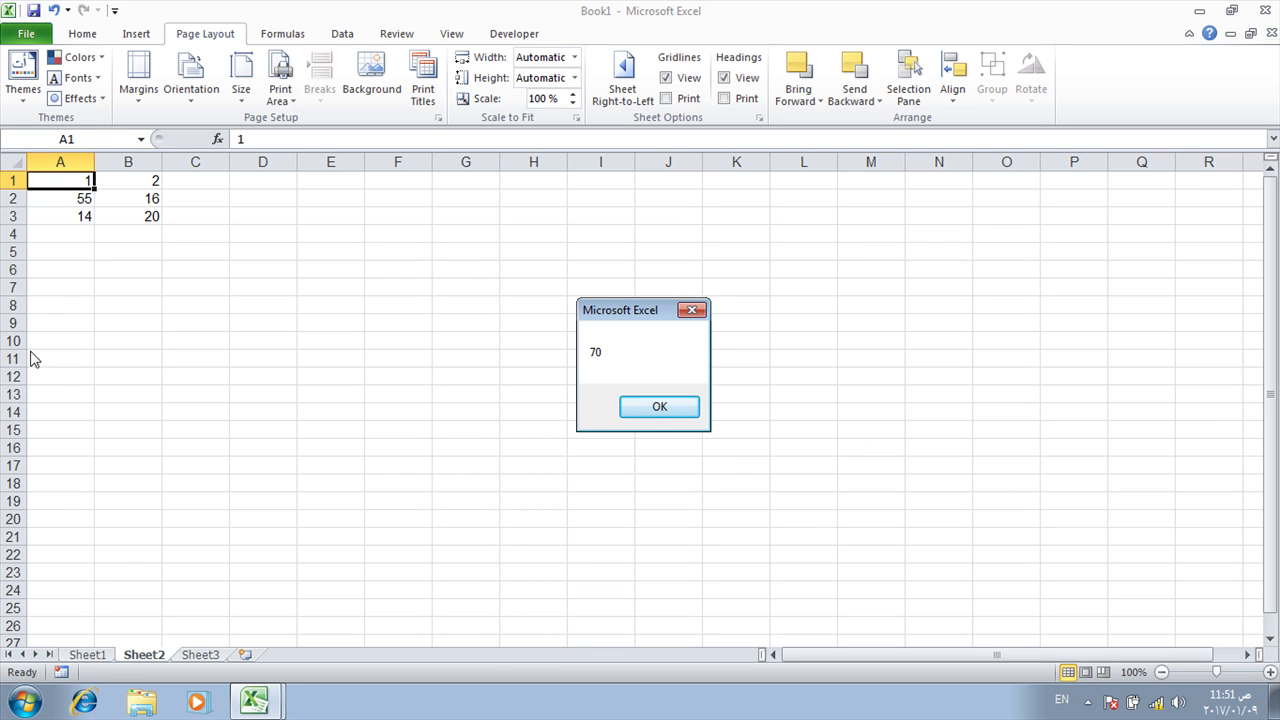
pyautogui.click(660, 407)
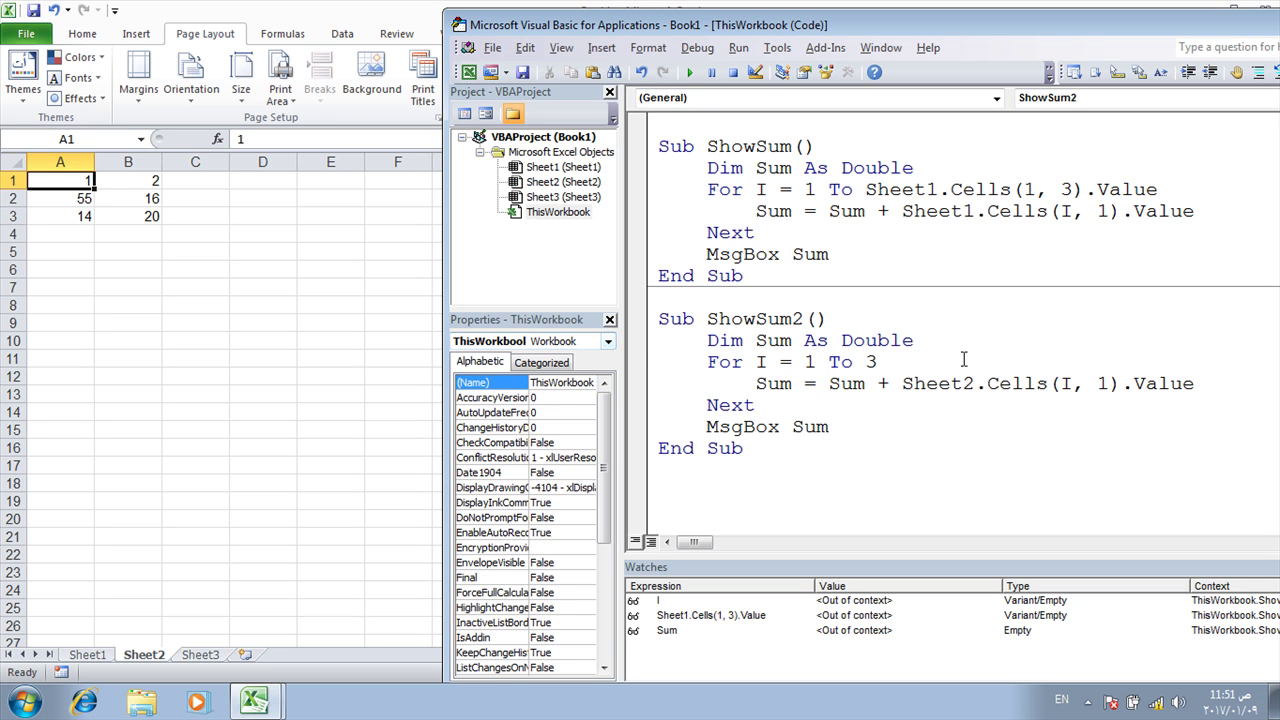
# Insert an indented For J = 1 To 2 line under For I = 1 To 3 in ShowSum2.
pyautogui.click(920, 366)
pyautogui.press('Return')
pyautogui.press('Tab')
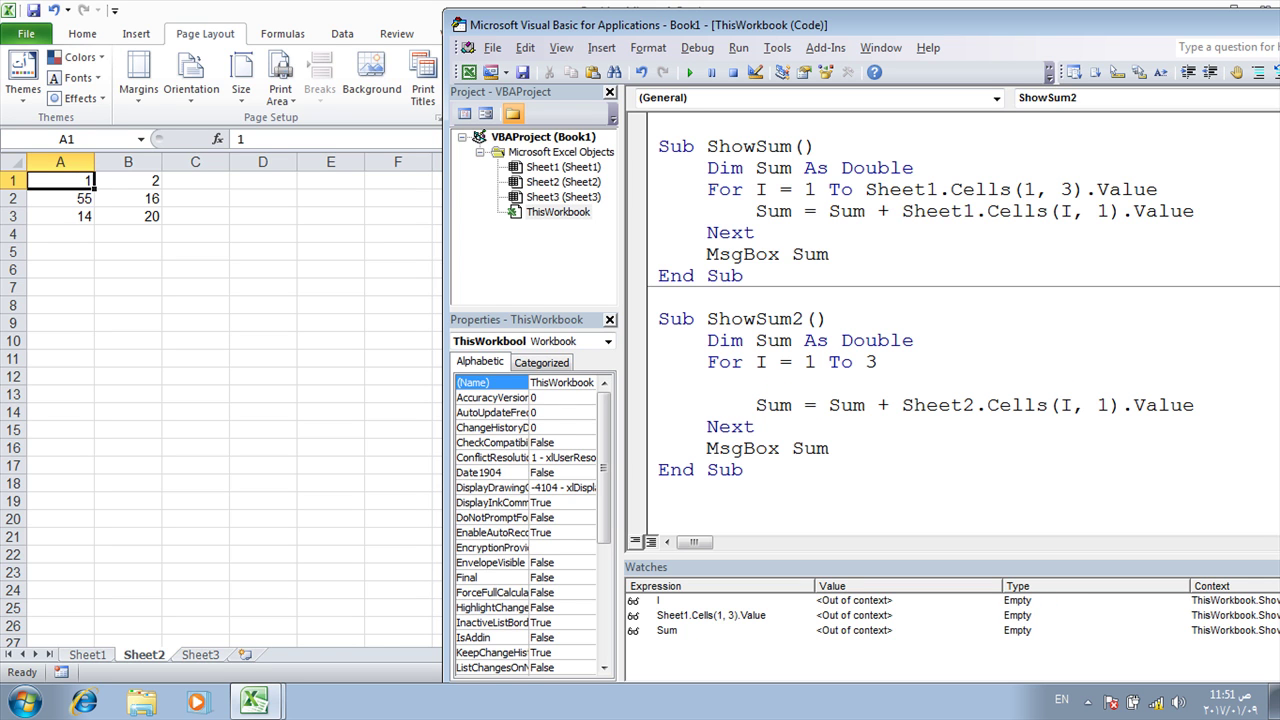
pyautogui.write('fo')
pyautogui.write('r J')
pyautogui.write('=')
pyautogui.write('2')
pyautogui.press('BackSpace')
pyautogui.write('1 to 2')
# Close the inner loop with Next after the Sum line and indent the Sum line inside it.
pyautogui.click(902, 417)
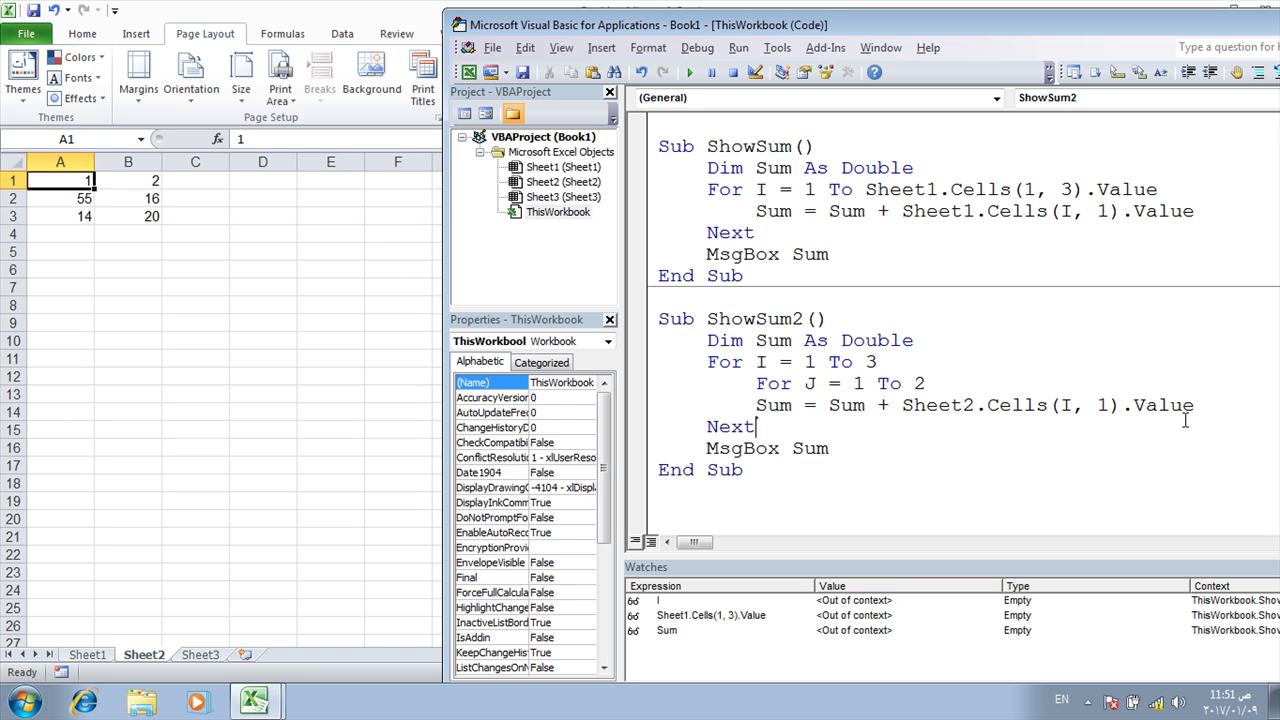
pyautogui.press('Return')
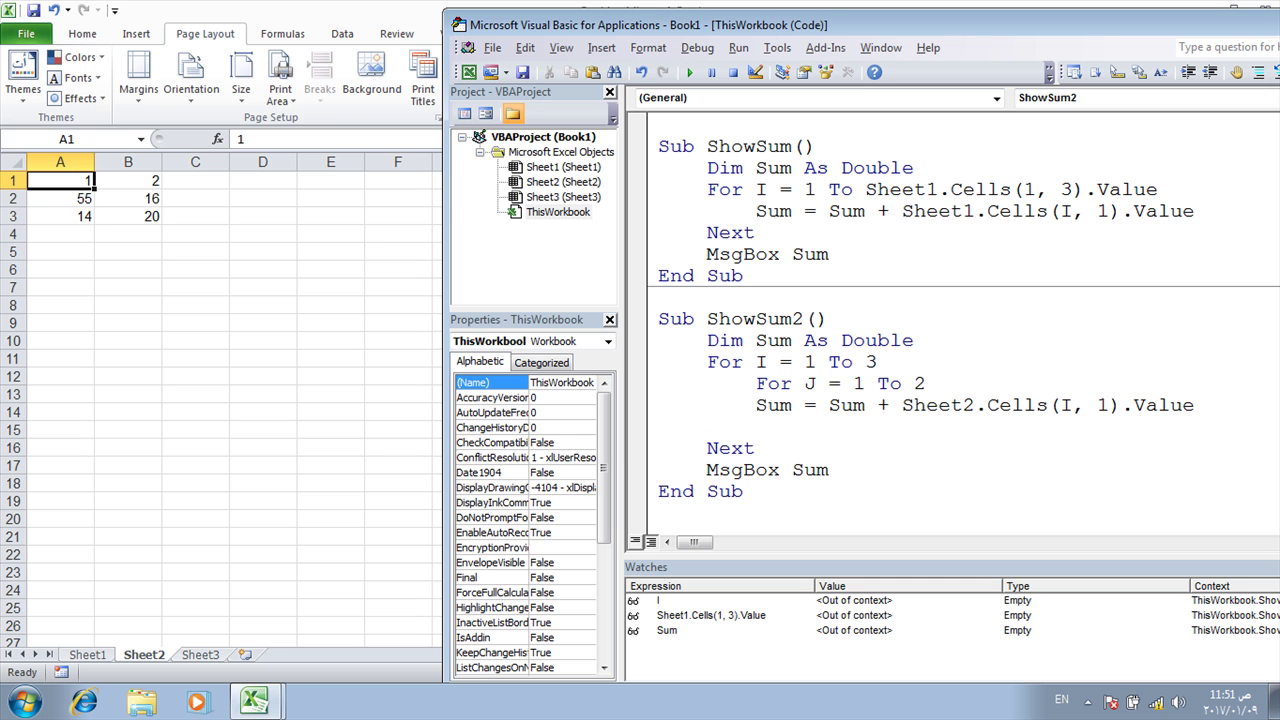
pyautogui.write('nex')
pyautogui.write('t')
pyautogui.click(734, 470)
pyautogui.press('Tab')
pyautogui.moveTo(641, 383); pyautogui.dragTo(641, 433)
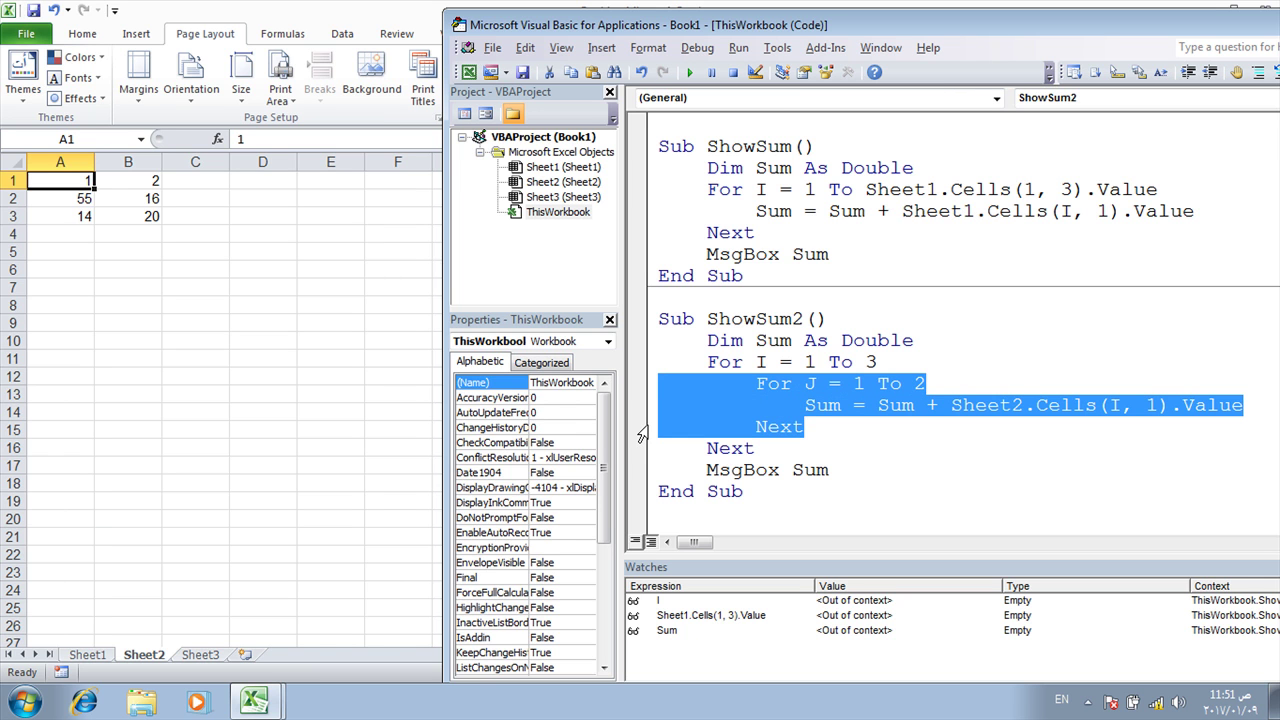
pyautogui.click(944, 386)
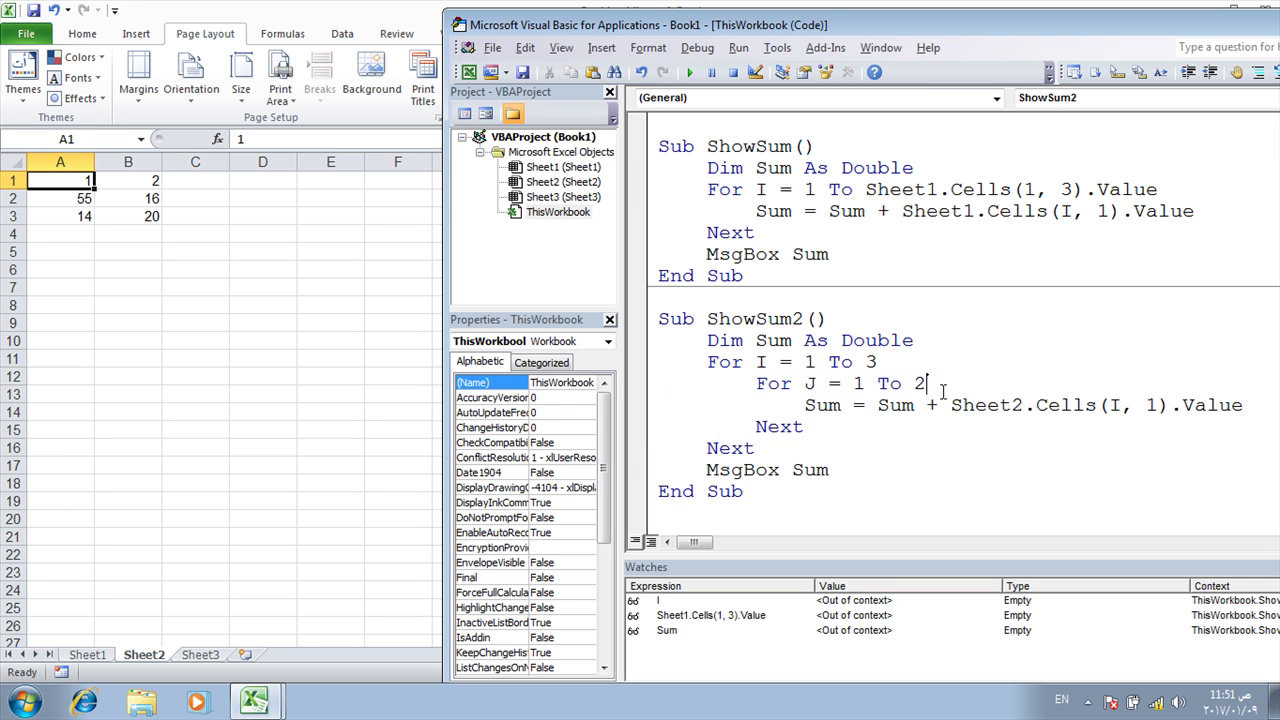
# Change Cells(I, 1) to Cells(I, J), capitalise J in the loop header, then select Sheet2 rows 1–3.
pyautogui.doubleClick(1115, 405)
pyautogui.doubleClick(1151, 405)
pyautogui.write('j')
pyautogui.click(998, 433)
pyautogui.doubleClick(1151, 405)
pyautogui.doubleClick(810, 384)
pyautogui.write('J')
pyautogui.click(843, 430)
pyautogui.moveTo(10, 180); pyautogui.dragTo(8, 212)
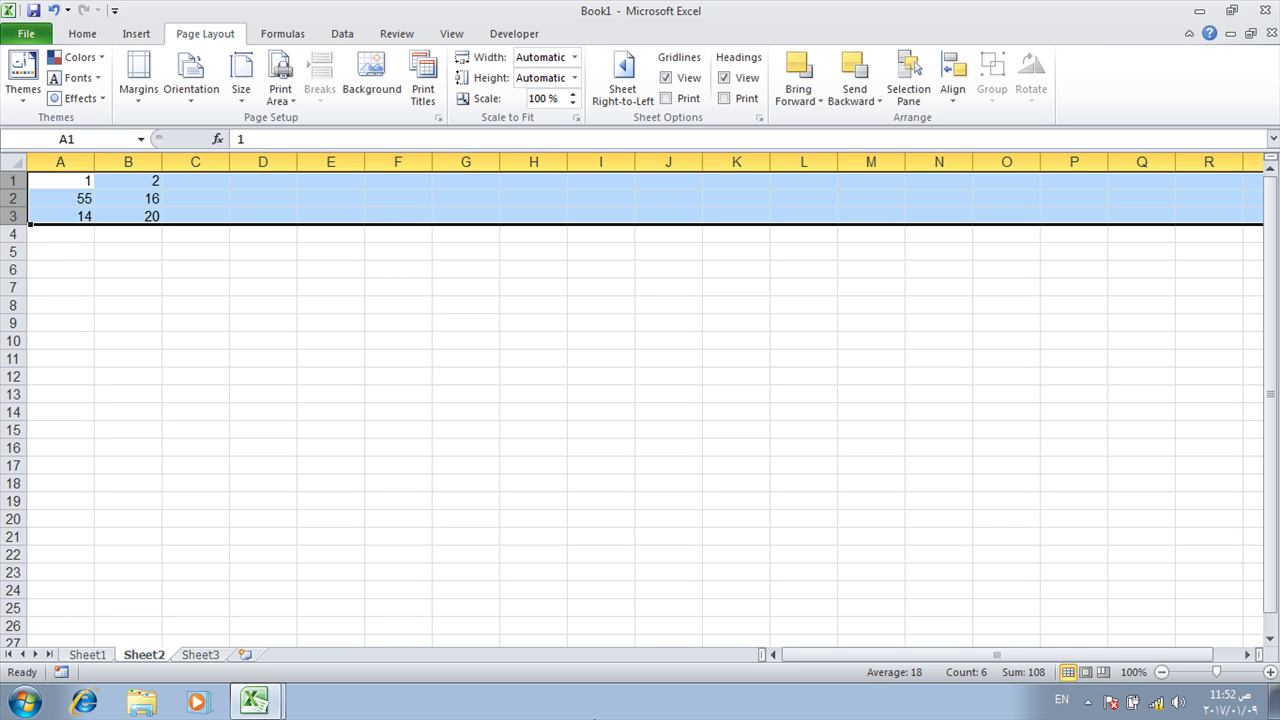
# Step into ShowSum2 through the For I and For J lines to the Sum line.
pyautogui.moveTo(255, 700)
pyautogui.click(322, 656)
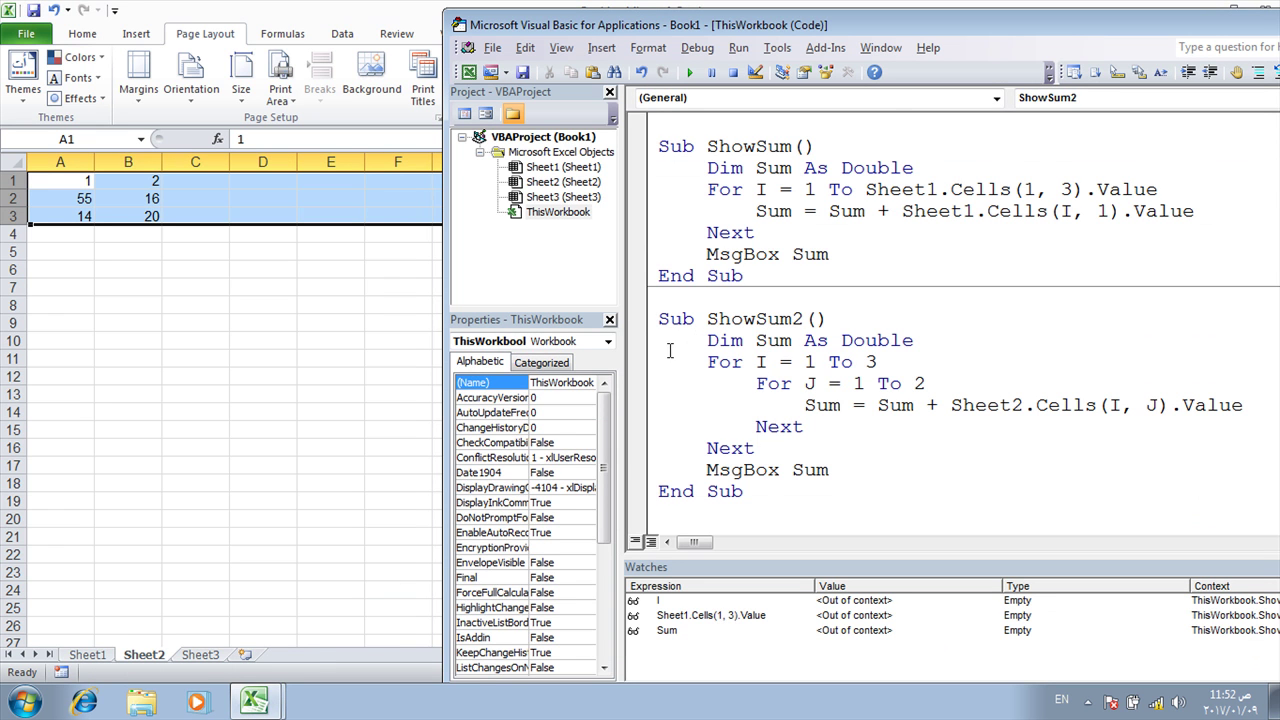
pyautogui.press('F8')
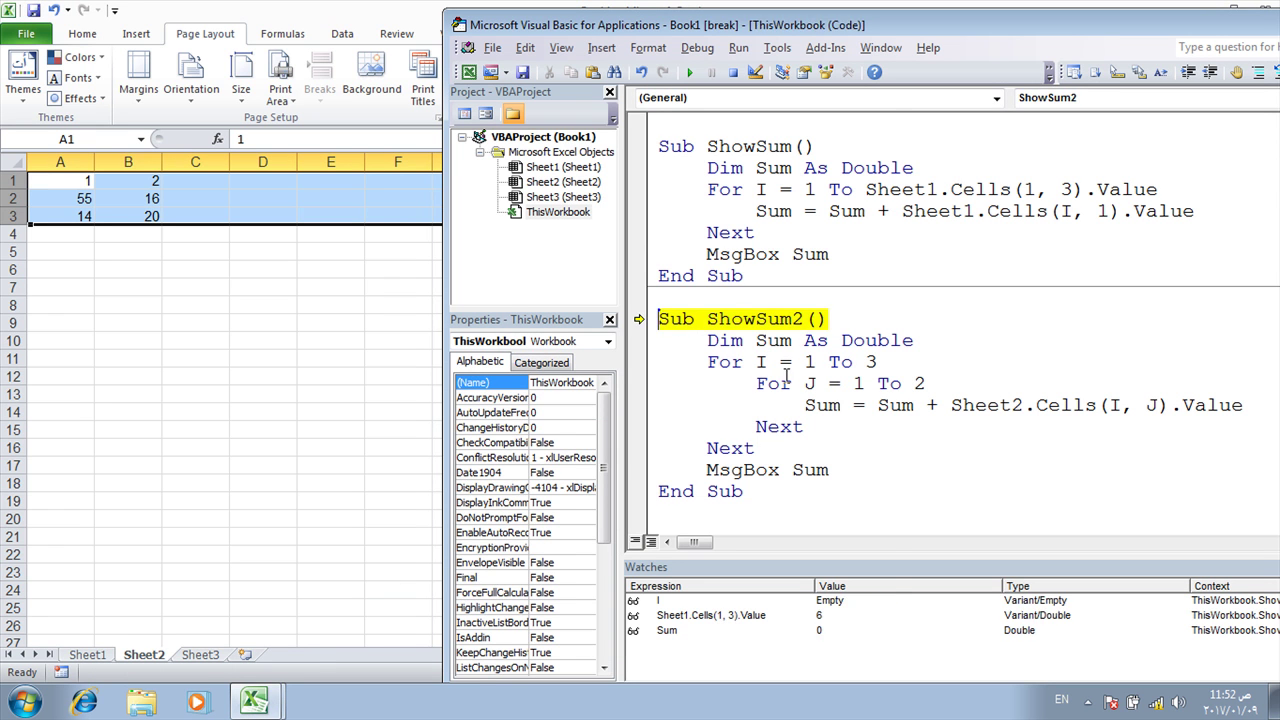
pyautogui.press('F8')
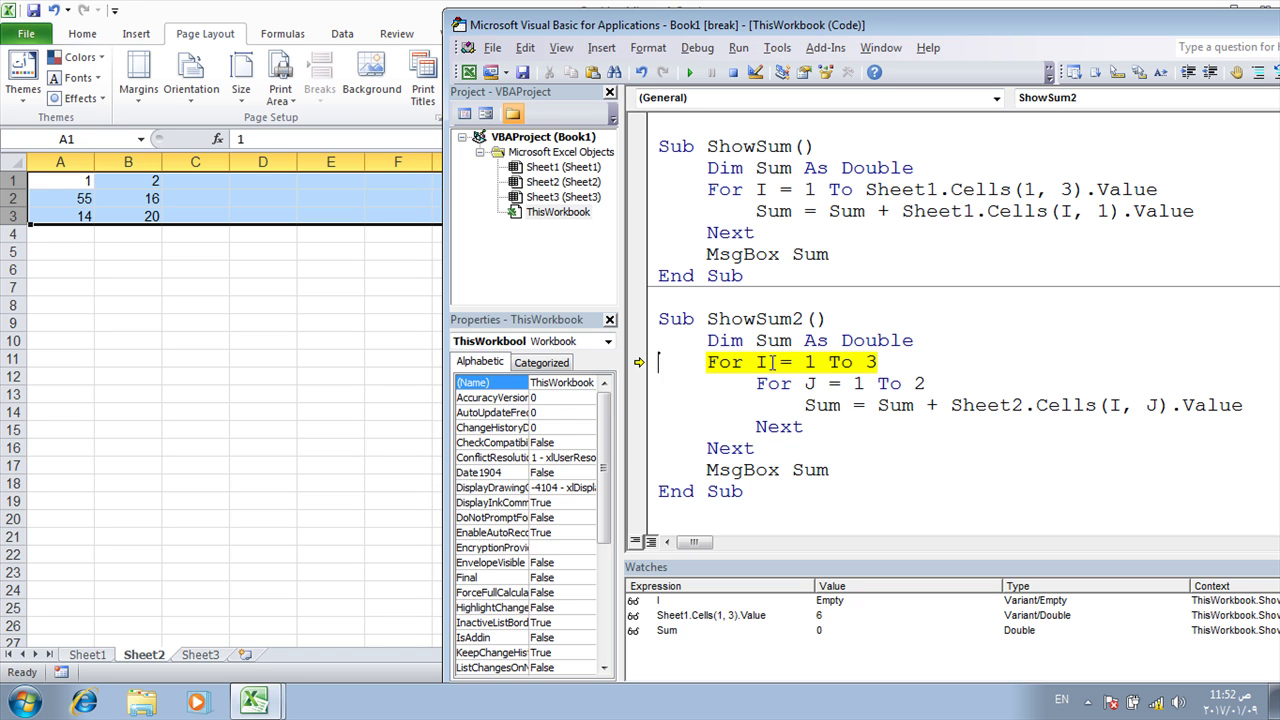
pyautogui.moveTo(770, 340)
pyautogui.press('F8')
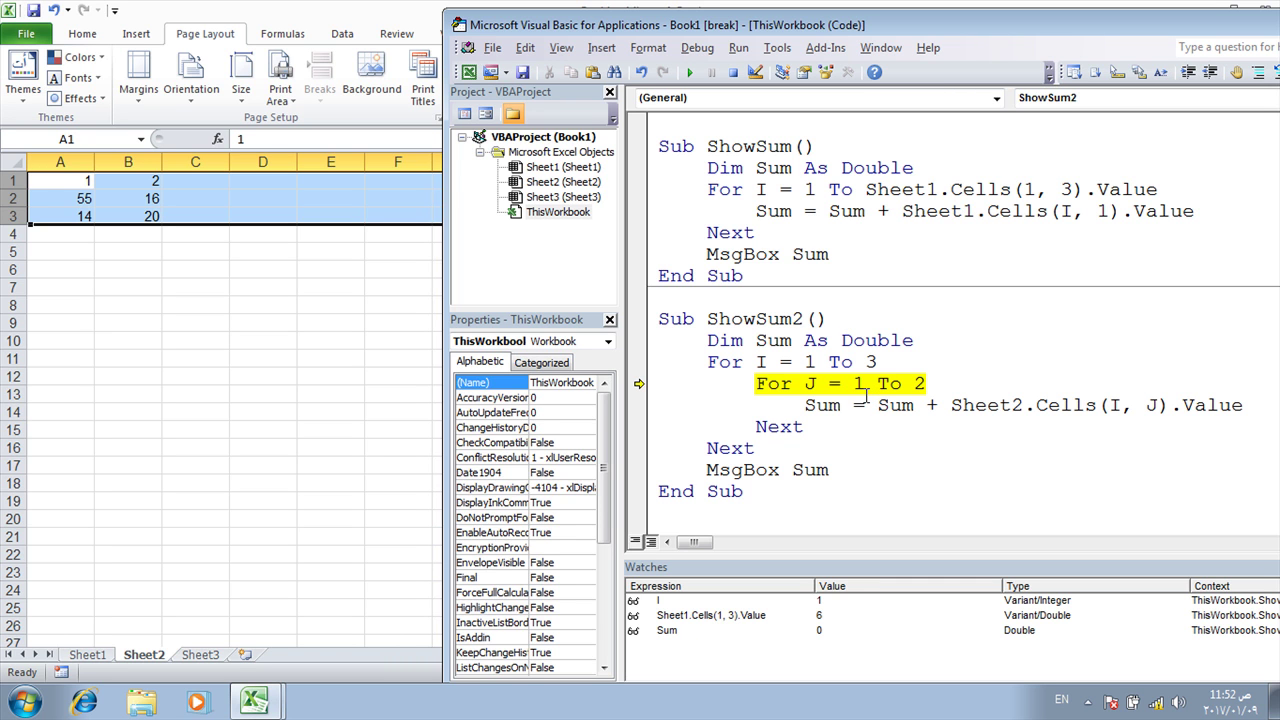
pyautogui.press('F8')
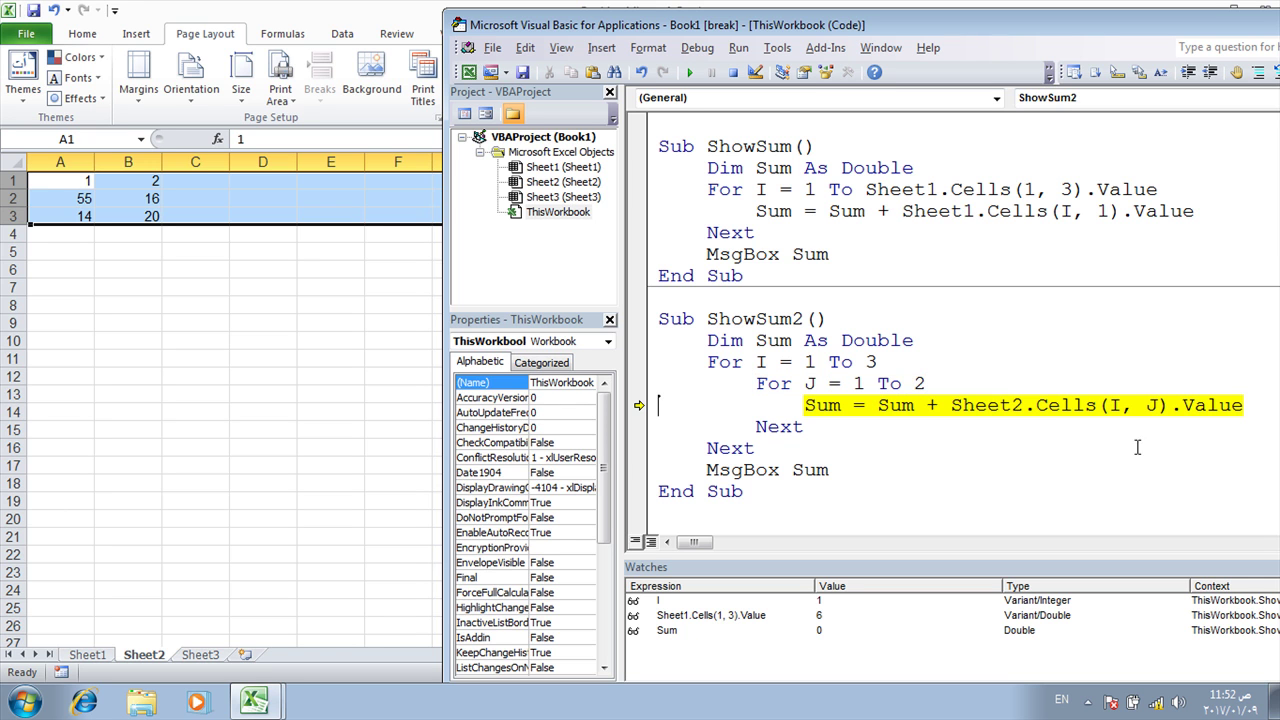
# Add a watch on the variable I from the Sum line.
pyautogui.moveTo(1052, 404)
pyautogui.moveTo(1120, 404)
pyautogui.doubleClick(1115, 405)
pyautogui.rightClick(1115, 408)
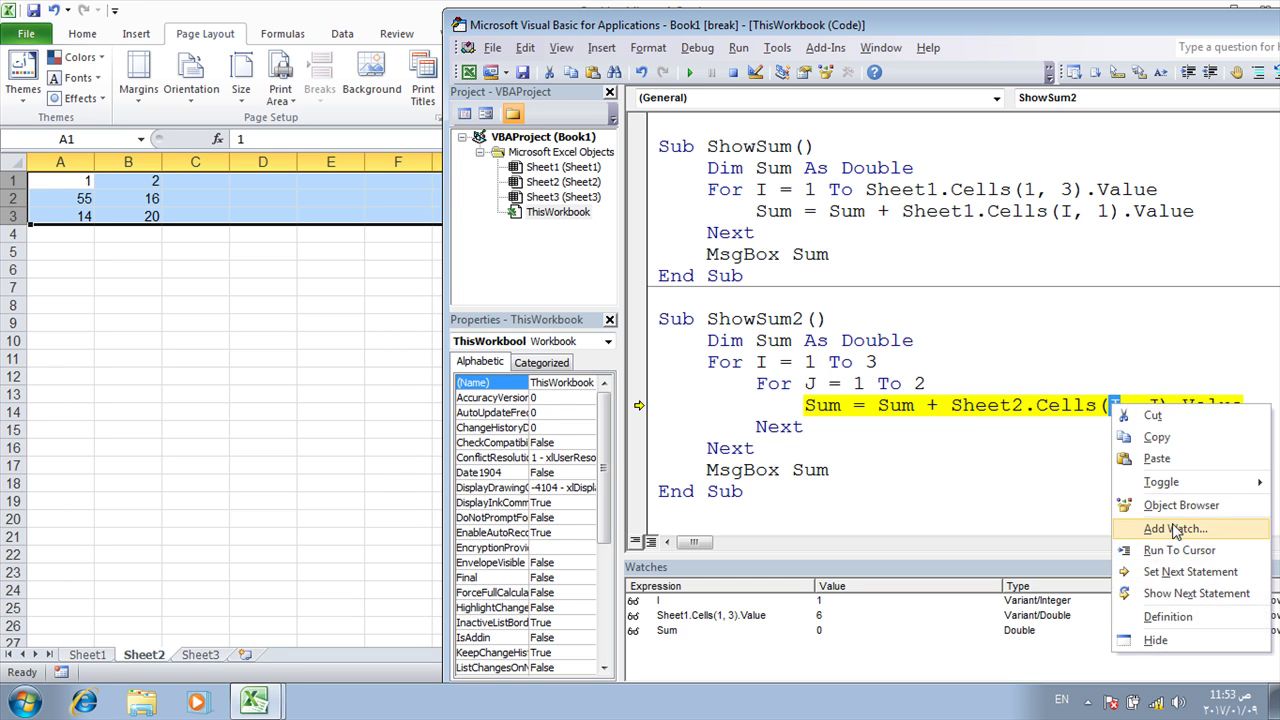
pyautogui.click(1165, 530)
pyautogui.click(783, 185)
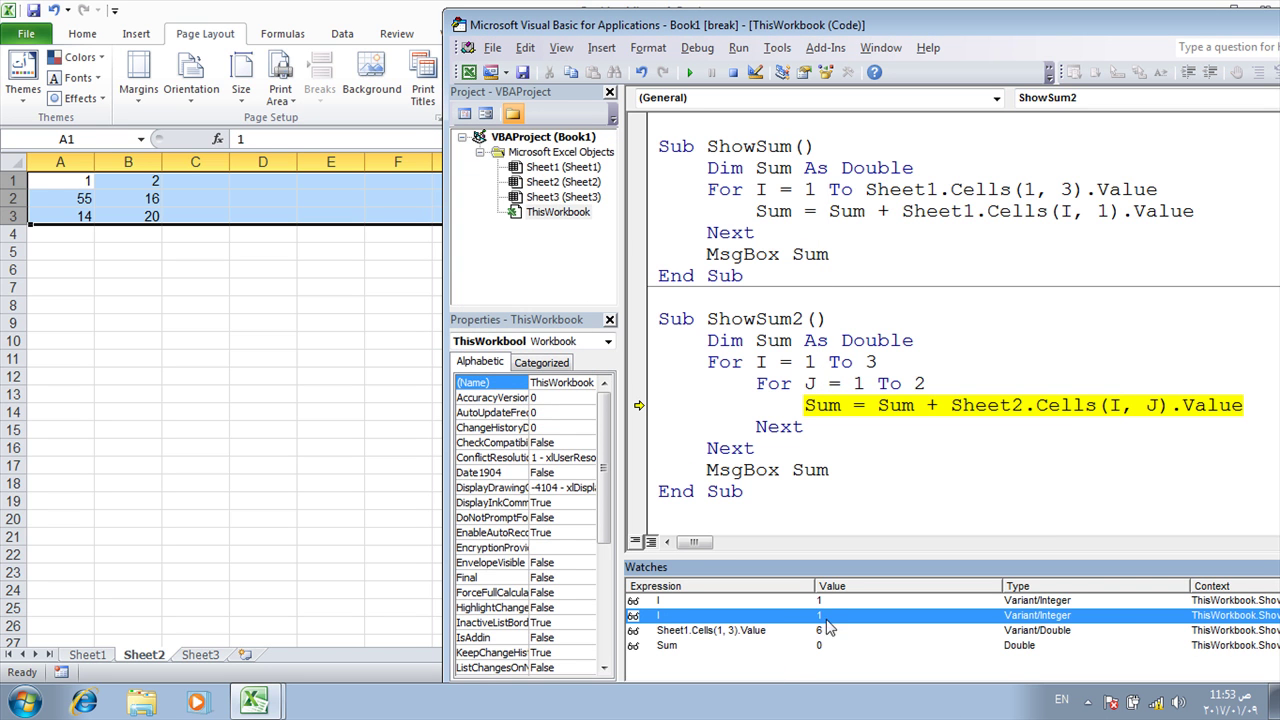
# Delete the old I, Sheet1.Cells(1, 3).Value and Sum watches, then maximize the editor.
pyautogui.click(672, 602)
pyautogui.press('Delete')
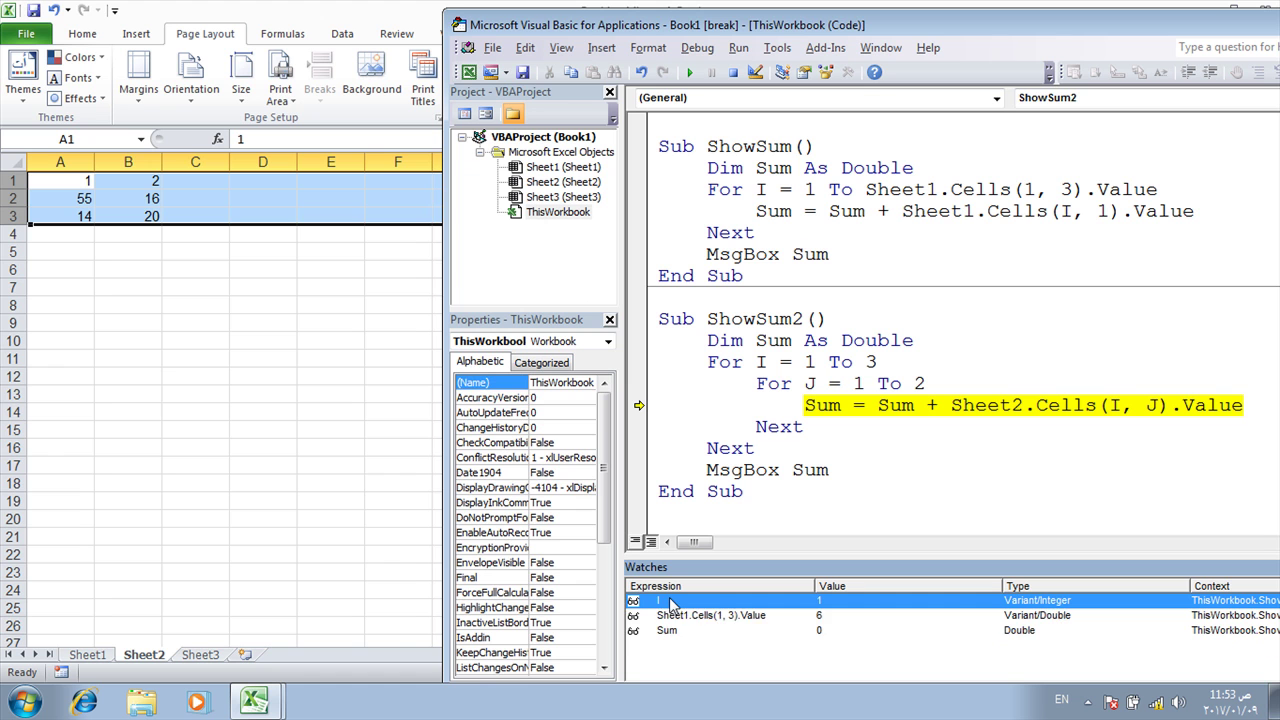
pyautogui.click(712, 615)
pyautogui.press('Delete')
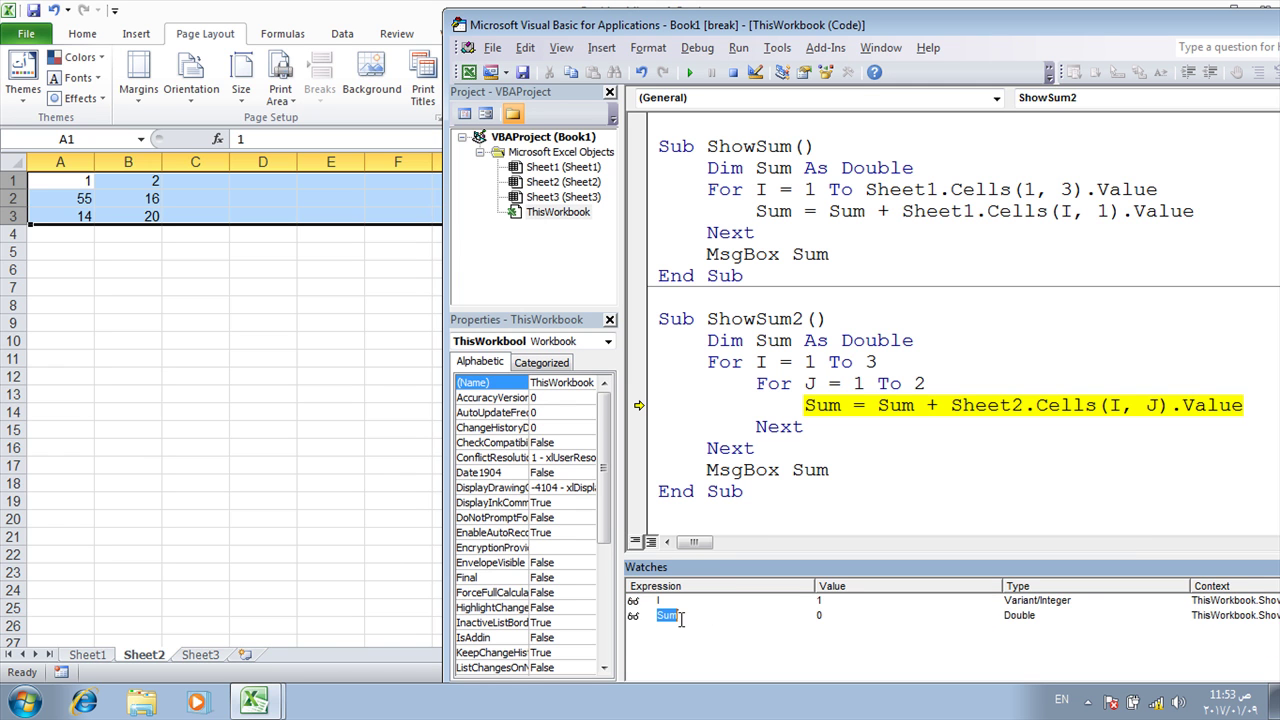
pyautogui.press('Delete')
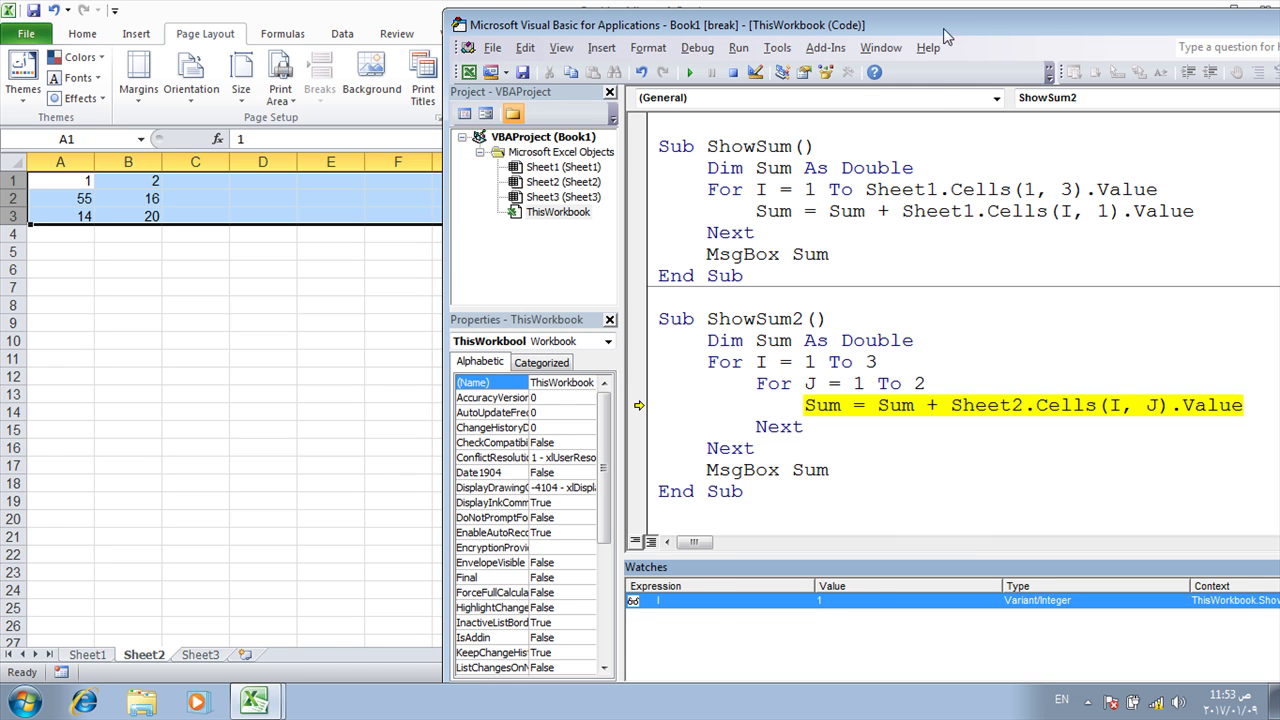
pyautogui.doubleClick(943, 29)
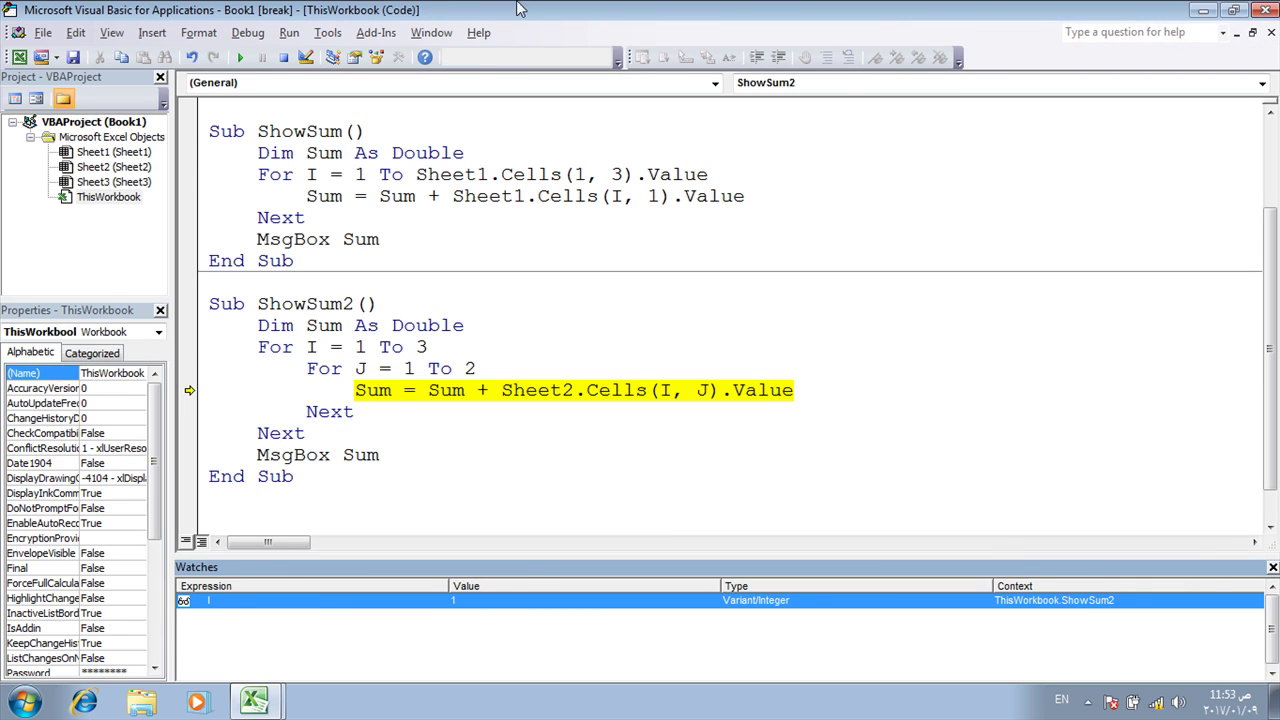
# Restore the editor window and add a watch on J from the Sum line.
pyautogui.doubleClick(520, 12)
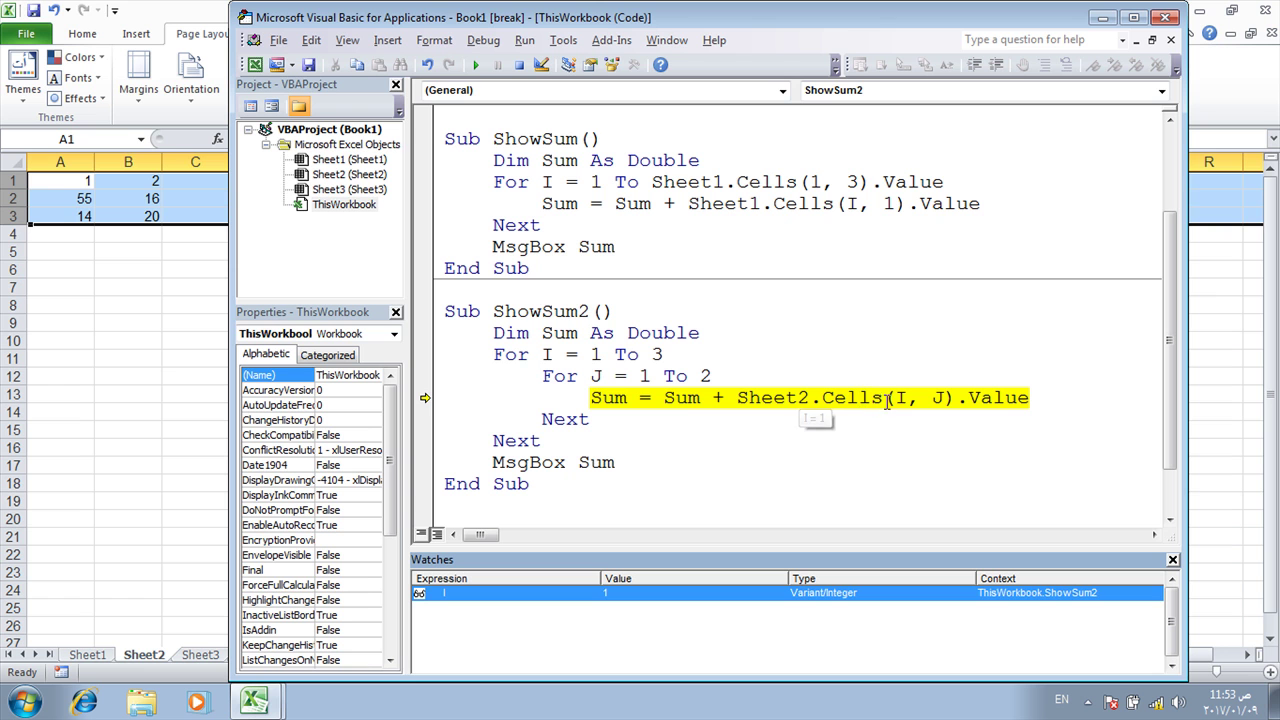
pyautogui.doubleClick(940, 399)
pyautogui.rightClick(940, 400)
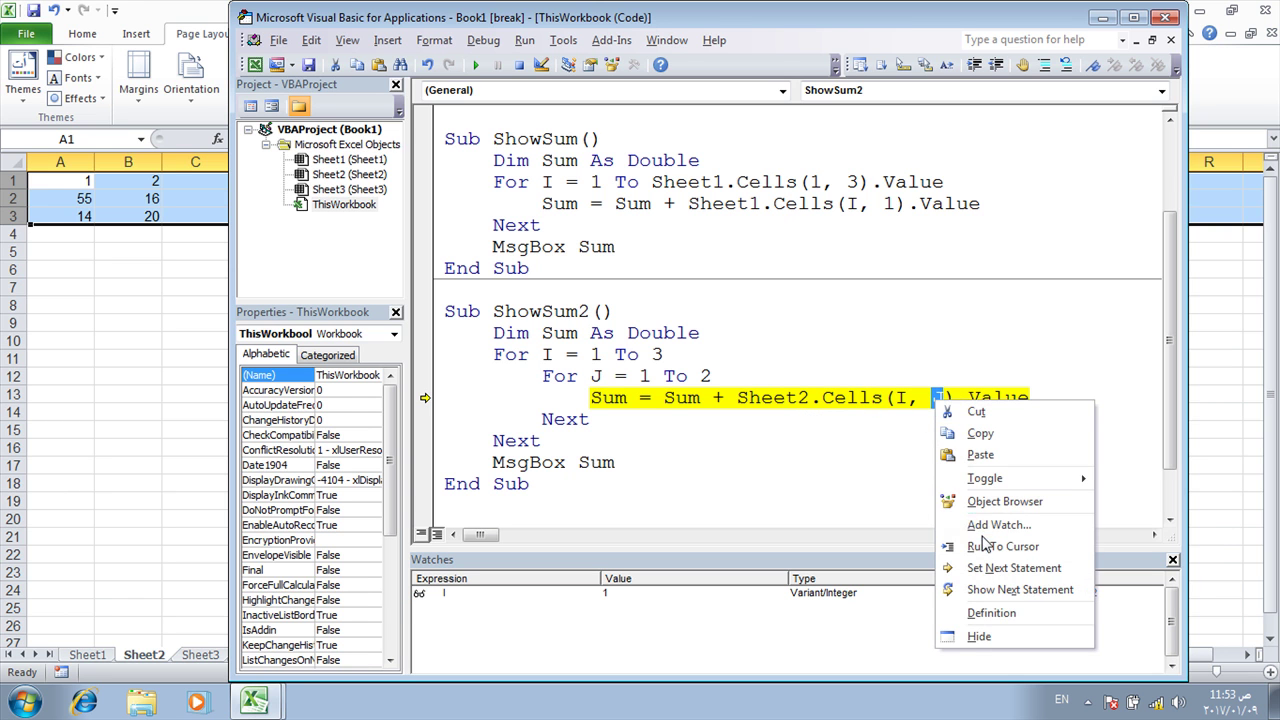
pyautogui.click(980, 525)
pyautogui.click(768, 209)
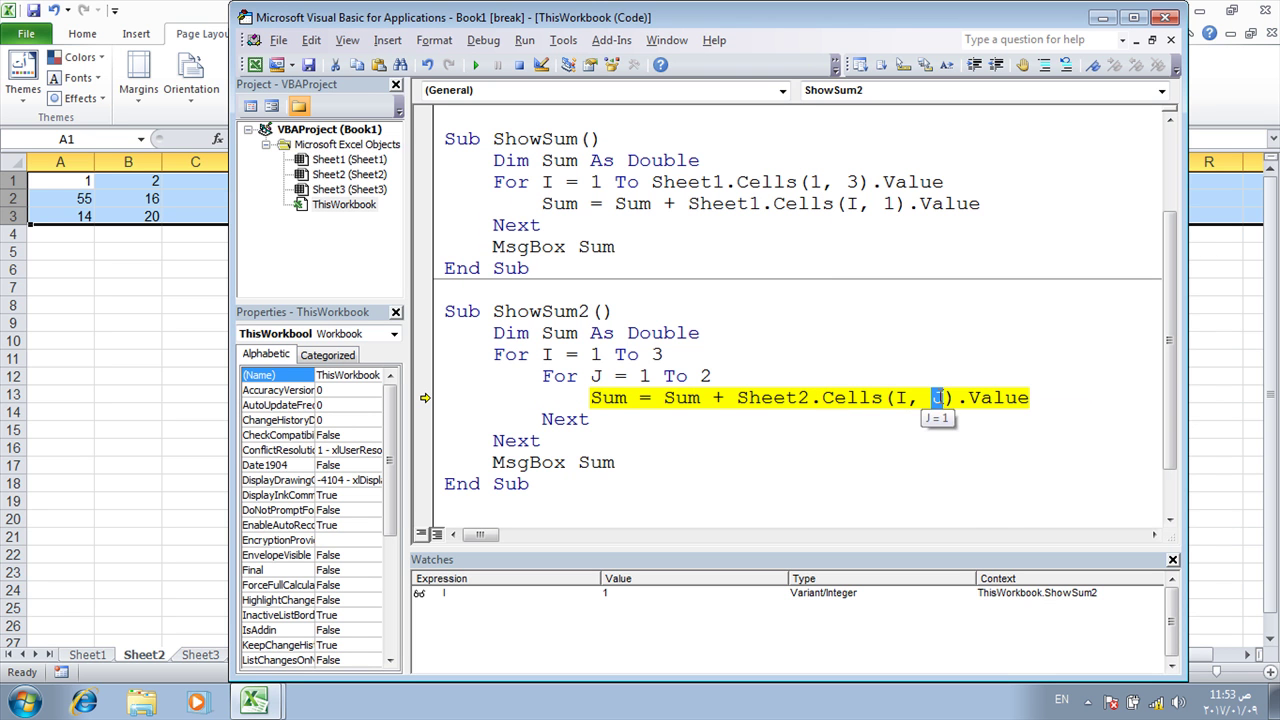
pyautogui.rightClick(940, 400)
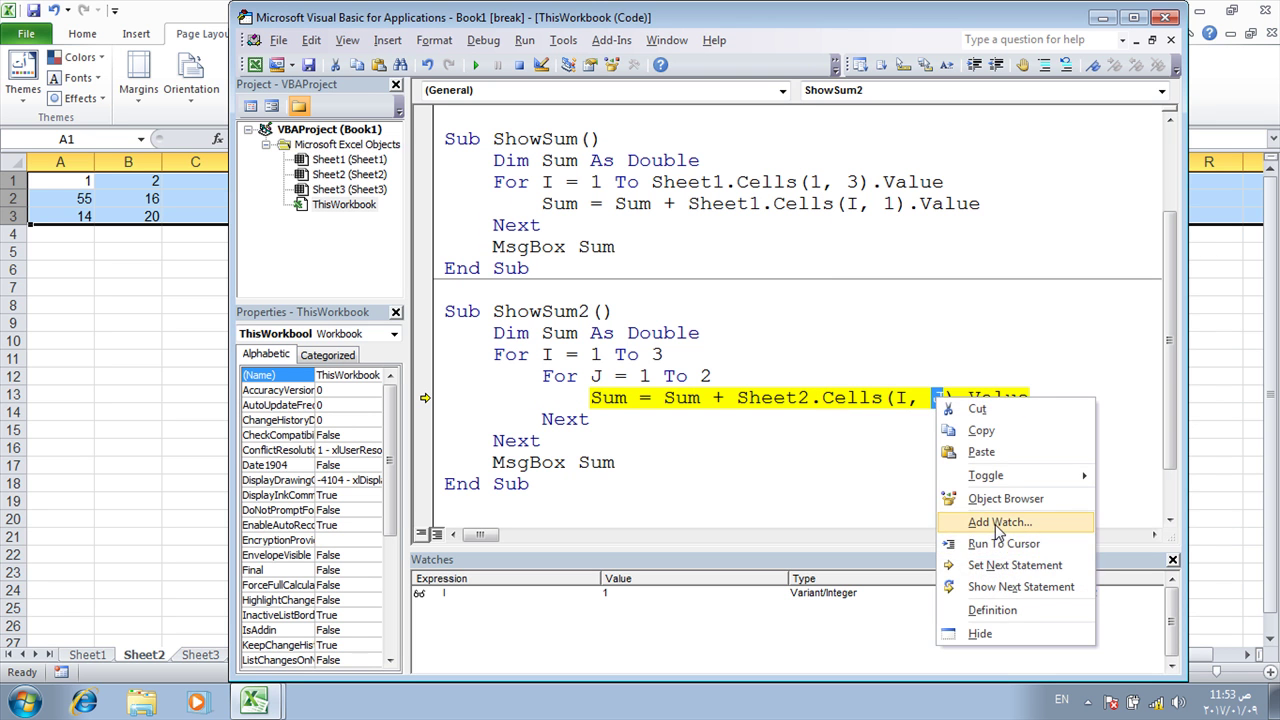
pyautogui.click(997, 522)
pyautogui.click(768, 190)
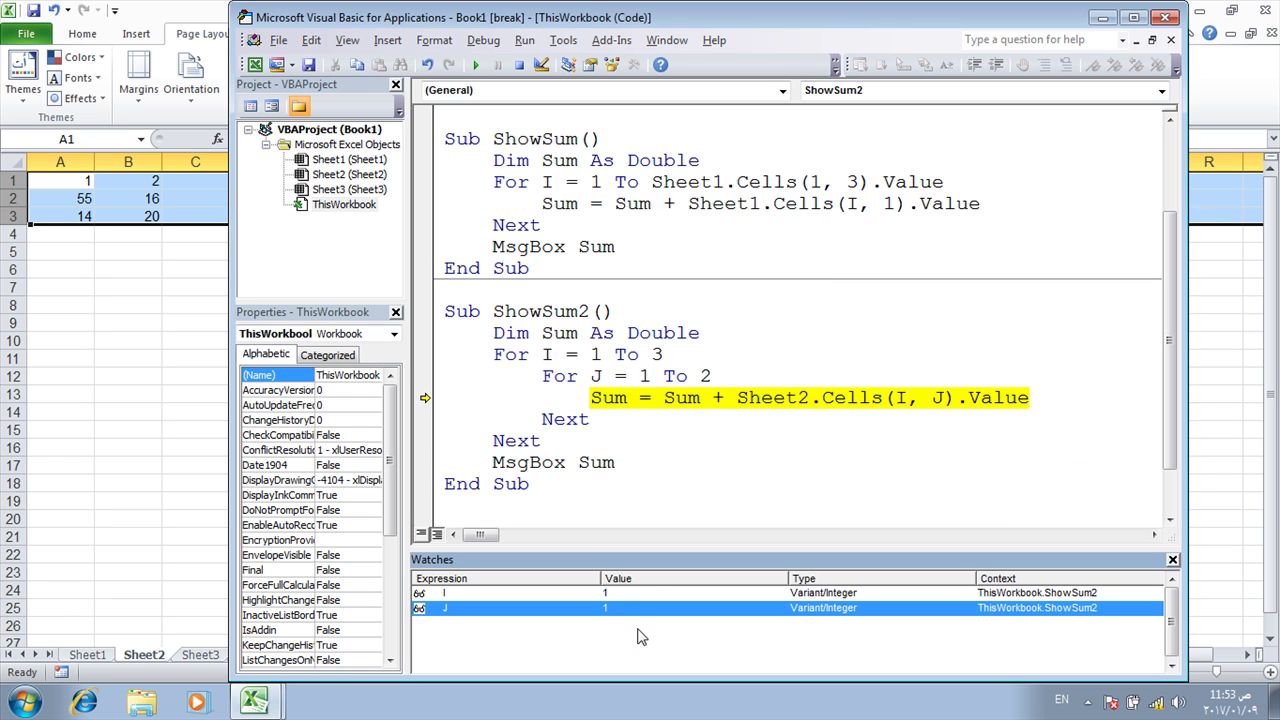
# Step the inner J loop through Next and back until J is 2 and Sum is 3.
pyautogui.moveTo(800, 397)
pyautogui.moveTo(937, 402)
pyautogui.press('F8')
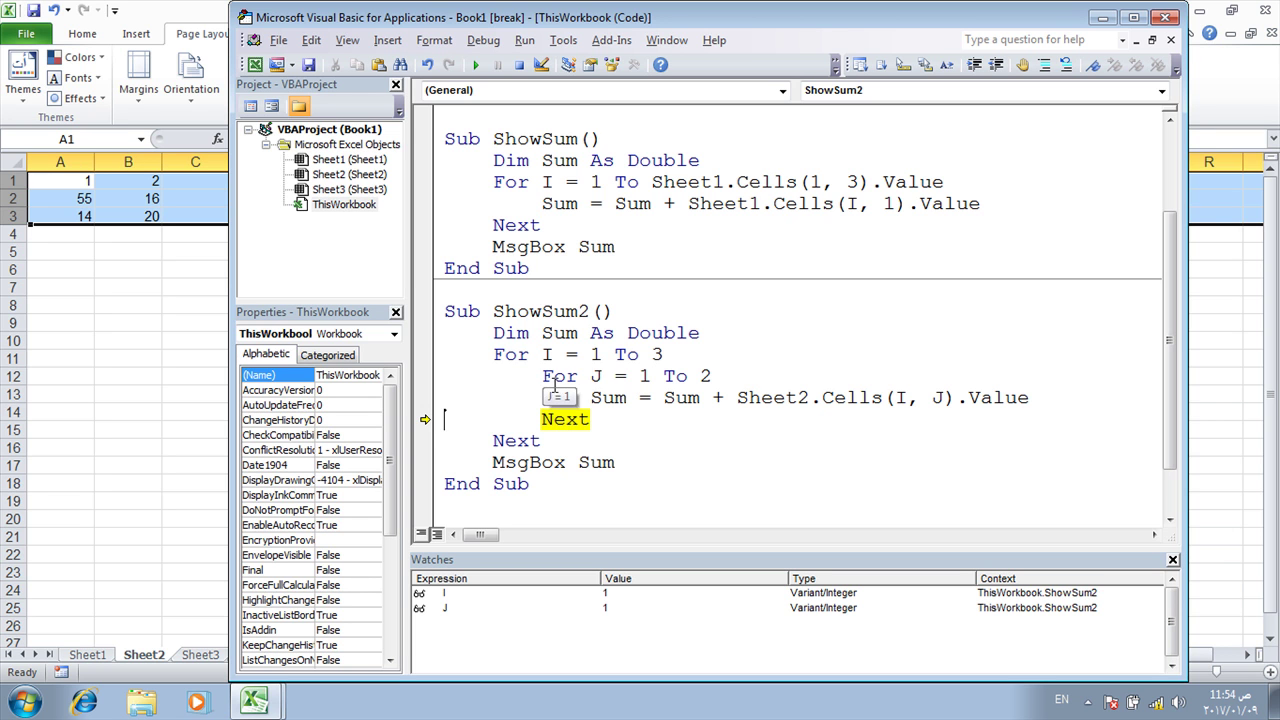
pyautogui.moveTo(545, 376); pyautogui.dragTo(613, 381)
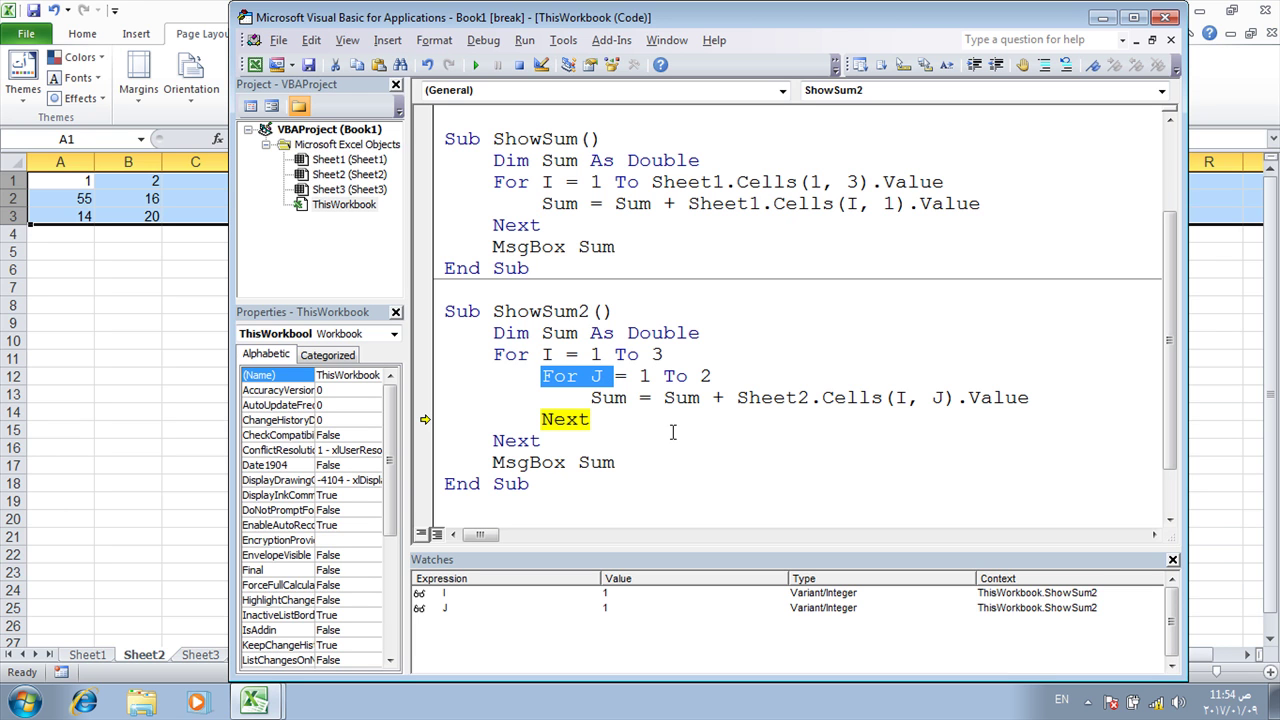
pyautogui.press('F8')
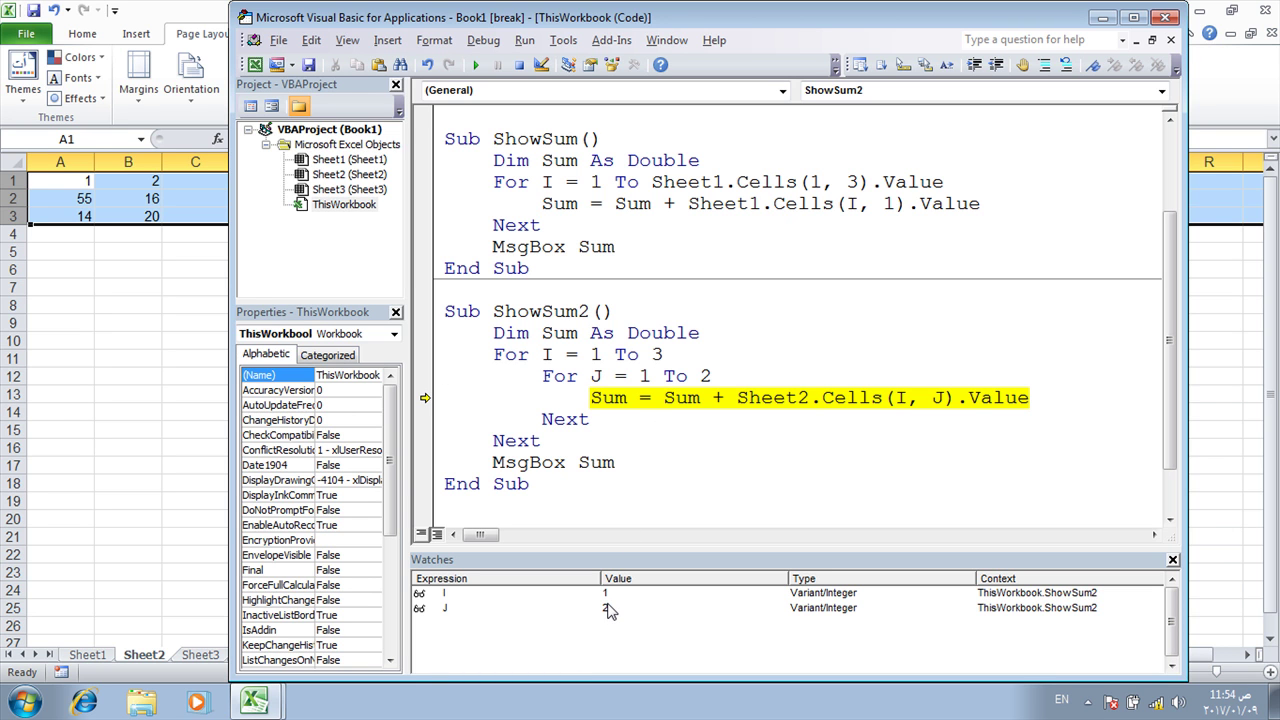
pyautogui.moveTo(594, 367)
pyautogui.press('Home')
pyautogui.moveTo(682, 400)
pyautogui.moveTo(940, 398)
pyautogui.doubleClick(903, 398)
pyautogui.press('F8')
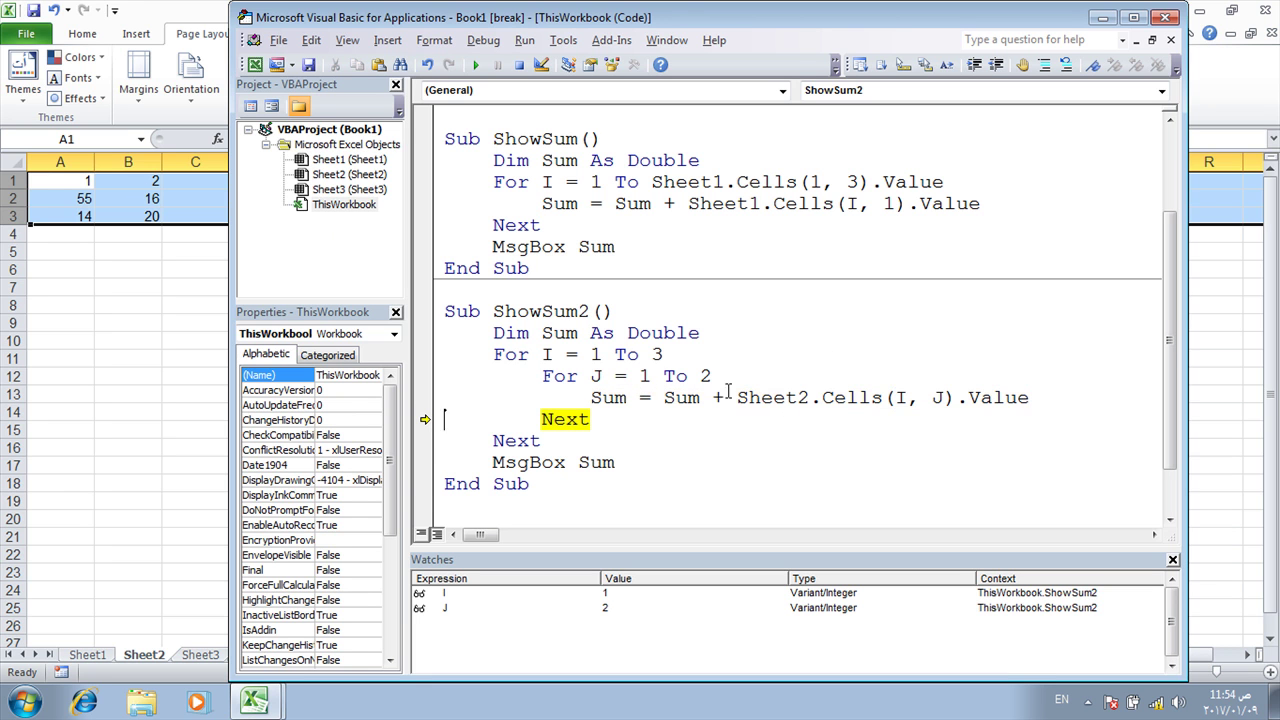
pyautogui.moveTo(622, 398)
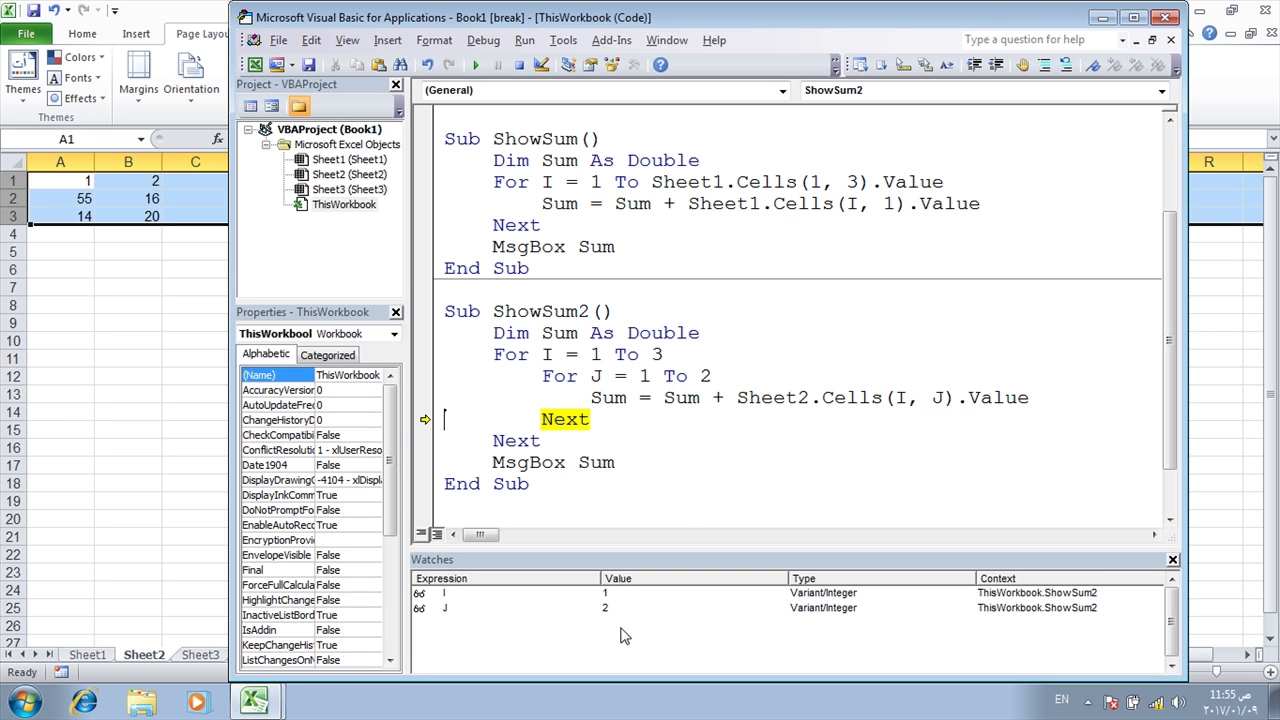
# Step through ShowSum2's outer and inner loops with F8 down to the Sum accumulation line.
pyautogui.press('F8')
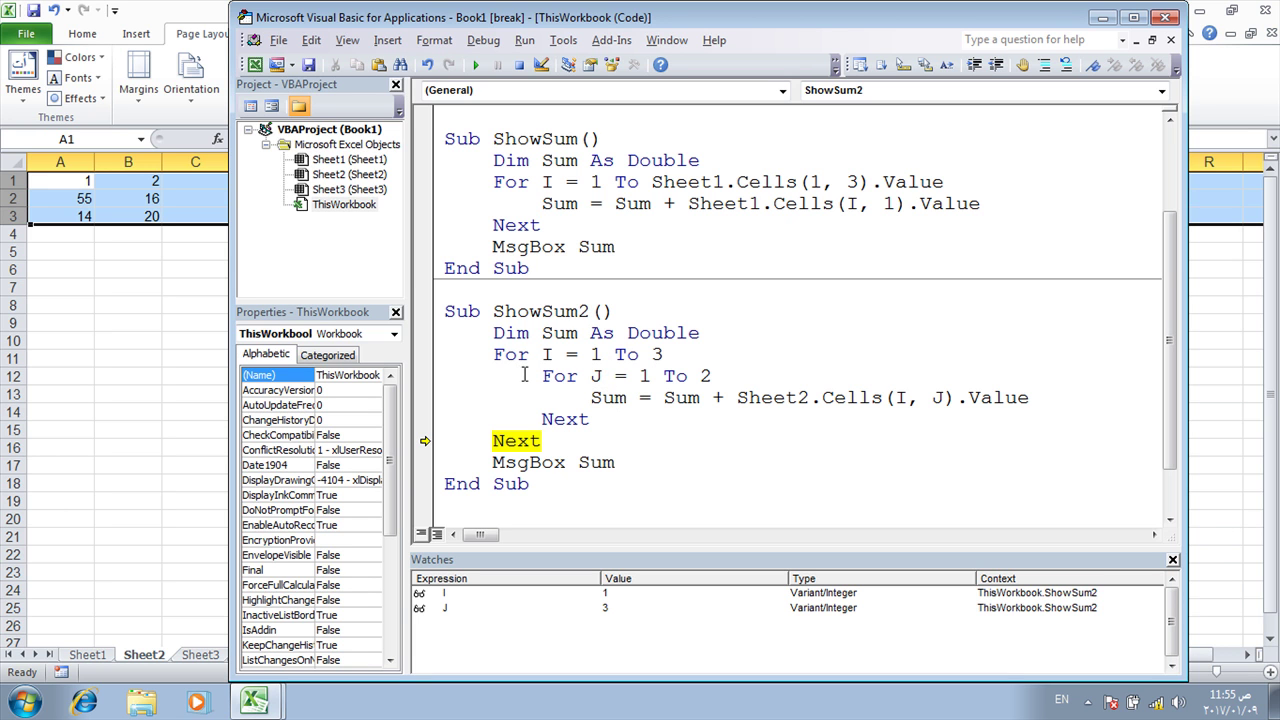
pyautogui.moveTo(525, 445)
pyautogui.press('F8')
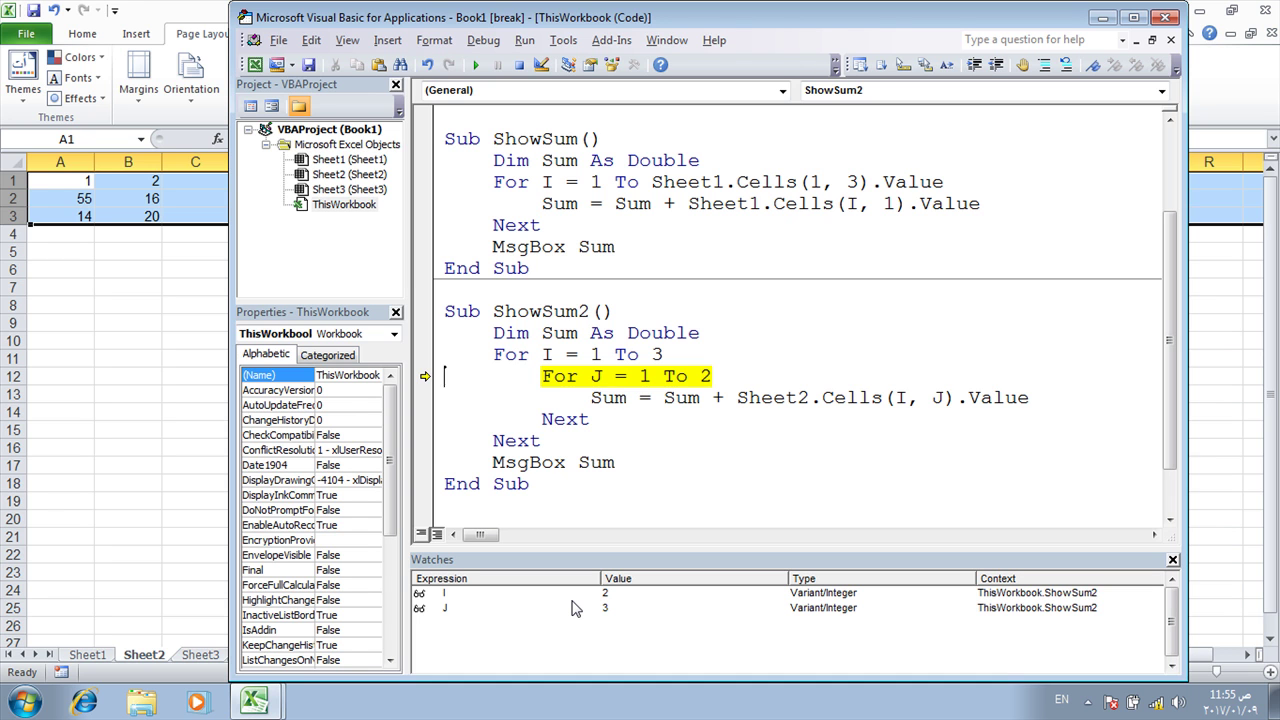
pyautogui.press('F8')
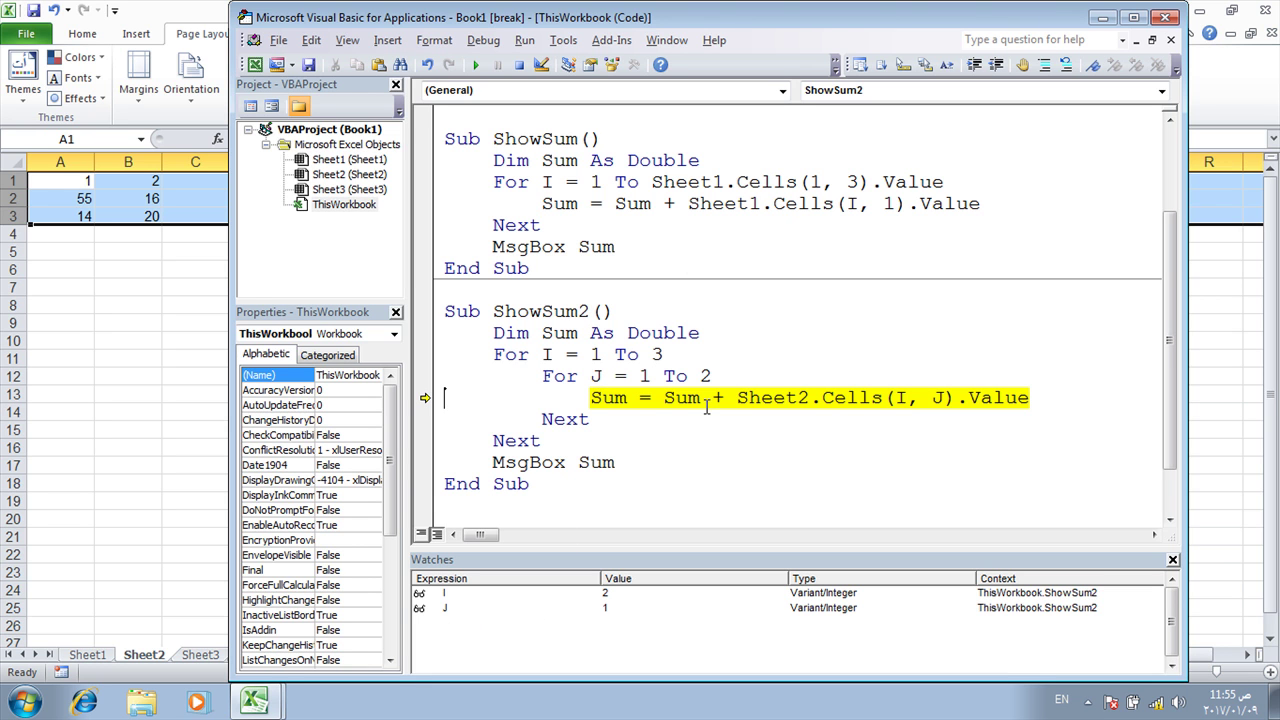
pyautogui.moveTo(694, 399)
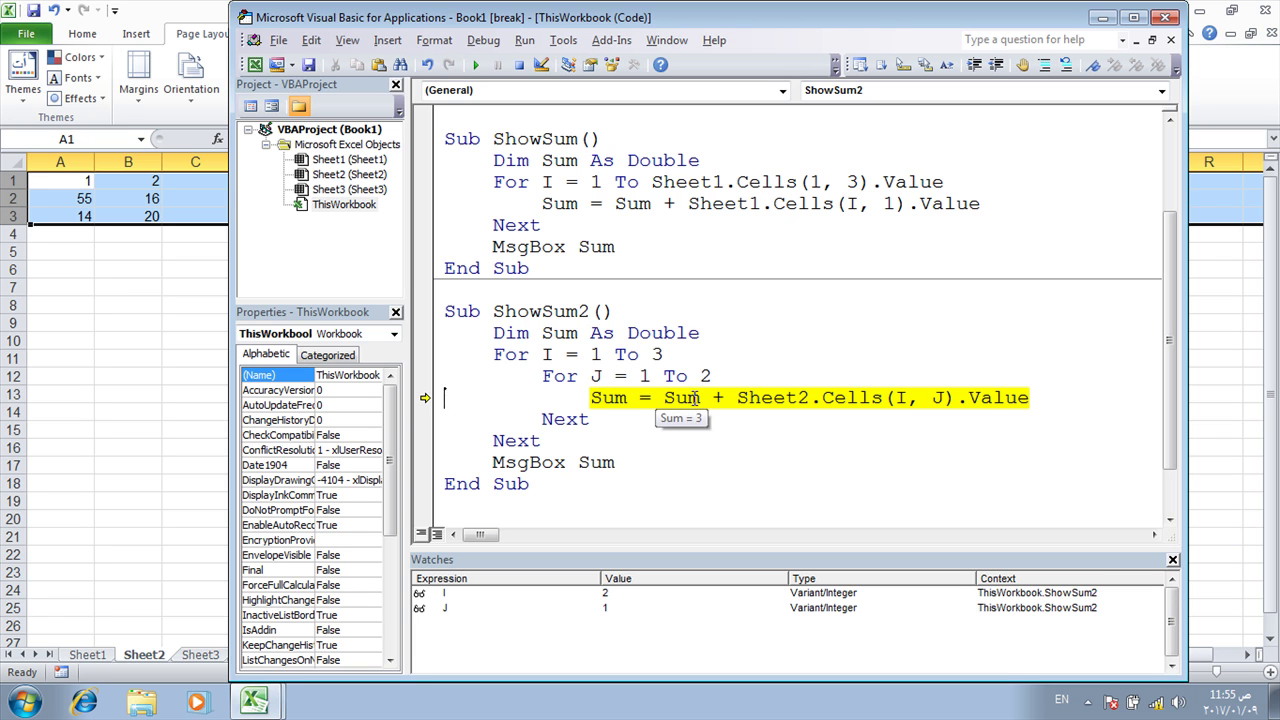
pyautogui.moveTo(901, 399)
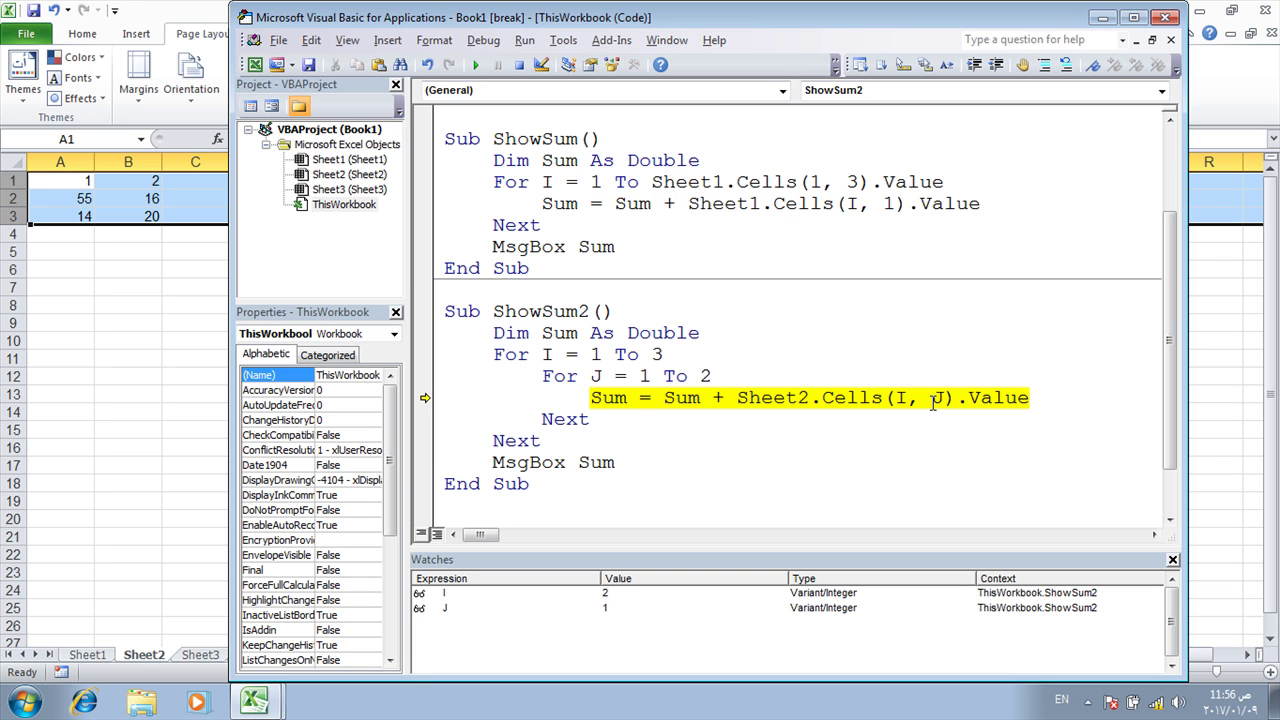
# Toggle a breakpoint on the Sum line, remove it, and resume the macro to completion.
pyautogui.press('F9')
pyautogui.press('F9')
pyautogui.click(427, 398)
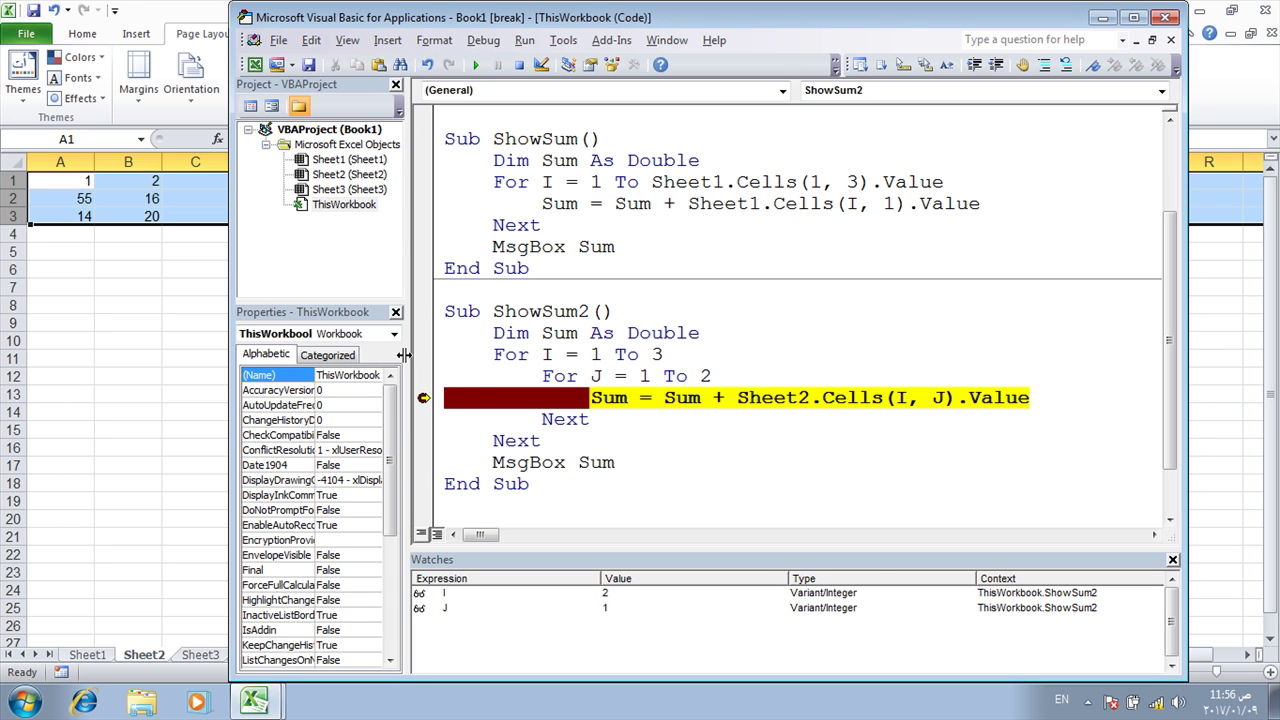
pyautogui.click(420, 398)
pyautogui.click(425, 398)
pyautogui.click(425, 398)
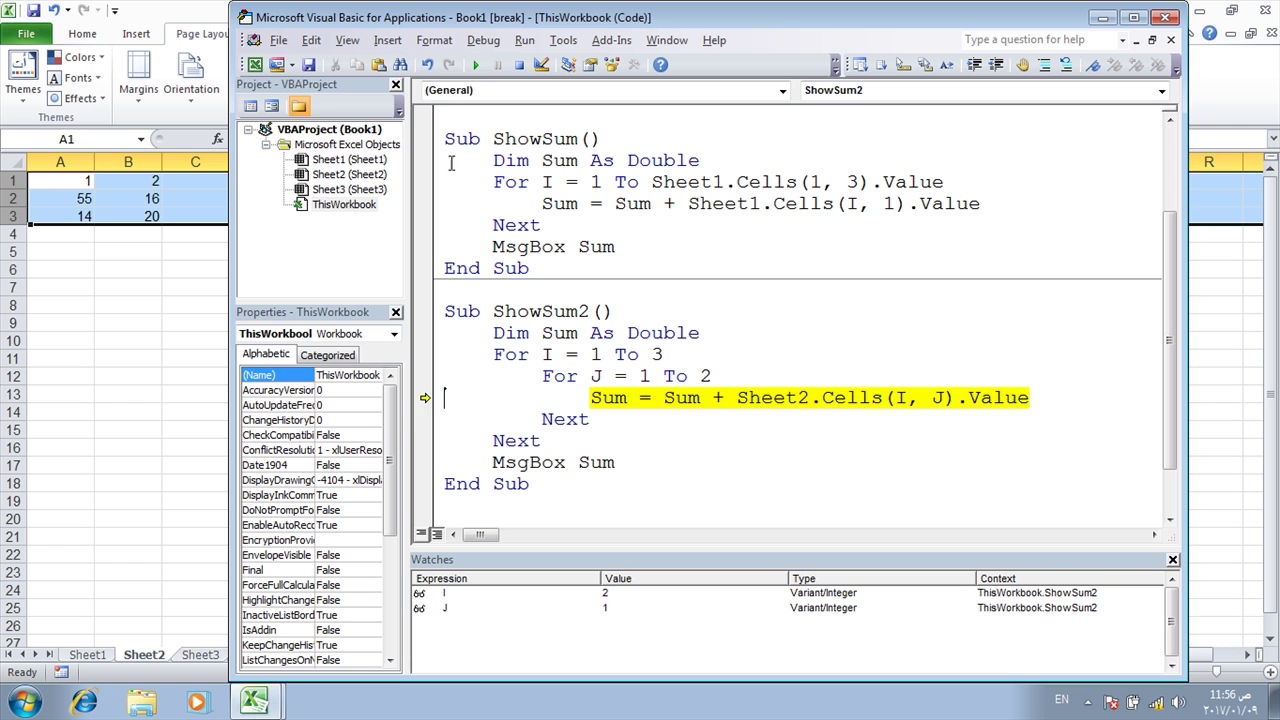
pyautogui.click(476, 64)
# Dismiss the 106 total, show the worksheet, and walk the values from A1 across to B2.
pyautogui.click(632, 412)
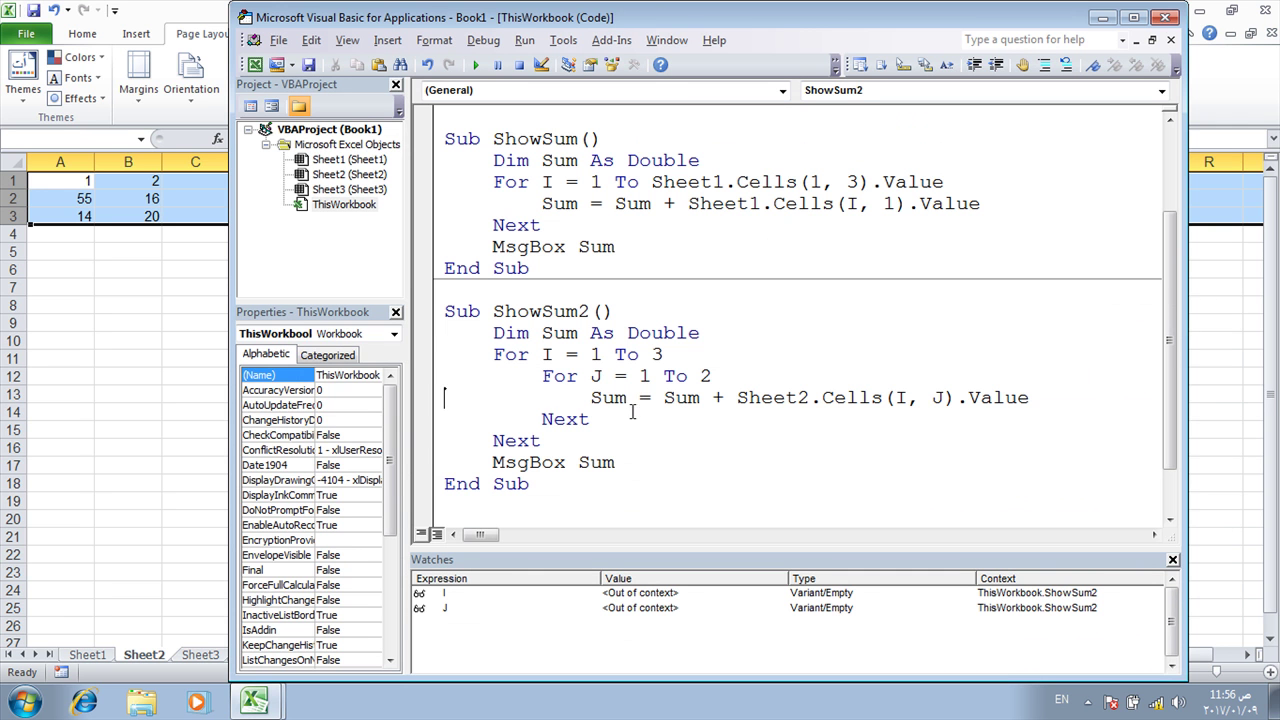
pyautogui.click(1102, 17)
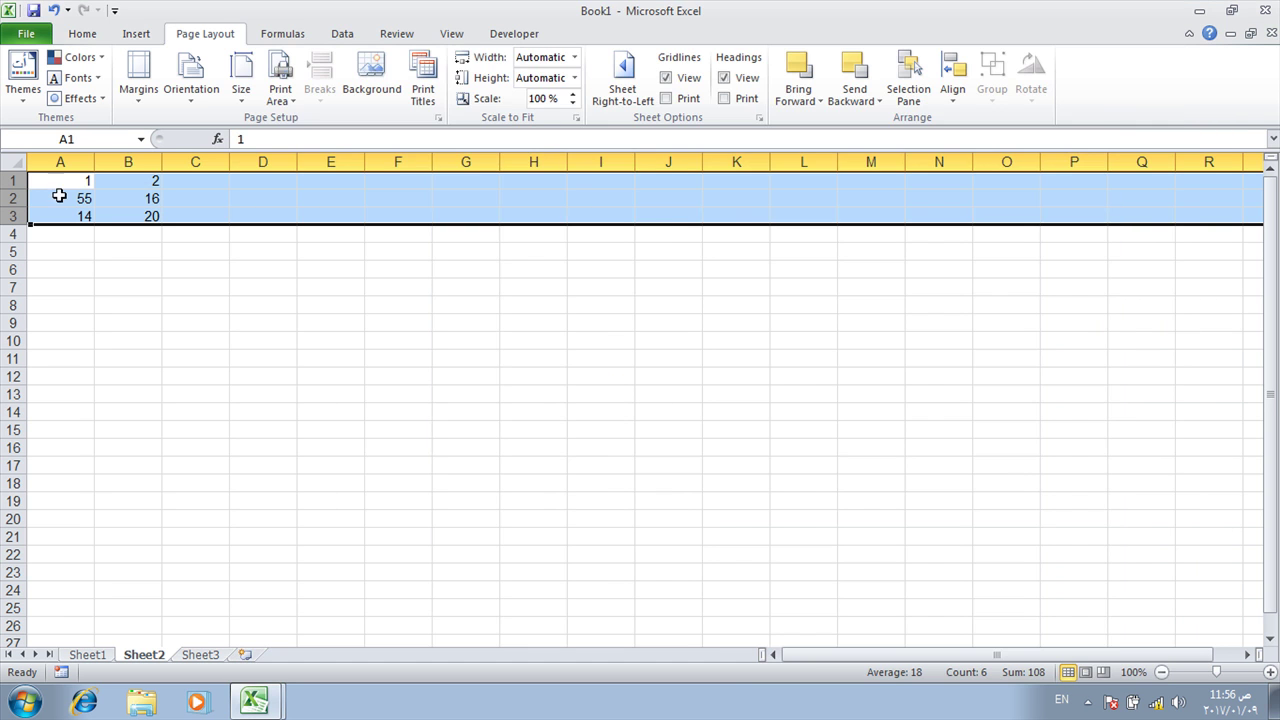
pyautogui.click(58, 183)
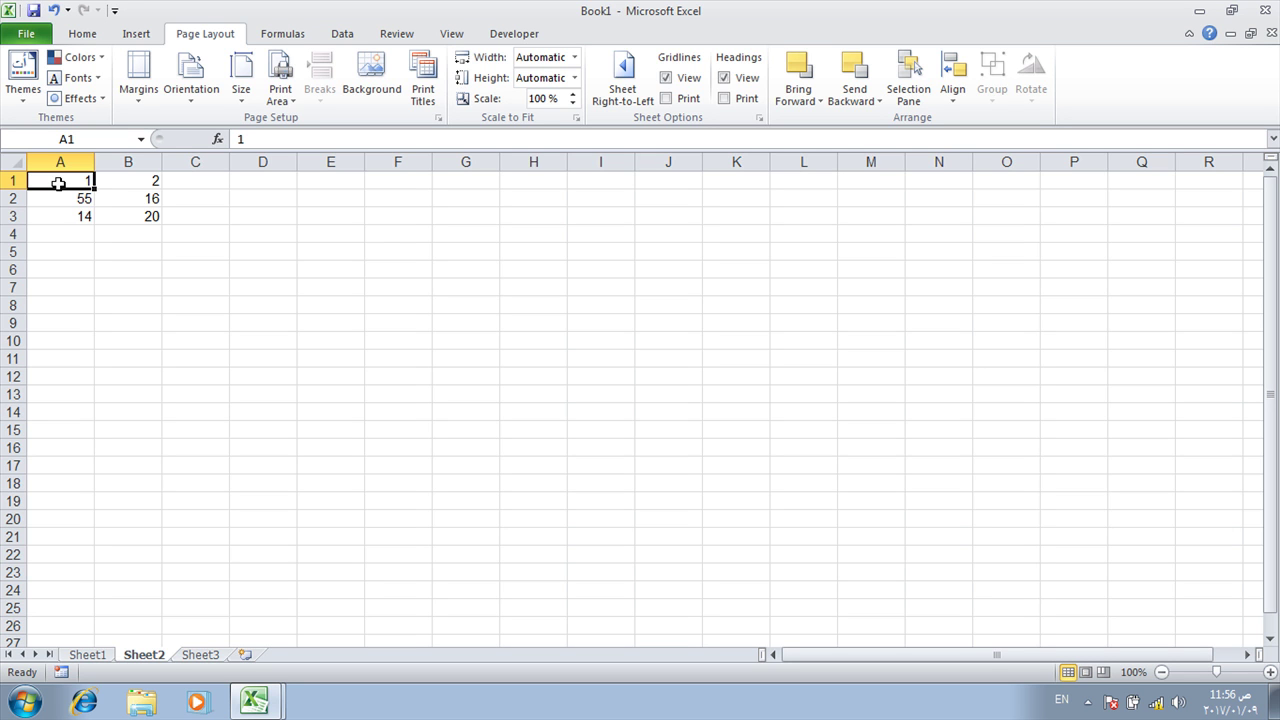
pyautogui.press('Right')
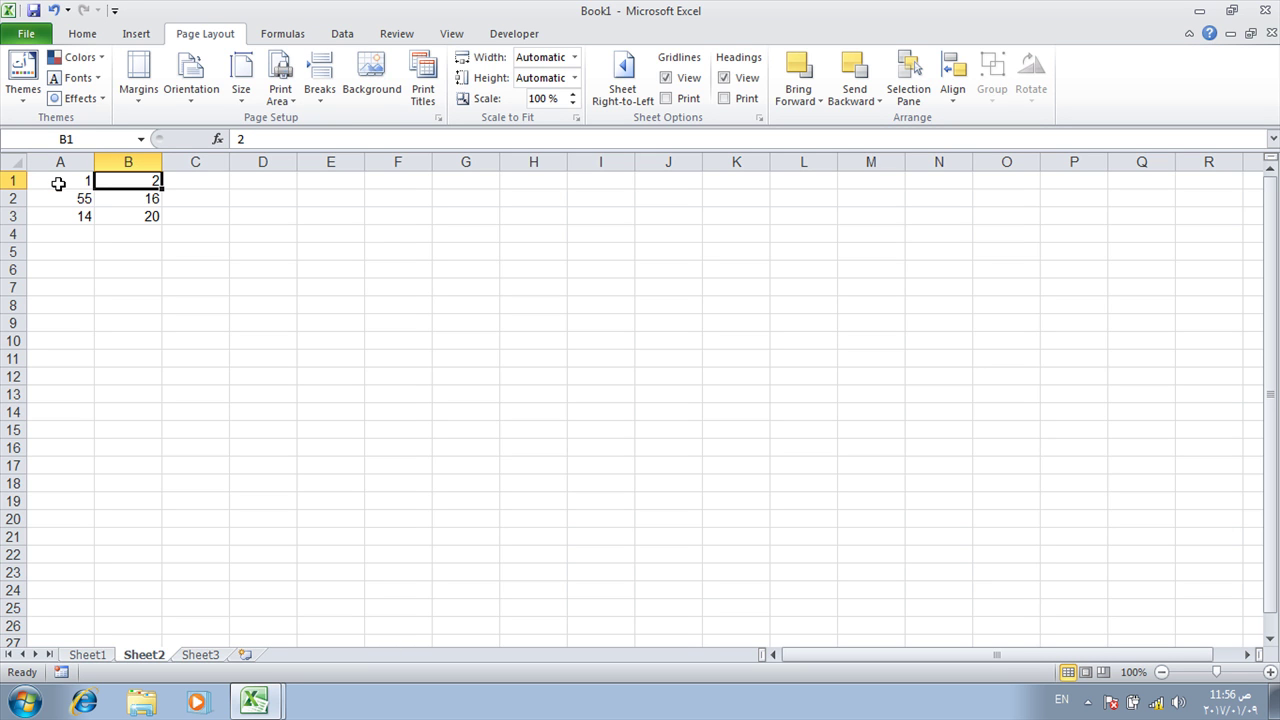
pyautogui.press('Right')
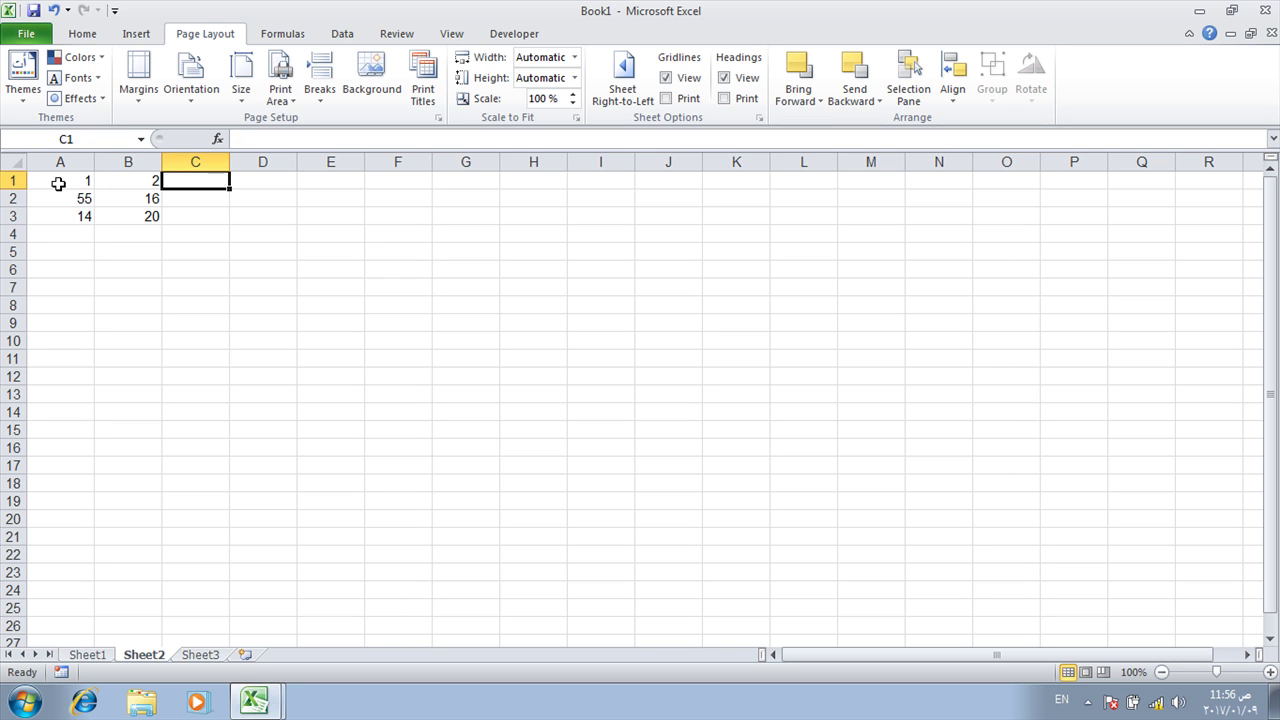
pyautogui.press('Down')
pyautogui.press('Left')
pyautogui.press('Left')
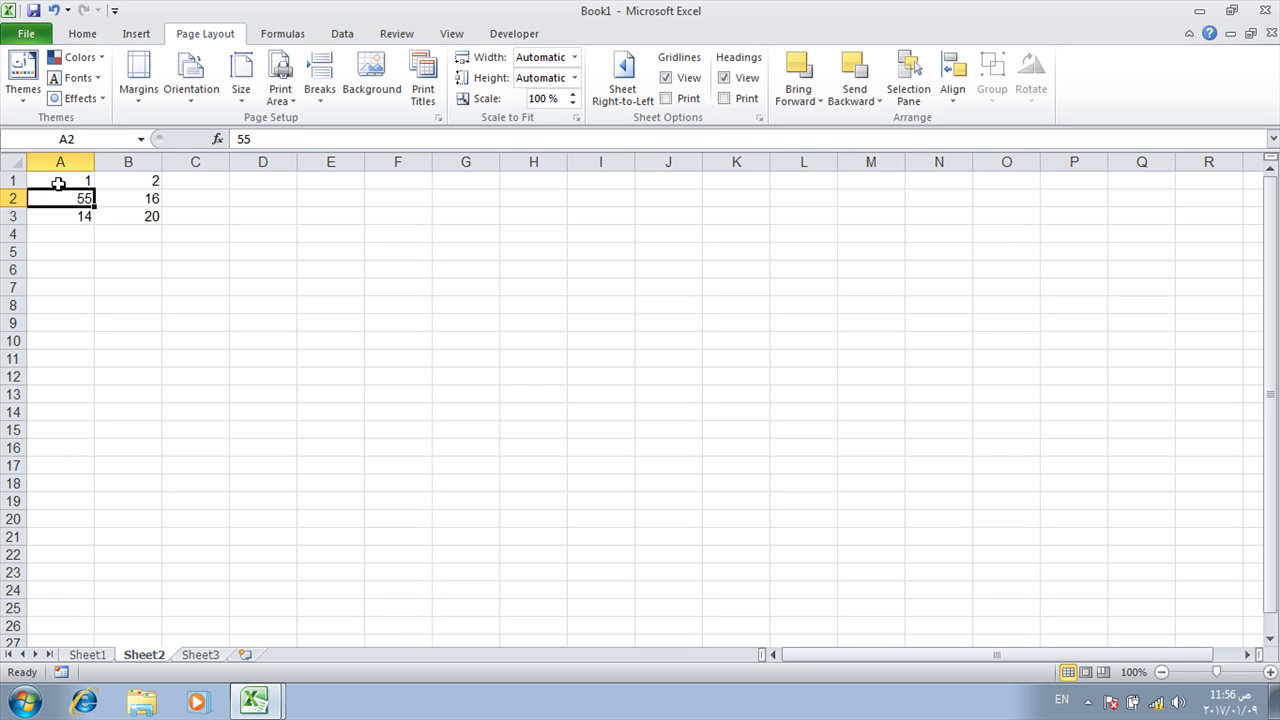
pyautogui.press('Right')
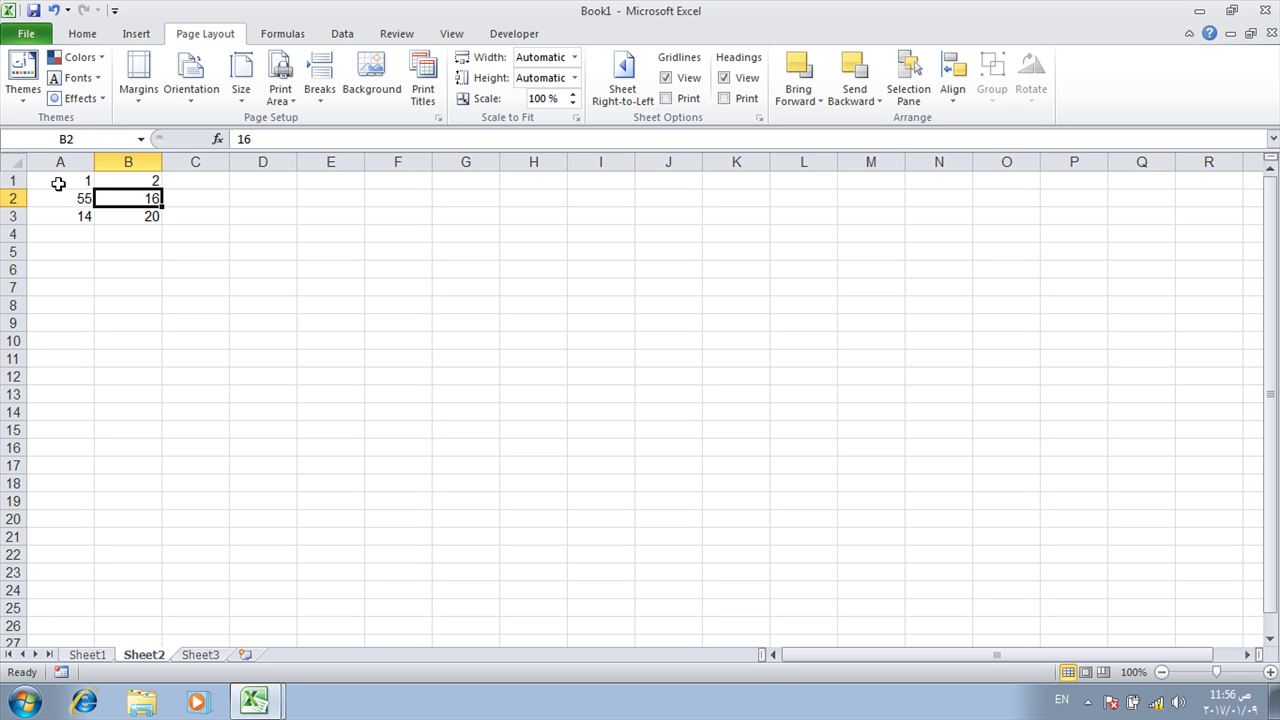
# Continue tracing through A3, B3 and C2 to C3, then switch back to the code editor.
pyautogui.press('Down')
pyautogui.press('Left')
pyautogui.press('Right')
pyautogui.press('Up')
pyautogui.press('Right')
pyautogui.press('Down')
pyautogui.press('Left')
pyautogui.press('Left')
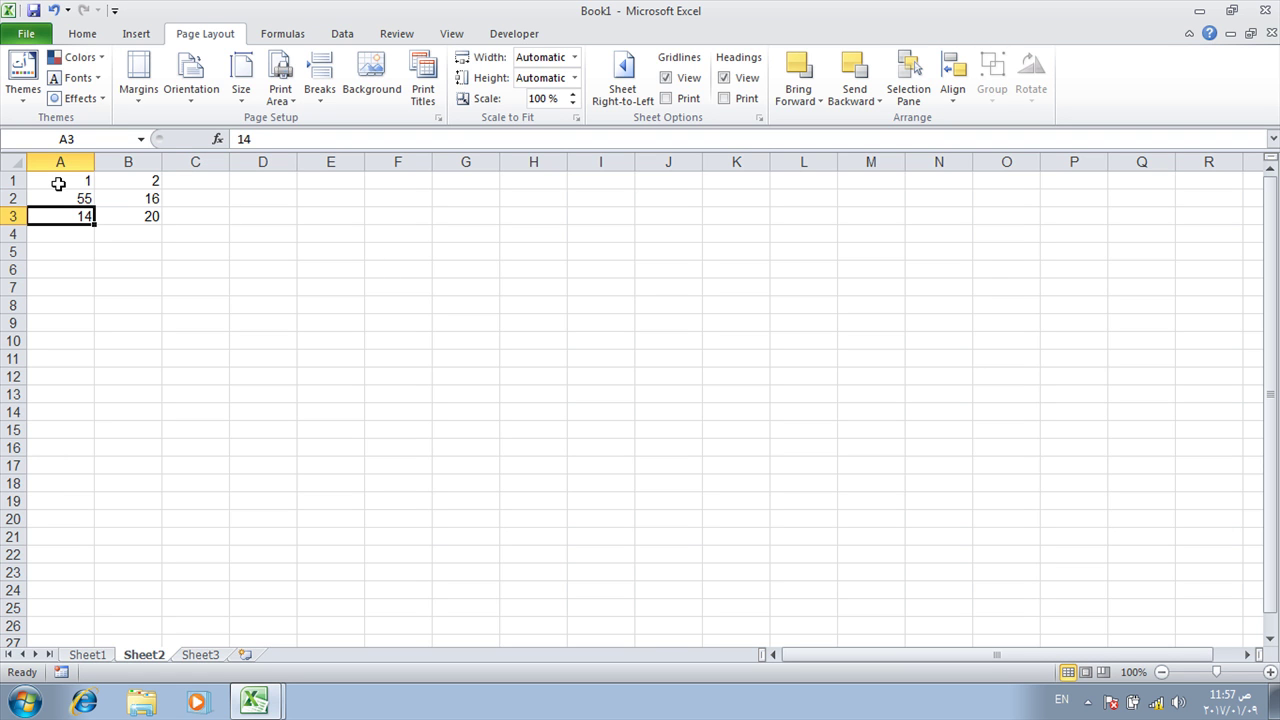
pyautogui.press('Right')
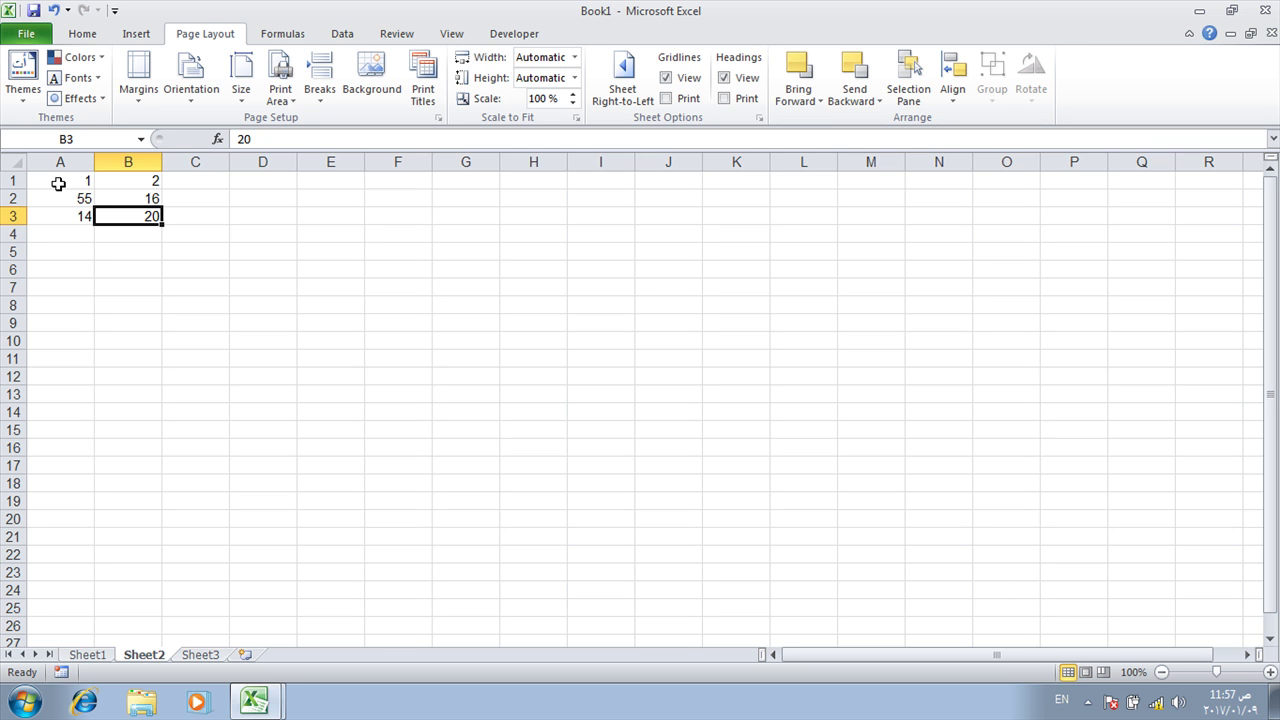
pyautogui.press('Right')
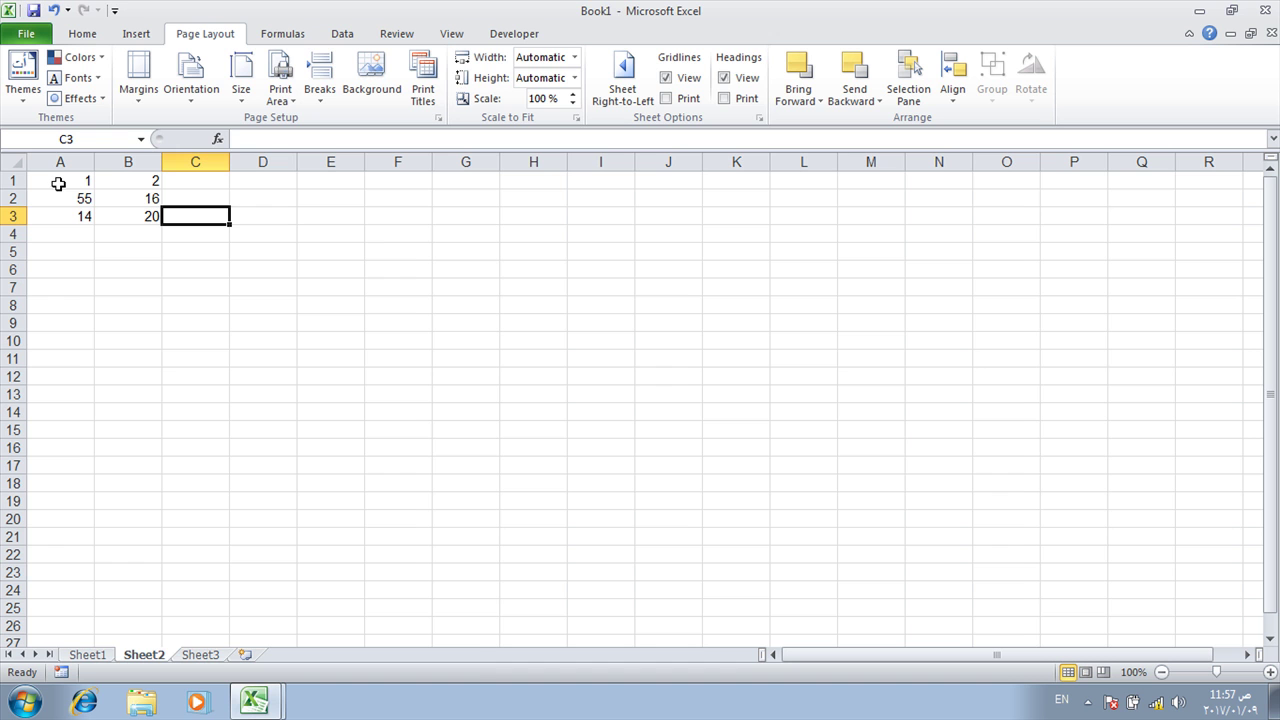
pyautogui.click(256, 702)
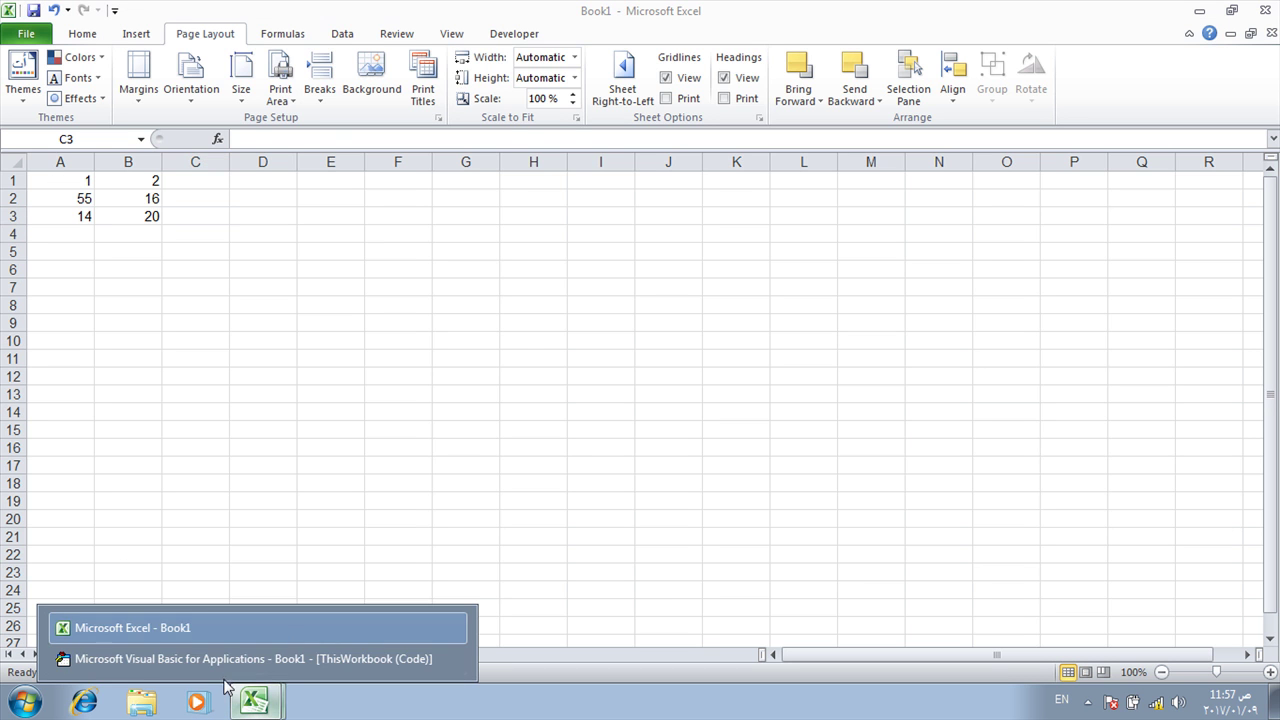
pyautogui.click(250, 659)
# Change the loop endings to Next J for the inner loop and Next I for the outer loop.
pyautogui.click(639, 419)
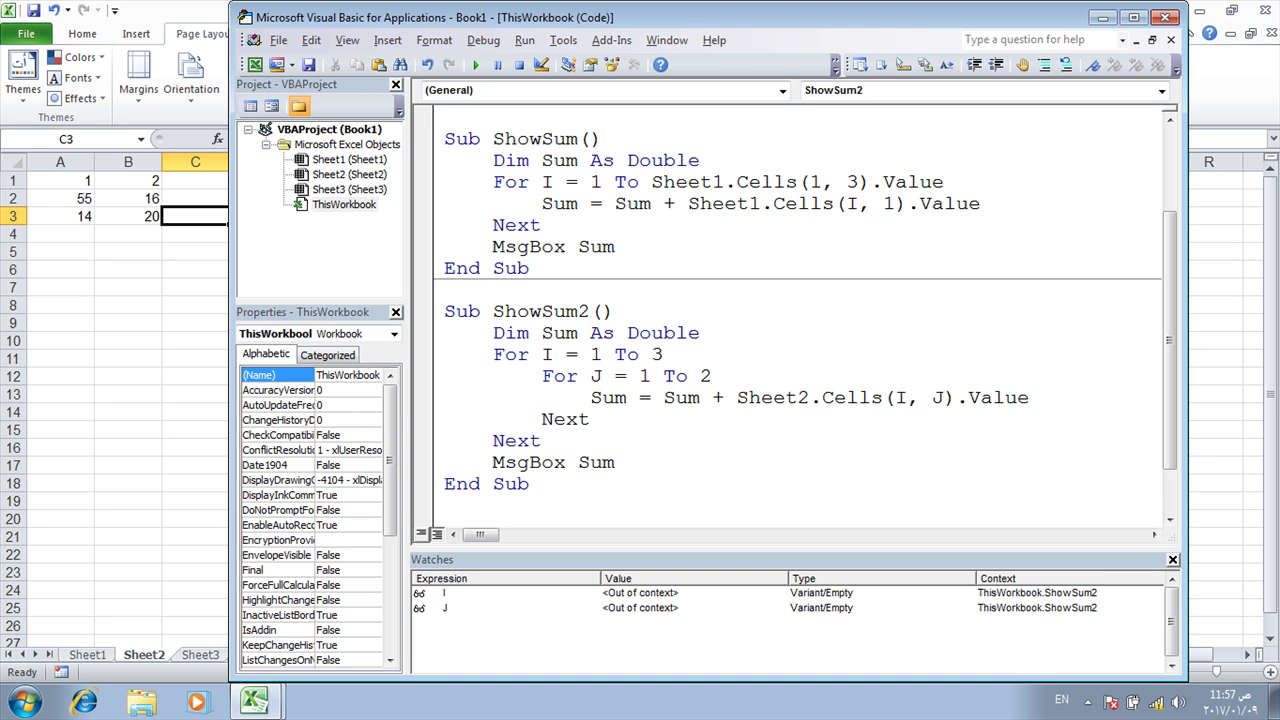
pyautogui.write('J')
pyautogui.click(542, 440)
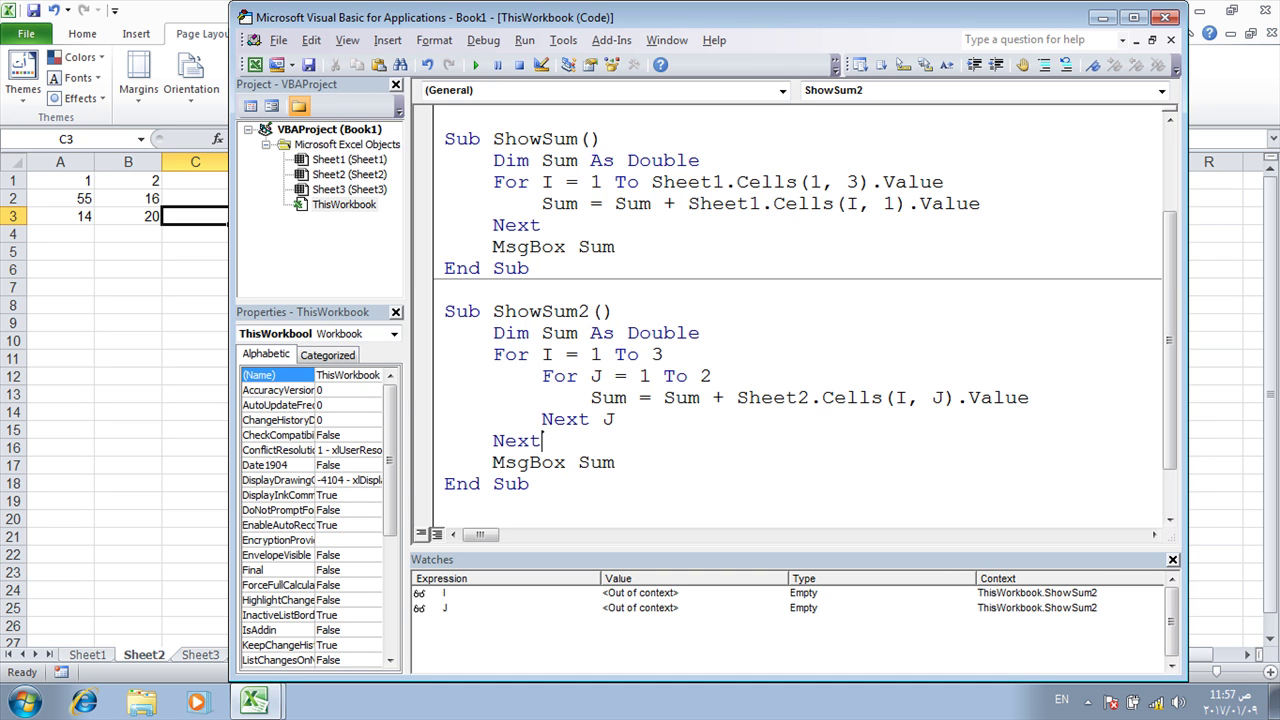
pyautogui.write('I')
# Review the inner J and outer I loop blocks, then move the editor aside and select cell D1.
pyautogui.click(505, 398)
pyautogui.moveTo(543, 376); pyautogui.dragTo(630, 428)
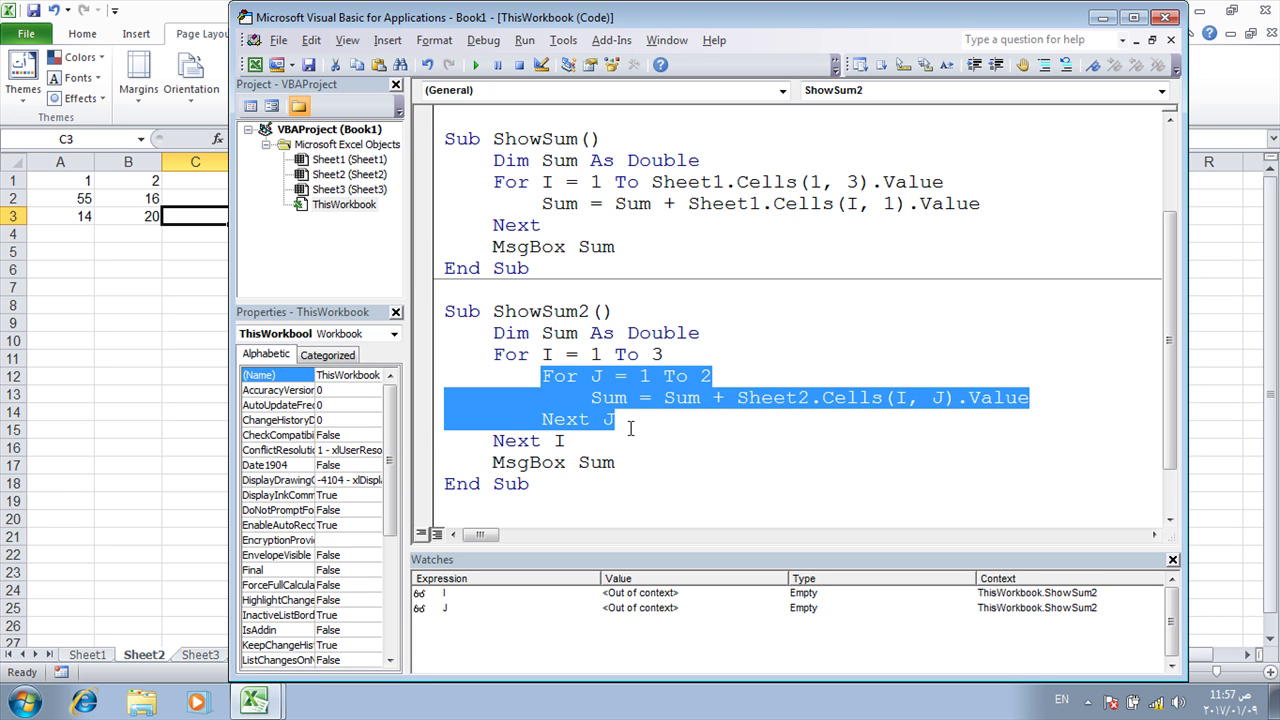
pyautogui.click(570, 441)
pyautogui.moveTo(572, 441); pyautogui.dragTo(458, 362)
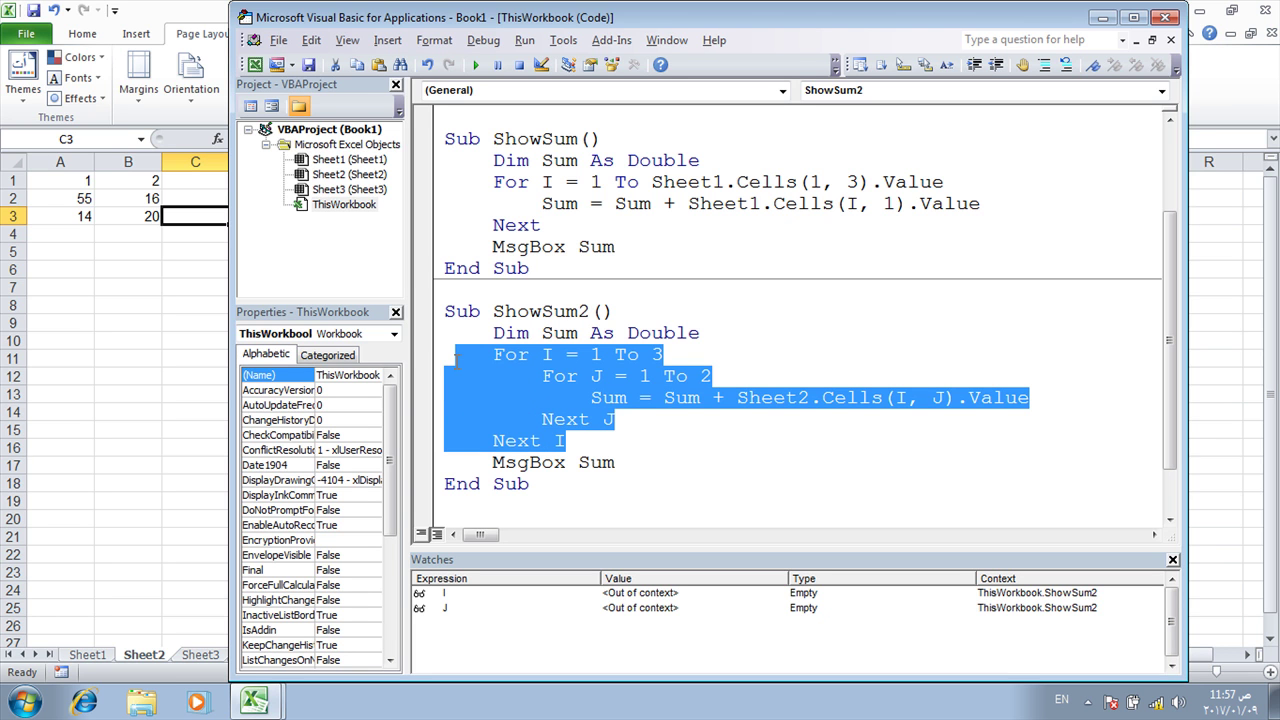
pyautogui.click(542, 420)
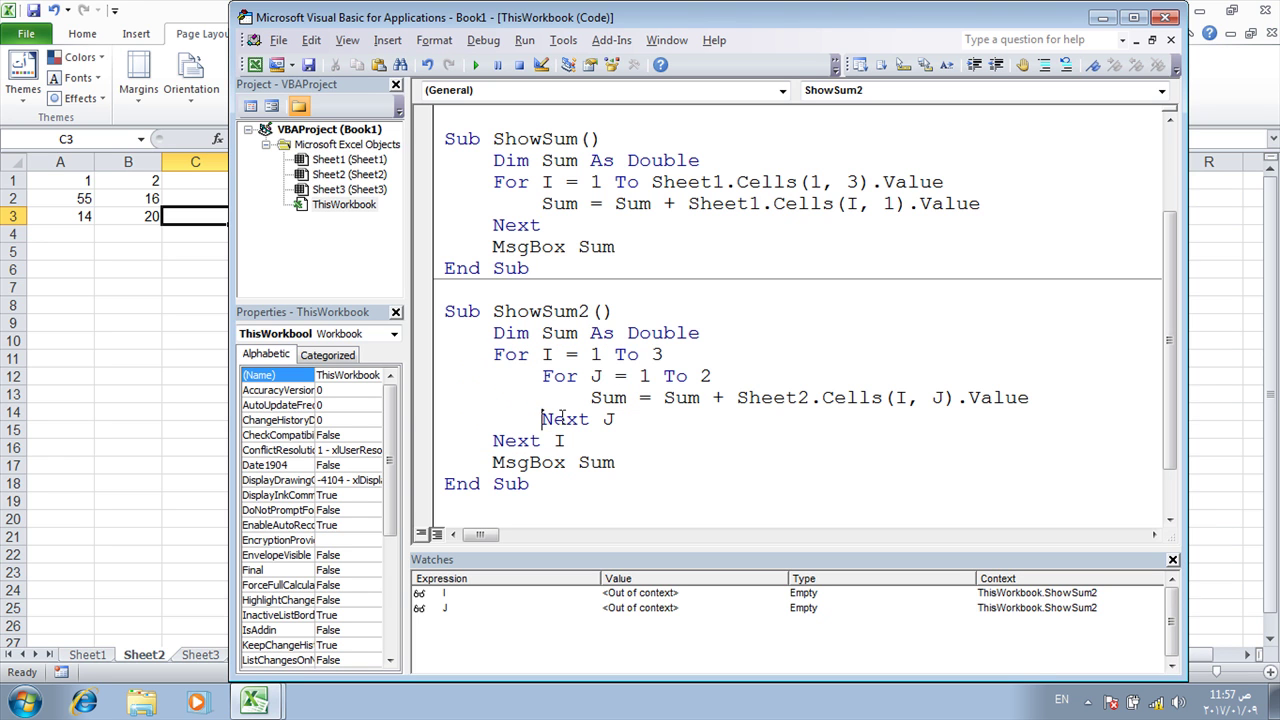
pyautogui.click(602, 398)
pyautogui.click(529, 358)
pyautogui.click(550, 398)
pyautogui.moveTo(438, 17); pyautogui.dragTo(807, 17)
pyautogui.click(290, 184)
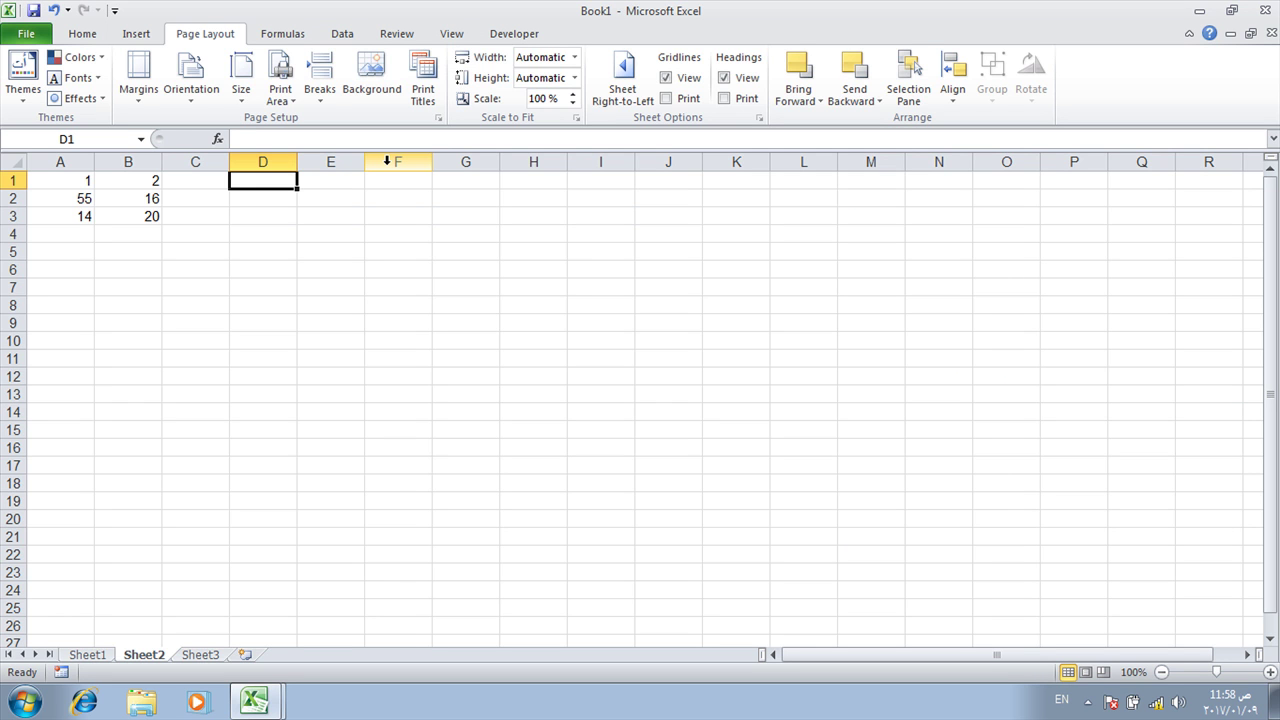
# Label D1 'Num of Rows' and D2 'Num Of Columns', widening column D to fit.
pyautogui.write('Num ')
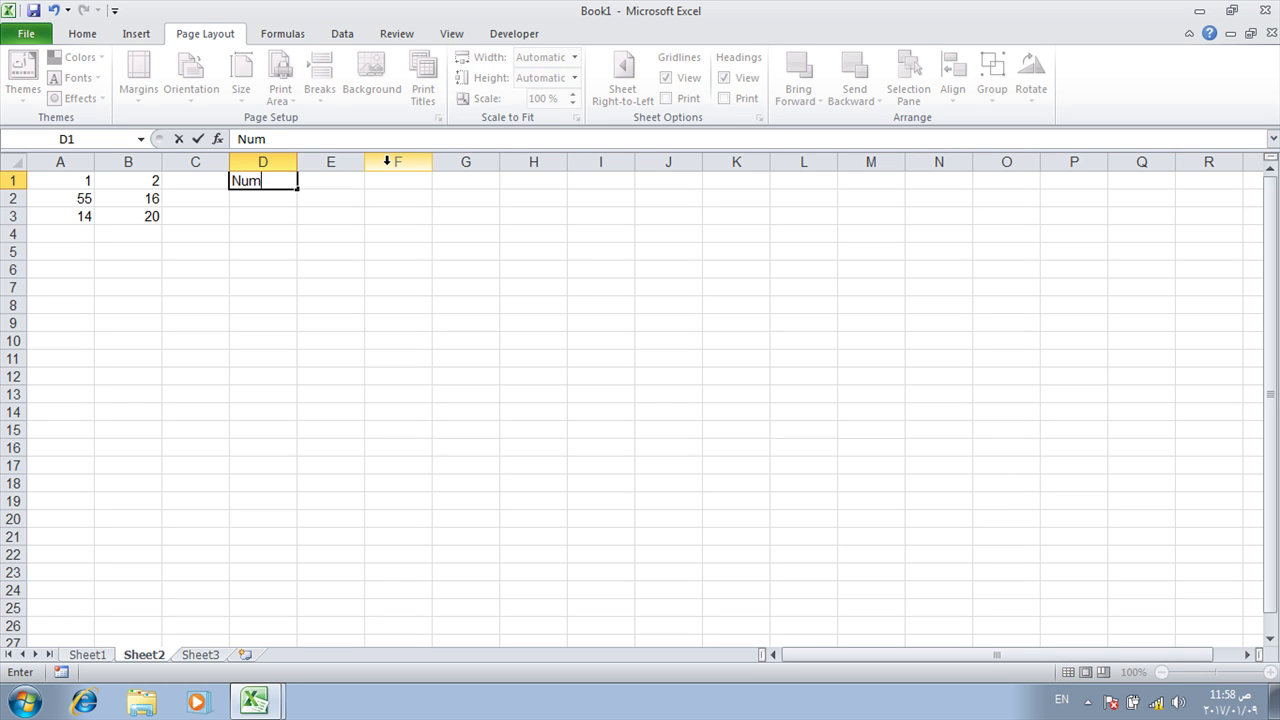
pyautogui.write('of Row')
pyautogui.write('s')
pyautogui.click(287, 200)
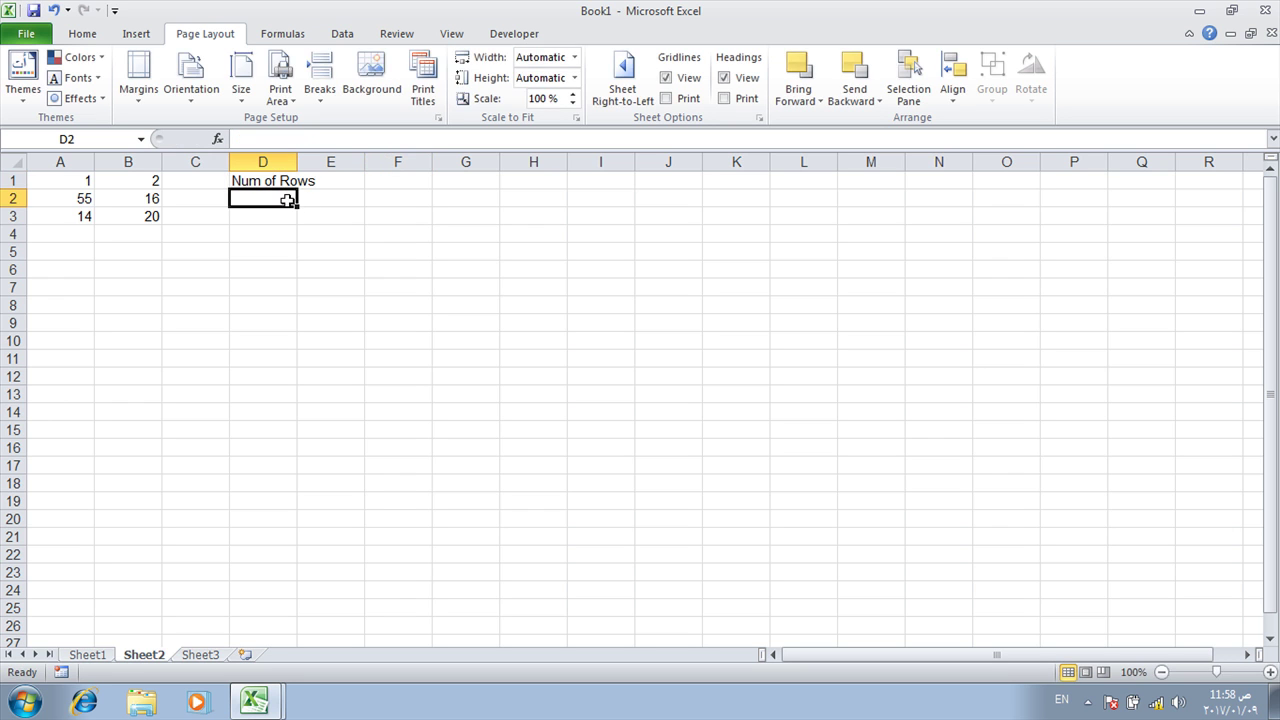
pyautogui.write('Num Of')
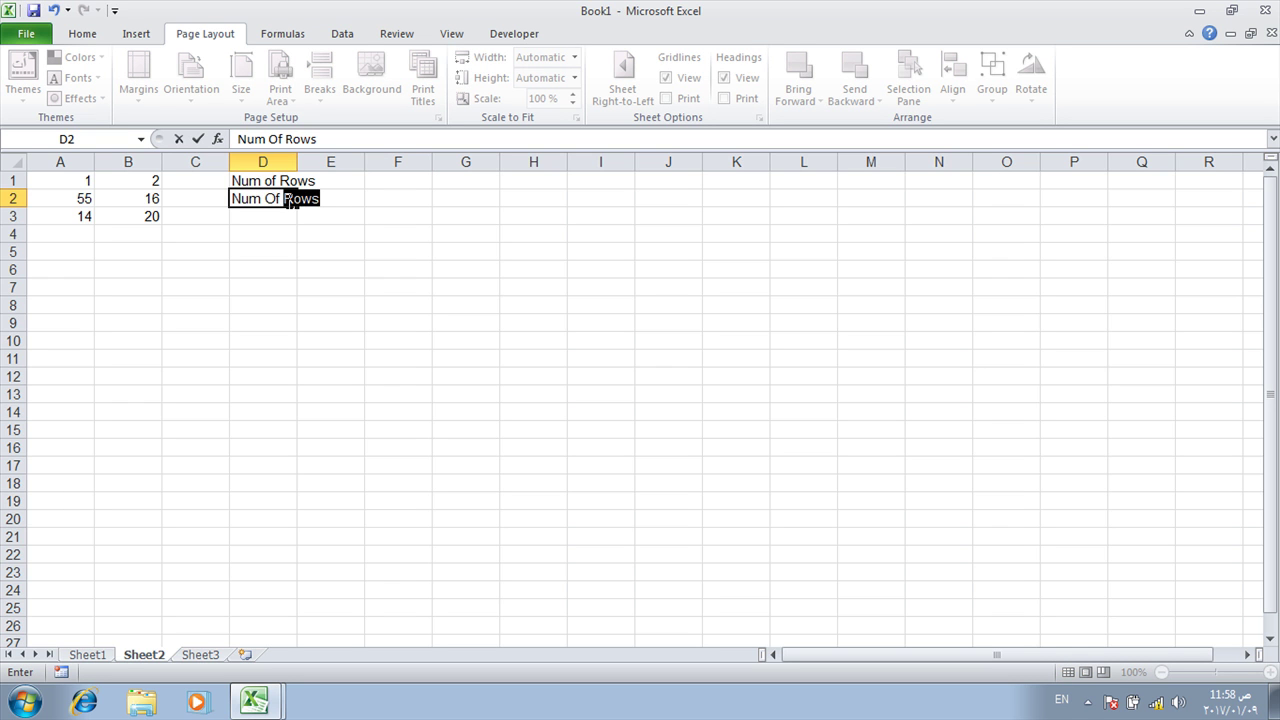
pyautogui.write(' Columns')
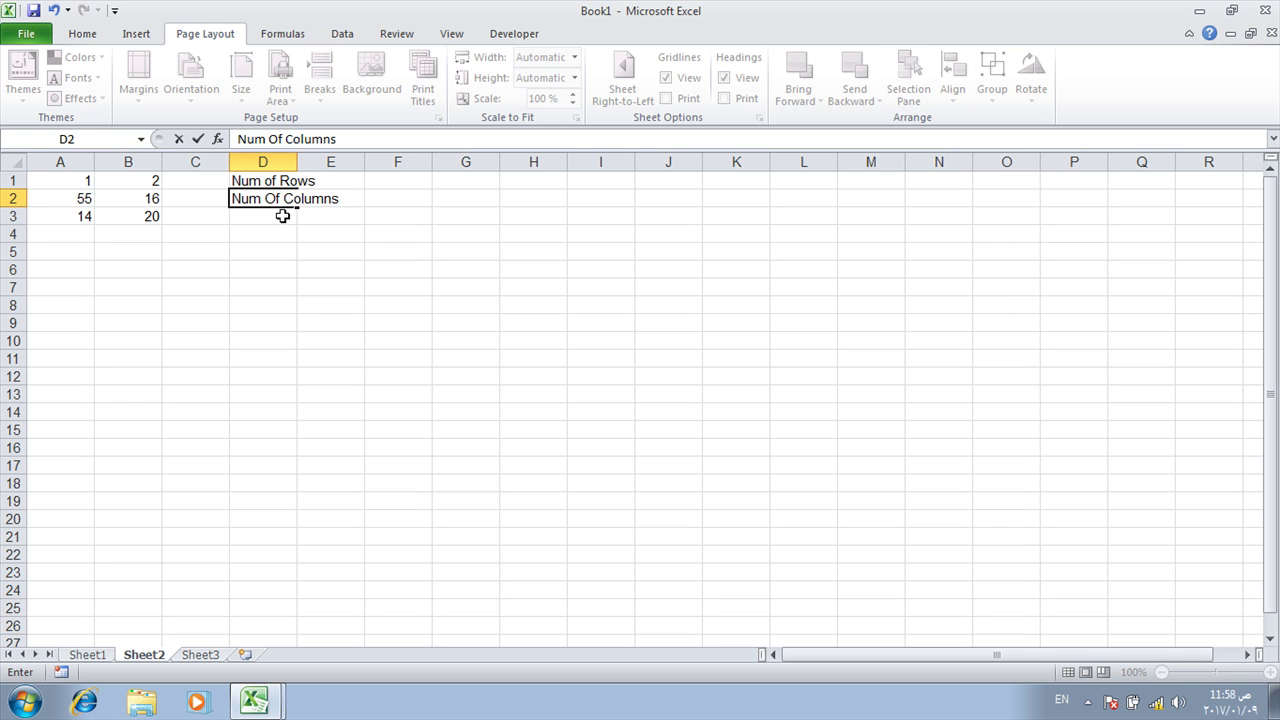
pyautogui.click(330, 303)
pyautogui.doubleClick(297, 161)
# Enter 2 in E1 and 1 in E2, then close the accidentally launched media player.
pyautogui.click(351, 185)
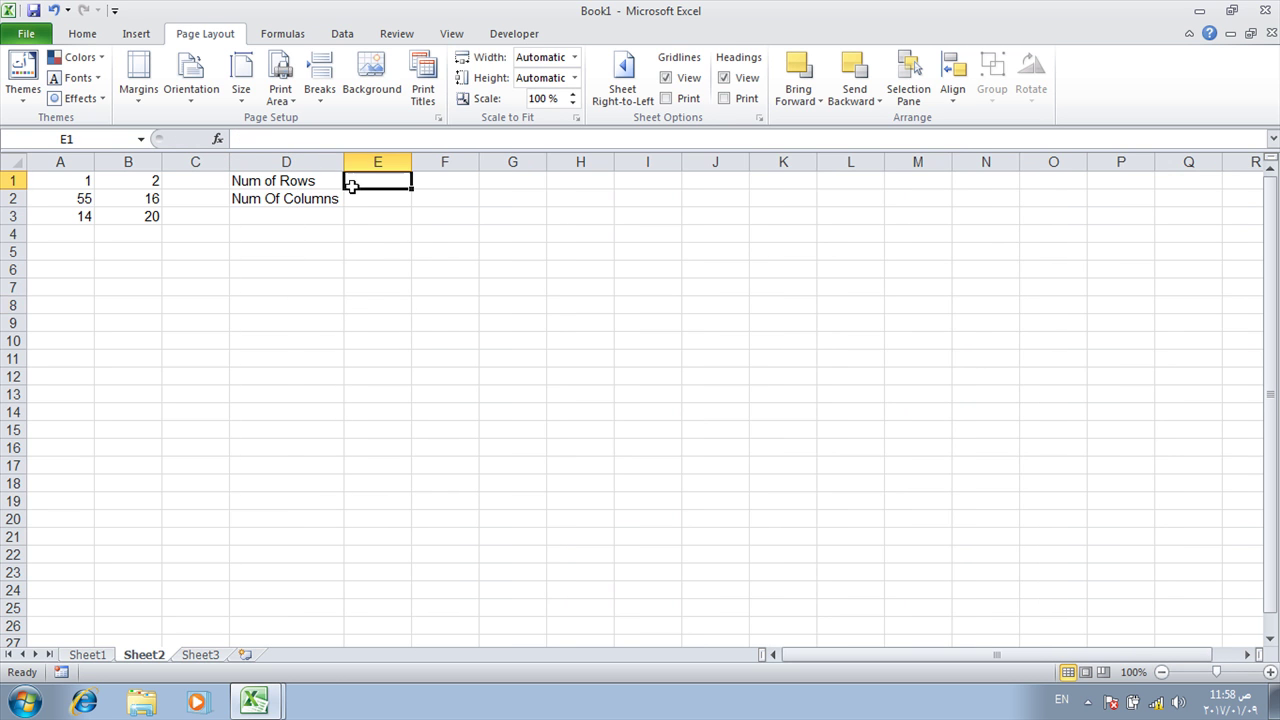
pyautogui.write('2')
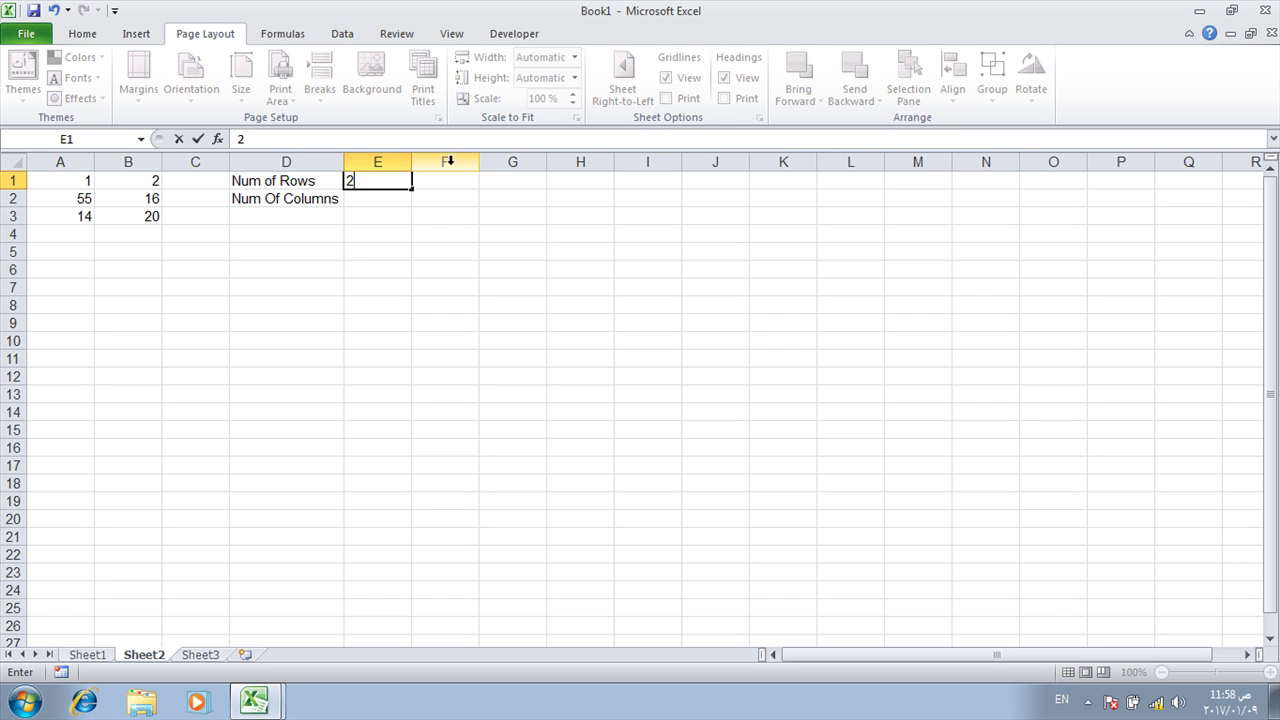
pyautogui.click(388, 208)
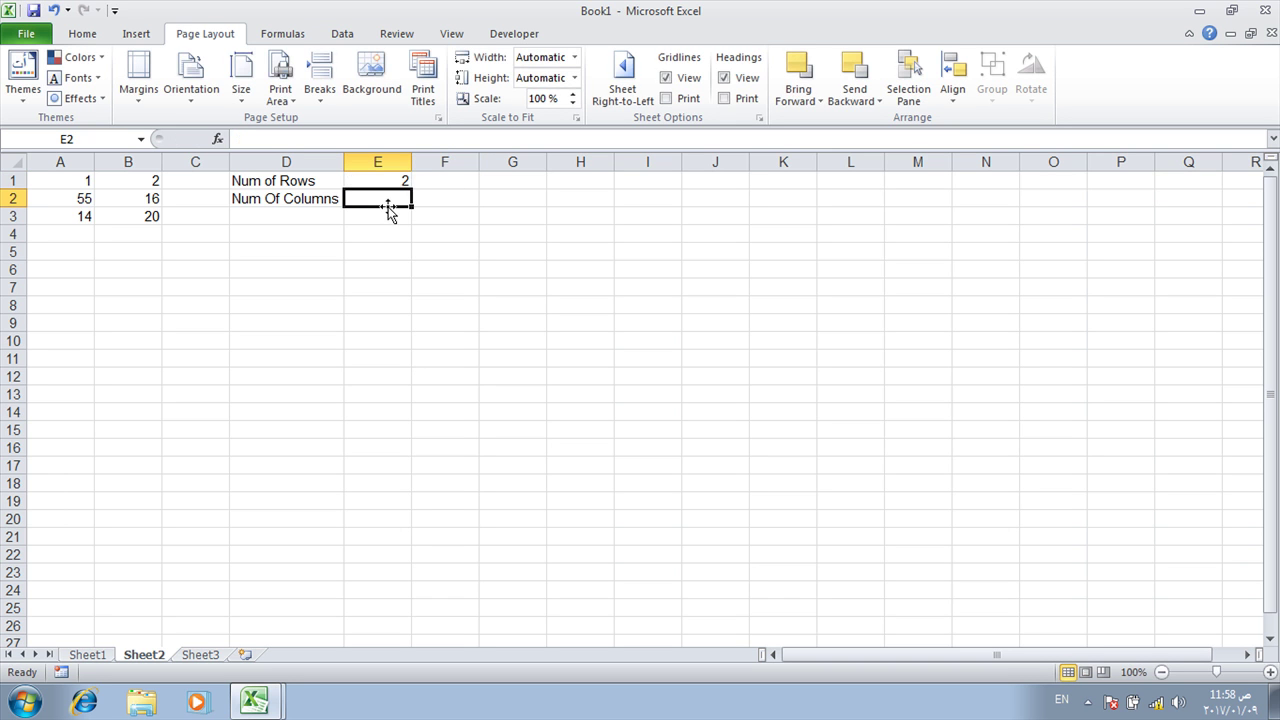
pyautogui.write('1')
pyautogui.click(372, 250)
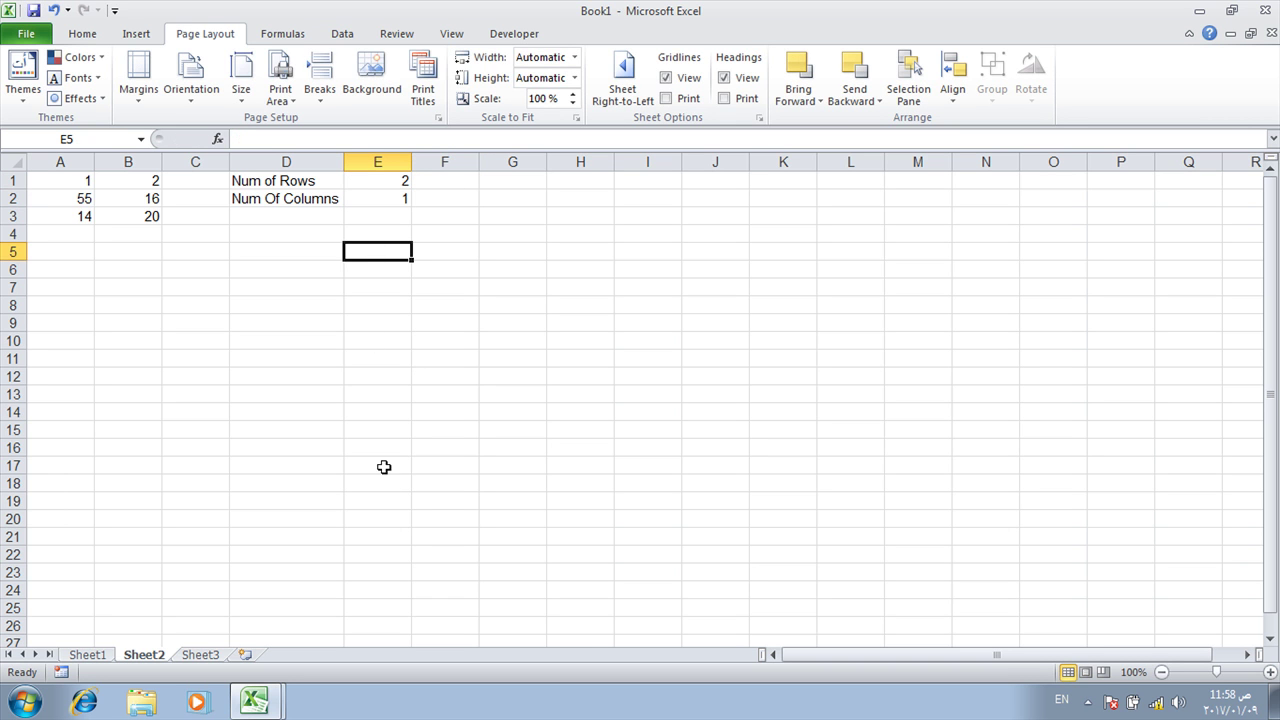
pyautogui.click(196, 701)
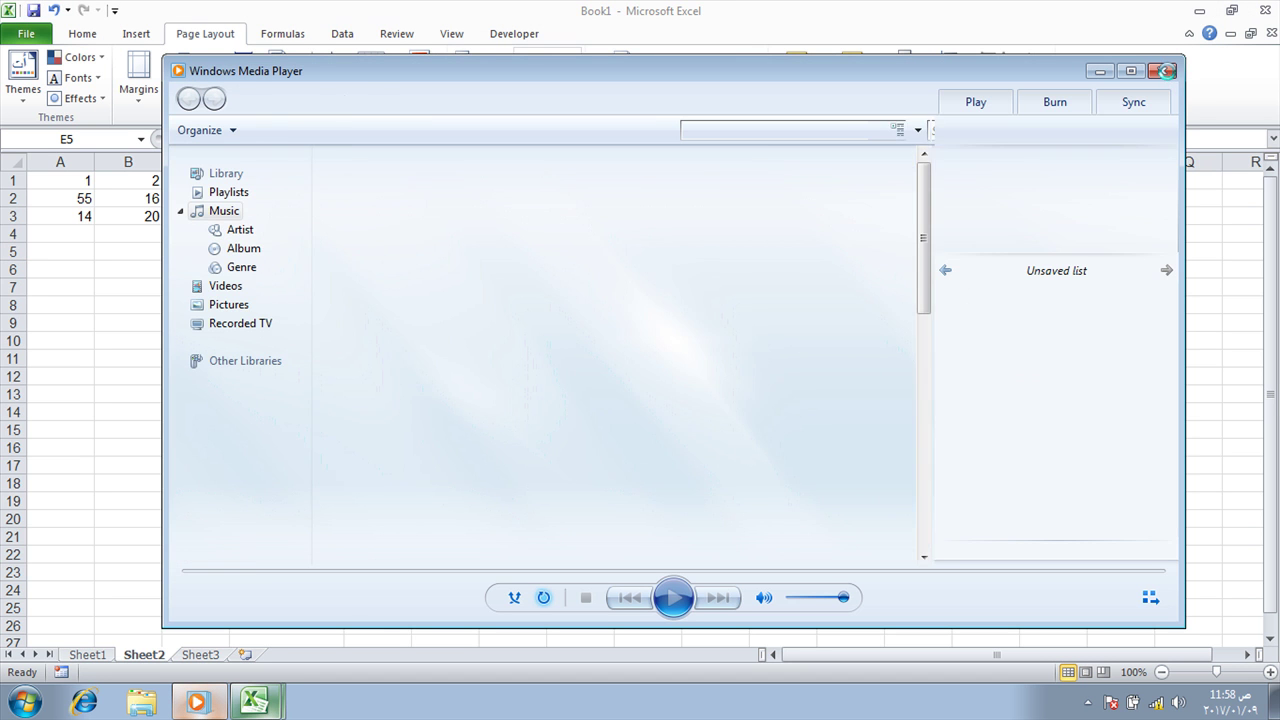
pyautogui.click(1161, 70)
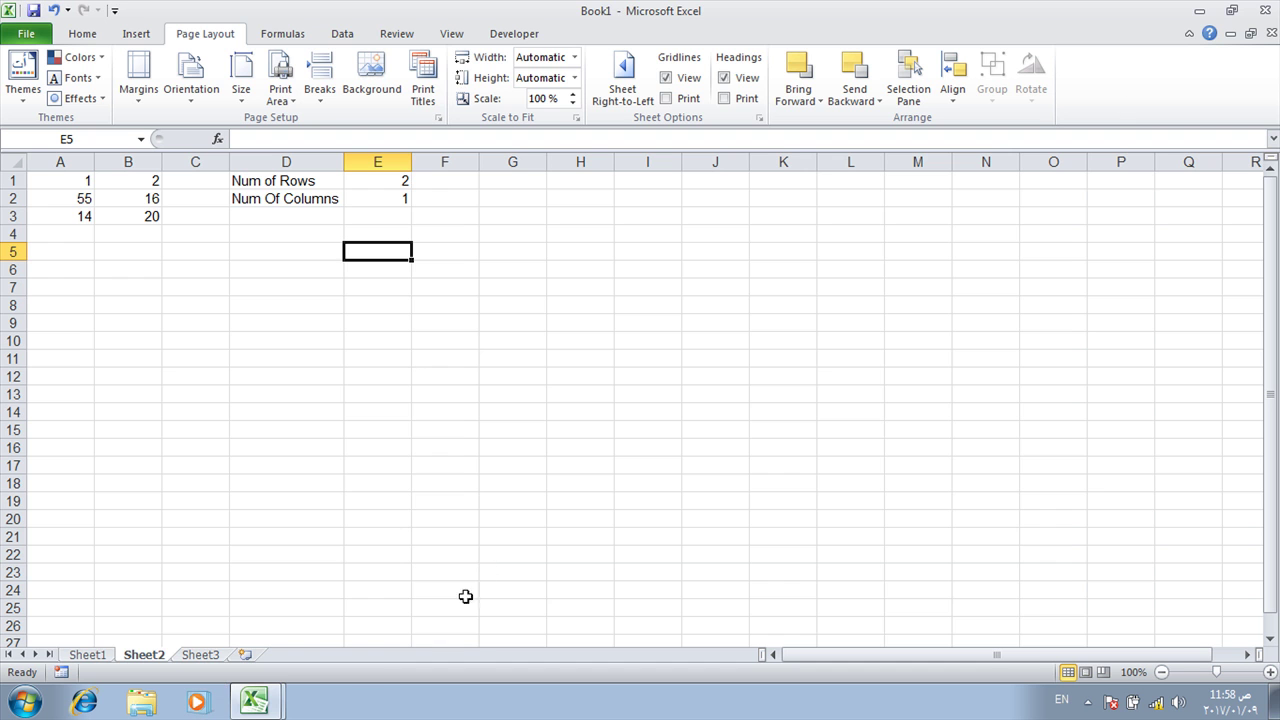
# In the VBA editor, replace the outer loop's fixed limit 3 with Sheet2 via IntelliSense.
pyautogui.click(276, 706)
pyautogui.moveTo(278, 706)
pyautogui.click(370, 657)
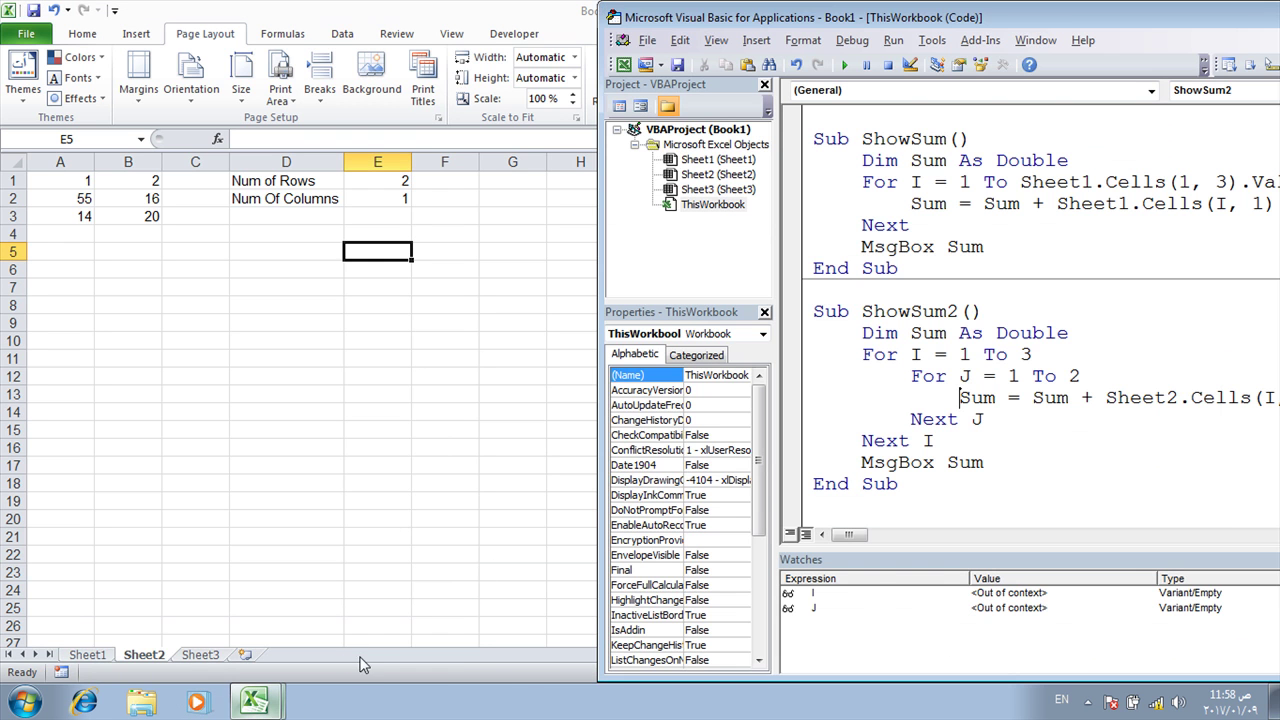
pyautogui.doubleClick(1025, 356)
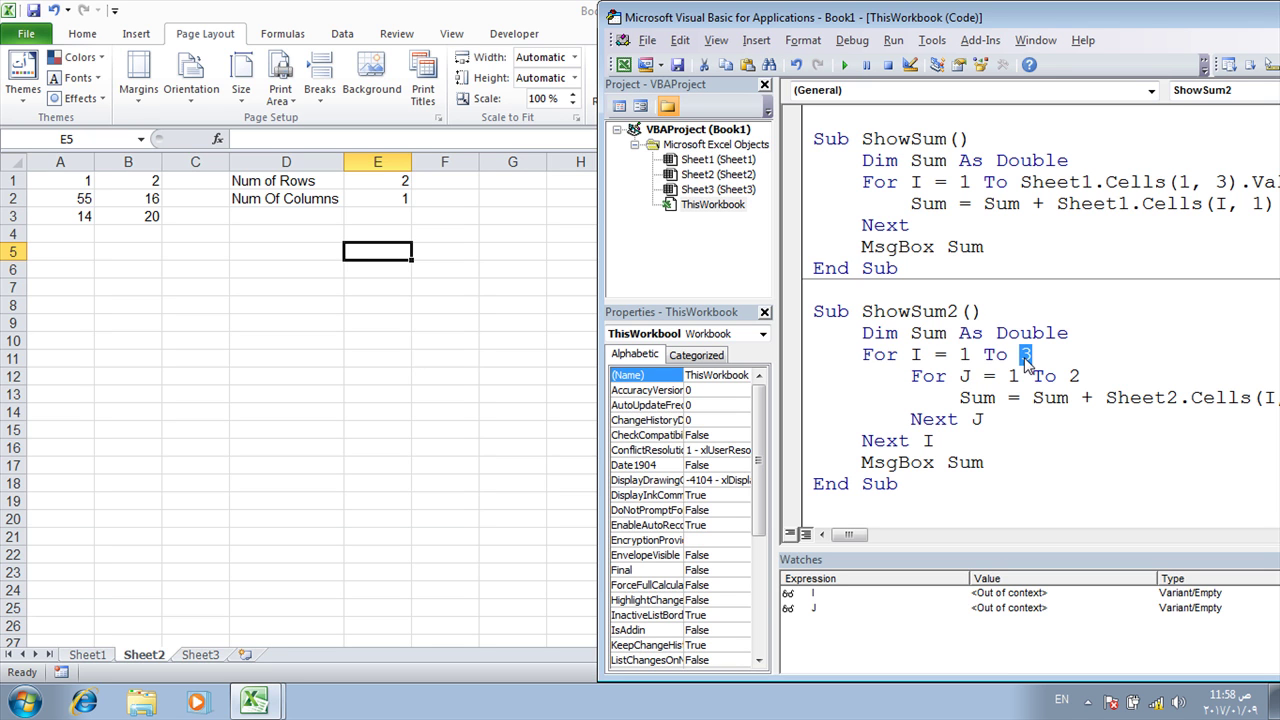
pyautogui.write('sh')
pyautogui.hotkey('ctrl', 'space')
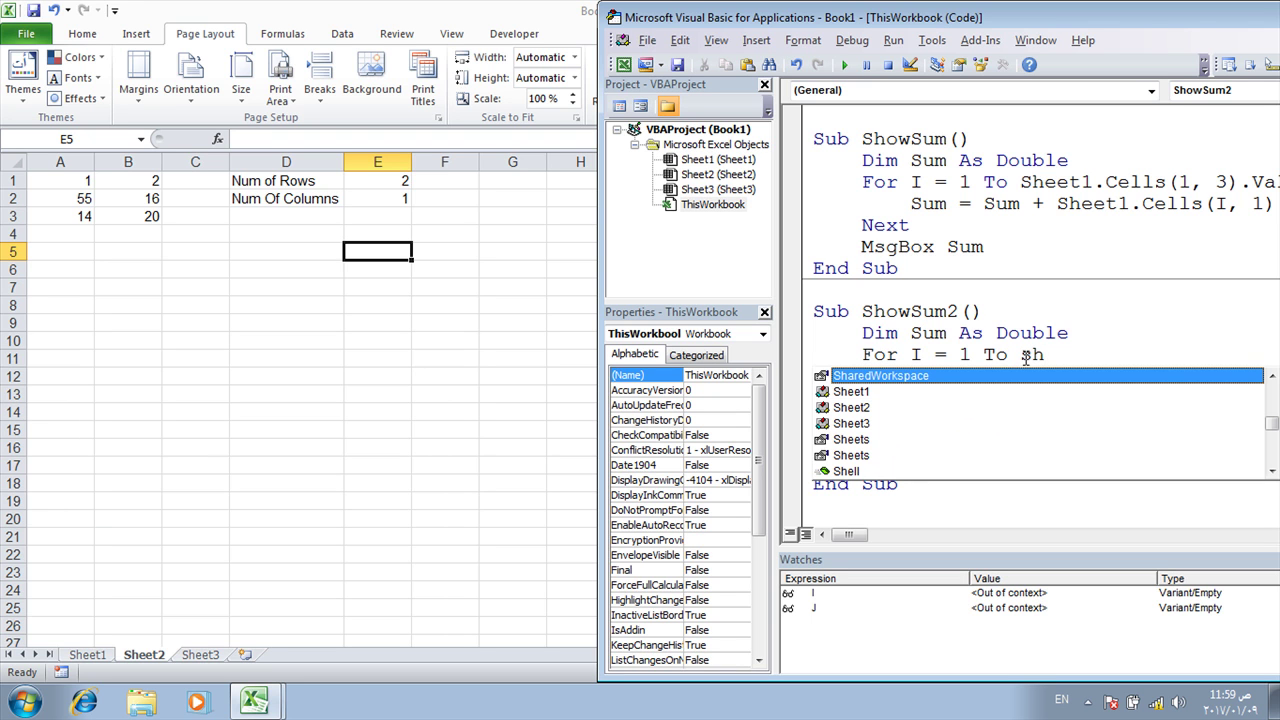
pyautogui.press('Down')
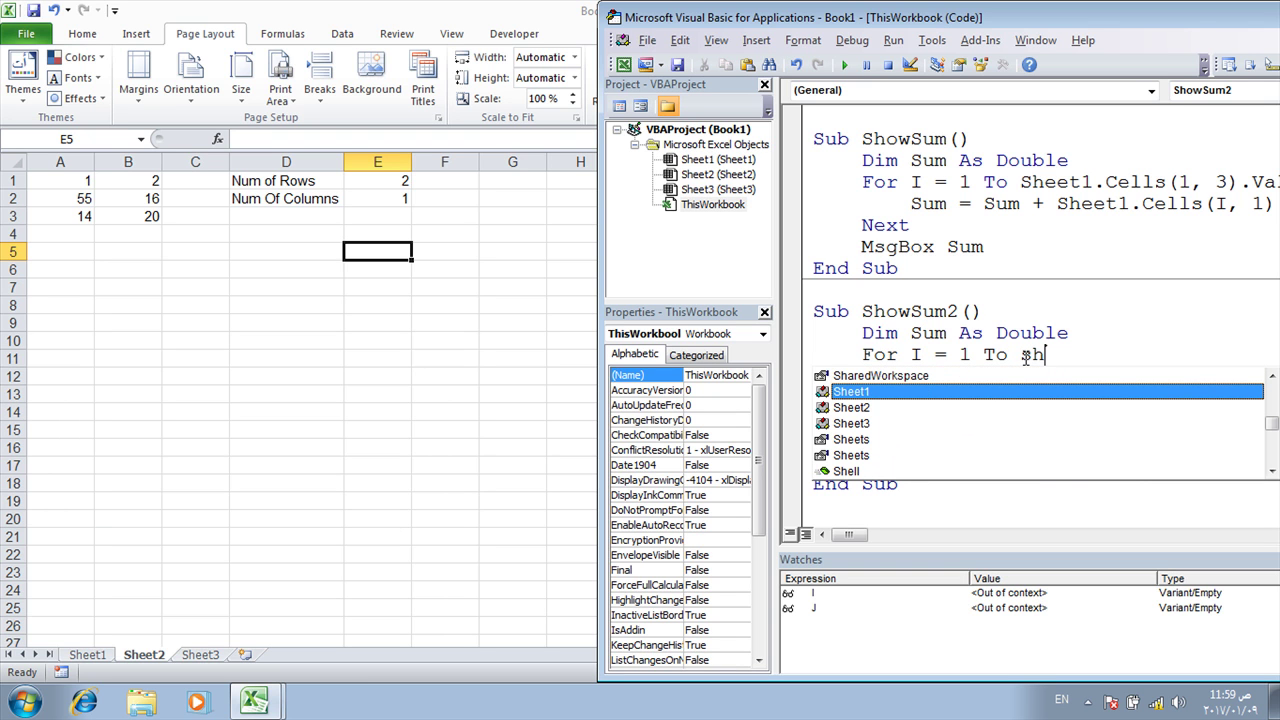
pyautogui.press('Down')
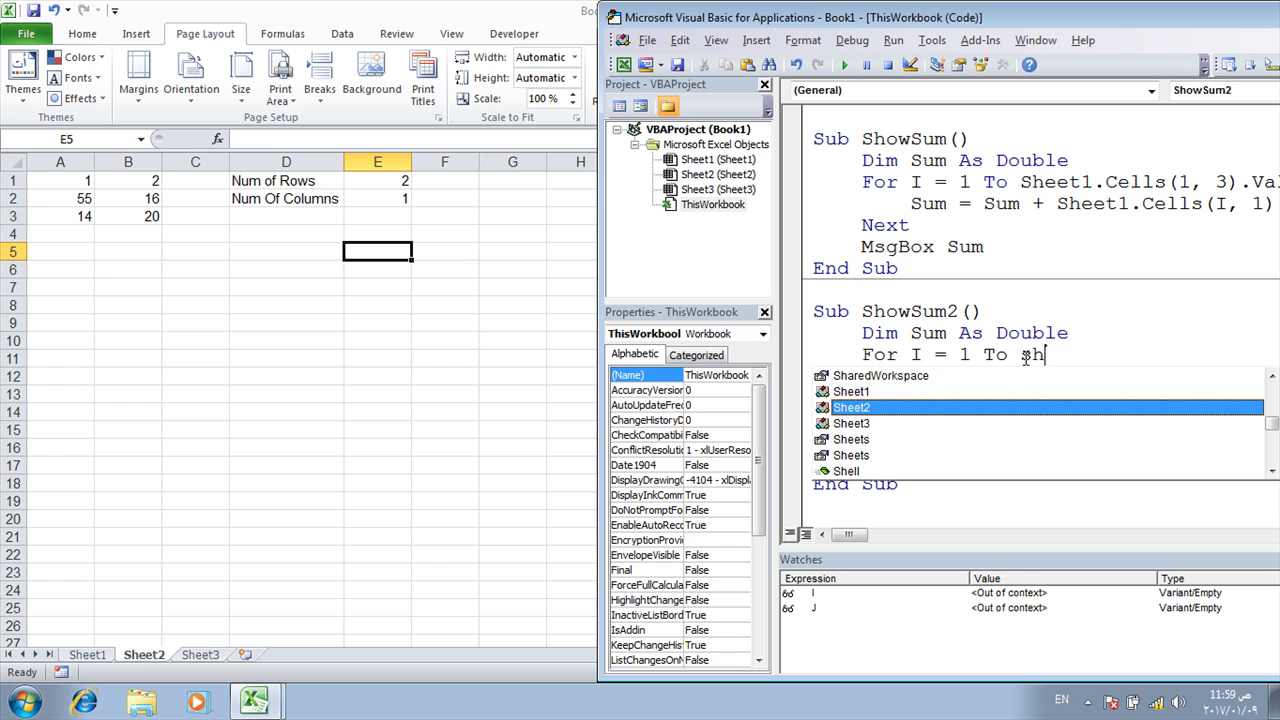
# Complete the outer loop bound as Sheet2.Range("E1").Value, replacing the mistyped .cells(1.
pyautogui.write('.')
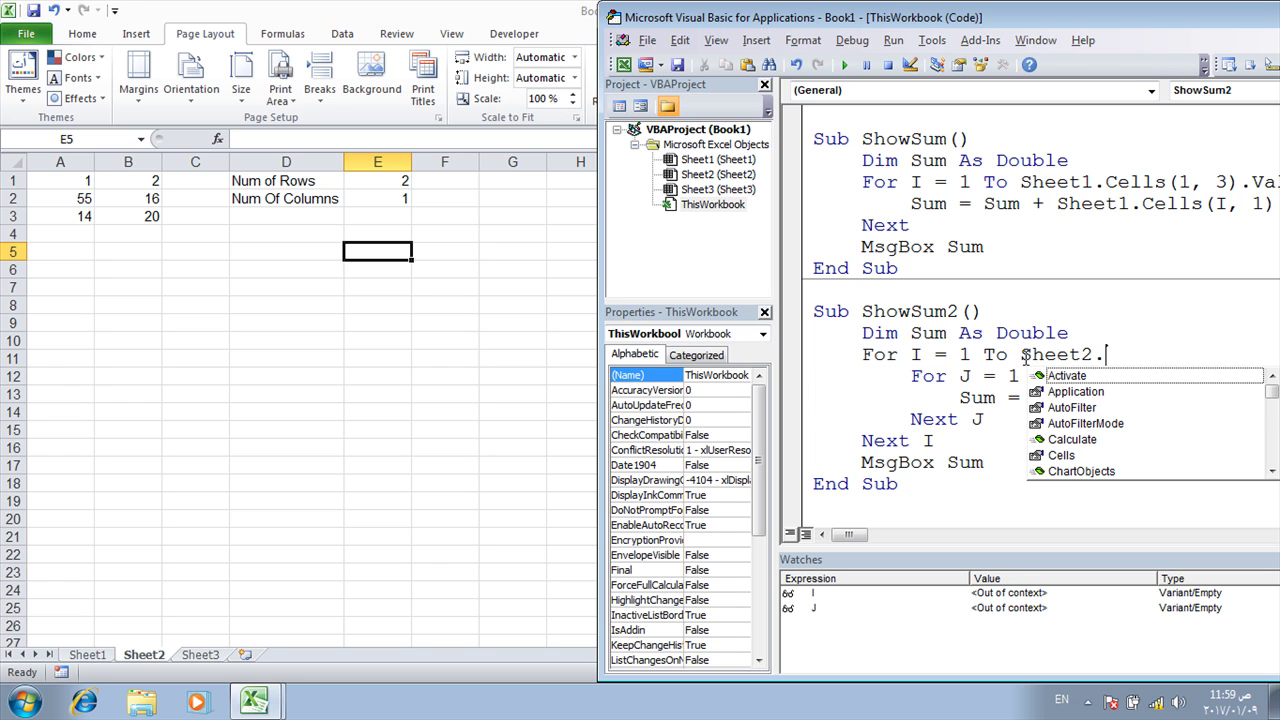
pyautogui.write('cells')
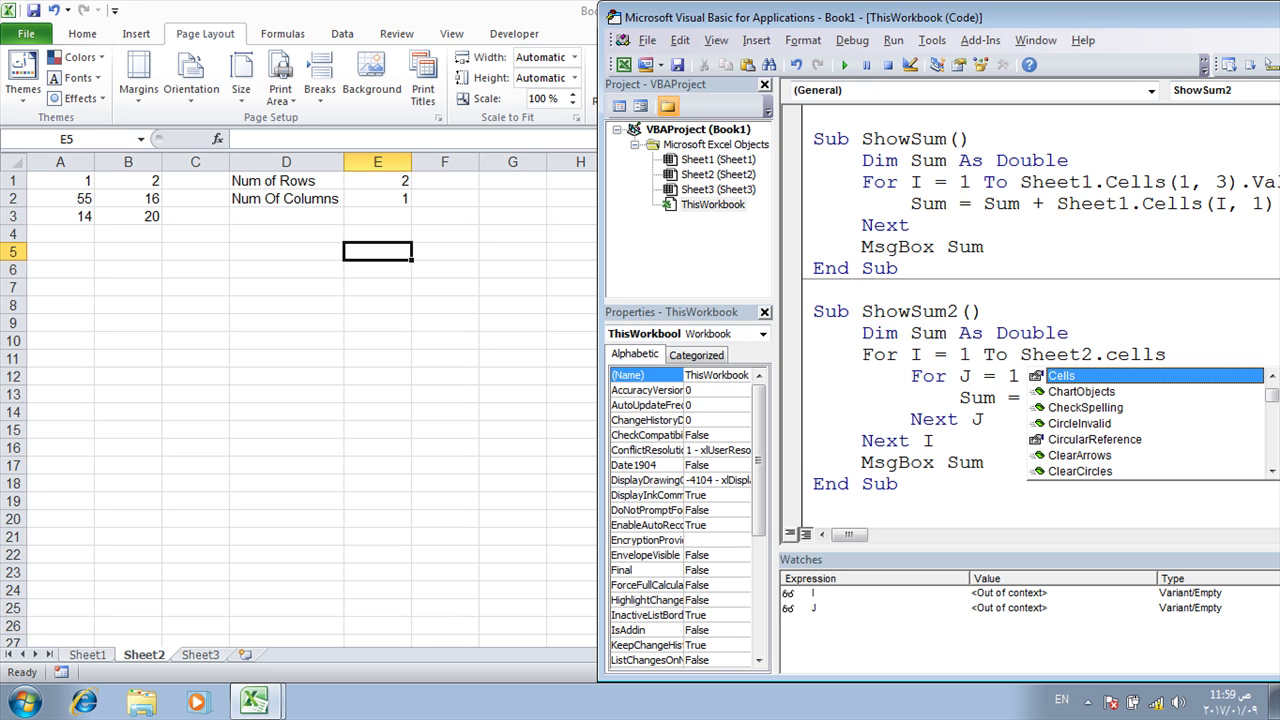
pyautogui.write('(')
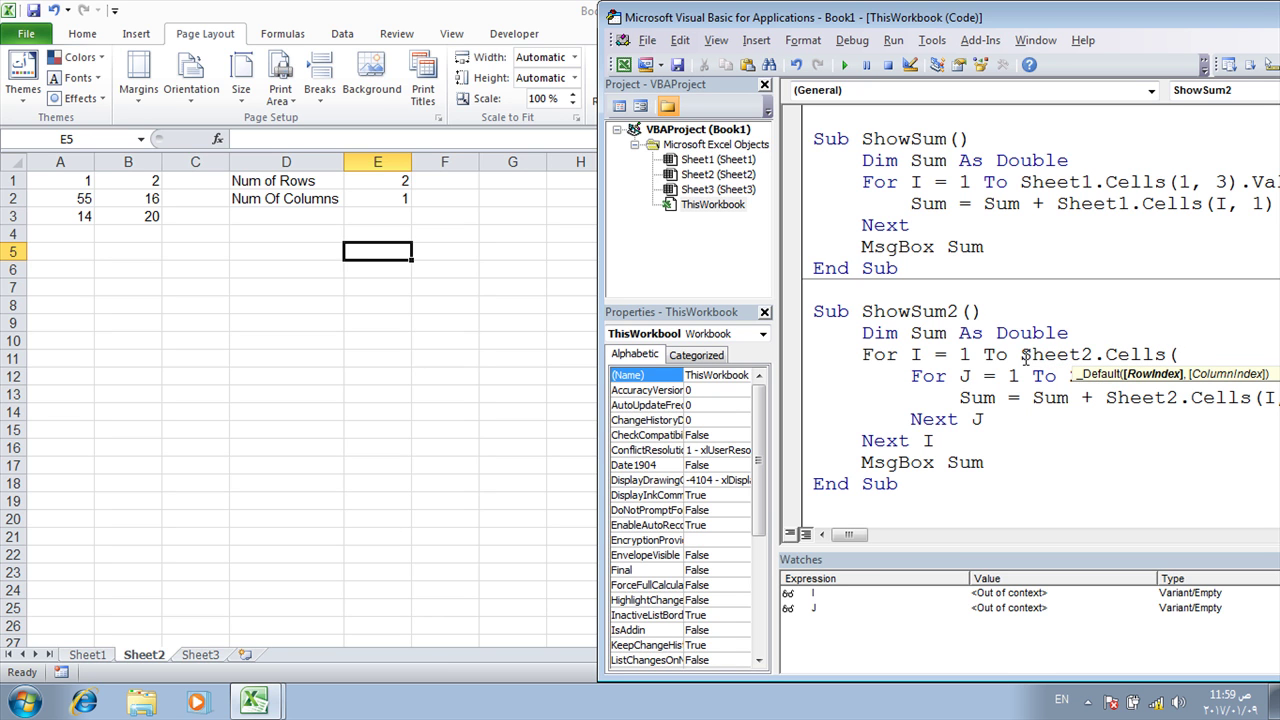
pyautogui.write('1')
pyautogui.moveTo(1195, 354); pyautogui.dragTo(1110, 357)
pyautogui.write('R')
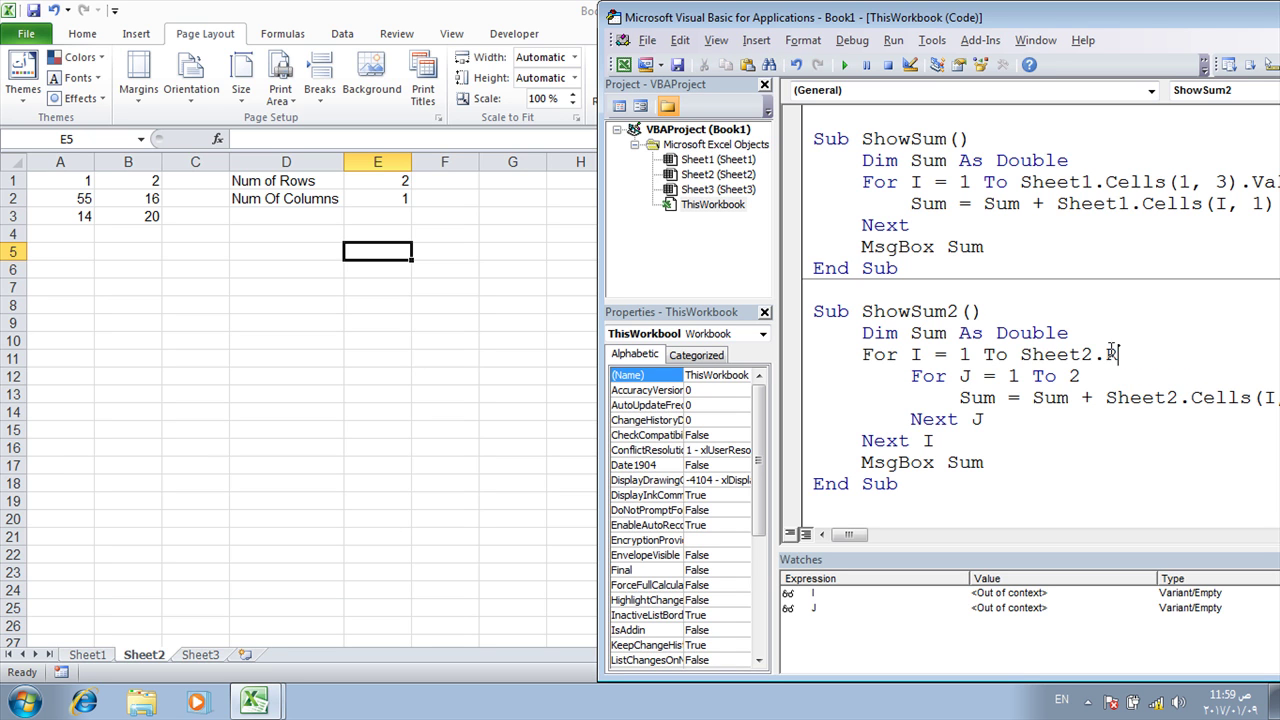
pyautogui.write('ange')
pyautogui.write('(')
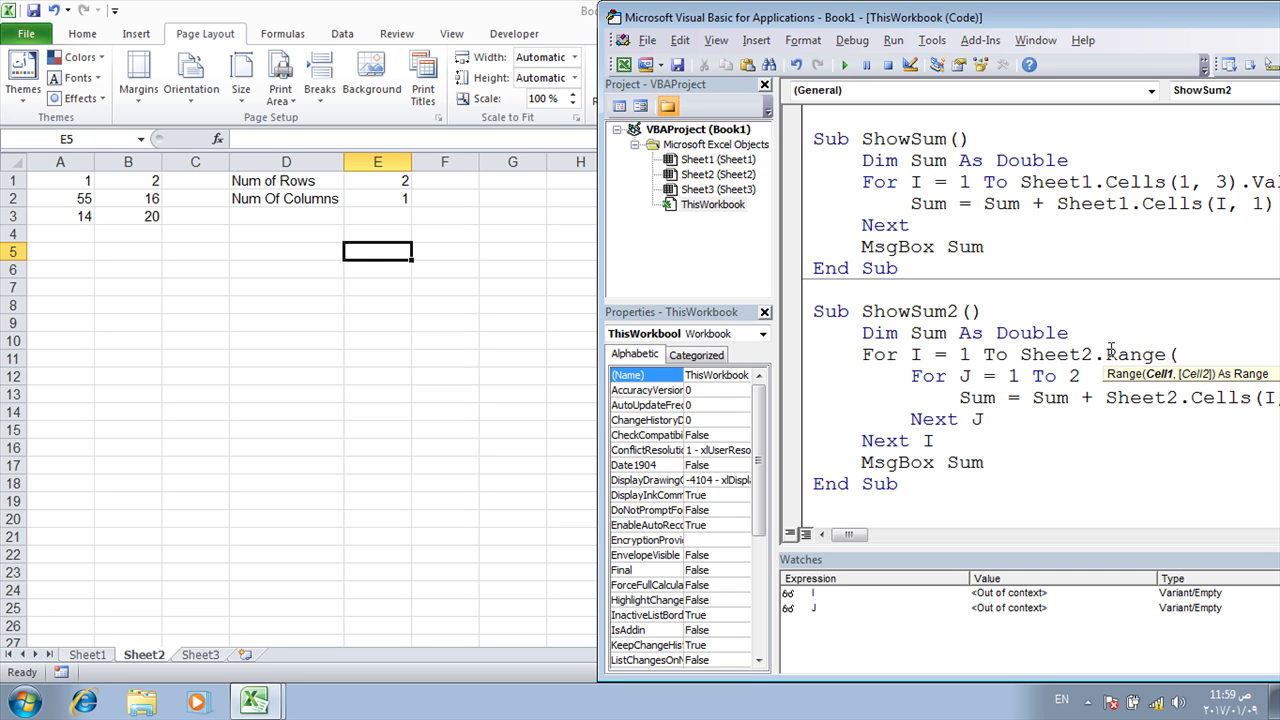
pyautogui.write('"')
pyautogui.write('E1')
pyautogui.write('")')
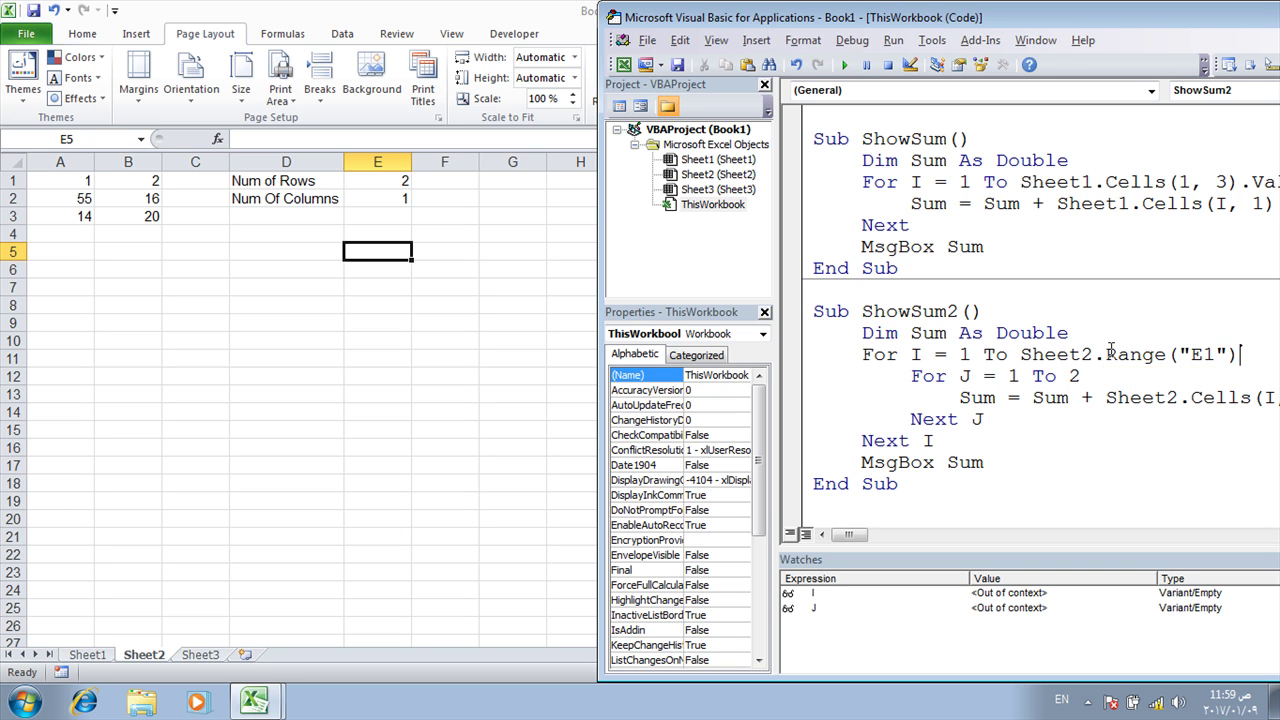
pyautogui.write('.va')
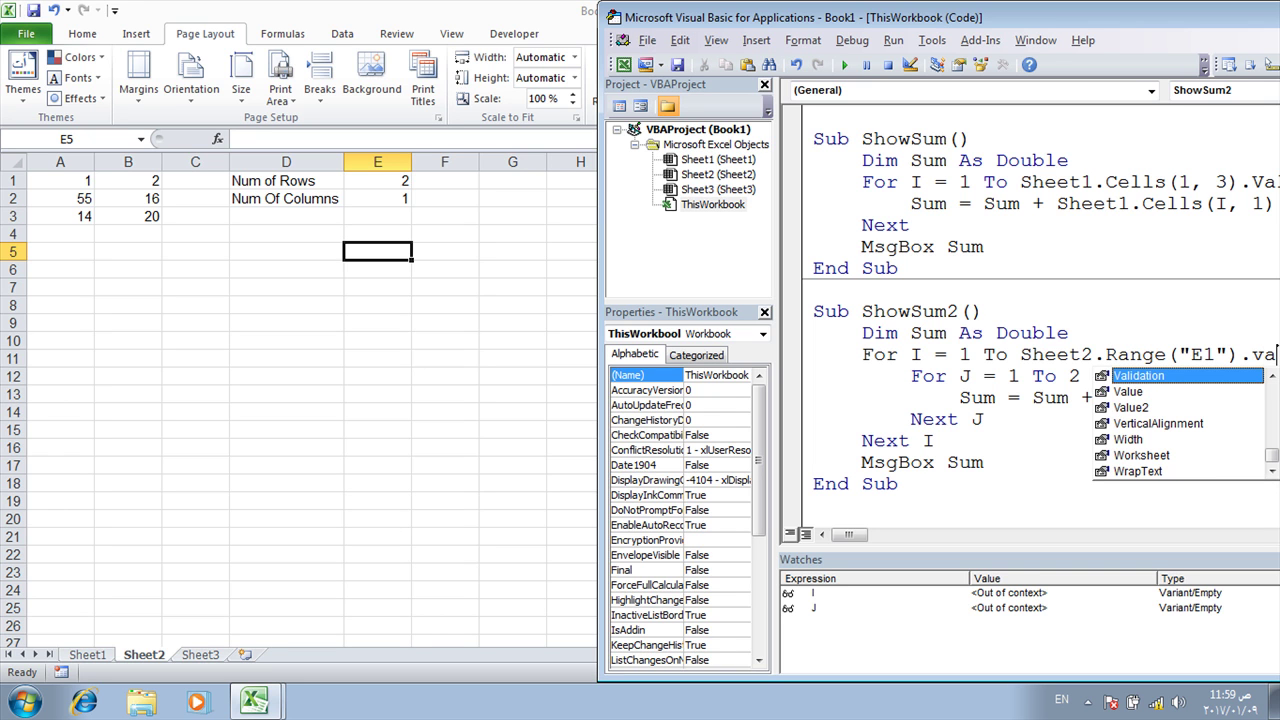
pyautogui.press('Down')
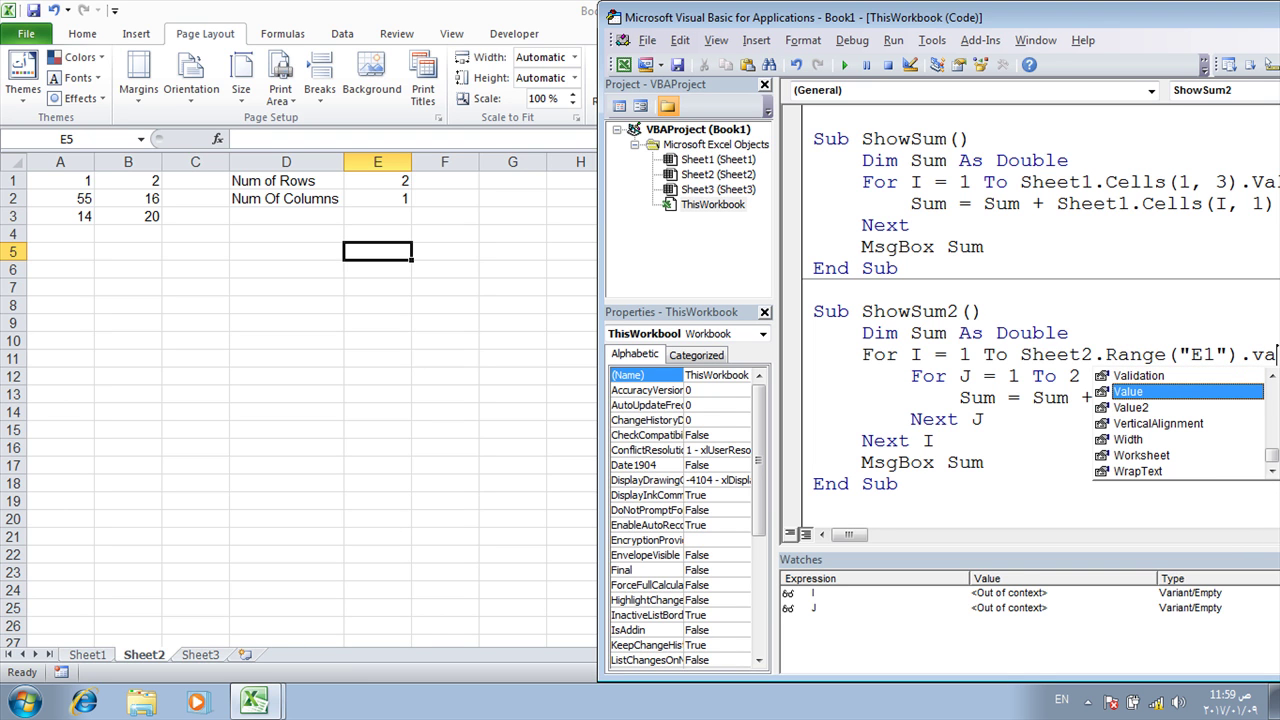
pyautogui.press('Tab')
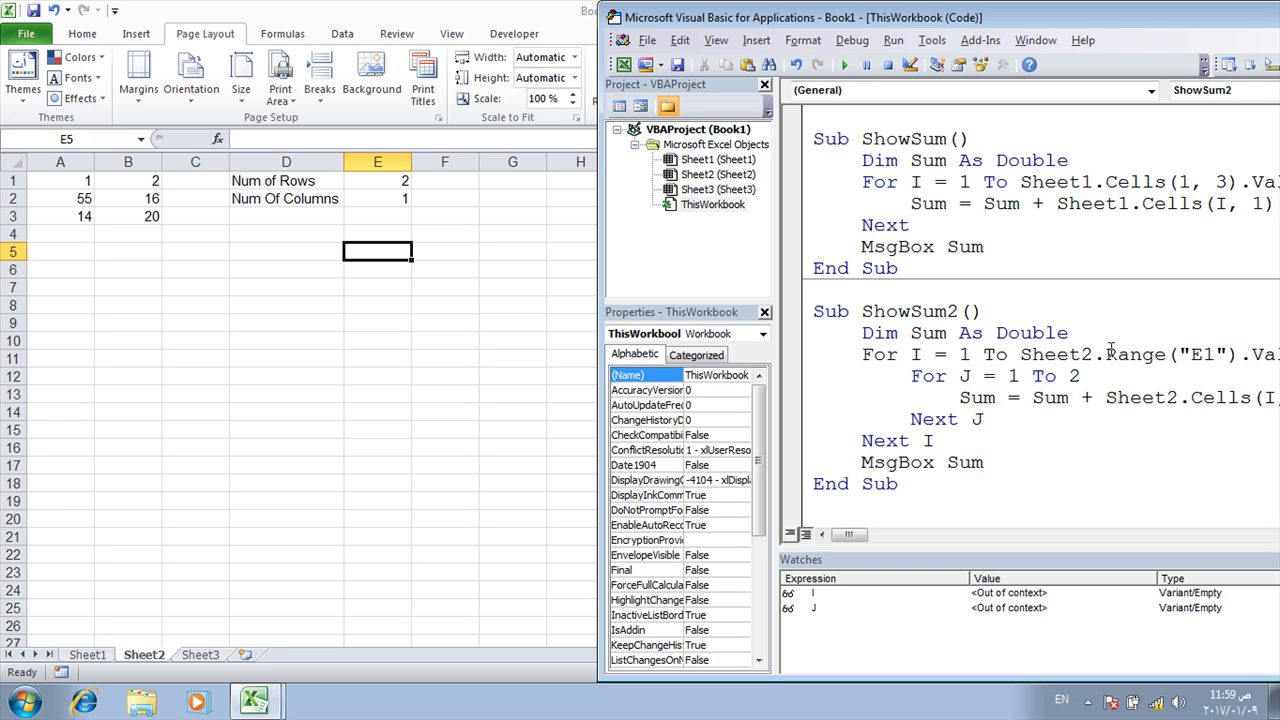
pyautogui.click(1105, 418)
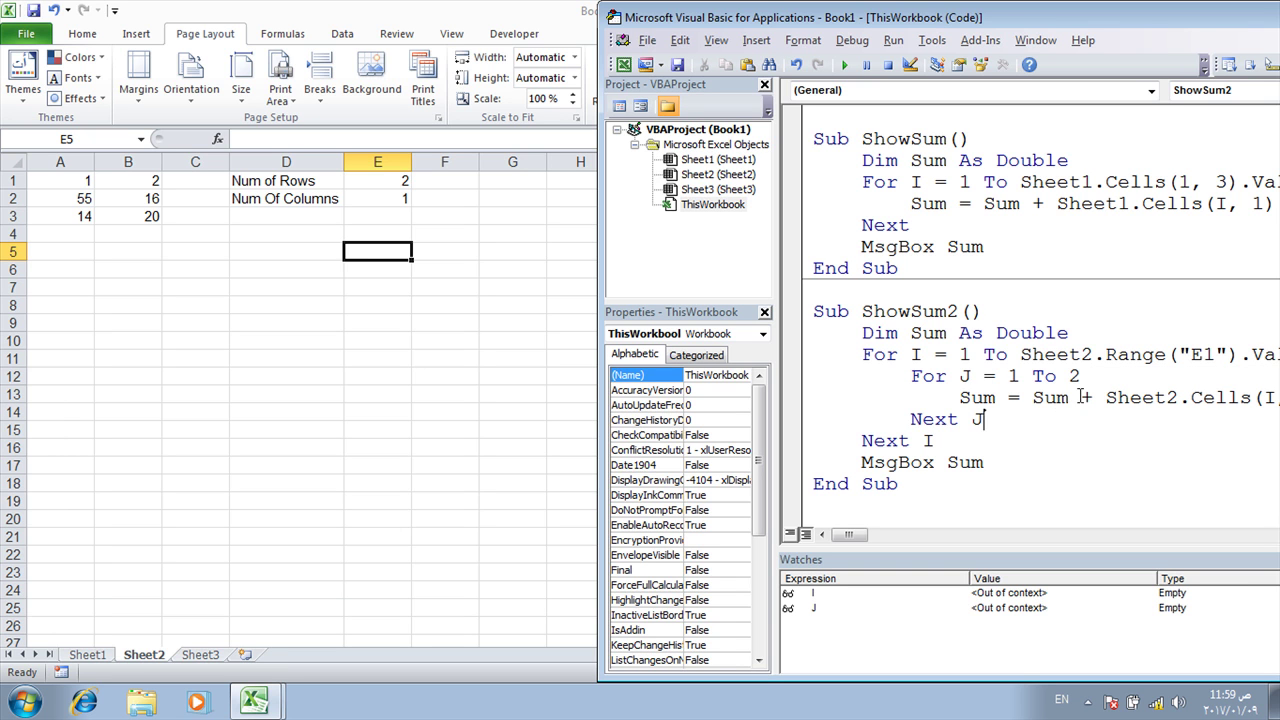
# Replace the inner For J limit 2 with Sheet2.Range("E2").Value via autocomplete, correcting E1 to E2.
pyautogui.doubleClick(1074, 376)
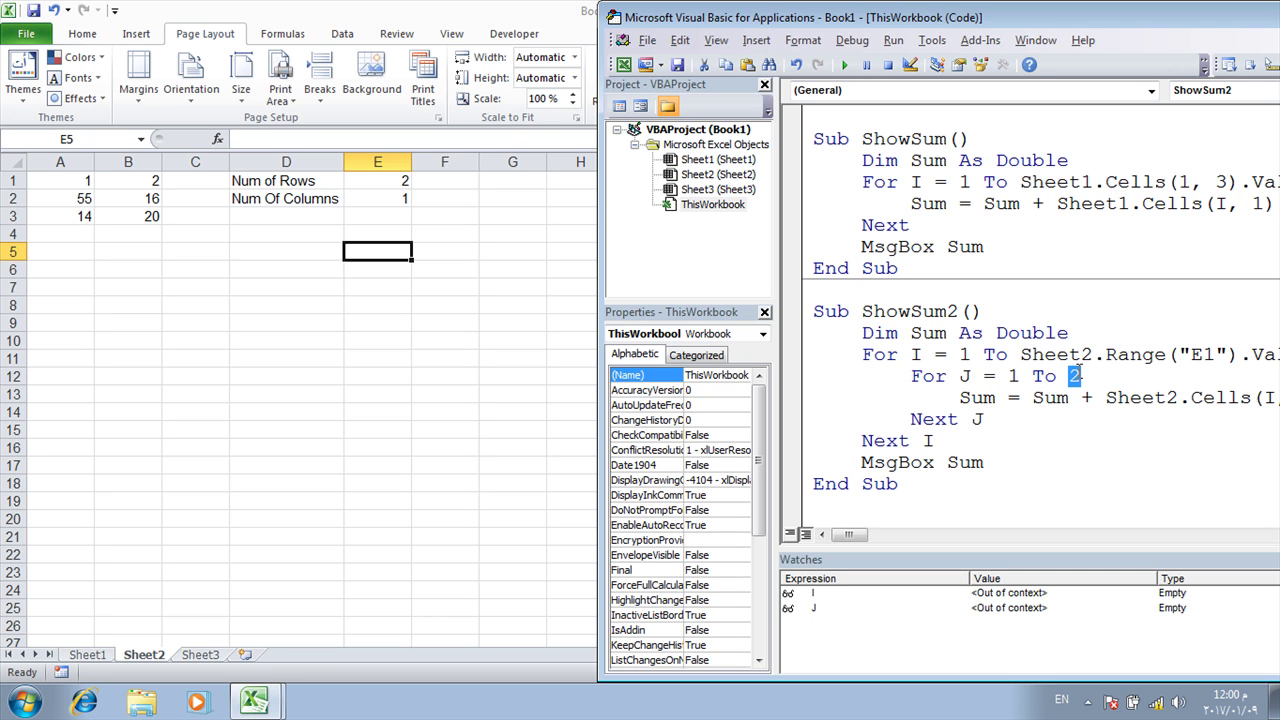
pyautogui.write('sh')
pyautogui.hotkey('ctrl', 'space')
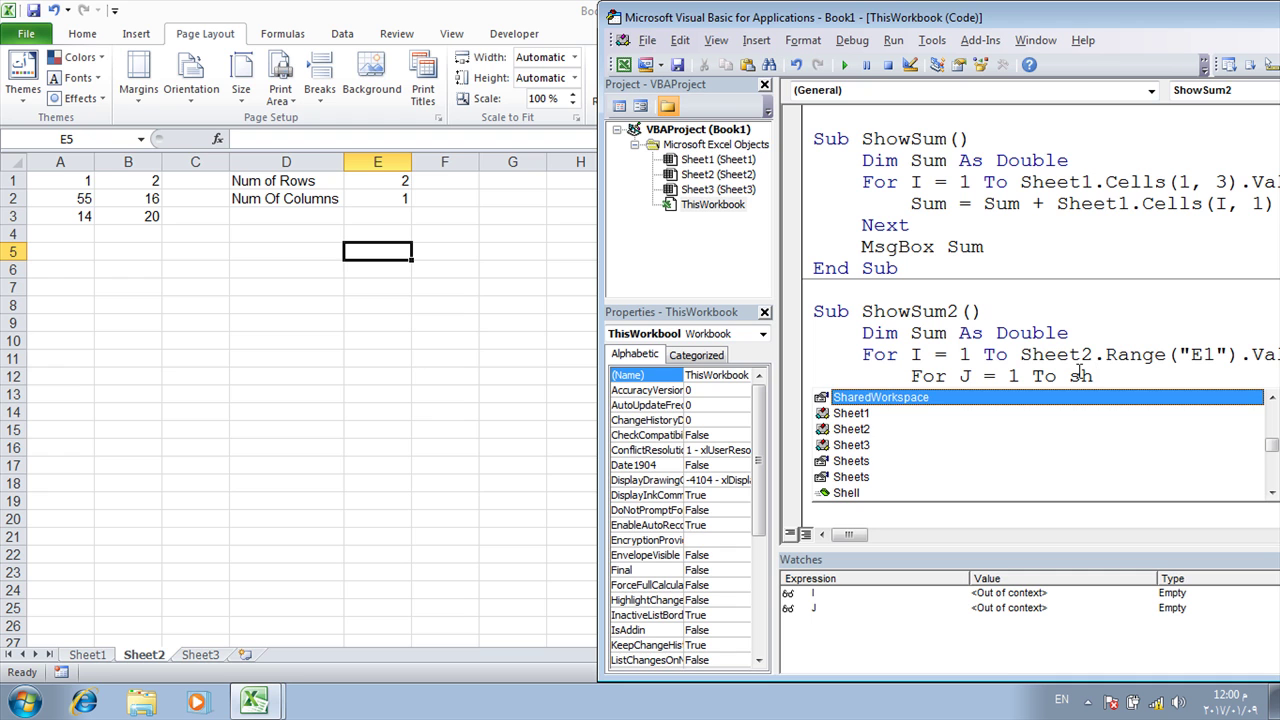
pyautogui.press('Down')
pyautogui.press('Down')
pyautogui.write('.')
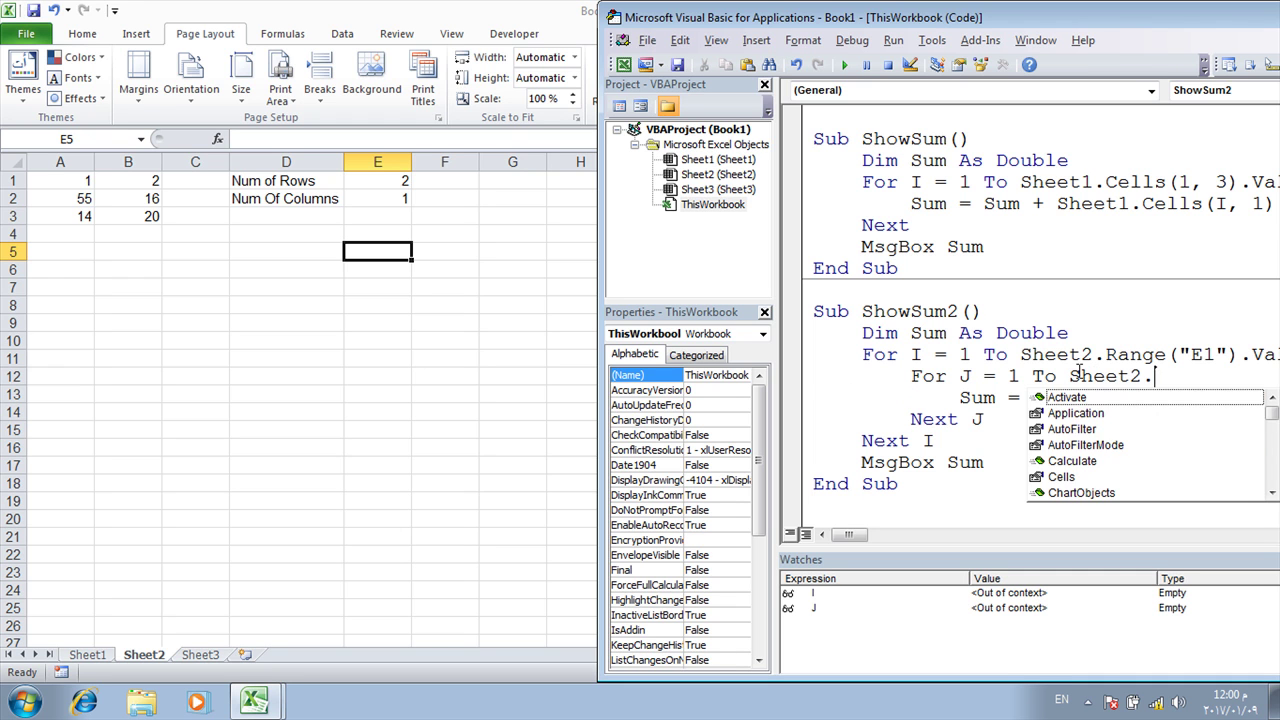
pyautogui.write('ra')
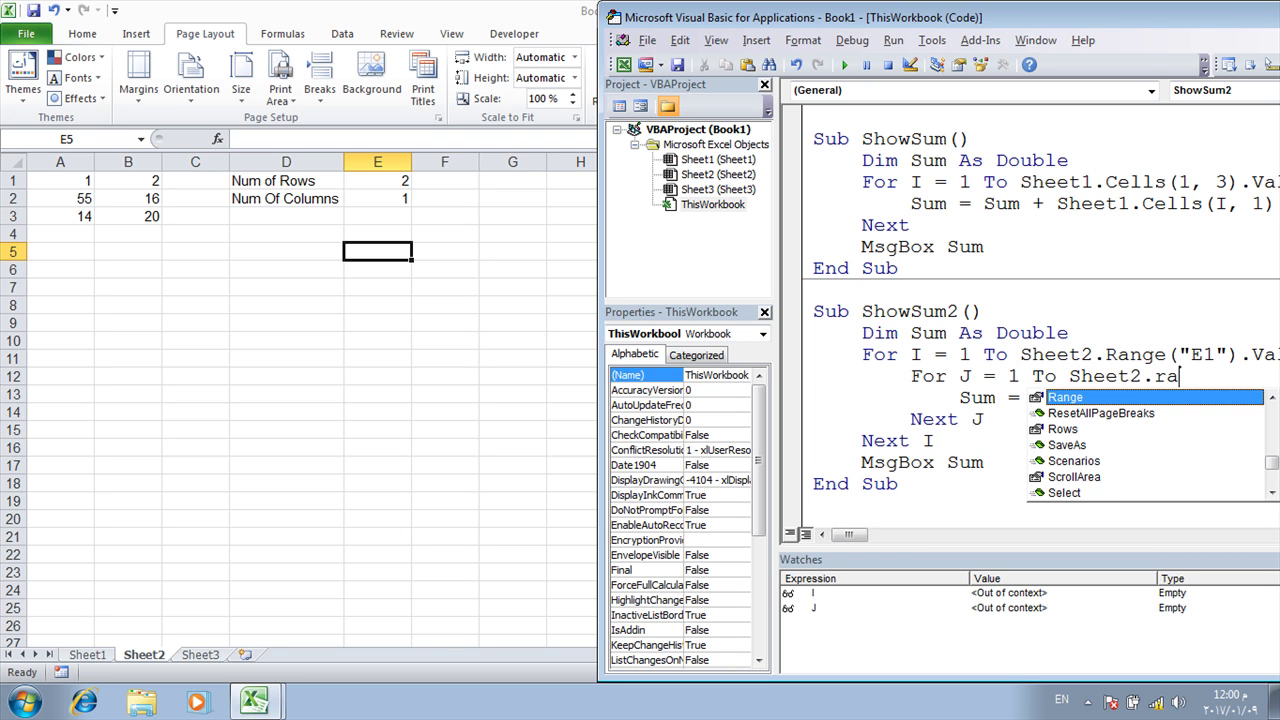
pyautogui.press('Tab')
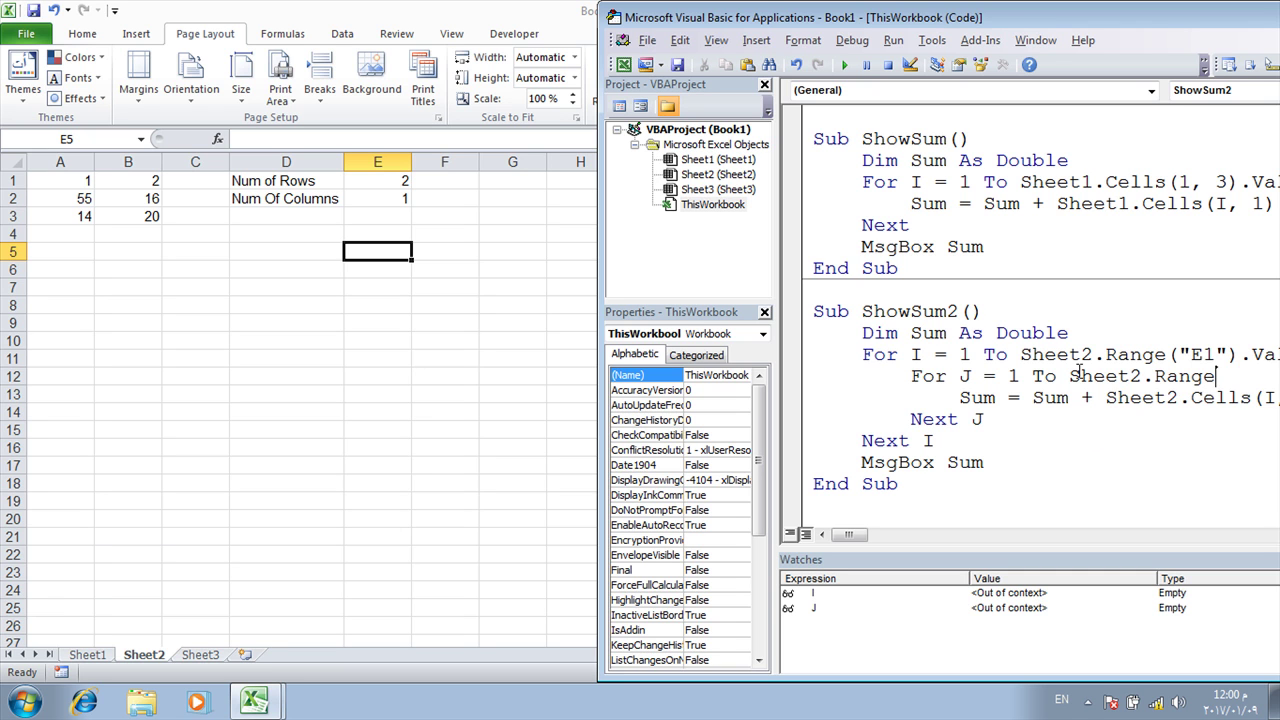
pyautogui.write('("')
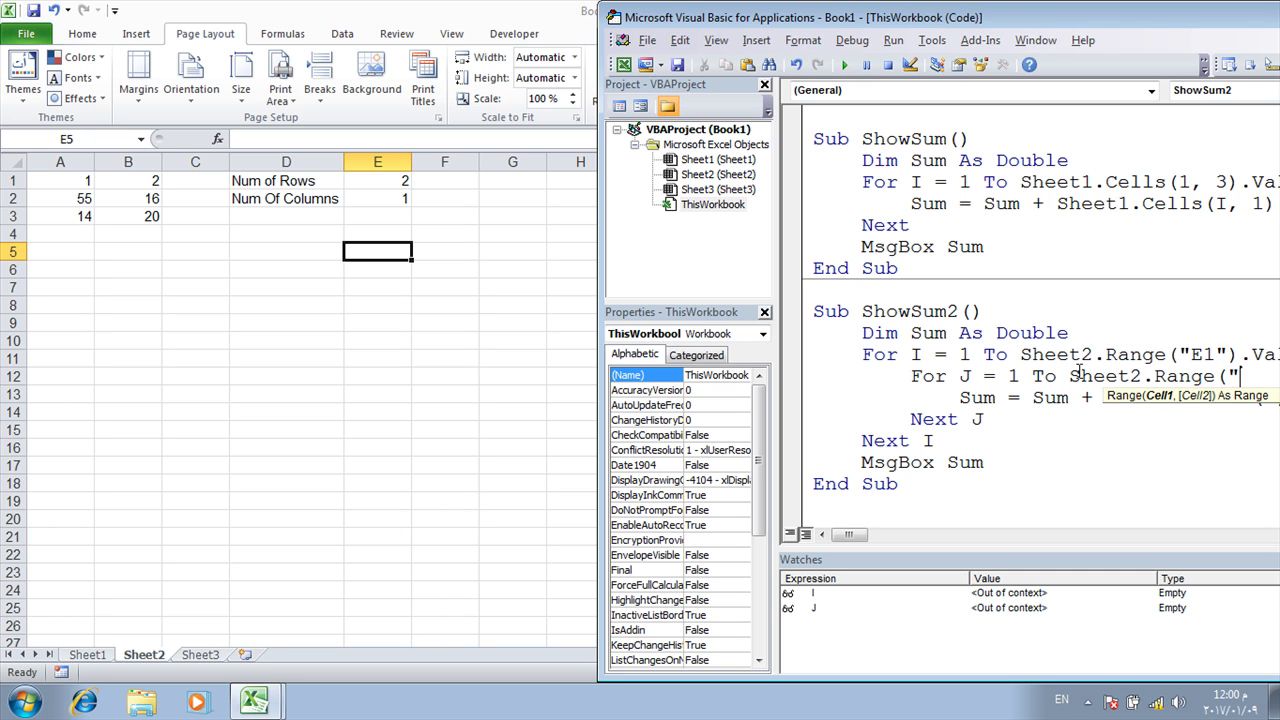
pyautogui.write('E2").')
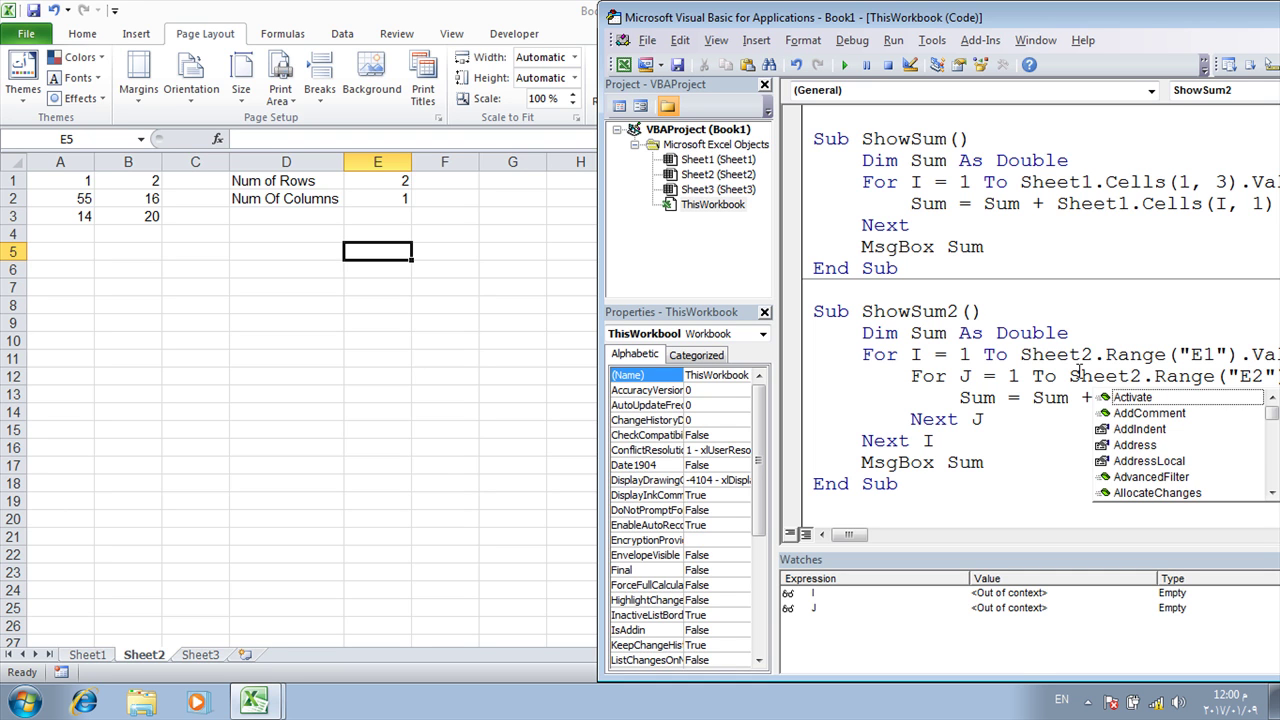
pyautogui.write('va')
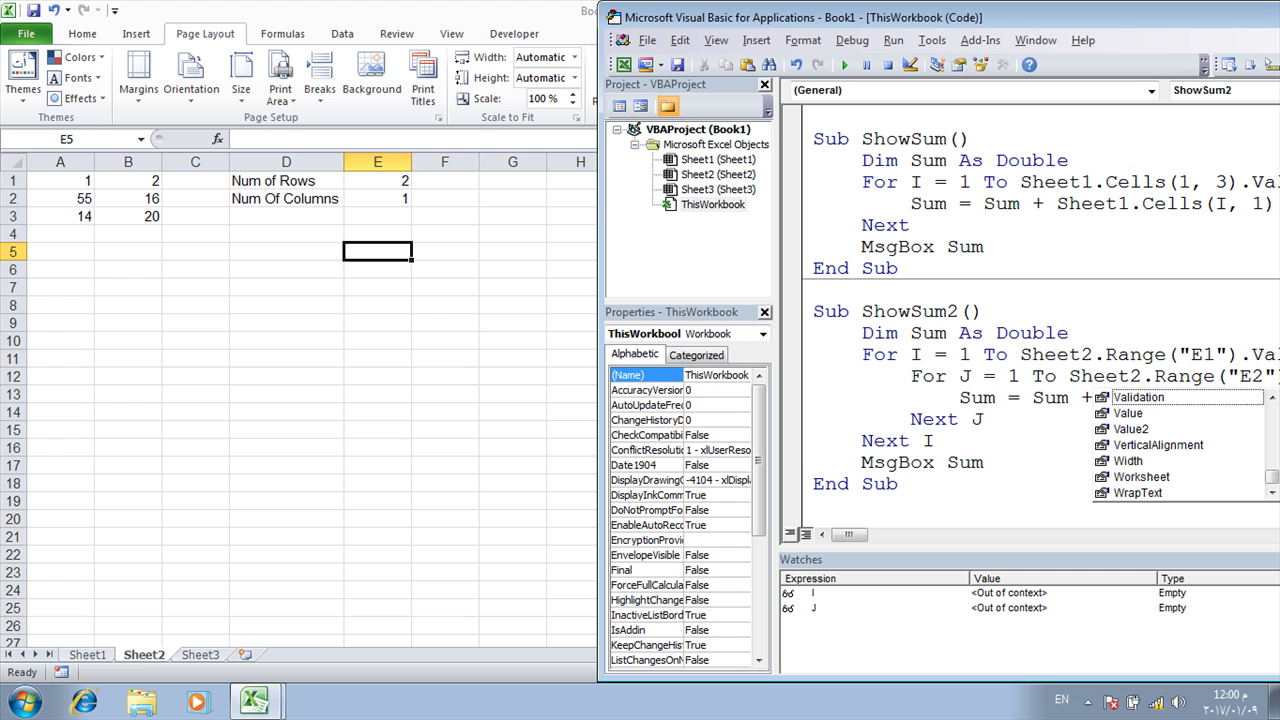
pyautogui.click(1138, 419)
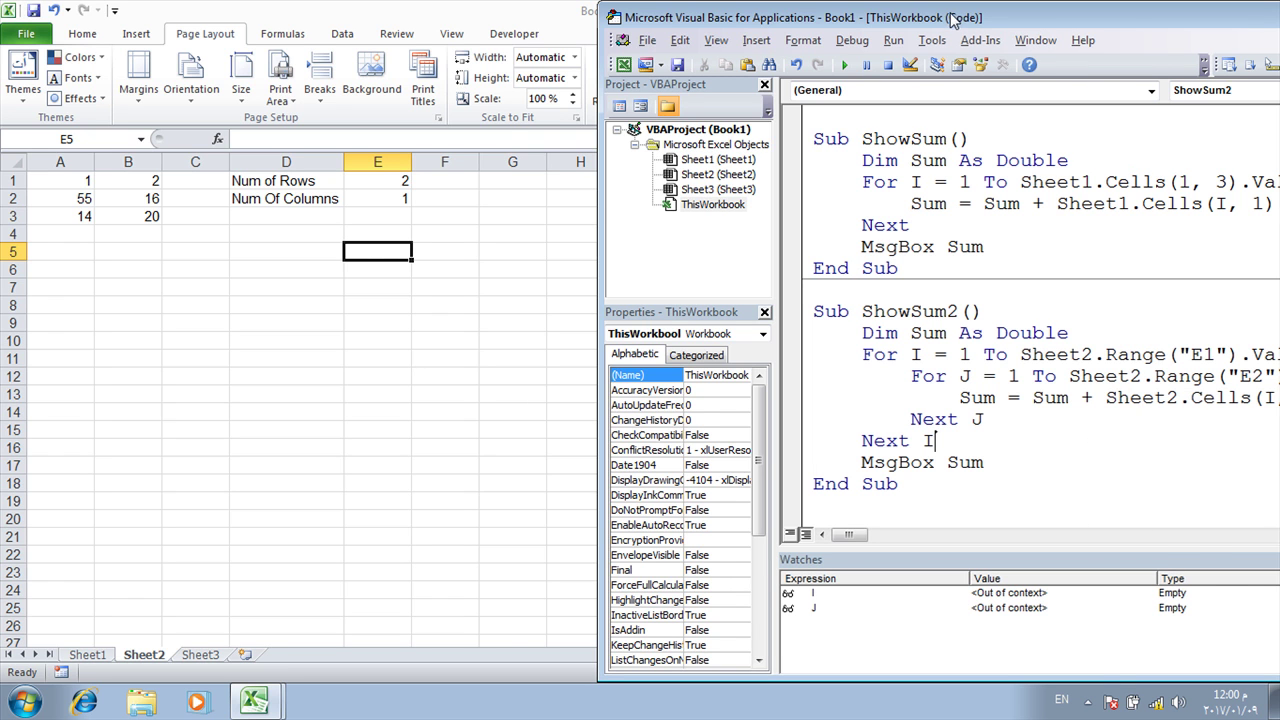
# Reposition the VBA editor window so the full ShowSum2 code and cells D1:E2 are both visible.
pyautogui.moveTo(953, 18); pyautogui.dragTo(773, 20)
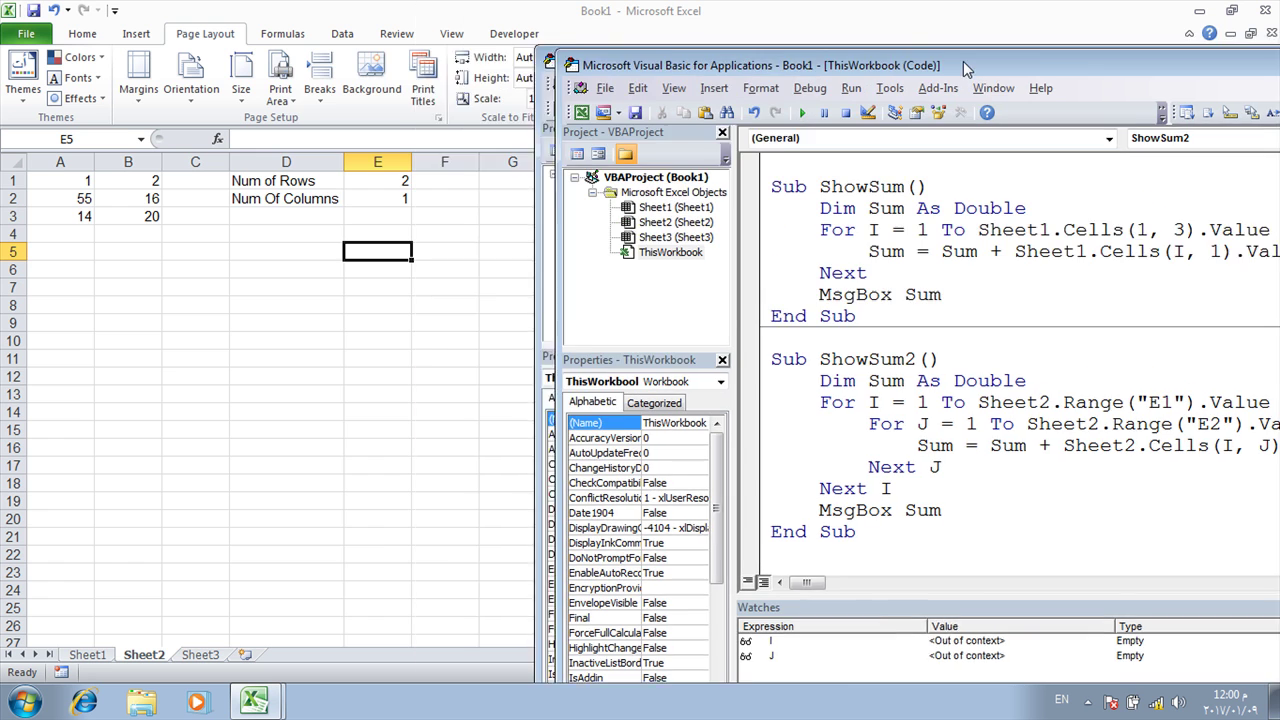
pyautogui.moveTo(828, 8); pyautogui.dragTo(682, 68)
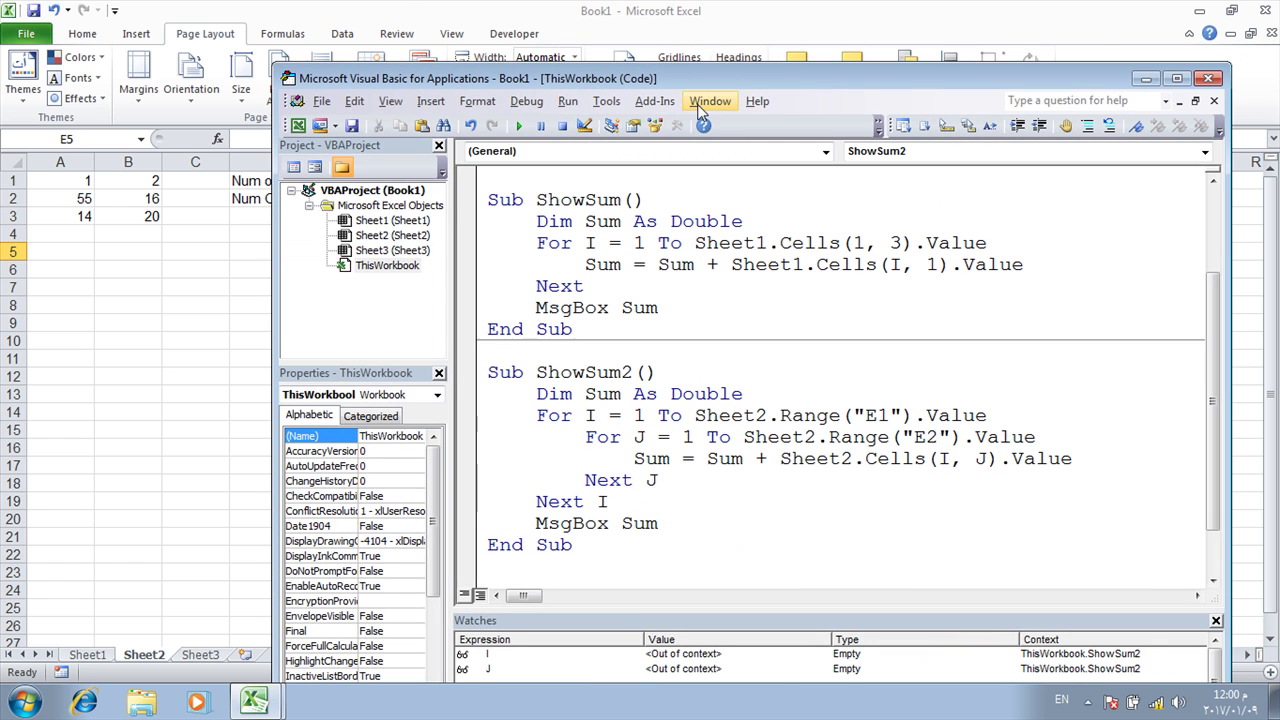
pyautogui.moveTo(580, 79); pyautogui.dragTo(625, 69)
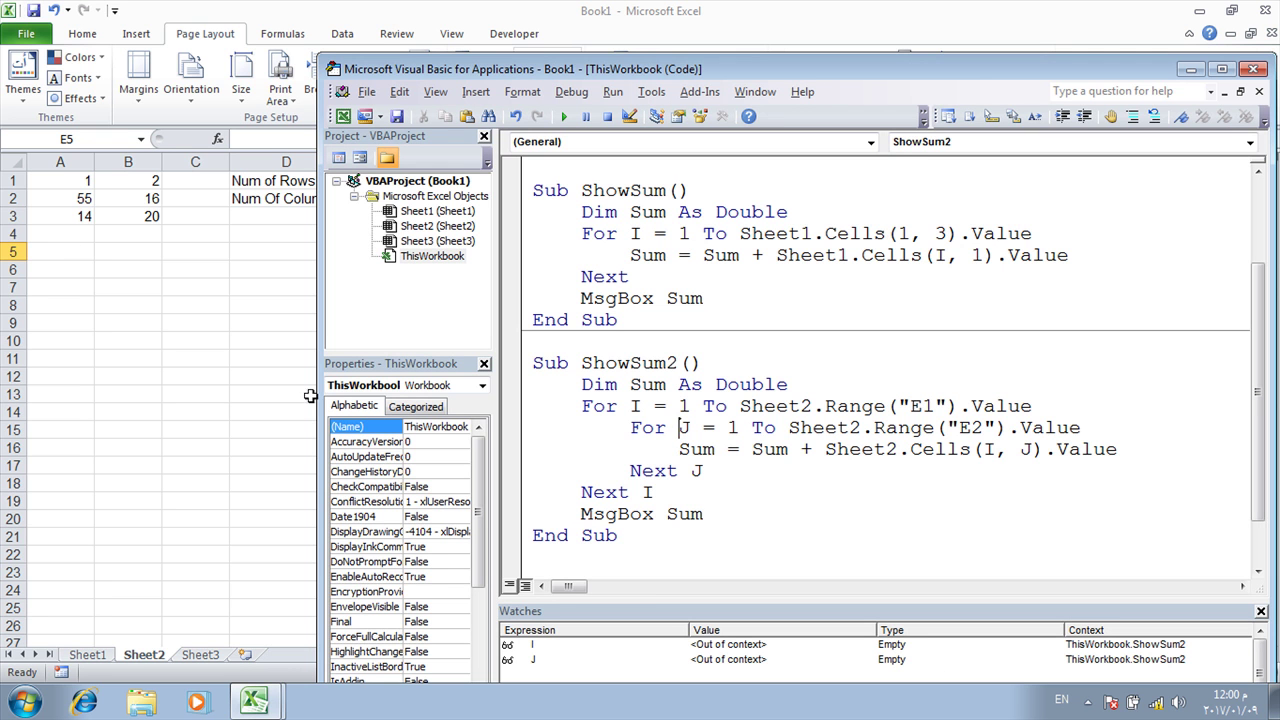
pyautogui.moveTo(591, 79); pyautogui.dragTo(743, 103)
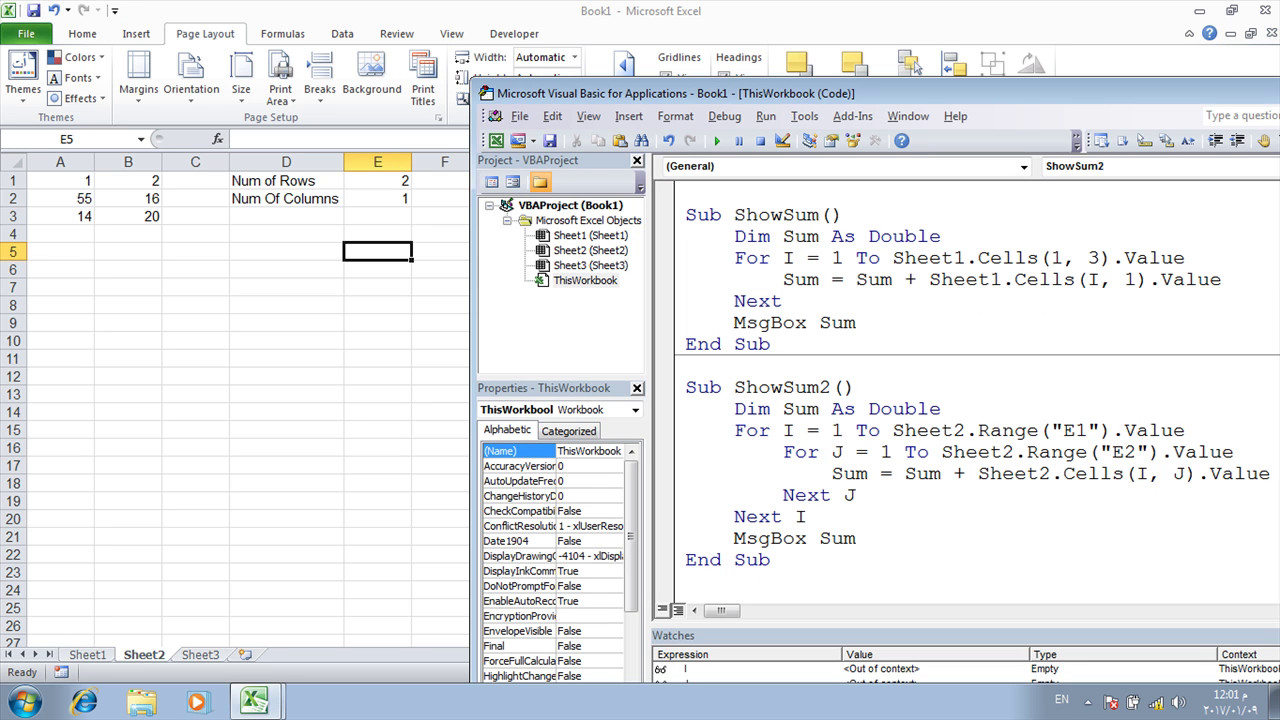
# Move the code editor aside and select A1:A2 on Sheet2 to check their total.
pyautogui.click(87, 183)
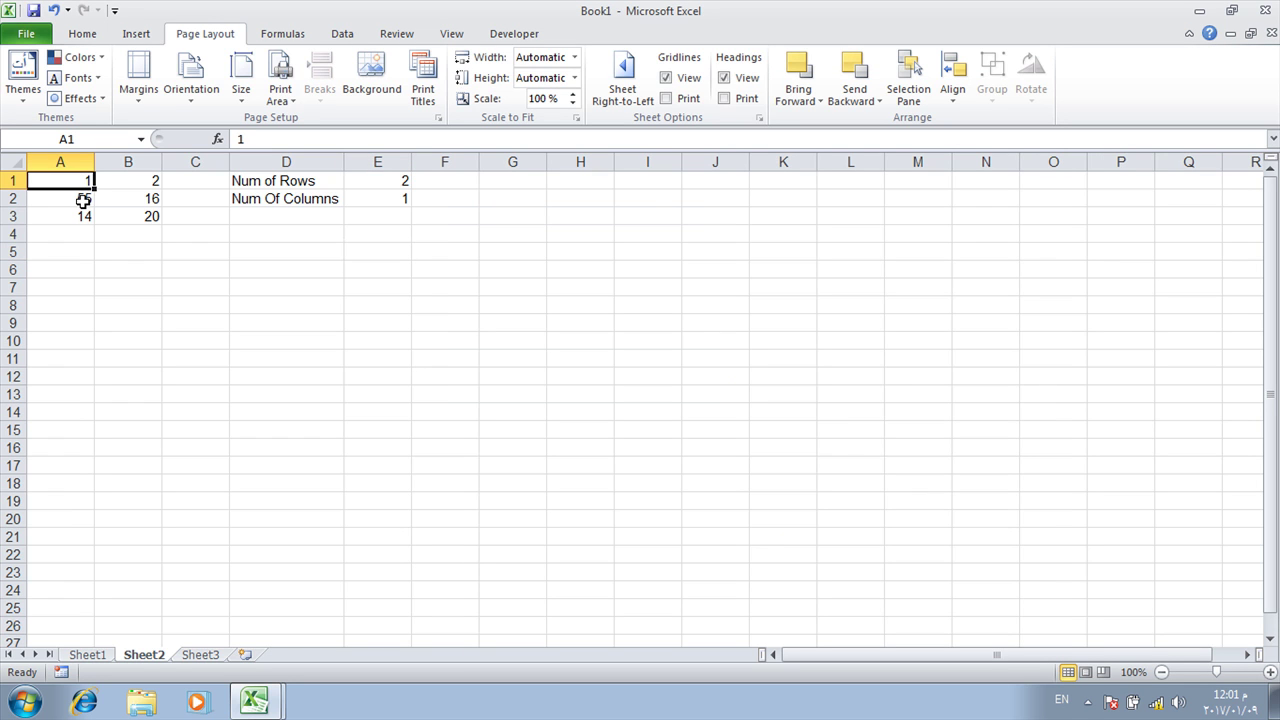
pyautogui.click(84, 201)
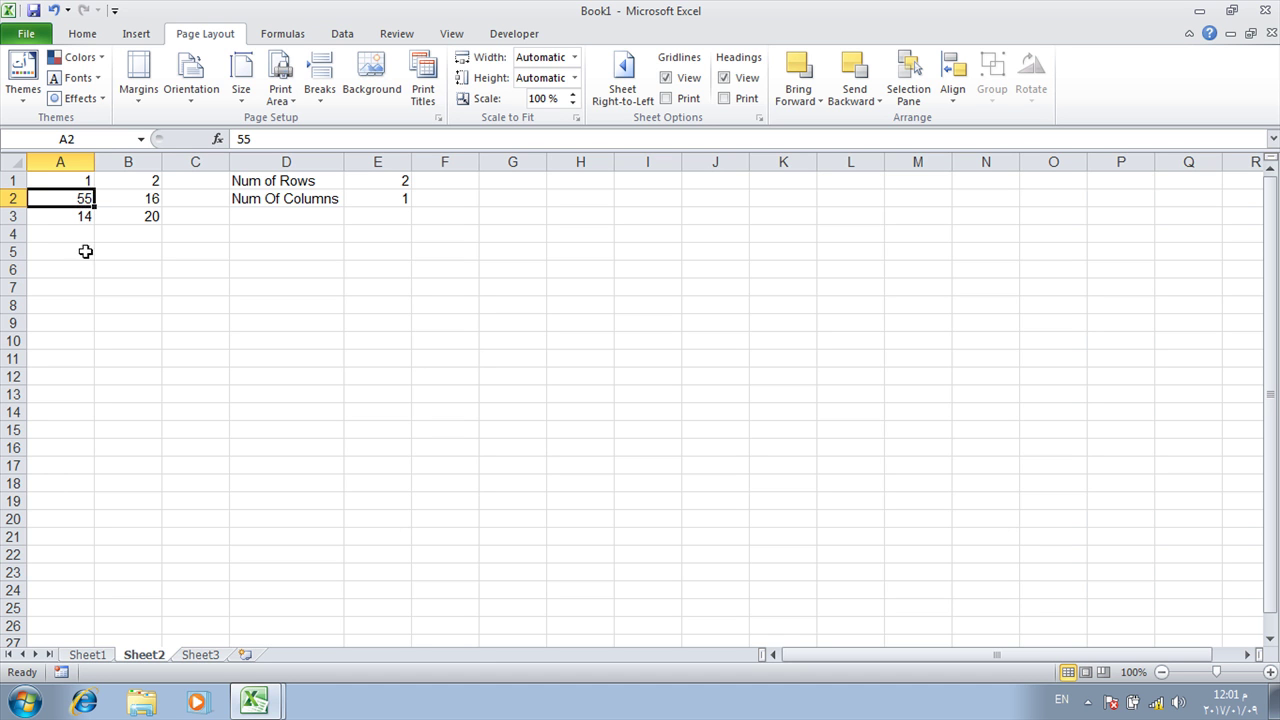
pyautogui.moveTo(255, 700)
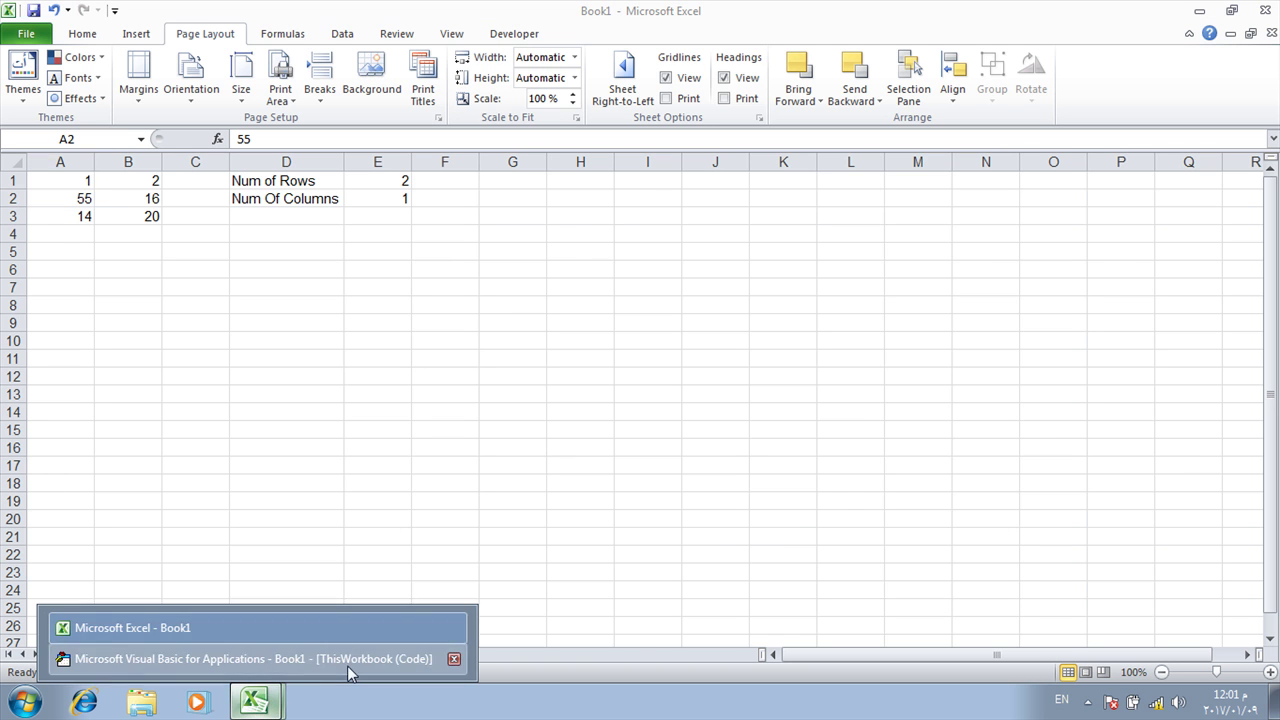
pyautogui.click(347, 657)
pyautogui.moveTo(1062, 98); pyautogui.dragTo(950, 22)
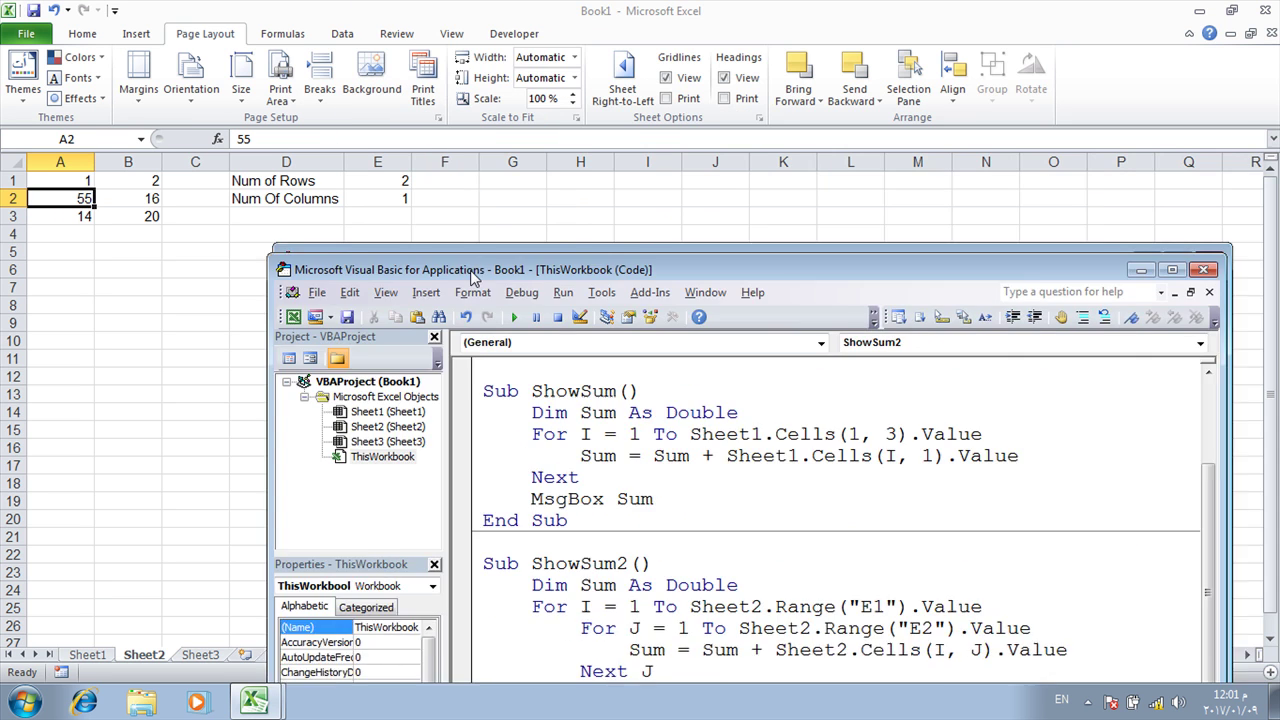
pyautogui.moveTo(564, 25); pyautogui.dragTo(400, 275)
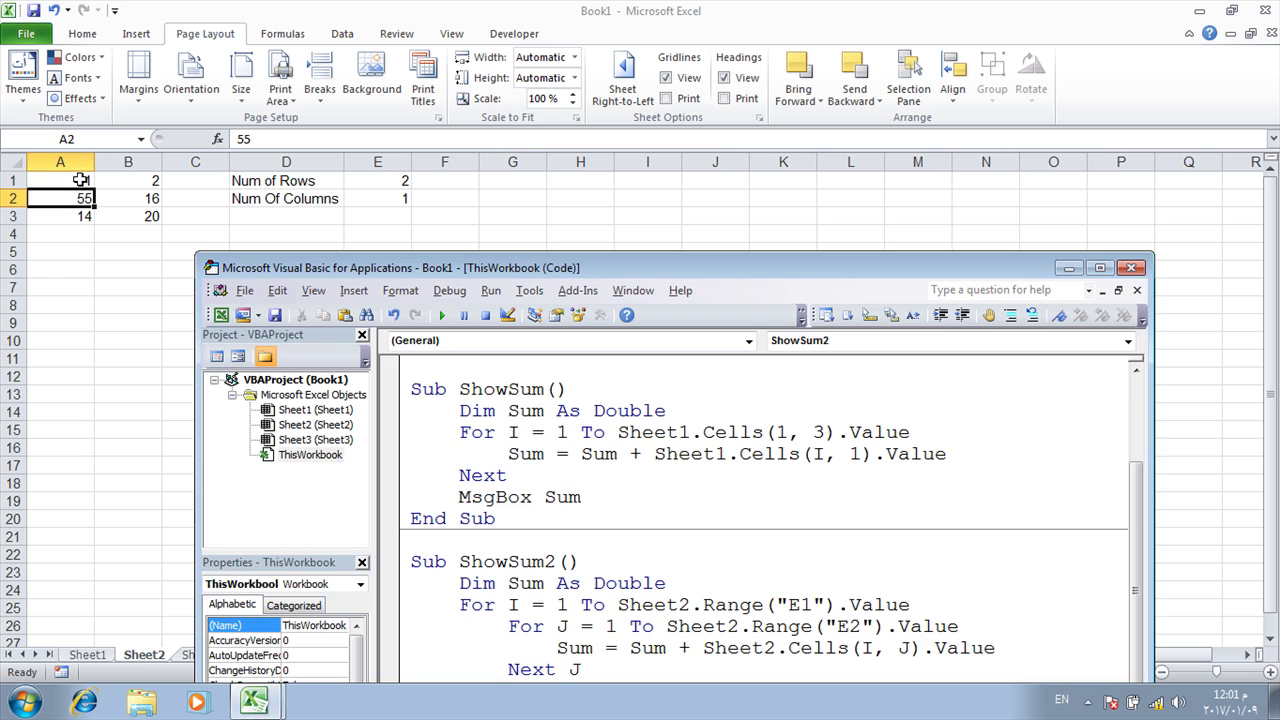
pyautogui.moveTo(78, 178); pyautogui.dragTo(79, 198)
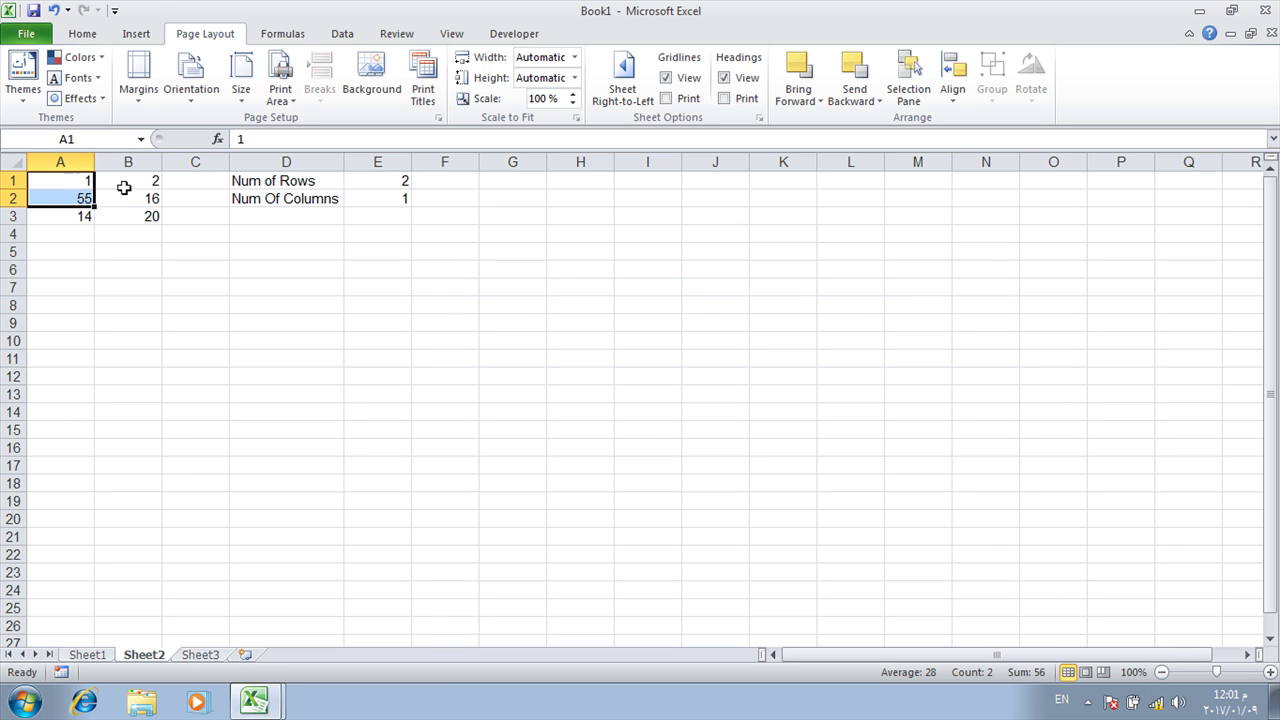
# Run ShowSum2 from the editor and dismiss its result of 56.
pyautogui.click(254, 701)
pyautogui.click(353, 659)
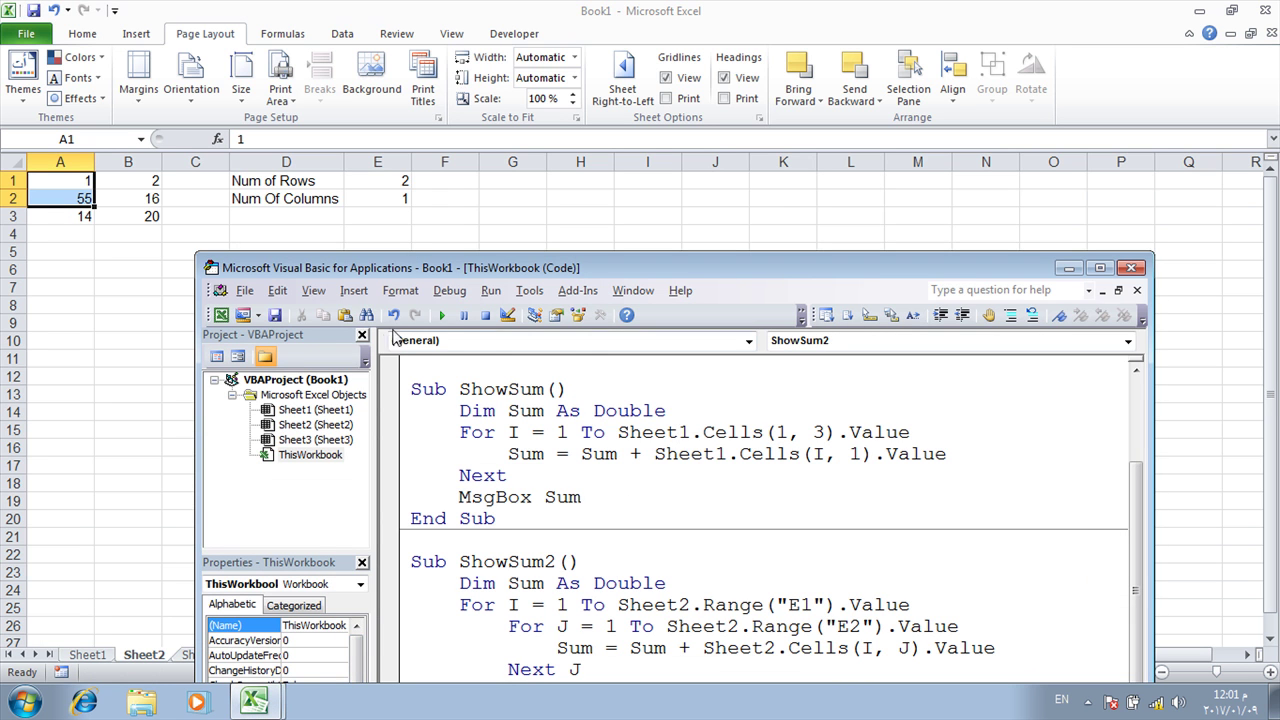
pyautogui.click(443, 316)
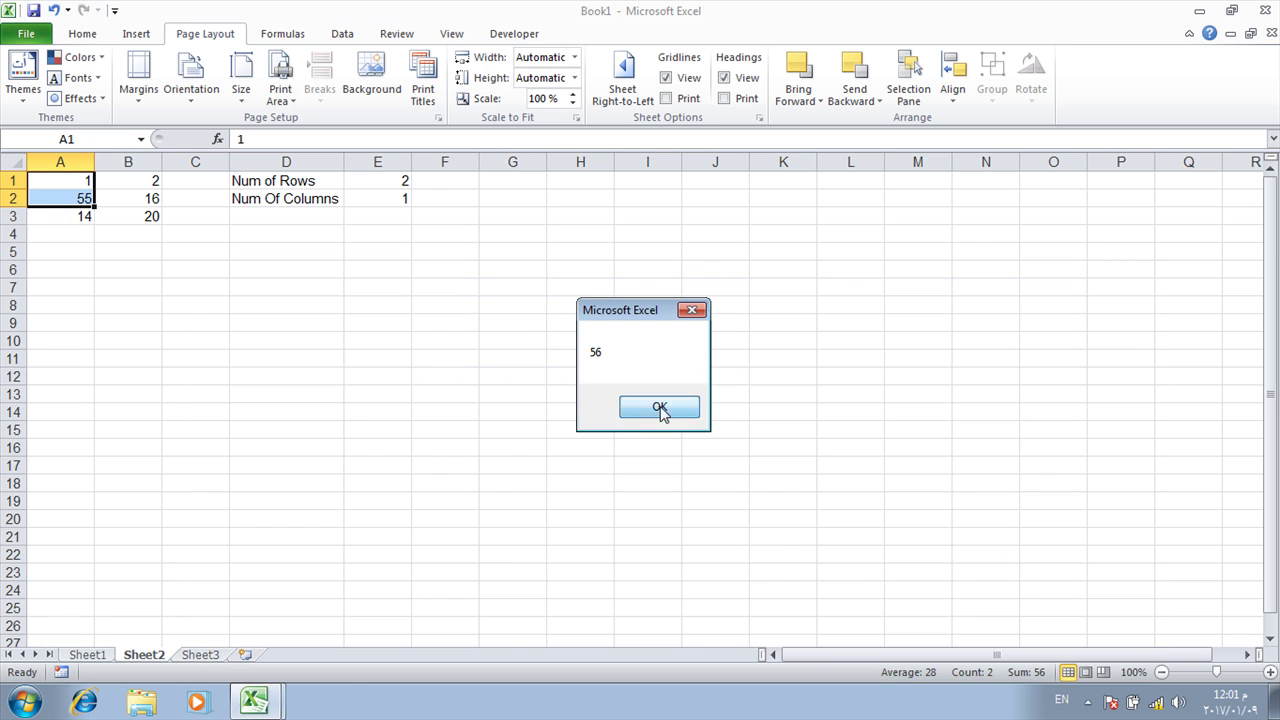
pyautogui.click(657, 408)
# Change Num Of Columns in E2 to 2 and select A1:B2.
pyautogui.click(405, 203)
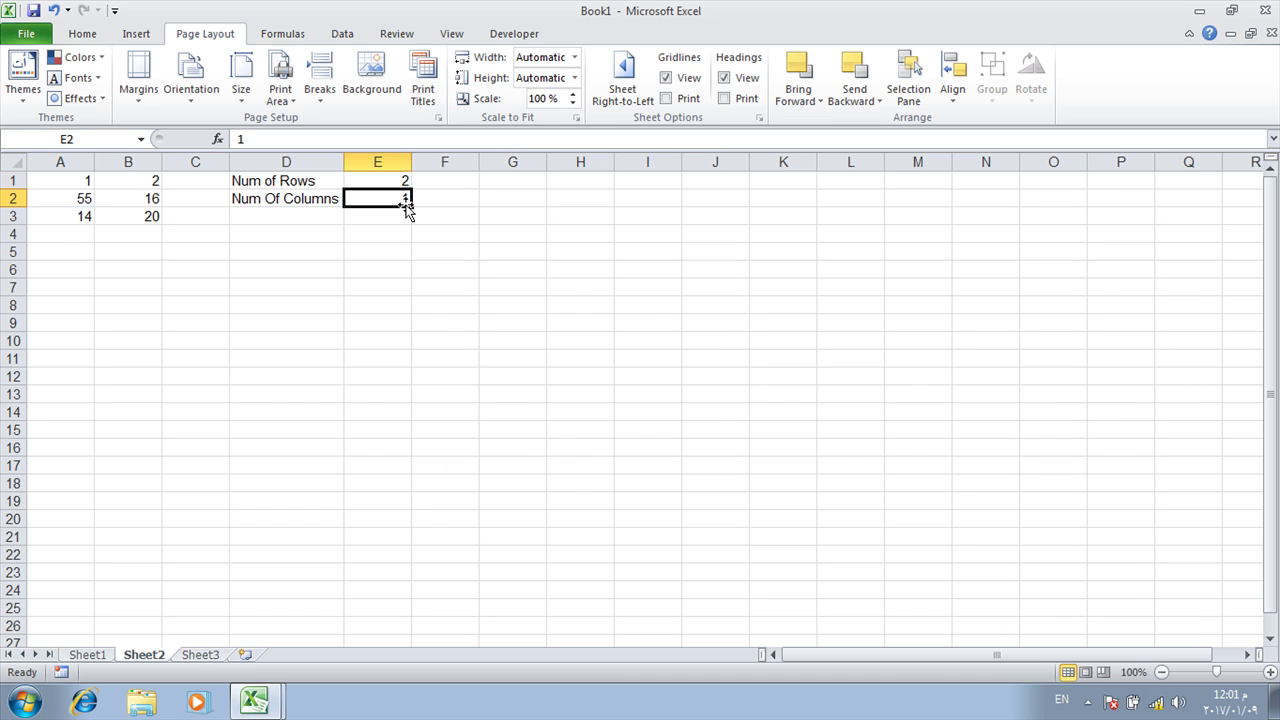
pyautogui.write('2')
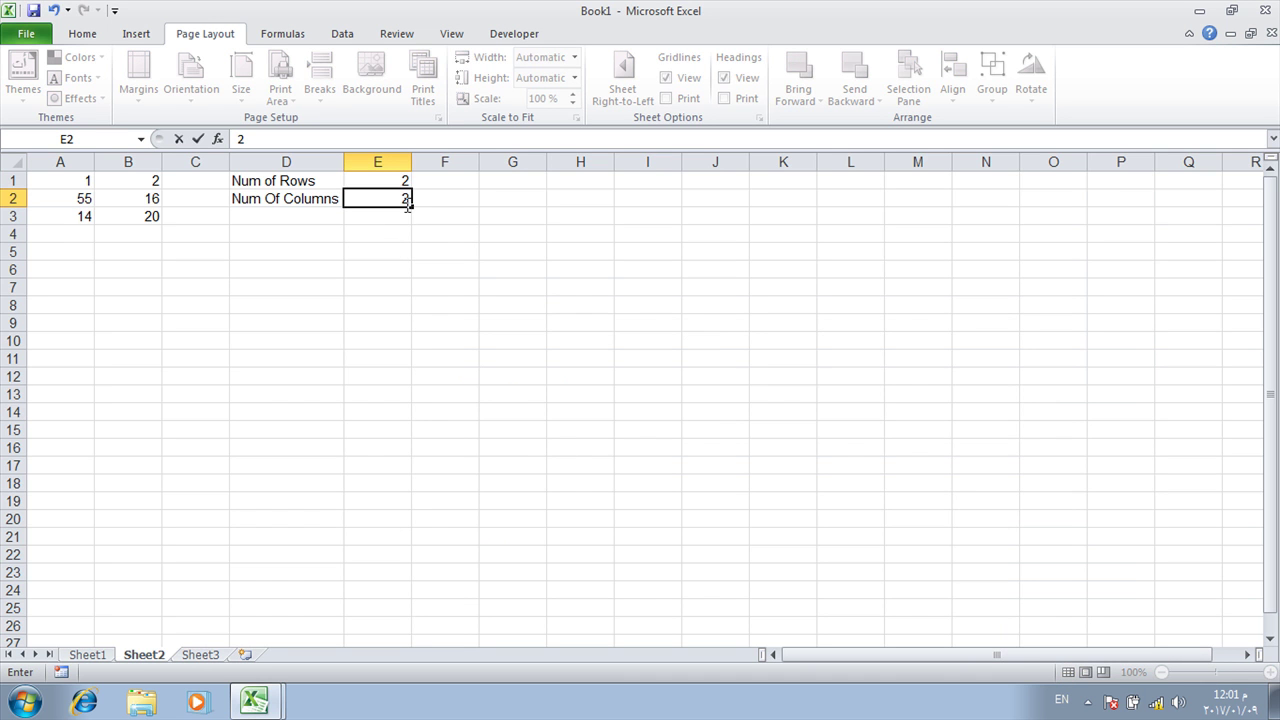
pyautogui.press('Return')
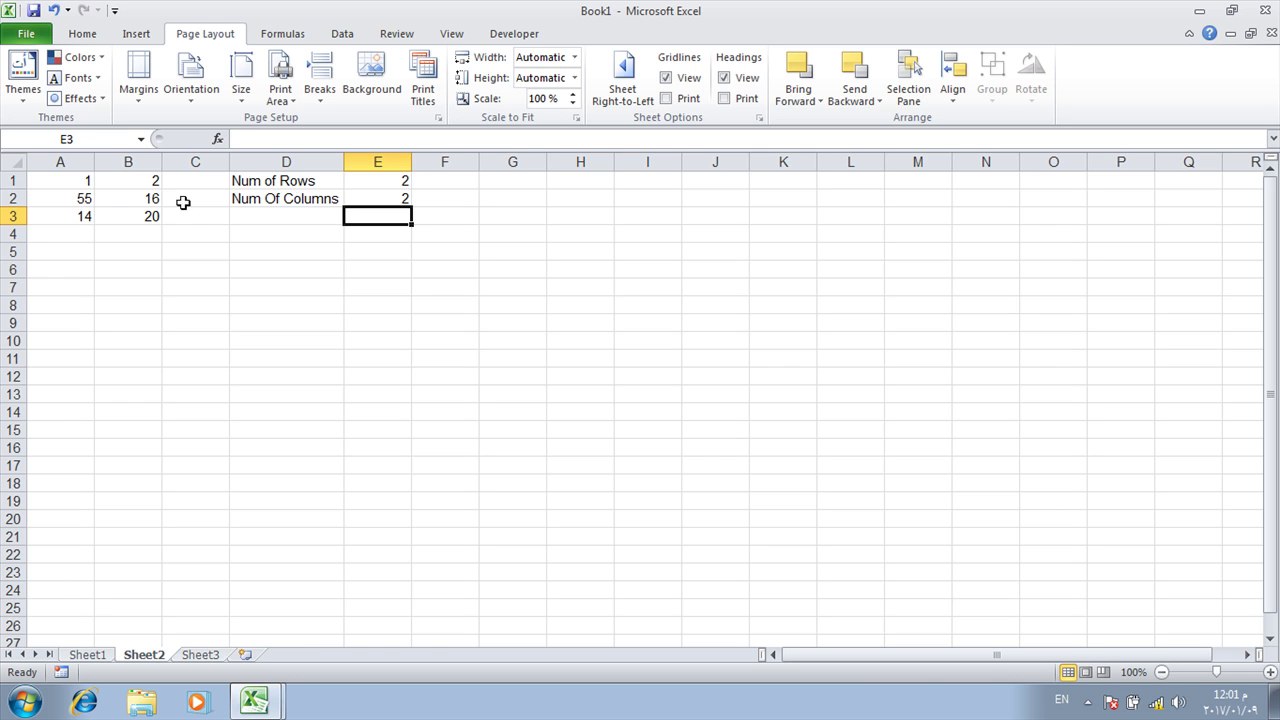
pyautogui.moveTo(66, 183); pyautogui.dragTo(147, 196)
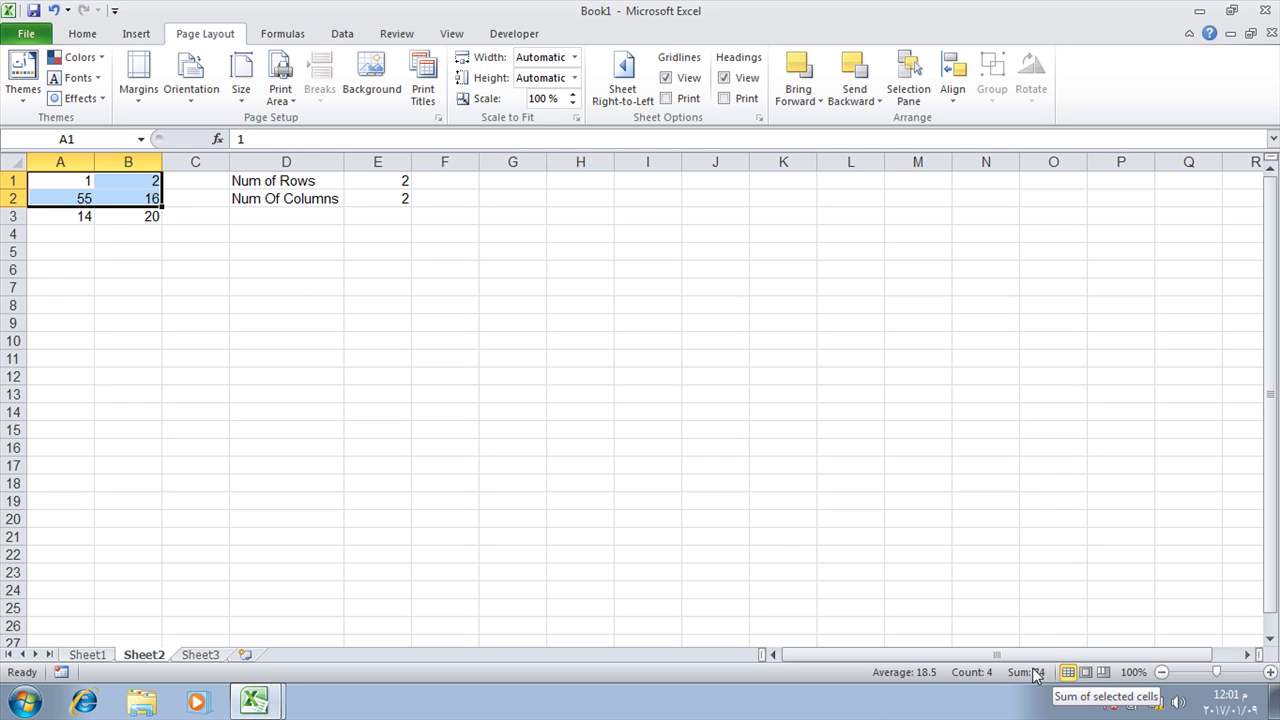
# Rerun ShowSum2 from the editor, dismiss the 74 result, and return to the worksheet.
pyautogui.click(266, 701)
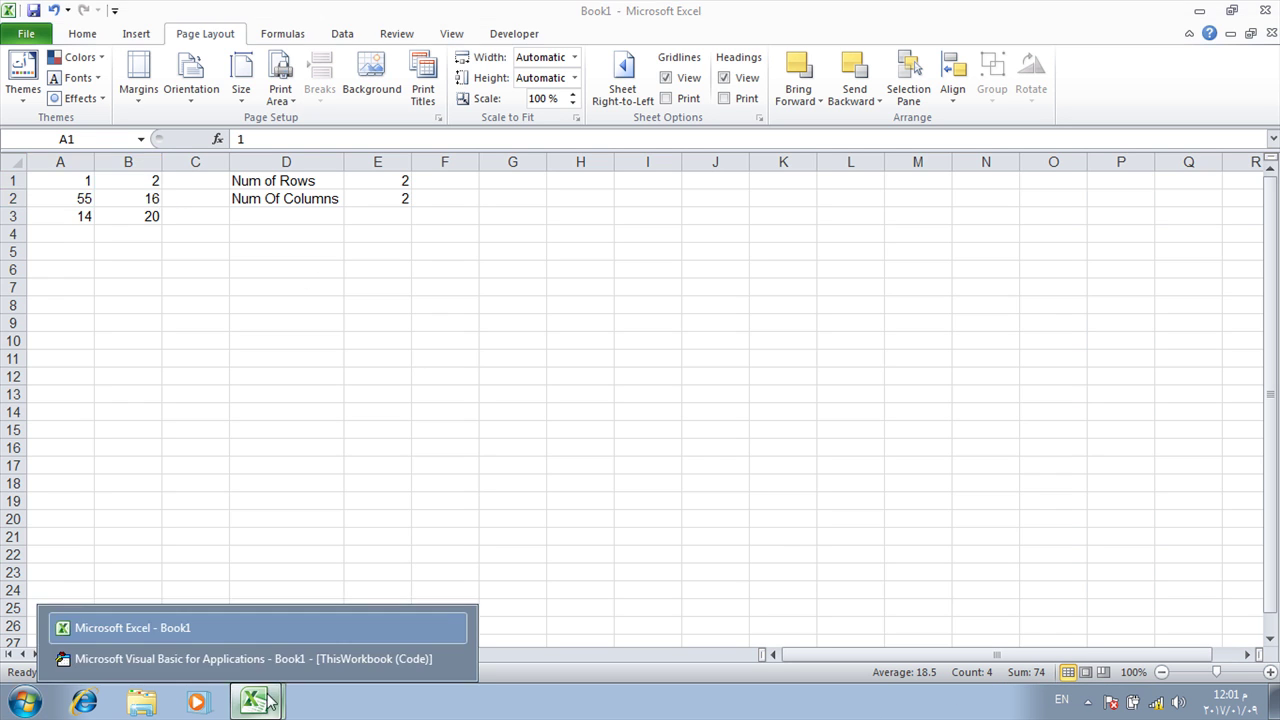
pyautogui.click(300, 659)
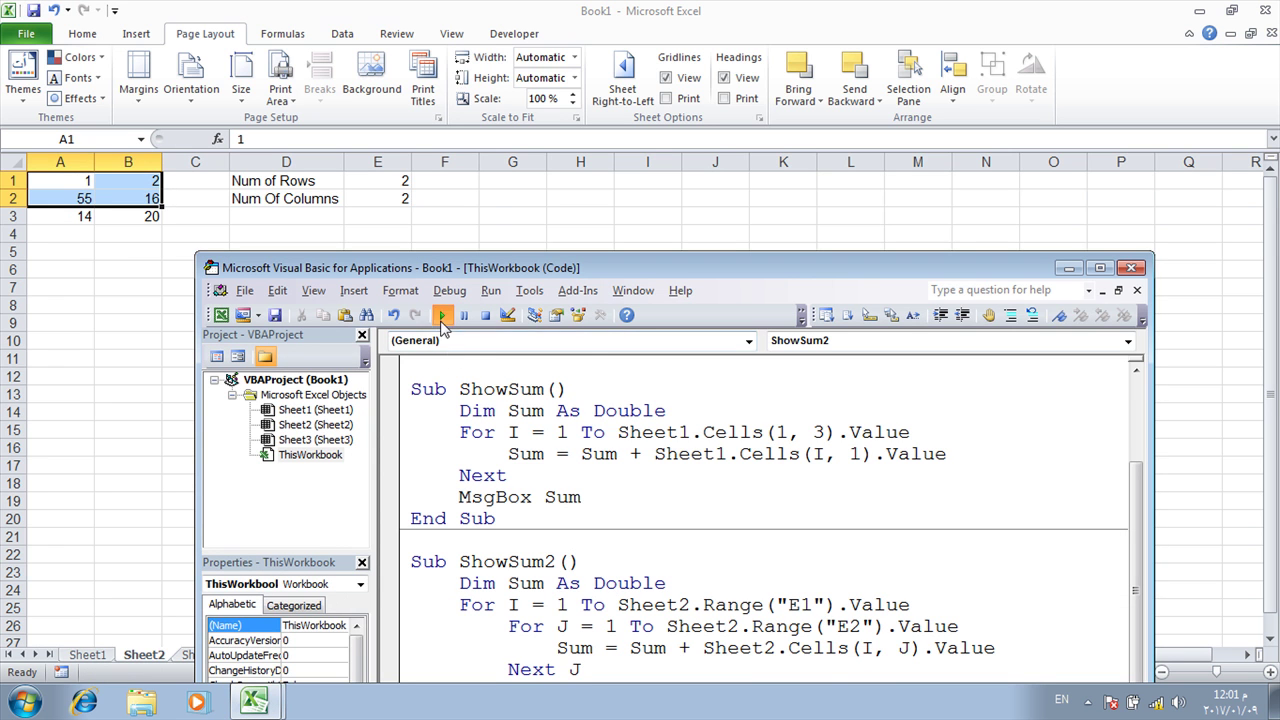
pyautogui.click(442, 315)
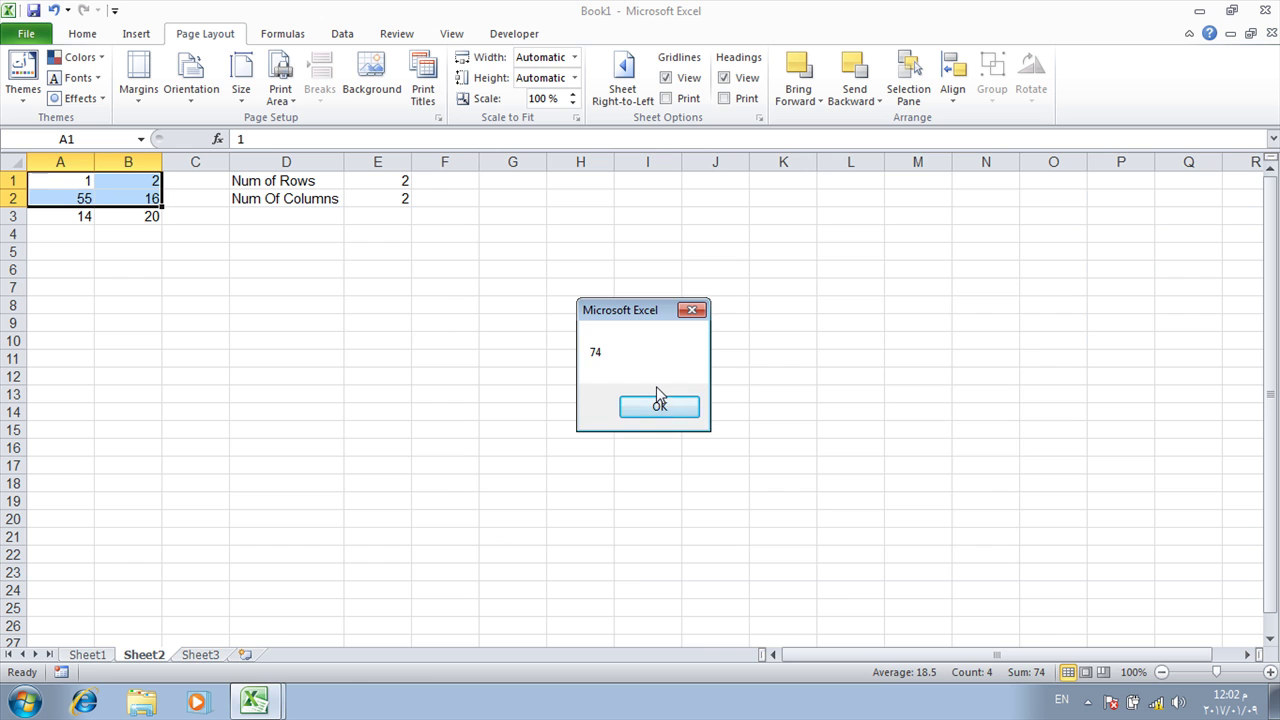
pyautogui.click(658, 404)
pyautogui.click(583, 210)
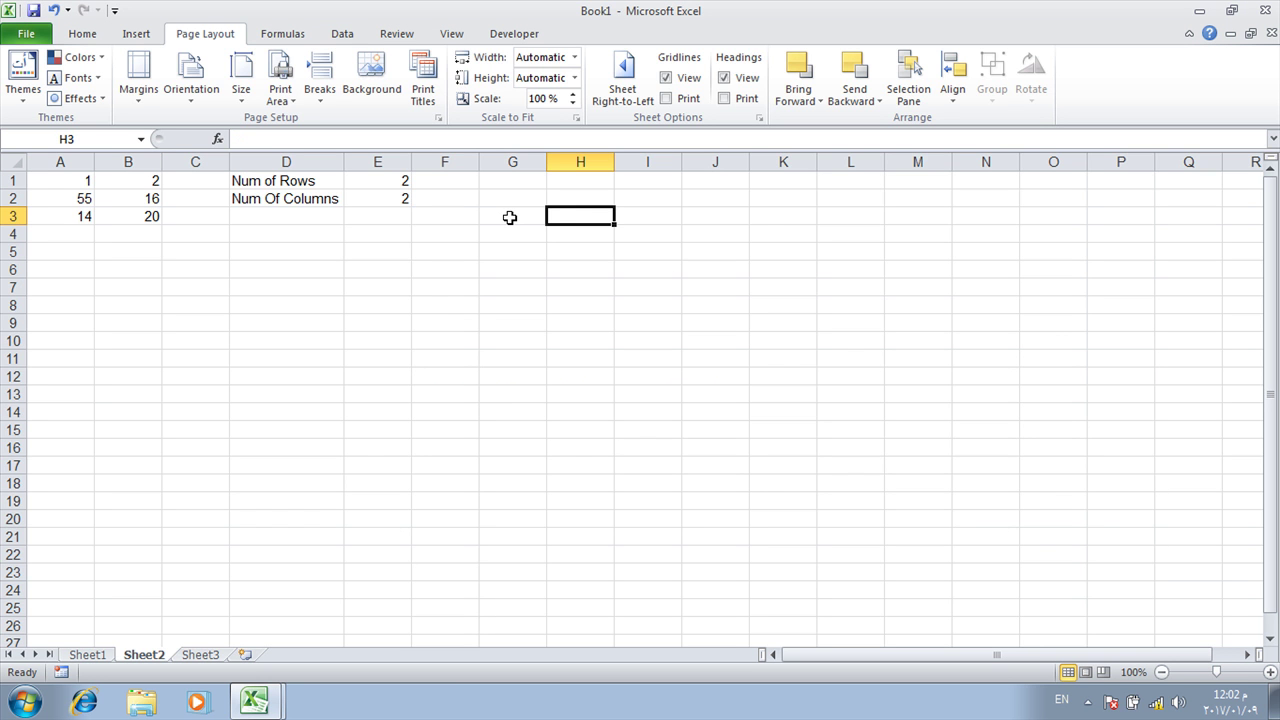
# Draw a Form Controls button over H4:I5 and assign it the ShowSum2 macro.
pyautogui.click(501, 38)
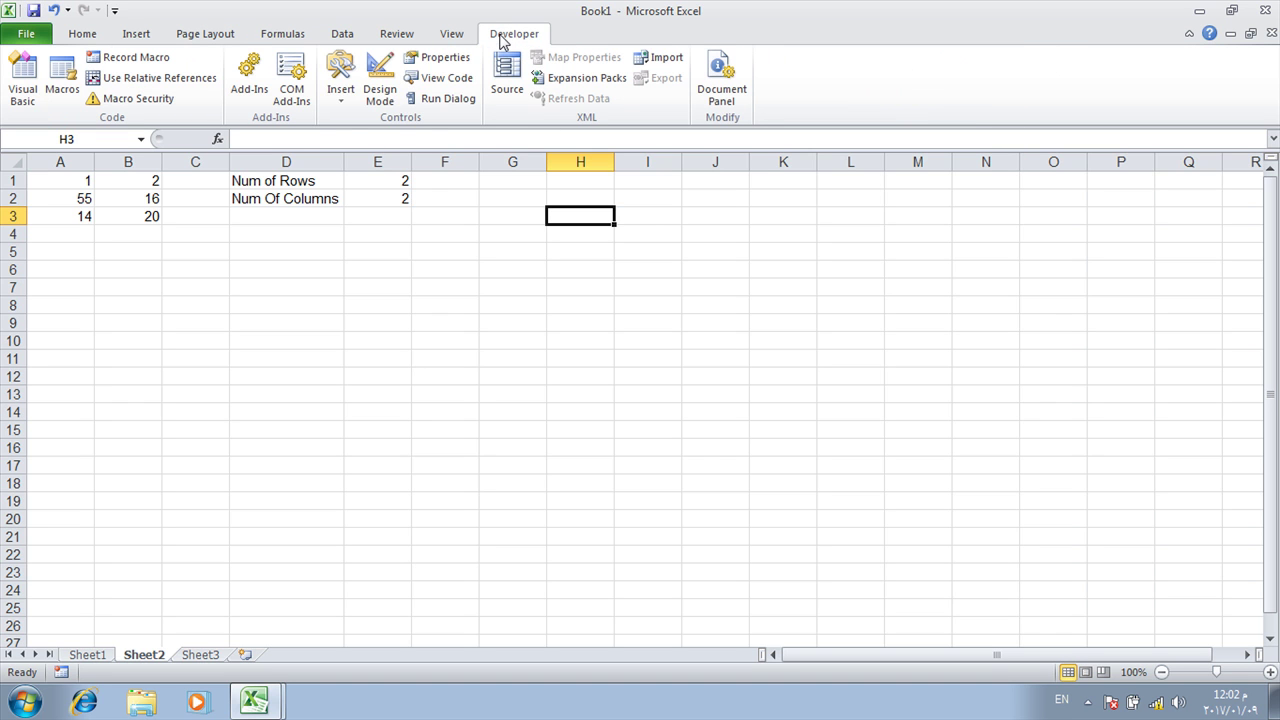
pyautogui.click(341, 80)
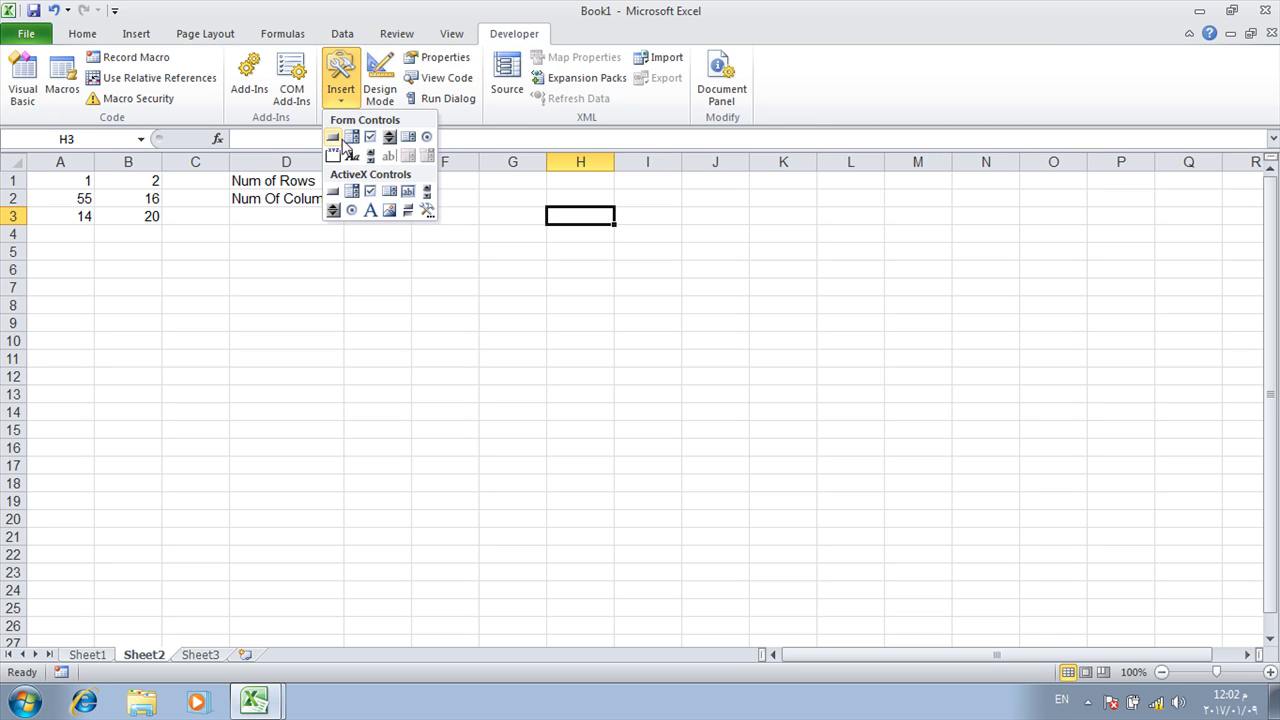
pyautogui.click(340, 143)
pyautogui.moveTo(541, 226); pyautogui.dragTo(668, 270)
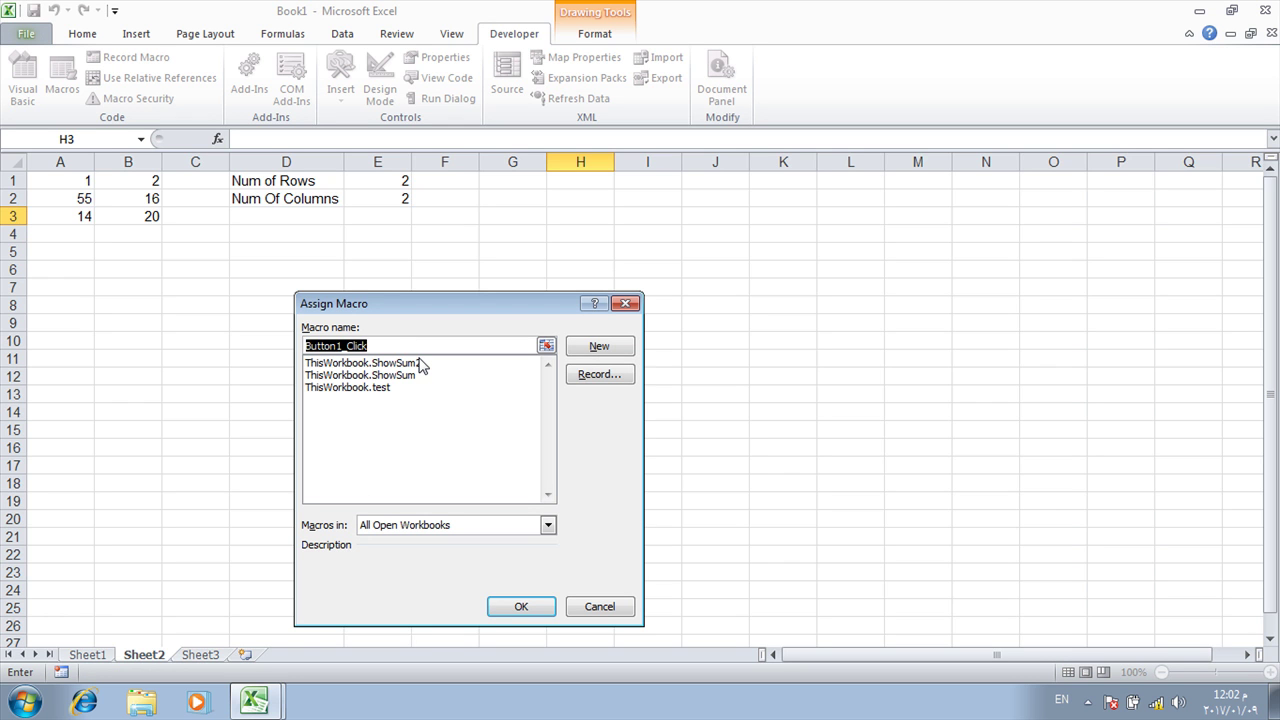
pyautogui.click(407, 363)
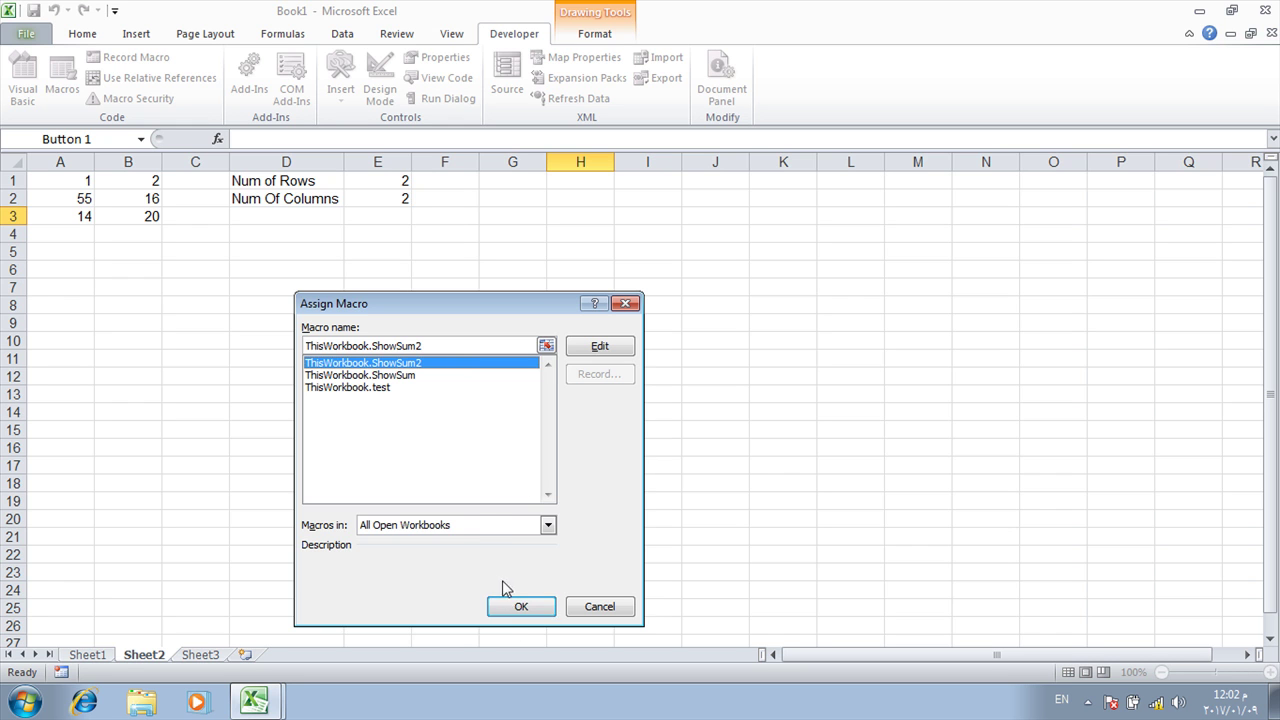
pyautogui.click(521, 610)
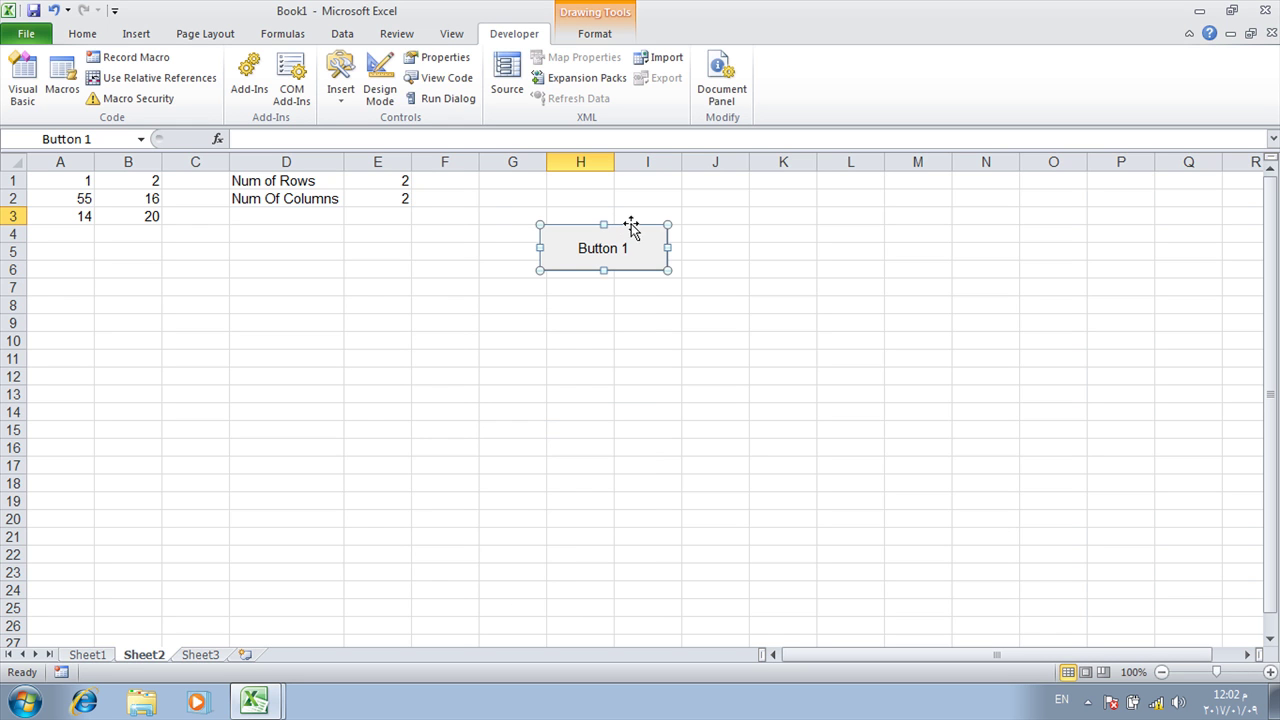
# Rename the button's caption from Button 1 to 'Show Sum2'.
pyautogui.click(584, 249)
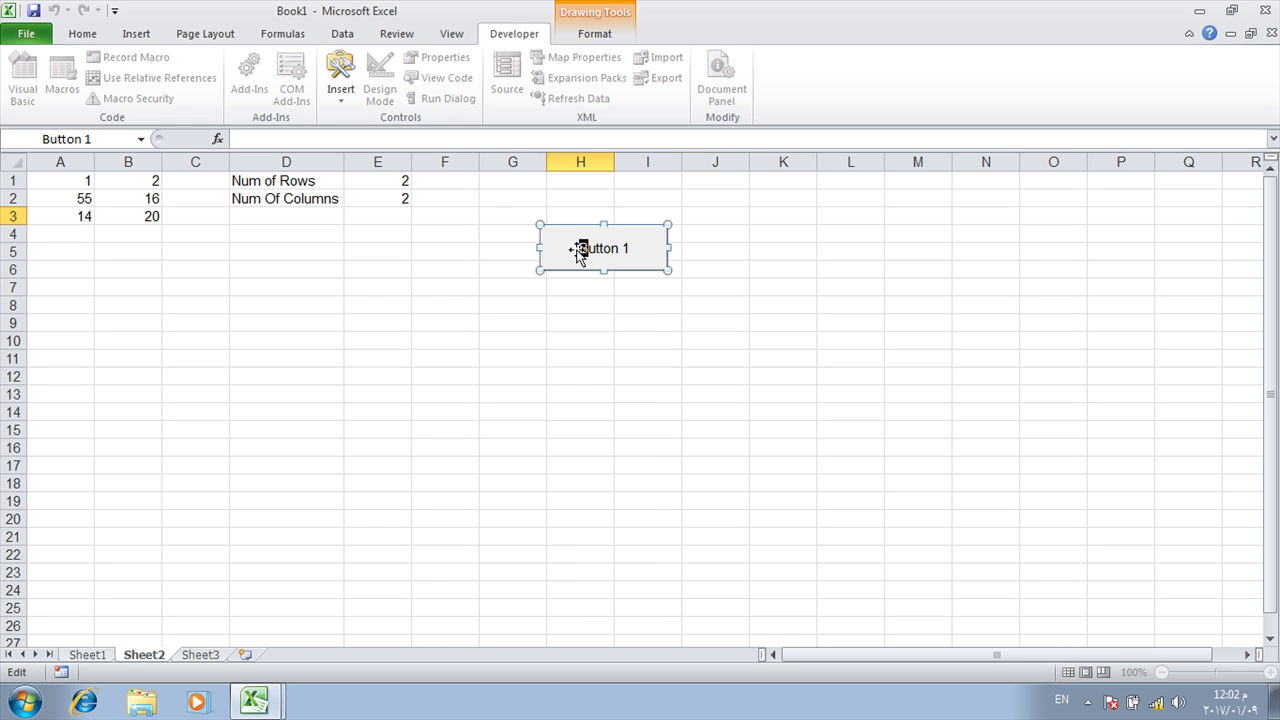
pyautogui.moveTo(578, 249); pyautogui.dragTo(678, 247)
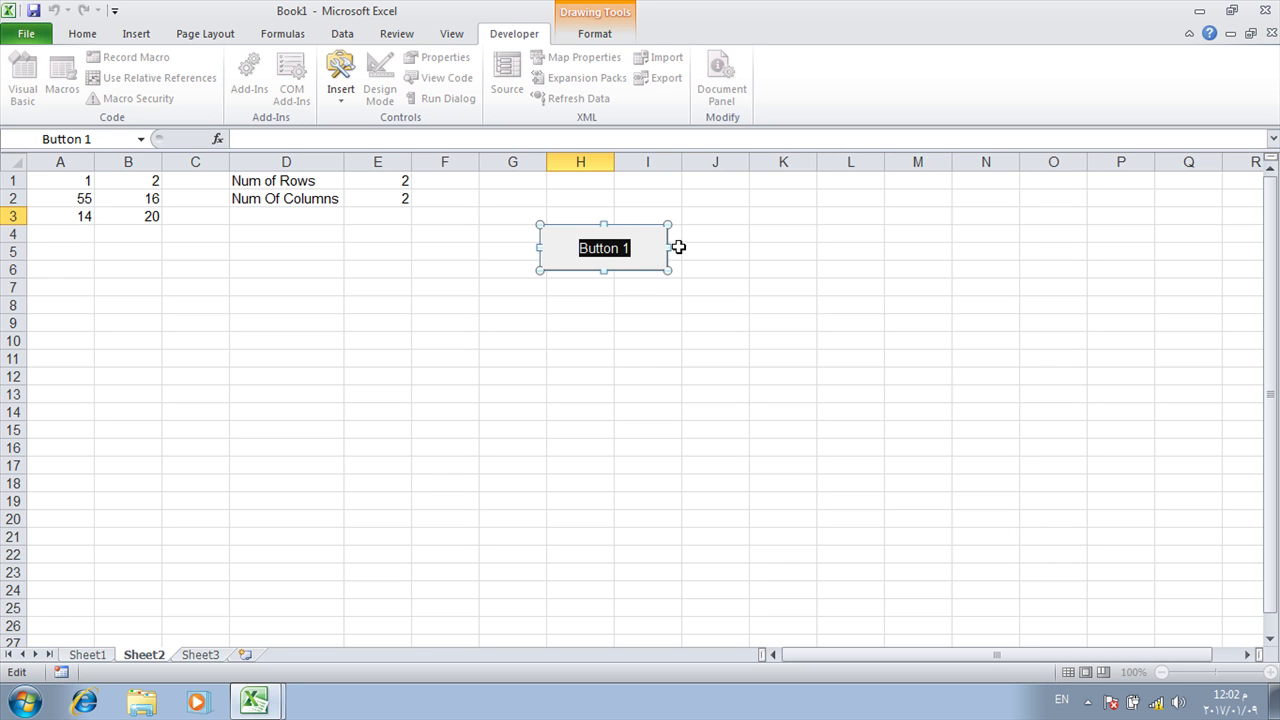
pyautogui.write('Ne')
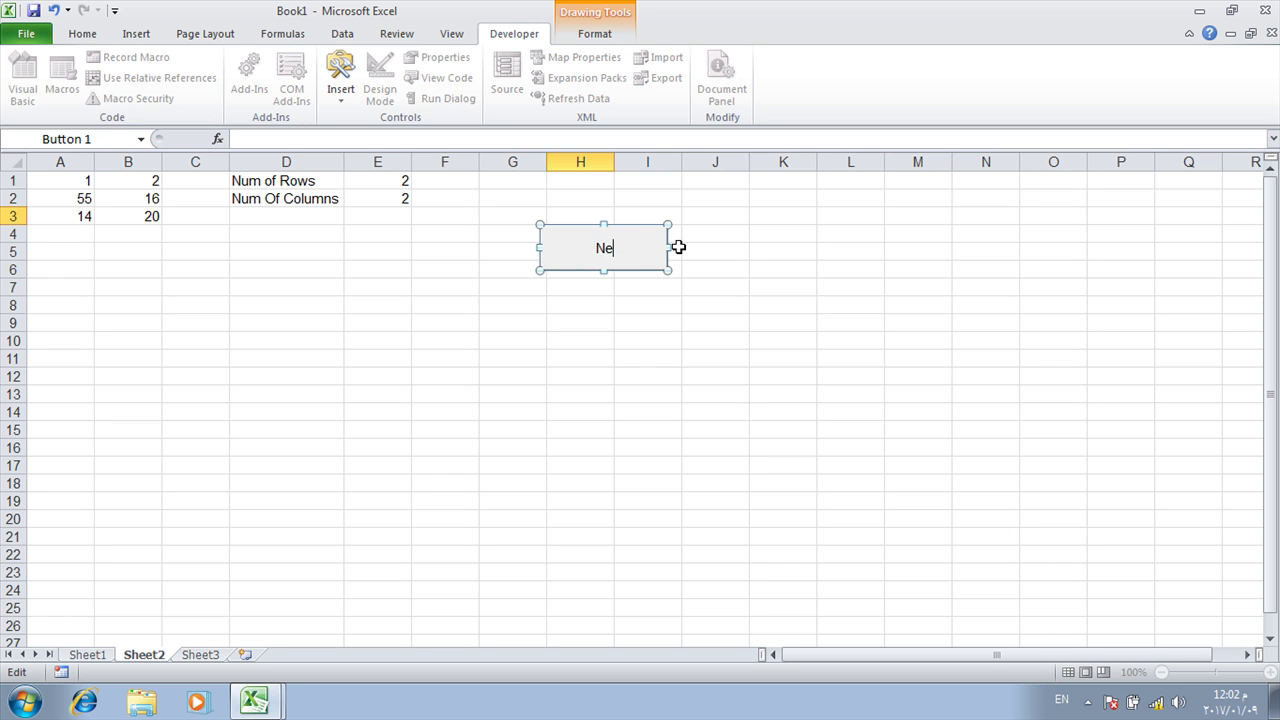
pyautogui.press('BackSpace')
pyautogui.write('how Sum2')
pyautogui.click(610, 341)
# Test the Show Sum2 button, which displays the total 74.
pyautogui.click(612, 252)
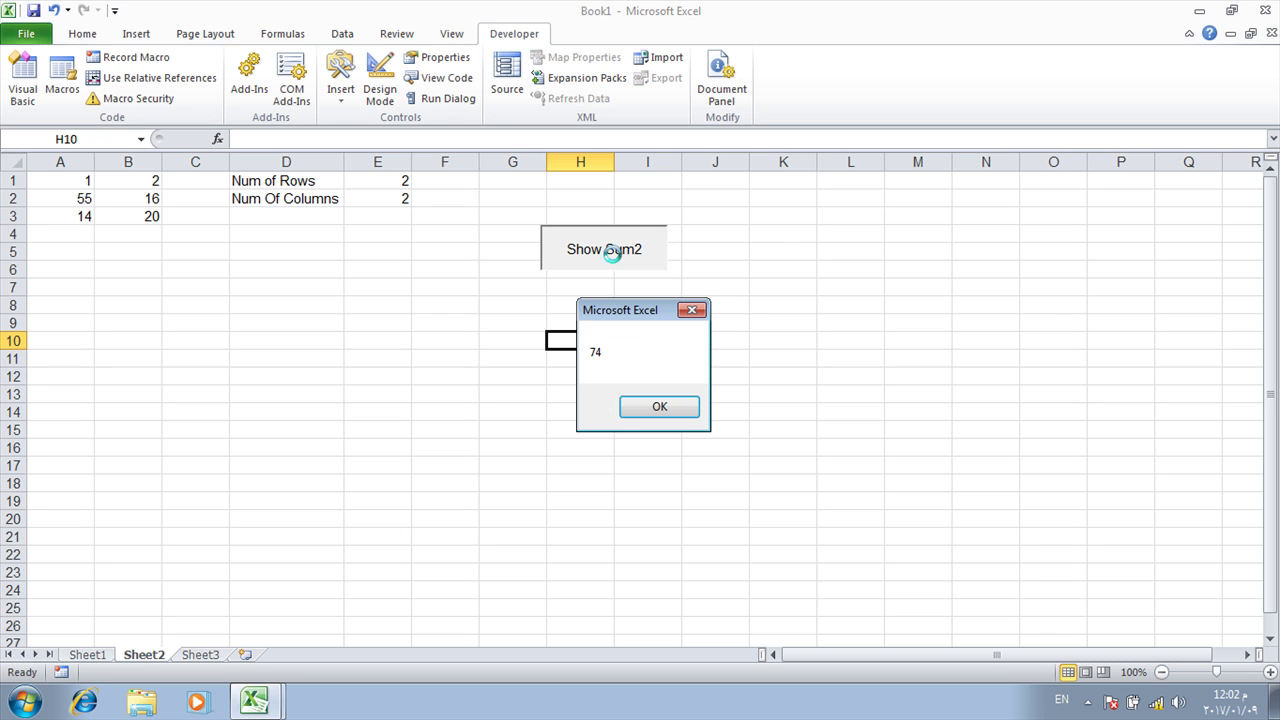
pyautogui.click(650, 406)
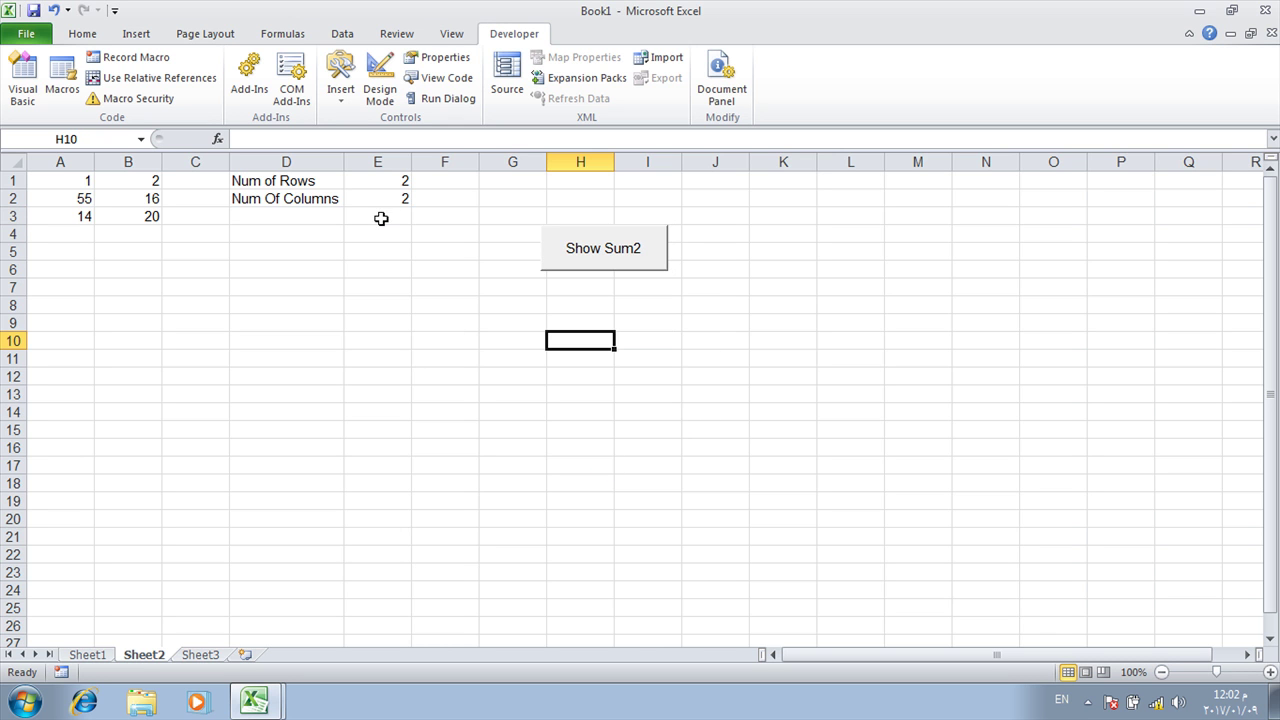
pyautogui.click(90, 236)
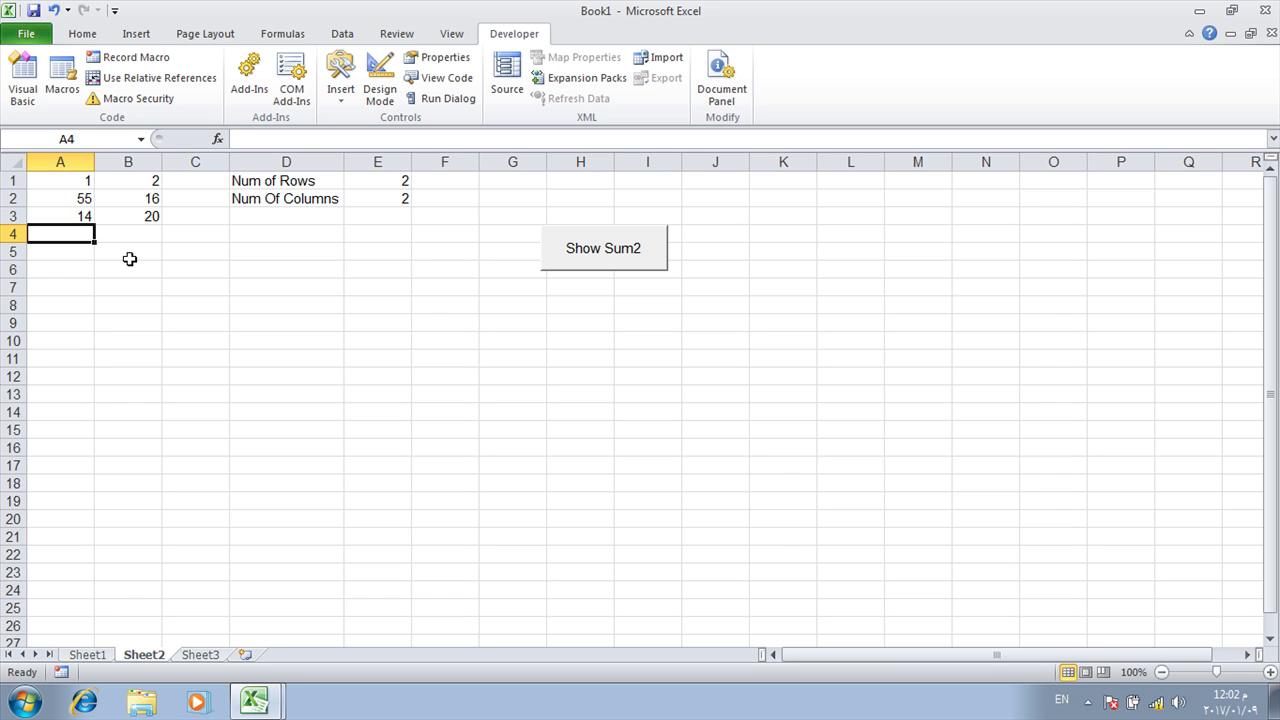
# Enter -100 and -500 as the last values in column B.
pyautogui.write('-100')
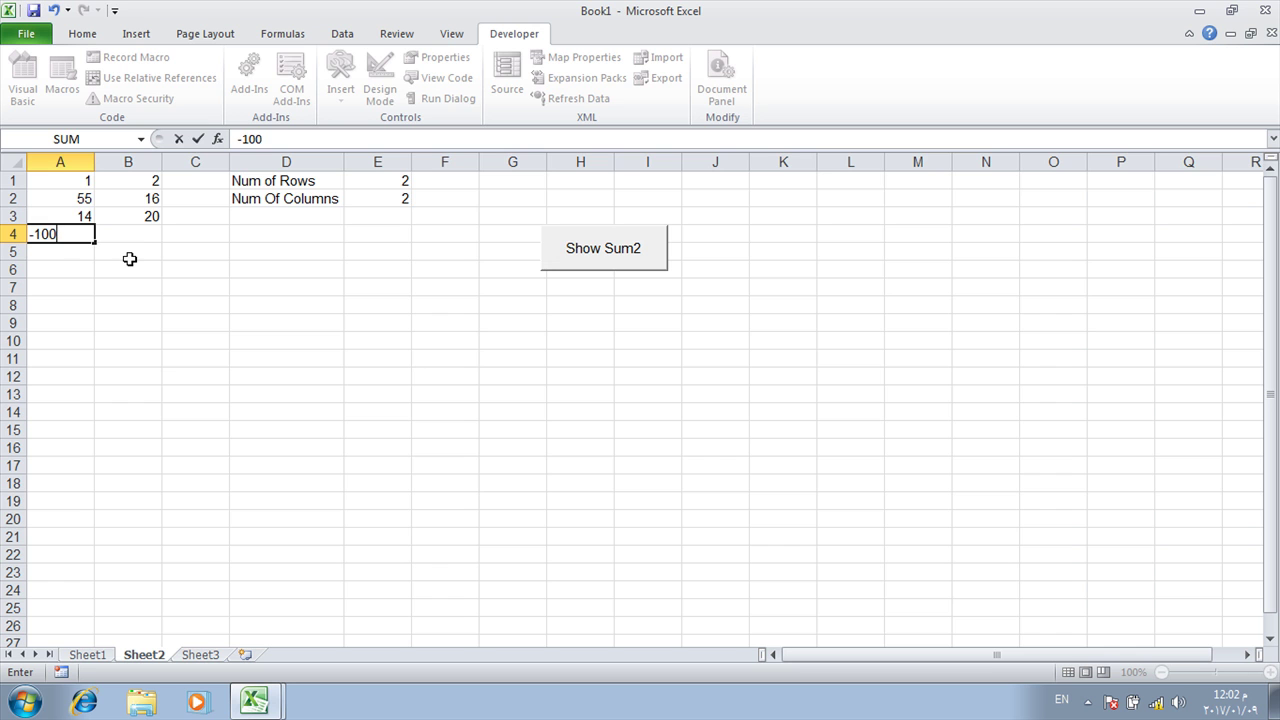
pyautogui.click(127, 233)
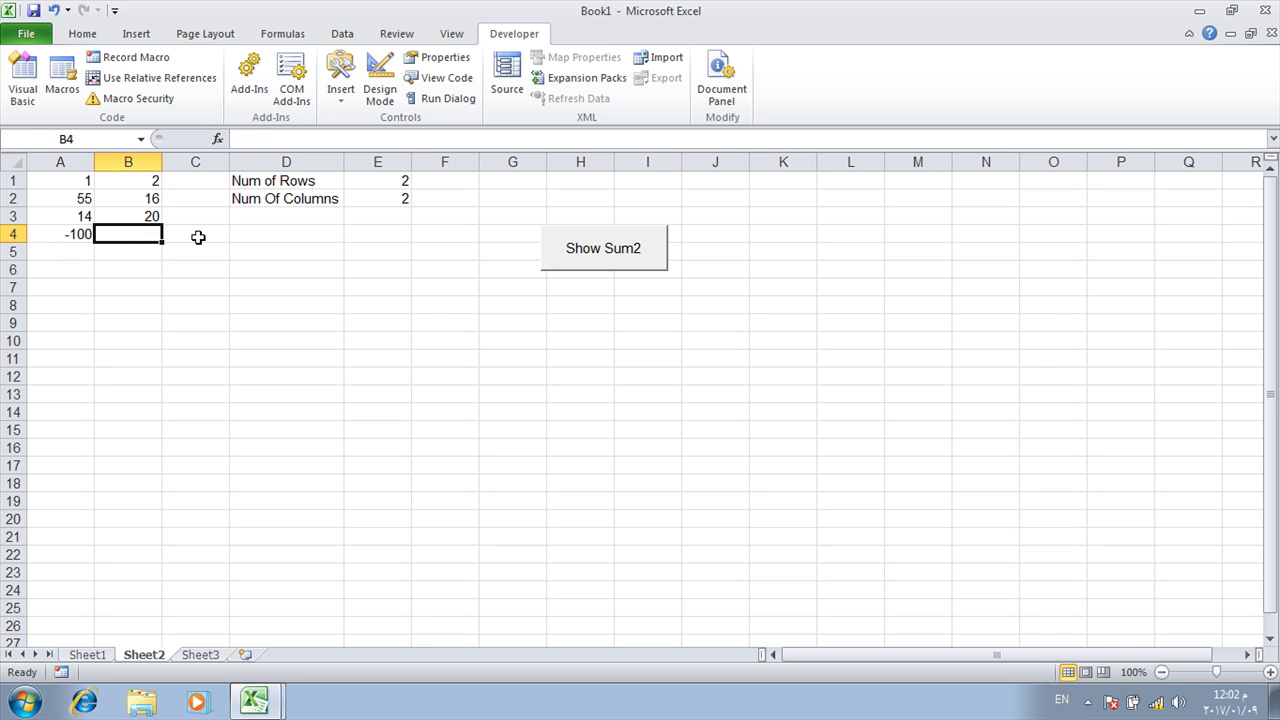
pyautogui.write('-500')
pyautogui.click(397, 266)
# Set Num of Rows in E1 to 4 and run Show Sum2, which returns -492.
pyautogui.click(403, 181)
pyautogui.doubleClick(400, 184)
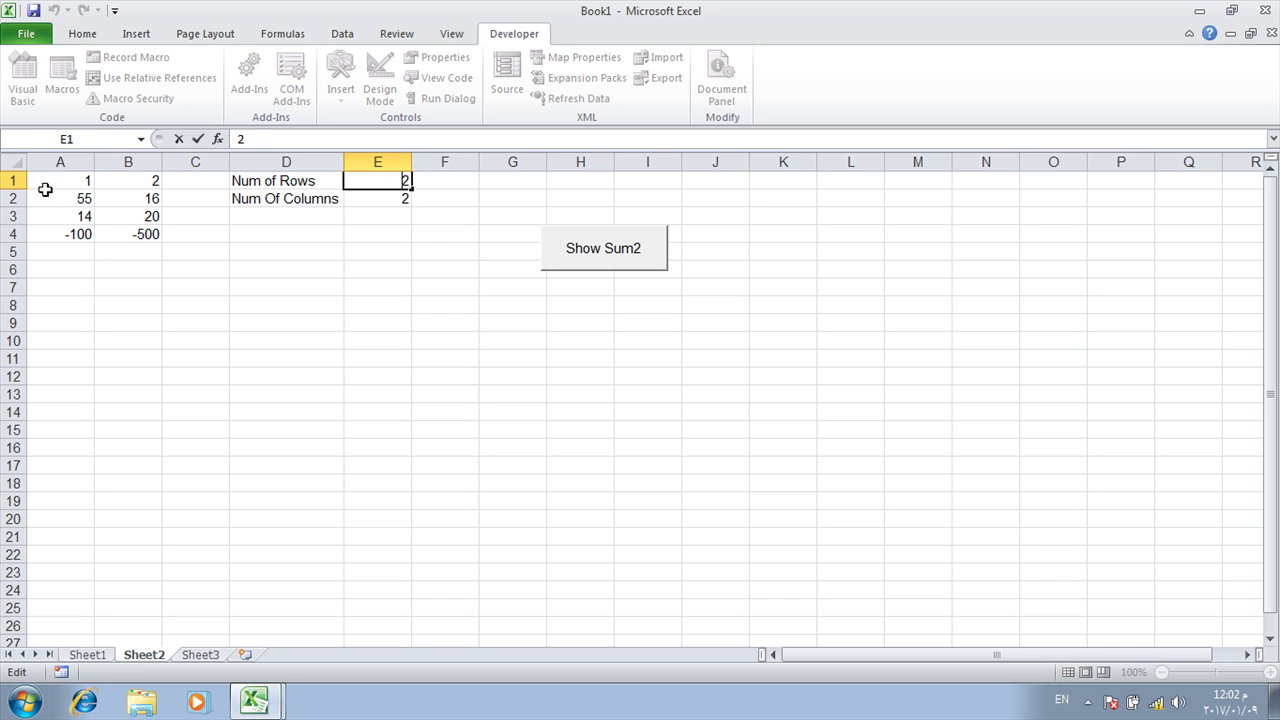
pyautogui.moveTo(45, 185); pyautogui.dragTo(130, 233)
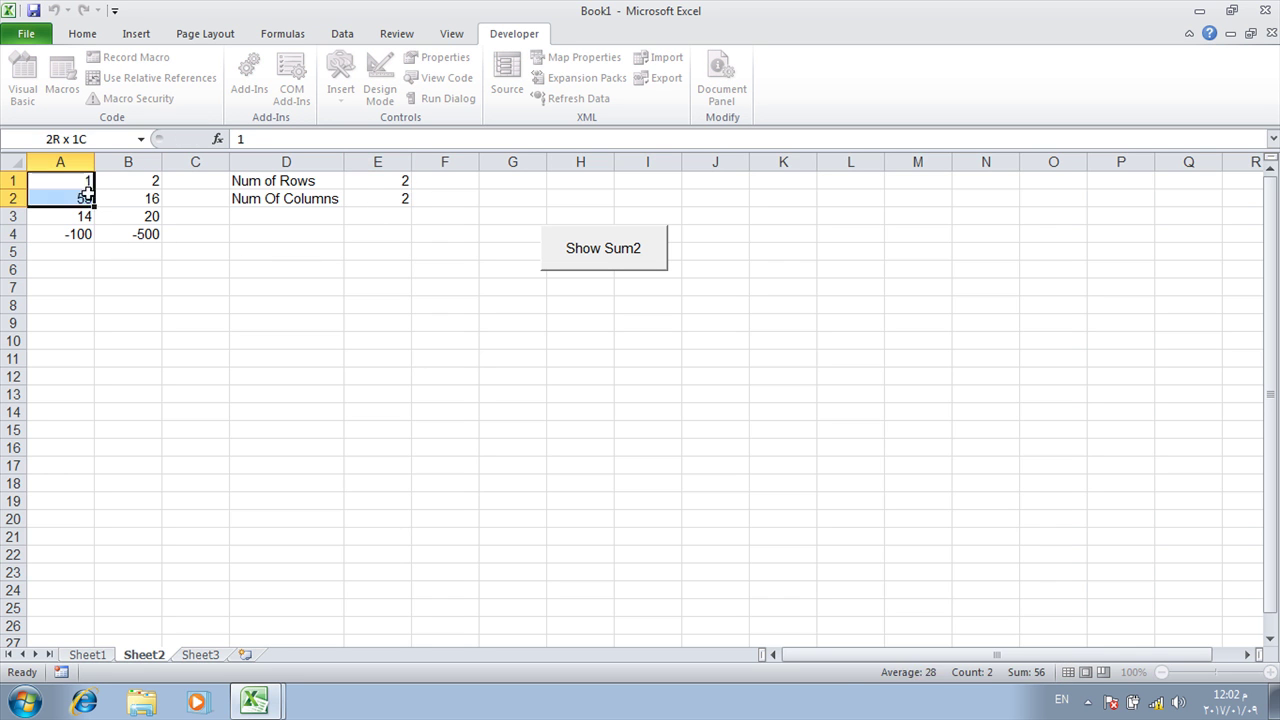
pyautogui.click(395, 177)
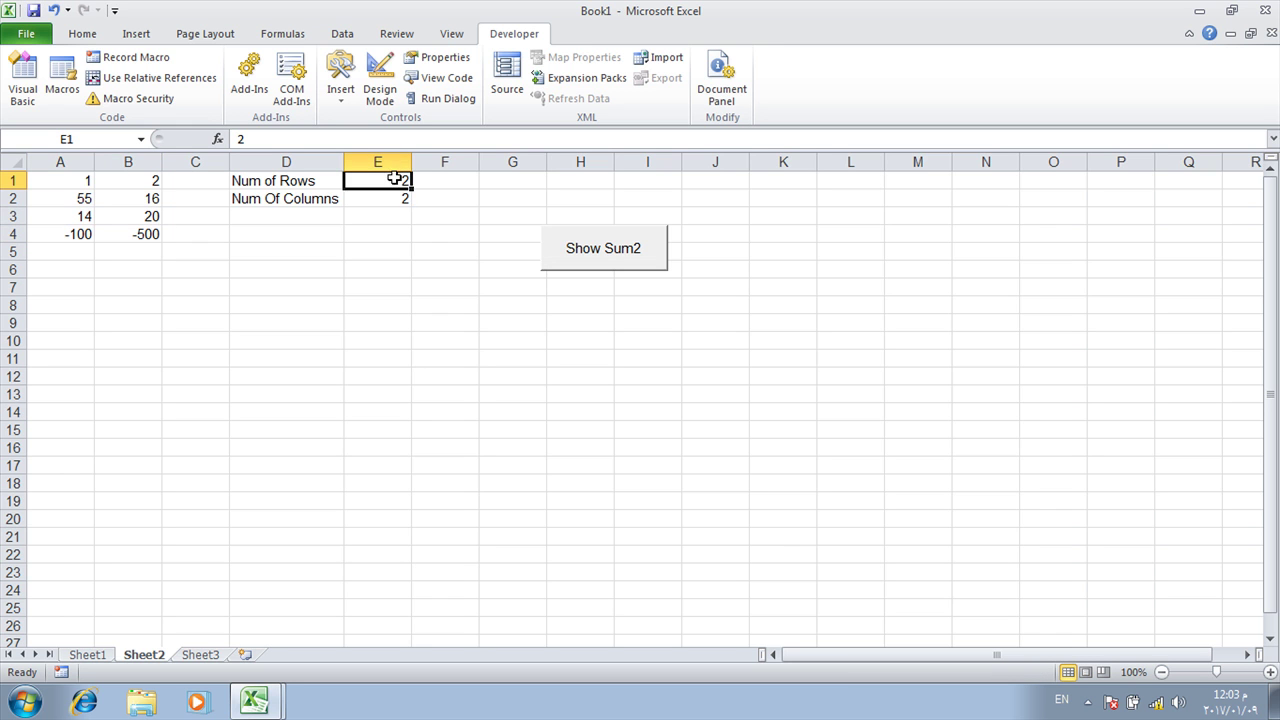
pyautogui.write('4')
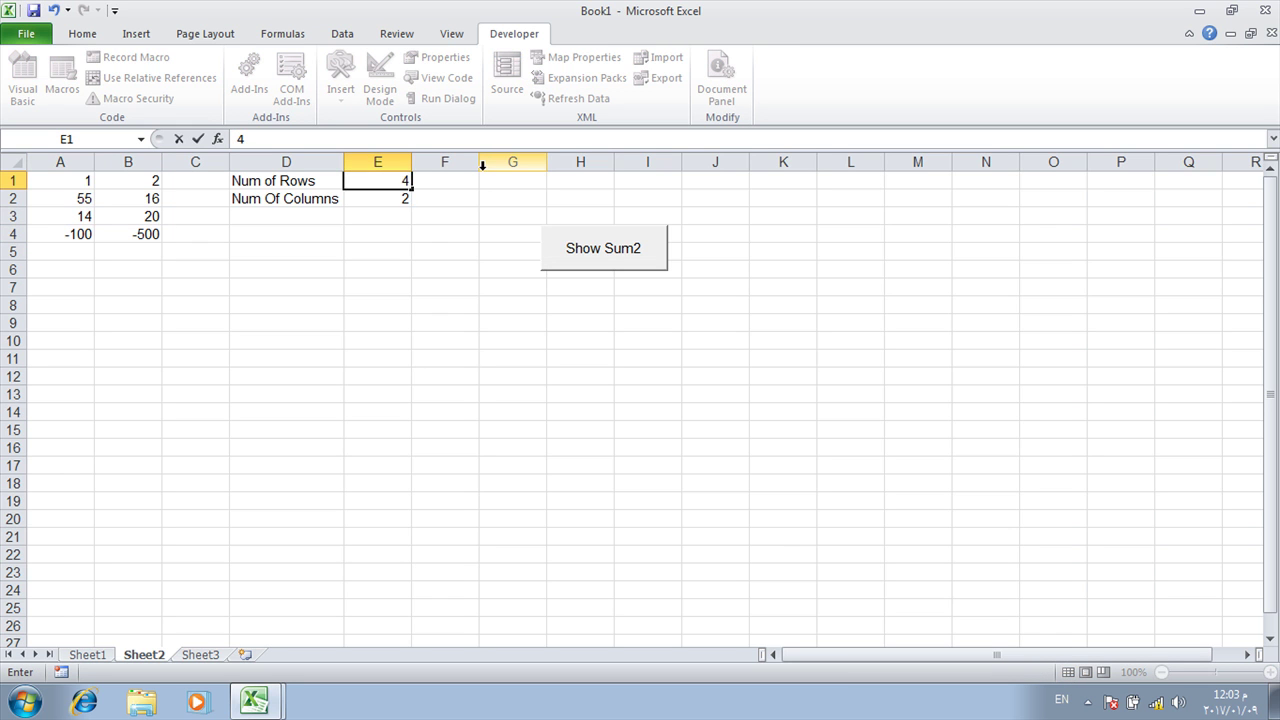
pyautogui.press('Return')
pyautogui.click(612, 262)
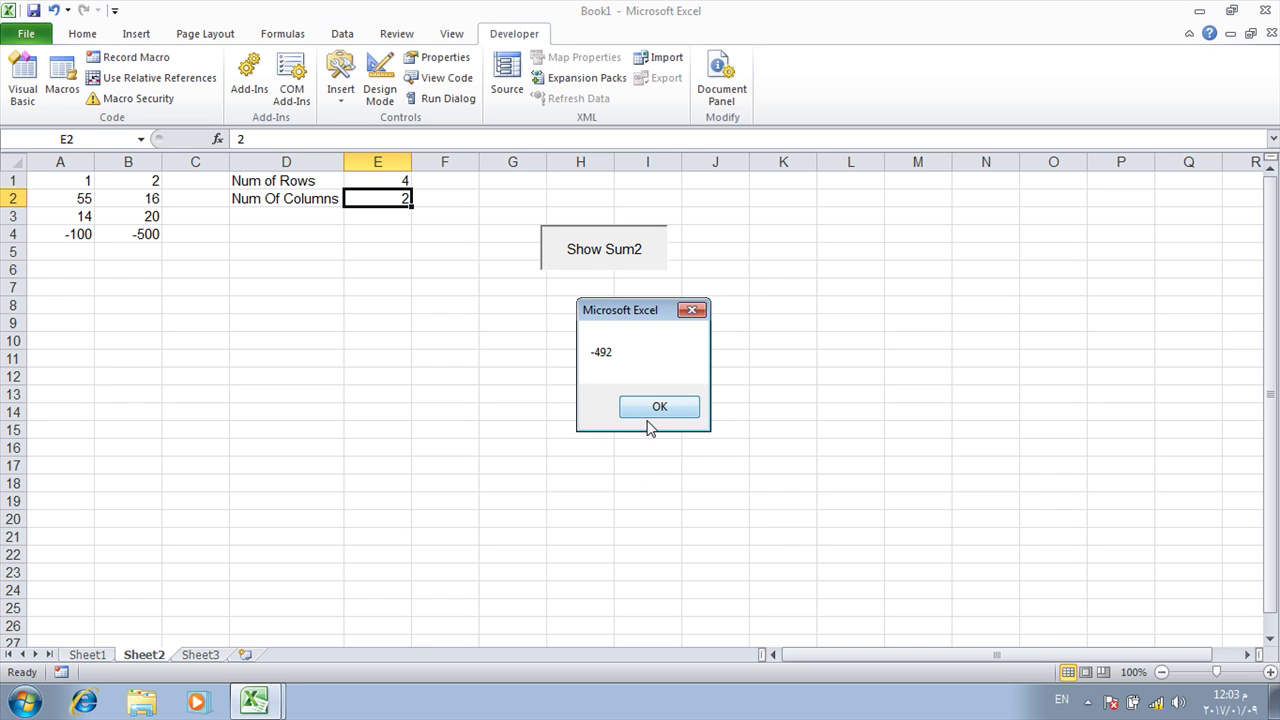
pyautogui.click(656, 407)
# Enter 1 and 2 in C1:C2 and extend the series down to C4.
pyautogui.click(182, 175)
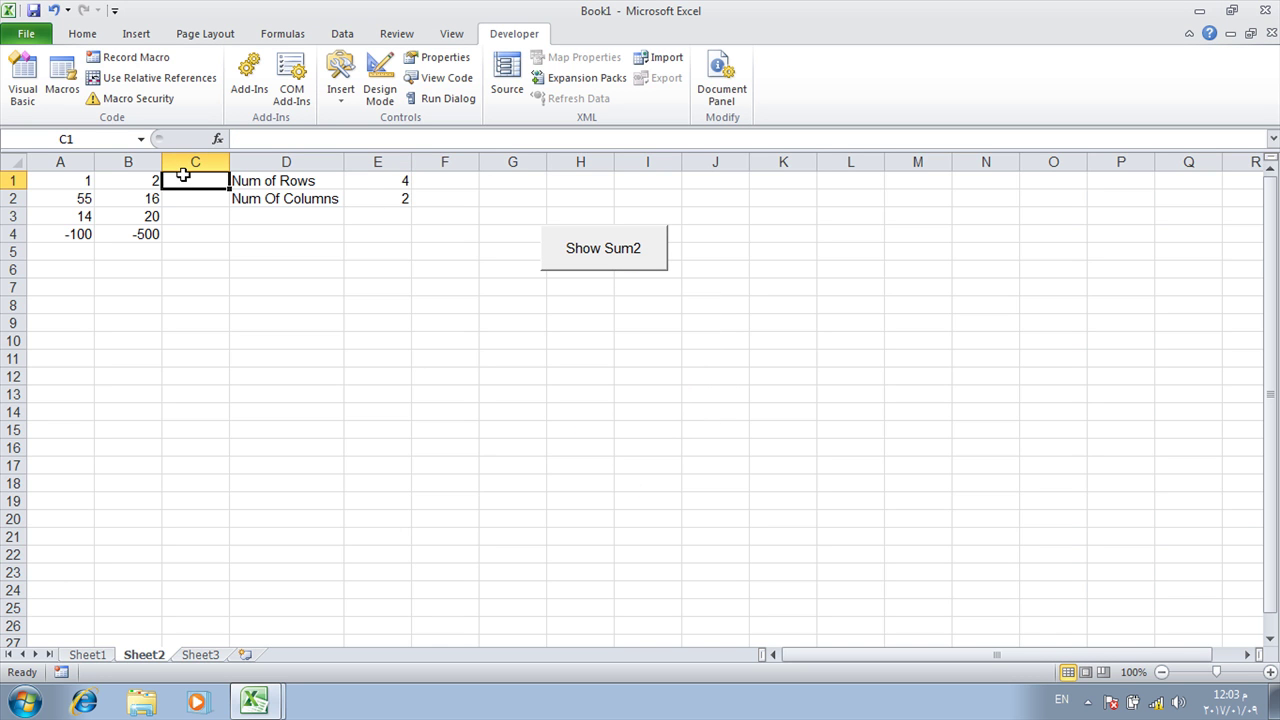
pyautogui.write('1')
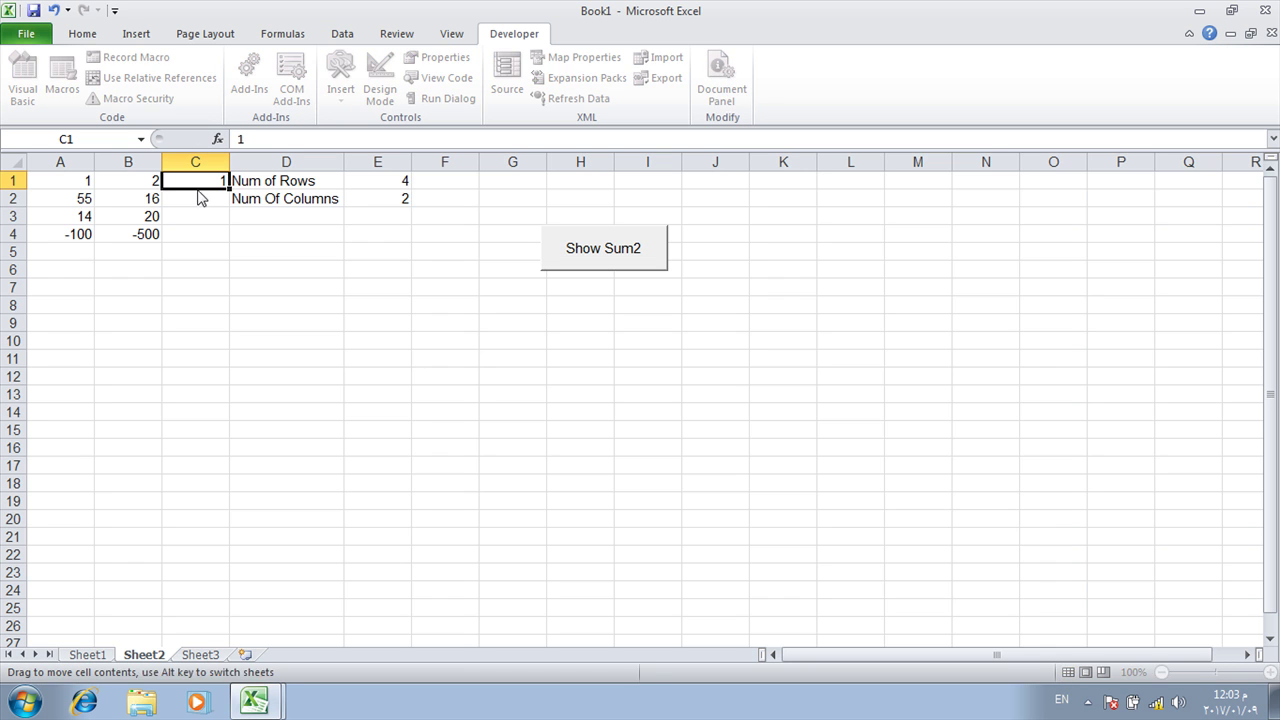
pyautogui.click(200, 203)
pyautogui.write('2')
pyautogui.press('Return')
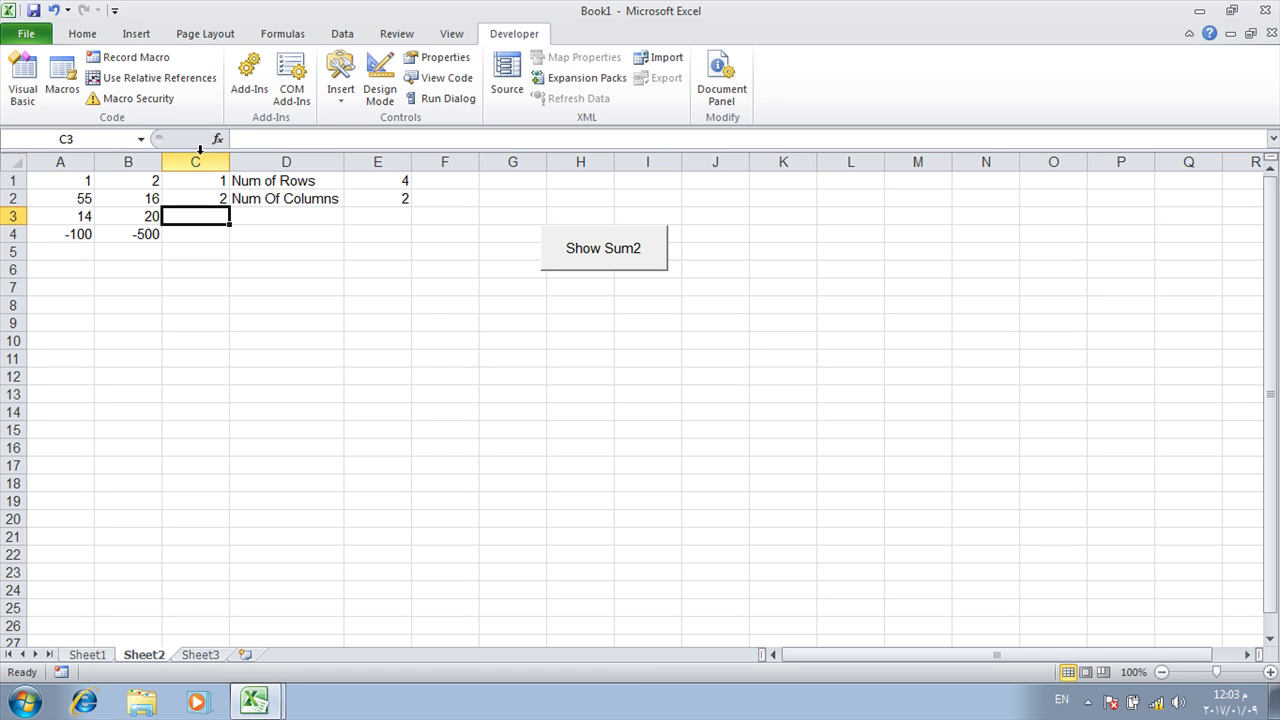
pyautogui.click(202, 182)
pyautogui.moveTo(202, 182)
pyautogui.mouseDown()
pyautogui.moveTo(225, 259)
pyautogui.moveTo(228, 242)
pyautogui.mouseUp()
# Set Num Of Columns in E2 to 3 and rerun Show Sum2, now returning -482.
pyautogui.click(399, 200)
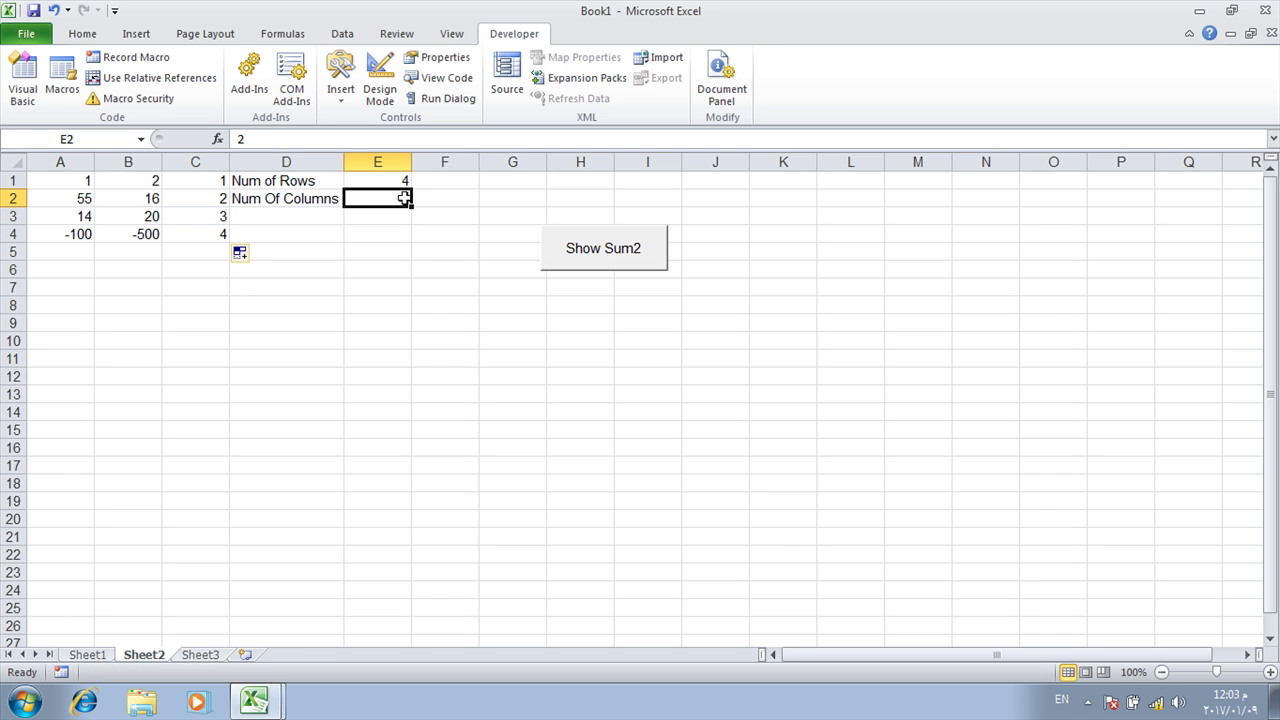
pyautogui.write('3')
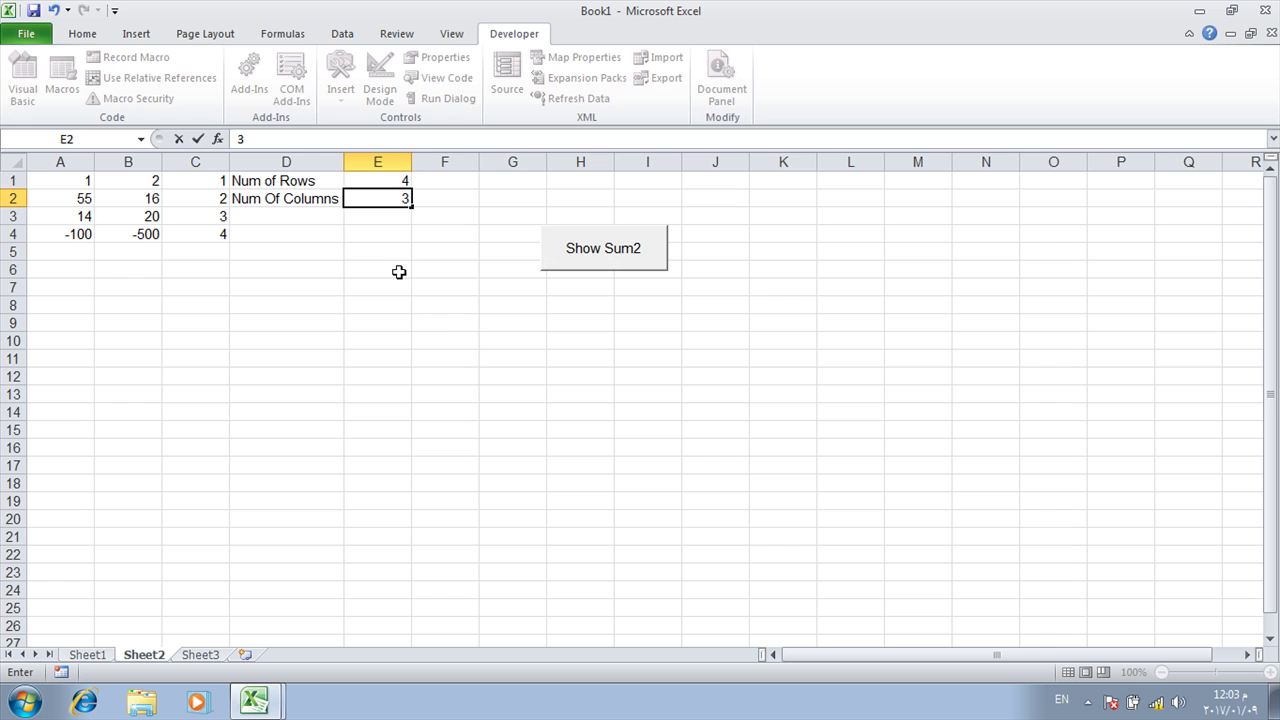
pyautogui.click(489, 375)
pyautogui.click(595, 262)
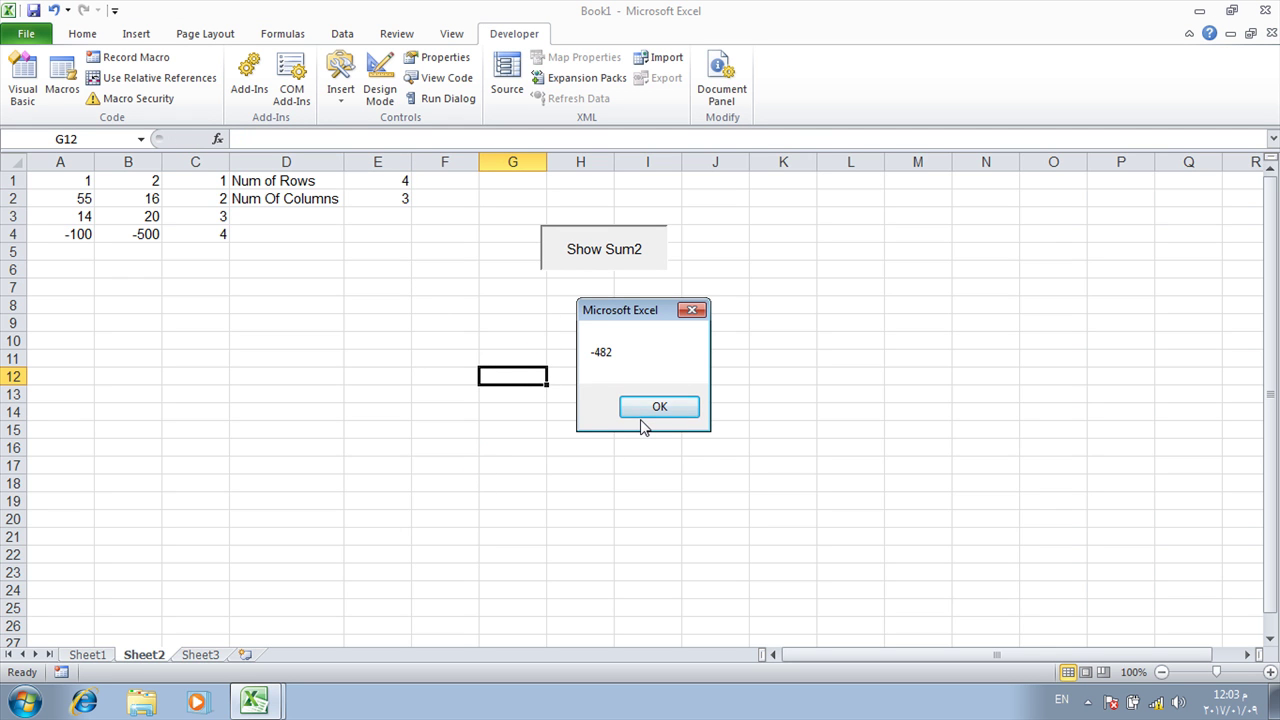
pyautogui.click(665, 409)
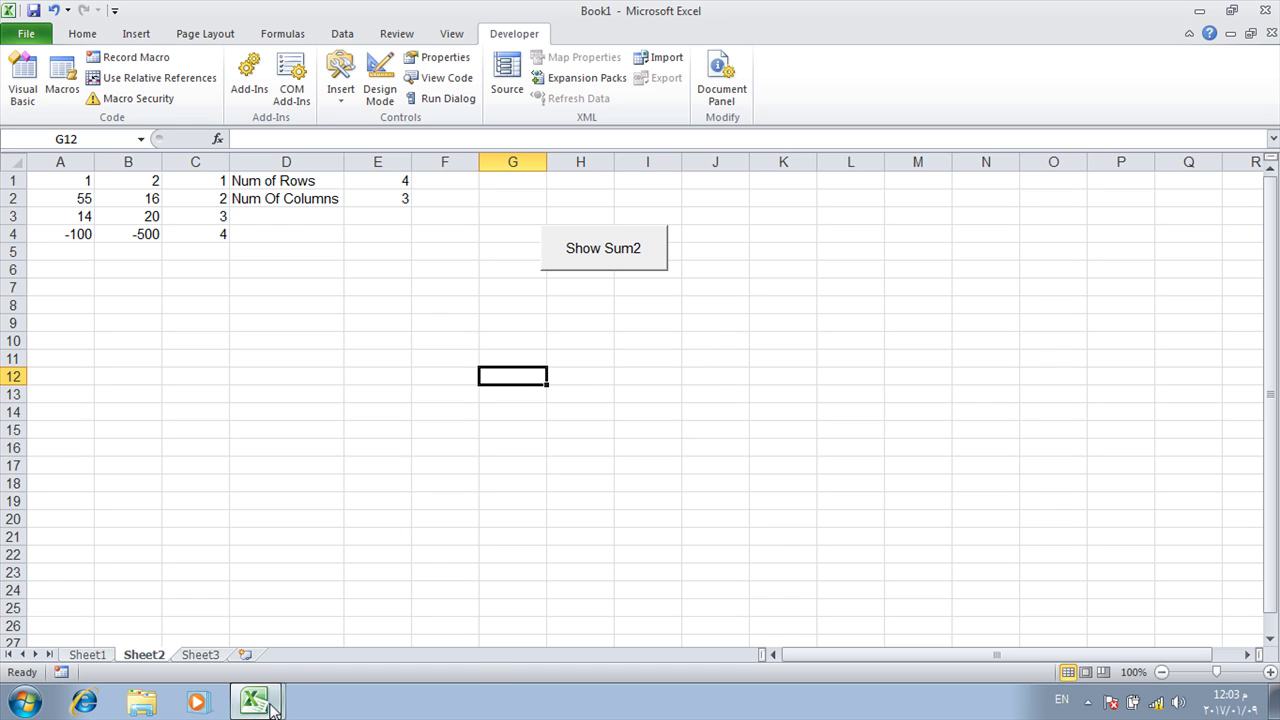
# Compare the A1:A6 numbers on Sheet1 with the data rows on Sheet2.
pyautogui.click(87, 655)
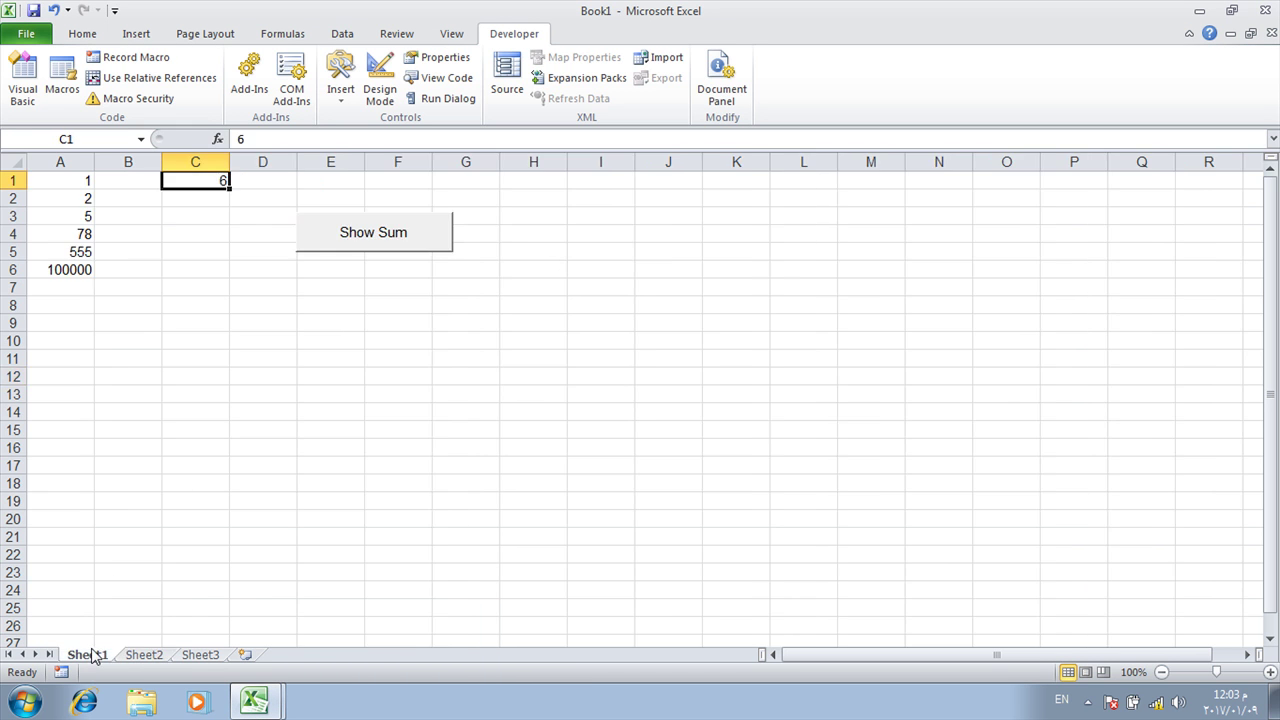
pyautogui.click(62, 163)
pyautogui.moveTo(68, 190); pyautogui.dragTo(72, 268)
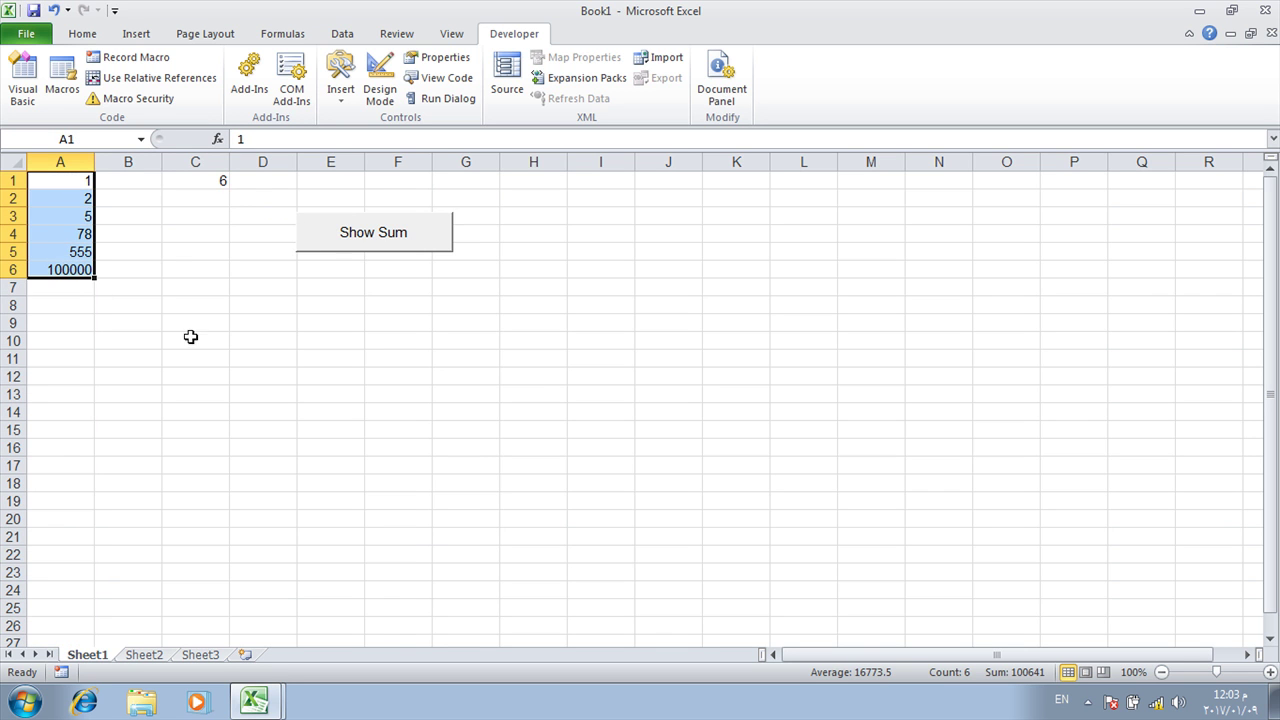
pyautogui.click(145, 655)
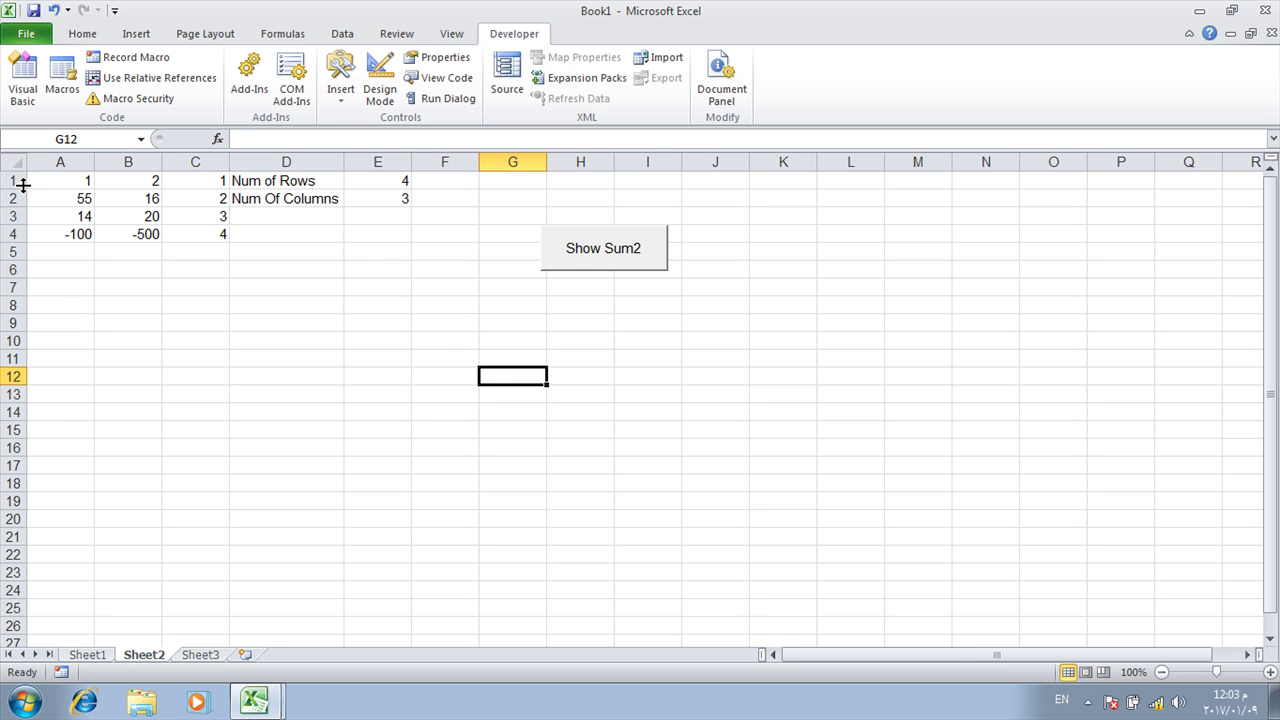
pyautogui.moveTo(12, 180); pyautogui.dragTo(12, 234)
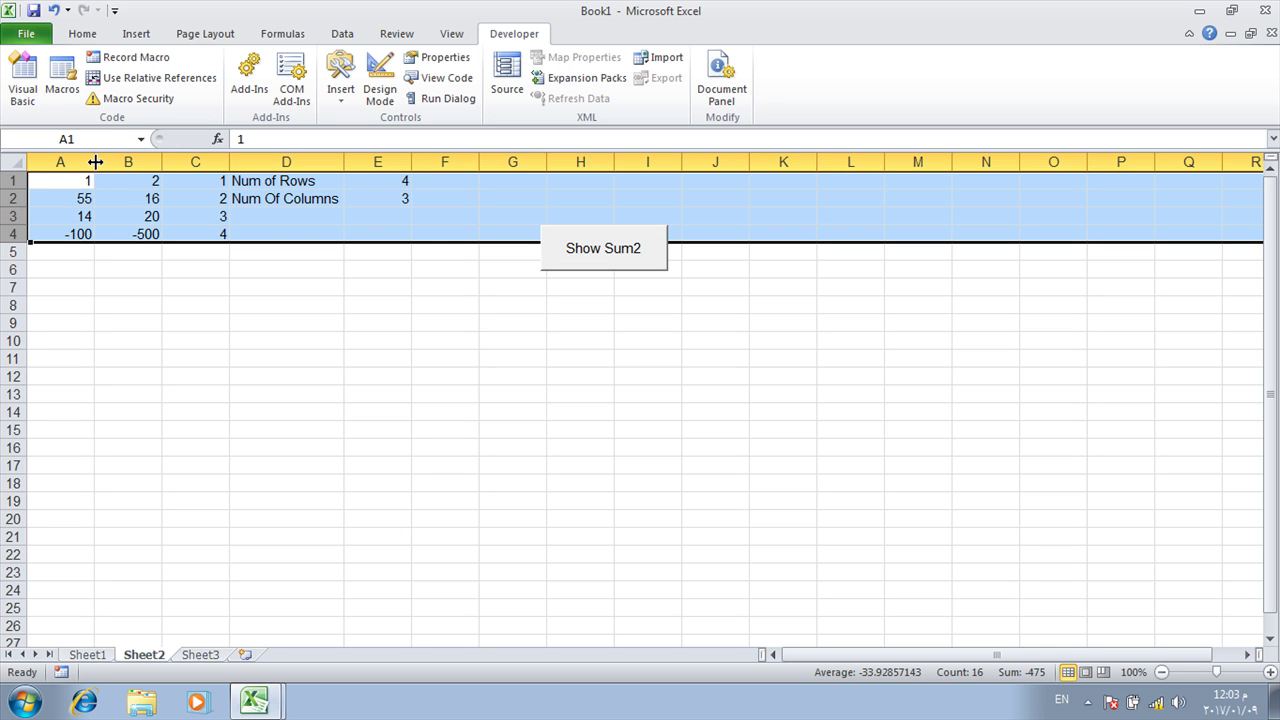
# Highlight ShowSum2's outer For I and inner For J loops, then move the editor aside.
pyautogui.moveTo(253, 708)
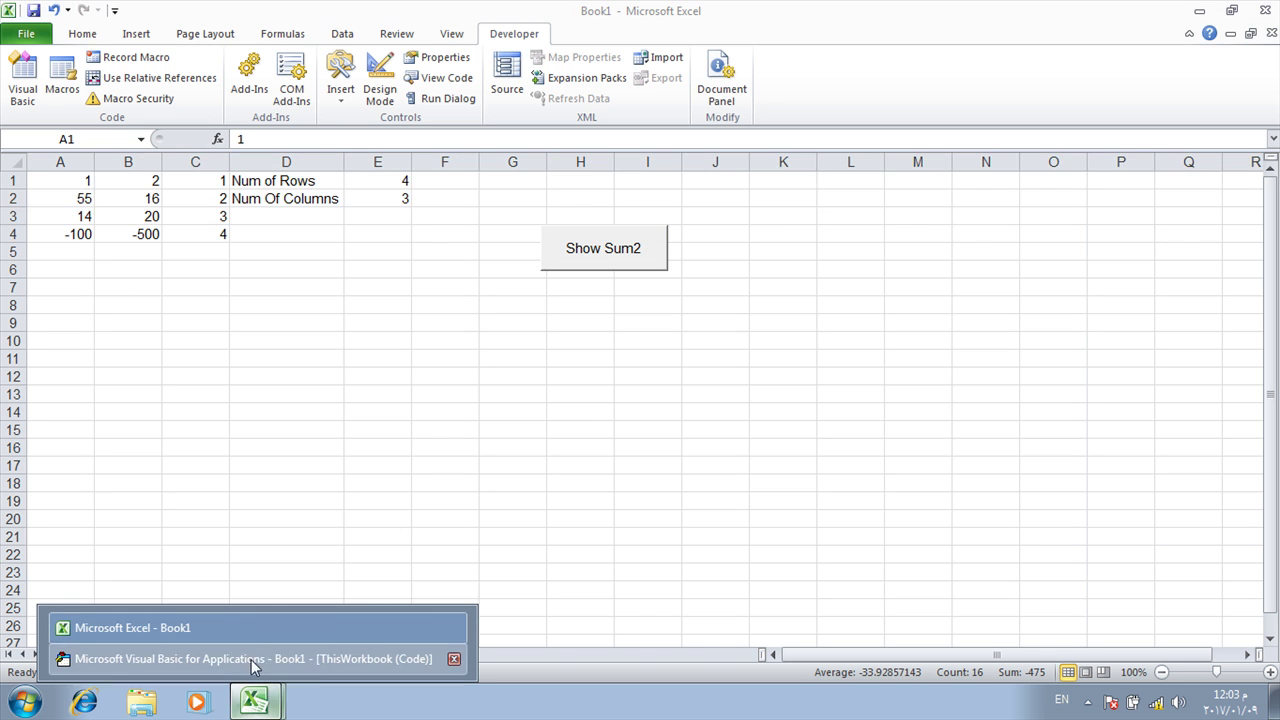
pyautogui.click(251, 659)
pyautogui.moveTo(585, 258); pyautogui.dragTo(615, 16)
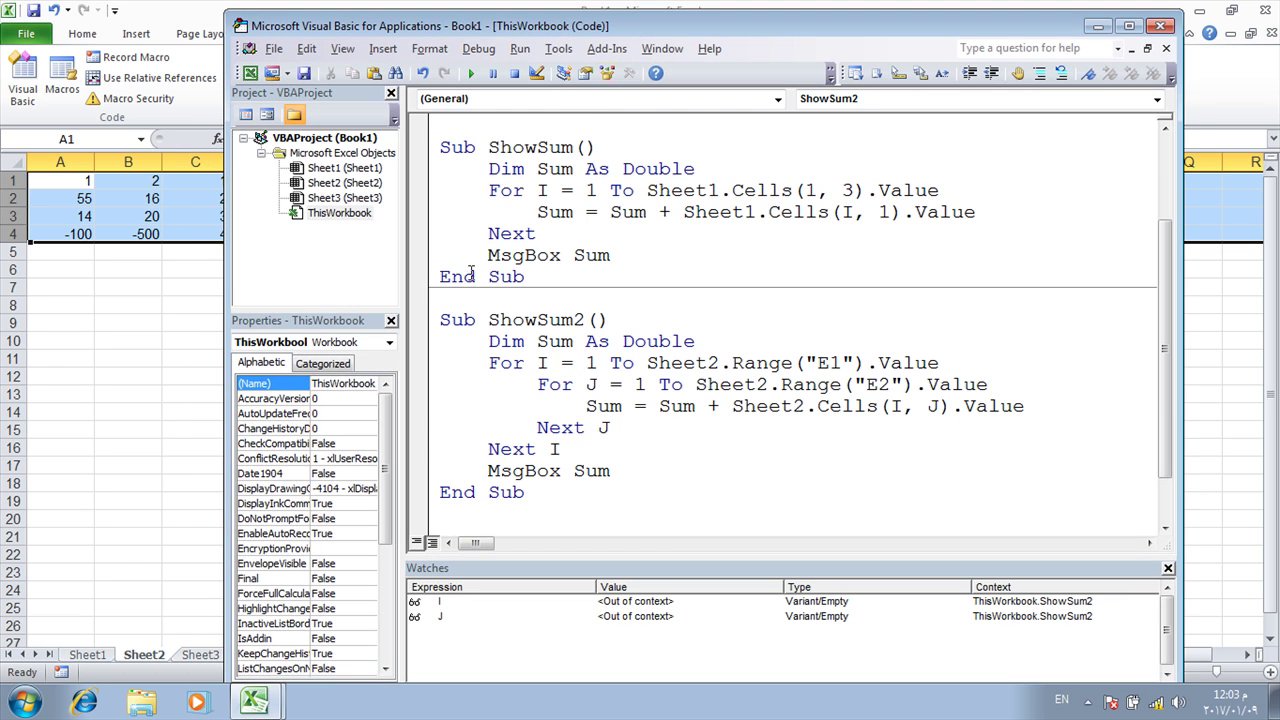
pyautogui.moveTo(430, 372); pyautogui.dragTo(430, 455)
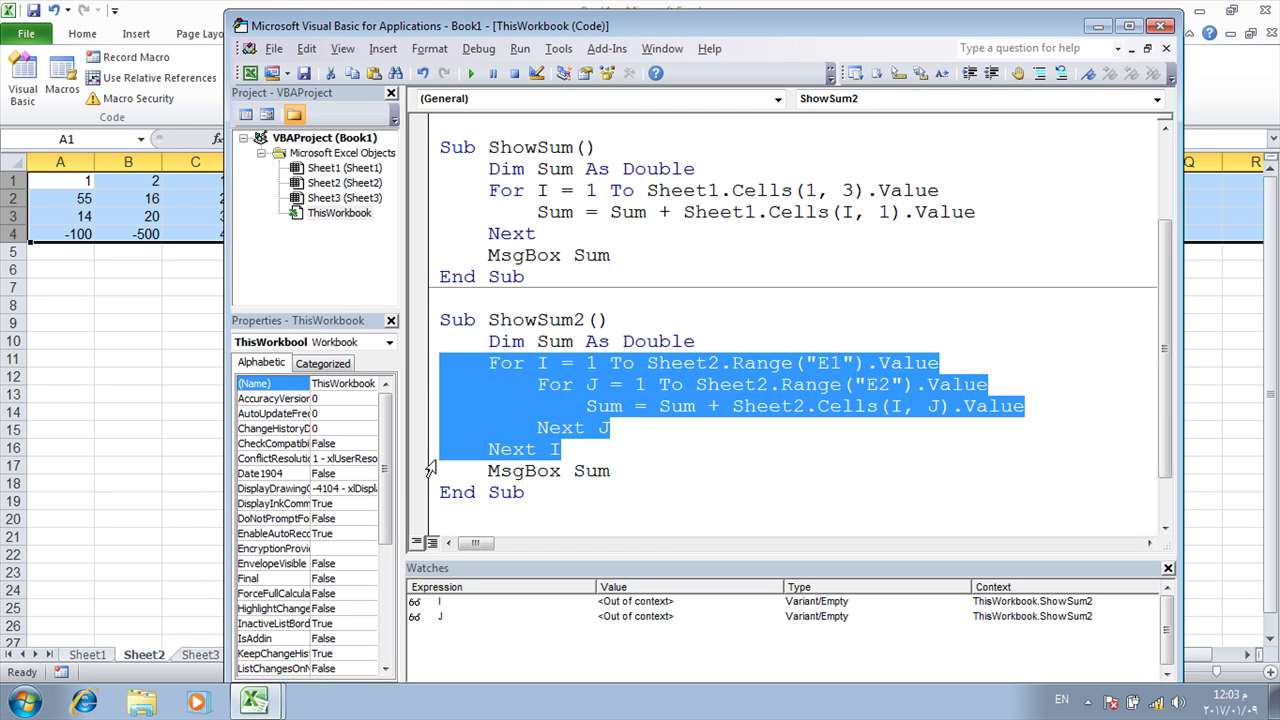
pyautogui.moveTo(538, 385); pyautogui.dragTo(1008, 386)
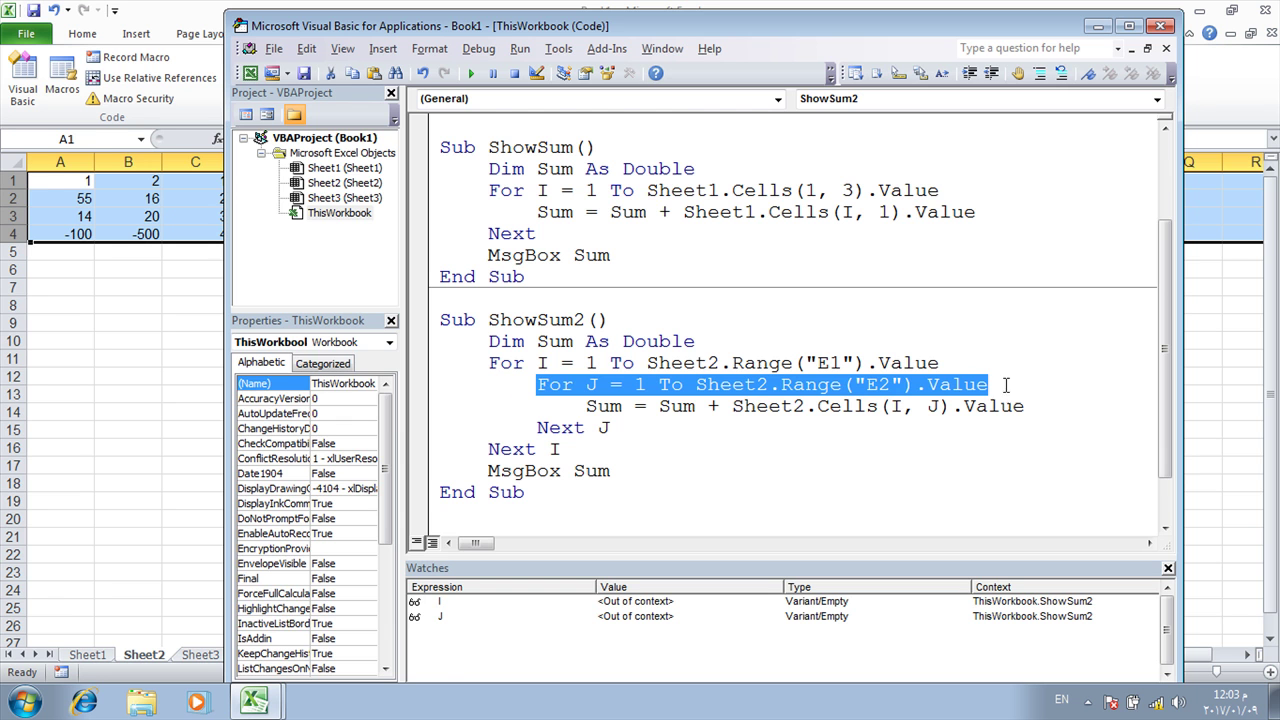
pyautogui.moveTo(457, 26); pyautogui.dragTo(1031, 80)
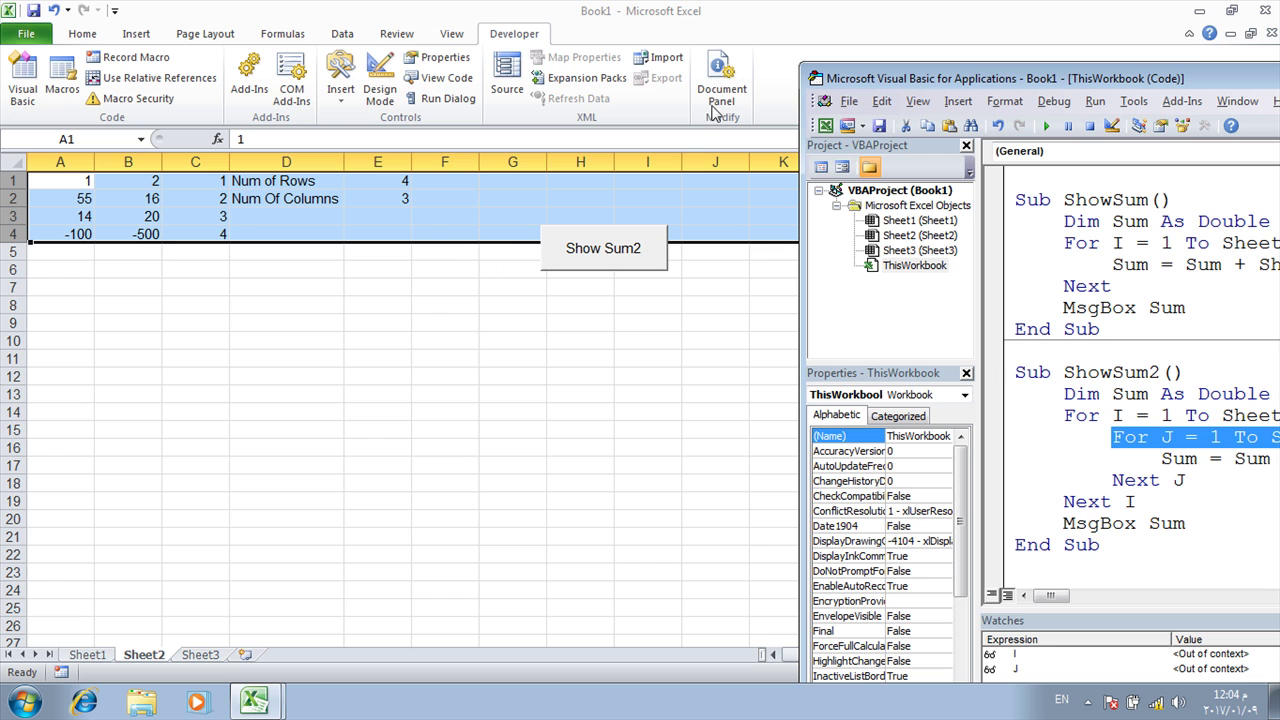
# Add a Sub test4() header after ShowSum2's End Sub, then restore the editor beside the sheet.
pyautogui.doubleClick(1136, 82)
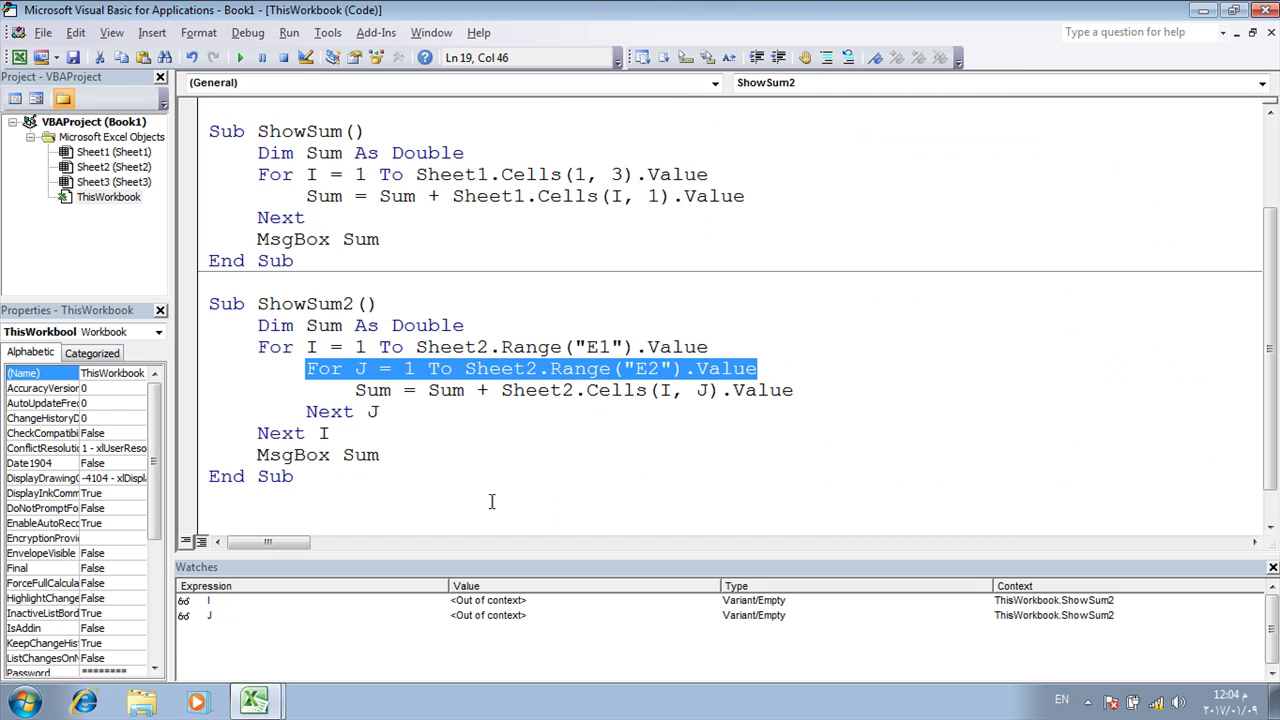
pyautogui.click(299, 485)
pyautogui.press('Return')
pyautogui.press('Return')
pyautogui.write('sub test')
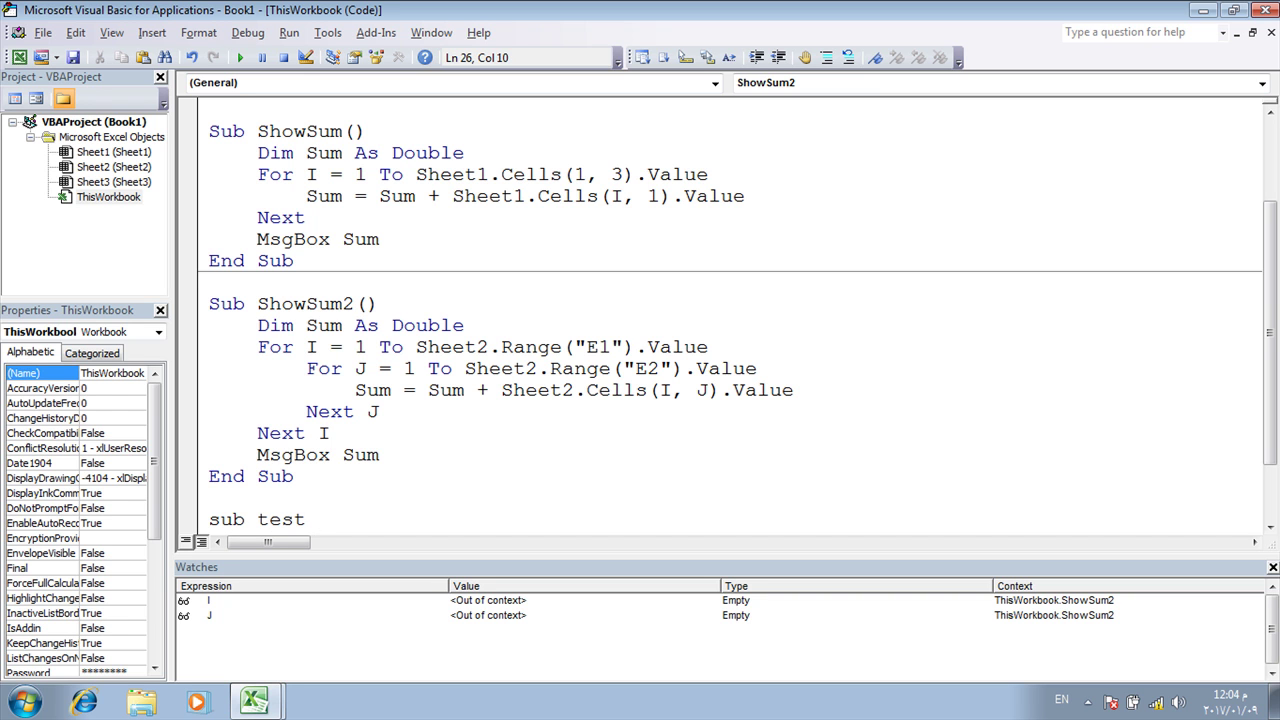
pyautogui.write('4')
pyautogui.press('Return')
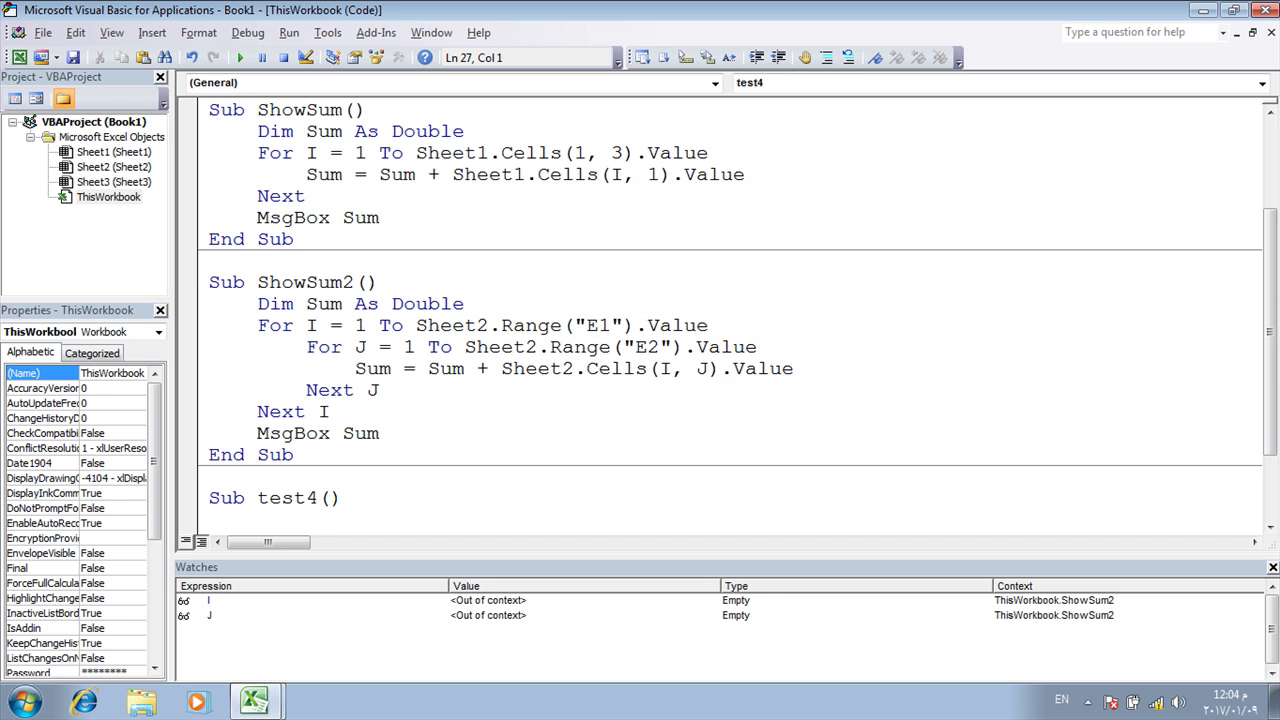
pyautogui.press('Tab')
pyautogui.doubleClick(437, 14)
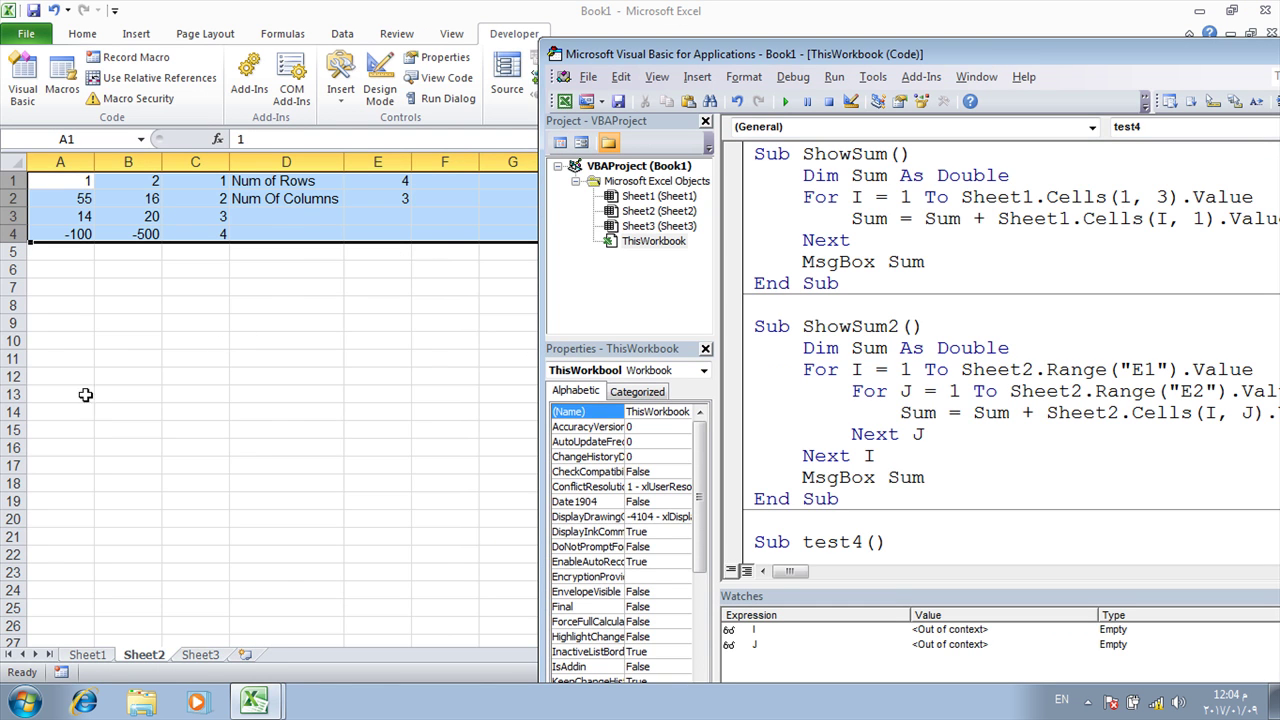
pyautogui.click(76, 287)
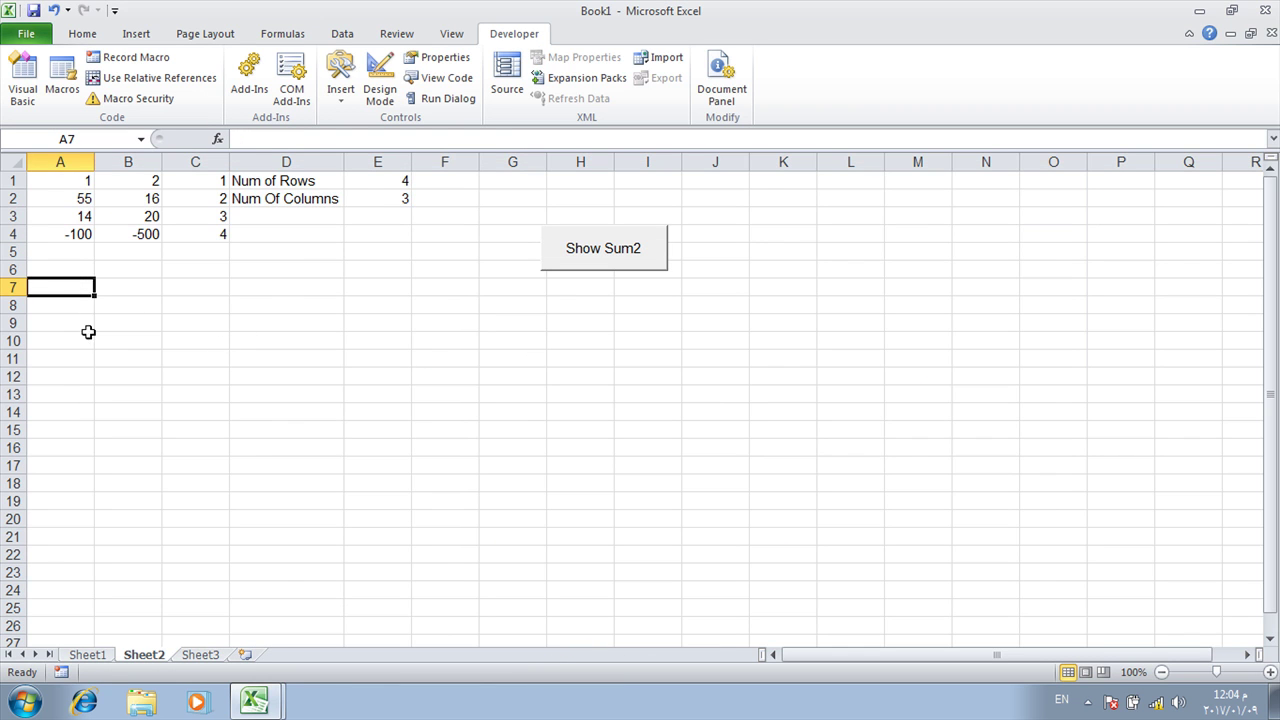
# Turn off Sheet Right-to-Left on Sheet3 and bring the VBA editor back beside it.
pyautogui.click(200, 656)
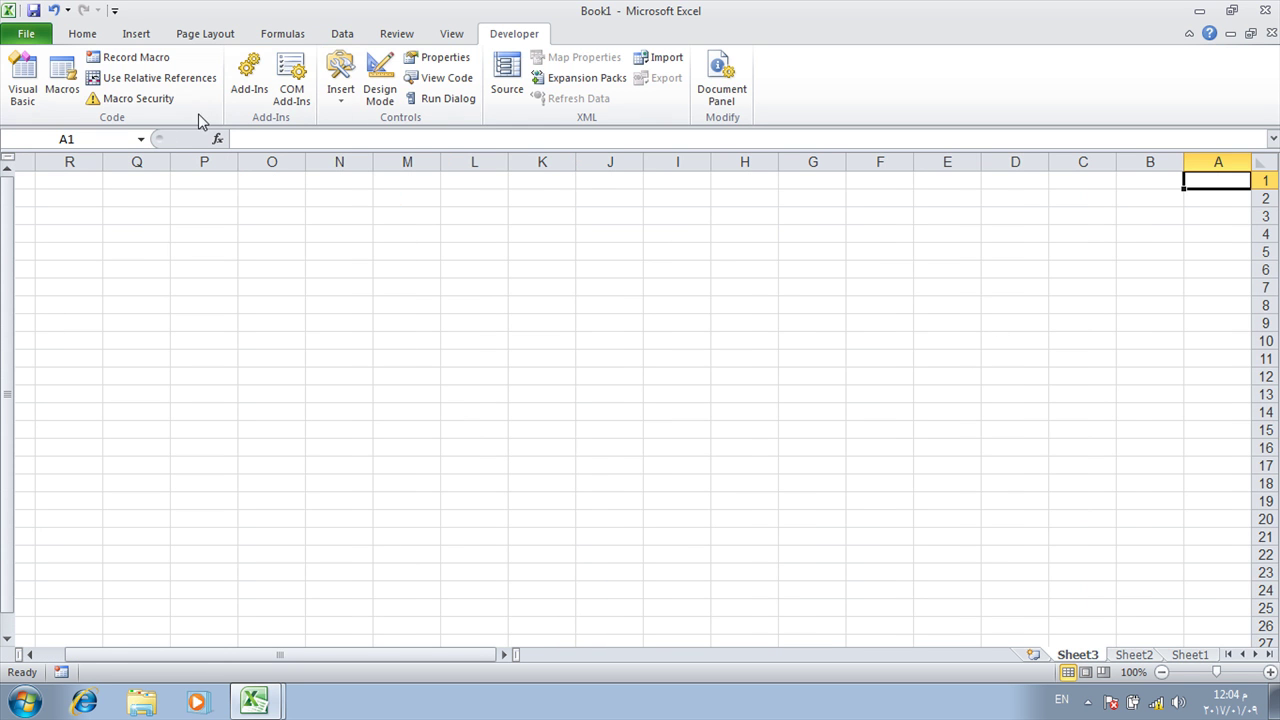
pyautogui.click(195, 38)
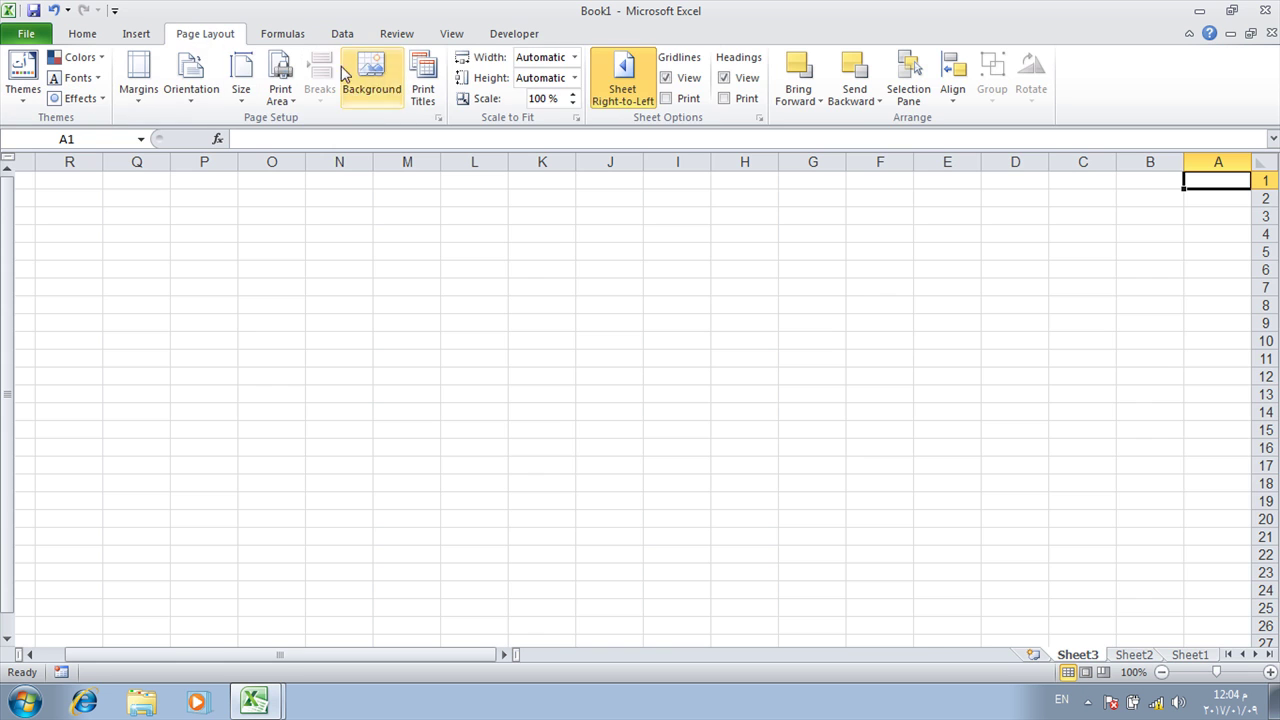
pyautogui.click(620, 78)
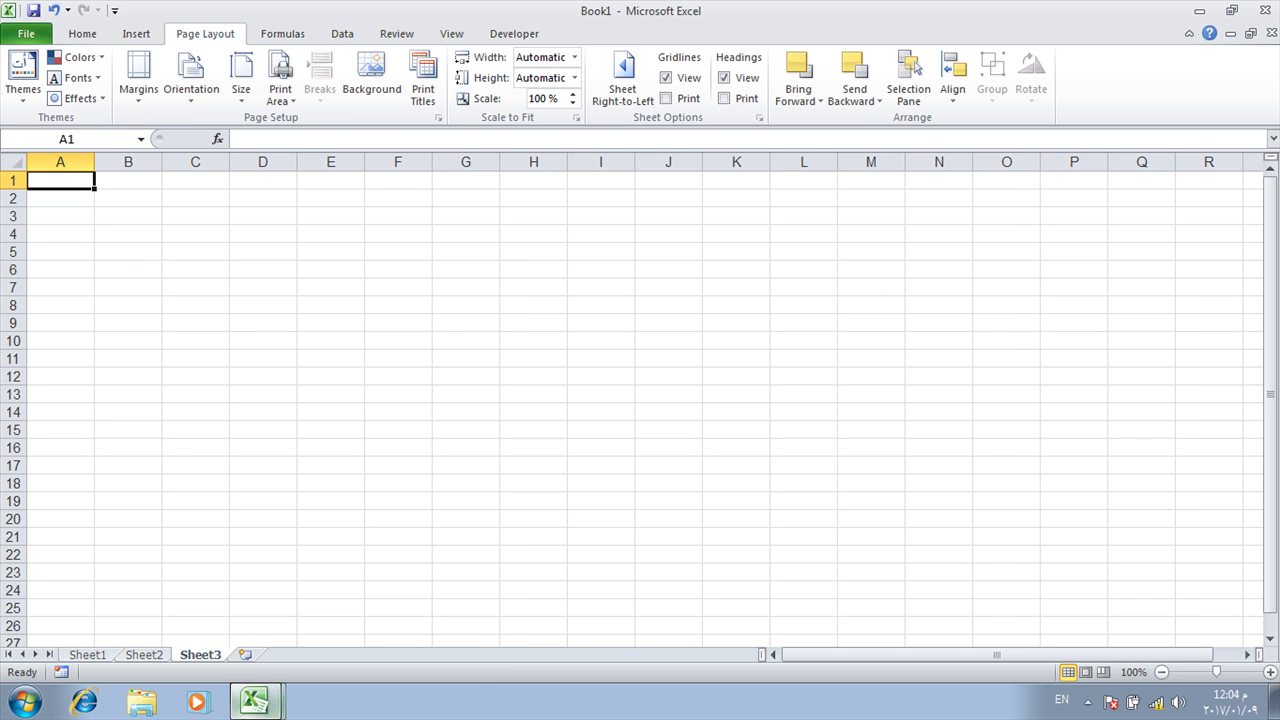
pyautogui.moveTo(255, 702)
pyautogui.click(322, 662)
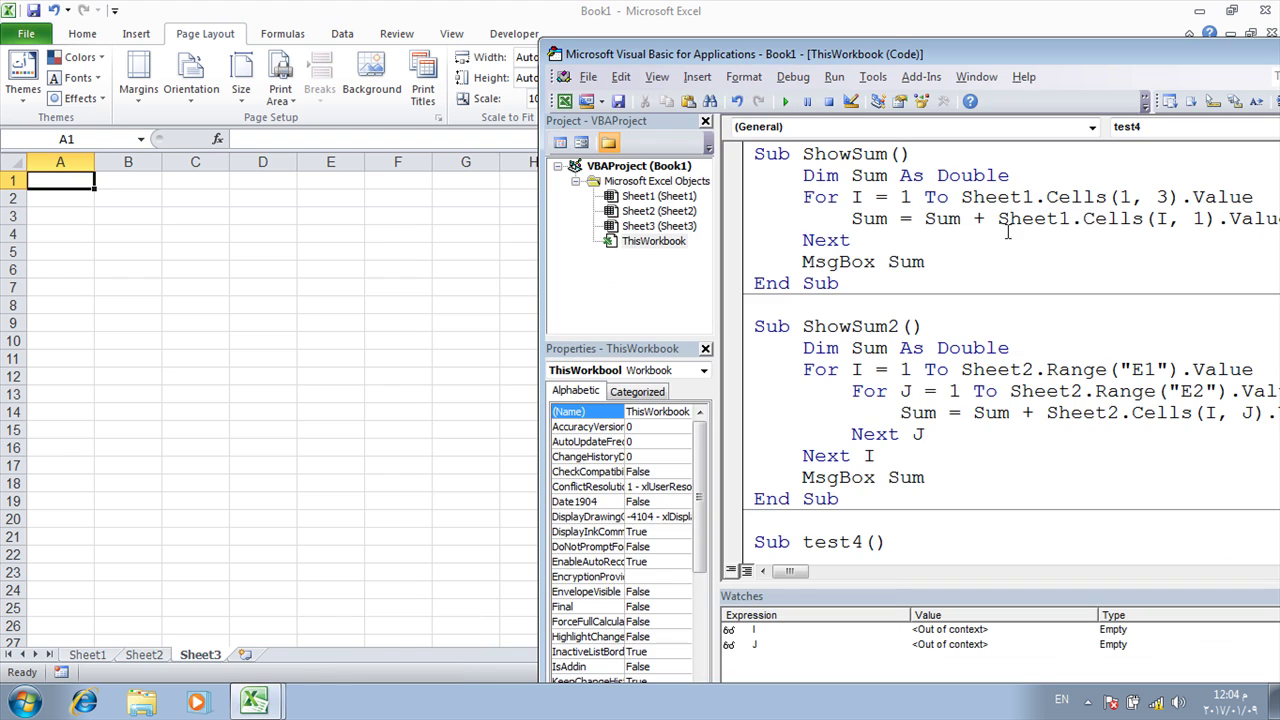
# Start test4's first line as Sheet3.Cells using IntelliSense completion.
pyautogui.doubleClick(886, 62)
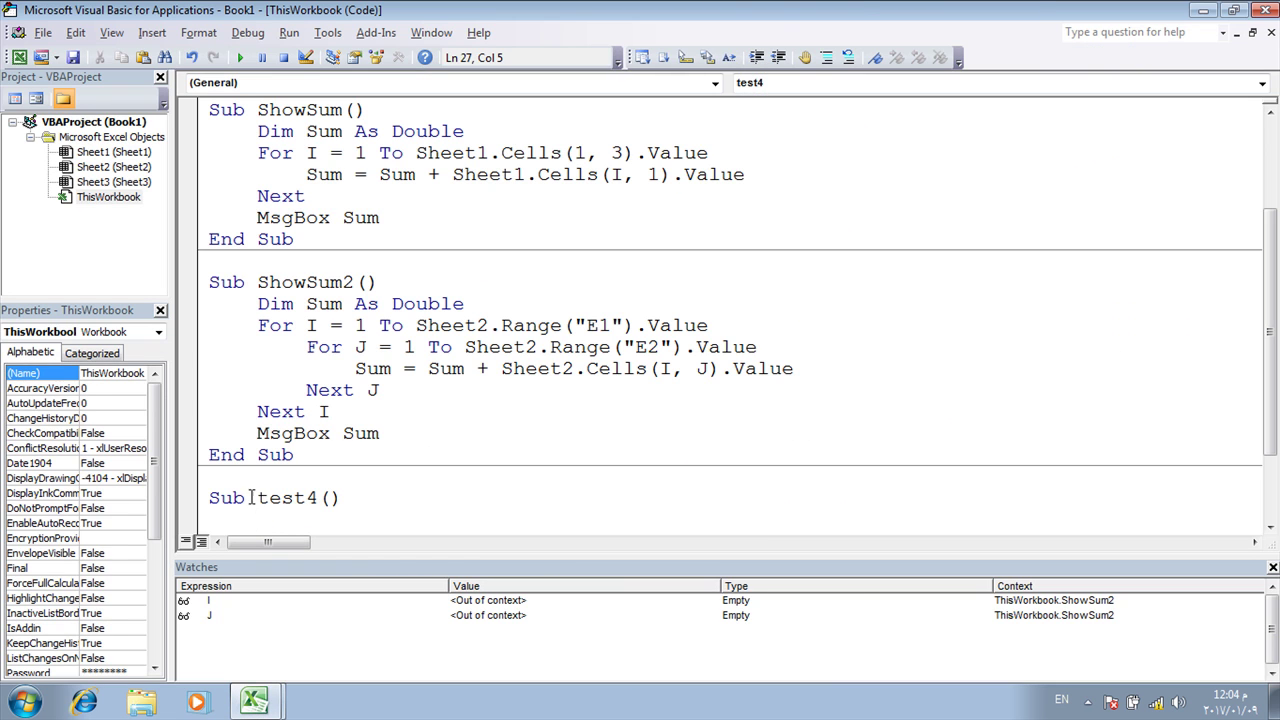
pyautogui.doubleClick(883, 12)
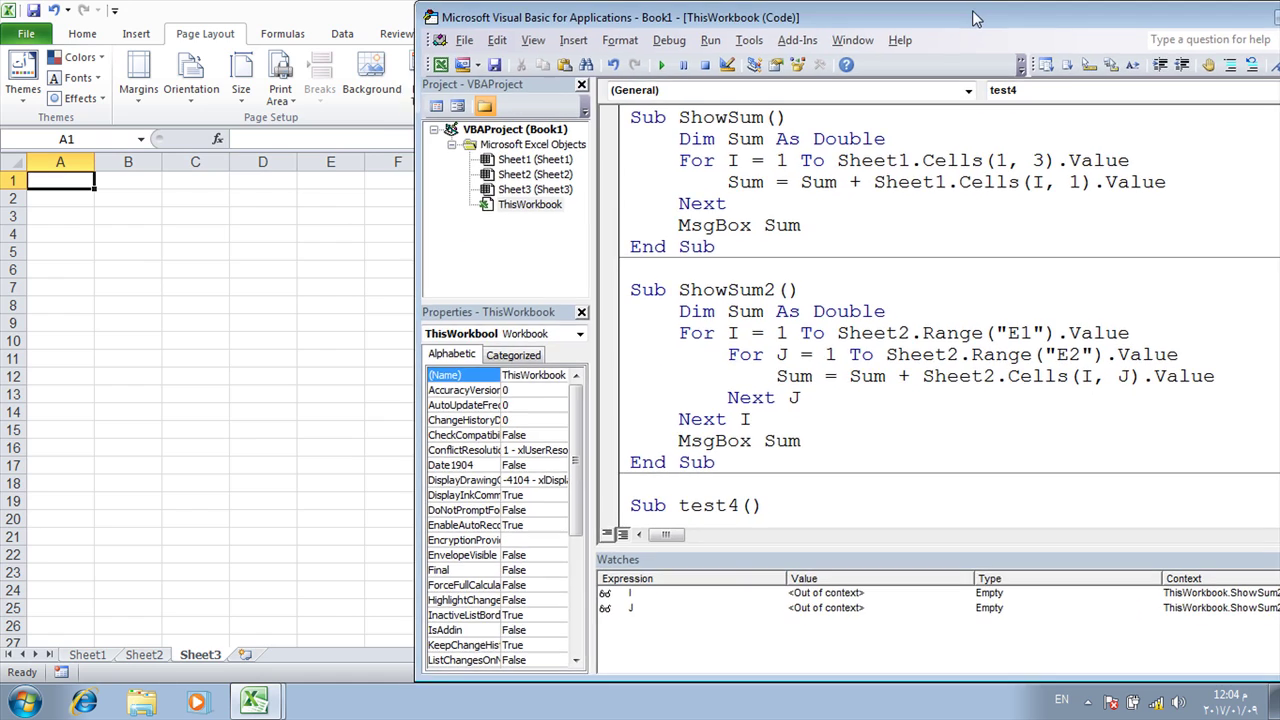
pyautogui.scroll(-2, 786, 458)
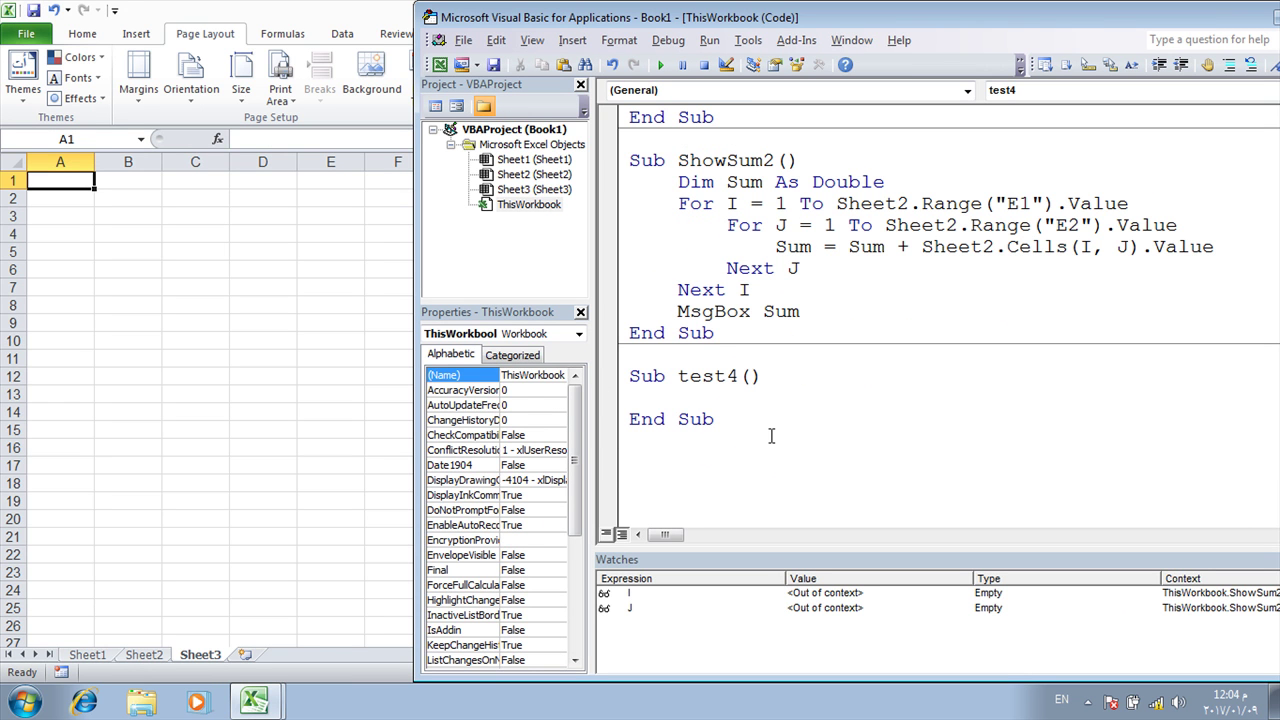
pyautogui.write('sh')
pyautogui.hotkey('ctrl', 'space')
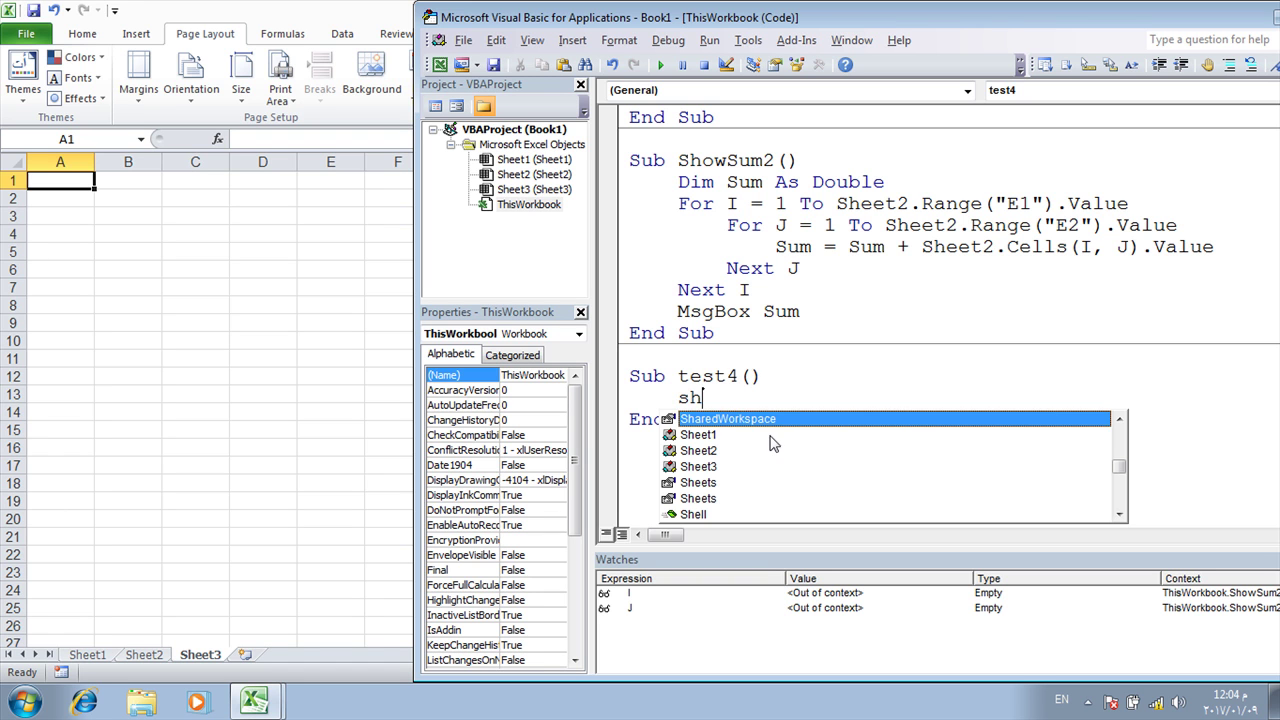
pyautogui.press('Down')
pyautogui.press('Down')
pyautogui.press('Down')
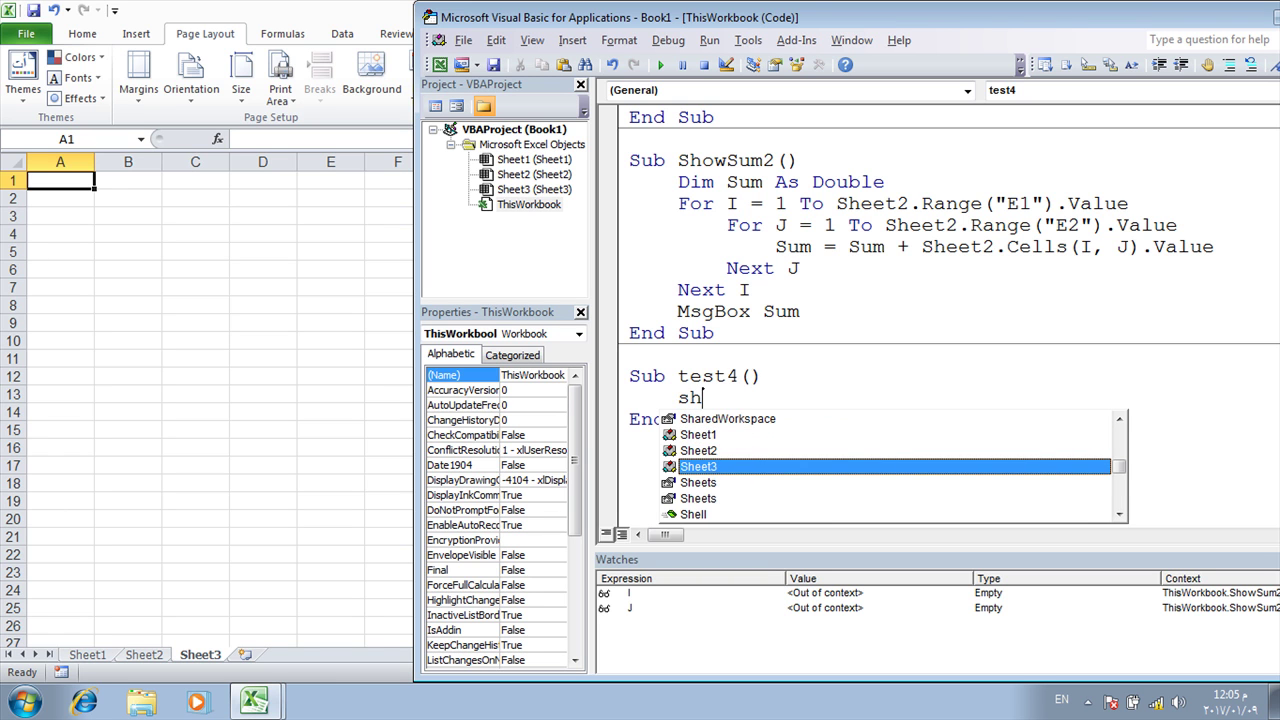
pyautogui.write('.')
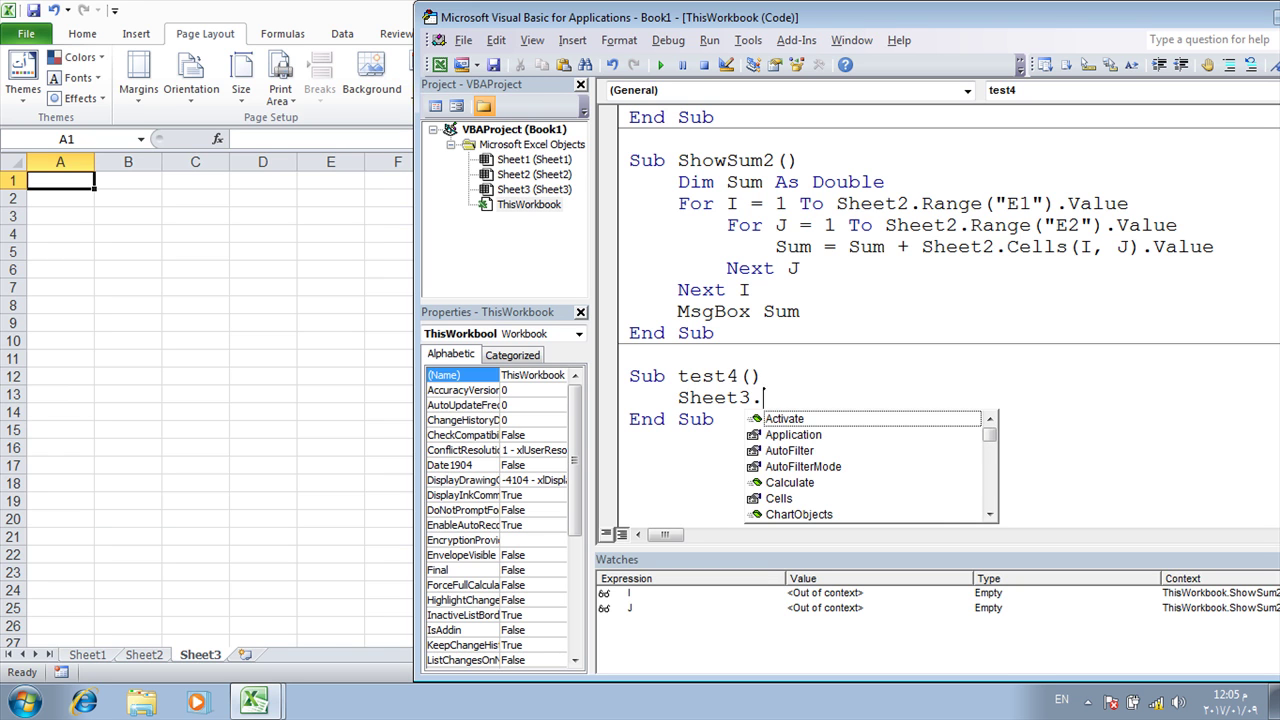
pyautogui.write('cel')
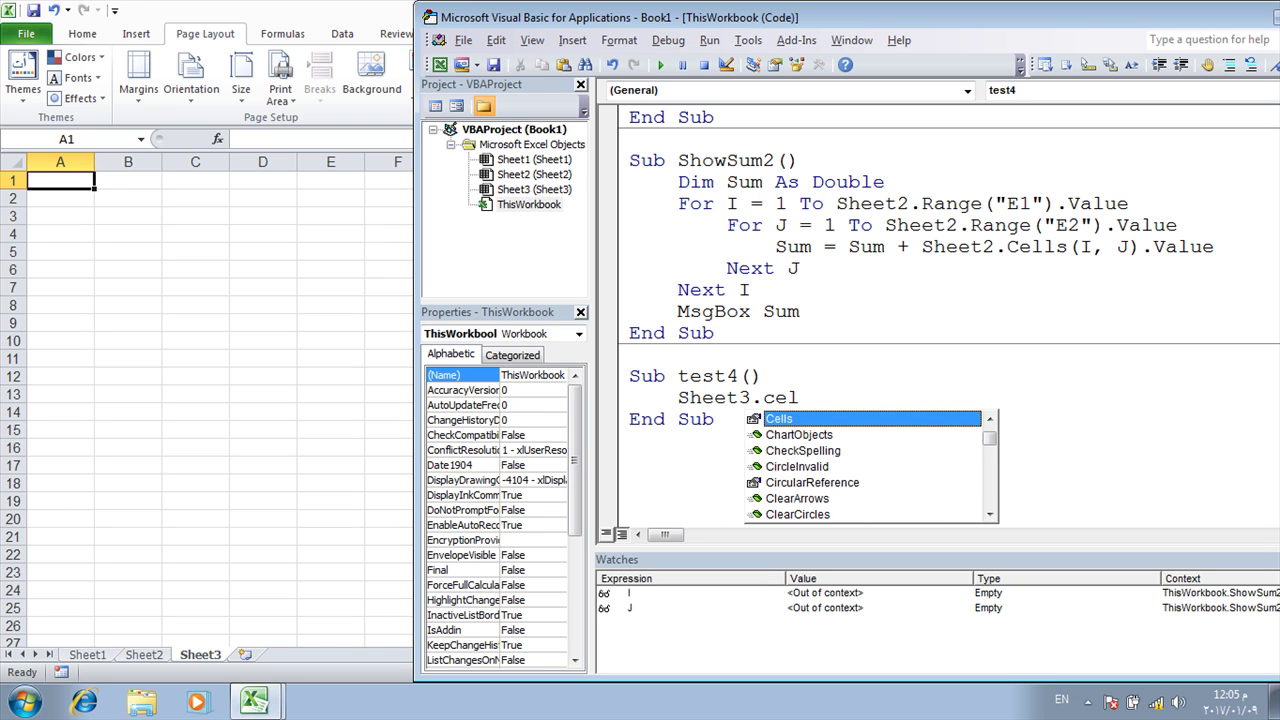
pyautogui.press('Tab')
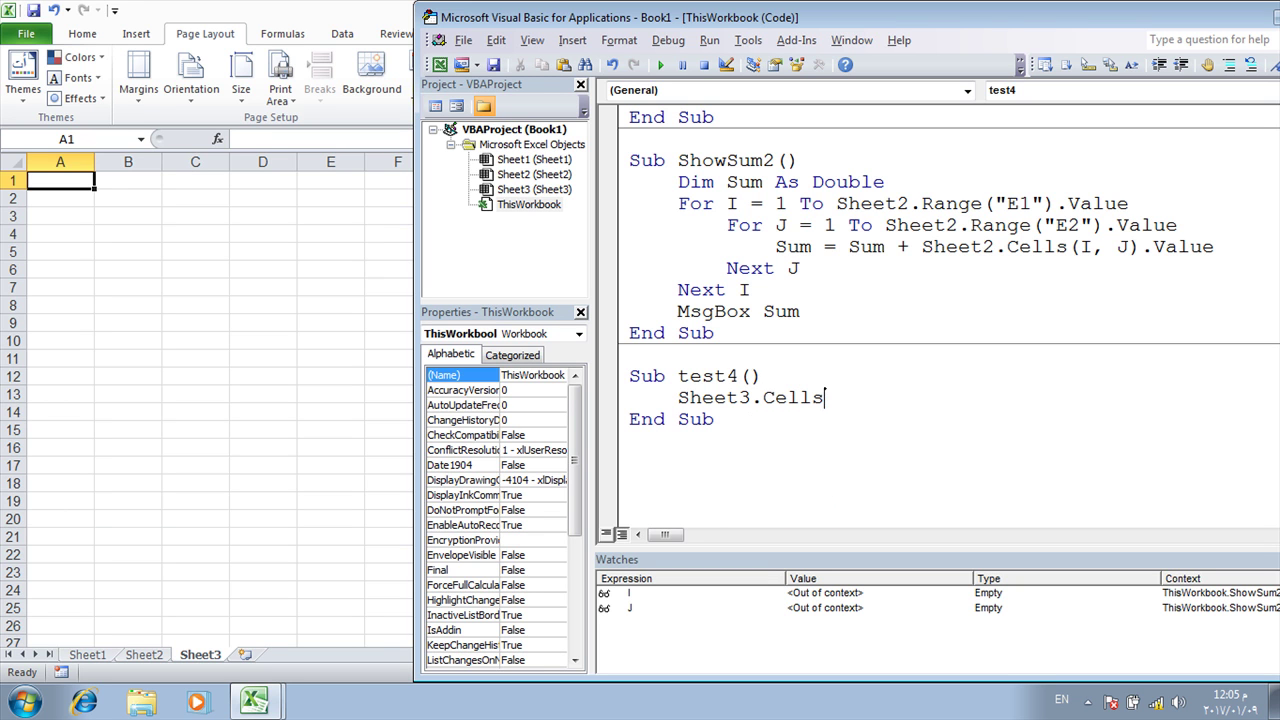
# Complete the line as Sheet3.Cells(1, 1).Value = 5 and run test4.
pyautogui.write('(1,1')
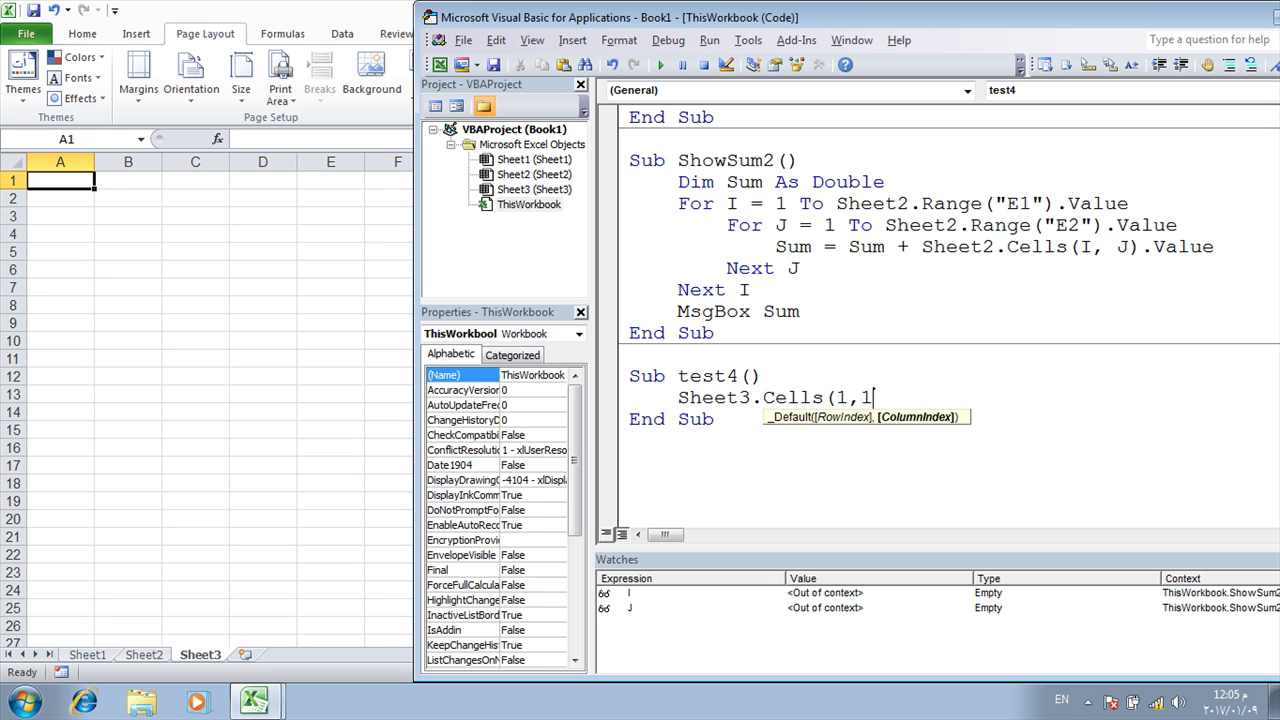
pyautogui.write(')')
pyautogui.write(',')
pyautogui.write('val')
pyautogui.hotkey('ctrl', 'space')
pyautogui.press('BackSpace')
pyautogui.press('BackSpace')
pyautogui.press('BackSpace')
pyautogui.press('BackSpace')
pyautogui.write('.value=')
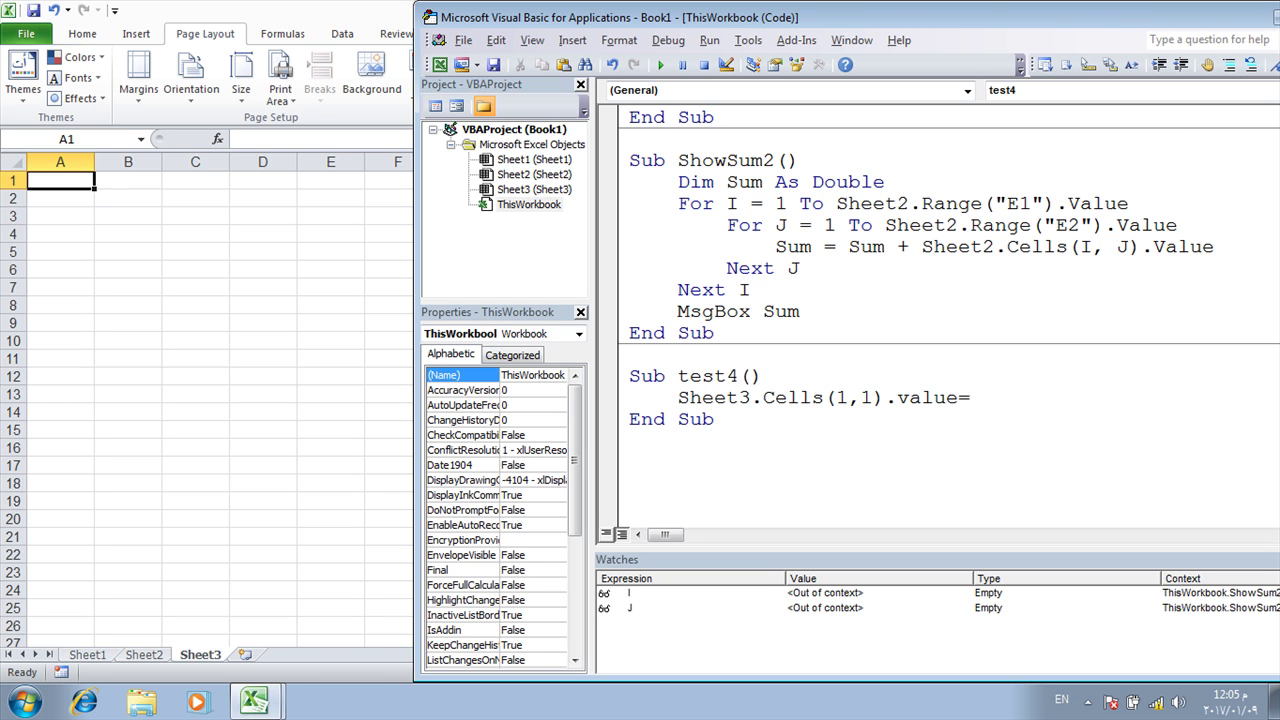
pyautogui.write('5')
pyautogui.click(632, 528)
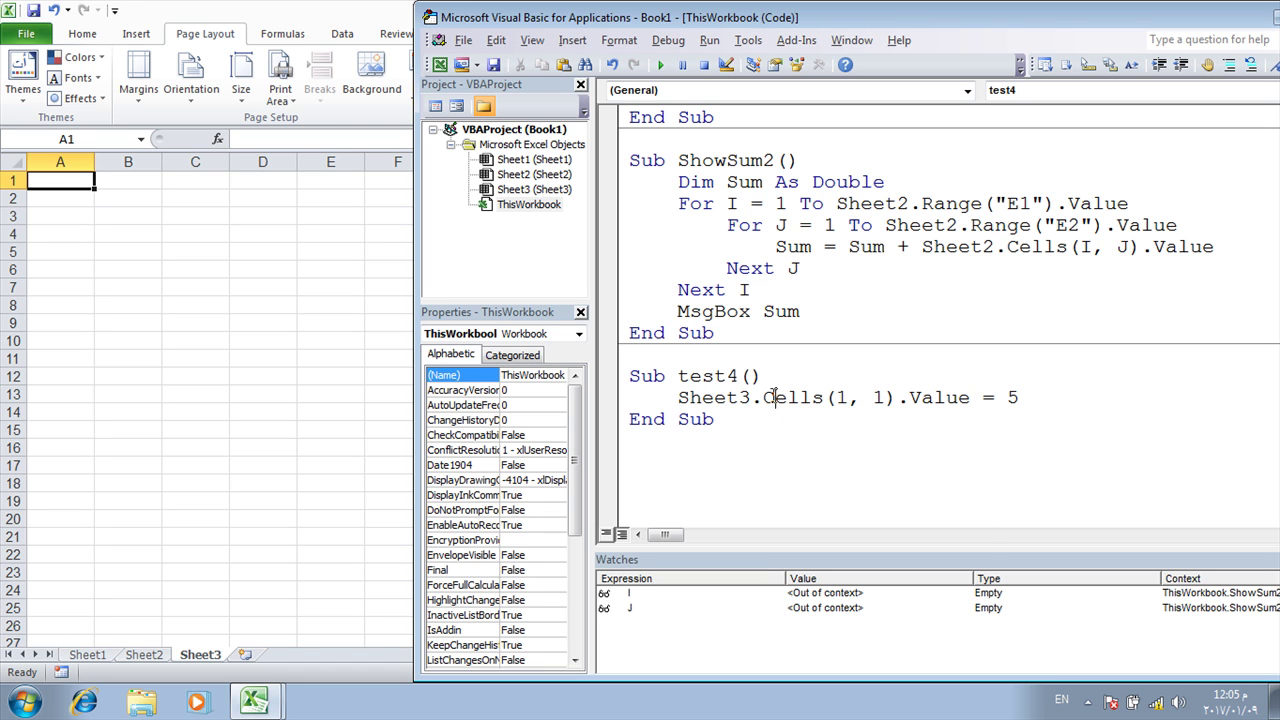
pyautogui.click(660, 64)
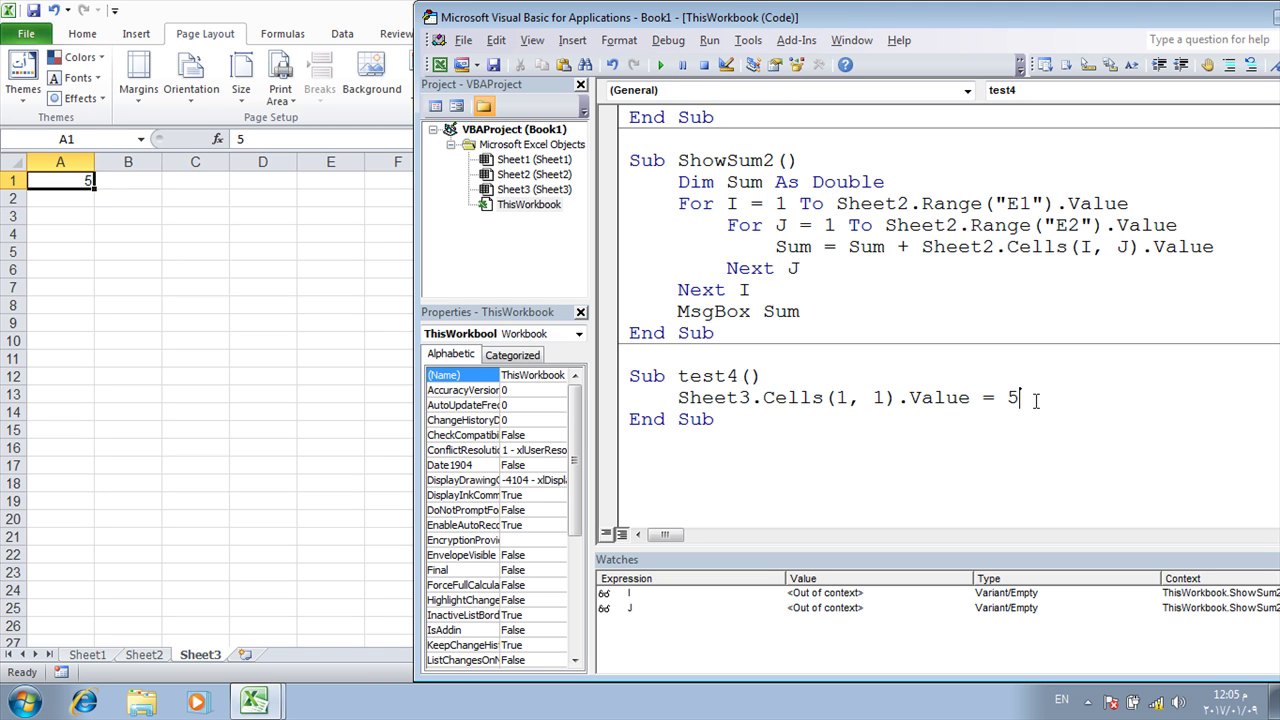
# Add Sheet3.Cells(1, 1).Interior.Color = 255 to test4 and run it to colour A1 red.
pyautogui.press('Return')
pyautogui.write('sh')
pyautogui.hotkey('ctrl', 'space')
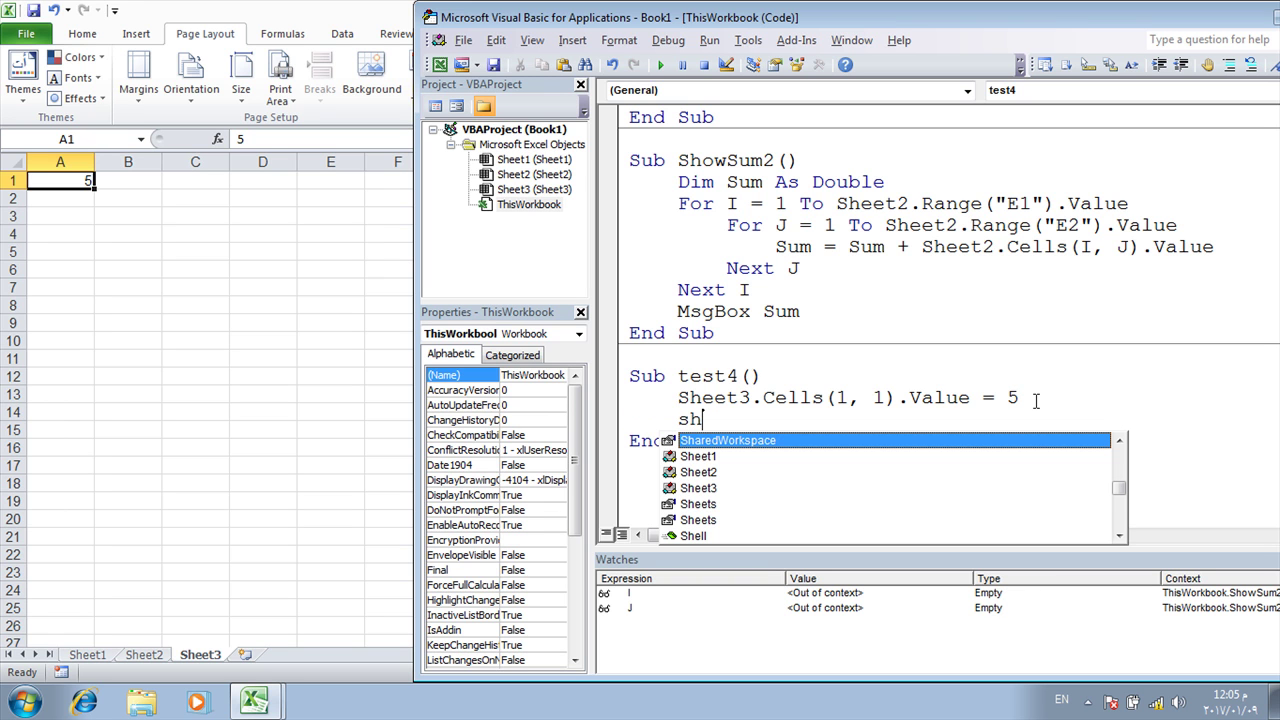
pyautogui.press('Down')
pyautogui.press('Down')
pyautogui.press('Down')
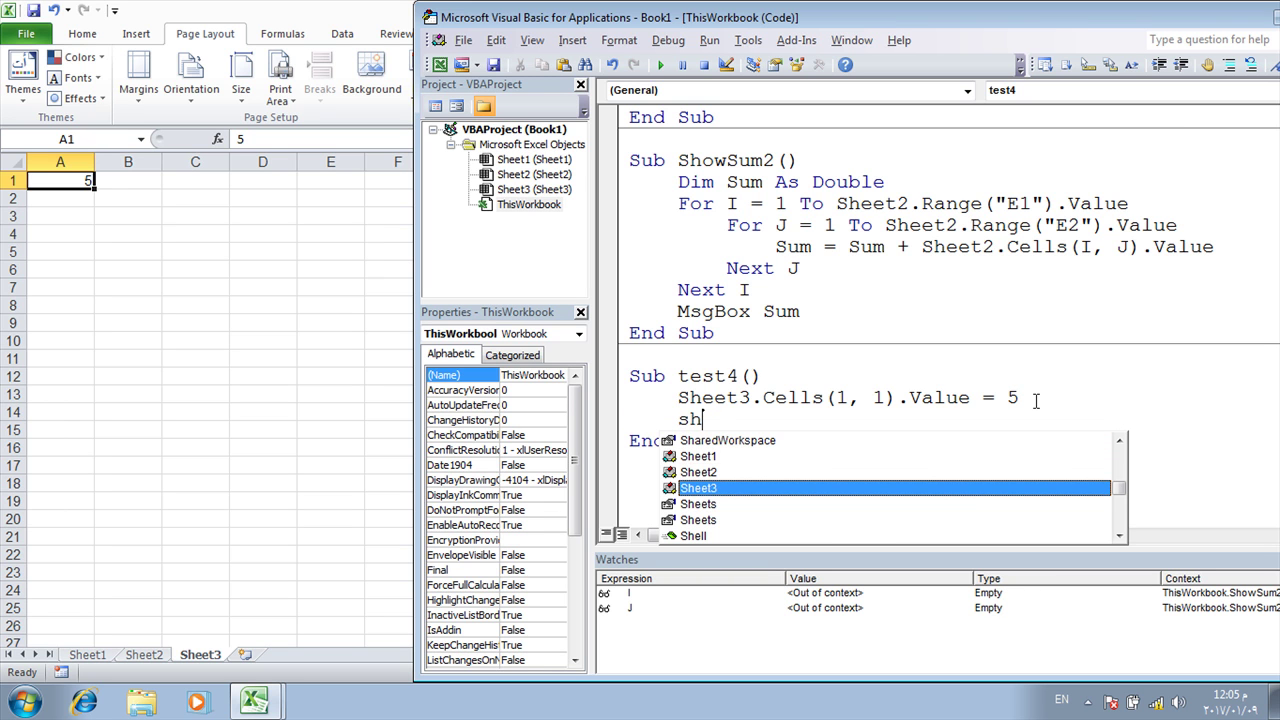
pyautogui.write('.cells')
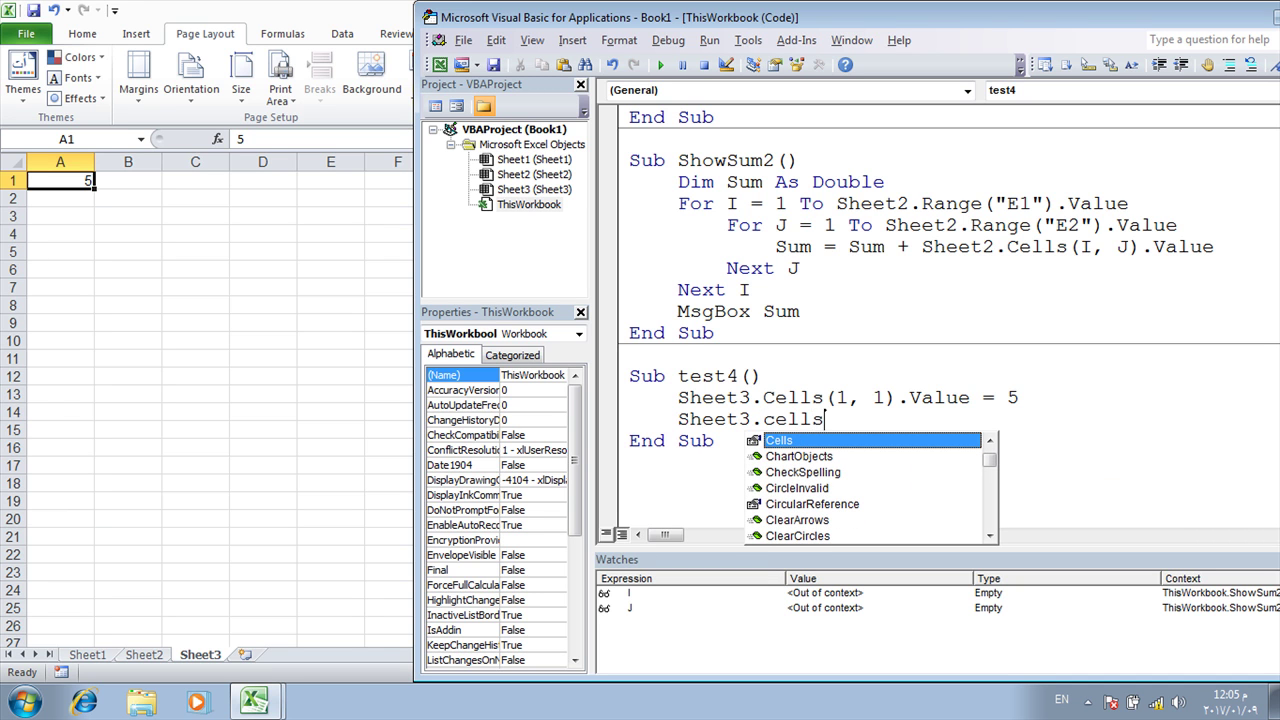
pyautogui.write('.')
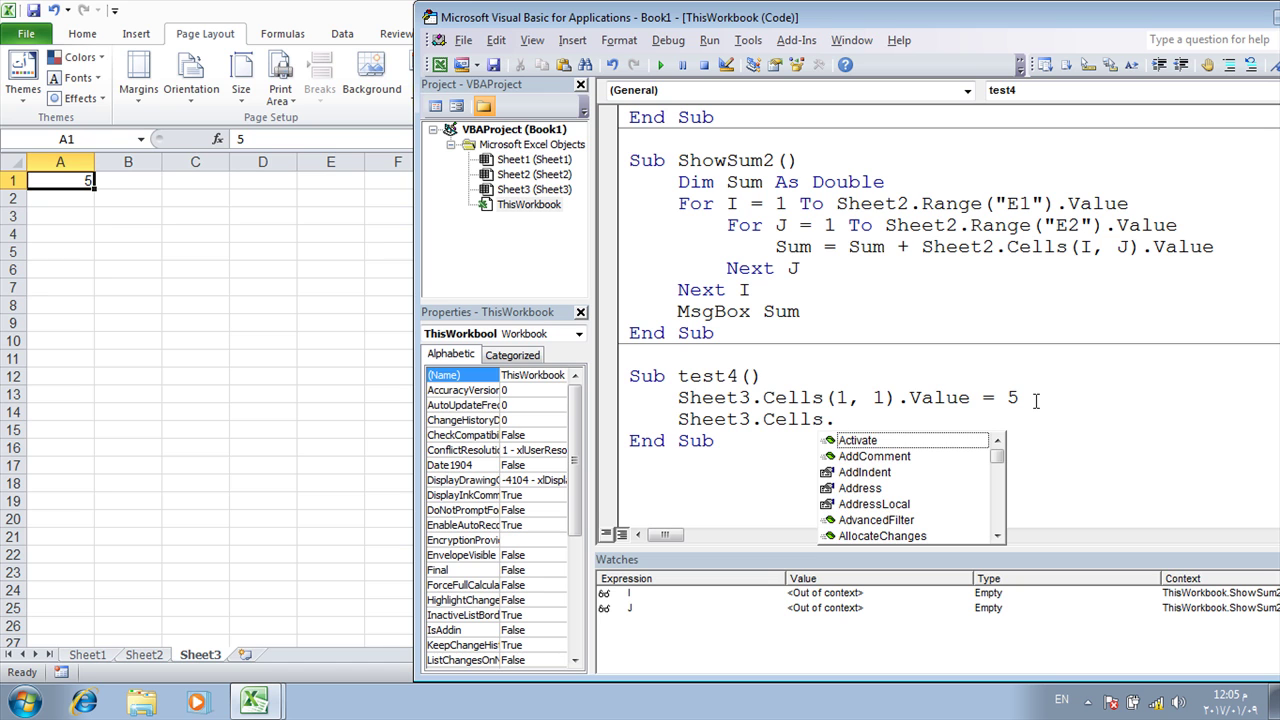
pyautogui.press('BackSpace')
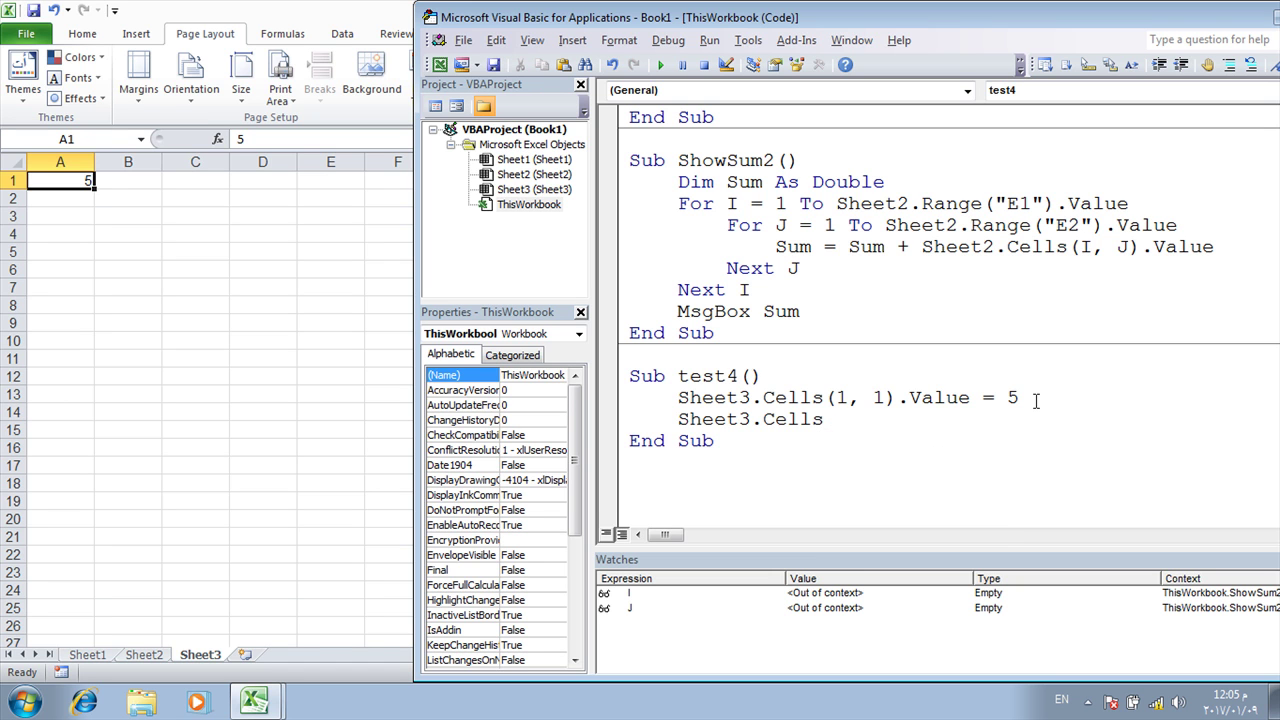
pyautogui.write('(1,)')
pyautogui.press('BackSpace')
pyautogui.write('1).')
pyautogui.write('Inter')
pyautogui.write('io')
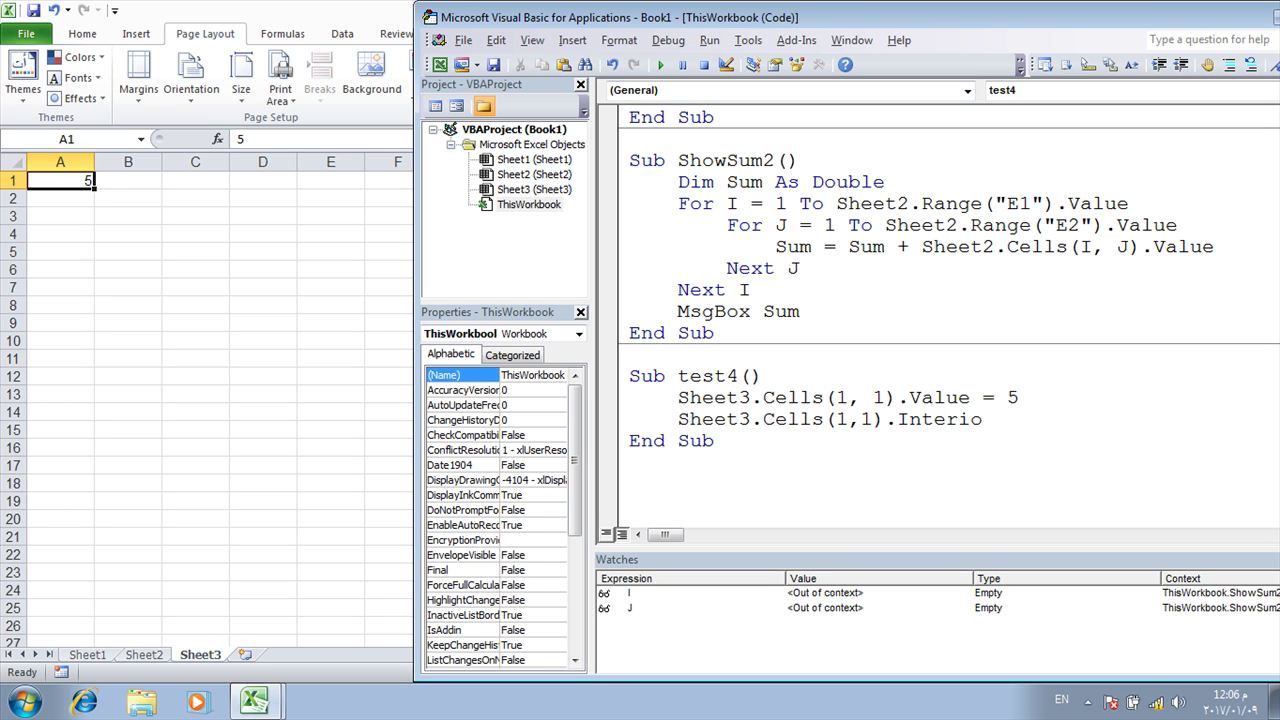
pyautogui.write('r.')
pyautogui.write('color')
pyautogui.write('=')
pyautogui.write('255')
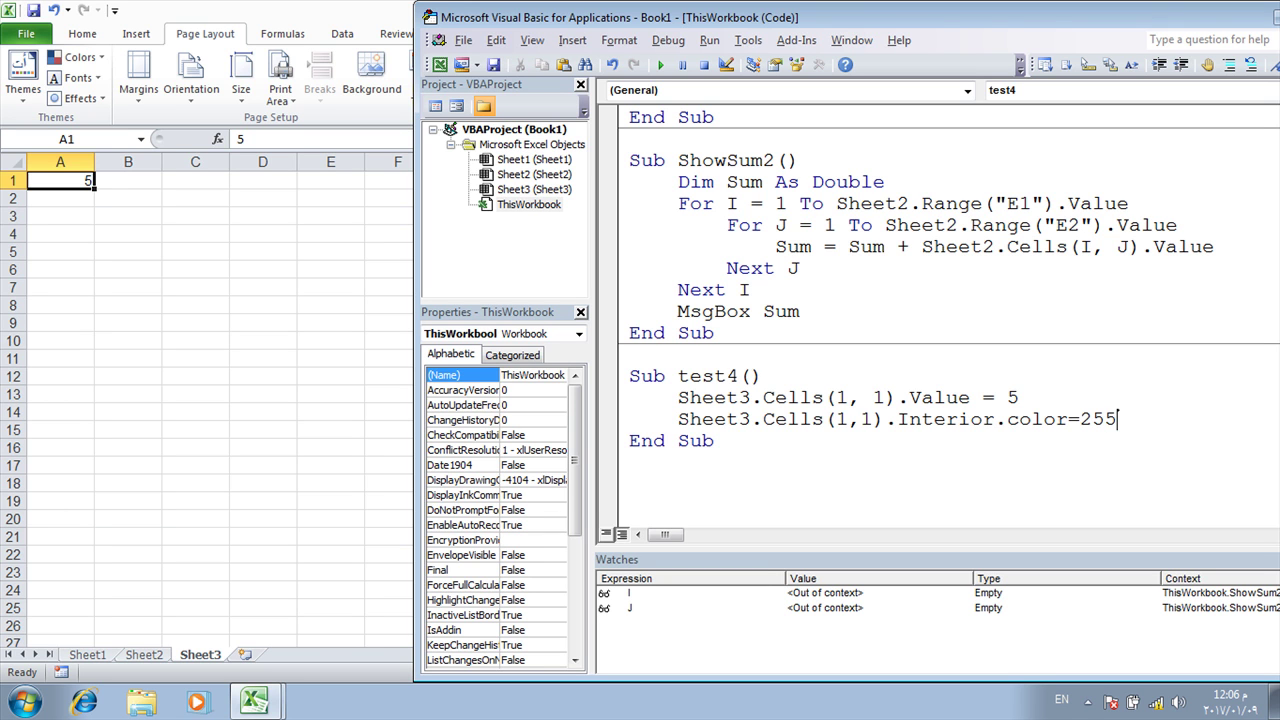
pyautogui.click(749, 441)
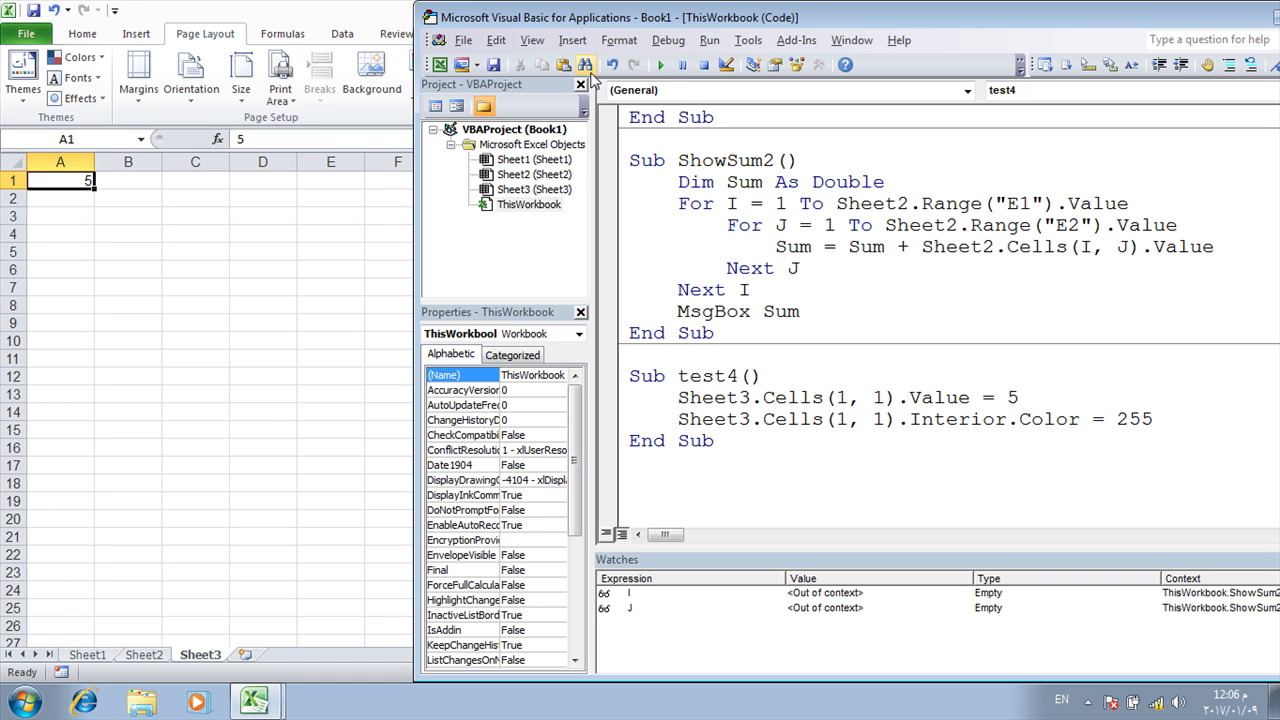
pyautogui.click(665, 68)
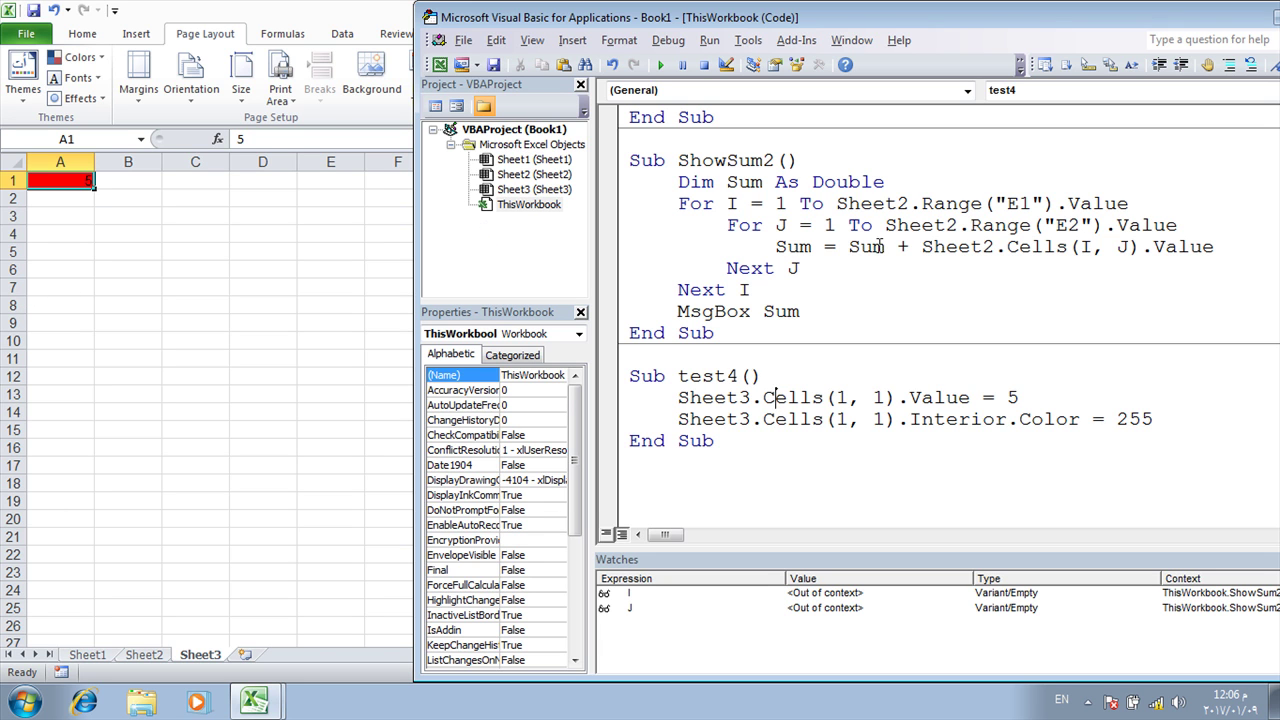
pyautogui.moveTo(1181, 420); pyautogui.dragTo(1007, 418)
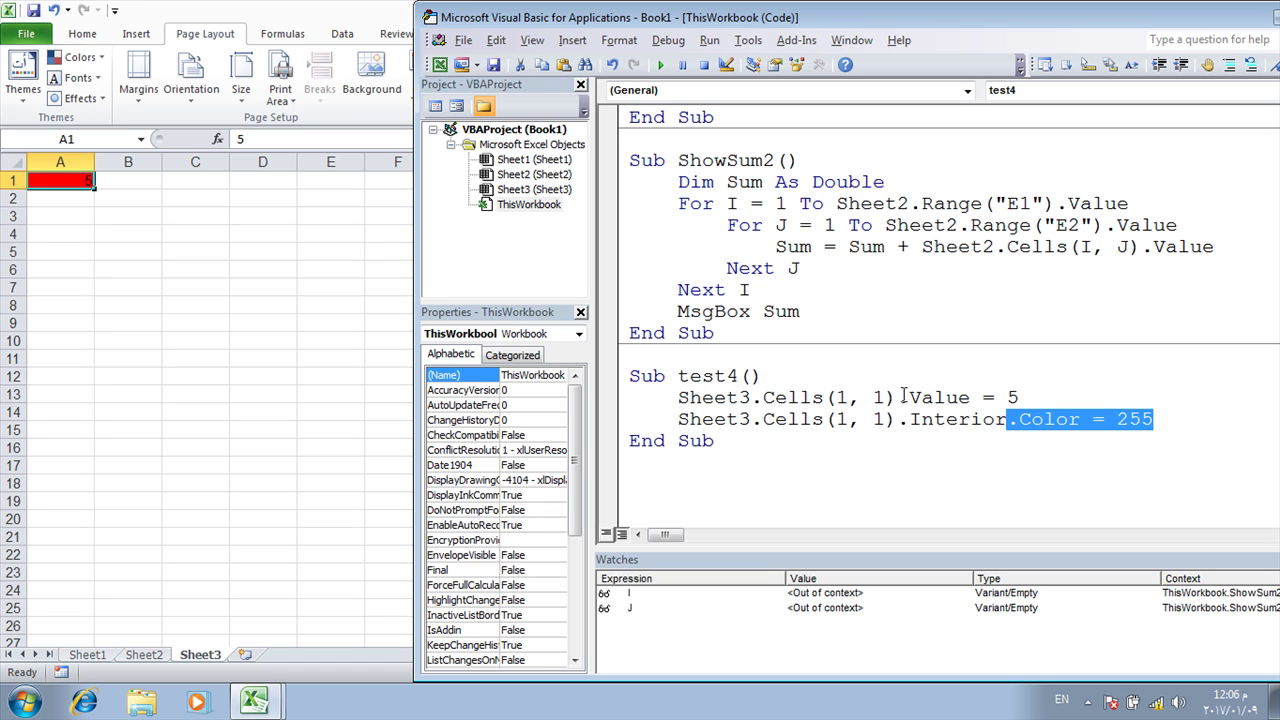
pyautogui.click(980, 400)
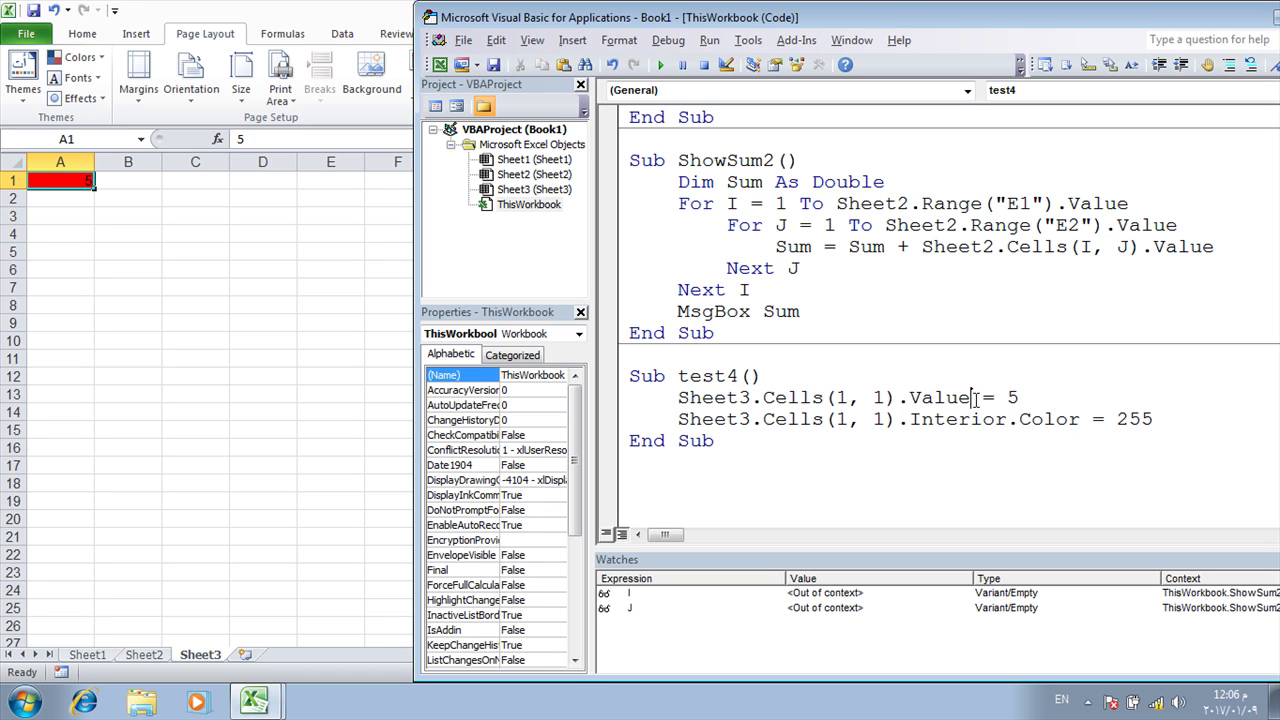
pyautogui.press('BackSpace')
pyautogui.press('BackSpace')
pyautogui.press('BackSpace')
pyautogui.press('BackSpace')
pyautogui.write('Value')
pyautogui.click(619, 400)
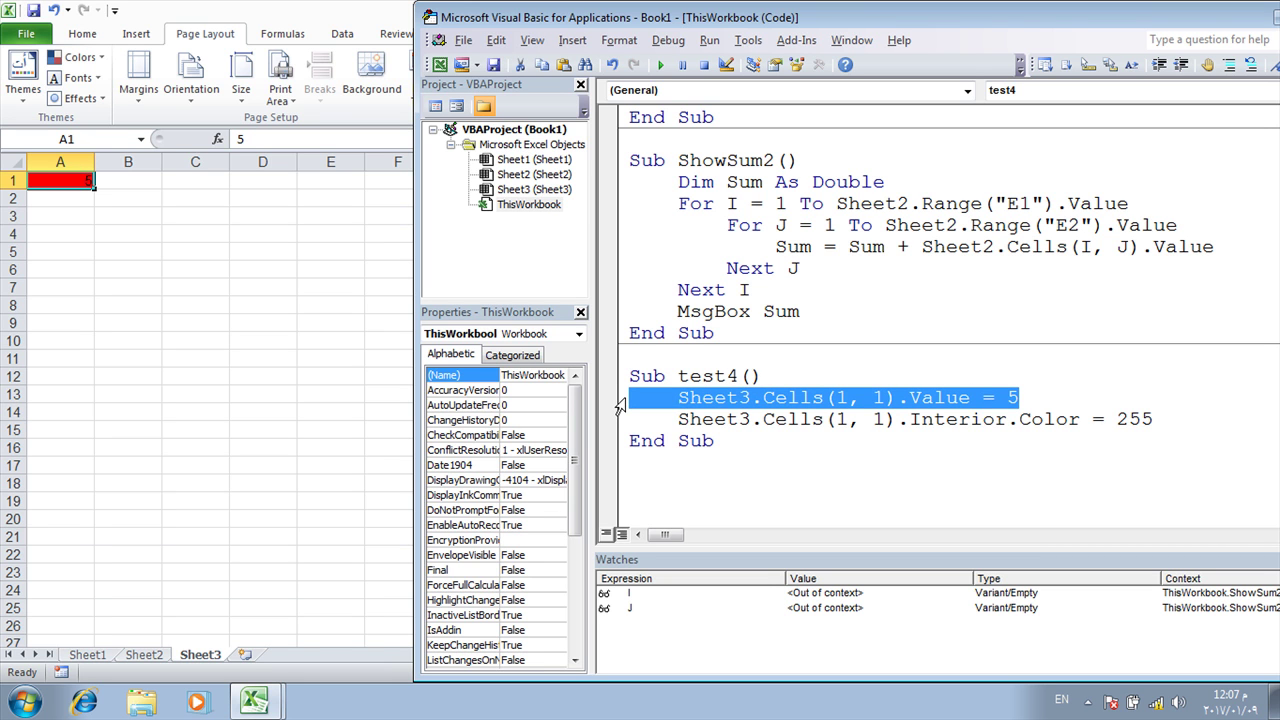
pyautogui.click(958, 398)
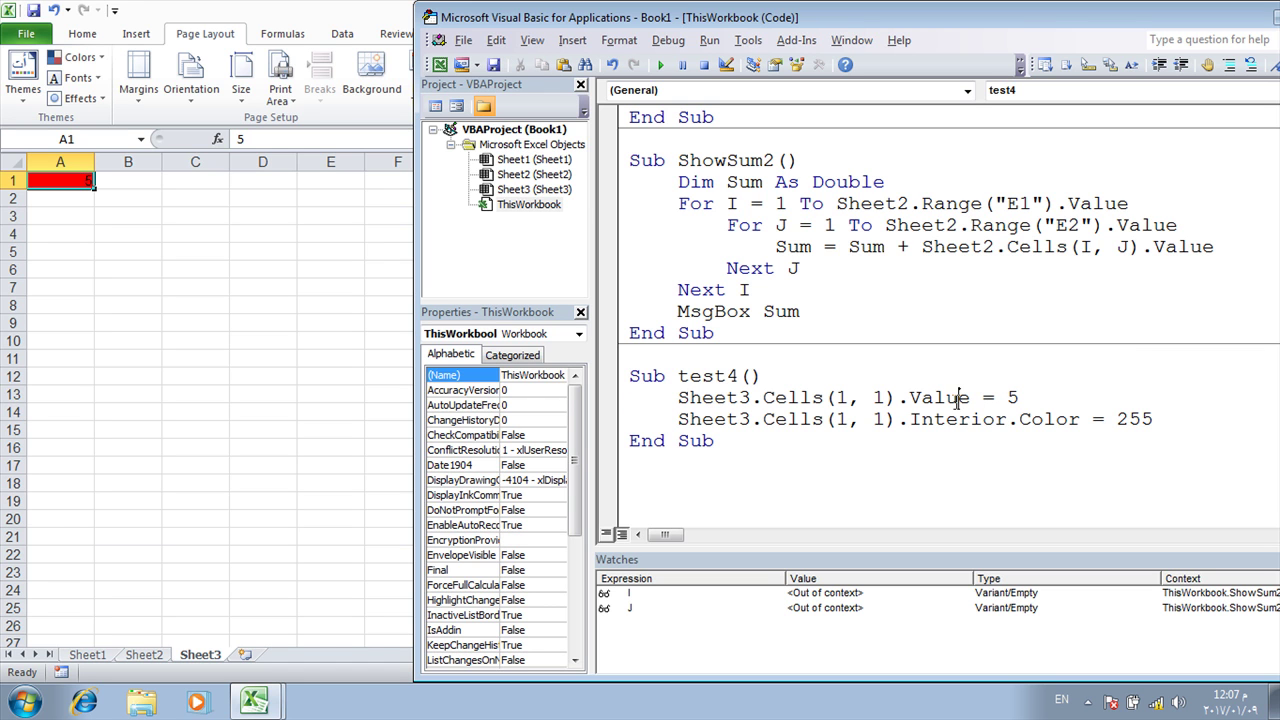
pyautogui.click(1058, 420)
# Insert a new first line in test4 and enter Sheet1 from the IntelliSense suggestions.
pyautogui.click(788, 376)
pyautogui.press('Return')
pyautogui.write('s')
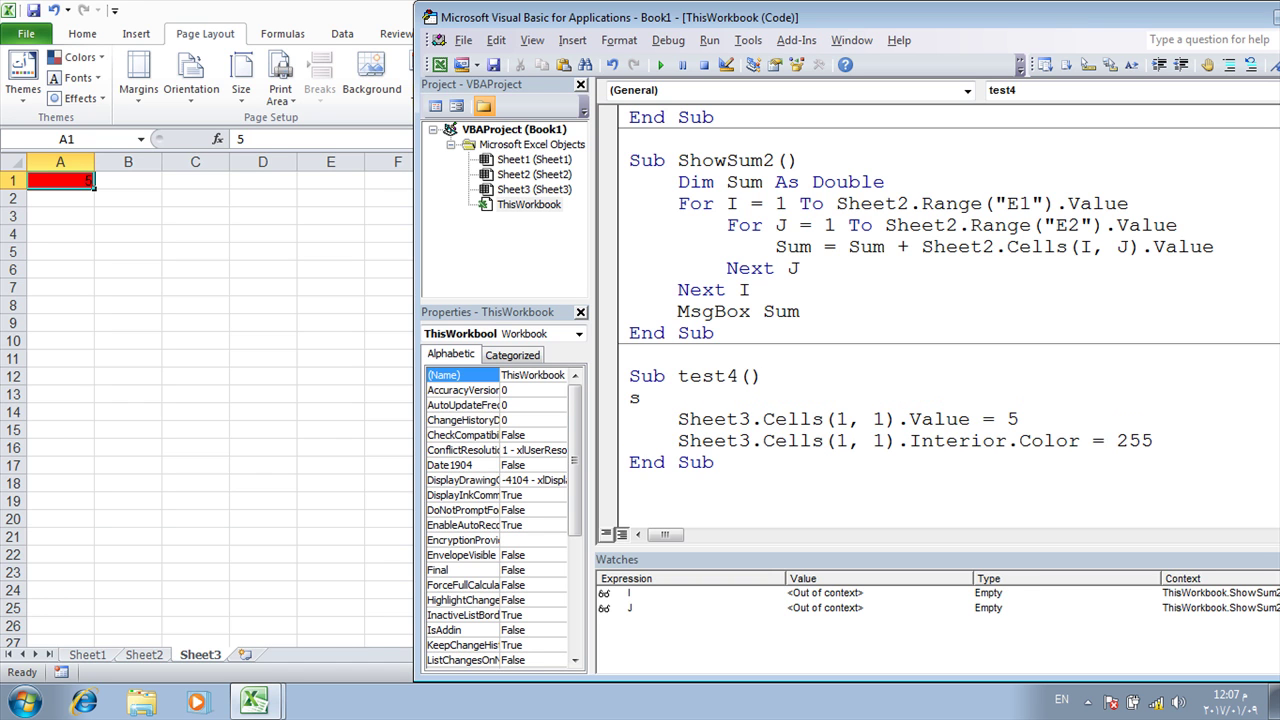
pyautogui.press('Delete')
pyautogui.press('BackSpace')
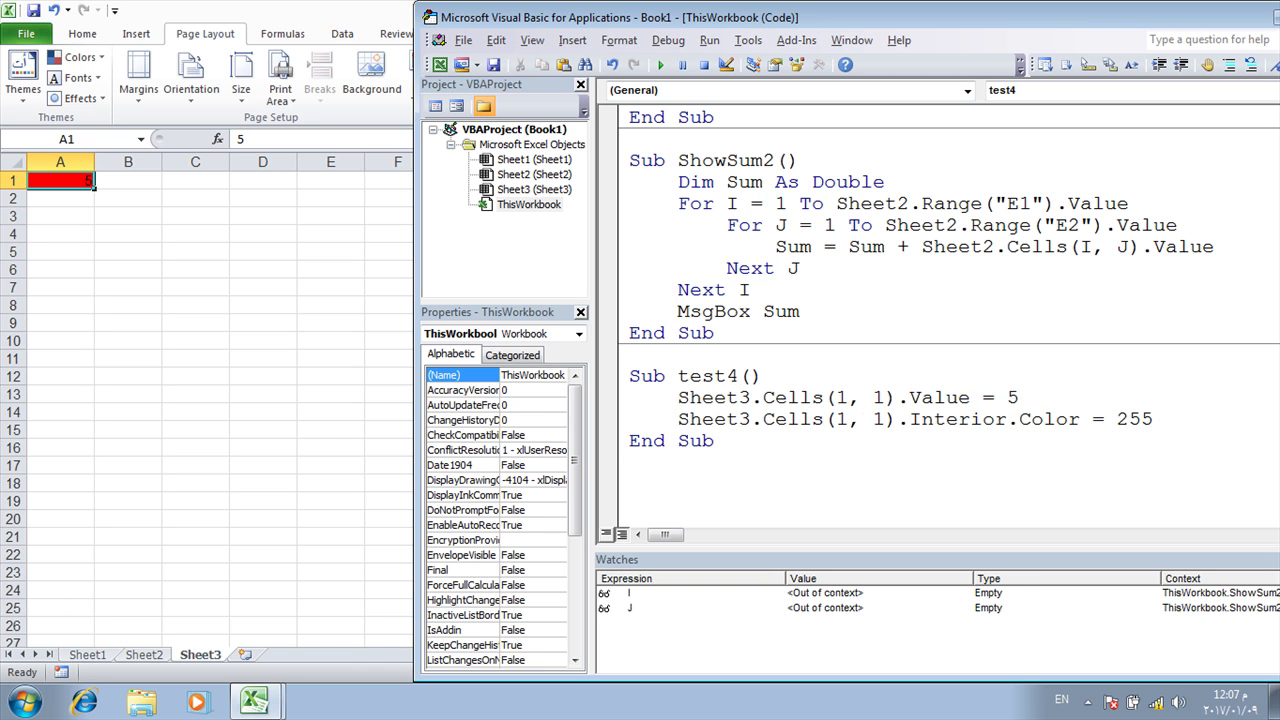
pyautogui.press('Return')
pyautogui.write('she')
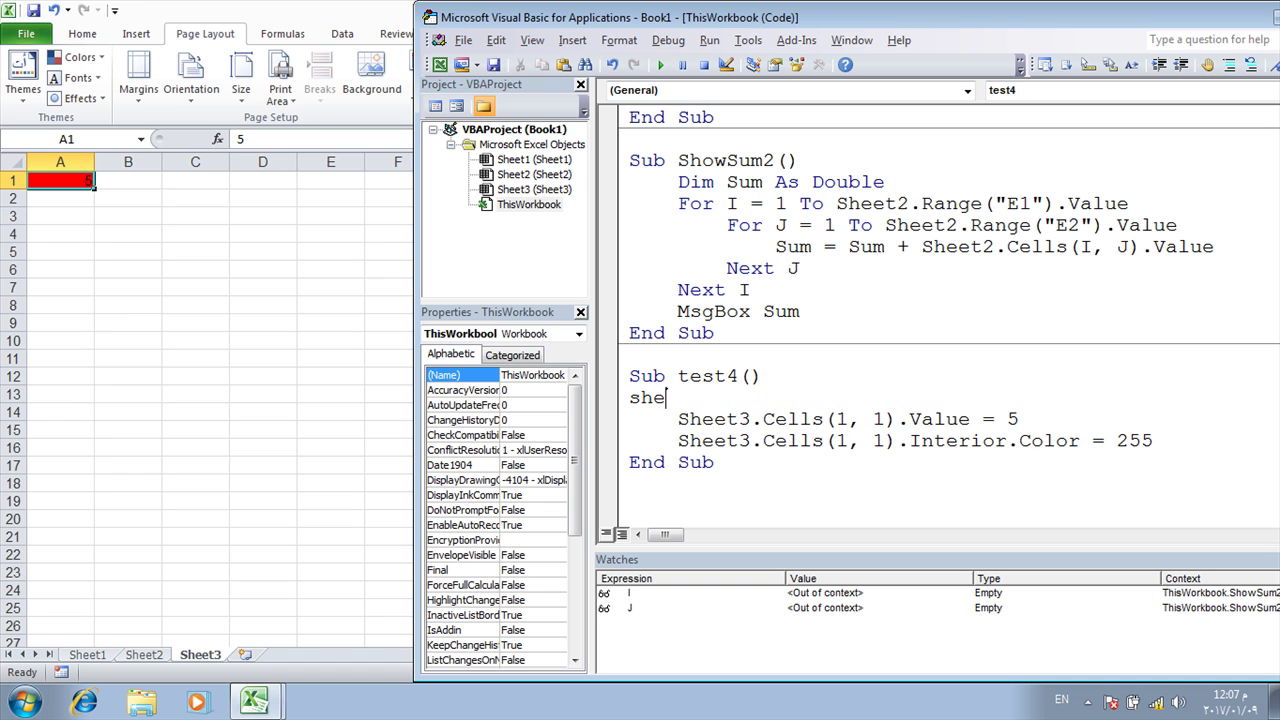
pyautogui.hotkey('ctrl', 'space')
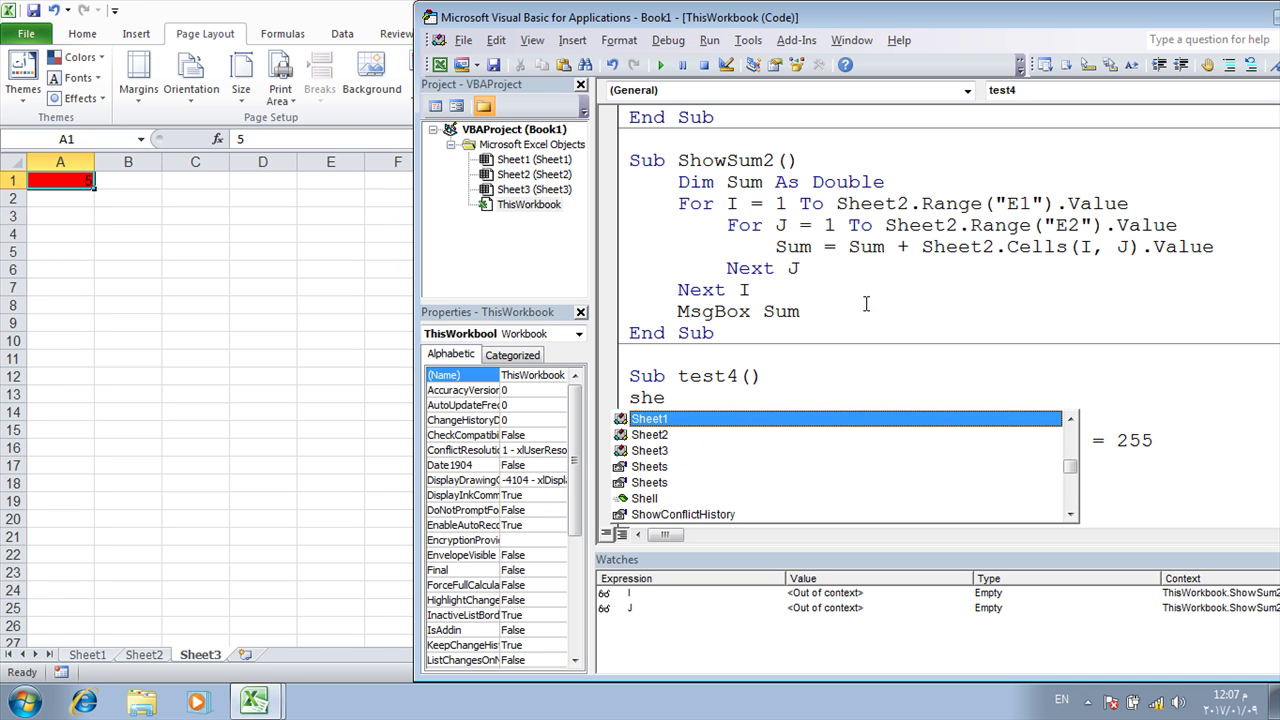
pyautogui.doubleClick(716, 420)
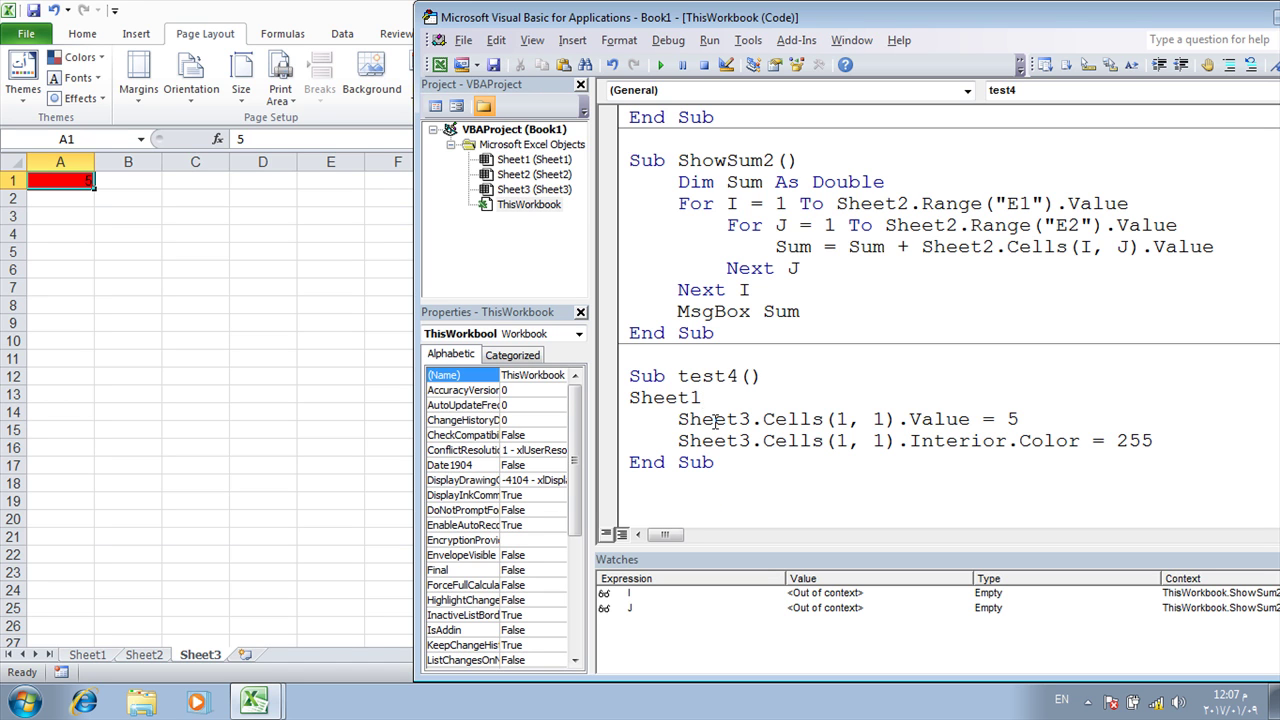
# Append Cells to Sheet1 and bring up the context menu for Cells.
pyautogui.write('.')
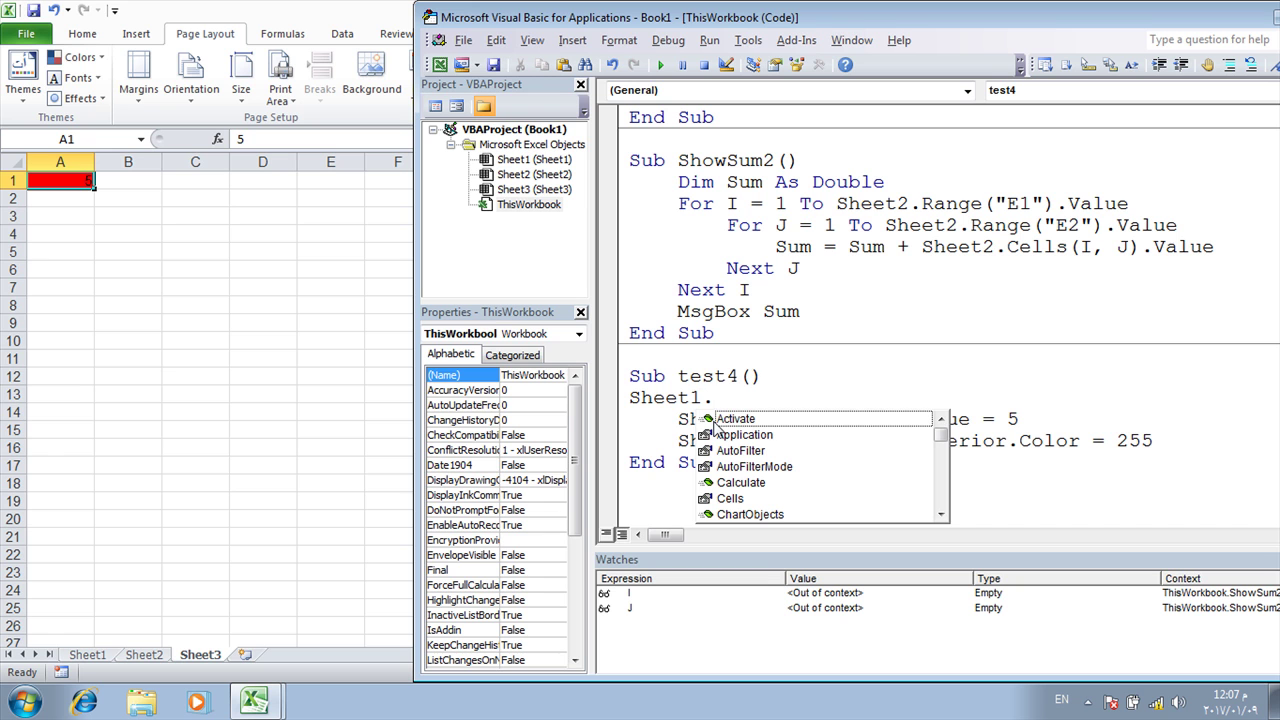
pyautogui.scroll(-3, 943, 446)
pyautogui.scroll(3, 942, 440)
pyautogui.click(737, 500)
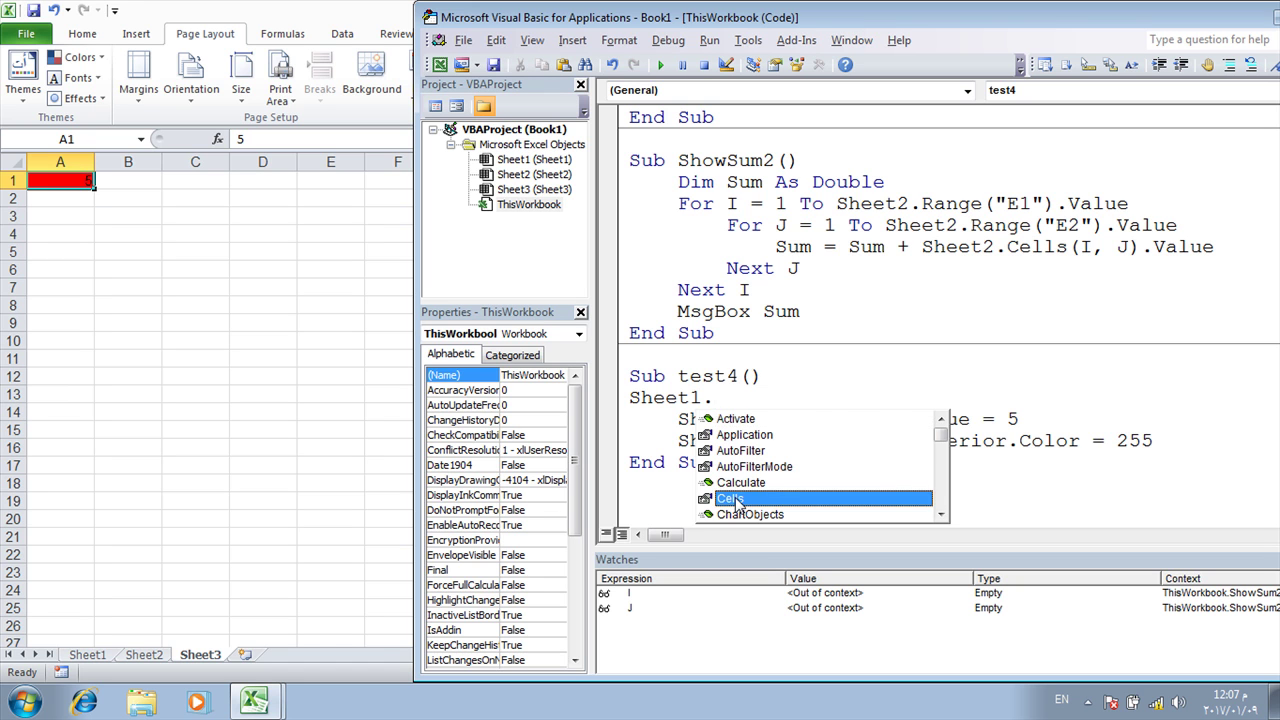
pyautogui.doubleClick(737, 500)
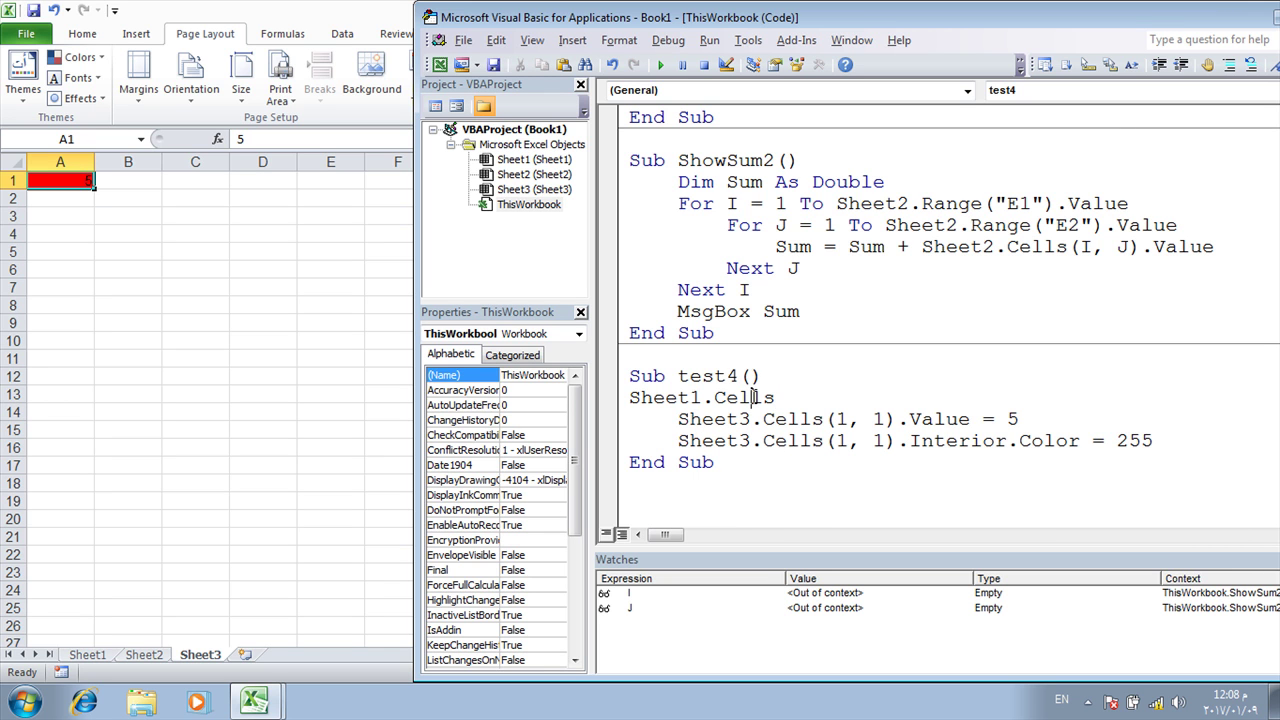
pyautogui.doubleClick(756, 397)
pyautogui.rightClick(756, 397)
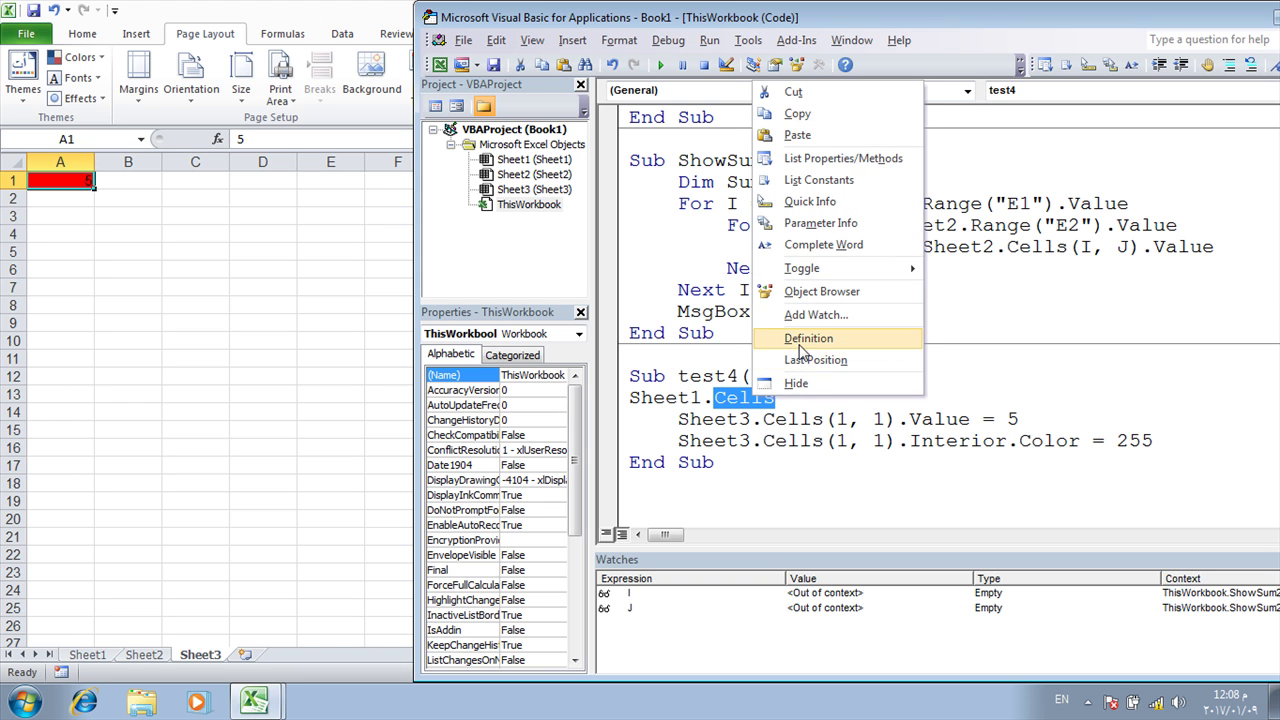
# Look up the definition of Cells in the Object Browser and maximize the VBA editor.
pyautogui.click(805, 340)
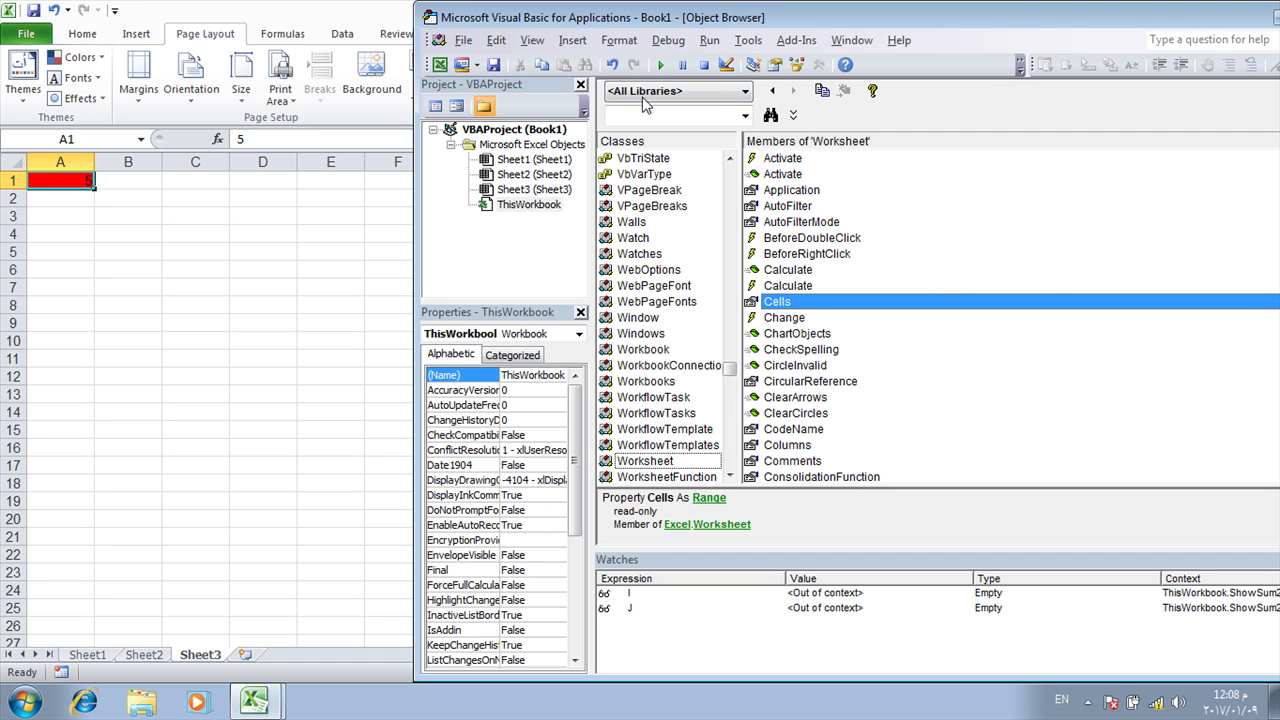
pyautogui.doubleClick(1127, 22)
# Close the Object Browser and complete the line as Sheet1.Cells(1,1), dismissing the 'Expected: =' error.
pyautogui.click(1271, 32)
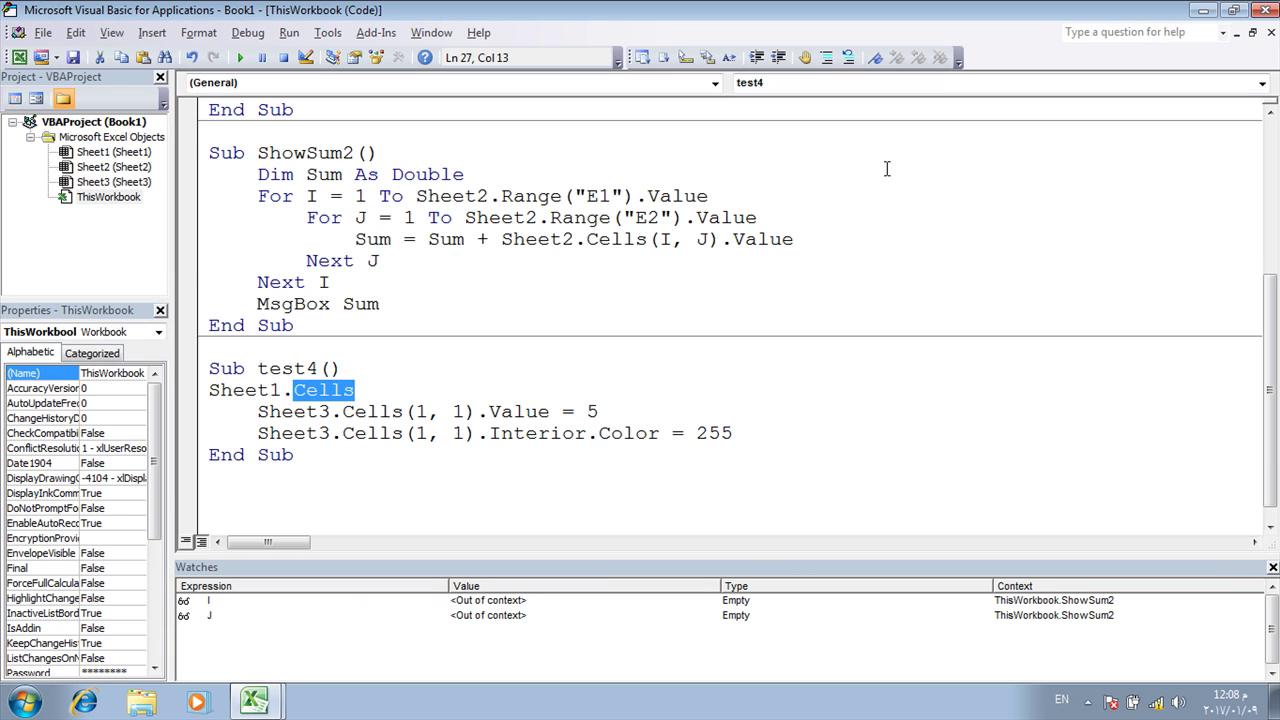
pyautogui.click(371, 392)
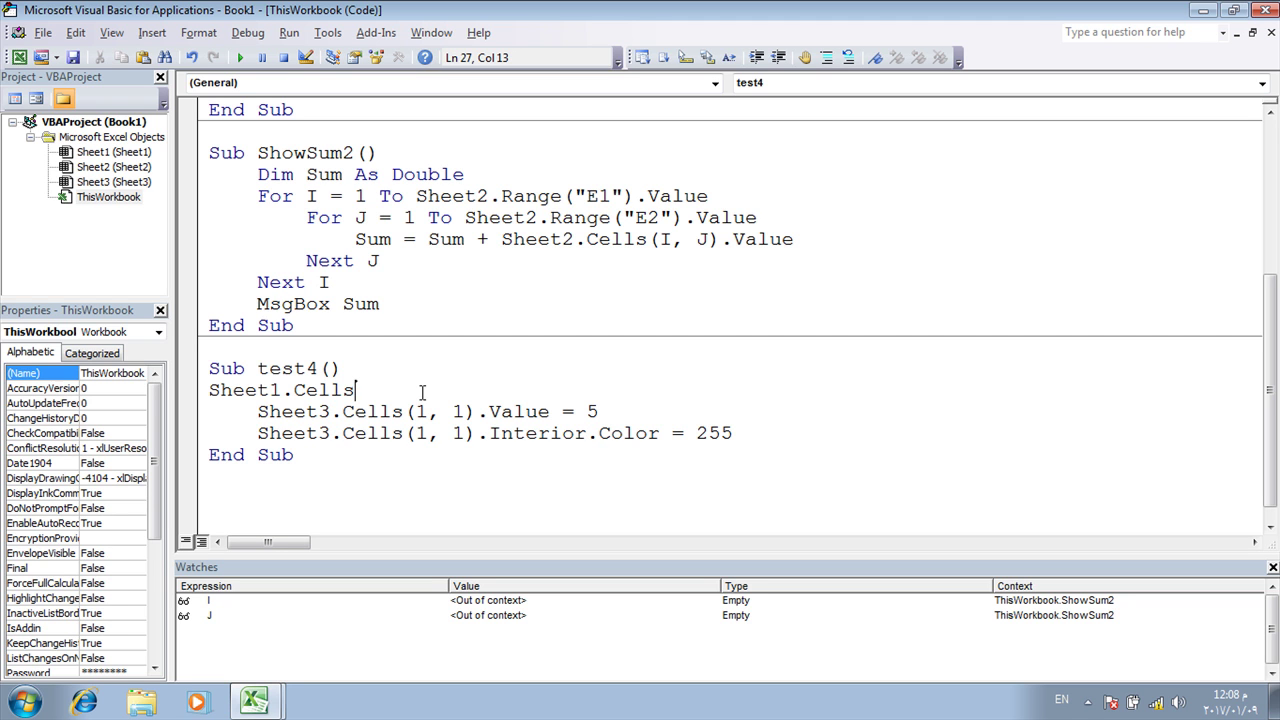
pyautogui.press('BackSpace')
pyautogui.write('s')
pyautogui.write('(')
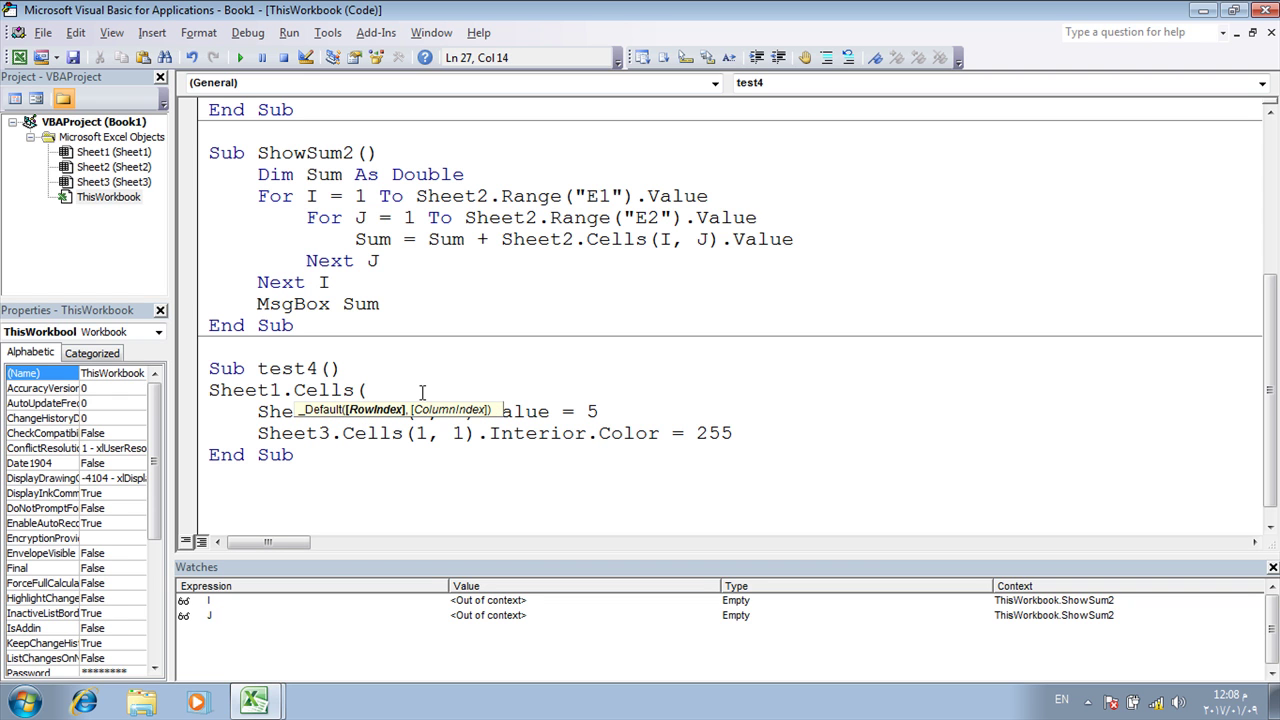
pyautogui.write('1')
pyautogui.write(',1)')
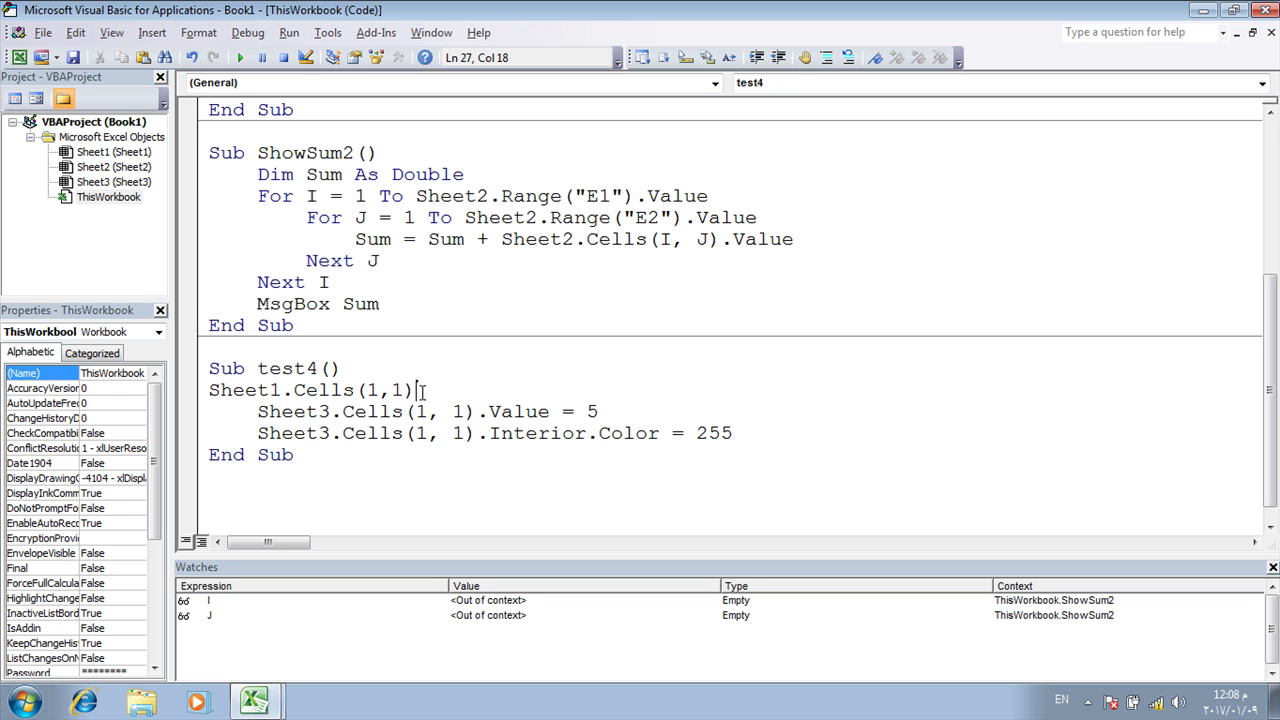
pyautogui.write('.')
pyautogui.press('BackSpace')
pyautogui.press('Return')
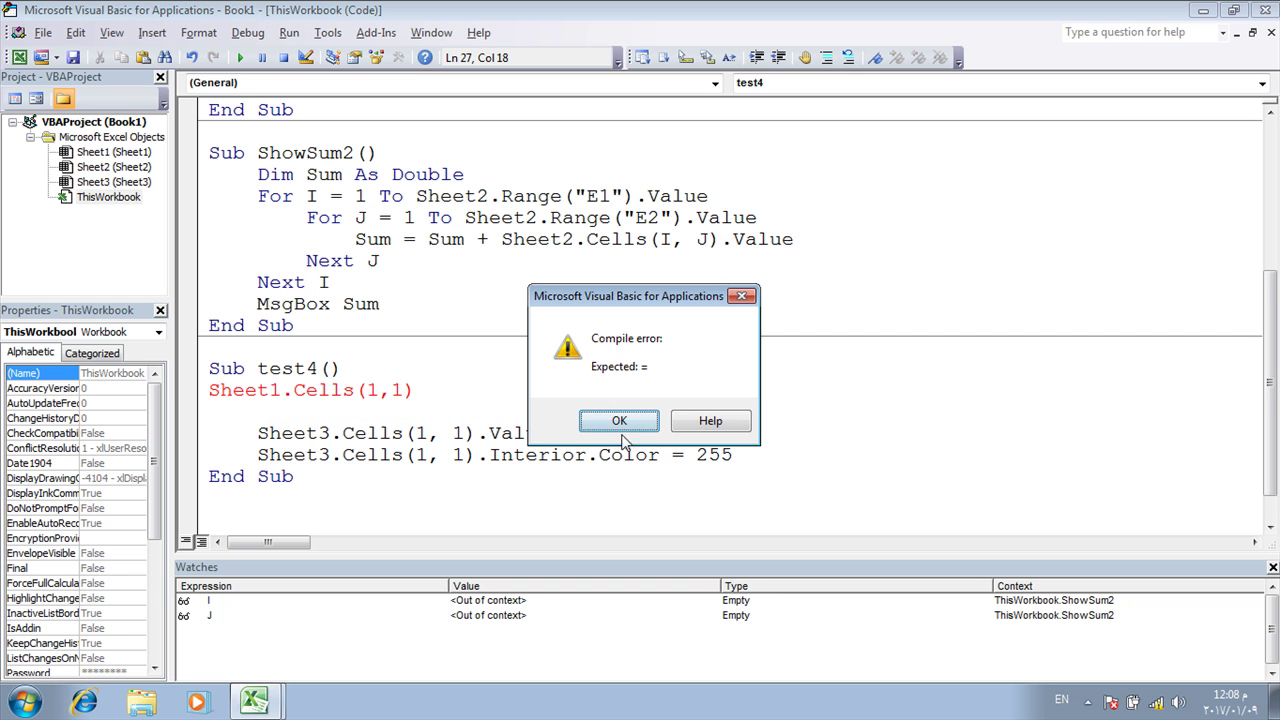
pyautogui.click(592, 420)
pyautogui.click(216, 390)
pyautogui.doubleClick(216, 390)
# Add an indented Dim MyRange As Range declaration at the top of test4.
pyautogui.click(362, 370)
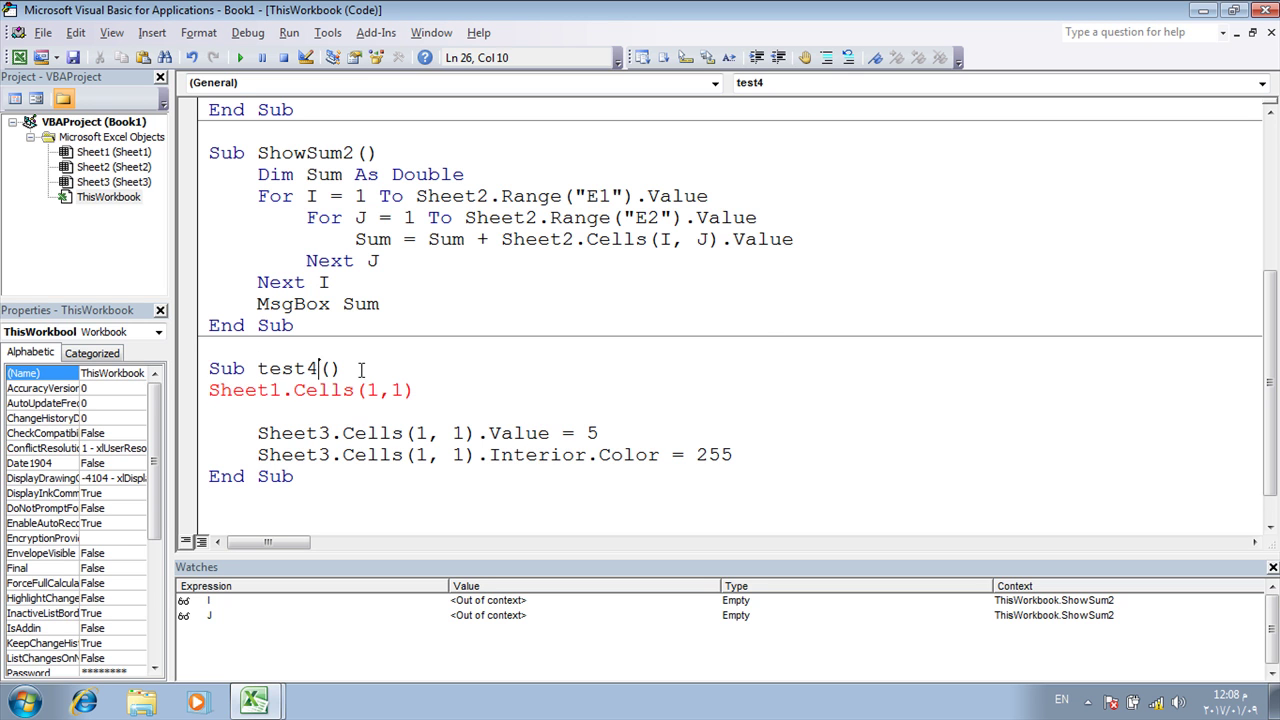
pyautogui.press('Return')
pyautogui.write('Dim ')
pyautogui.write('MyRange as ra')
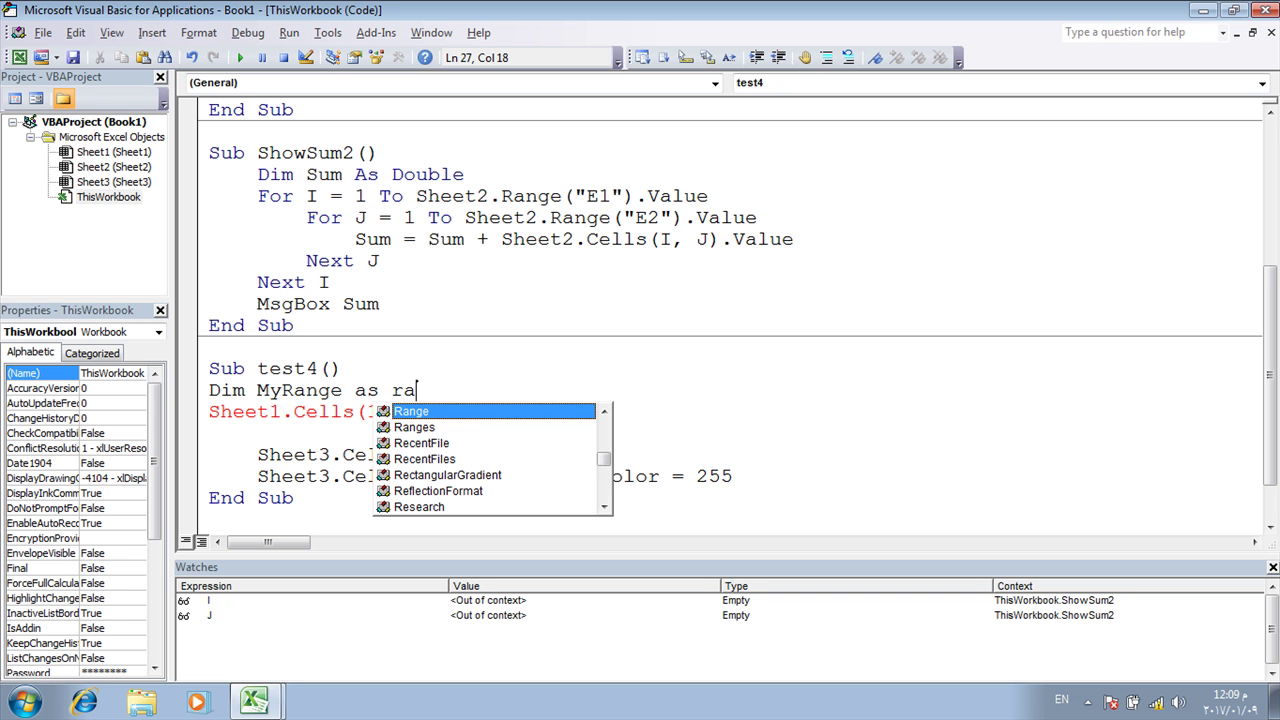
pyautogui.press('Tab')
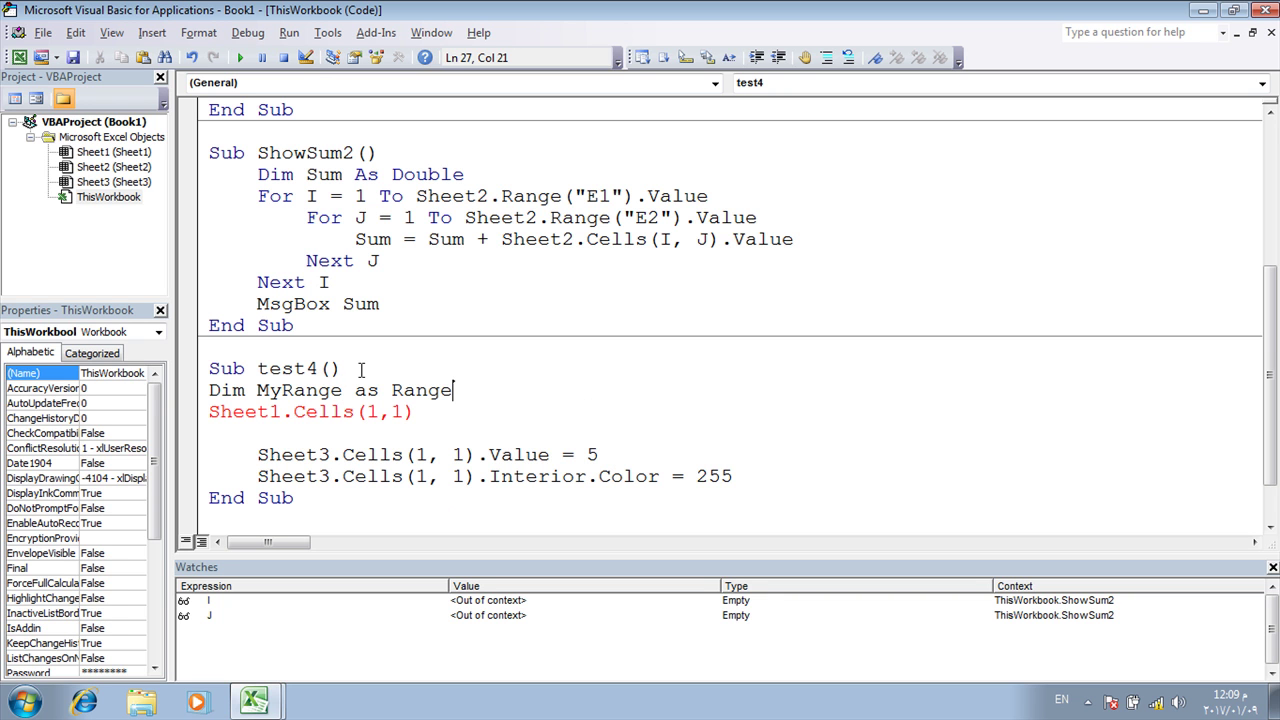
pyautogui.click(340, 433)
pyautogui.press('Up')
pyautogui.press('Up')
pyautogui.press('Tab')
# Indent the Sheet1 line and turn it into Set MyRange = Sheet1.Cells(1, 1).
pyautogui.click(210, 414)
pyautogui.press('Tab')
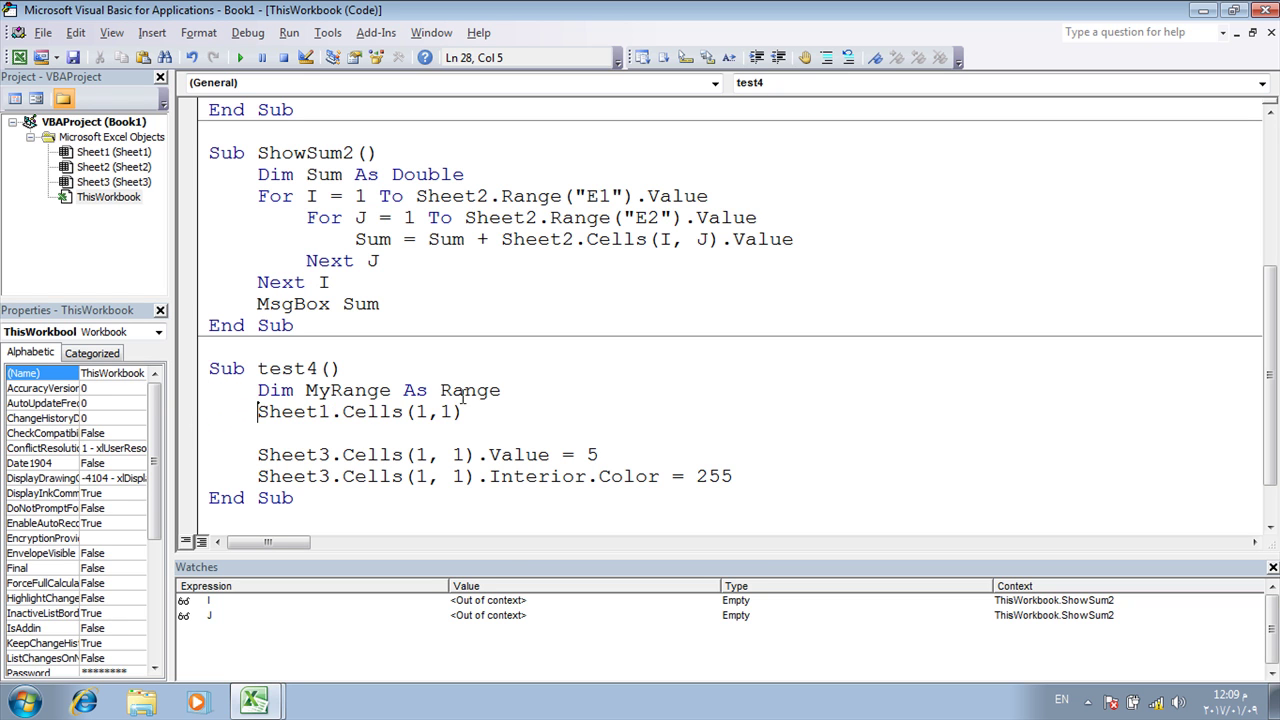
pyautogui.click(528, 397)
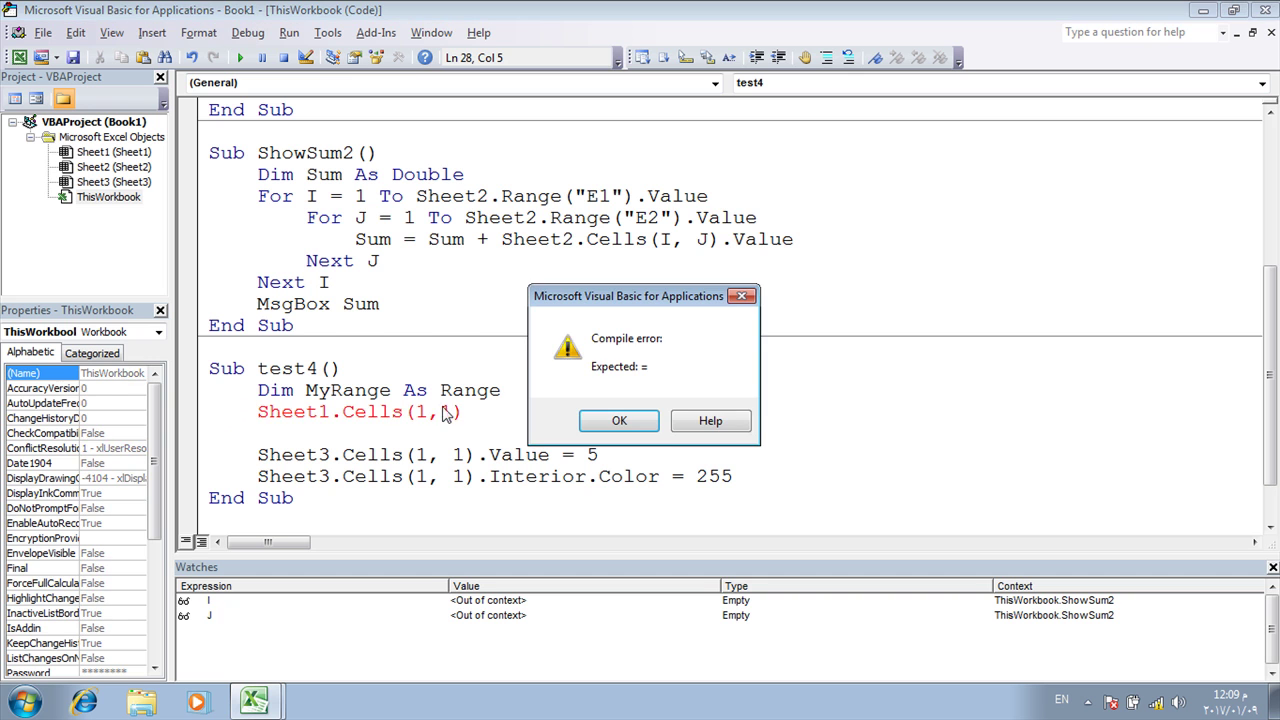
pyautogui.click(603, 424)
pyautogui.click(254, 413)
pyautogui.write('set')
pyautogui.press('Left')
pyautogui.write('my')
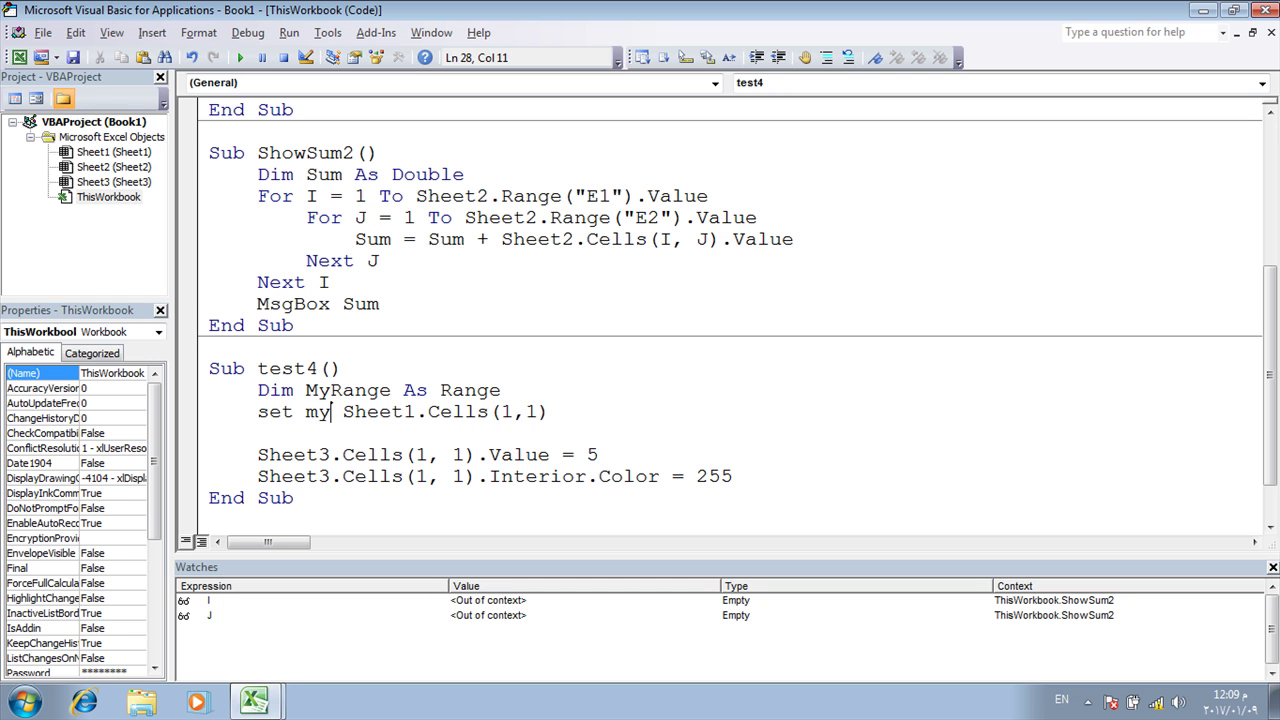
pyautogui.write('r')
pyautogui.hotkey('ctrl', 'space')
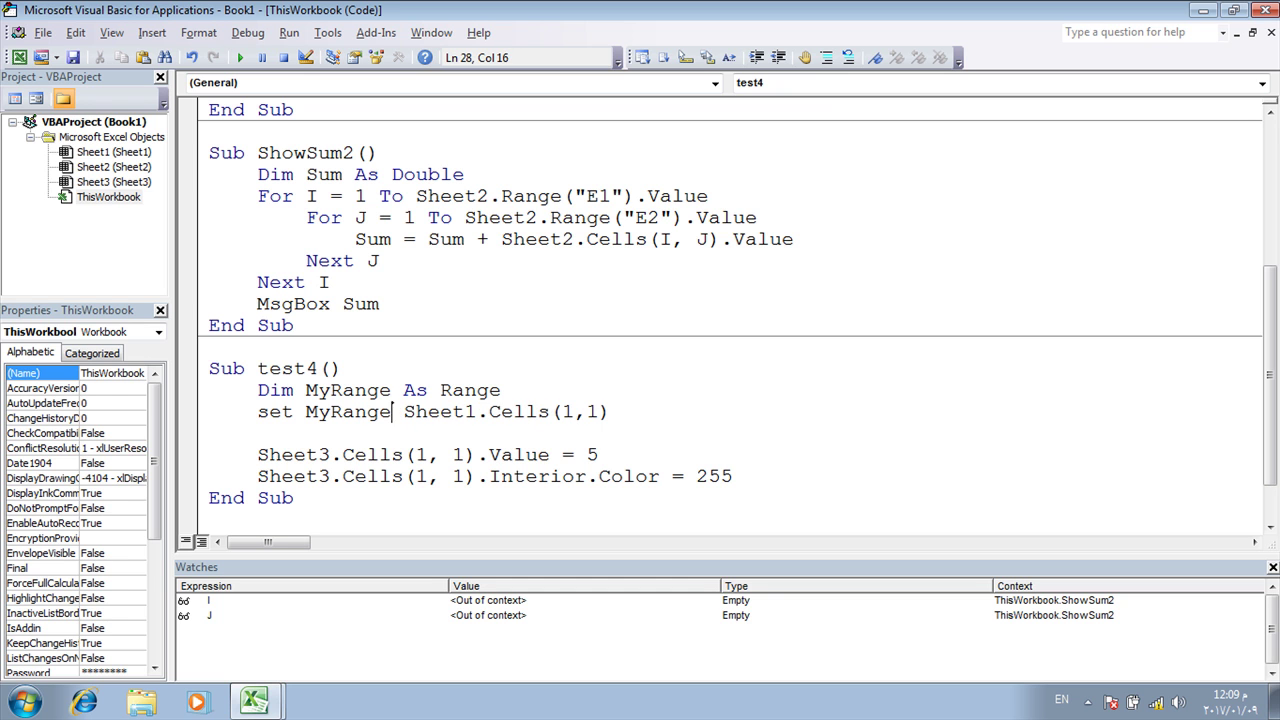
pyautogui.write('=')
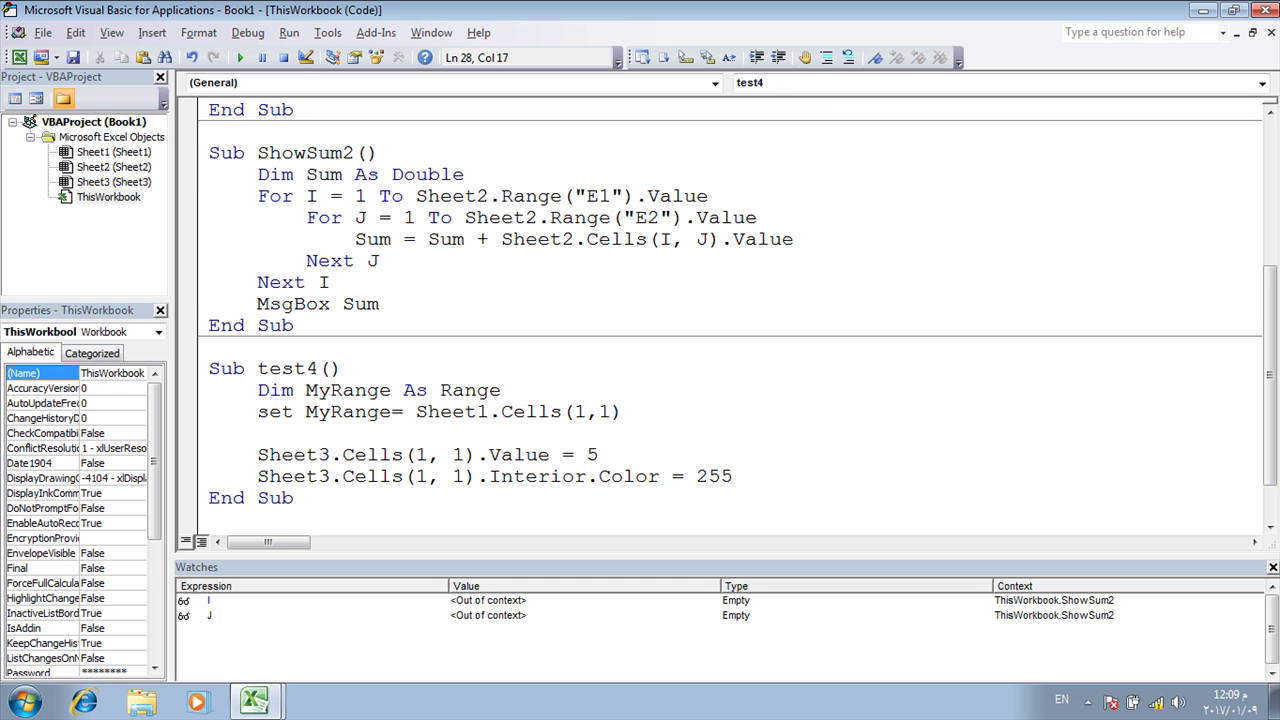
pyautogui.click(467, 455)
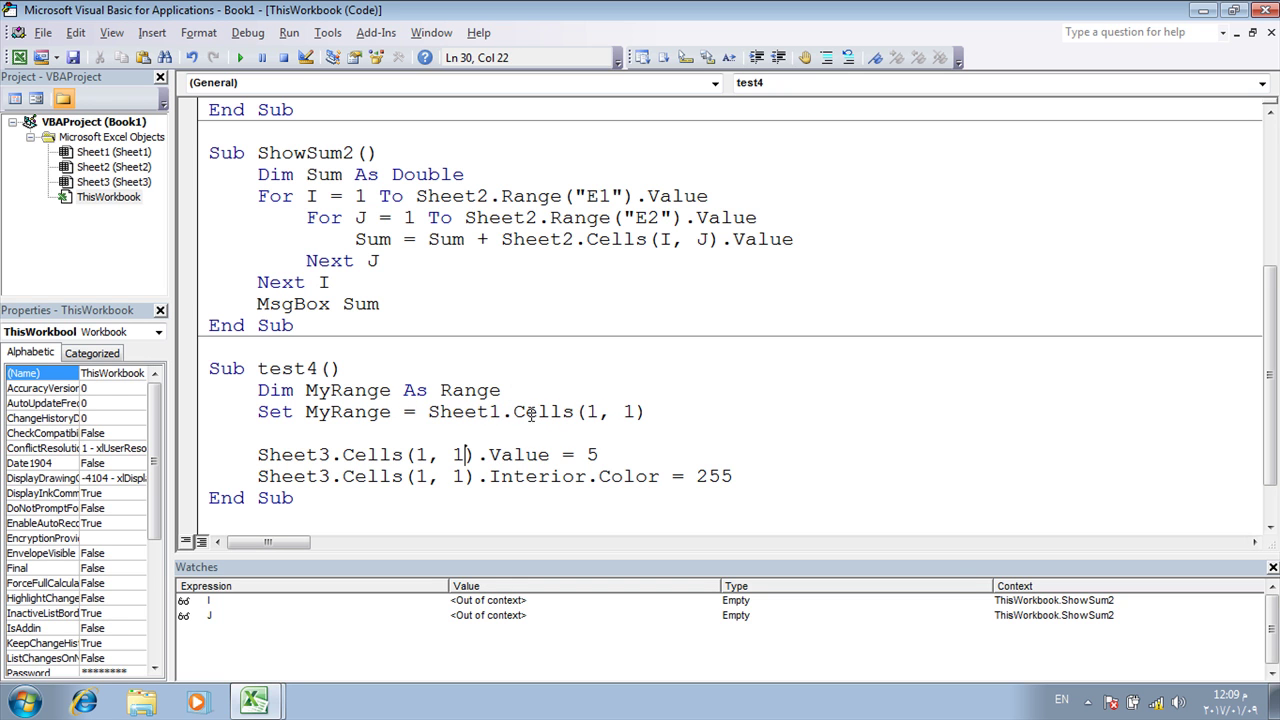
# Start a new line below the Set statement reading MyRange. to list its members.
pyautogui.click(333, 411)
pyautogui.click(474, 390)
pyautogui.click(638, 413)
pyautogui.click(667, 412)
pyautogui.press('Return')
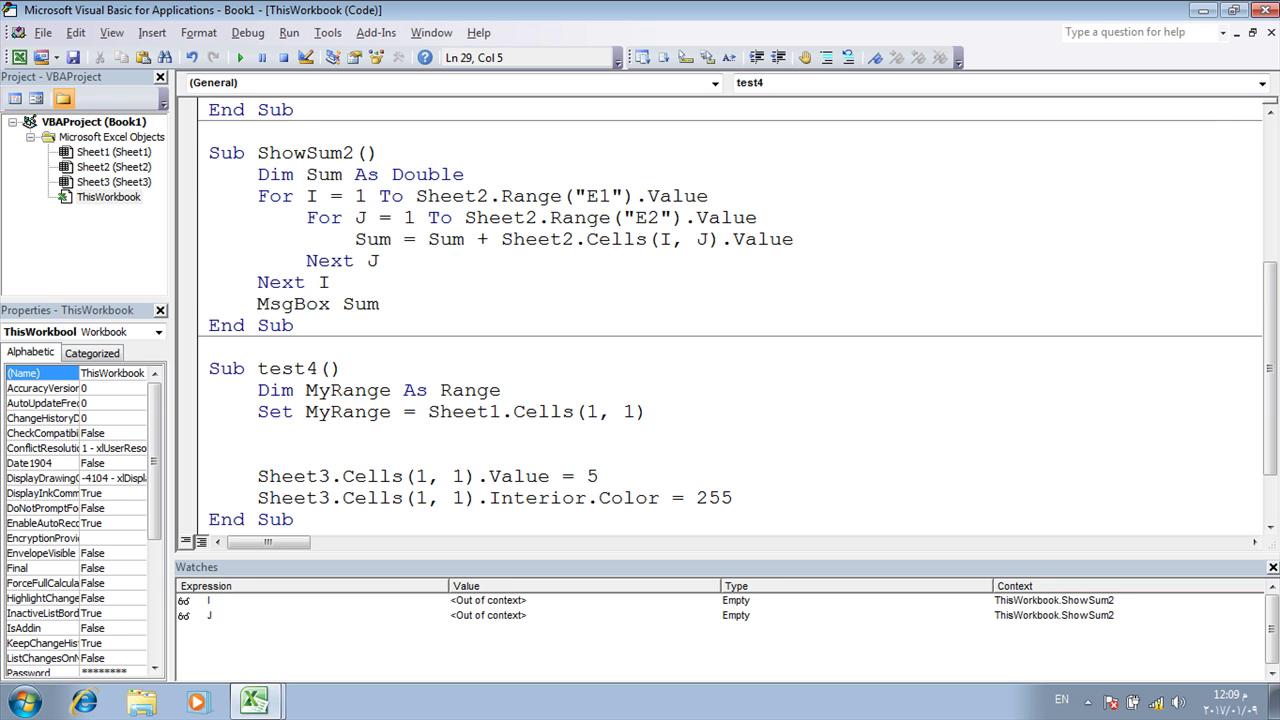
pyautogui.write('my')
pyautogui.hotkey('ctrl', 'space')
pyautogui.write('.')
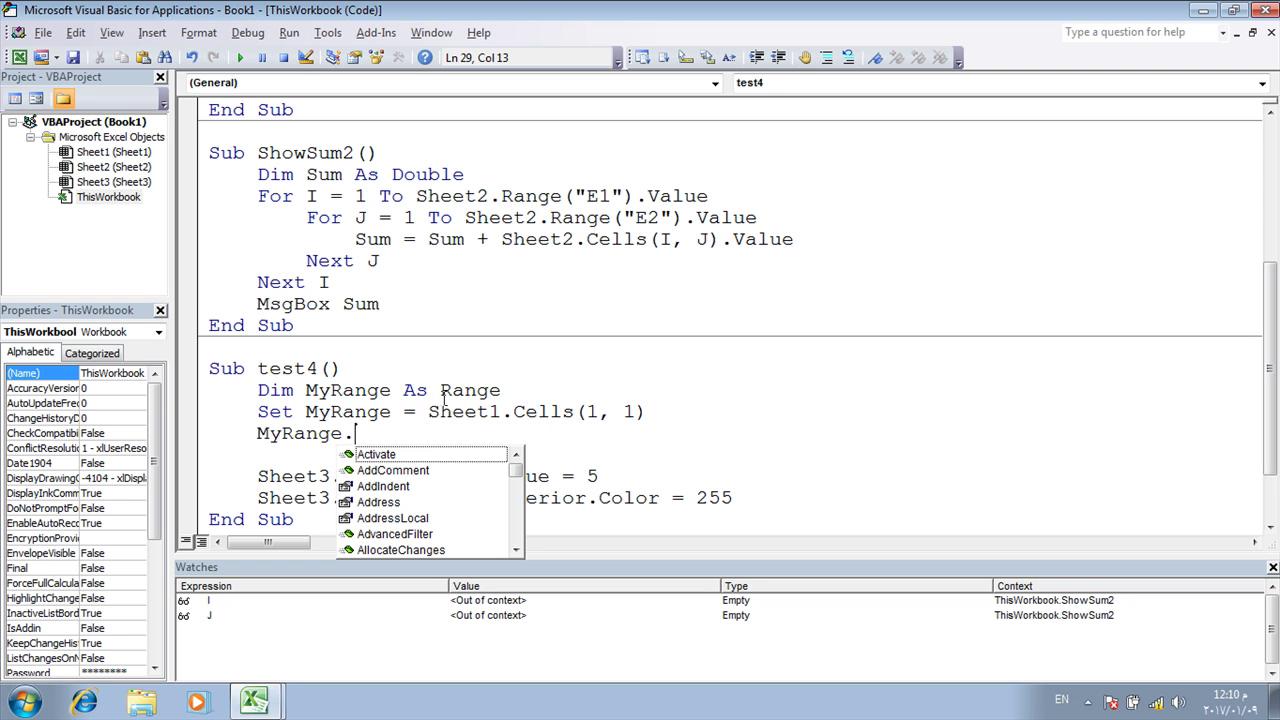
# Dismiss the compile error and retype the period after MyRange to list its members.
pyautogui.click(513, 390)
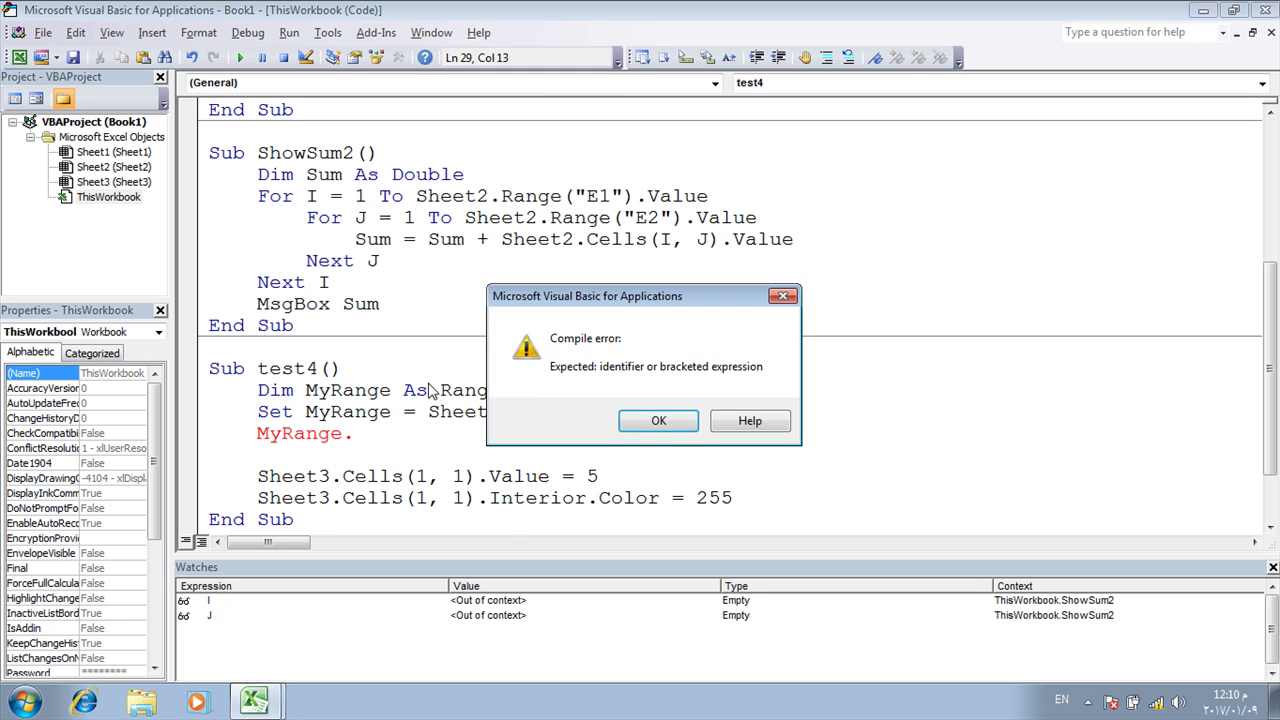
pyautogui.click(667, 424)
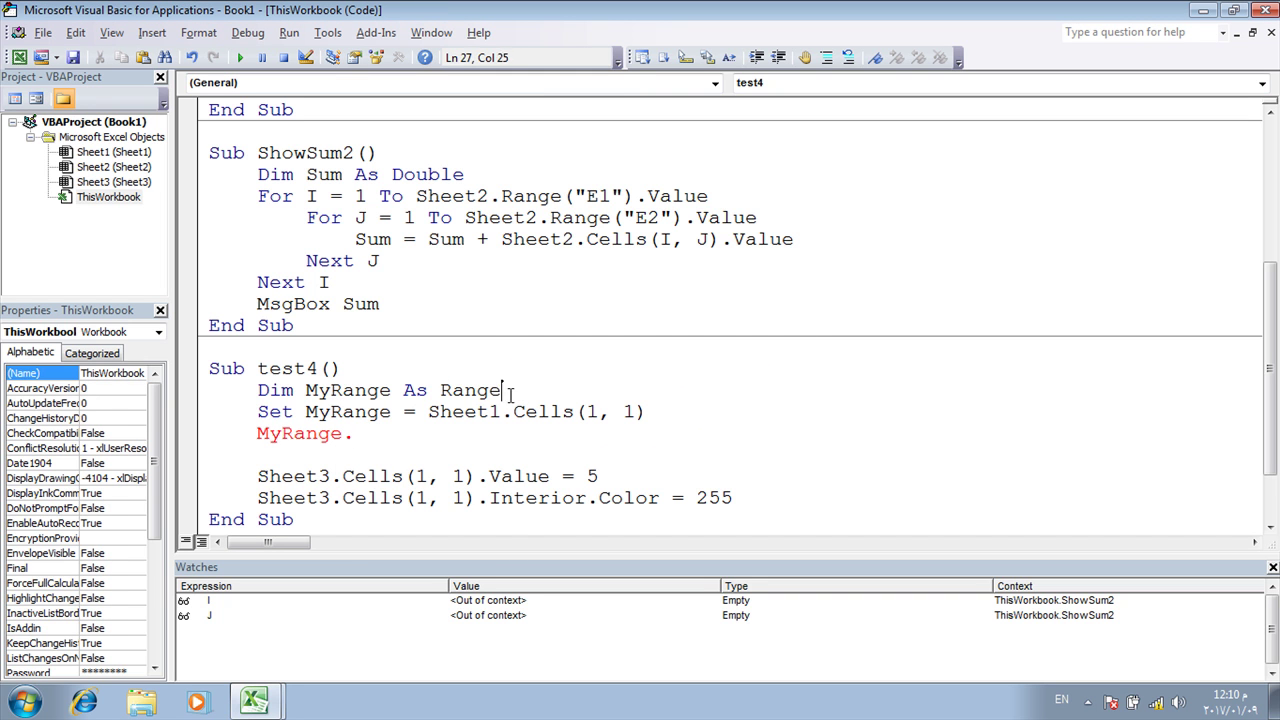
pyautogui.moveTo(502, 391); pyautogui.dragTo(302, 394)
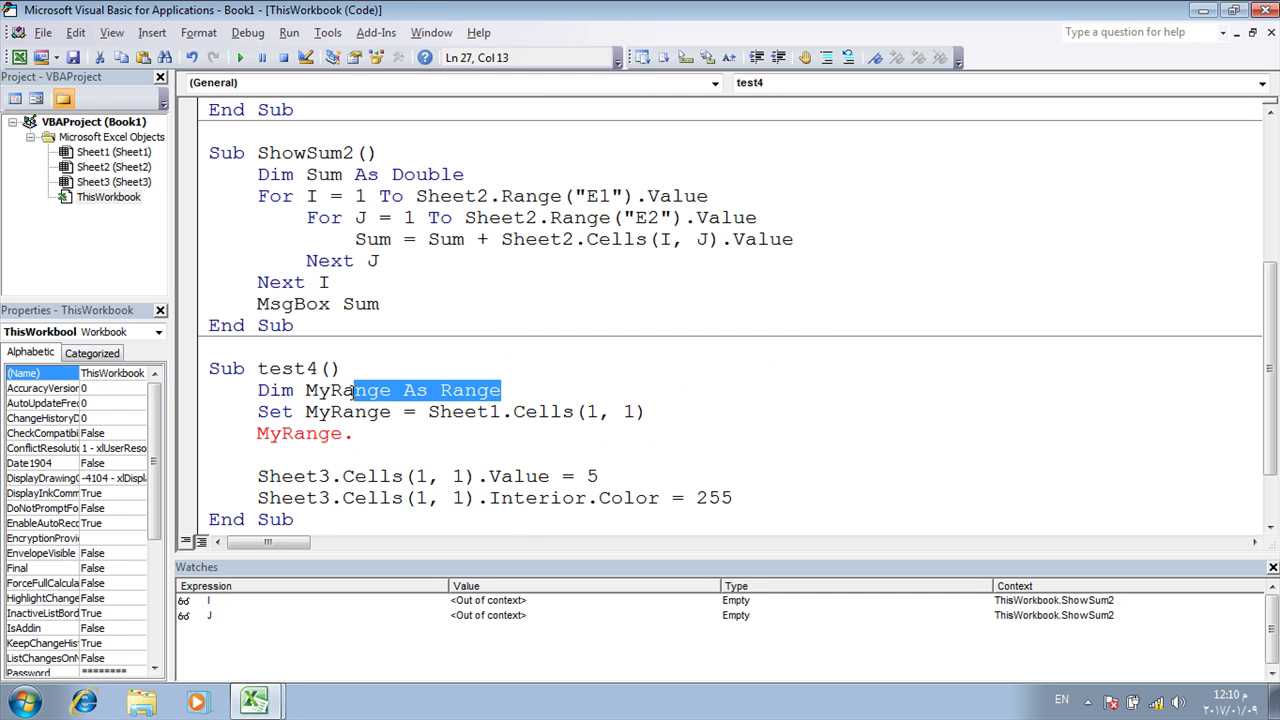
pyautogui.click(372, 433)
pyautogui.press('BackSpace')
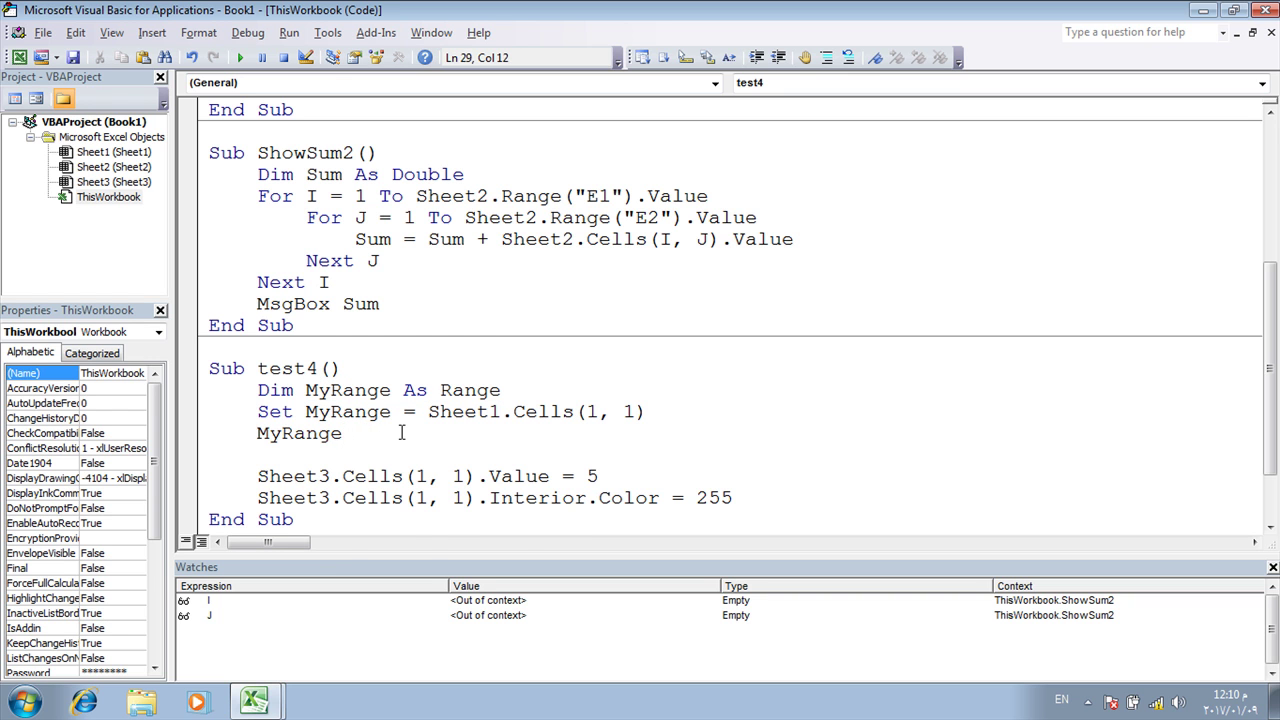
pyautogui.write('.')
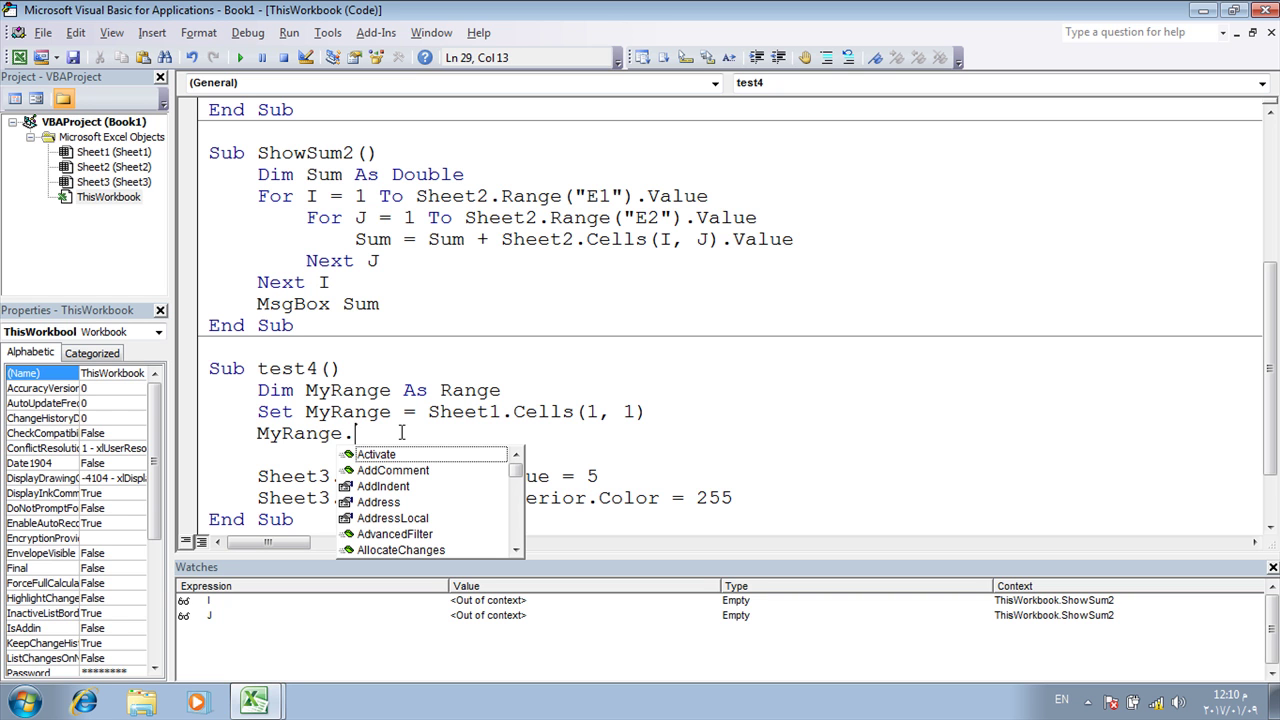
# Add a new line Sheet1.Cells(1, 1).Value below the MyRange. line.
pyautogui.click(650, 412)
pyautogui.click(651, 420)
pyautogui.moveTo(648, 412); pyautogui.dragTo(417, 420)
pyautogui.hotkey('ctrl', 'c')
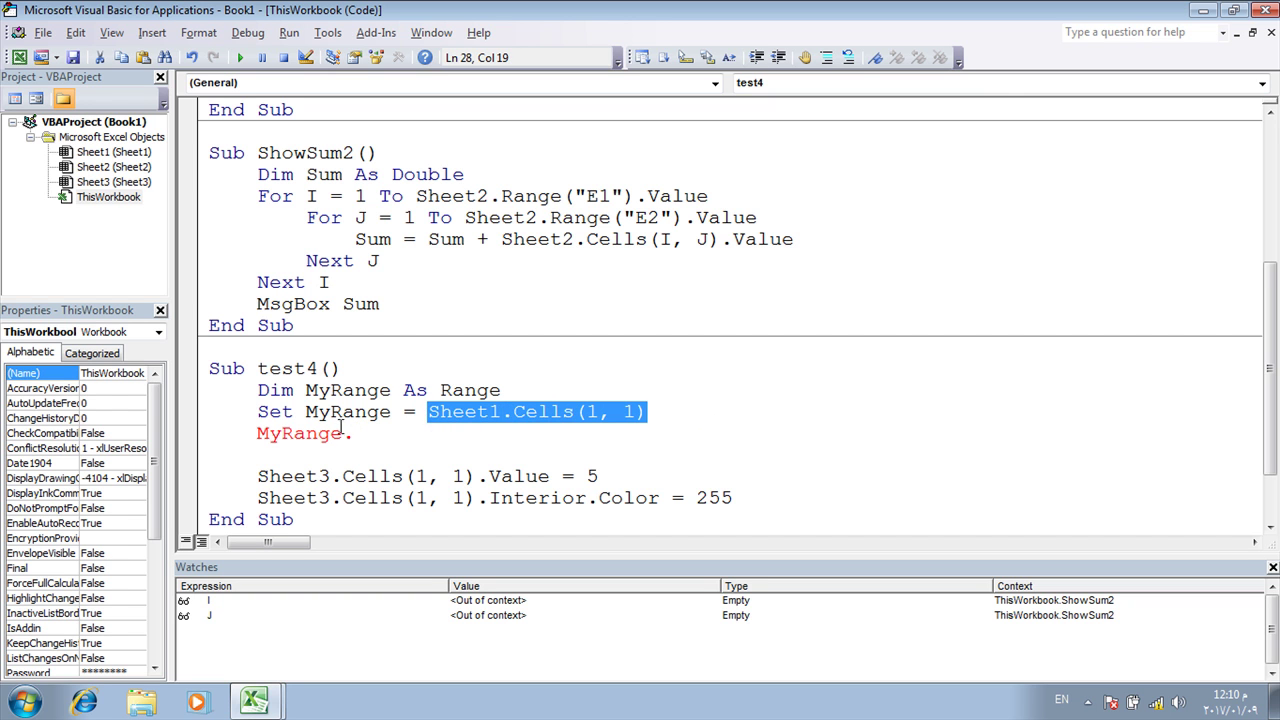
pyautogui.click(384, 442)
pyautogui.press('Return')
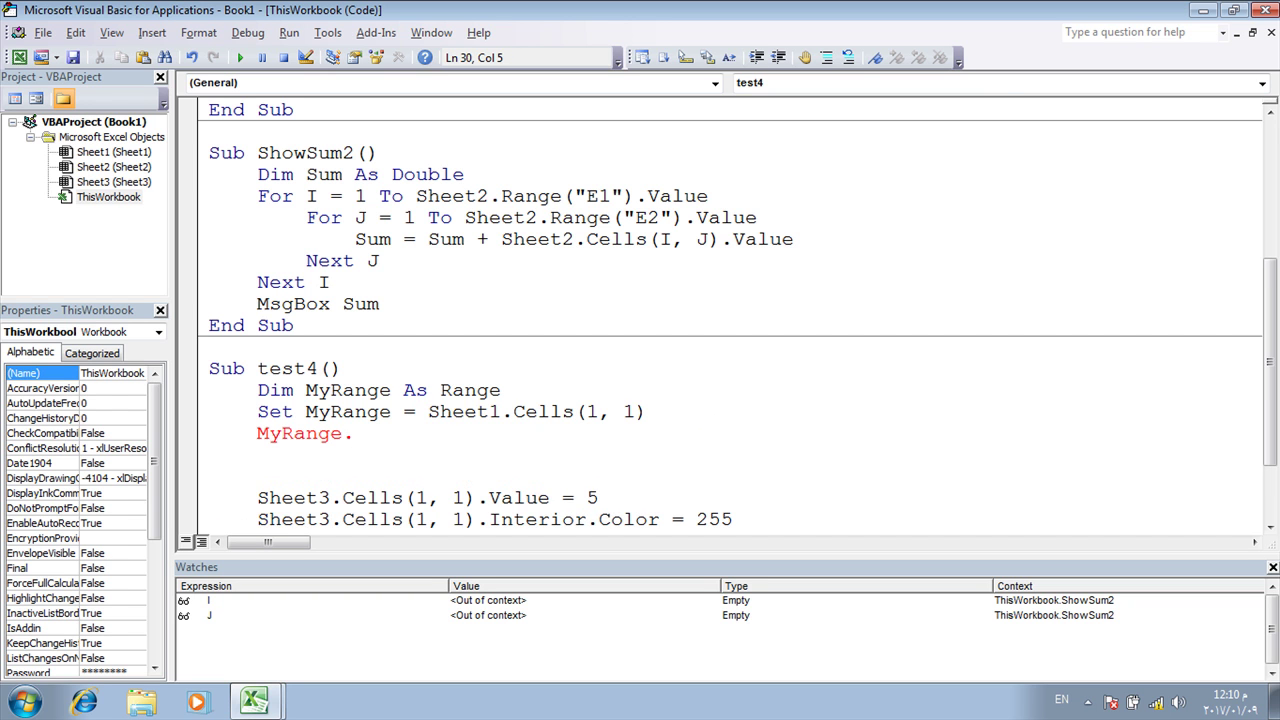
pyautogui.hotkey('ctrl', 'v')
pyautogui.write('.')
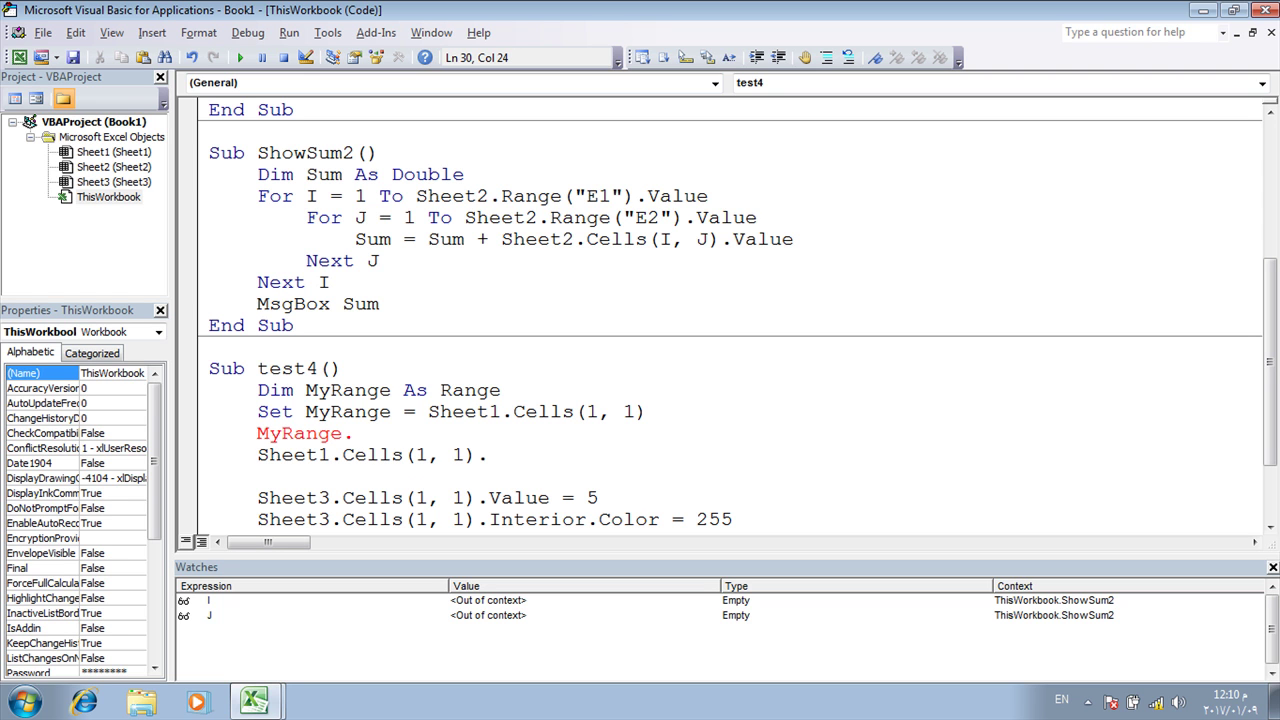
pyautogui.write('value')
# Complete the MyRange line as MyRange.Value using the IntelliSense suggestion list.
pyautogui.click(355, 434)
pyautogui.press('BackSpace')
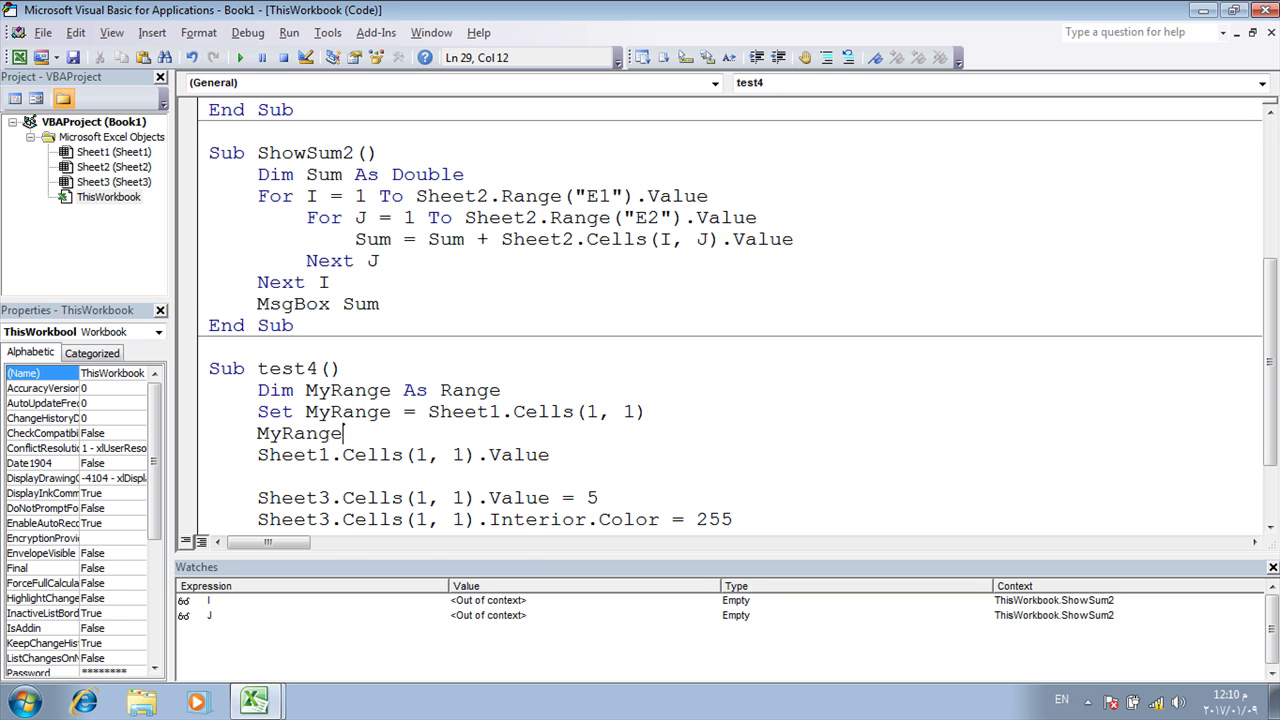
pyautogui.write('.')
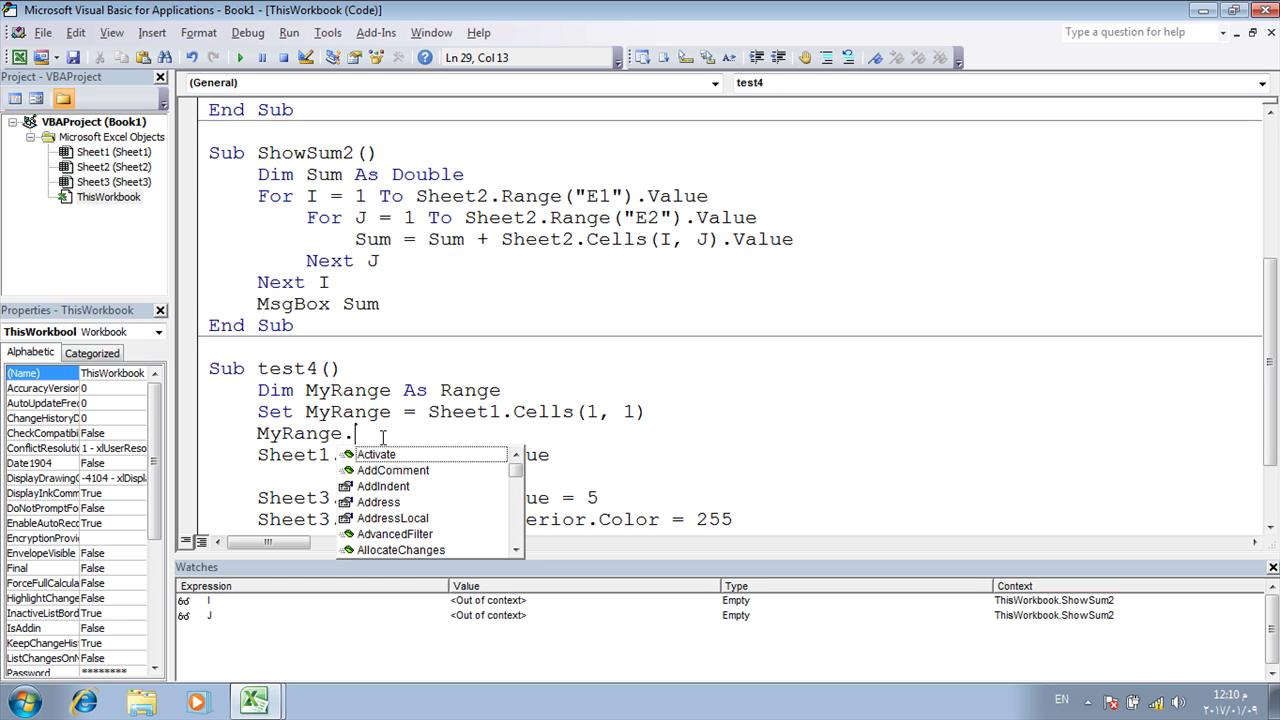
pyautogui.click(470, 397)
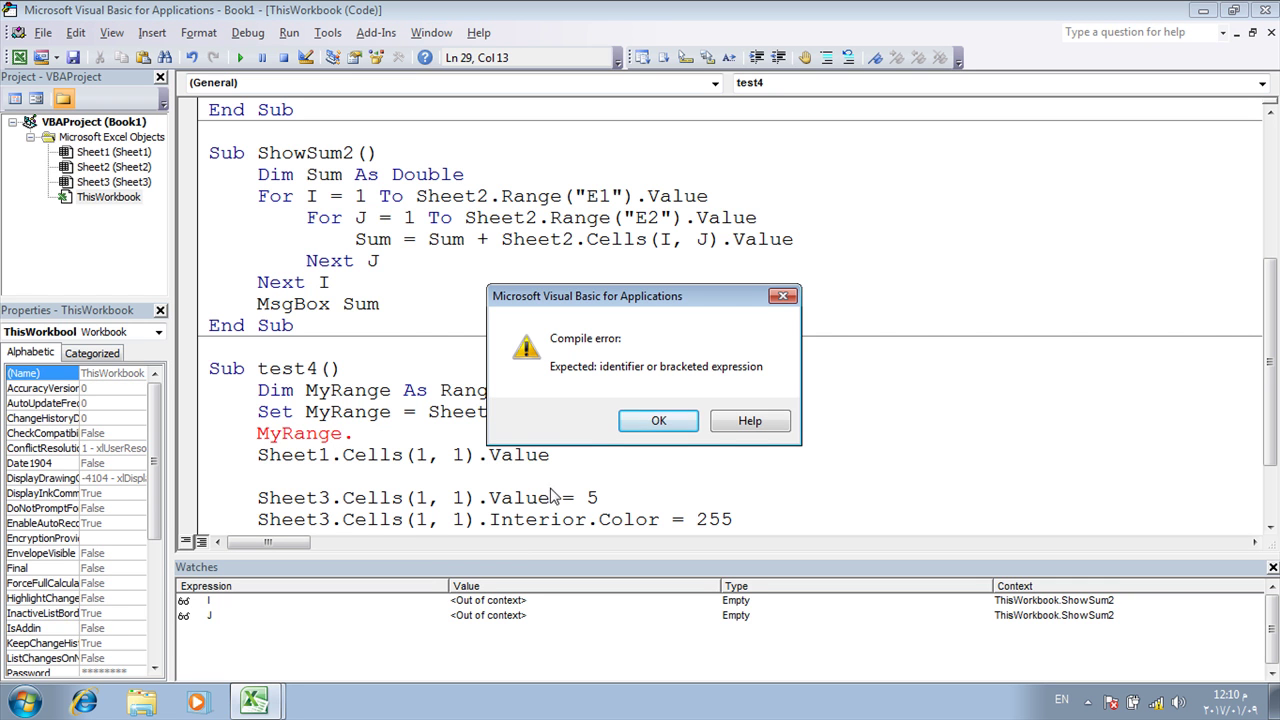
pyautogui.click(659, 420)
pyautogui.press('BackSpace')
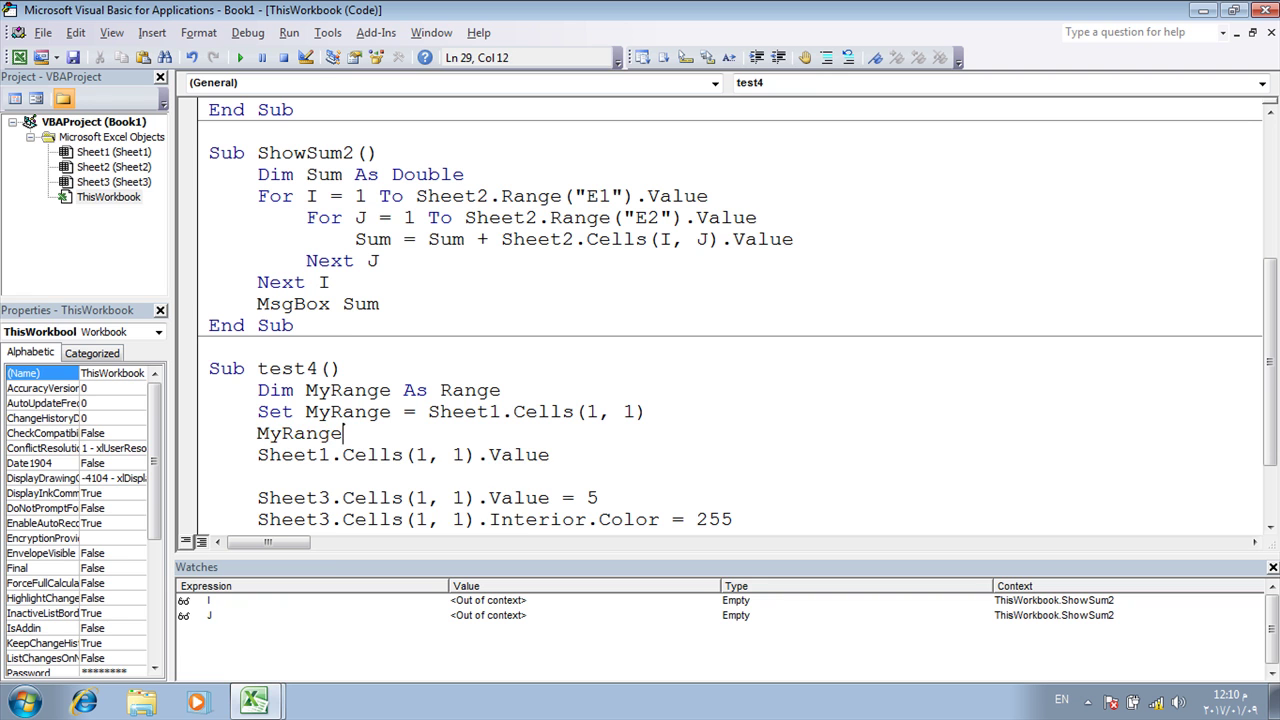
pyautogui.write('.va')
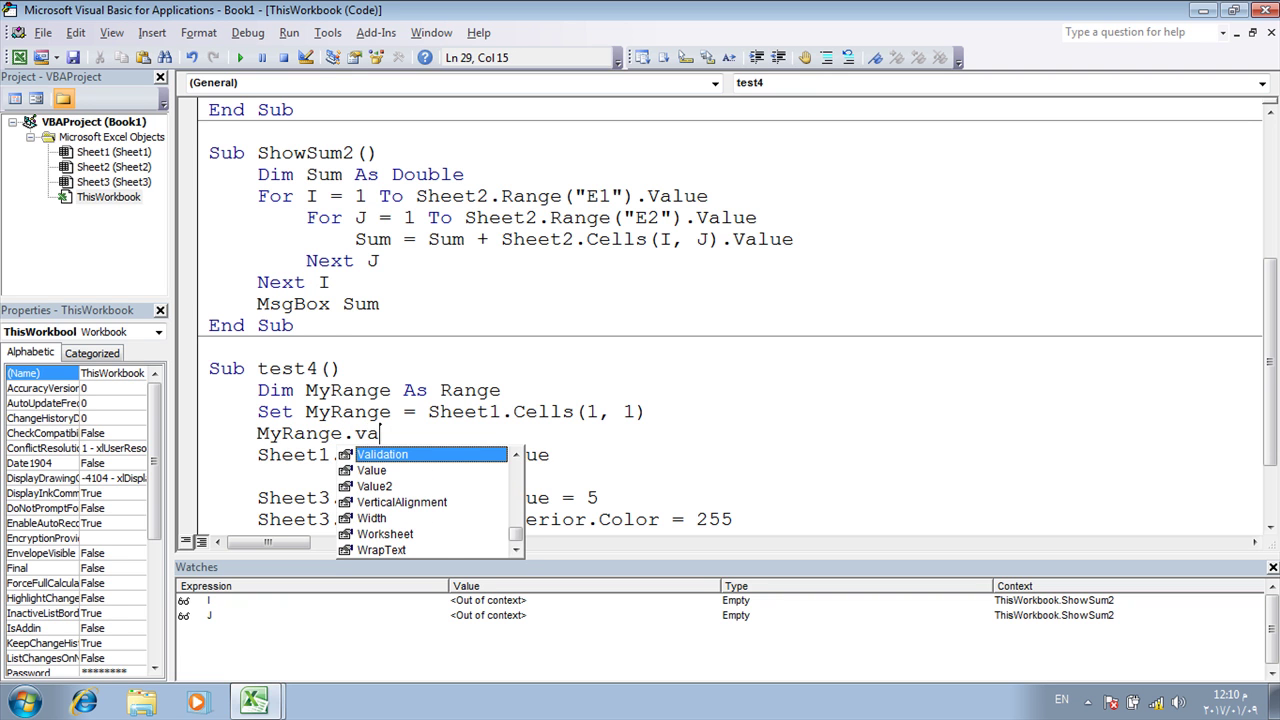
pyautogui.press('Down')
pyautogui.press('Tab')
# Delete Value so the line reads MyRange. again, and dismiss the compile error.
pyautogui.click(405, 455)
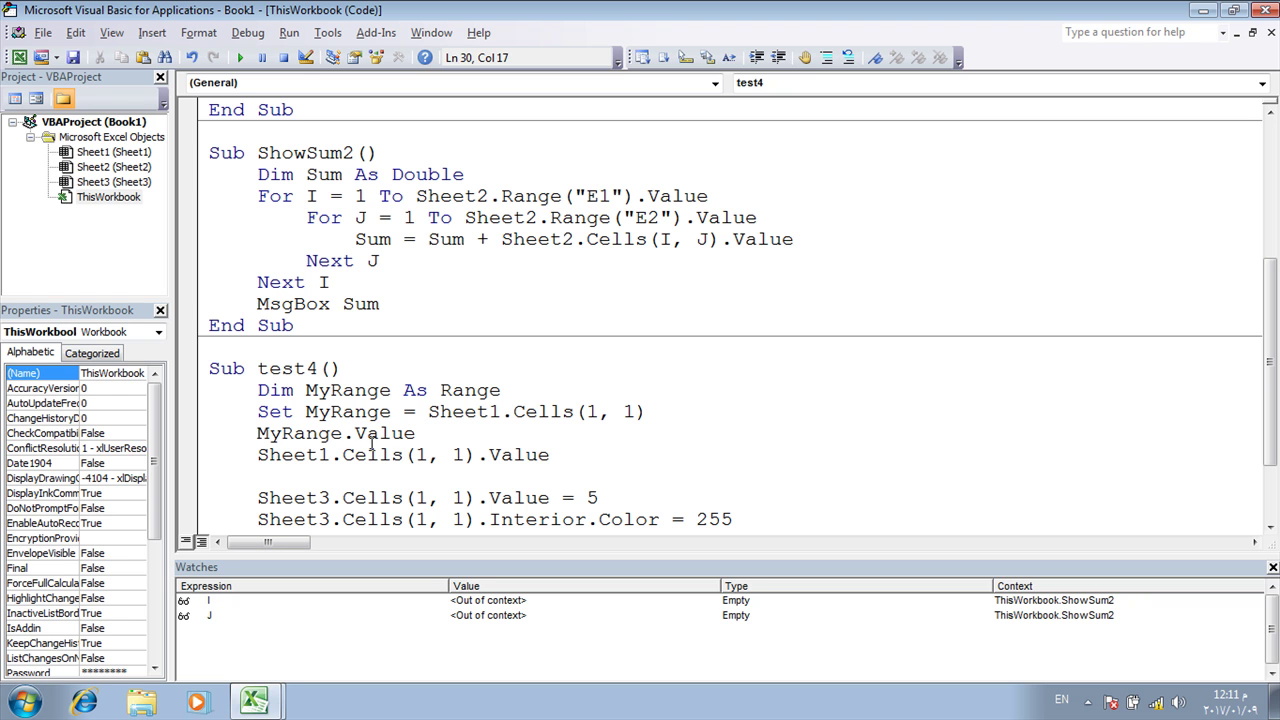
pyautogui.click(430, 437)
pyautogui.press('BackSpace')
pyautogui.press('BackSpace')
pyautogui.press('BackSpace')
pyautogui.press('BackSpace')
pyautogui.press('BackSpace')
pyautogui.write('.')
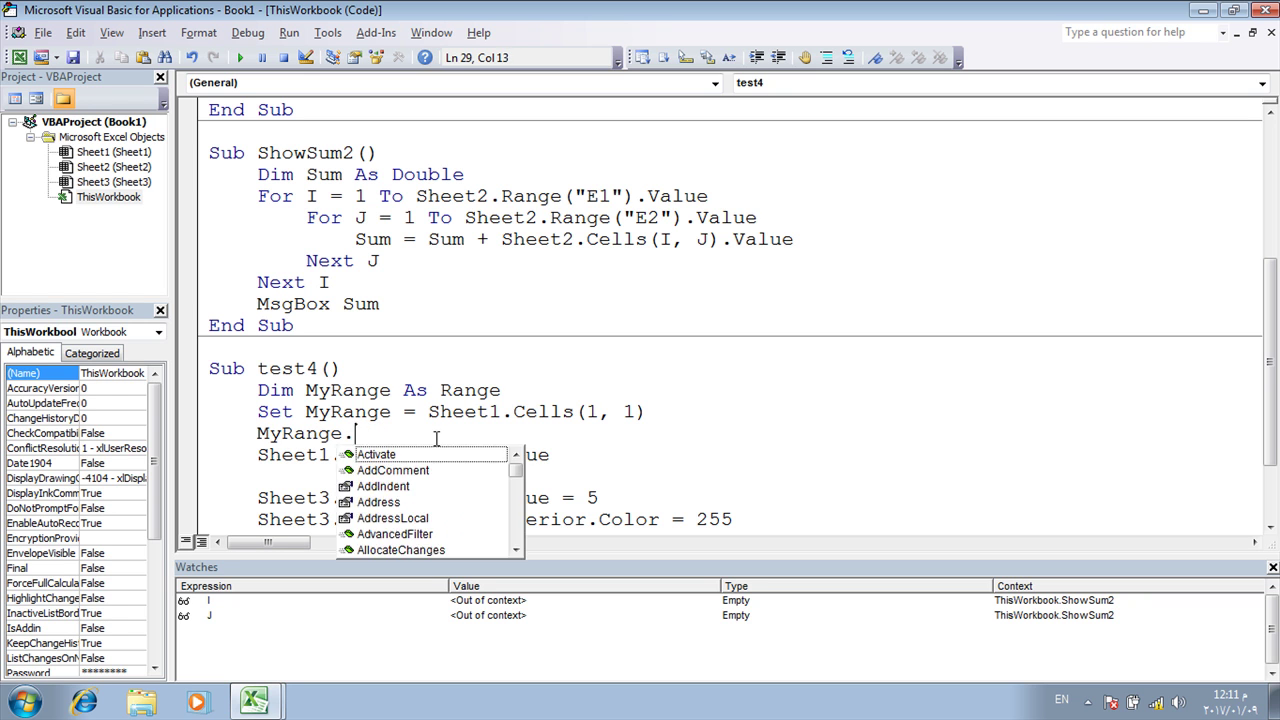
pyautogui.click(229, 421)
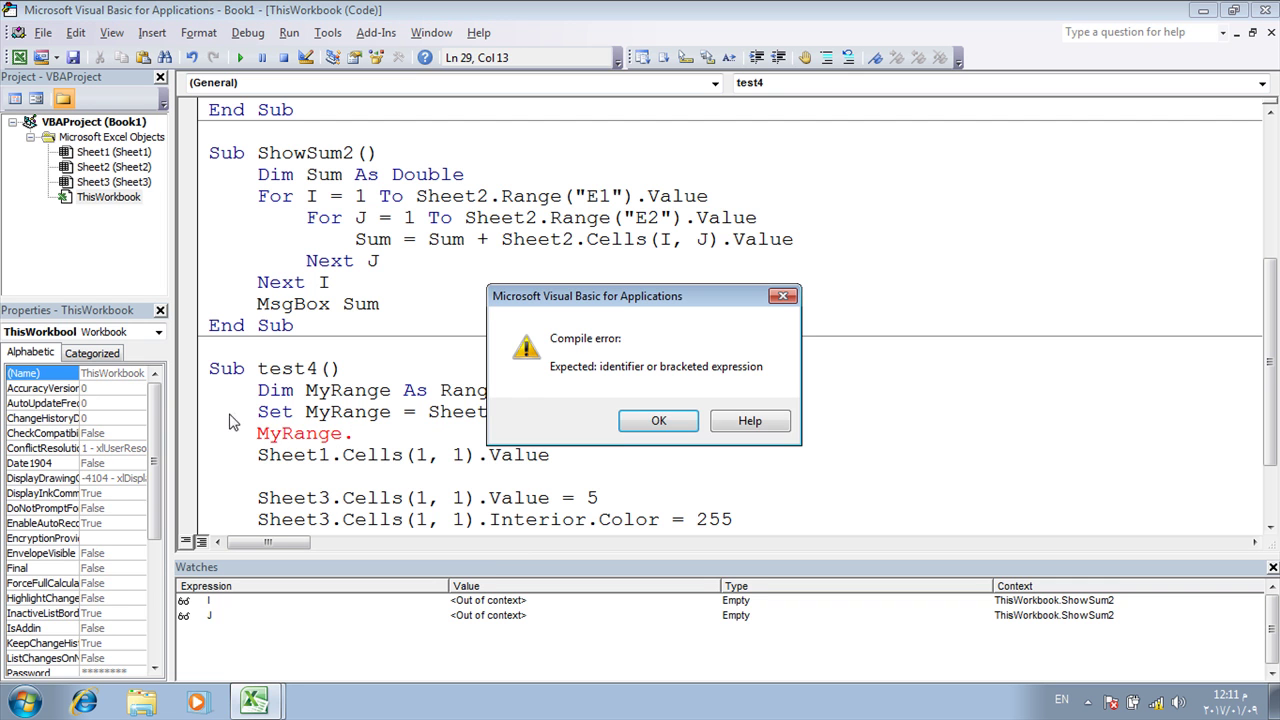
pyautogui.click(655, 425)
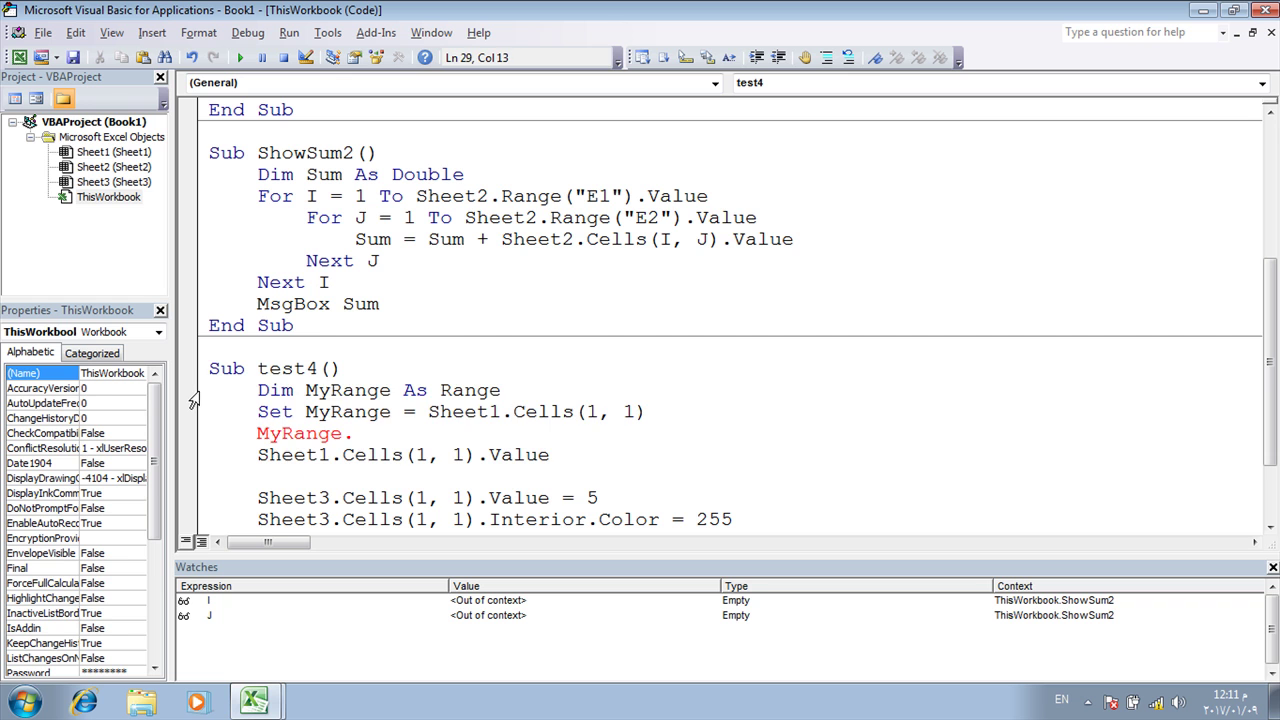
# Delete the four experimental lines from test4 and reposition the editor to show the worksheet.
pyautogui.moveTo(196, 396); pyautogui.dragTo(200, 462)
pyautogui.press('Delete')
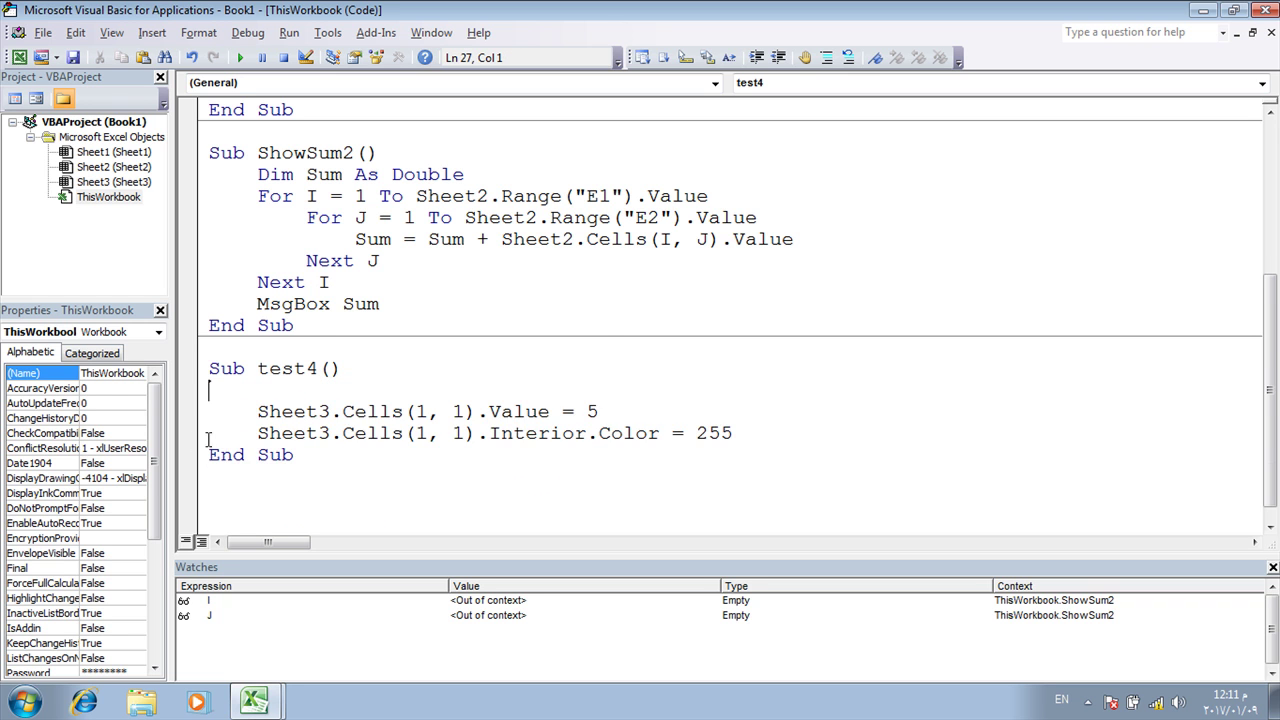
pyautogui.press('BackSpace')
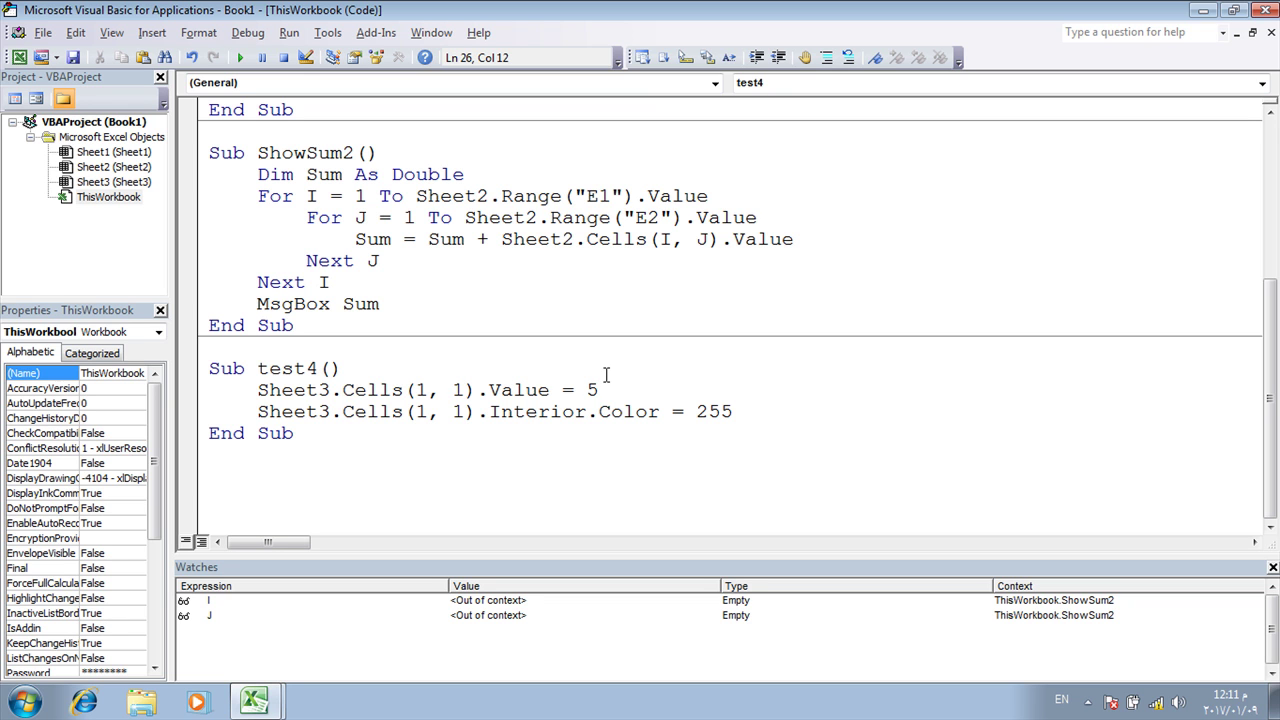
pyautogui.moveTo(490, 390); pyautogui.dragTo(555, 390)
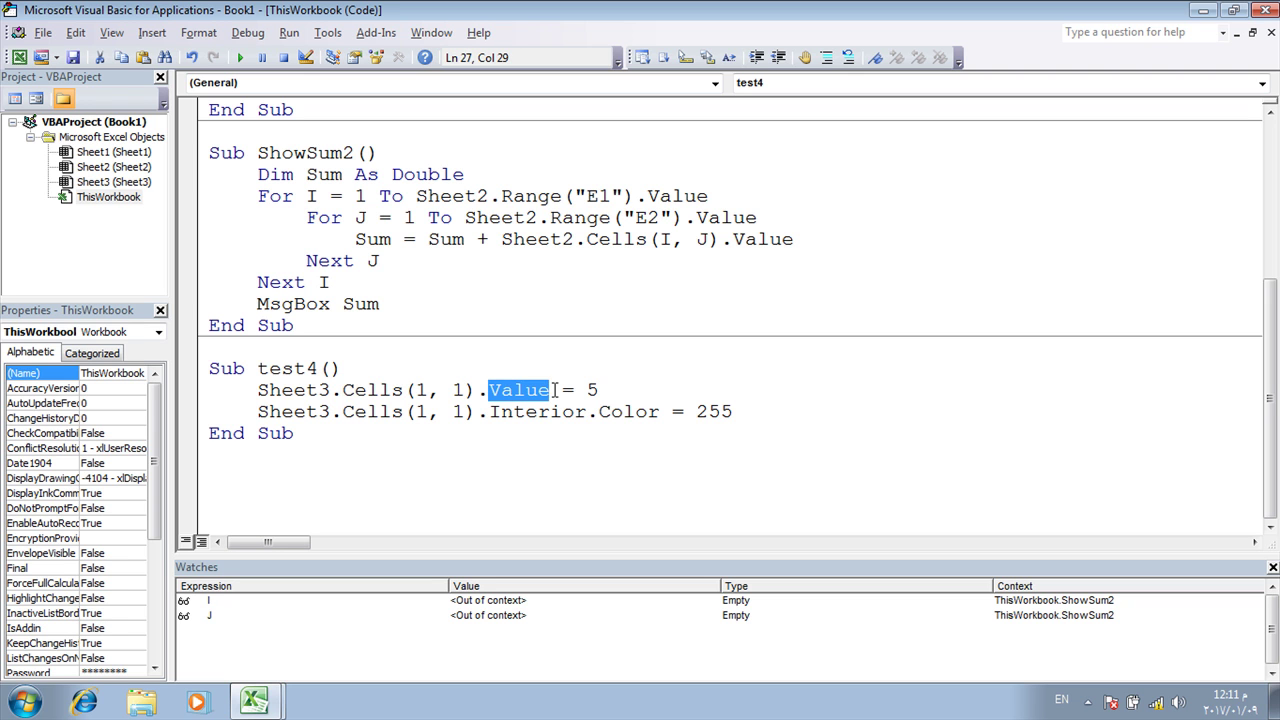
pyautogui.moveTo(490, 412); pyautogui.dragTo(653, 410)
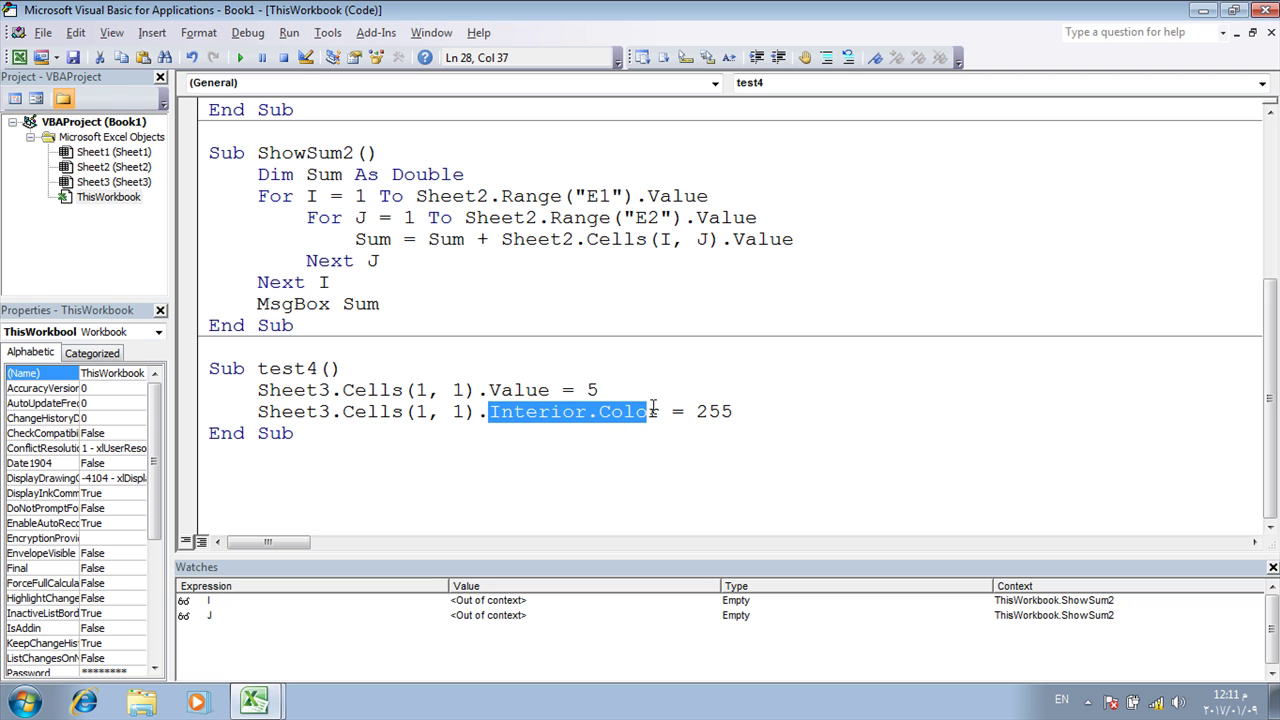
pyautogui.click(355, 412)
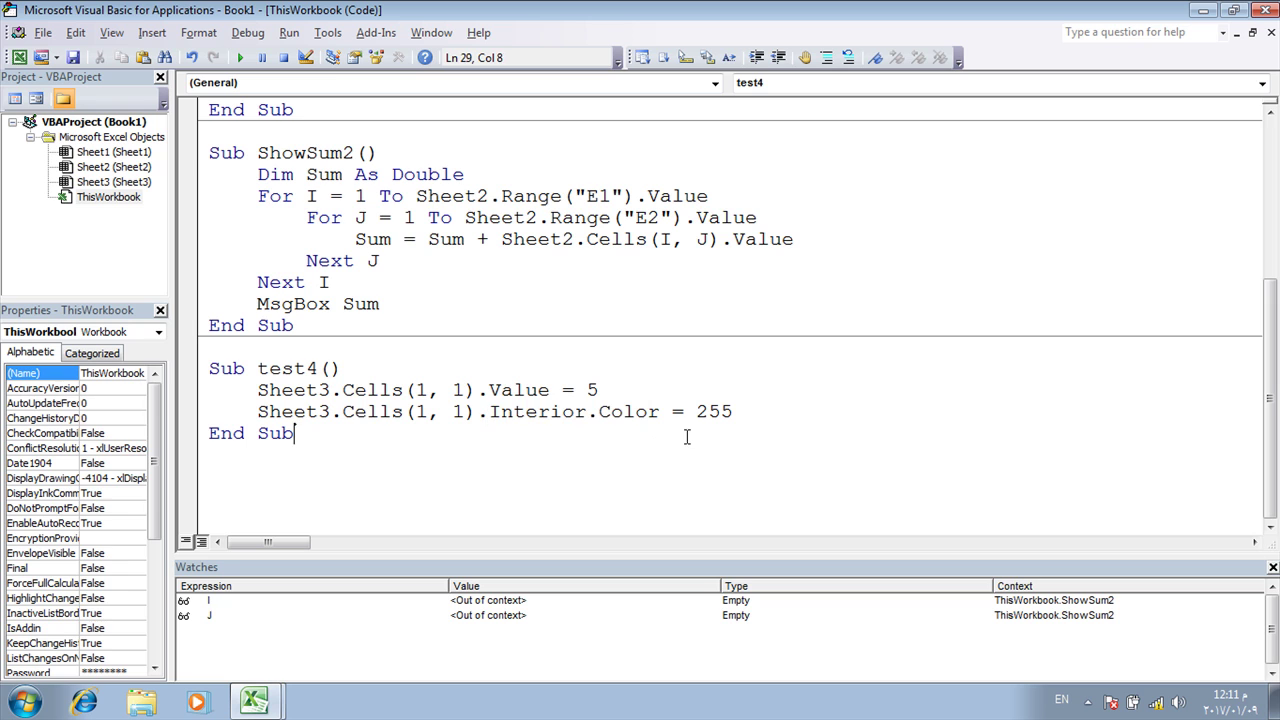
pyautogui.doubleClick(310, 10)
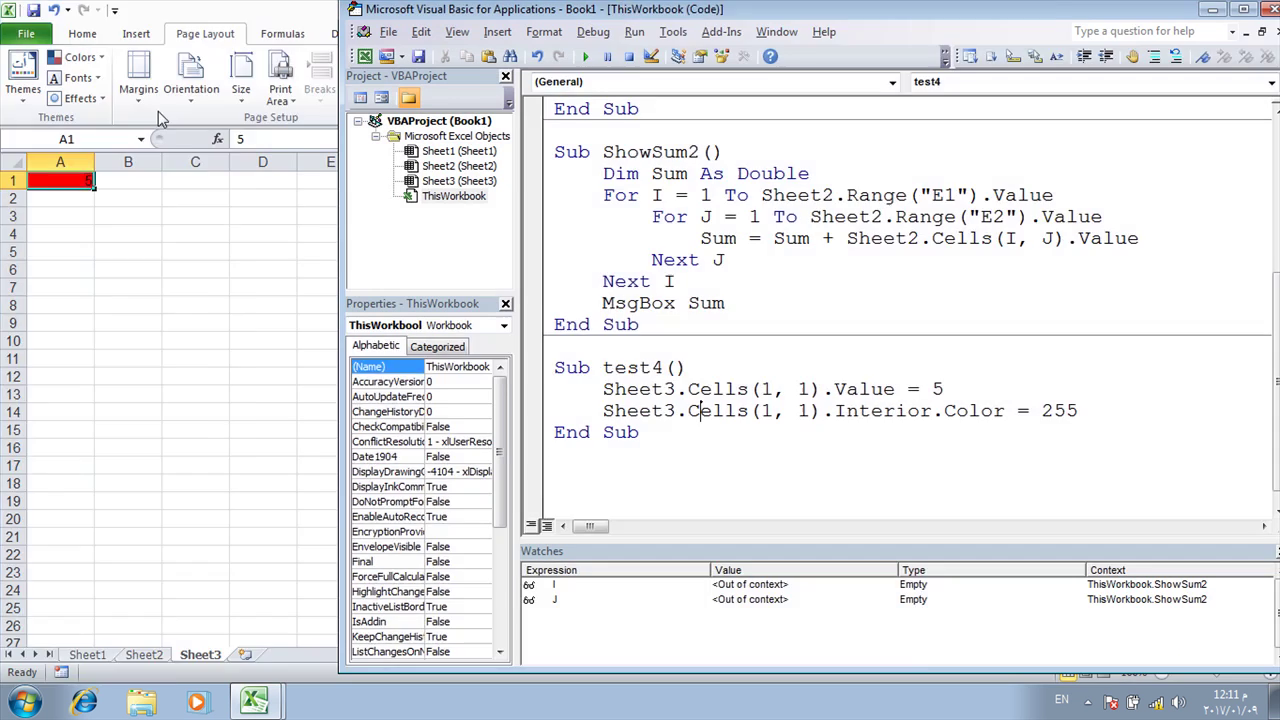
pyautogui.moveTo(310, 10); pyautogui.dragTo(605, 45)
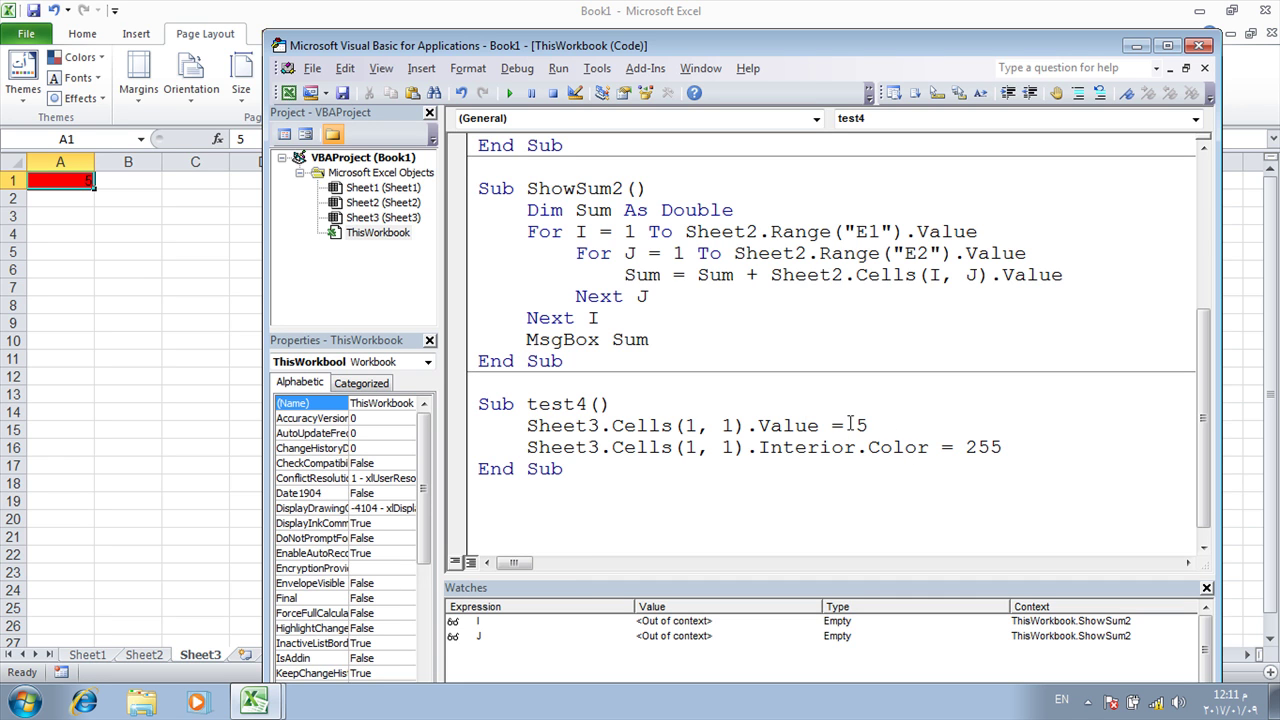
# Change the value to 105 and the Interior.Color to 240, then run test4.
pyautogui.click(857, 425)
pyautogui.write('105')
pyautogui.press('BackSpace')
pyautogui.moveTo(1001, 448); pyautogui.dragTo(980, 448)
pyautogui.write('40')
pyautogui.click(518, 90)
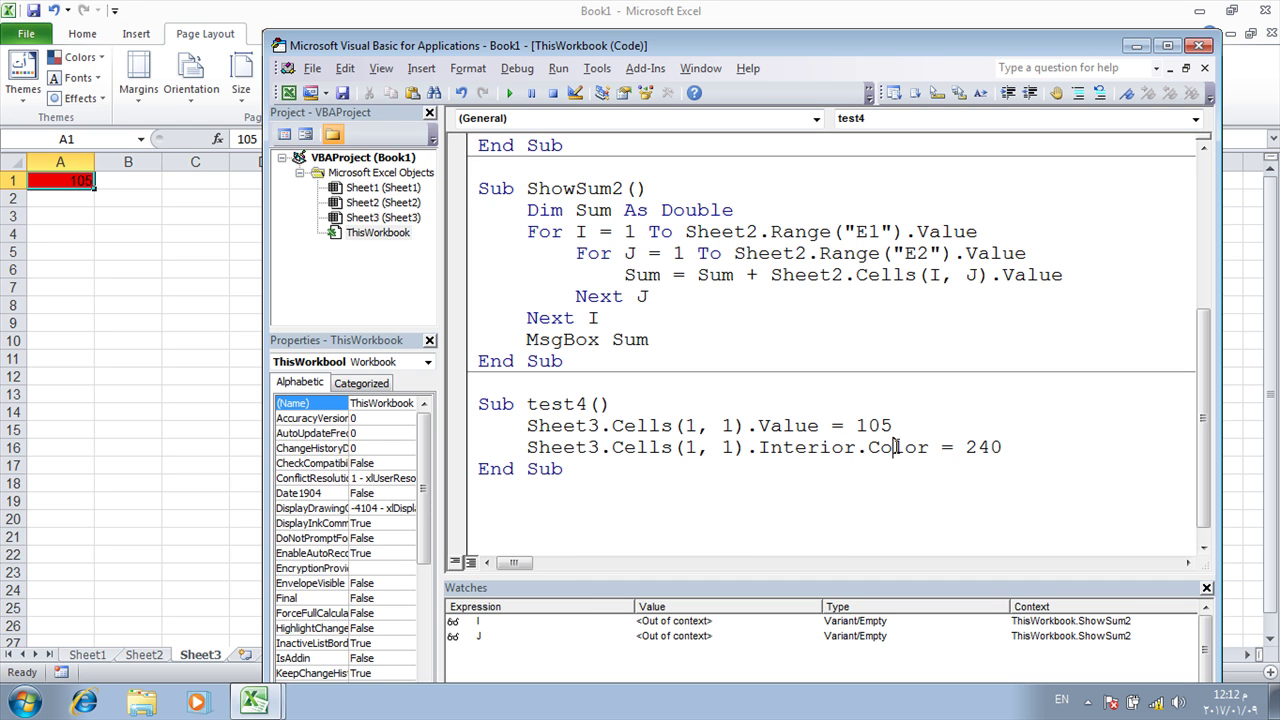
# Try colour values 0 and 10, restore 255, and rerun test4 to colour A1 red.
pyautogui.moveTo(1002, 447); pyautogui.dragTo(966, 447)
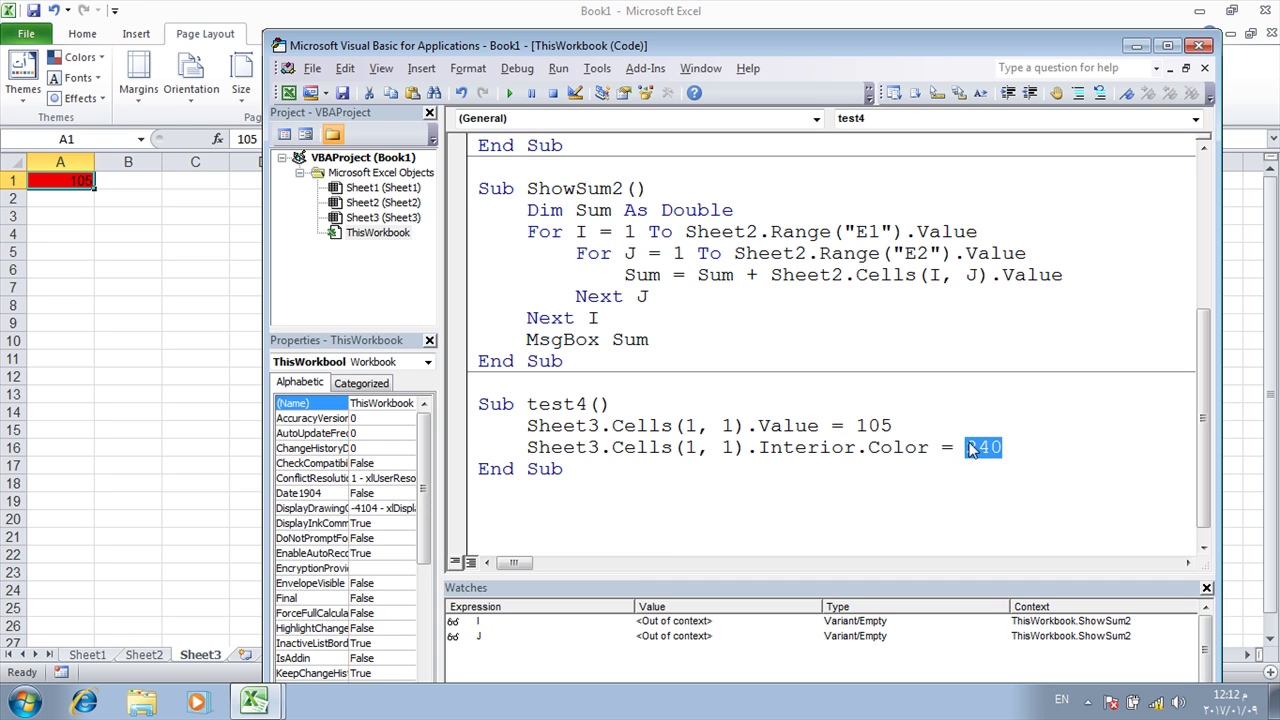
pyautogui.write('0')
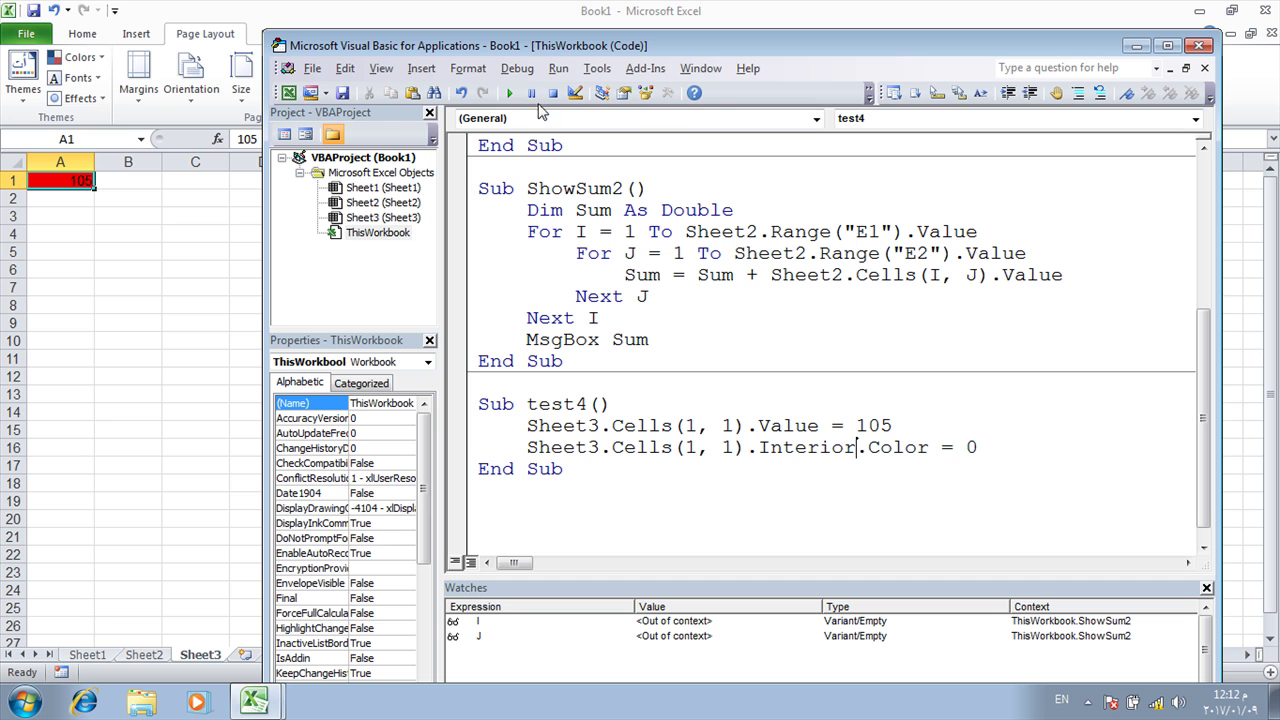
pyautogui.click(511, 92)
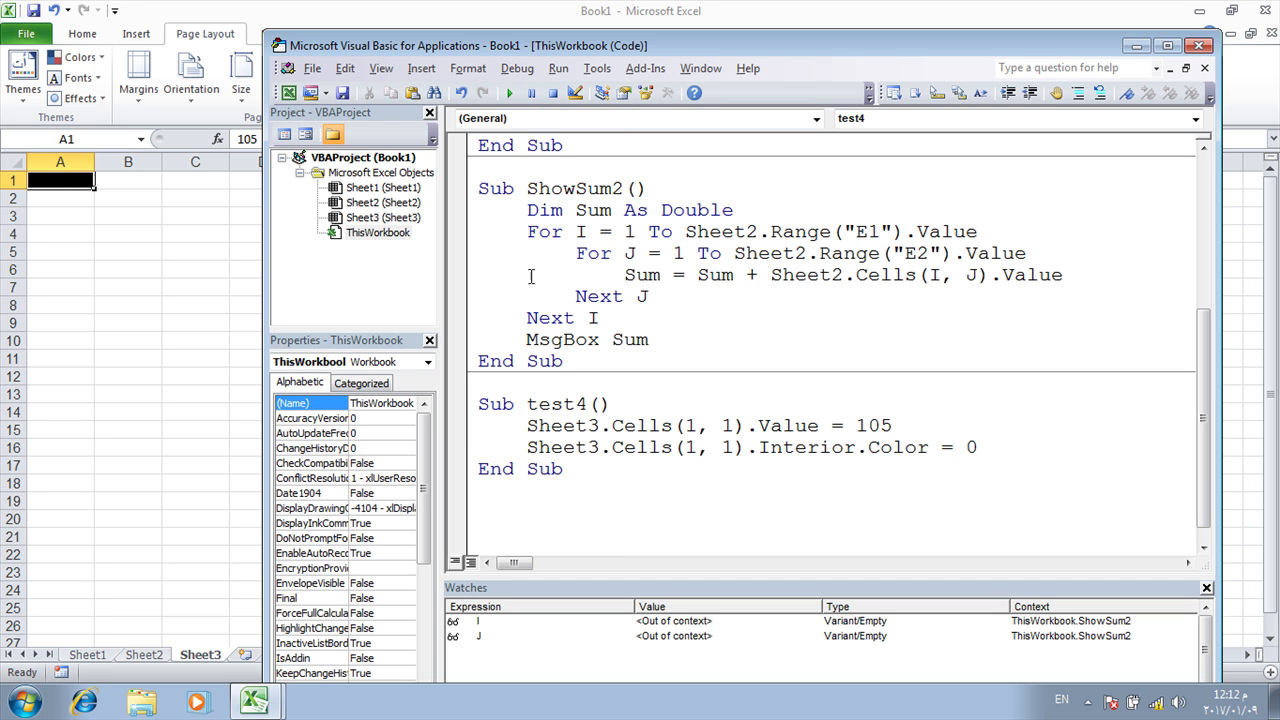
pyautogui.moveTo(981, 447); pyautogui.dragTo(969, 449)
pyautogui.write('10')
pyautogui.moveTo(989, 449); pyautogui.dragTo(966, 449)
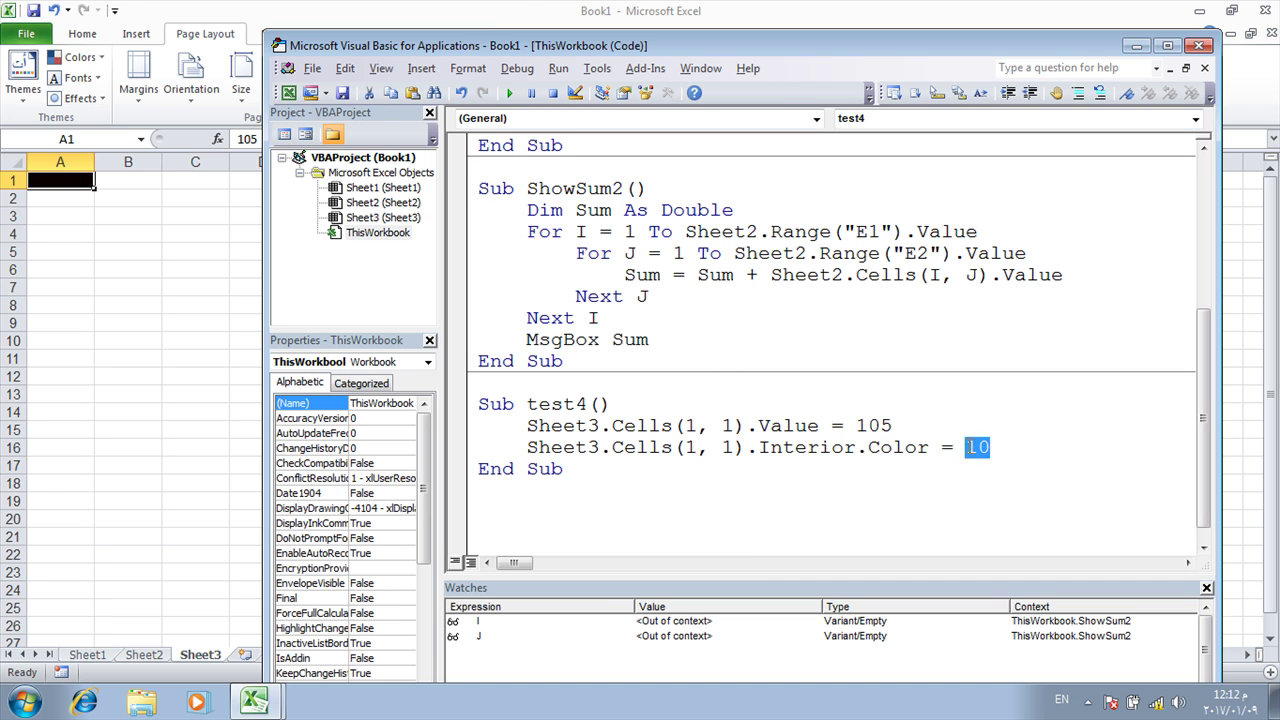
pyautogui.write('255')
pyautogui.press('Up')
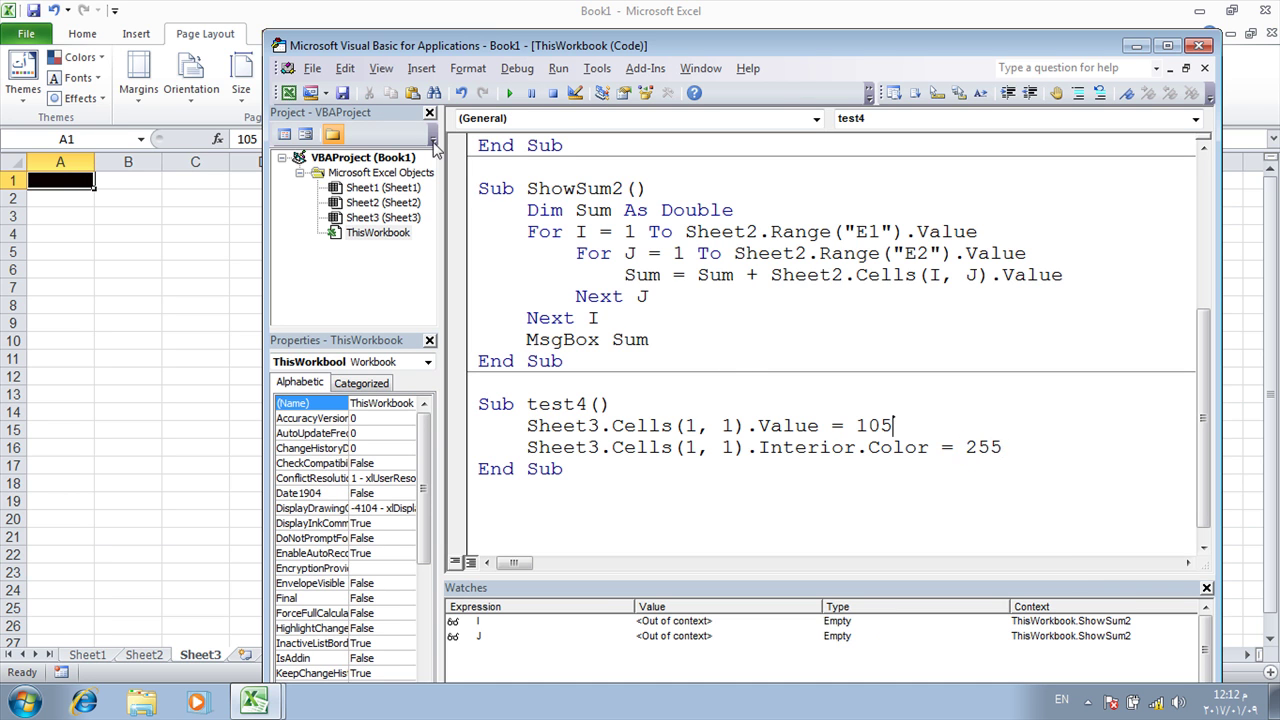
pyautogui.click(508, 92)
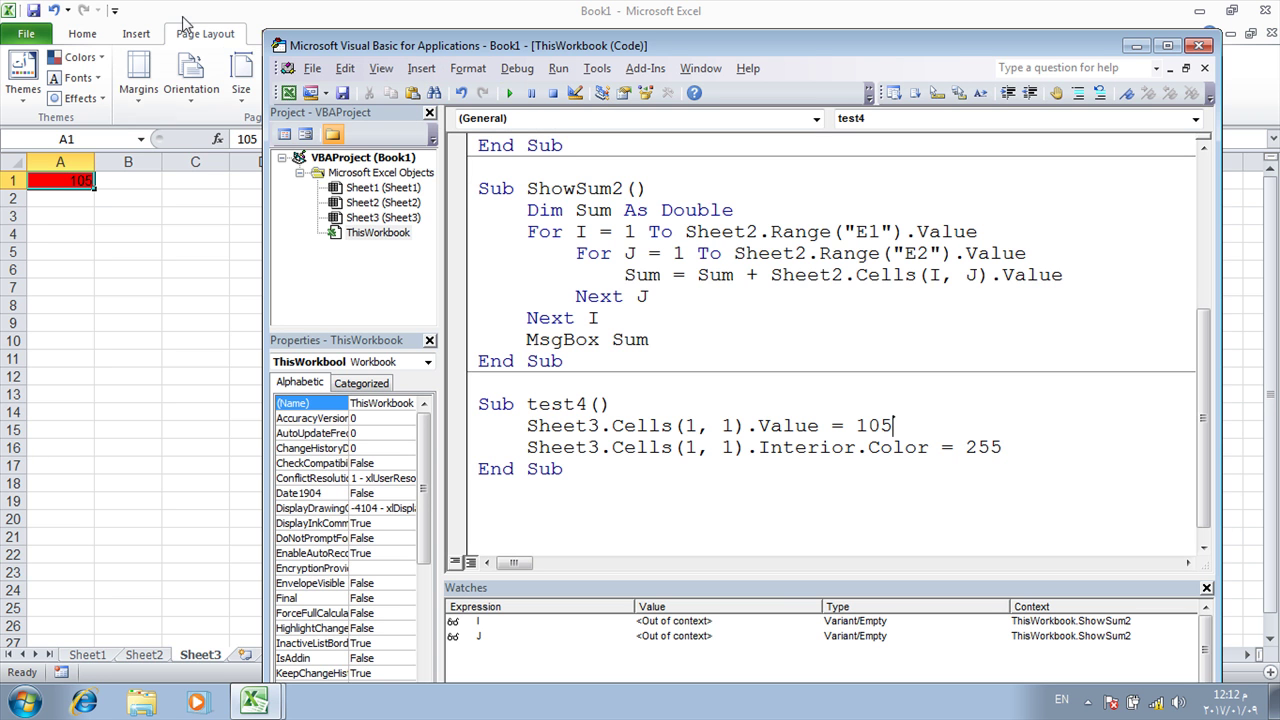
# Close the VBA editor window.
pyautogui.moveTo(683, 52)
pyautogui.mouseDown()
pyautogui.moveTo(1228, 35)
pyautogui.moveTo(996, 35)
pyautogui.mouseUp()
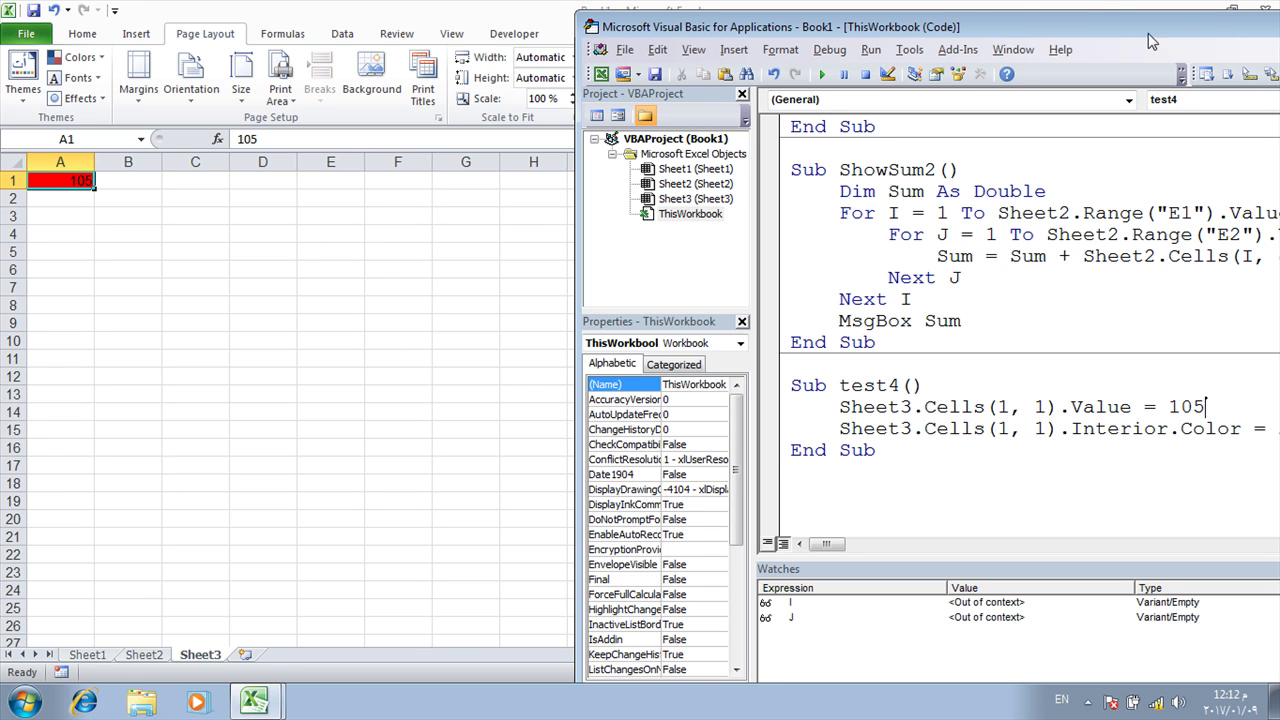
pyautogui.moveTo(1148, 30); pyautogui.dragTo(573, 38)
pyautogui.click(930, 35)
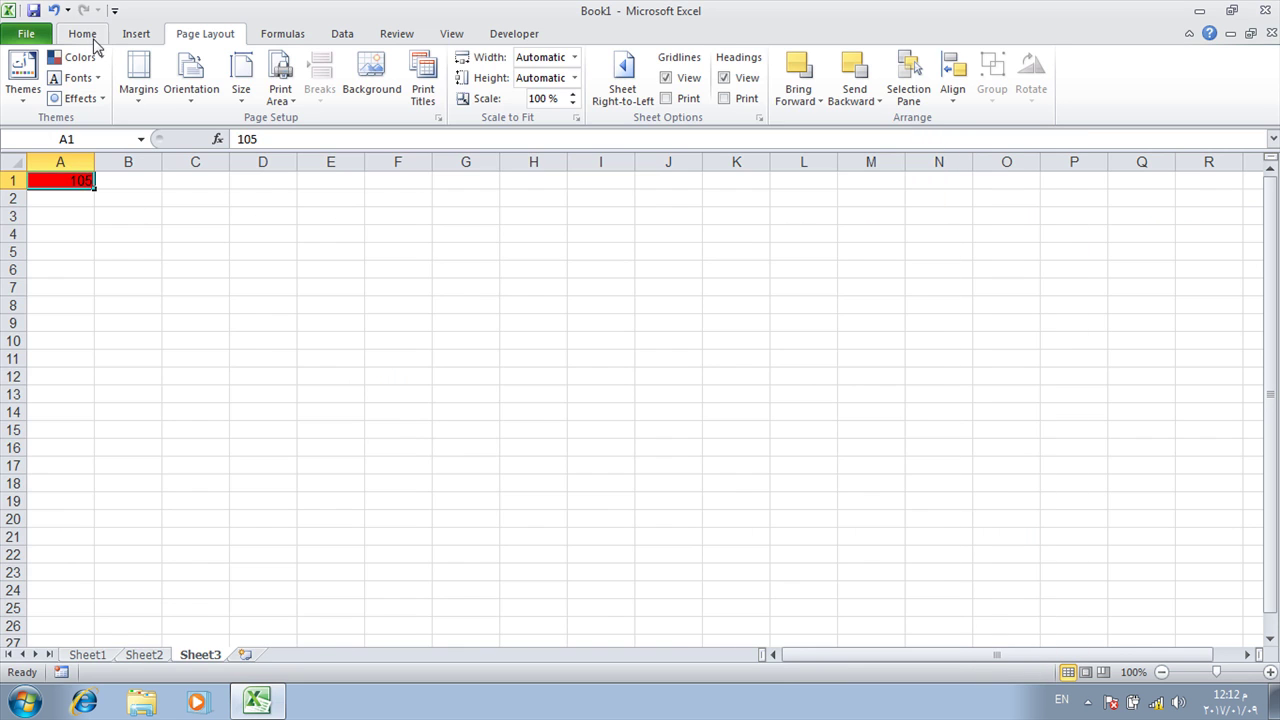
# Save the workbook to the Desktop as Lecture-5, accepting the macro-free warning.
pyautogui.click(28, 34)
pyautogui.click(86, 92)
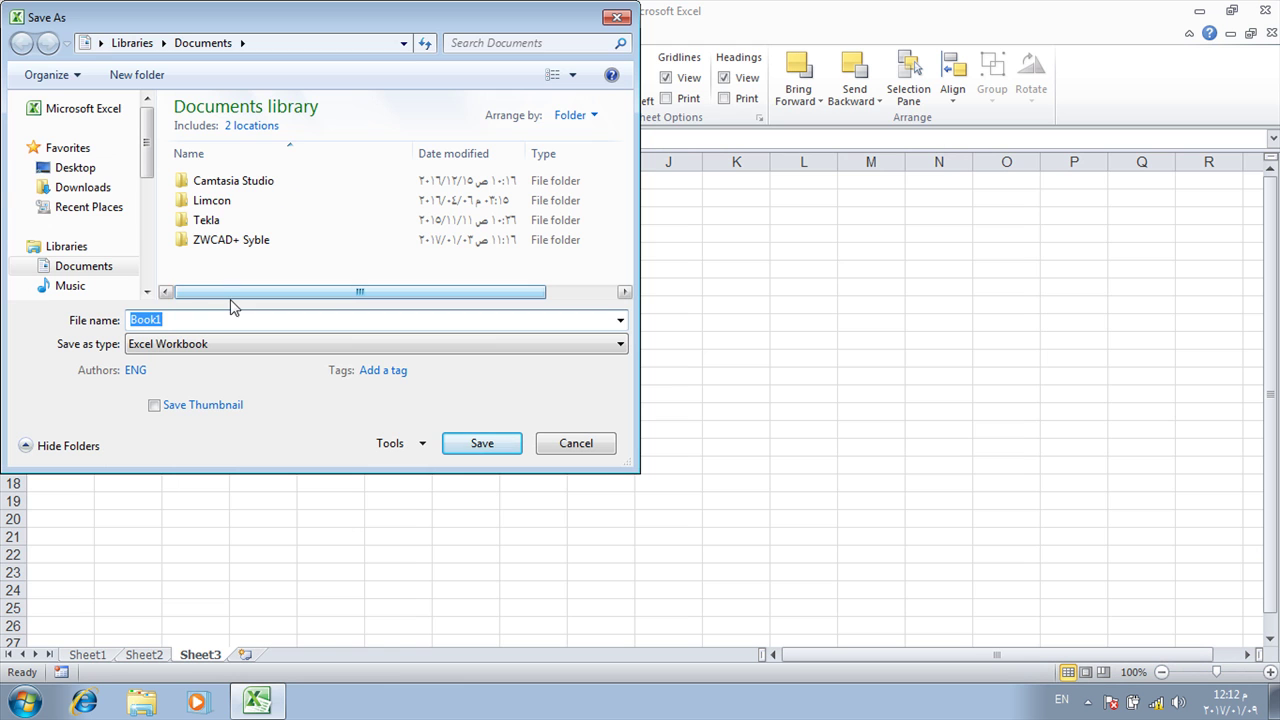
pyautogui.click(86, 168)
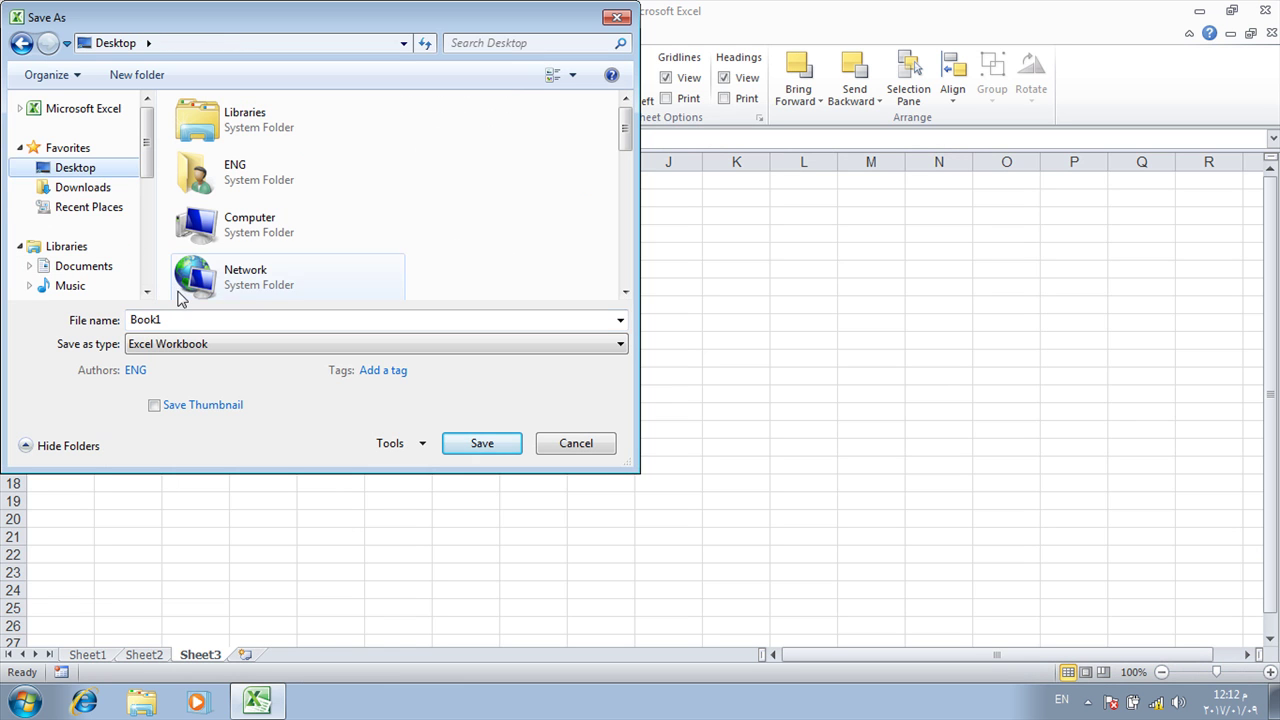
pyautogui.write('Lectu')
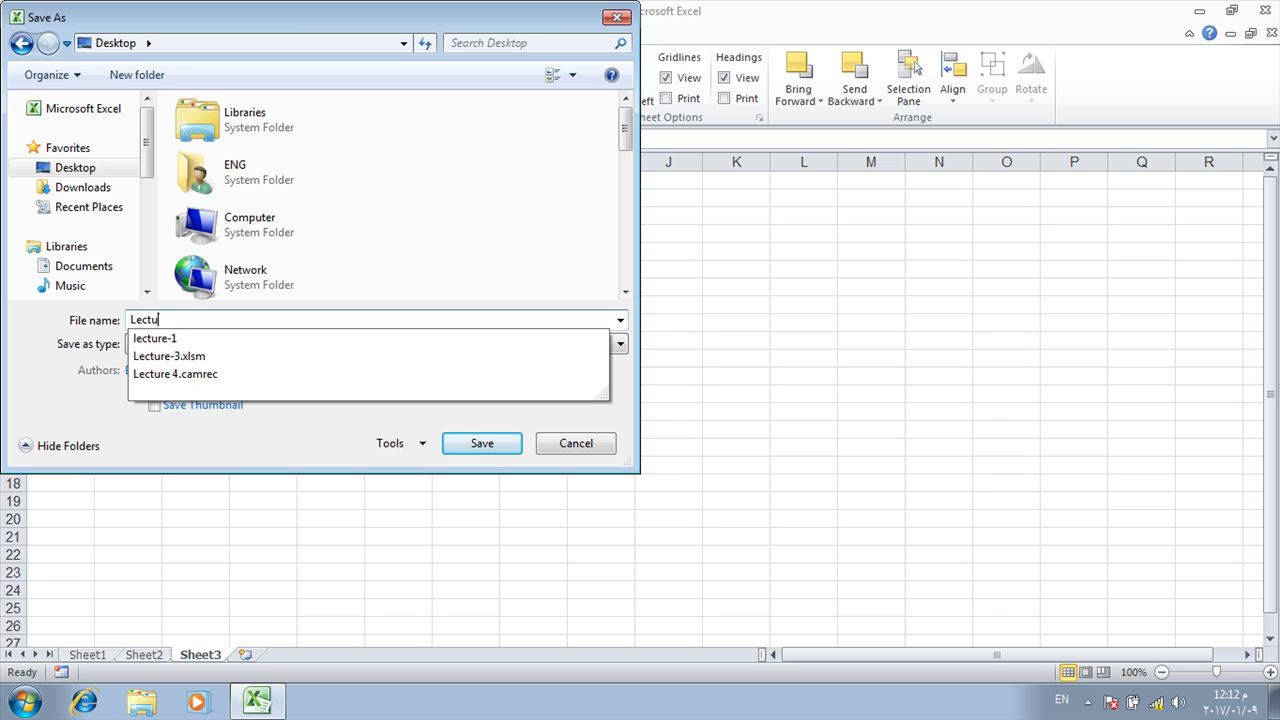
pyautogui.write('re-5')
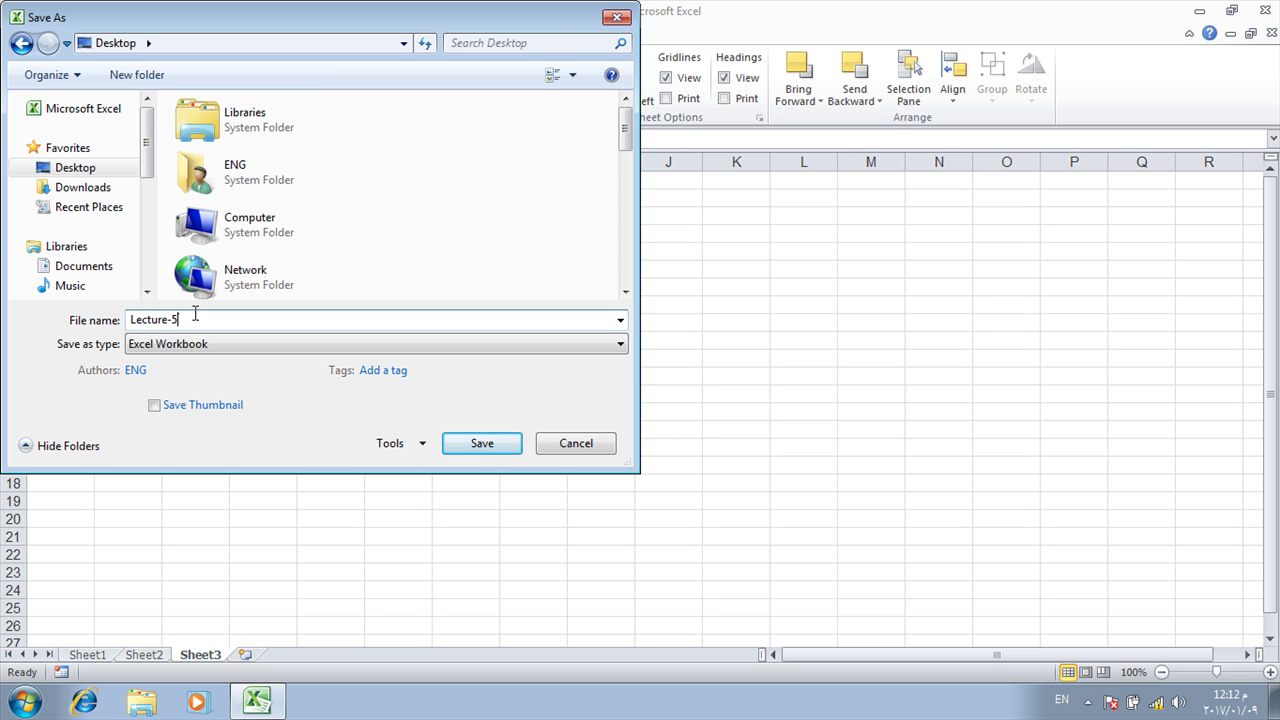
pyautogui.press('Return')
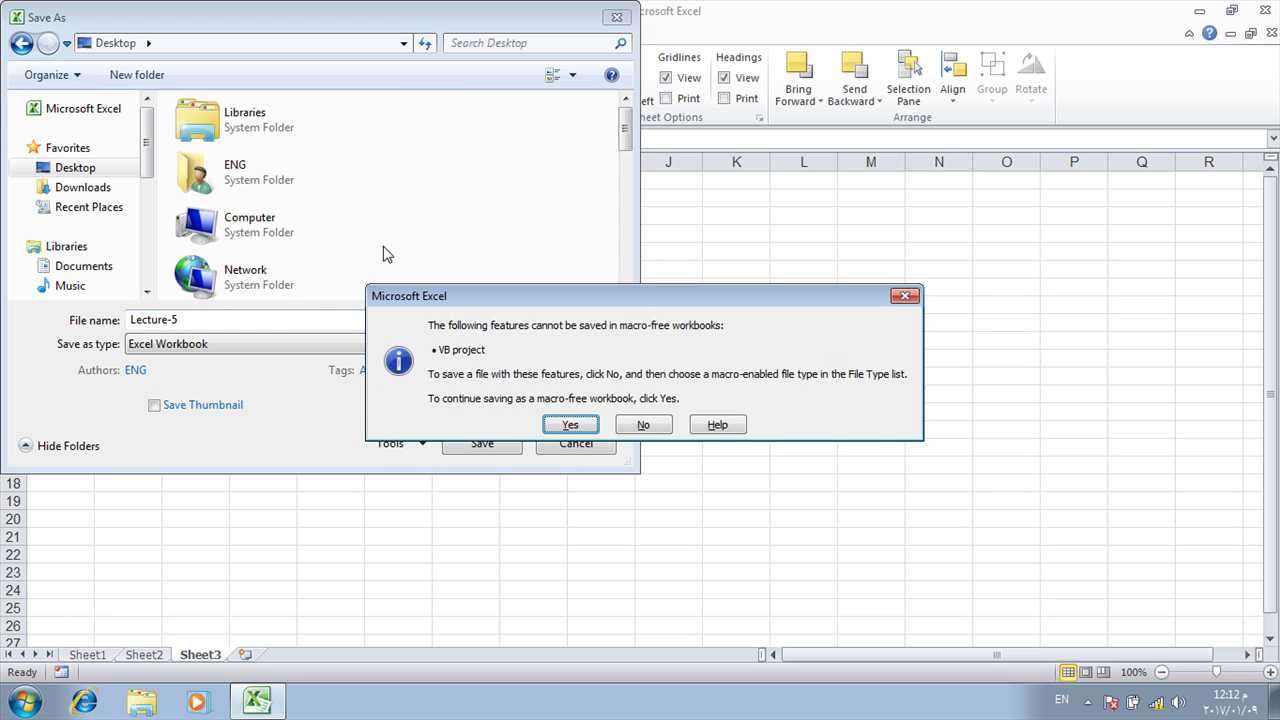
pyautogui.click(593, 424)
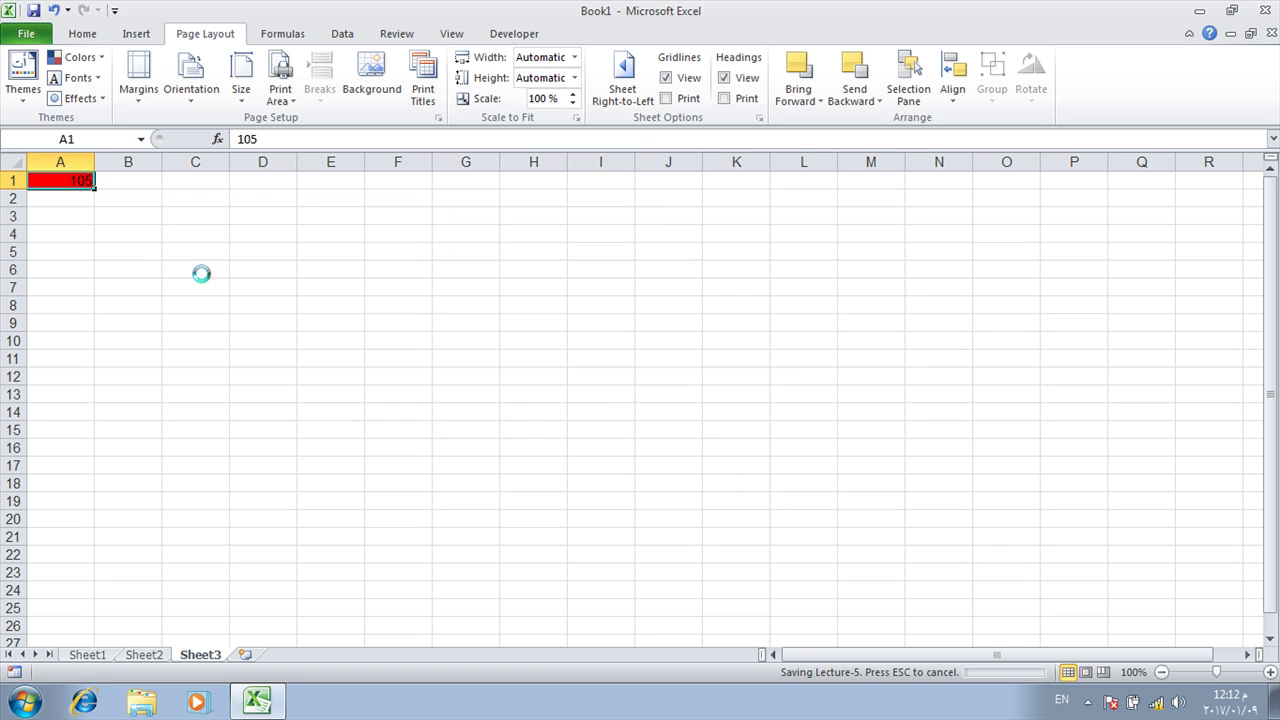
# Resave Lecture-5 as an Excel Macro-Enabled Workbook and close Excel.
pyautogui.click(24, 34)
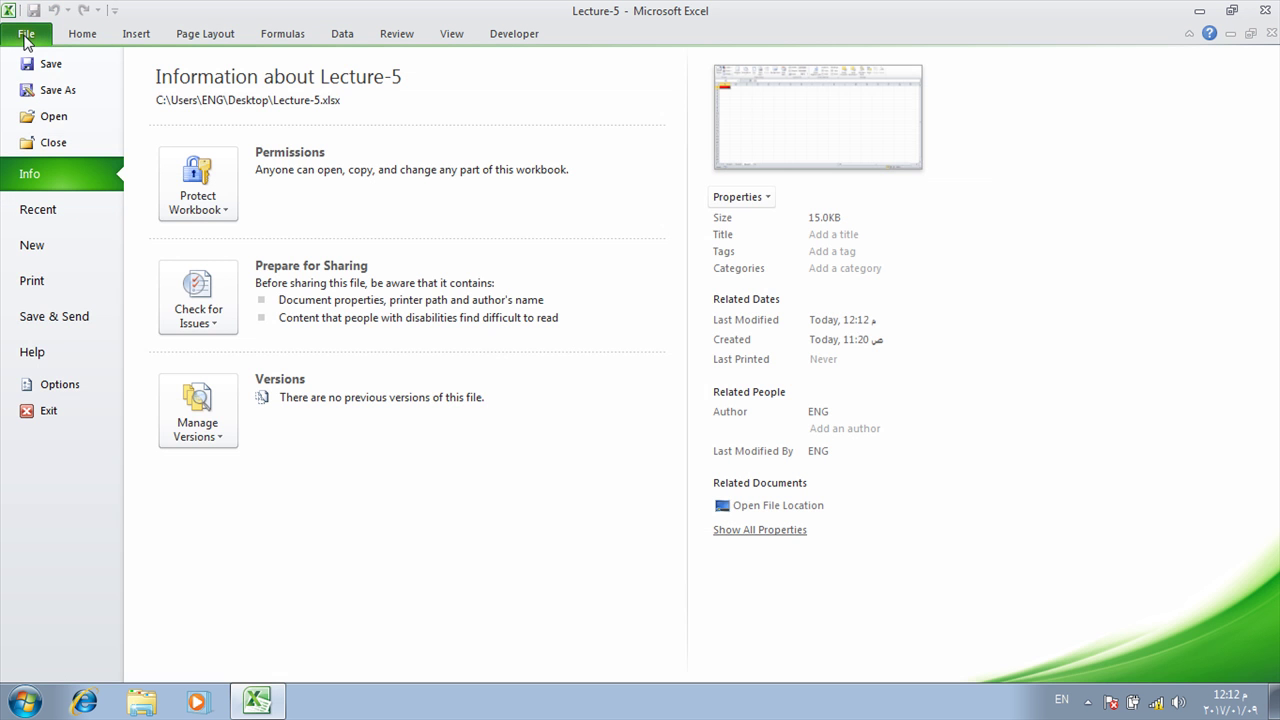
pyautogui.click(52, 90)
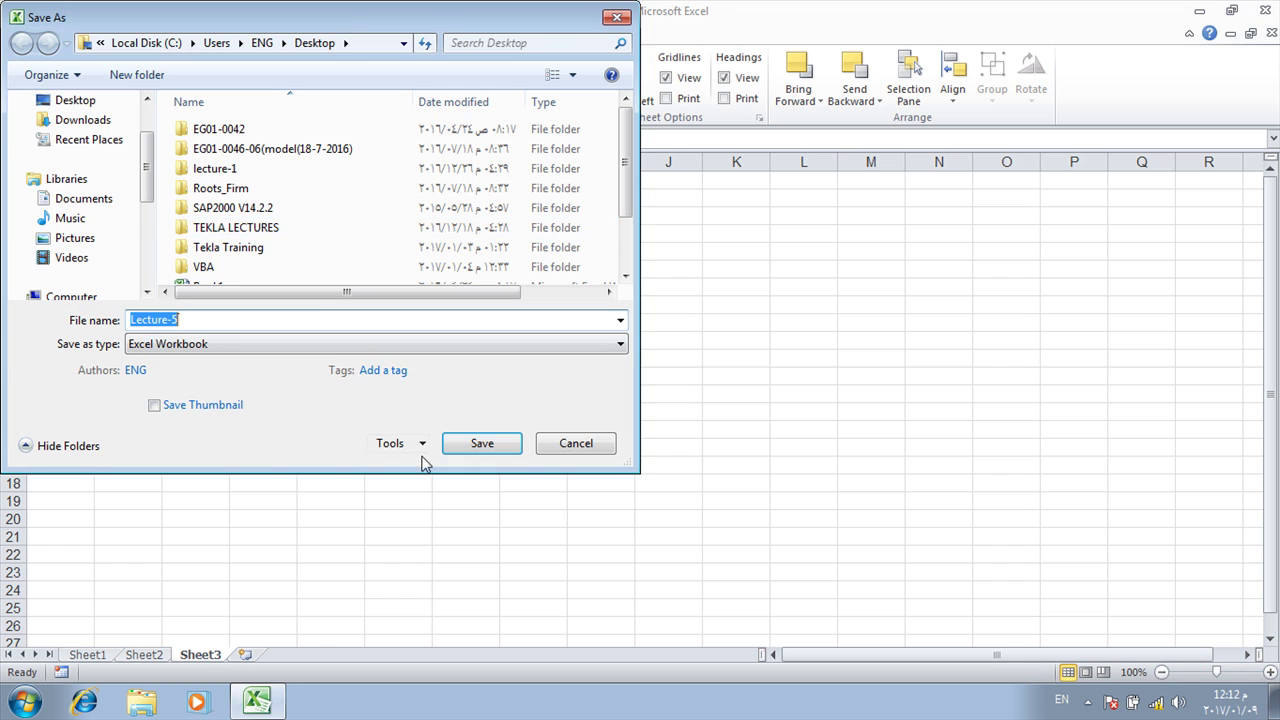
pyautogui.click(480, 344)
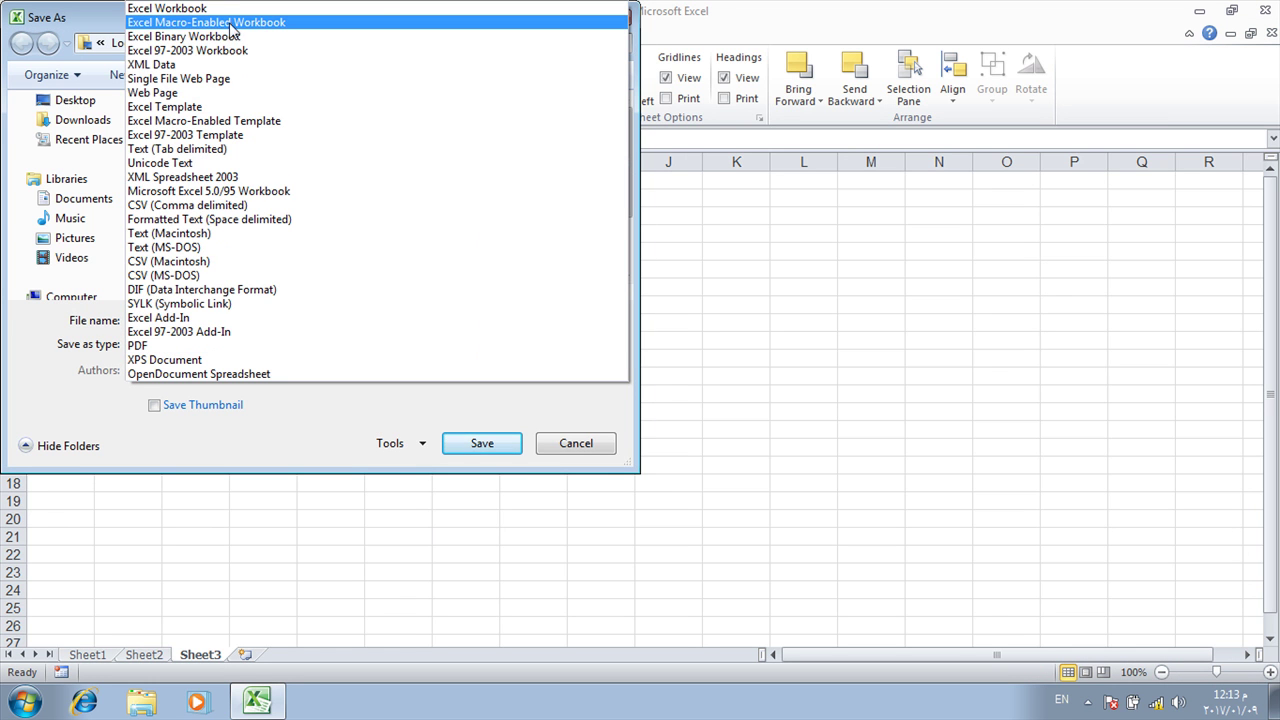
pyautogui.click(235, 23)
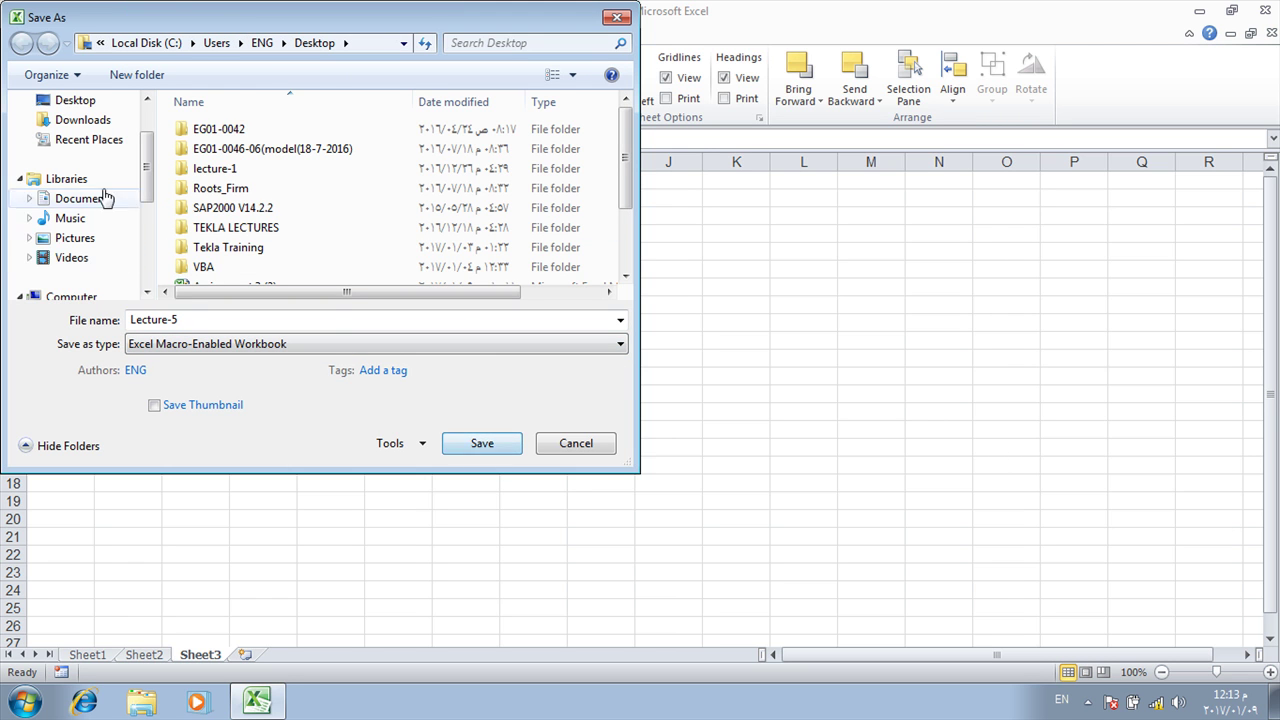
pyautogui.click(482, 443)
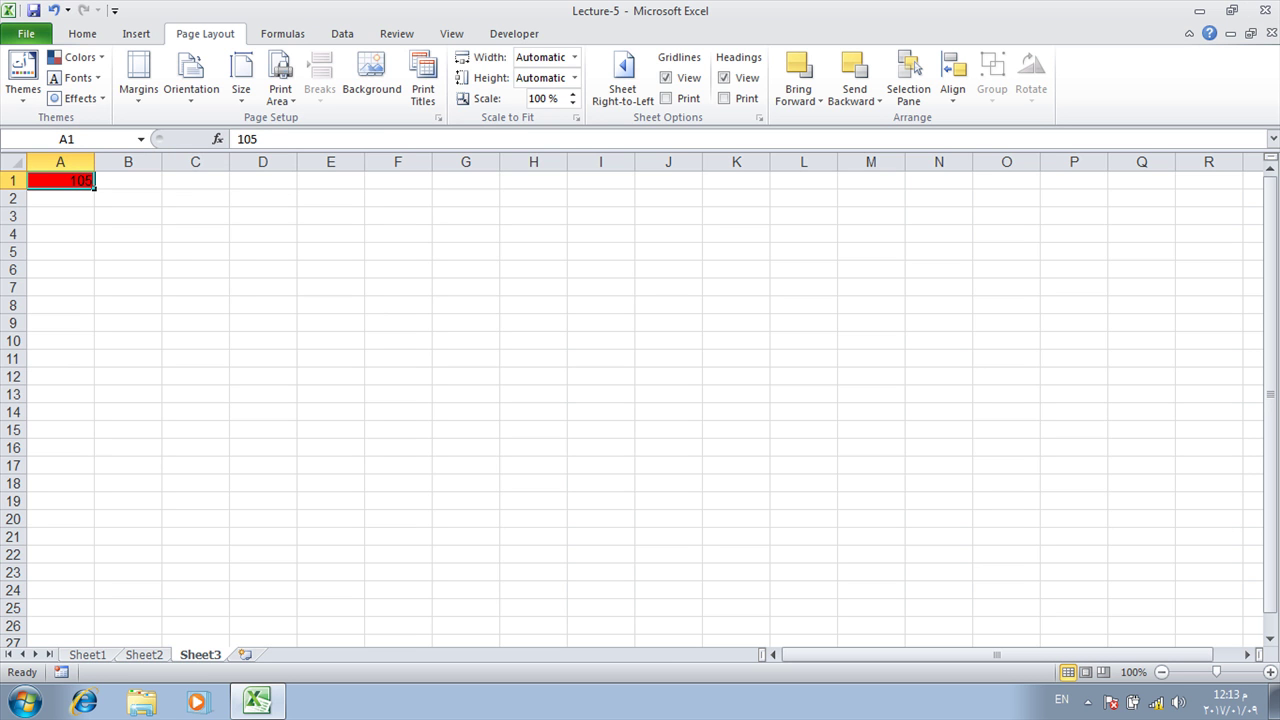
pyautogui.click(1271, 10)
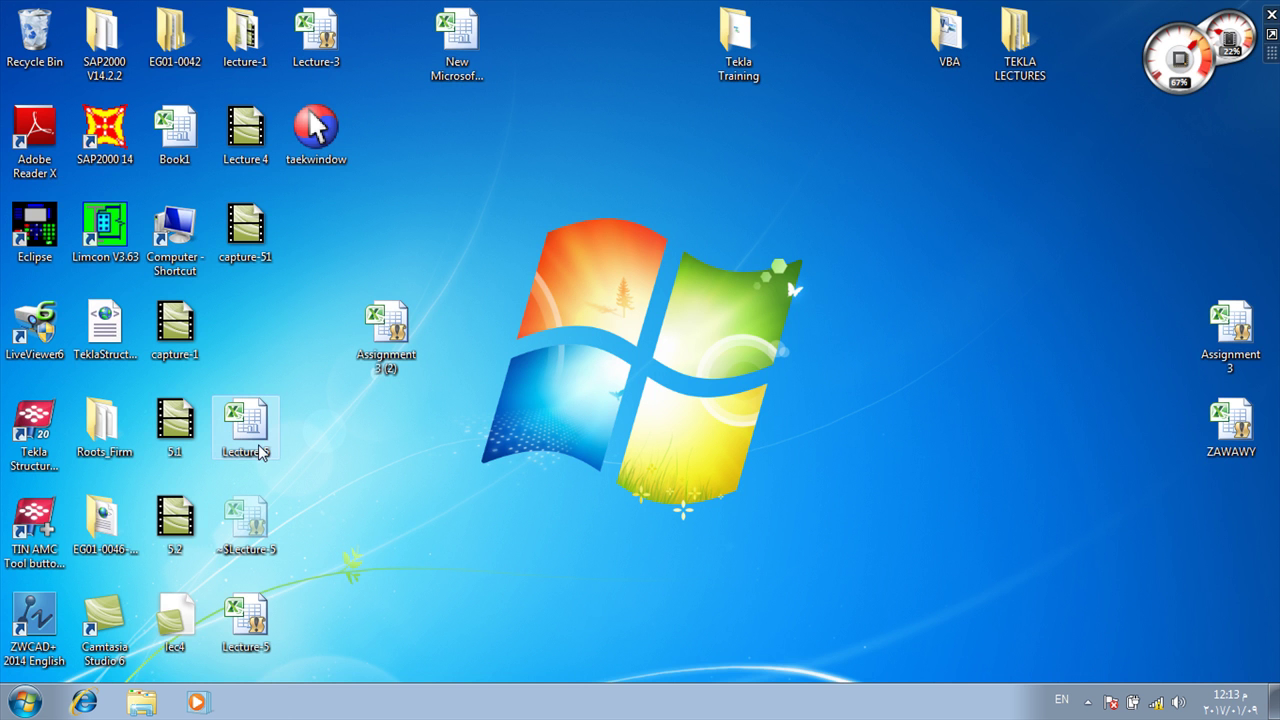
# Create 'New Microsoft Excel Worksheet (2)' on the desktop with its default name and open it.
pyautogui.rightClick(262, 452)
pyautogui.rightClick(676, 484)
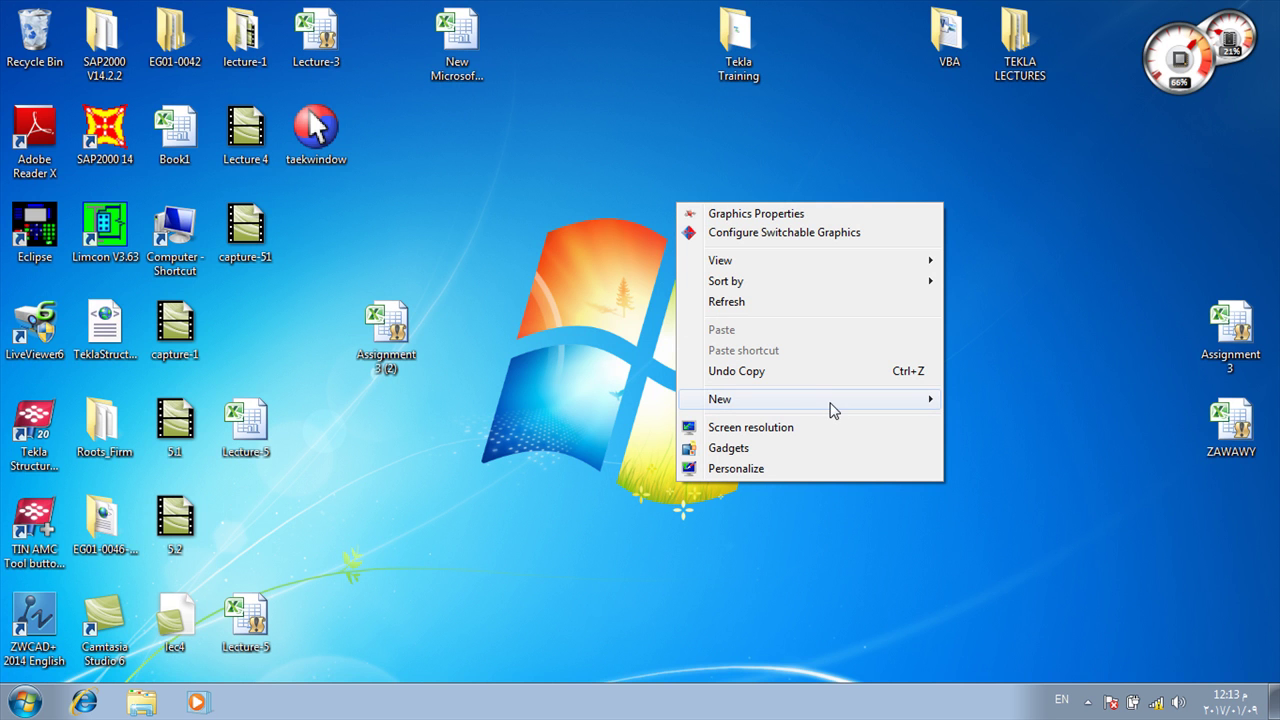
pyautogui.moveTo(831, 405)
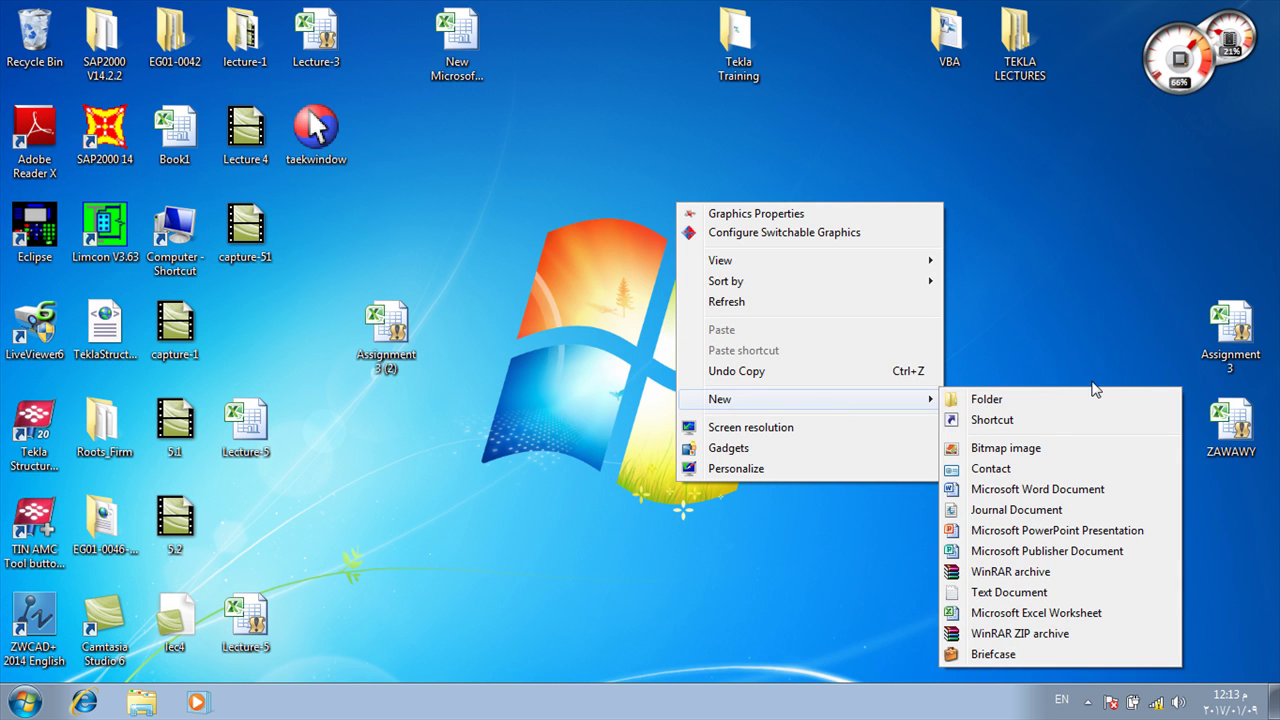
pyautogui.click(968, 613)
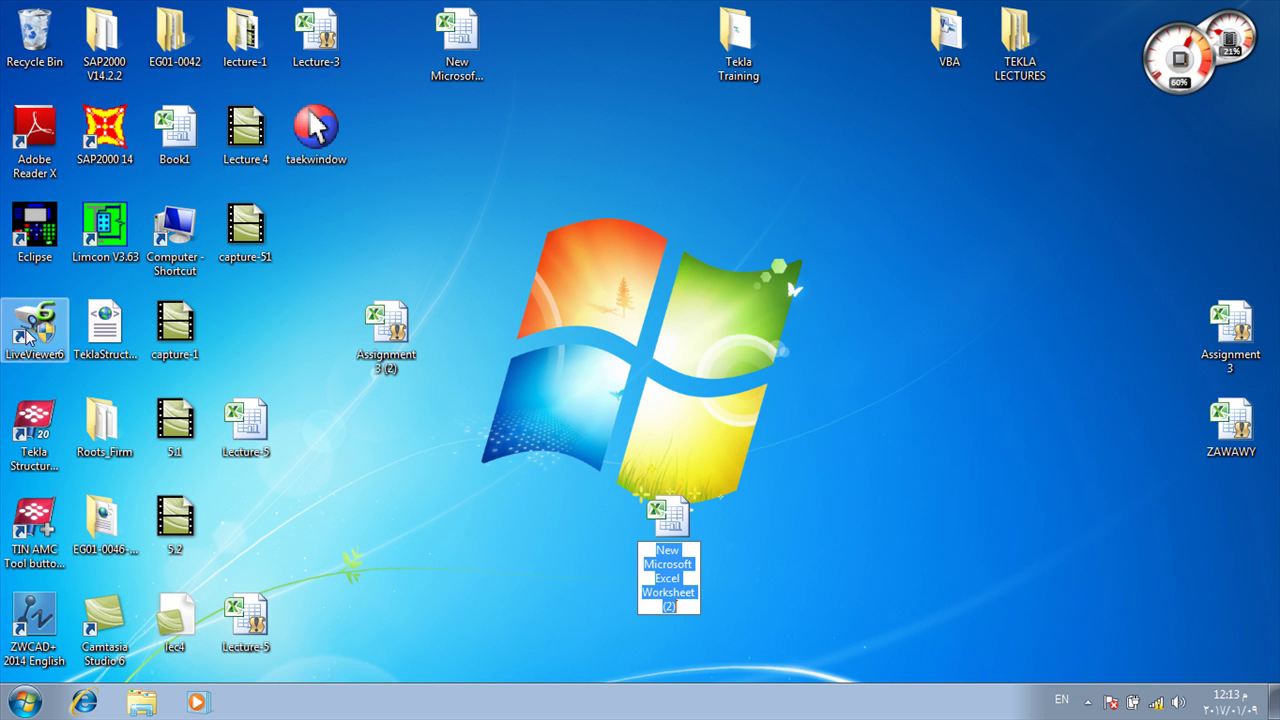
pyautogui.click(688, 512)
pyautogui.doubleClick(688, 512)
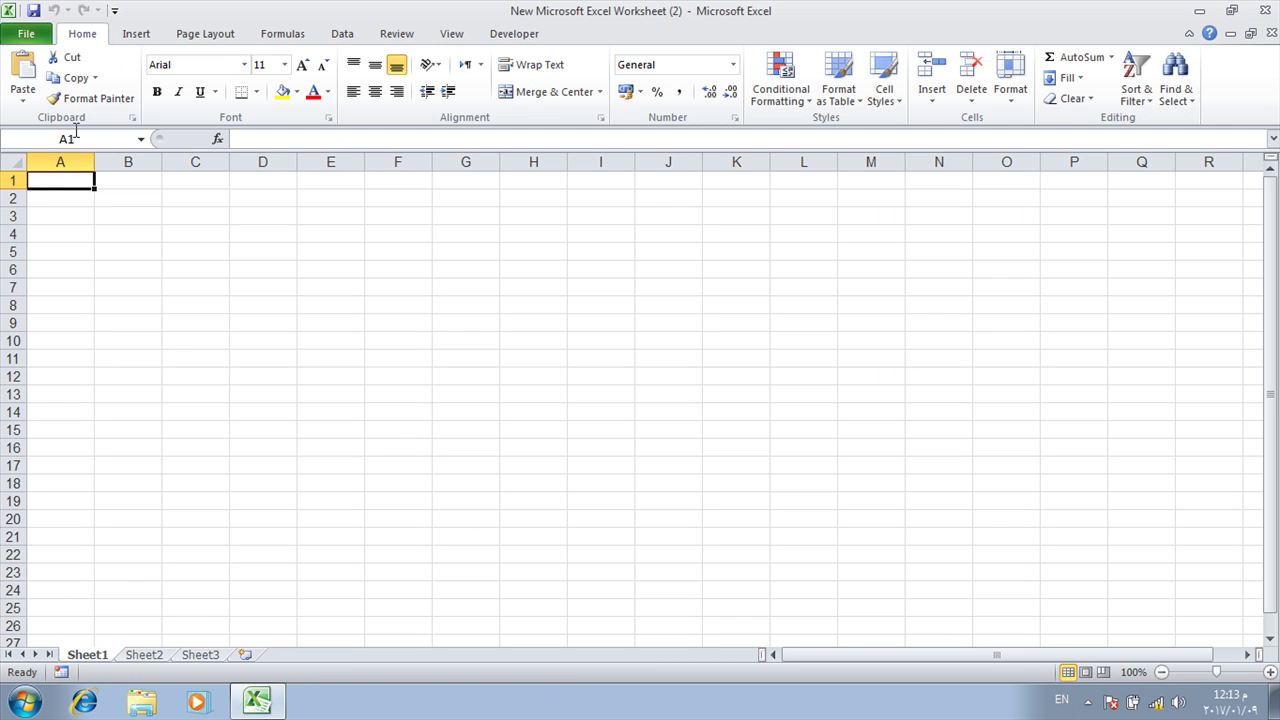
# Enter 'Number of Rows' in A1 and 'Number Of Columns' in A2, then autofit column A.
pyautogui.write('Number ')
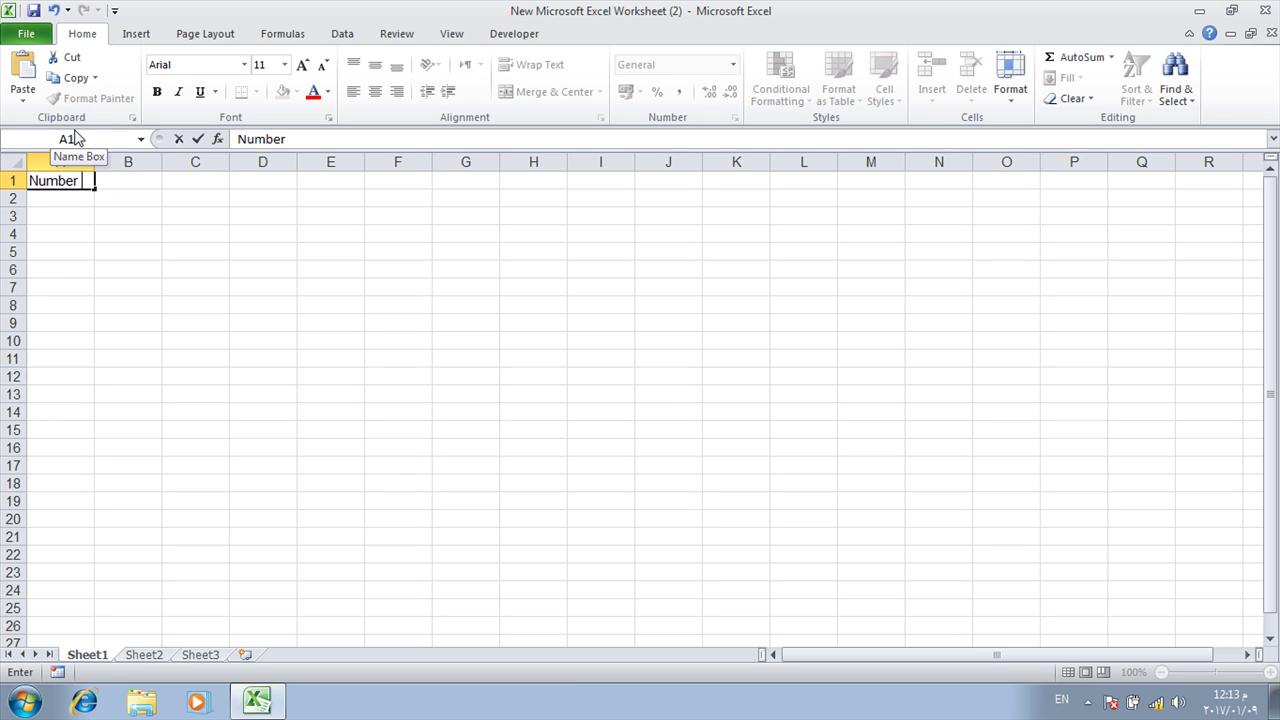
pyautogui.write('of Rows')
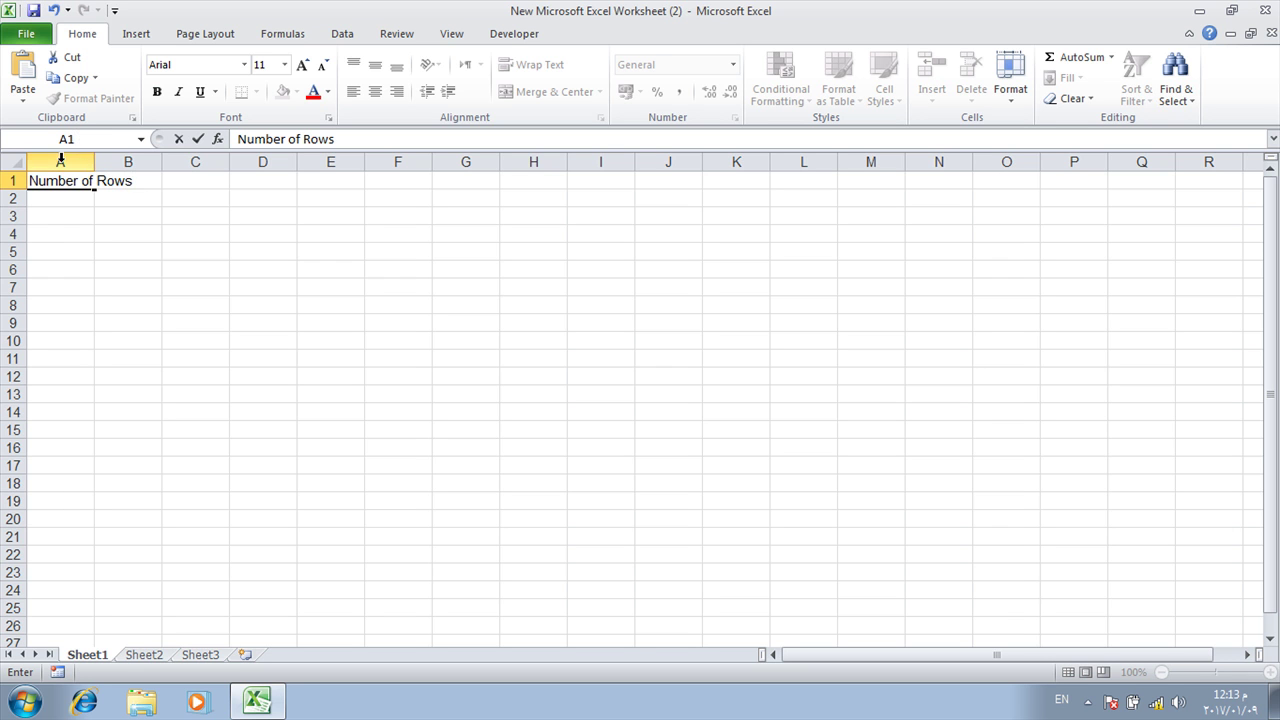
pyautogui.click(90, 198)
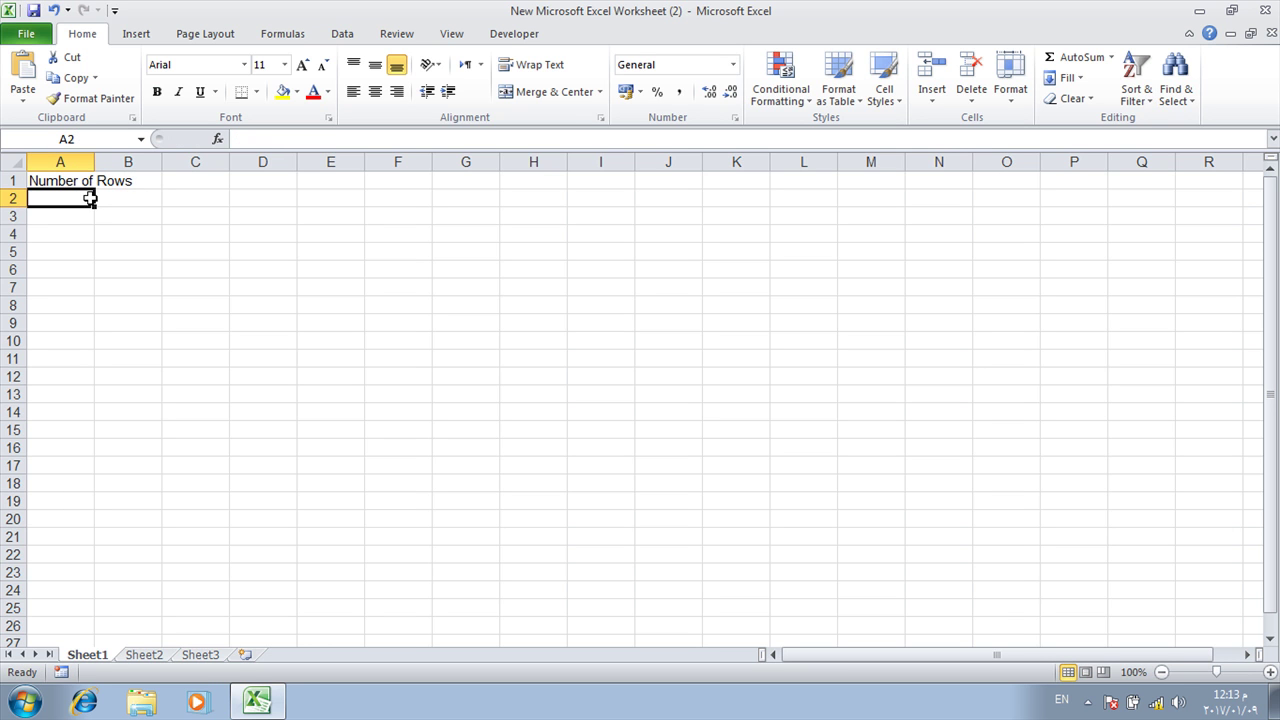
pyautogui.write('Numb')
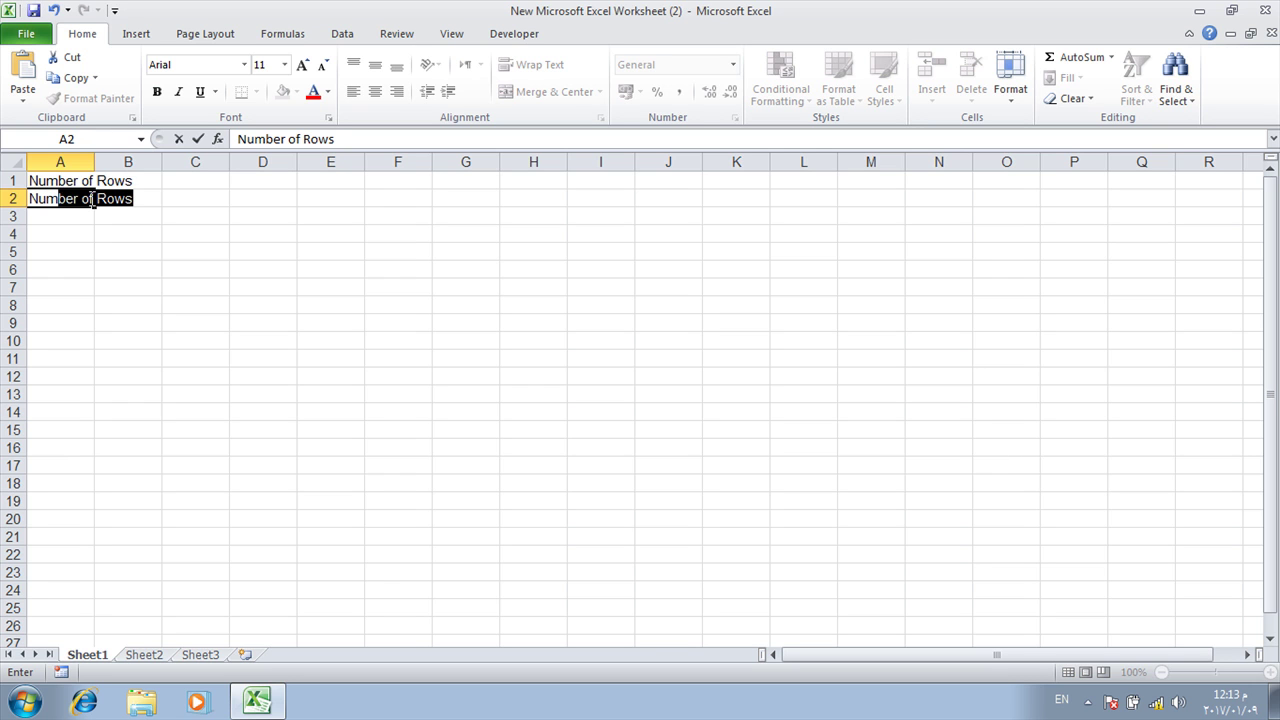
pyautogui.write('er Of Col')
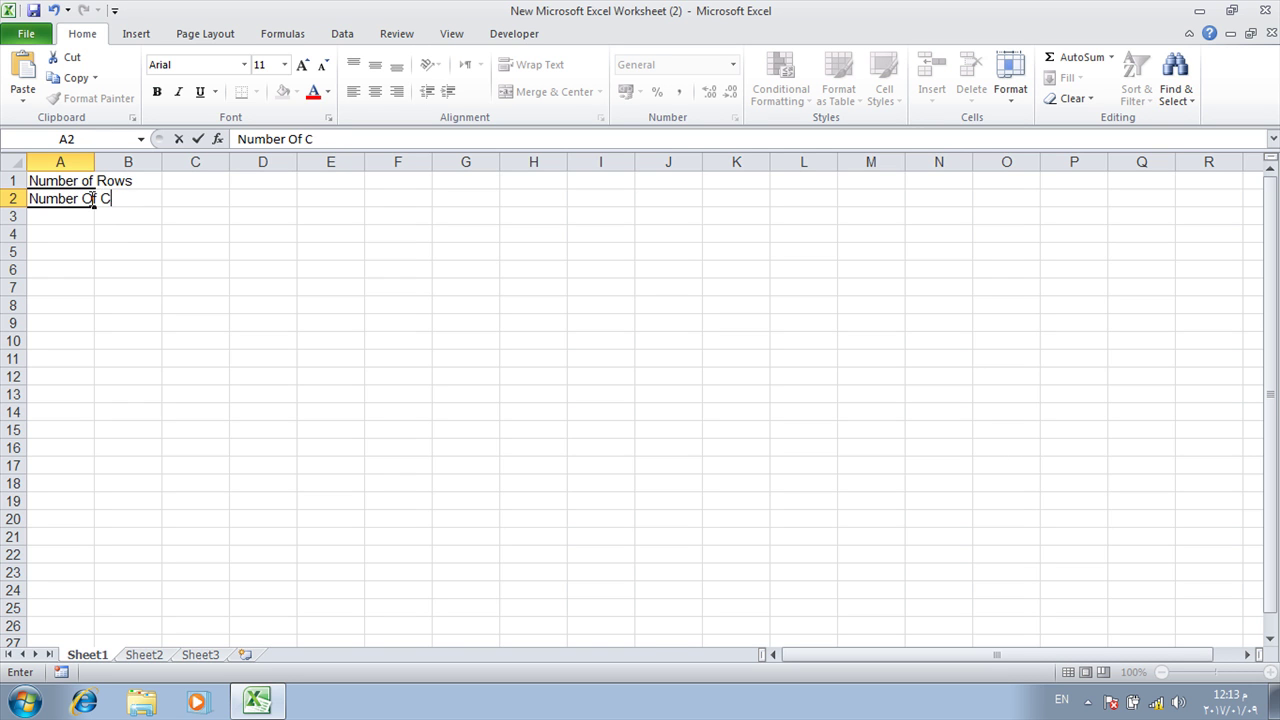
pyautogui.write('umns')
pyautogui.press('Return')
pyautogui.doubleClick(93, 167)
# Enter 5 in B1 and 2 in B2.
pyautogui.click(196, 180)
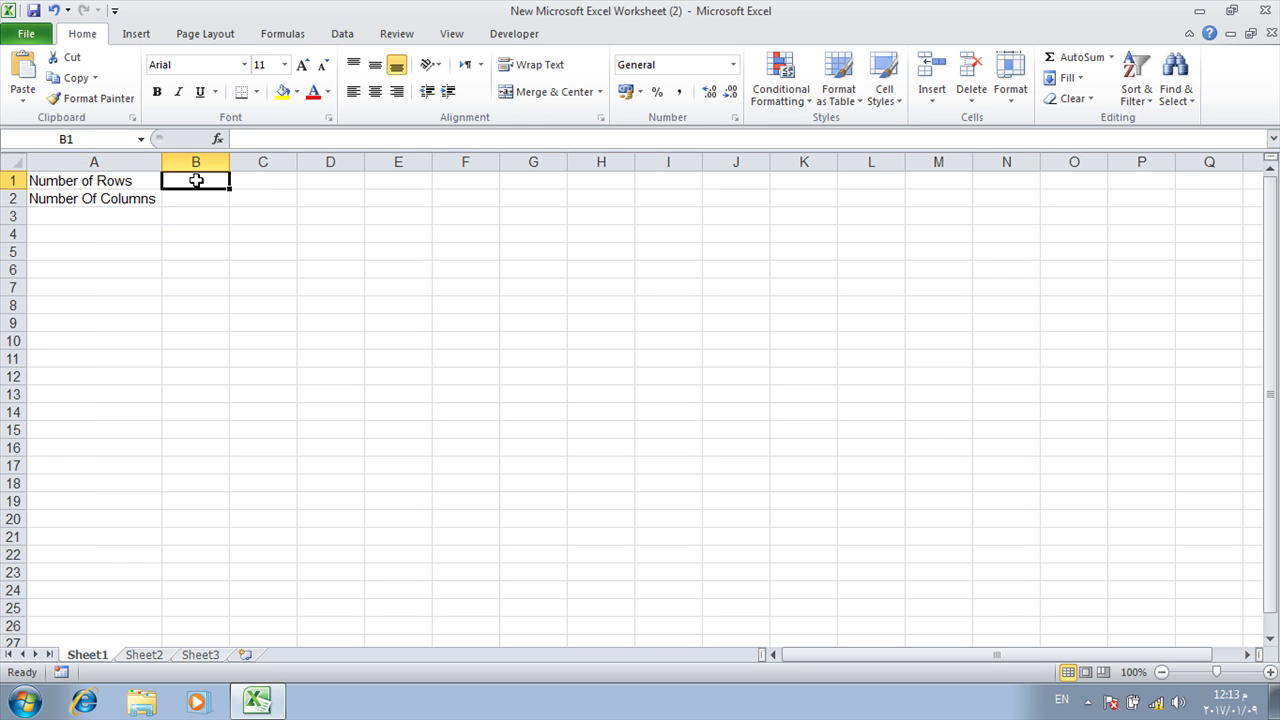
pyautogui.write('5')
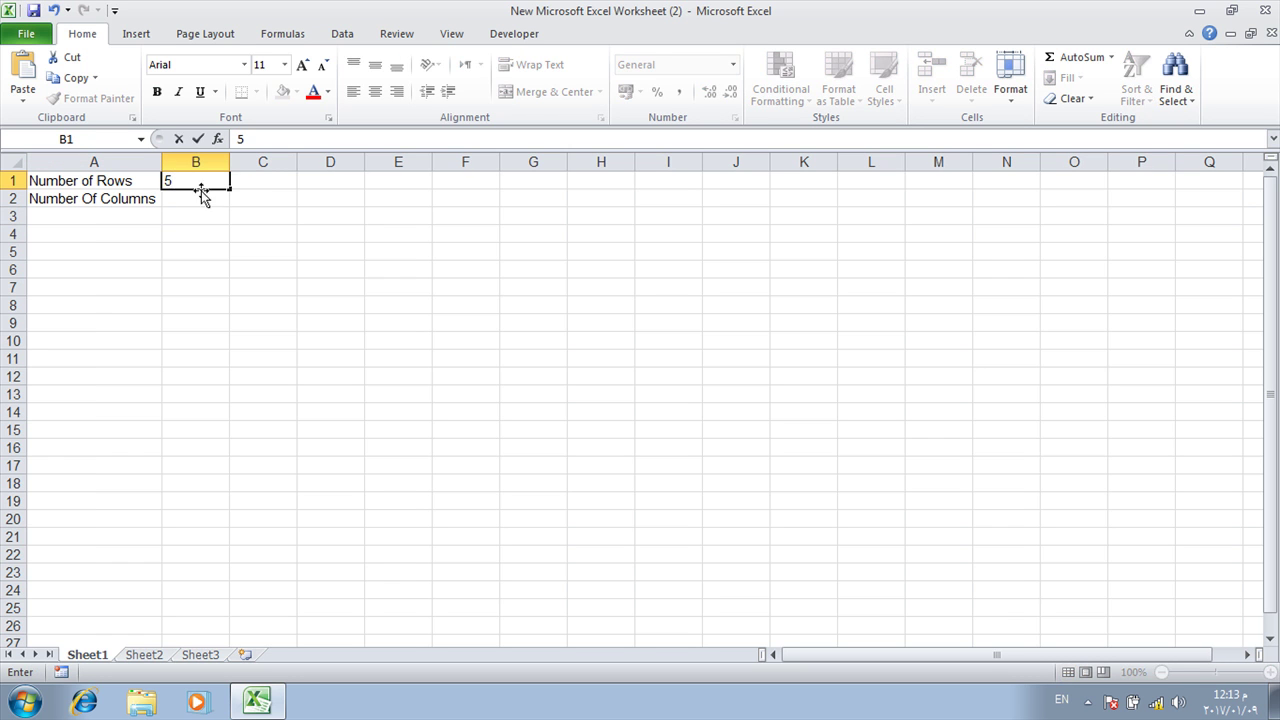
pyautogui.click(203, 197)
pyautogui.write('2')
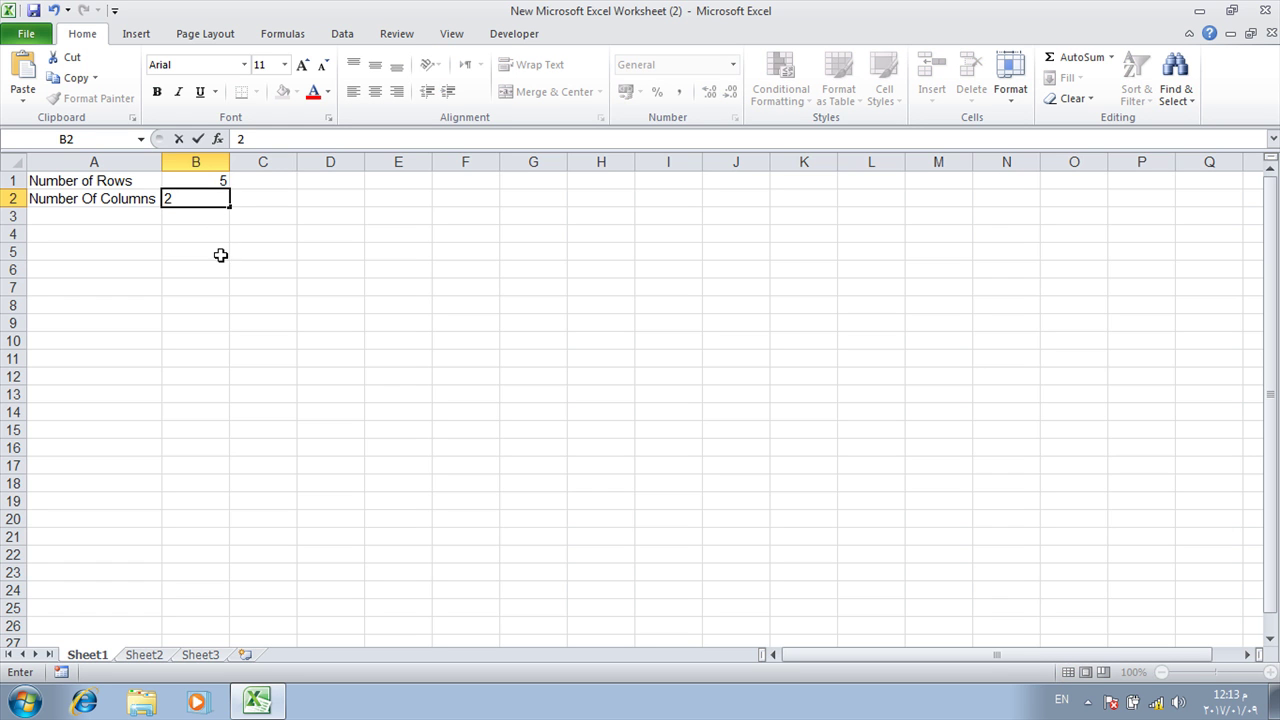
pyautogui.click(220, 253)
pyautogui.click(347, 199)
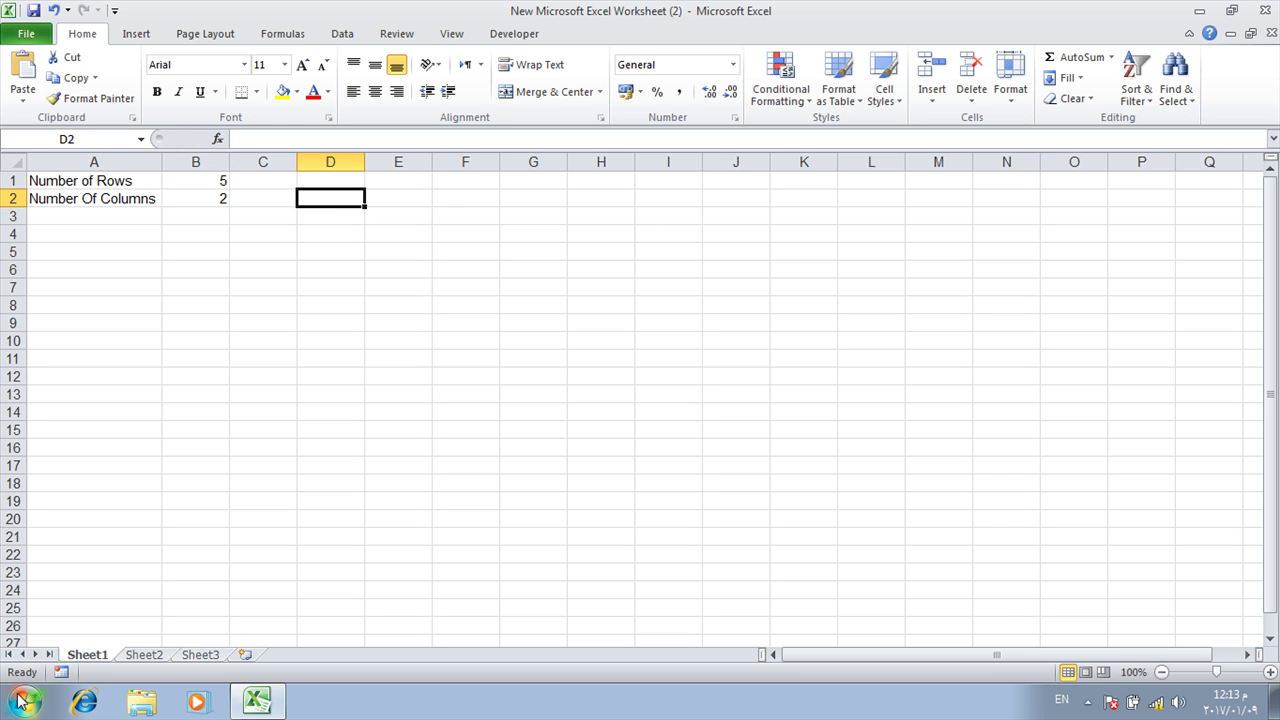
pyautogui.click(141, 655)
pyautogui.moveTo(54, 180)
pyautogui.mouseDown()
pyautogui.moveTo(138, 179)
pyautogui.moveTo(136, 249)
pyautogui.mouseUp()
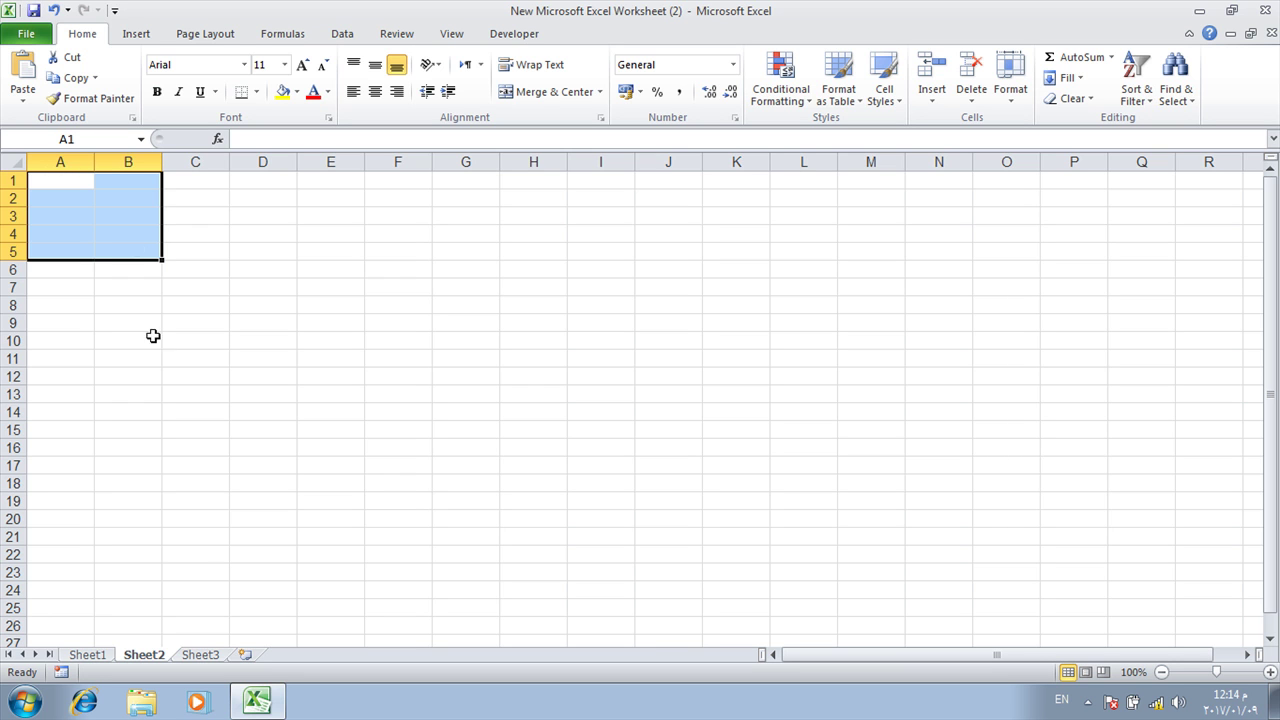
pyautogui.click(88, 658)
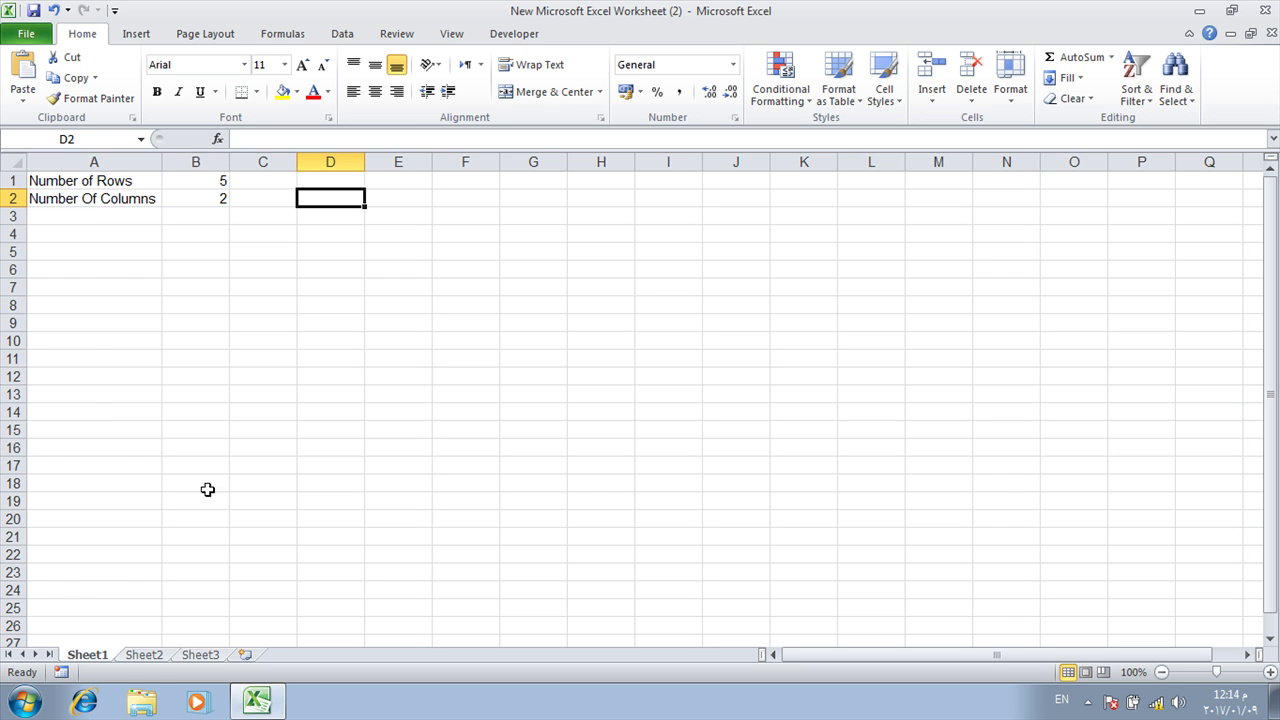
pyautogui.click(137, 658)
pyautogui.moveTo(66, 180); pyautogui.dragTo(762, 179)
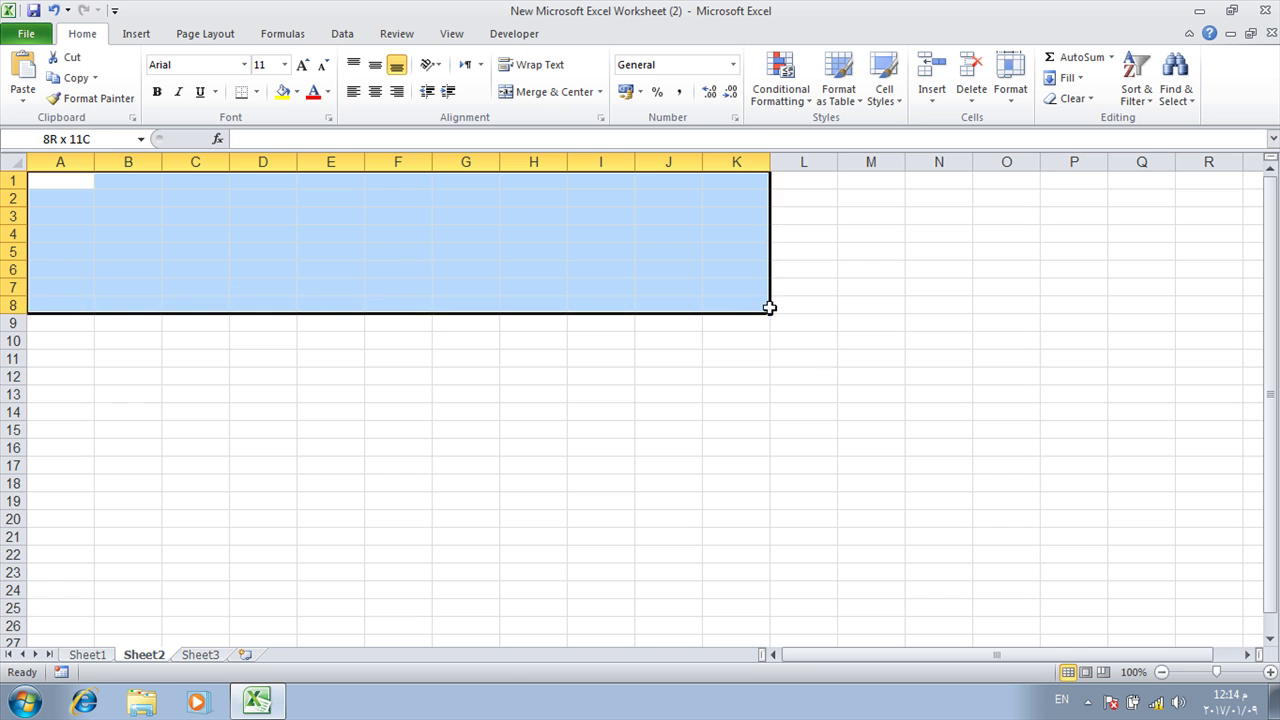
pyautogui.moveTo(767, 283); pyautogui.dragTo(776, 350)
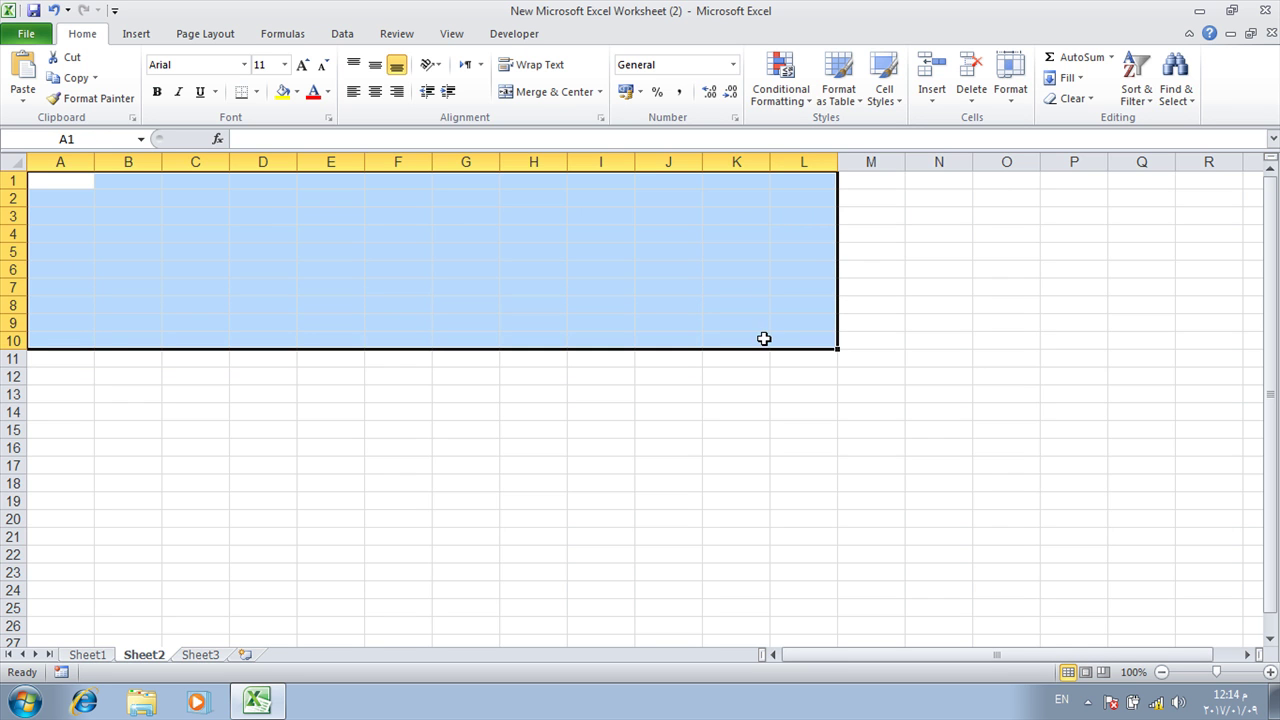
pyautogui.click(96, 657)
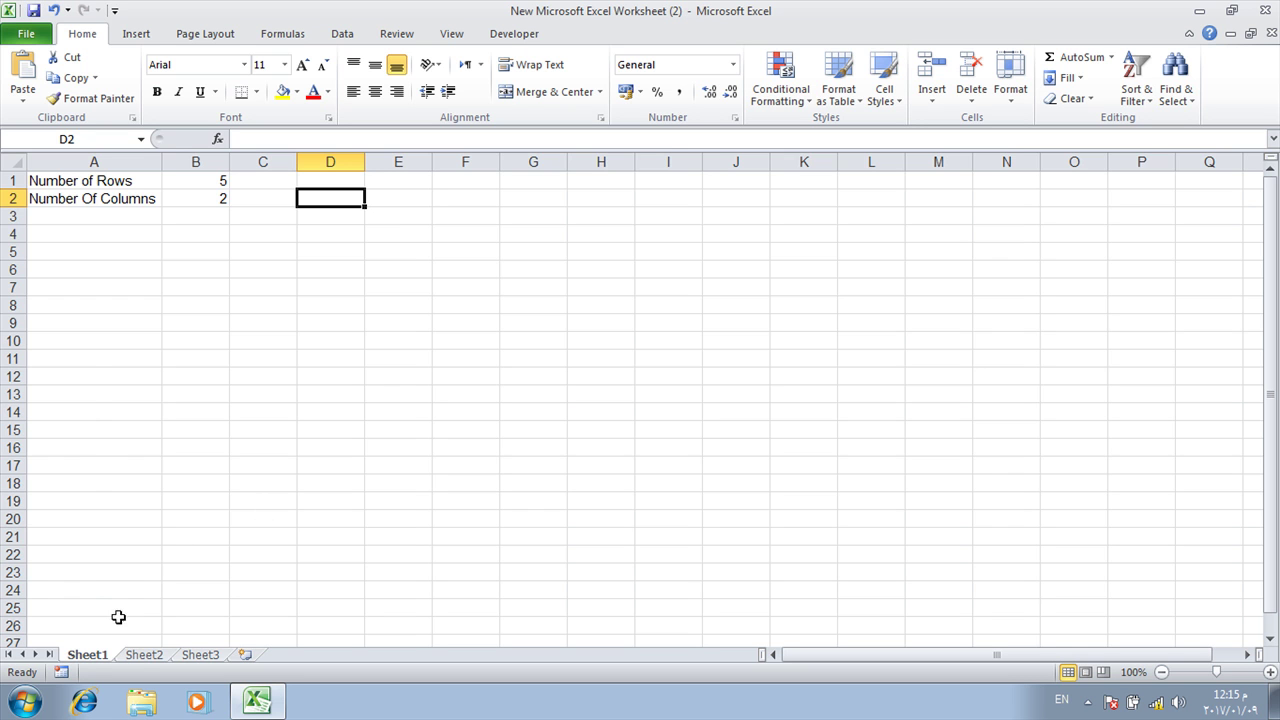
# Switch to Sheet3 and enter 5 in L2.
pyautogui.click(147, 657)
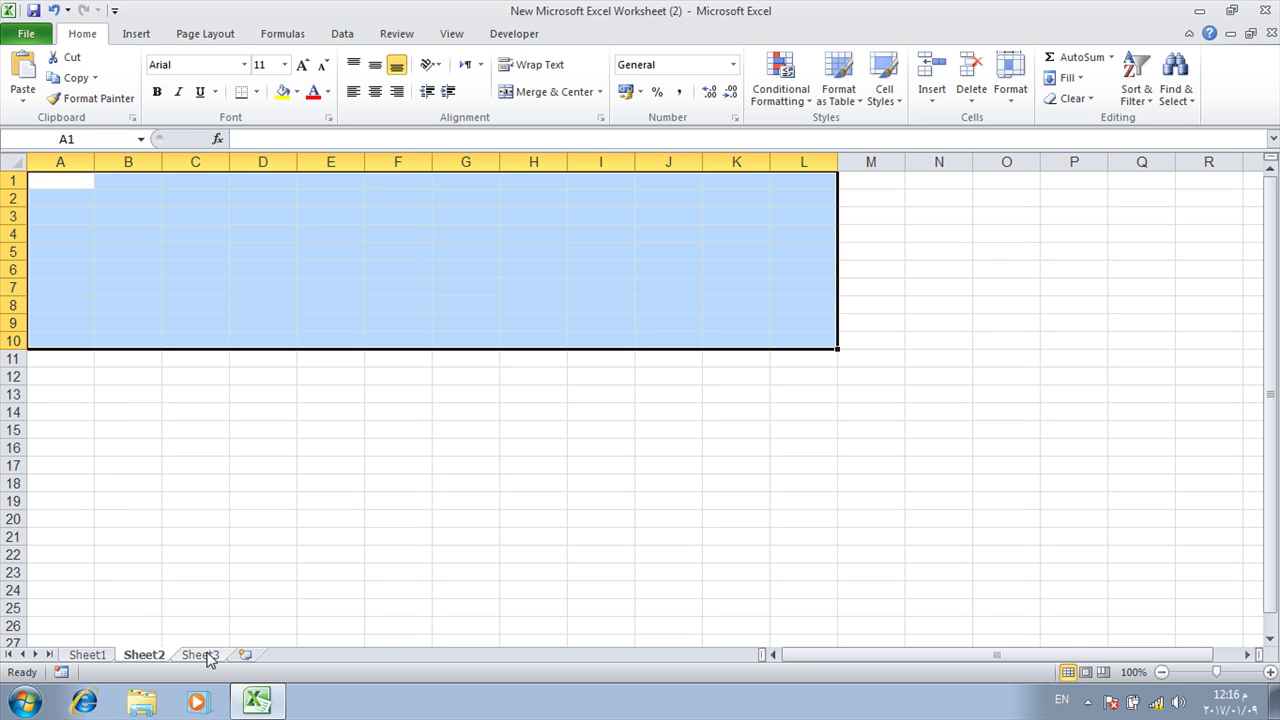
pyautogui.click(204, 655)
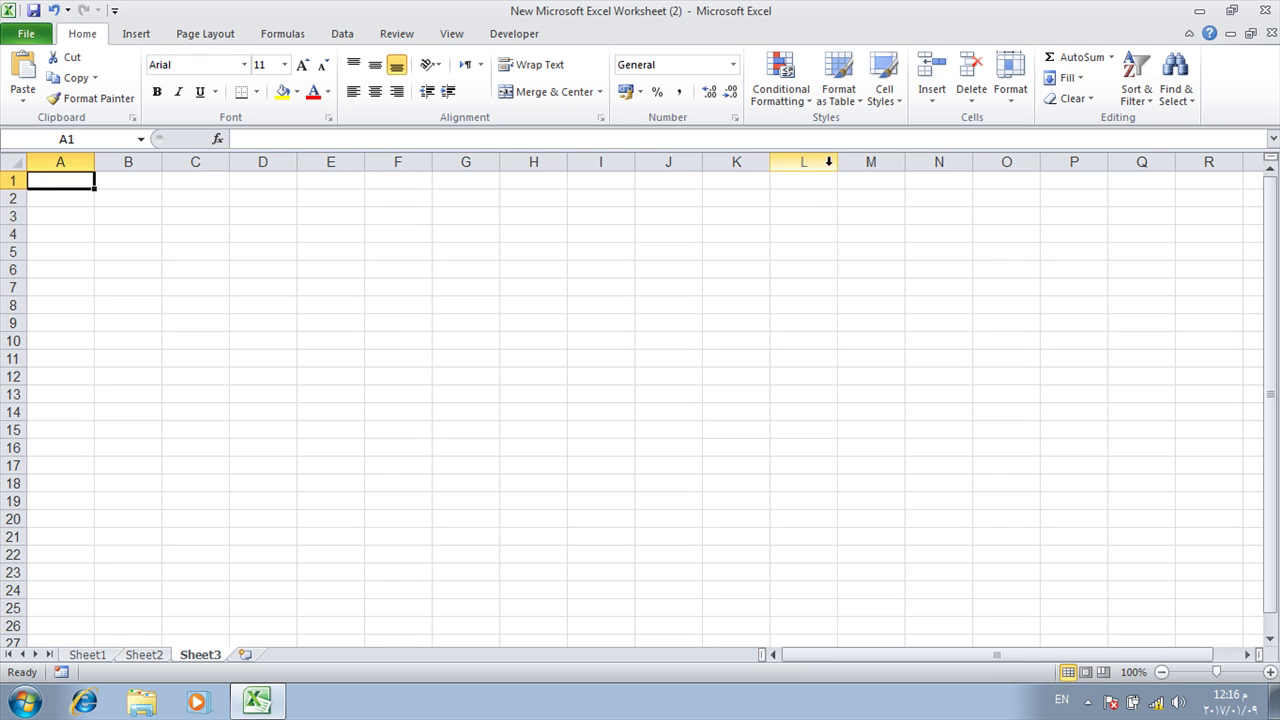
pyautogui.click(815, 195)
pyautogui.write('5')
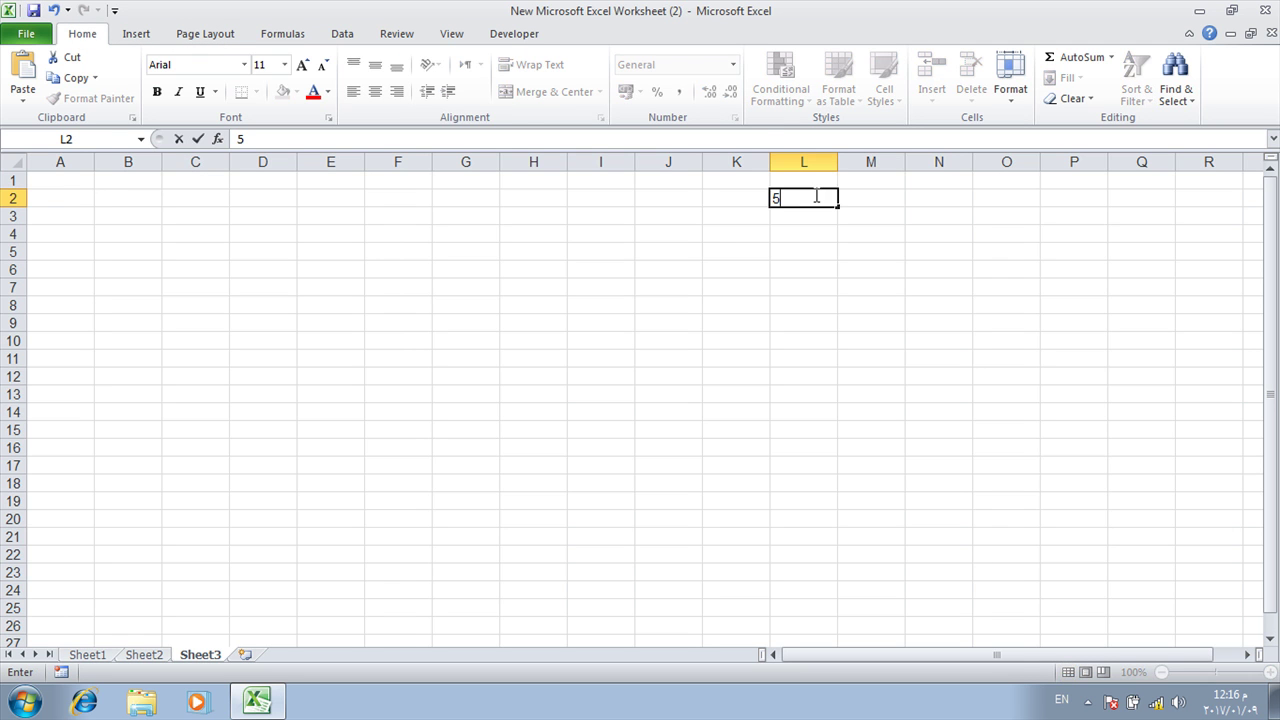
# Fill cells A1 and B2 red with Fill Color.
pyautogui.click(49, 180)
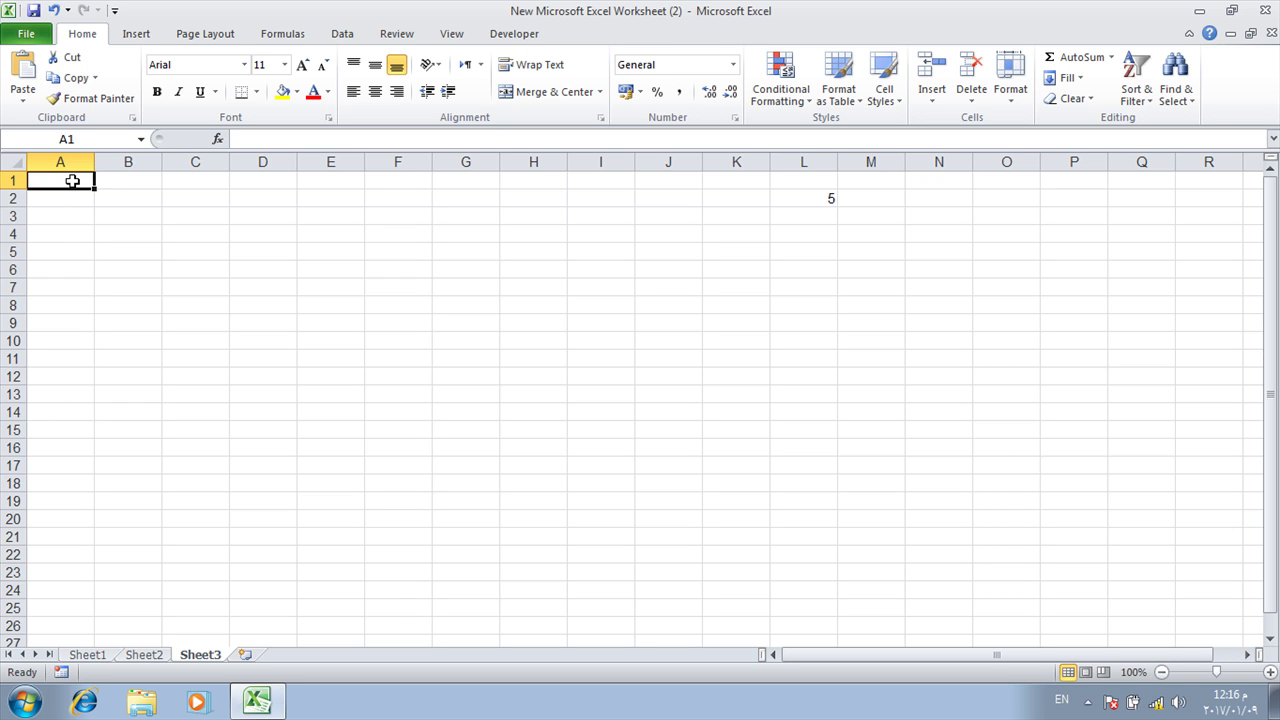
pyautogui.moveTo(72, 180); pyautogui.dragTo(66, 178)
pyautogui.click(297, 91)
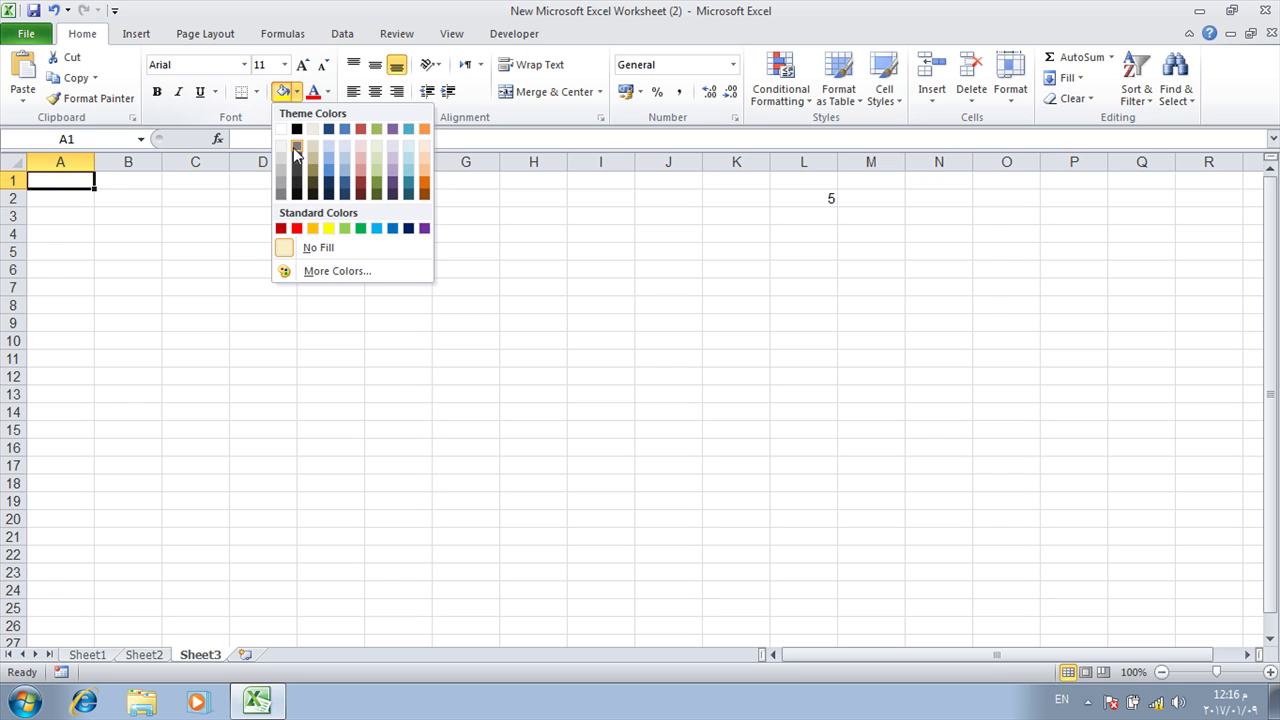
pyautogui.click(297, 228)
pyautogui.click(137, 200)
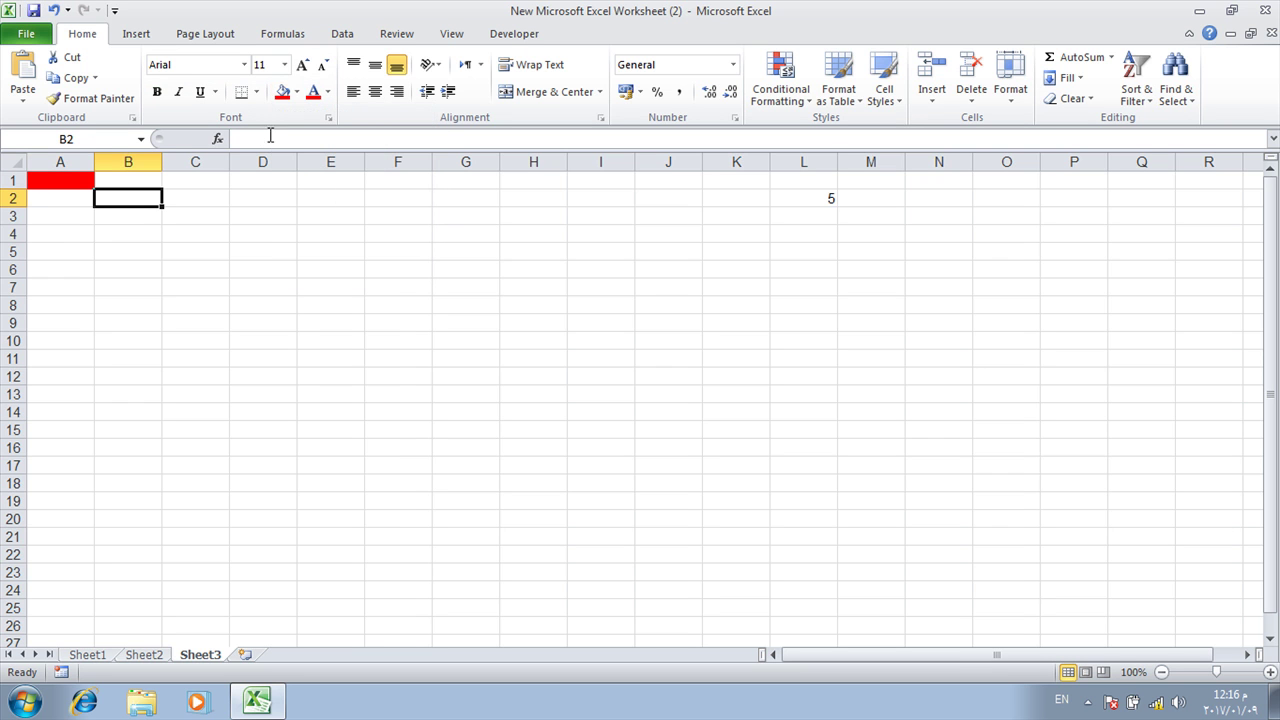
pyautogui.click(283, 91)
# Fill C3, D4 and E5 red to complete the diagonal, then select the block.
pyautogui.click(199, 210)
pyautogui.moveTo(51, 178); pyautogui.dragTo(202, 226)
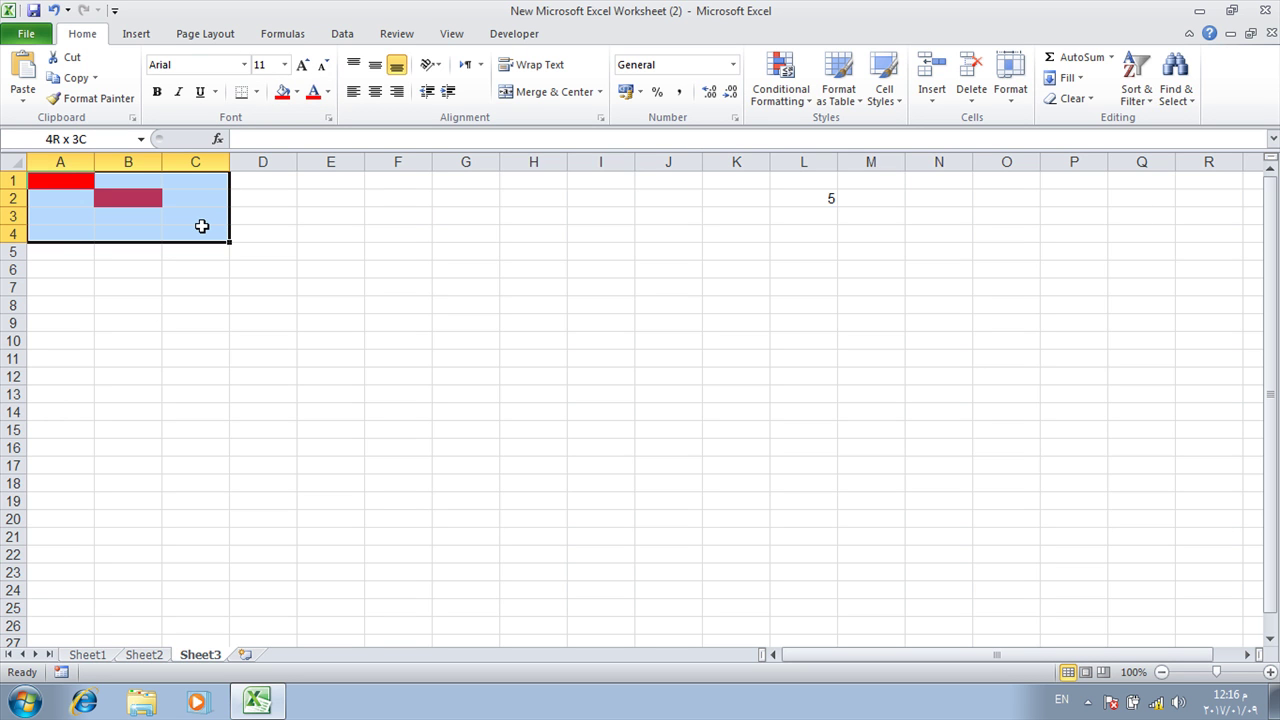
pyautogui.moveTo(202, 226)
pyautogui.mouseDown()
pyautogui.moveTo(340, 257)
pyautogui.moveTo(286, 248)
pyautogui.mouseUp()
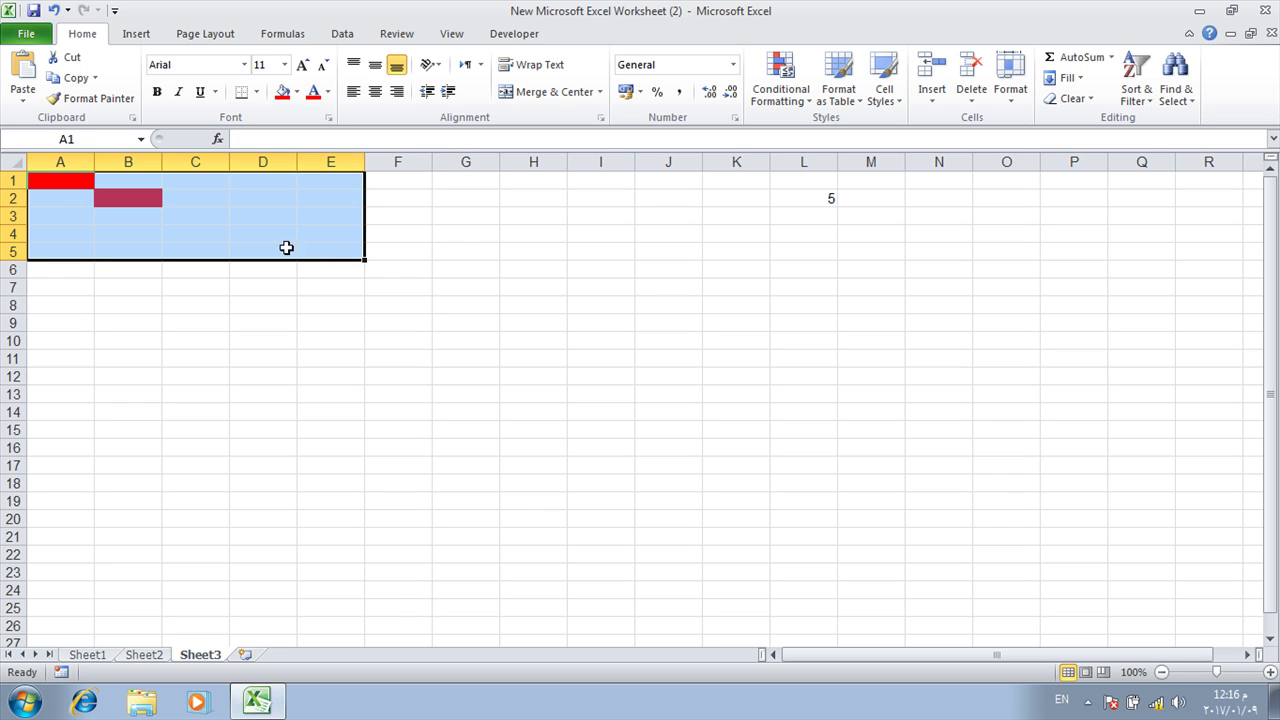
pyautogui.click(197, 216)
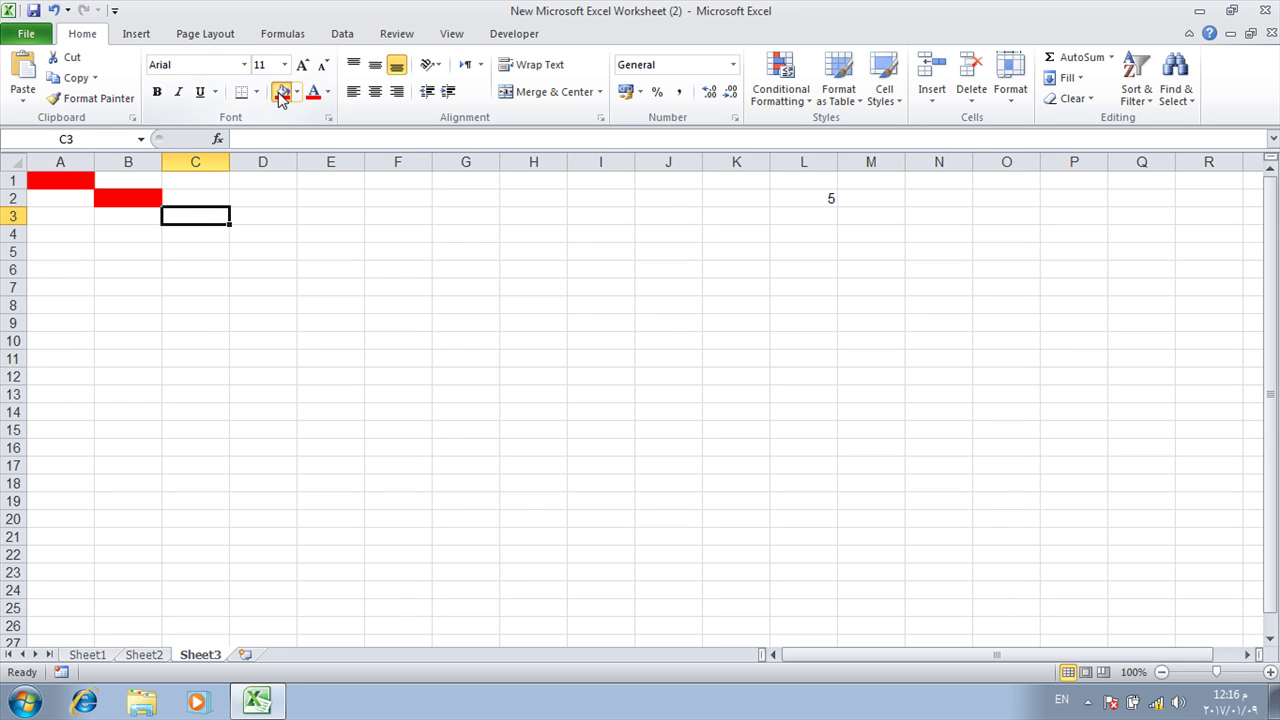
pyautogui.click(282, 92)
pyautogui.click(250, 232)
pyautogui.click(283, 92)
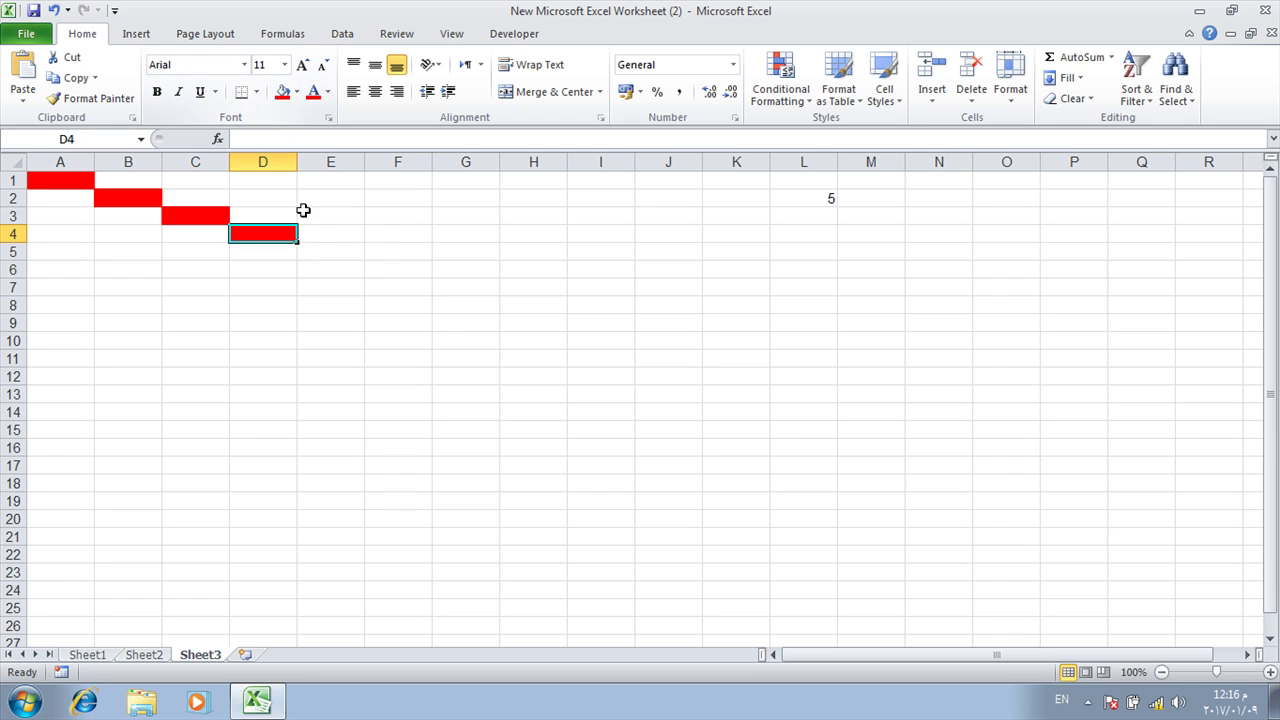
pyautogui.click(317, 253)
pyautogui.click(282, 92)
pyautogui.click(410, 318)
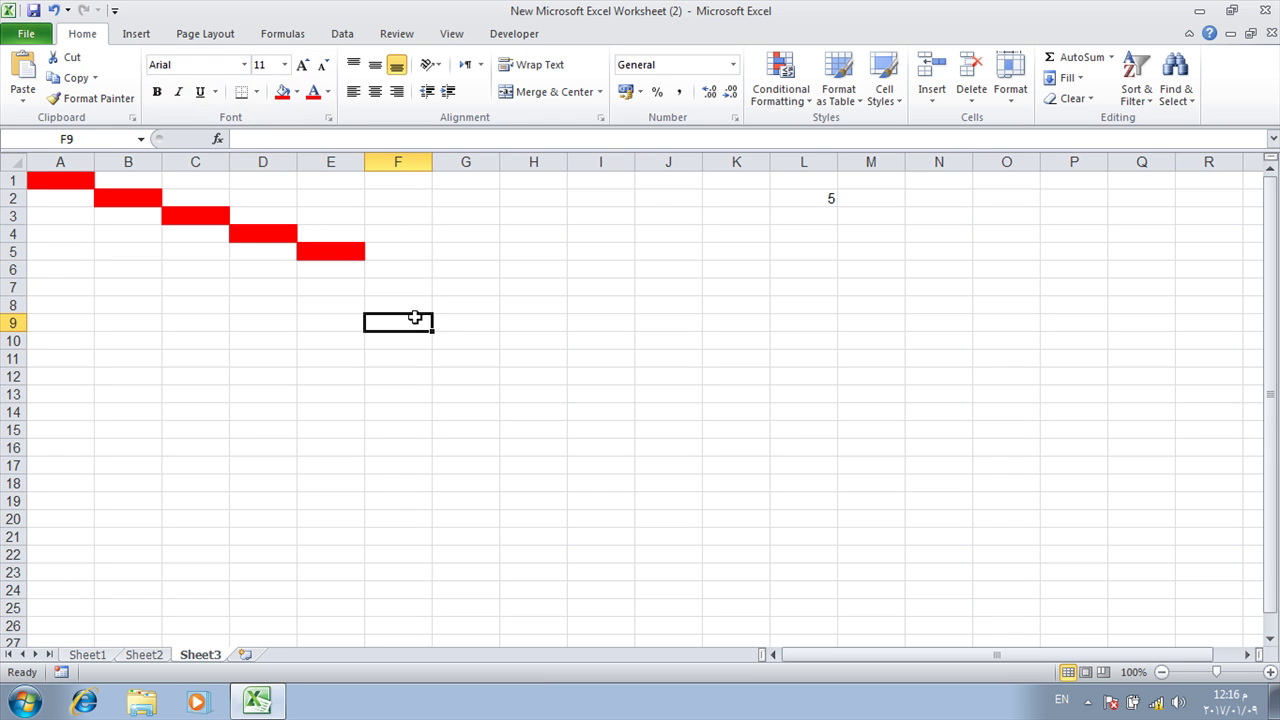
pyautogui.click(800, 203)
pyautogui.moveTo(32, 182)
pyautogui.mouseDown()
pyautogui.moveTo(136, 222)
pyautogui.moveTo(393, 268)
pyautogui.mouseUp()
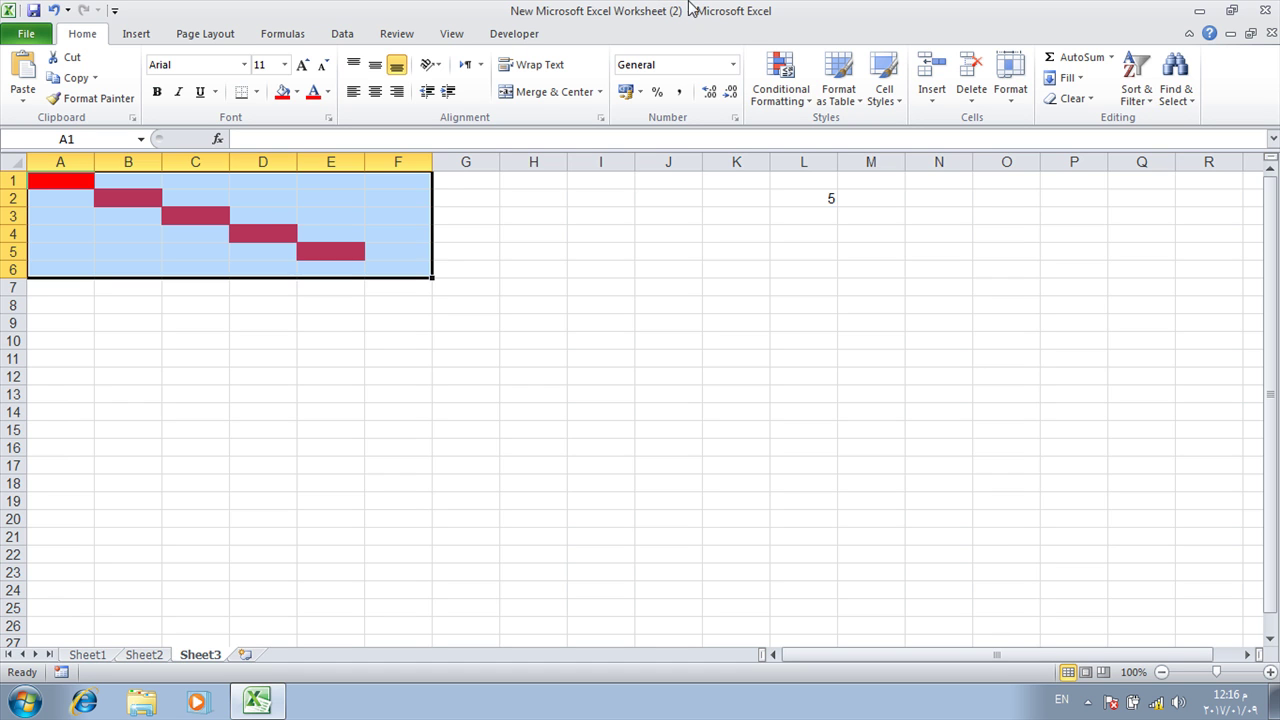
# Deselect the diagonal block and close the workbook window to bring up the save prompt.
pyautogui.click(260, 216)
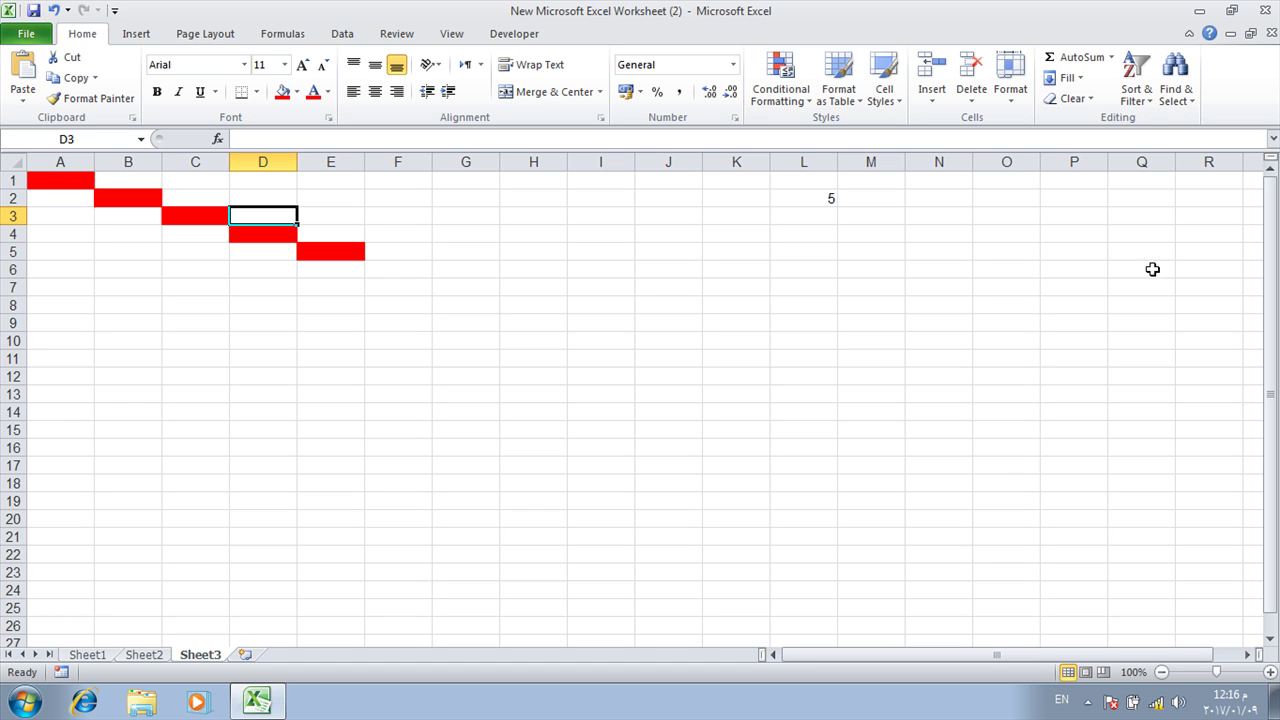
pyautogui.click(1141, 274)
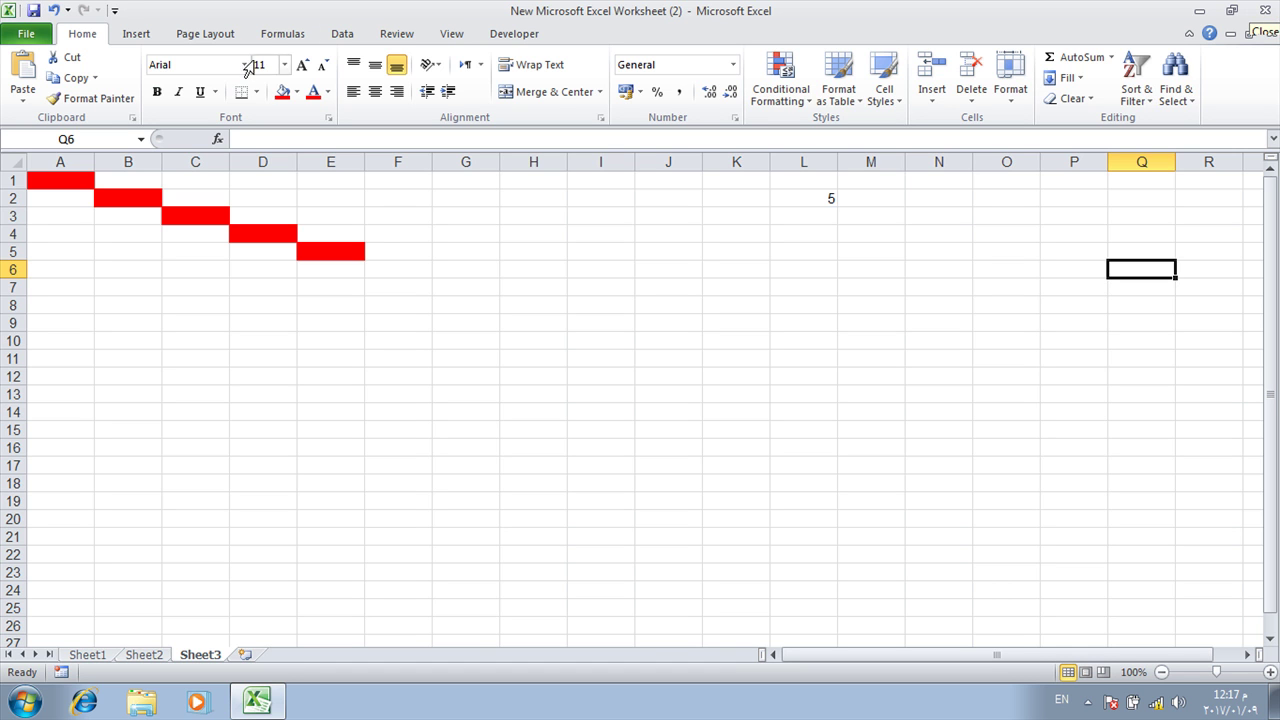
pyautogui.click(1256, 14)
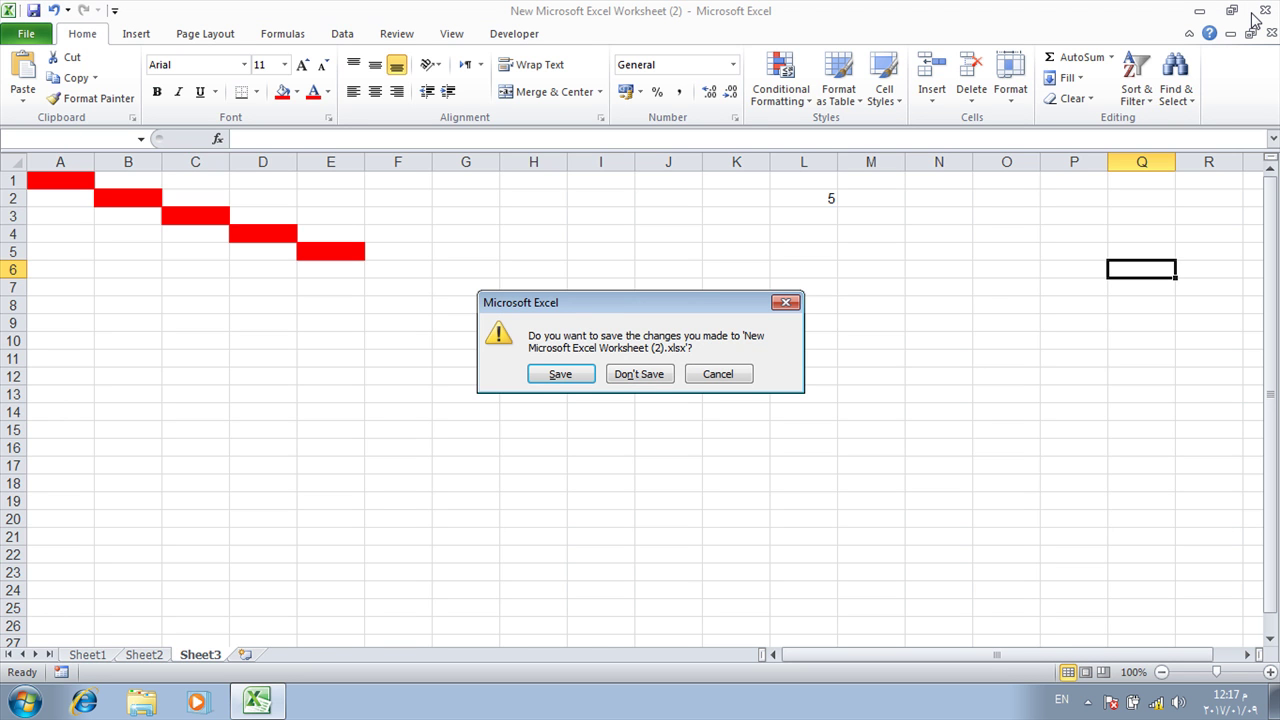